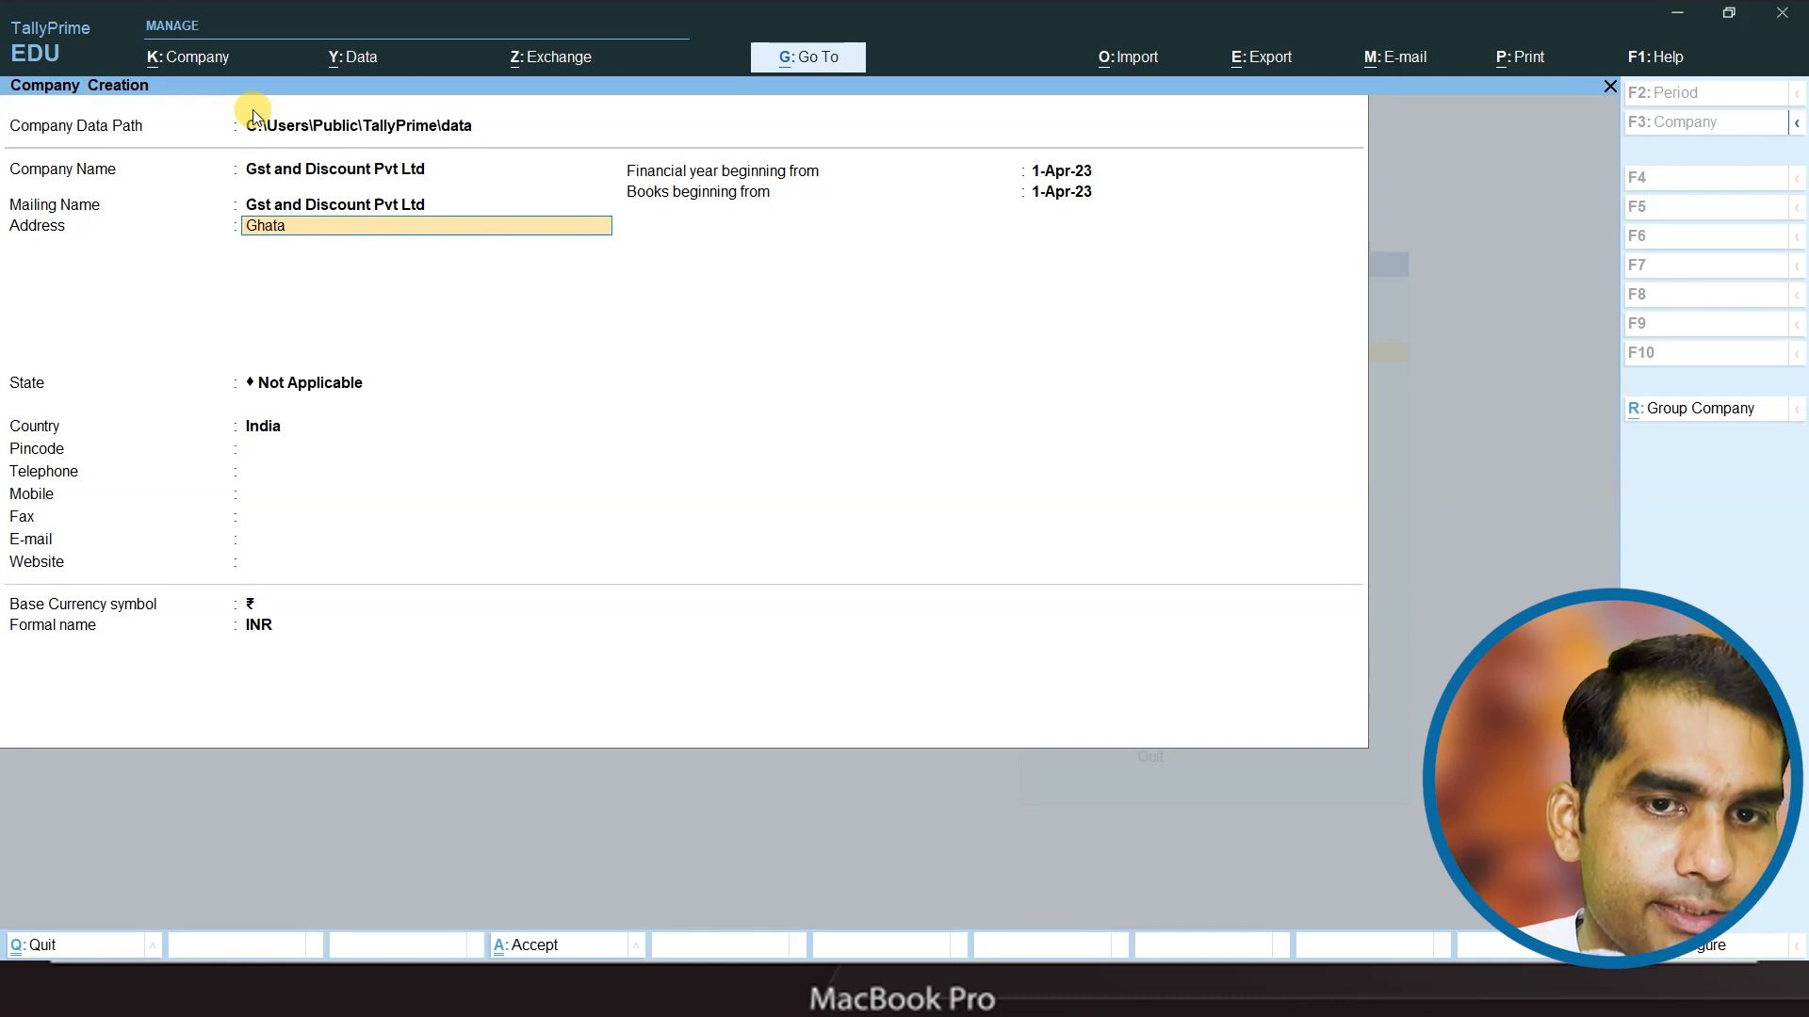
- Fill in the company's address, set the state to Uttar Pradesh, and save the new company
text(Kanpur Naga)
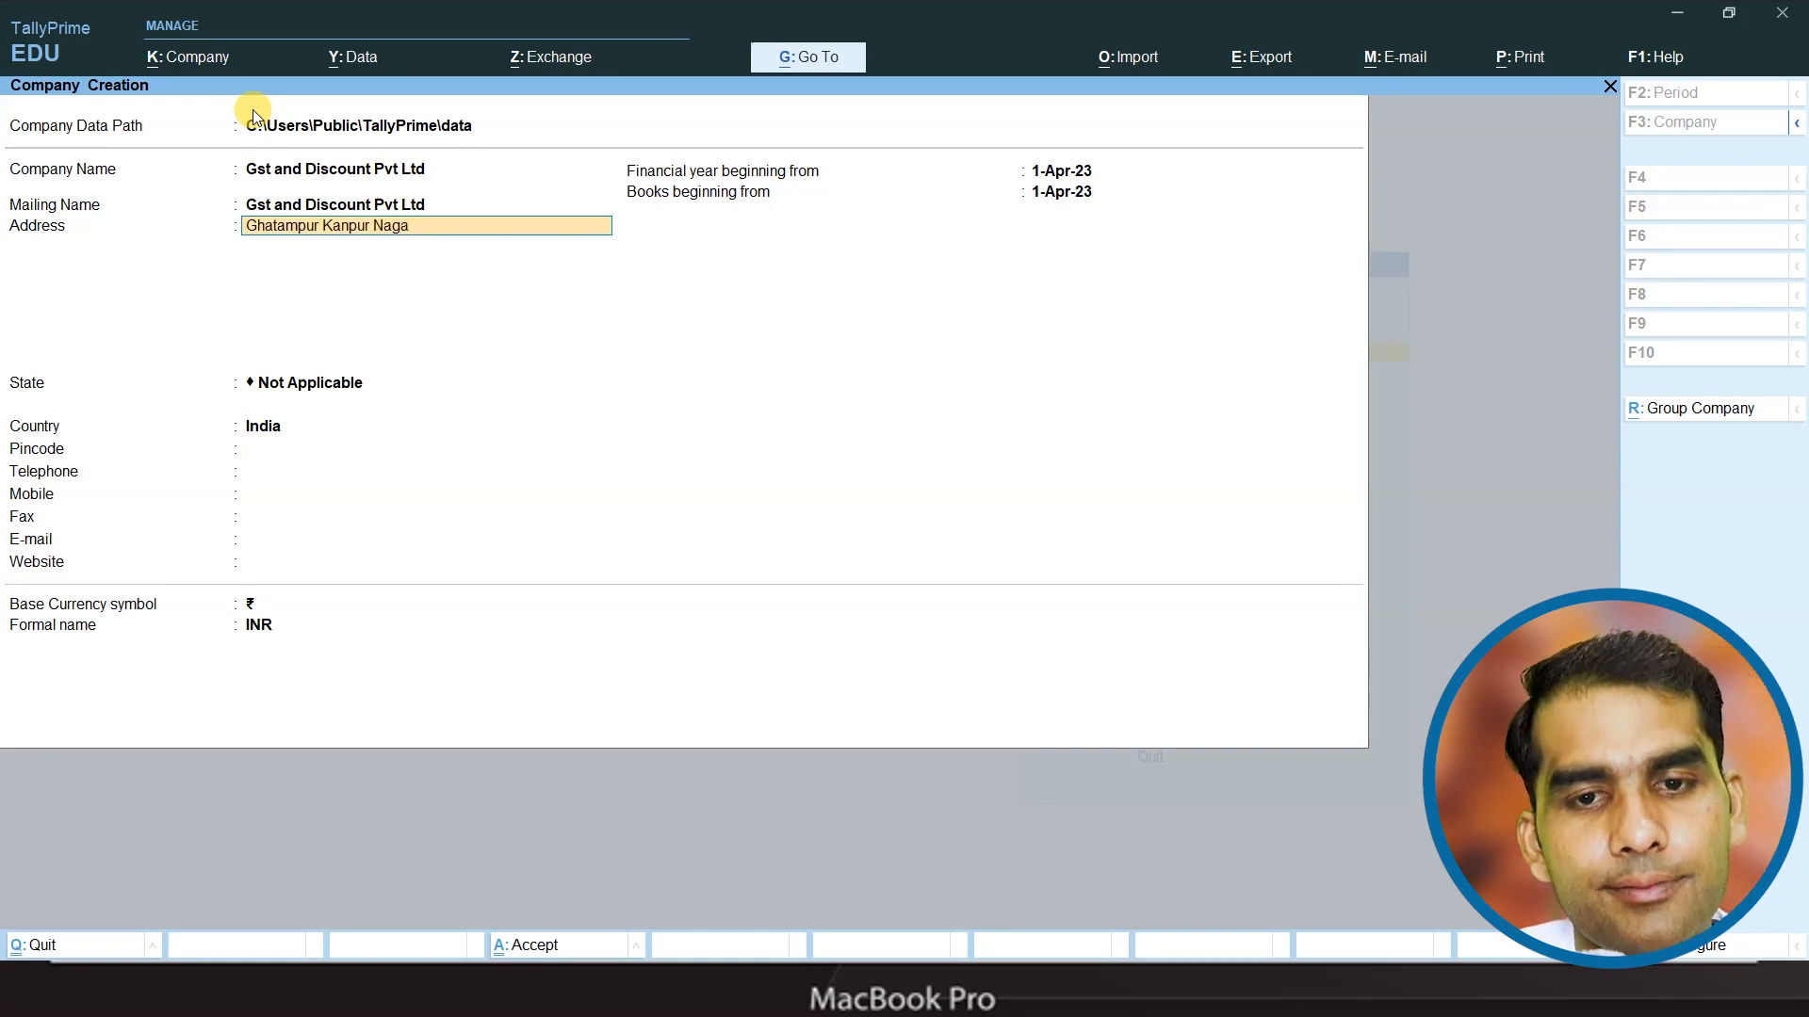
text(r)
key(Return)
key(Return)
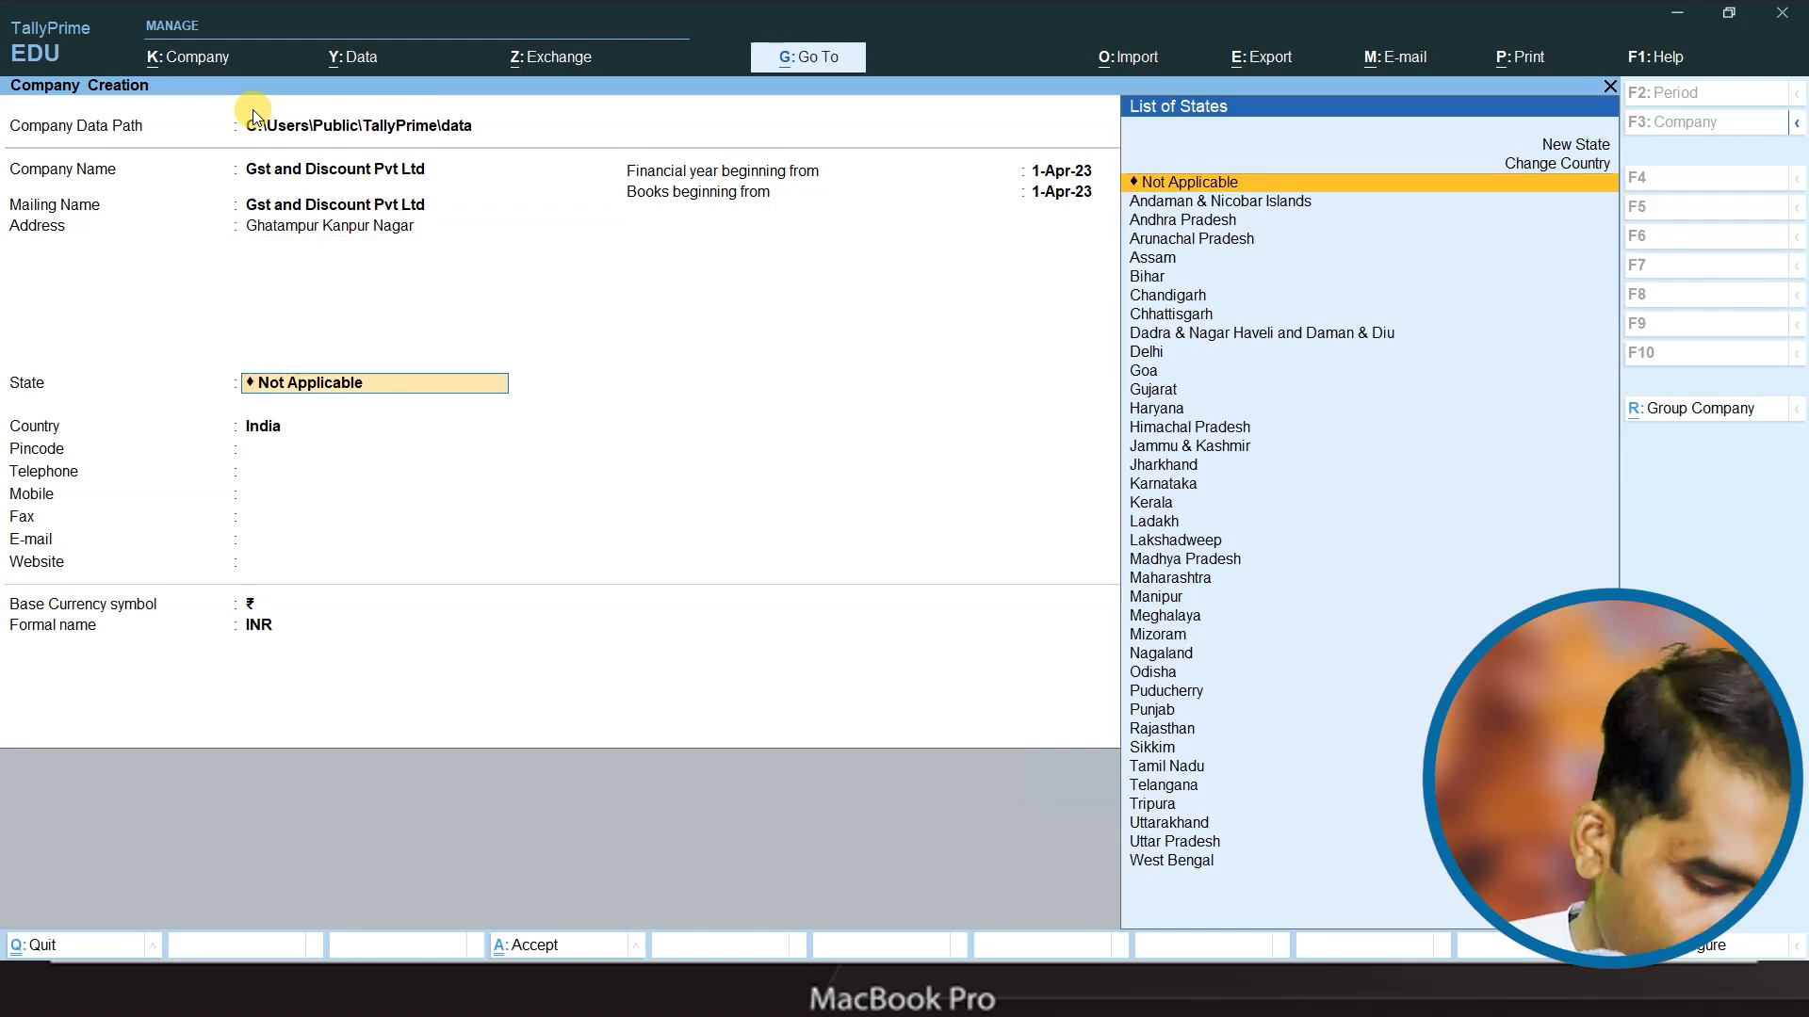
text(u)
key(Down)
key(Return)
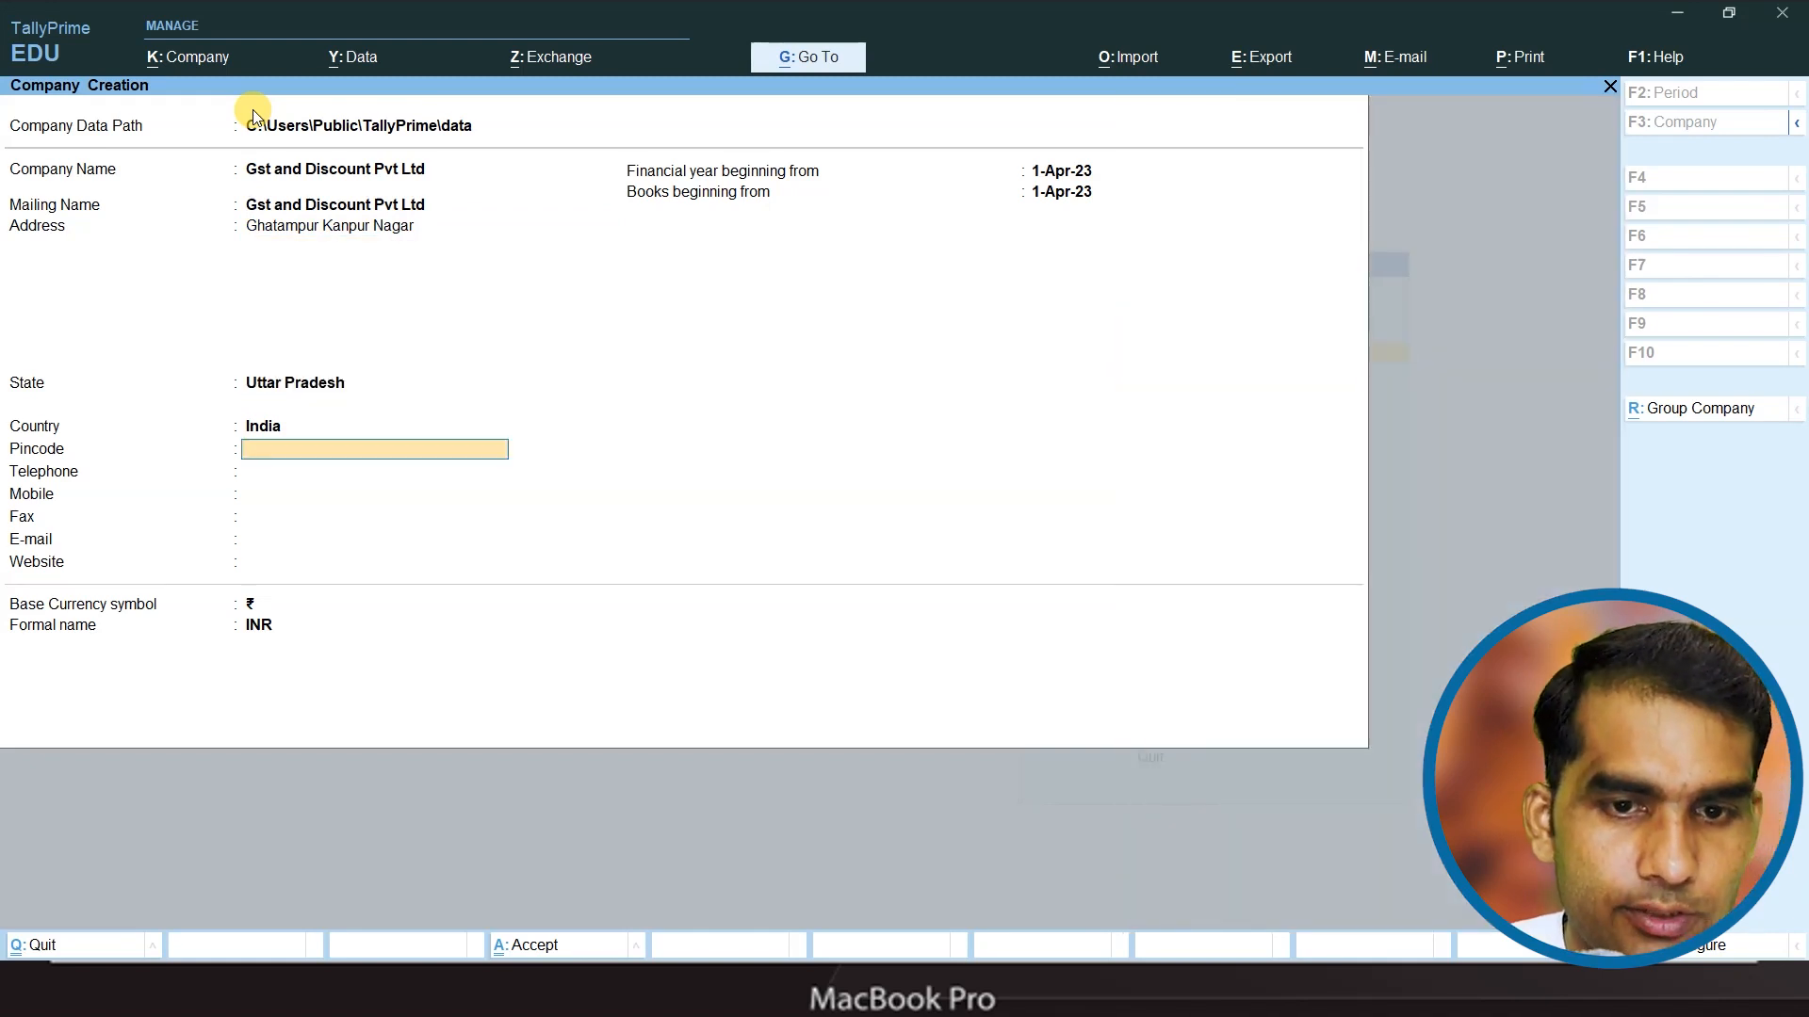
key(ctrl+a)
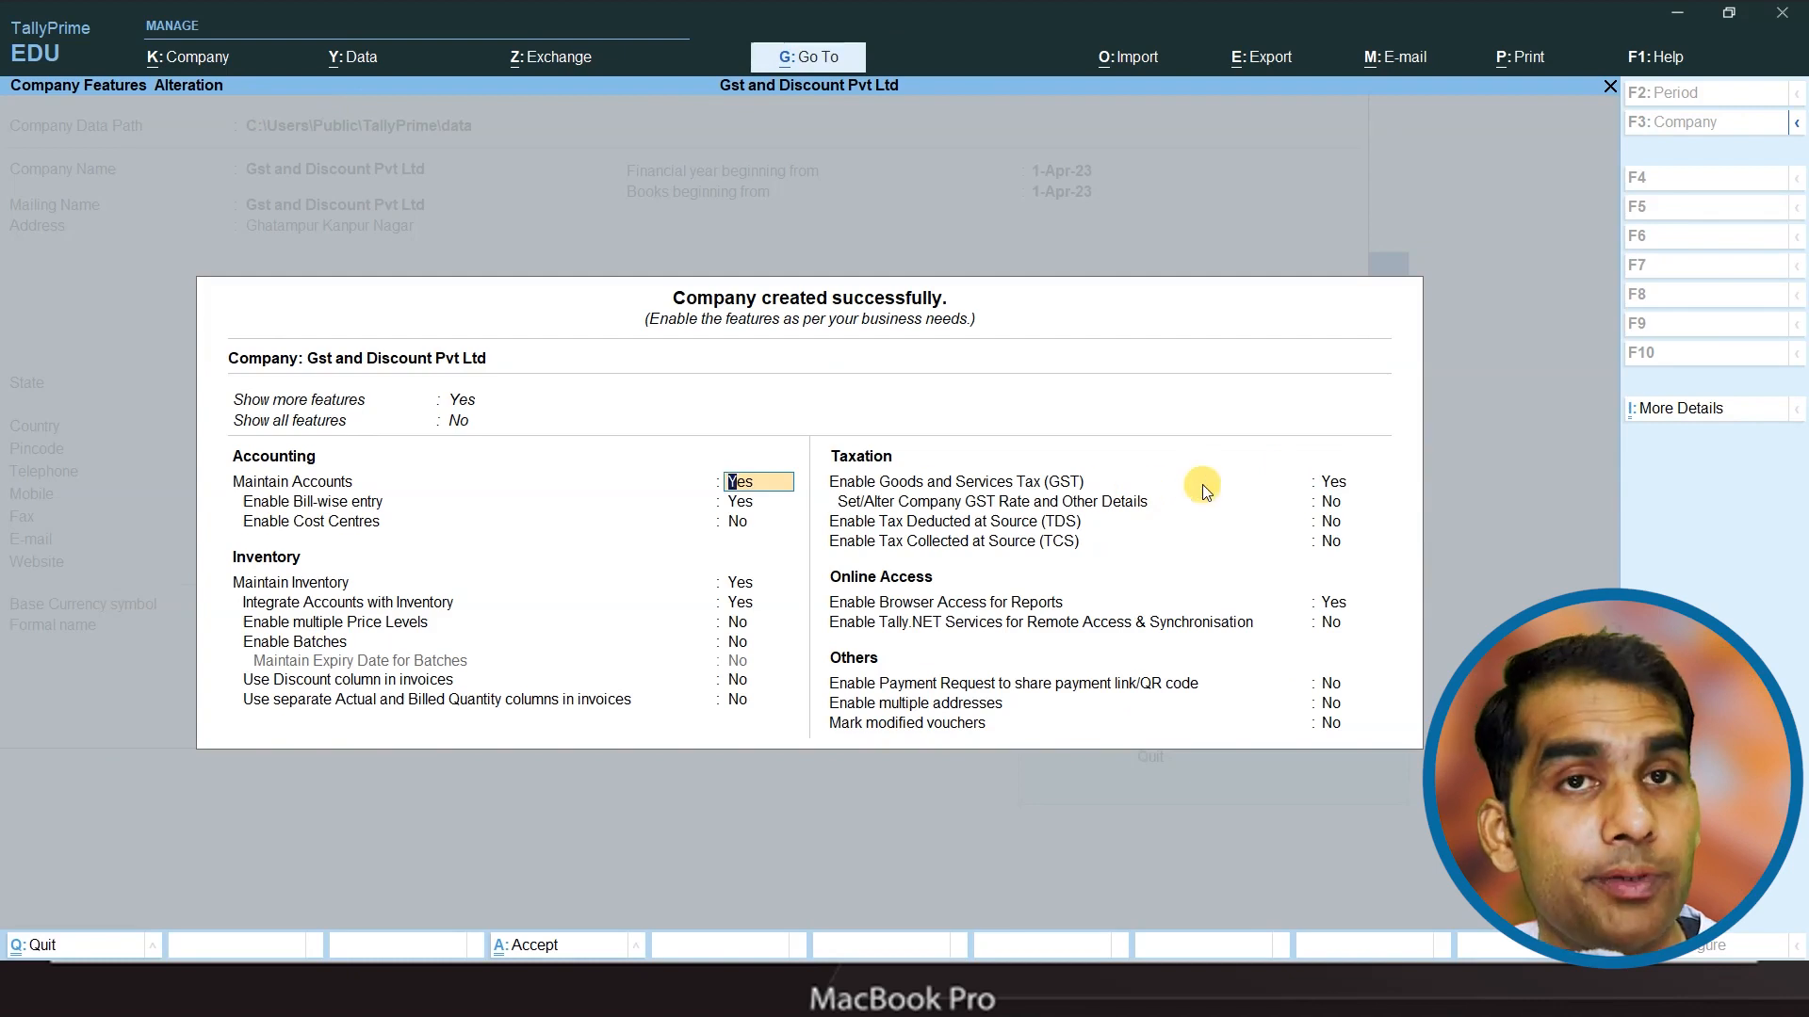
- Enable Goods and Services Tax (GST) and register the company in Uttar Pradesh as Regular, not an assessee of other territory
click(1331, 485)
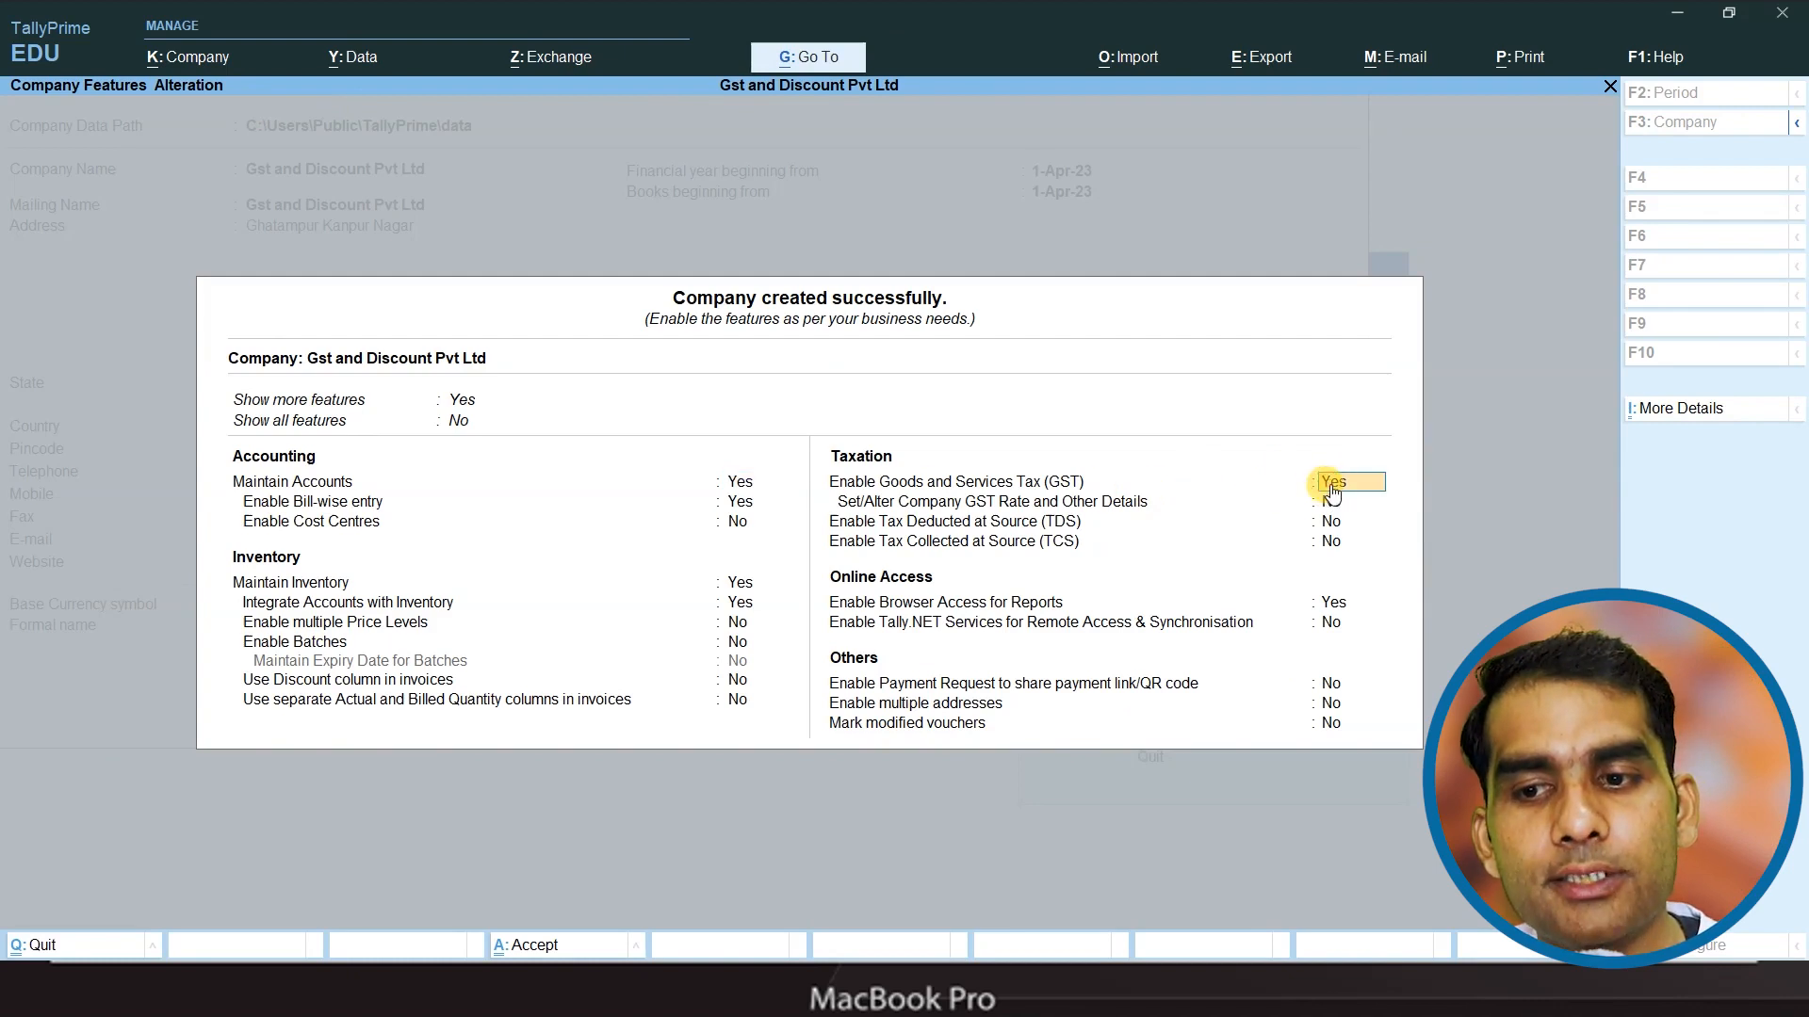
key(Return)
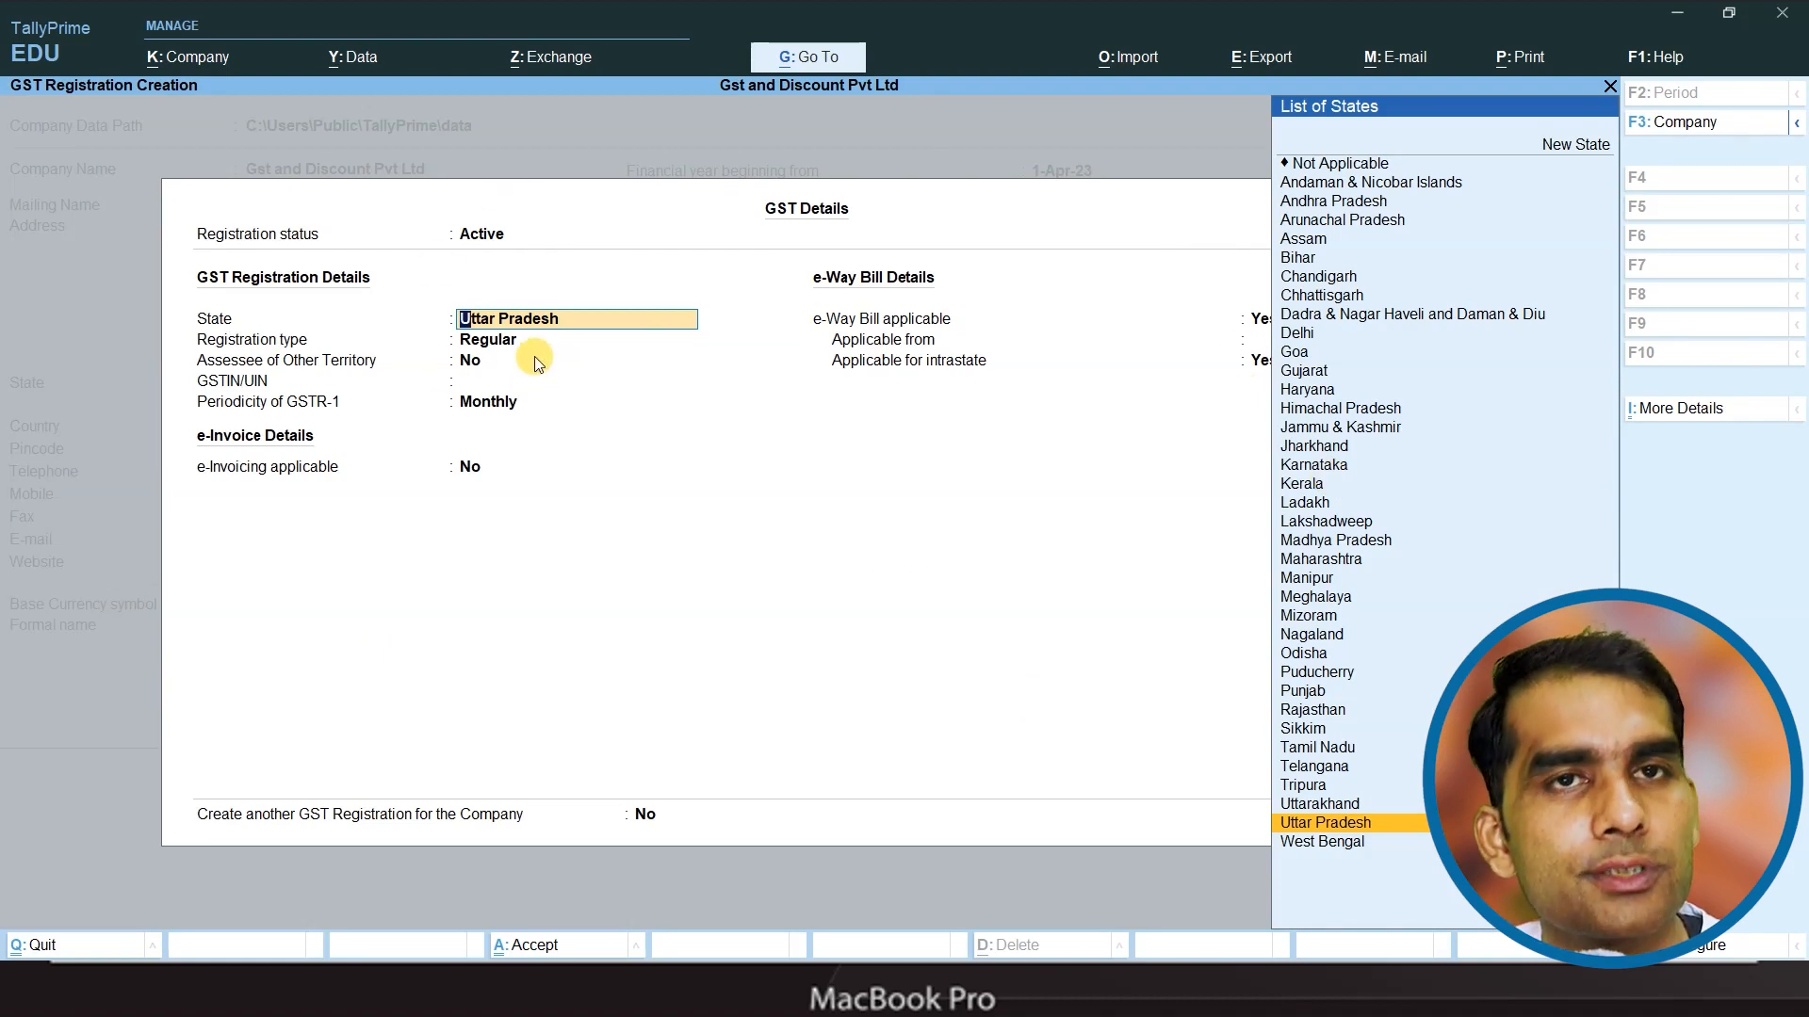
click(1417, 827)
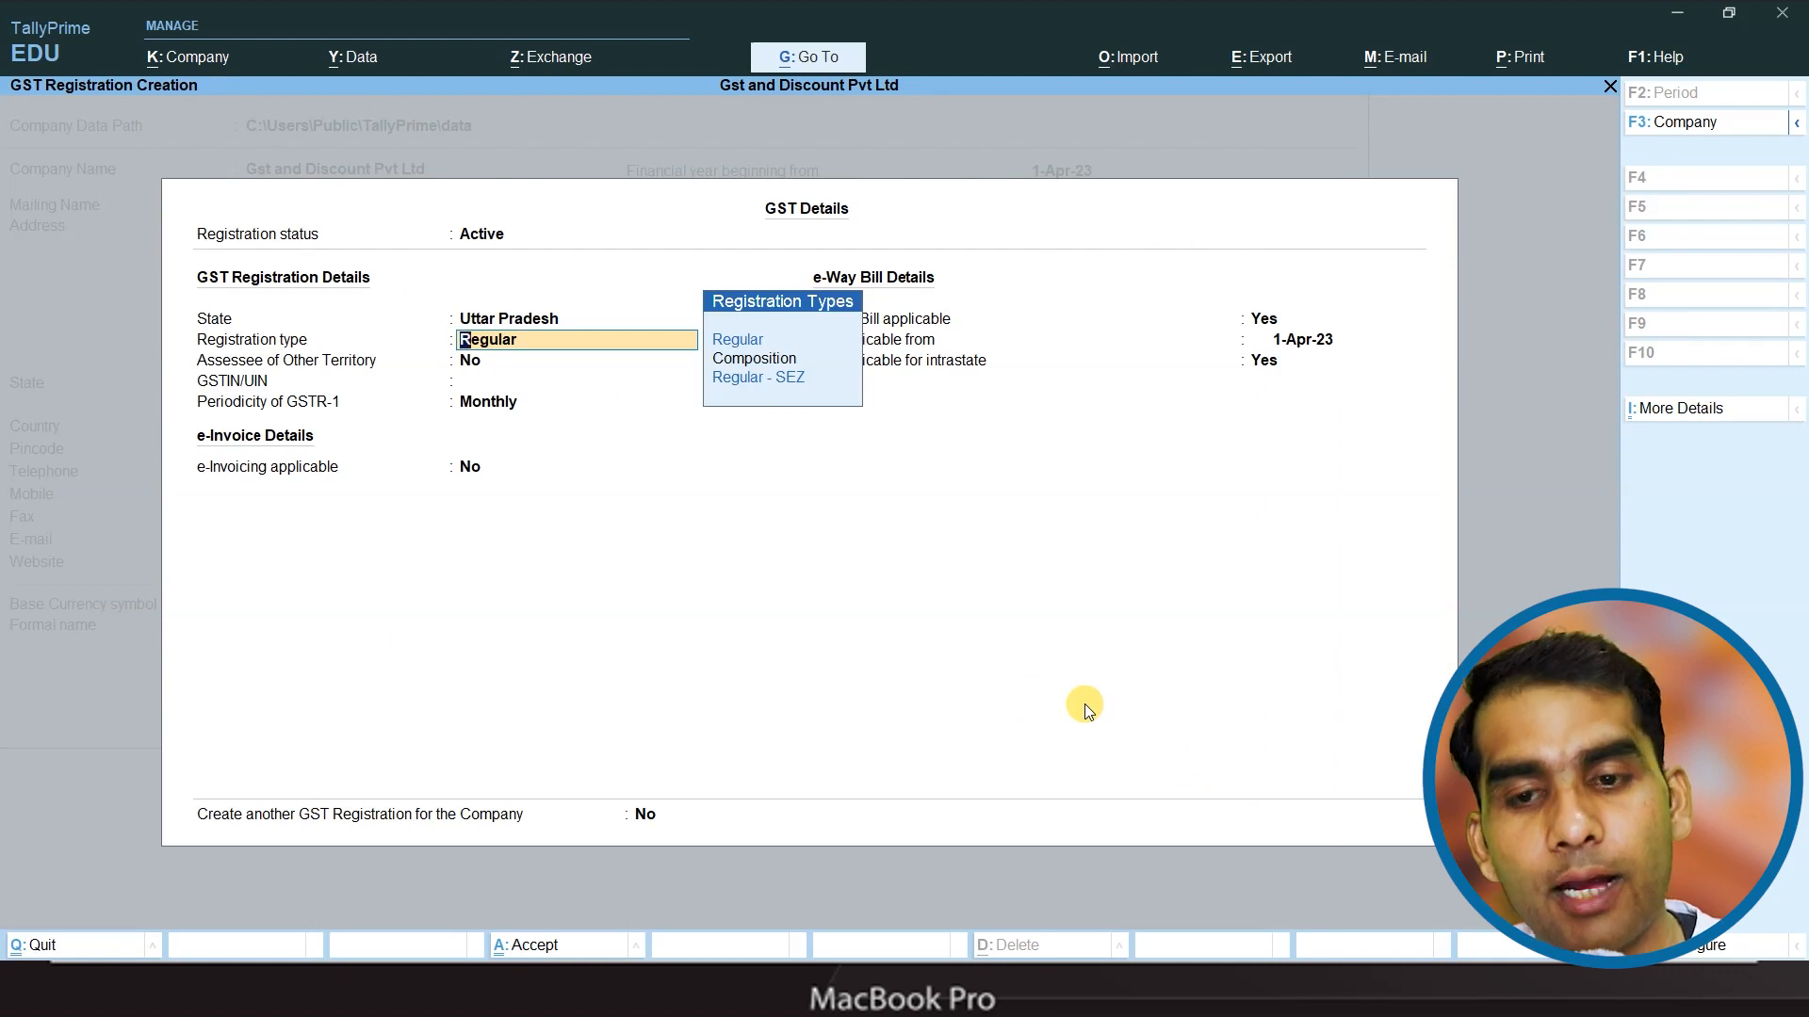
key(Return)
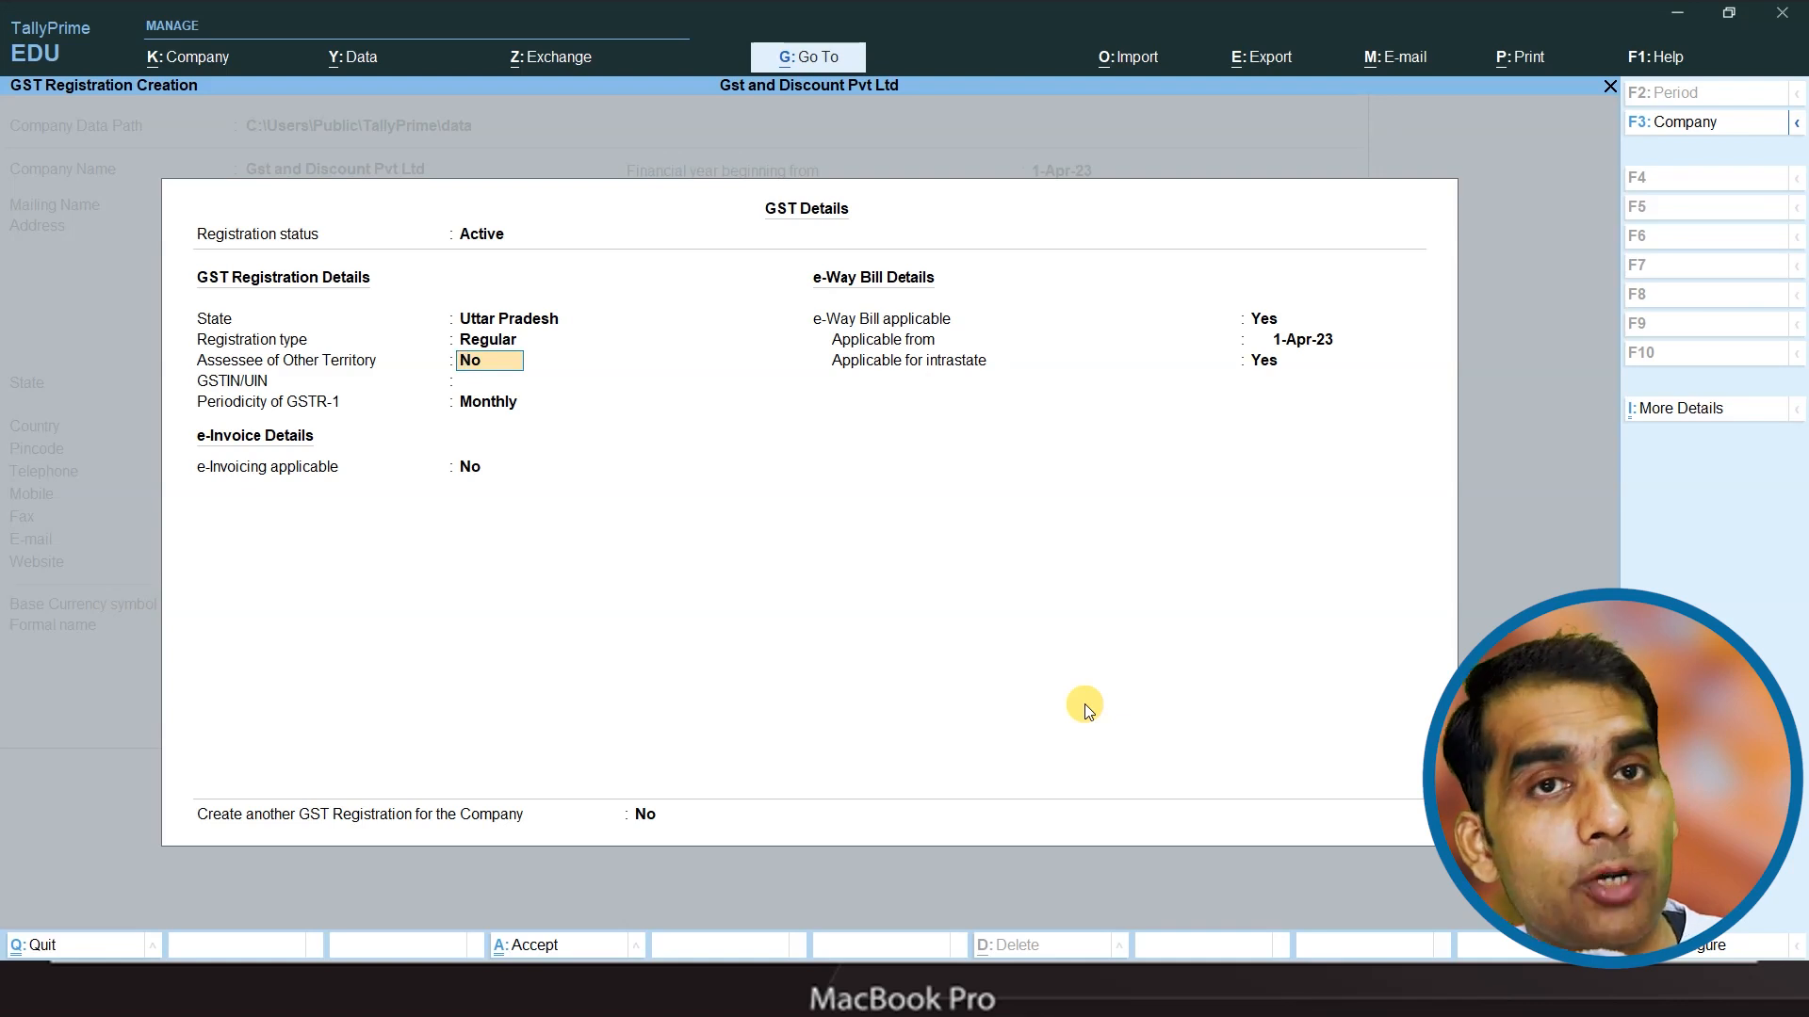
key(Return)
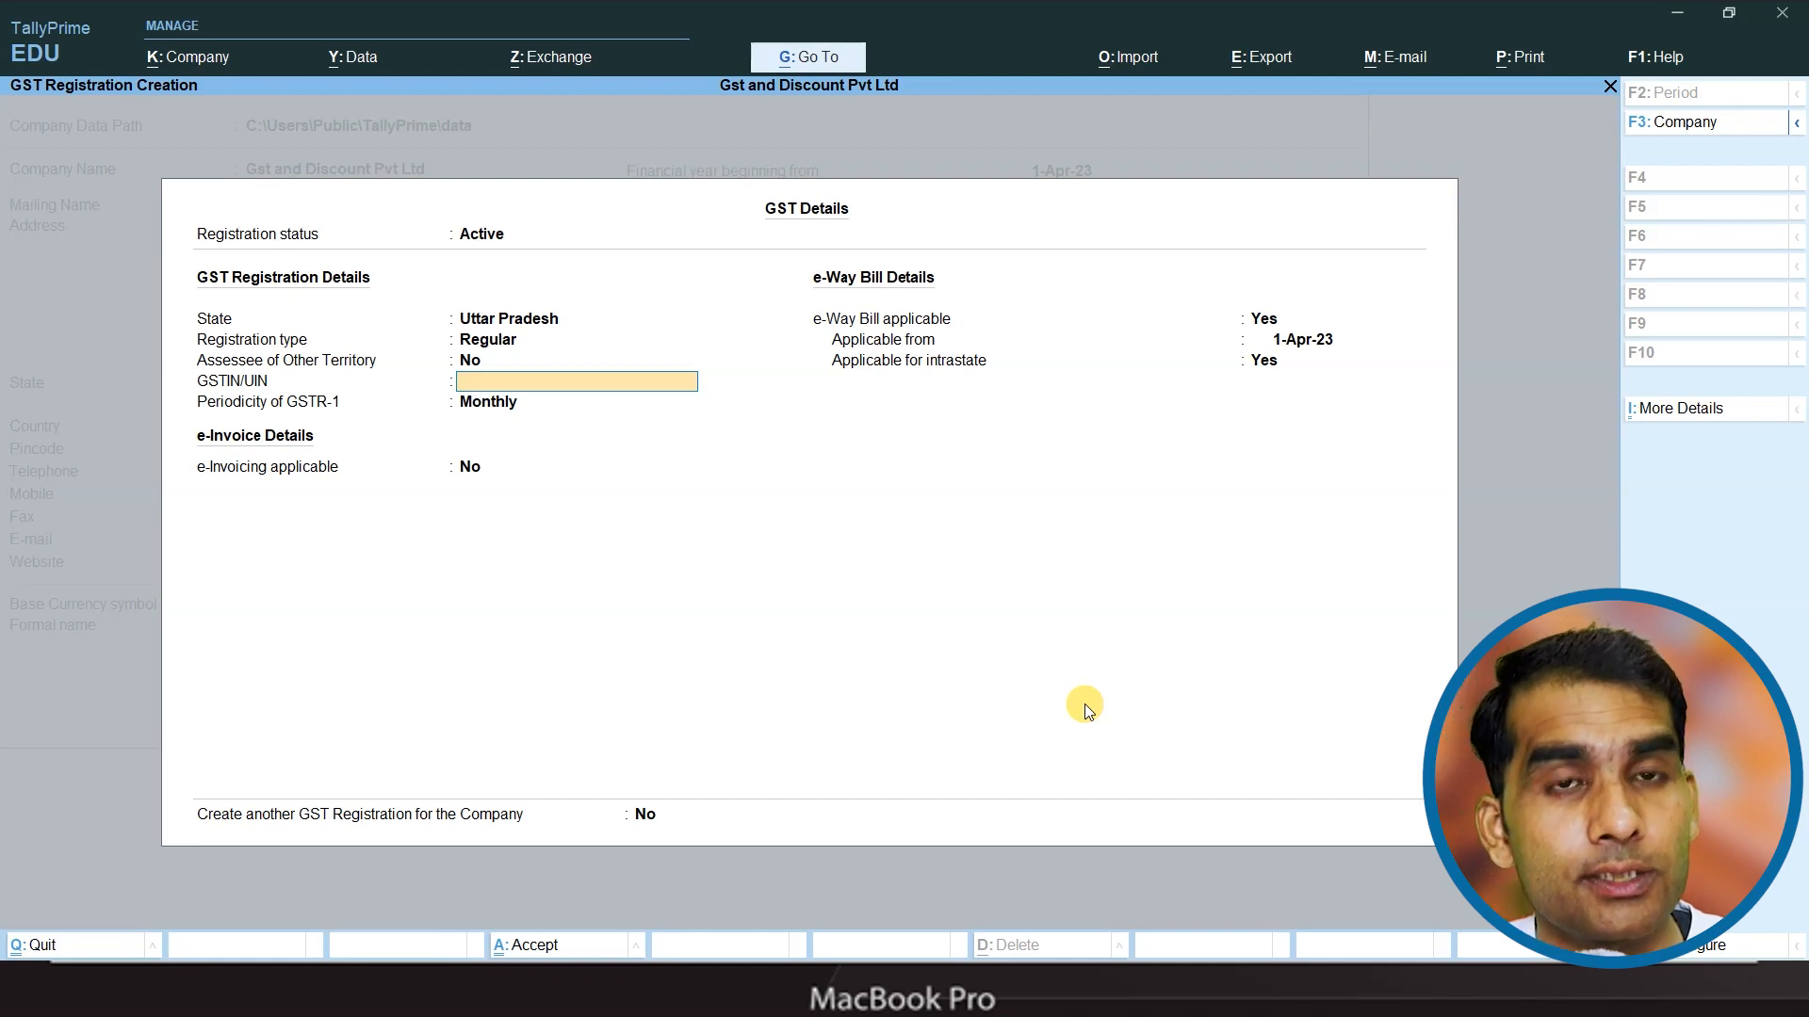
- Enter the company's GSTIN/UIN, keep the default return, e-invoice and e-Way Bill settings, and save the GST registration
text(GFJHGGHFJGH)
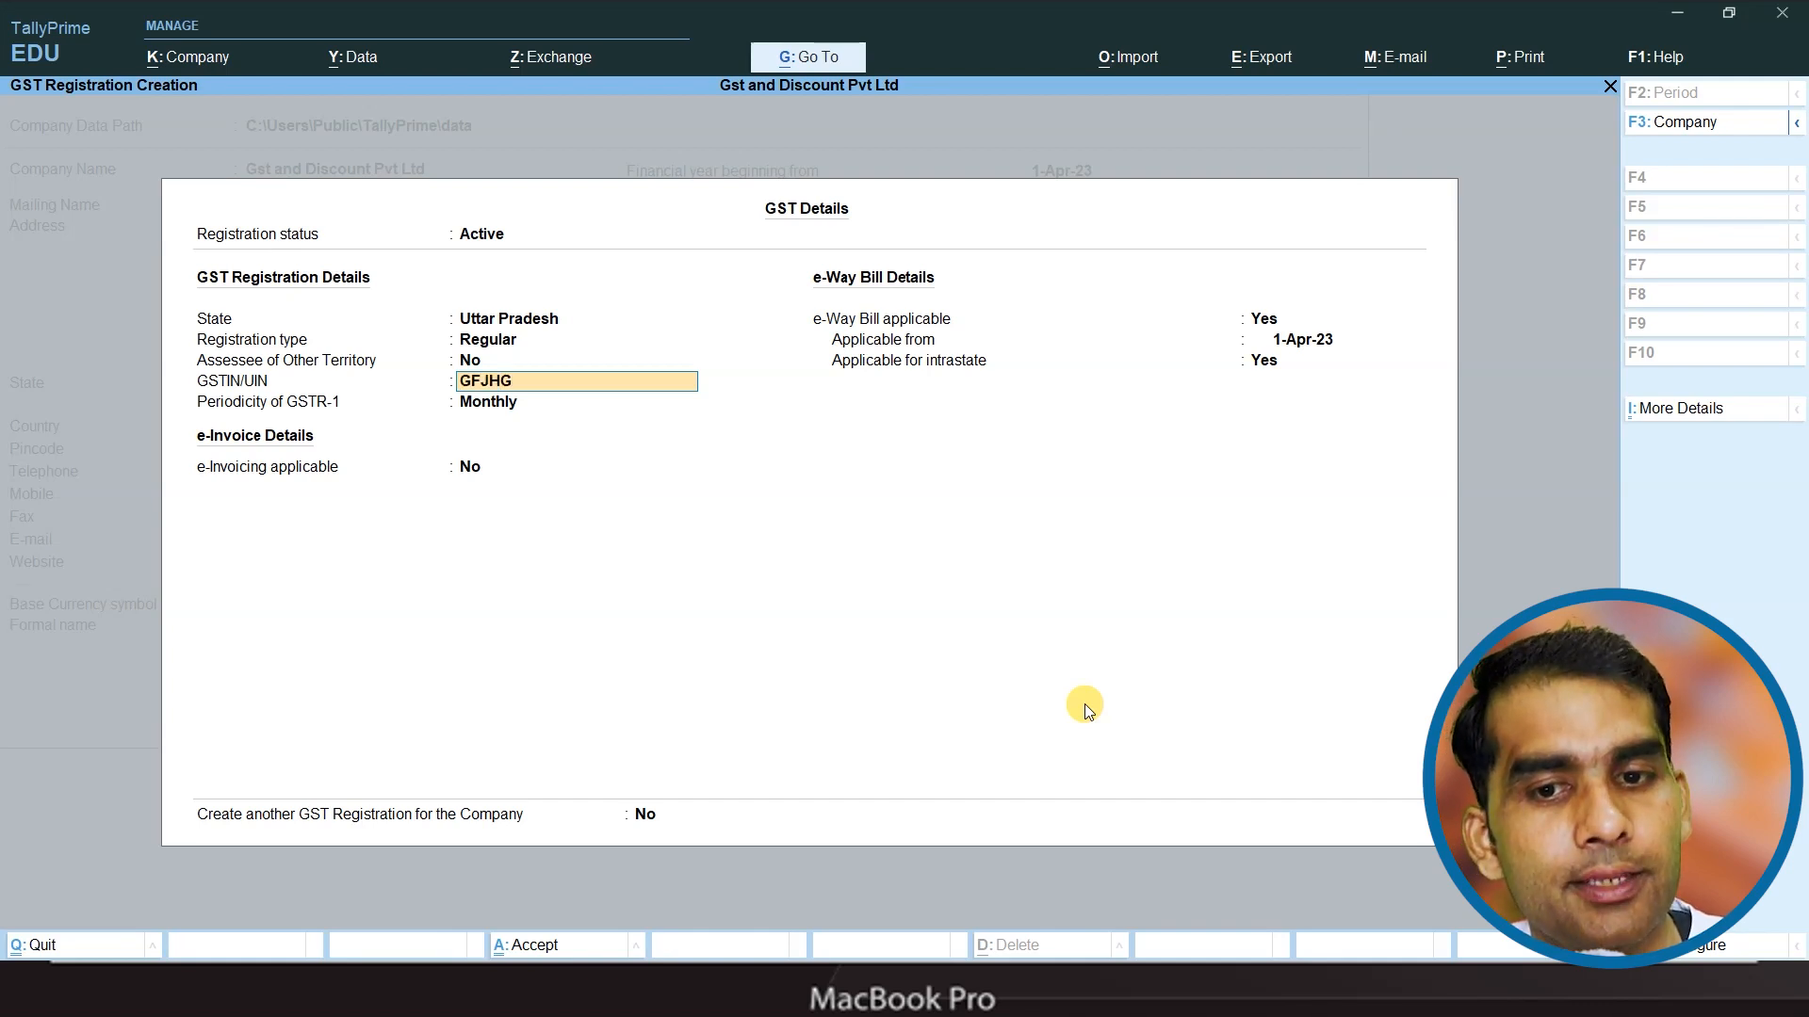
key(Return)
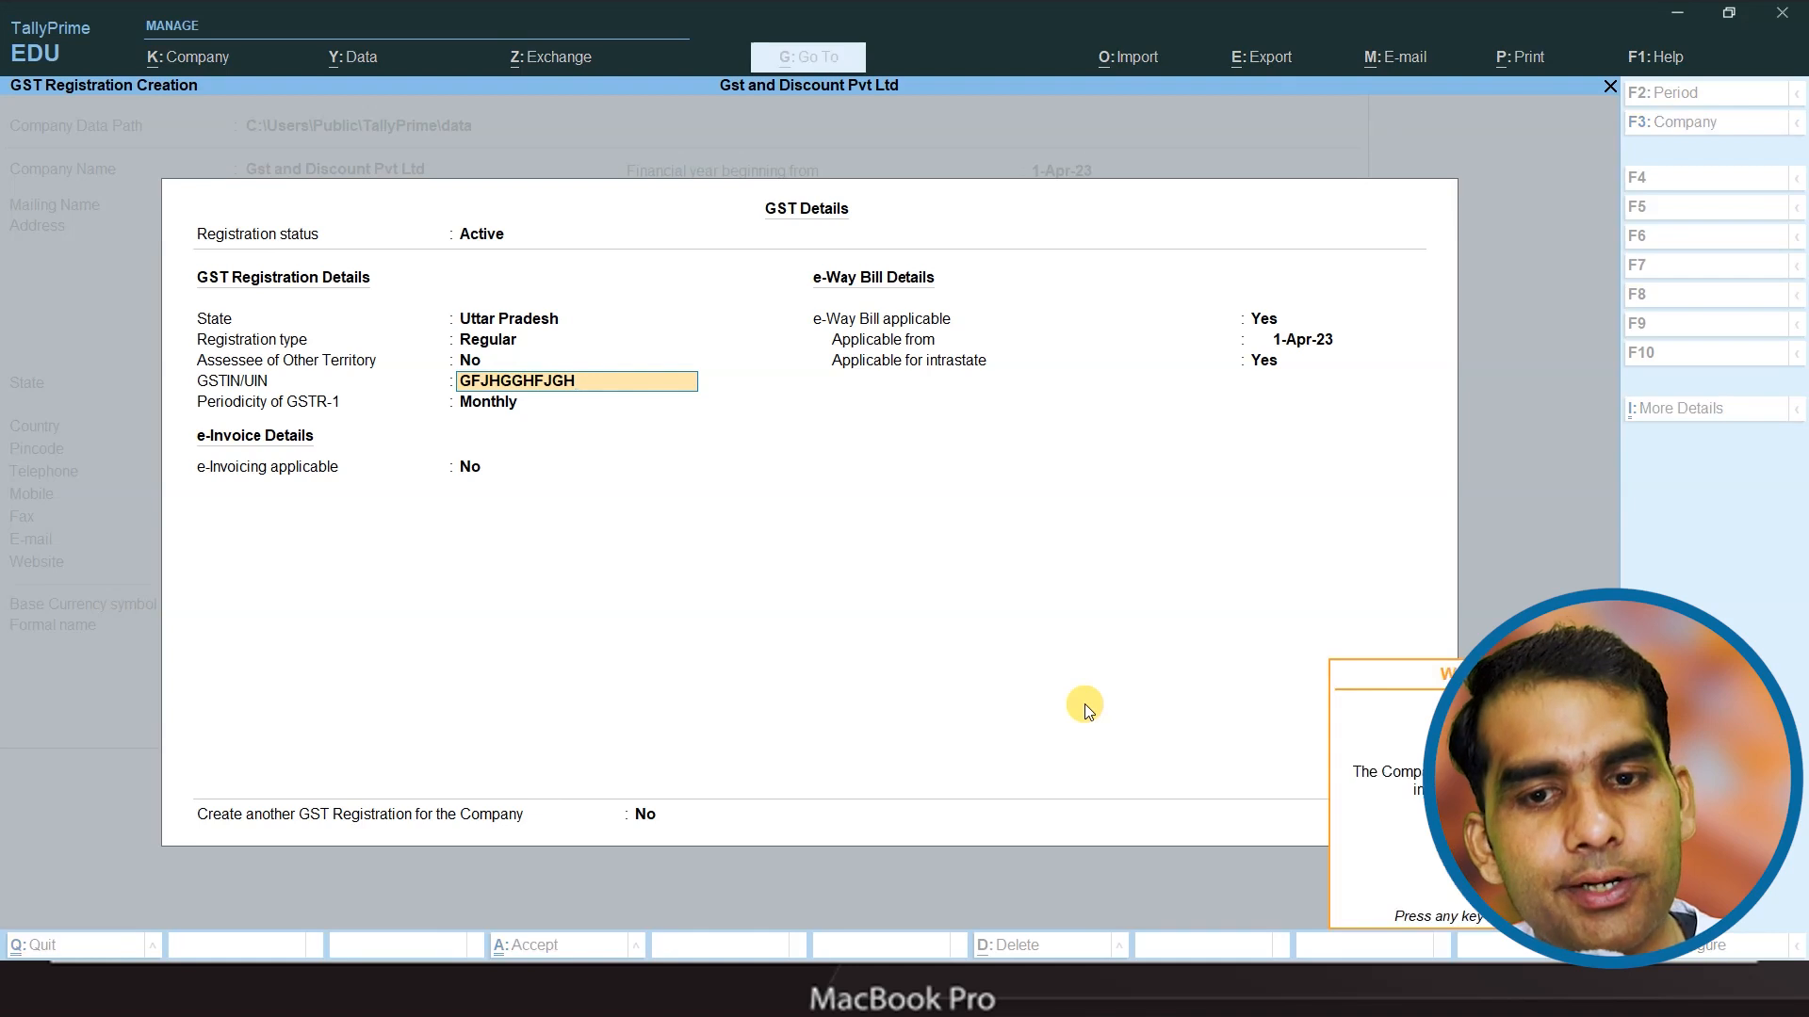
key(Return)
key(Return)
key(Return)
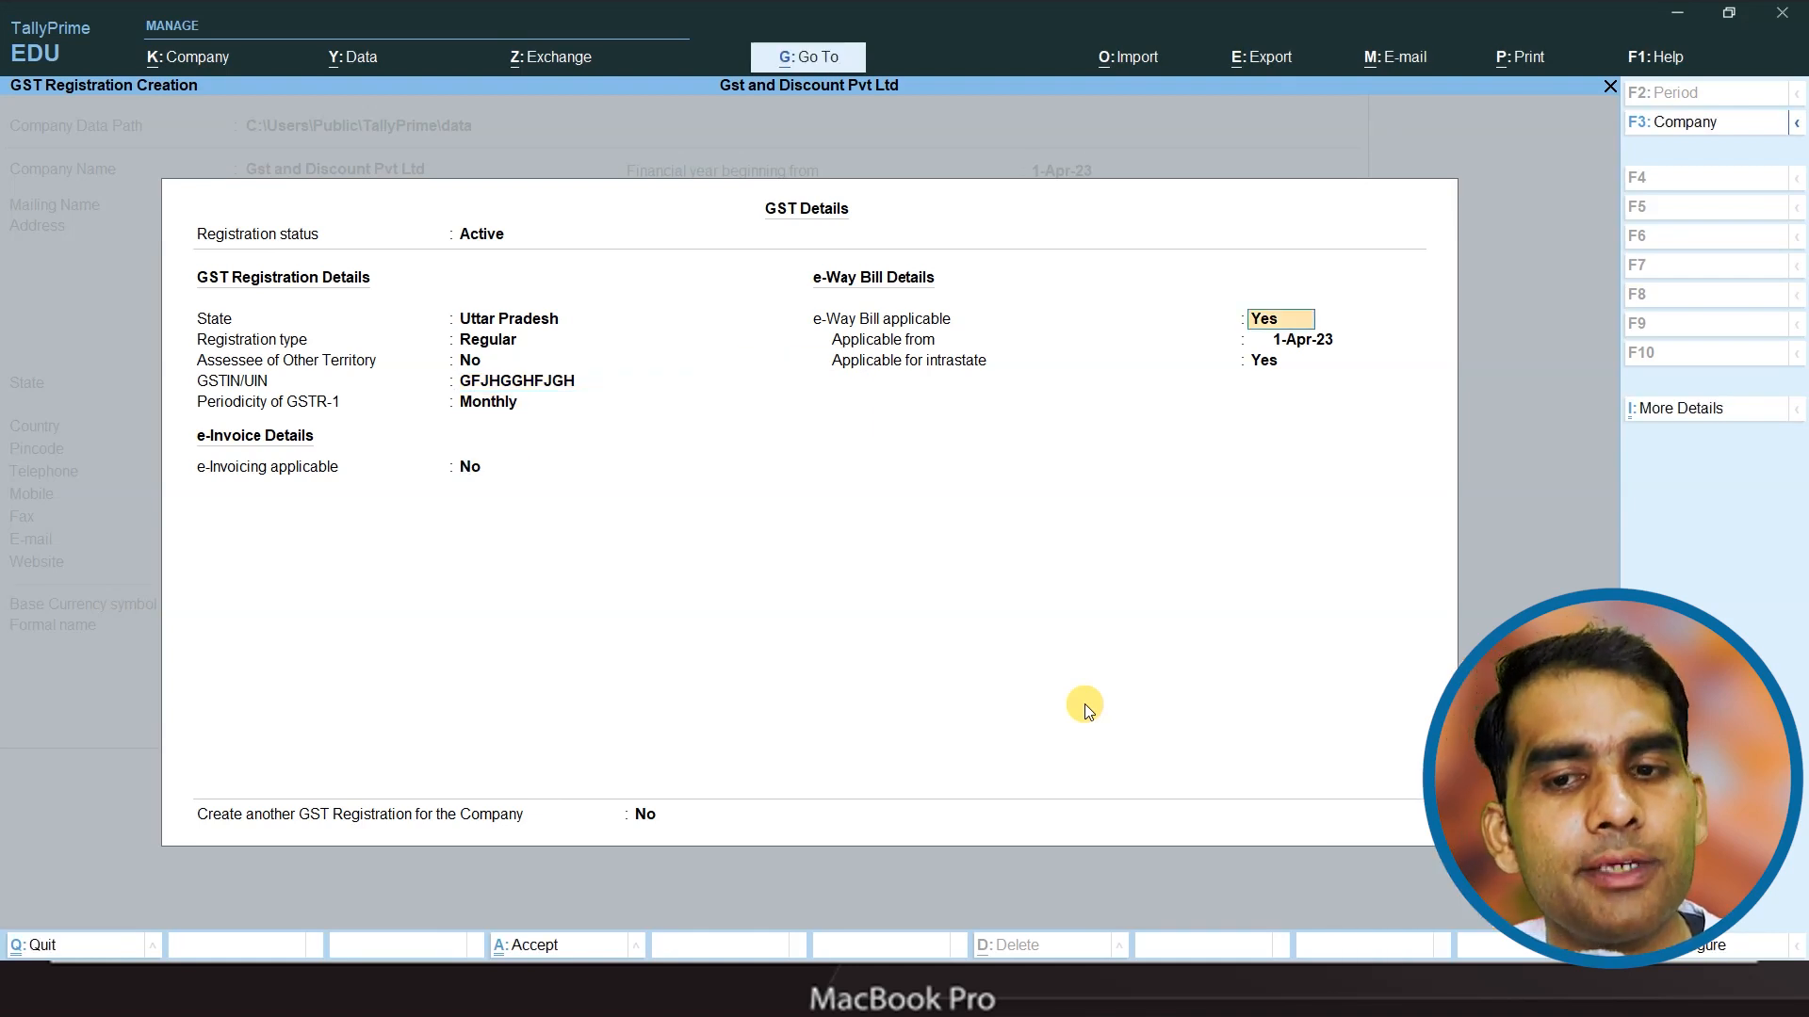
key(Return)
key(Return)
key(Return)
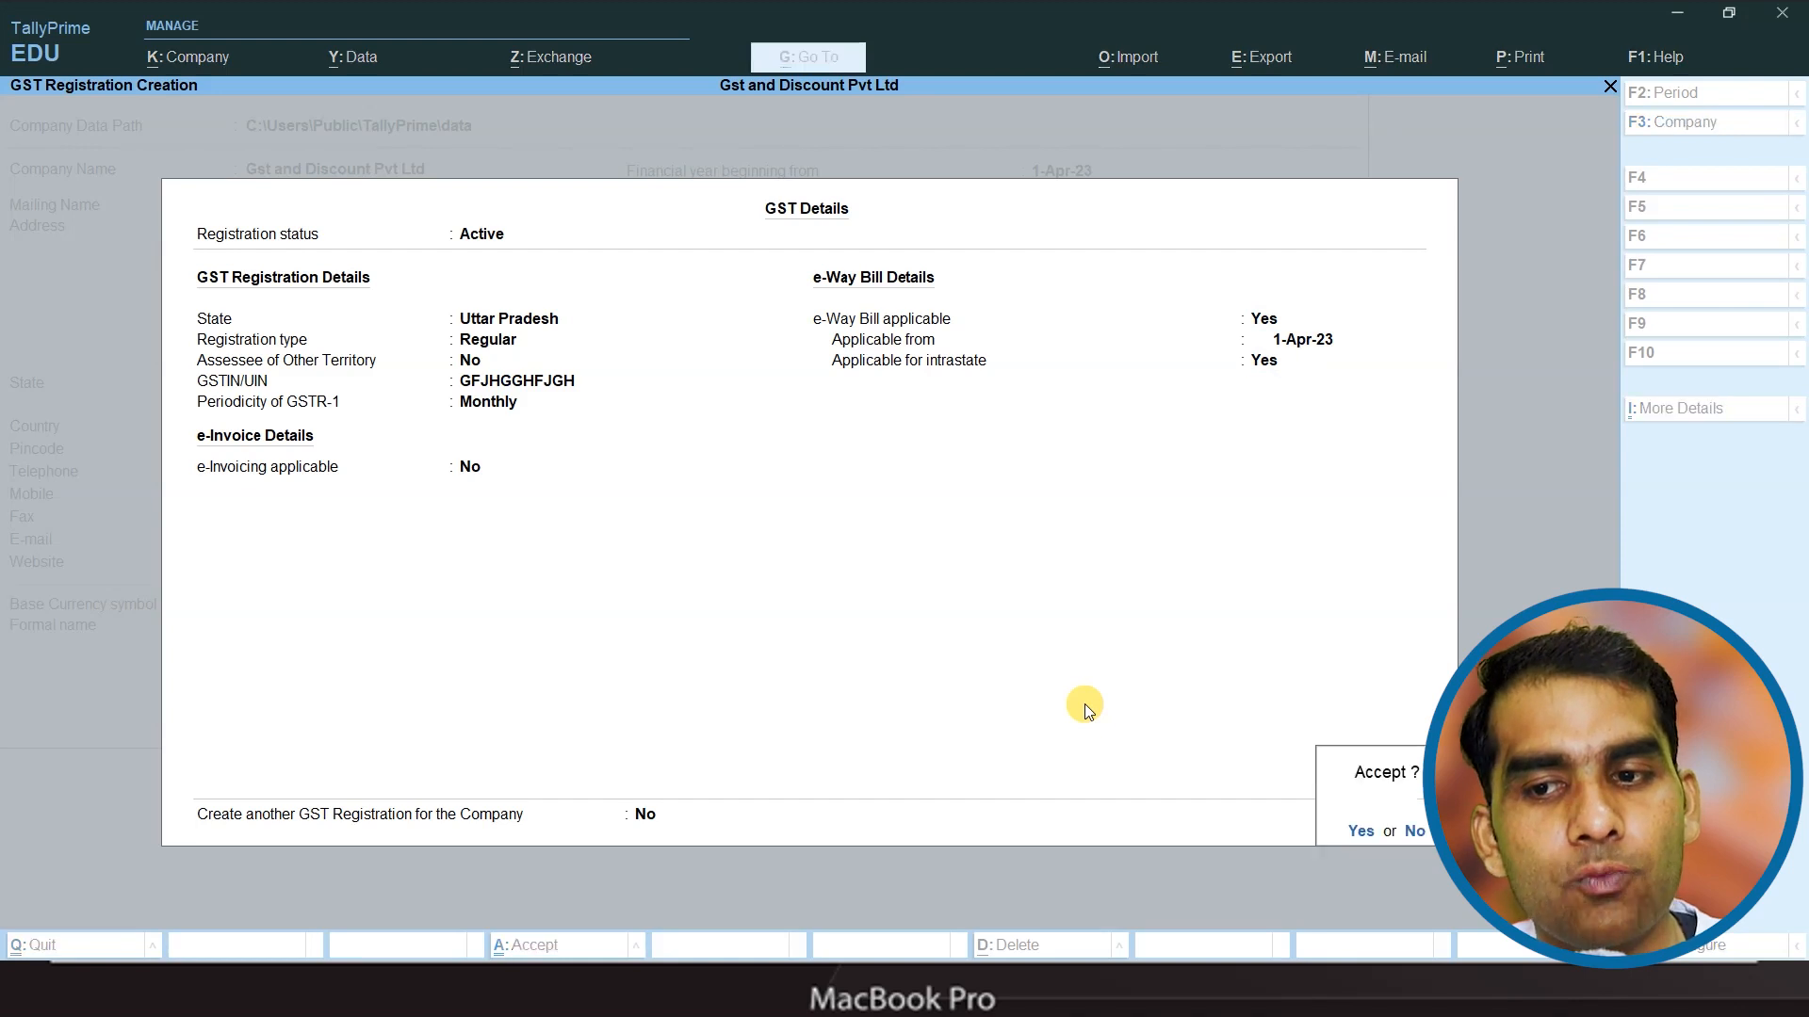
key(Return)
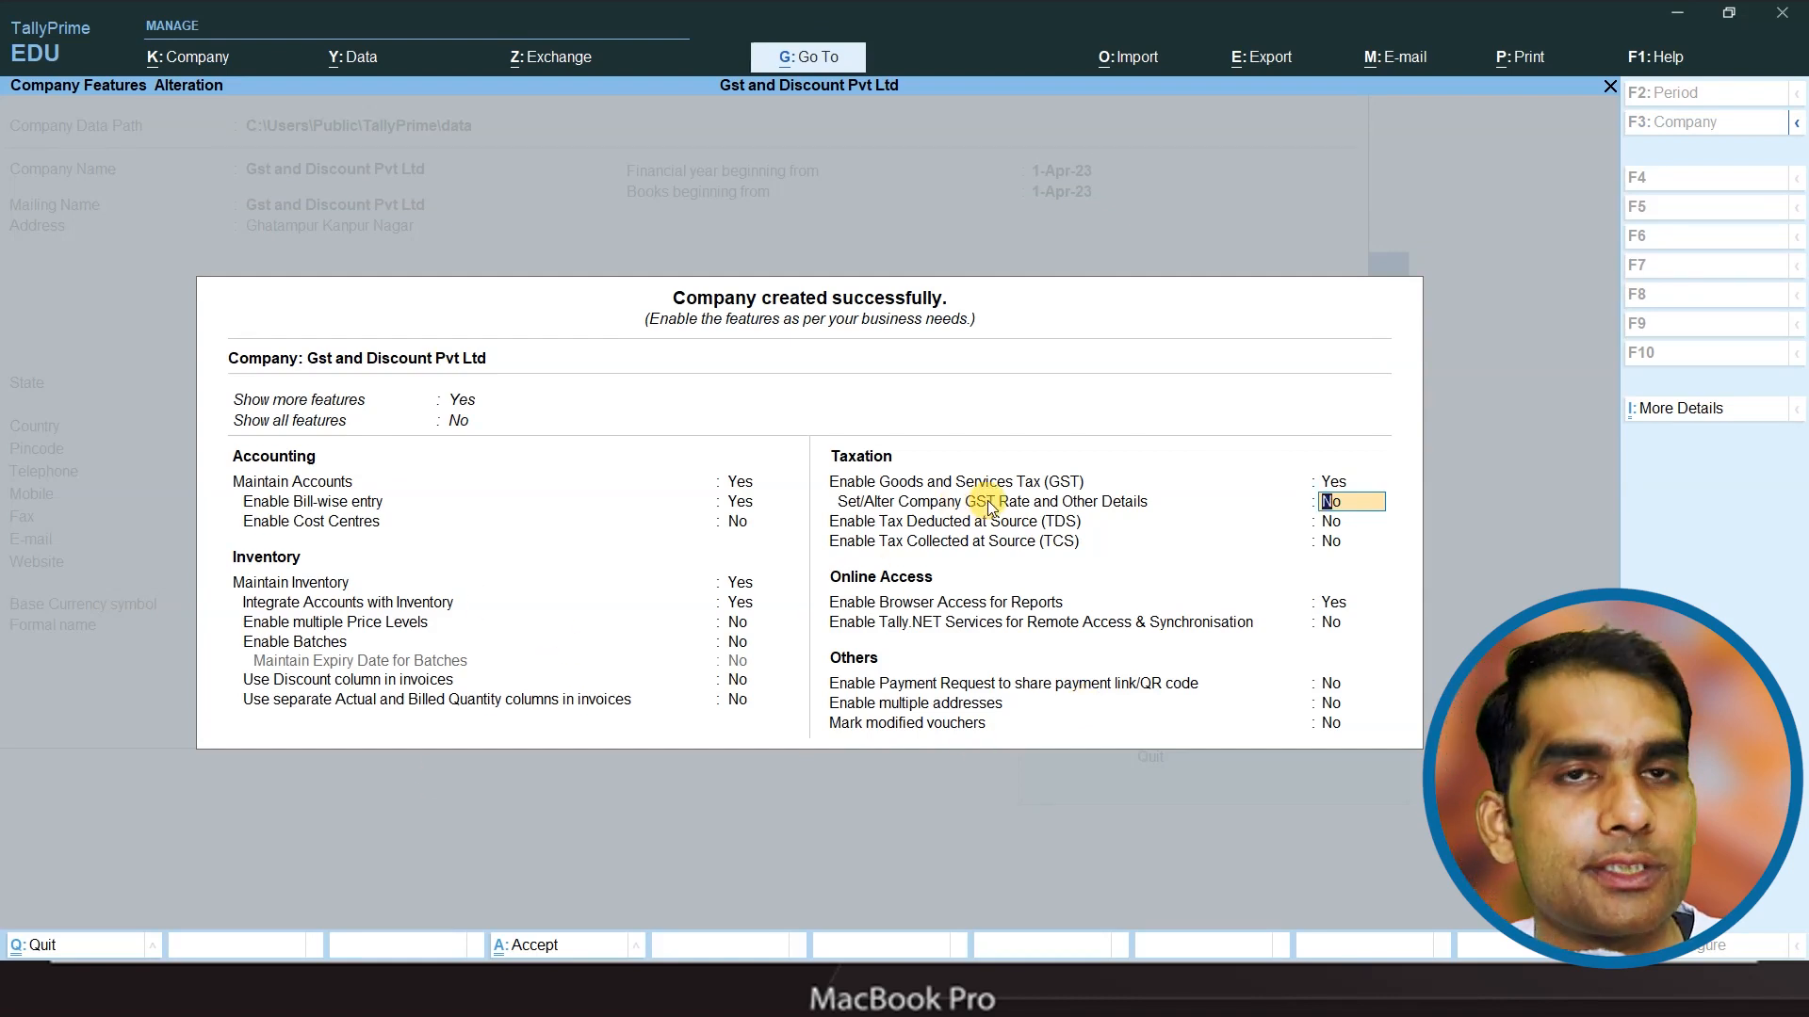
- Enable setting the company GST rate and other details, with HSN/SAC details set to Use GST Classification
text(y)
key(Return)
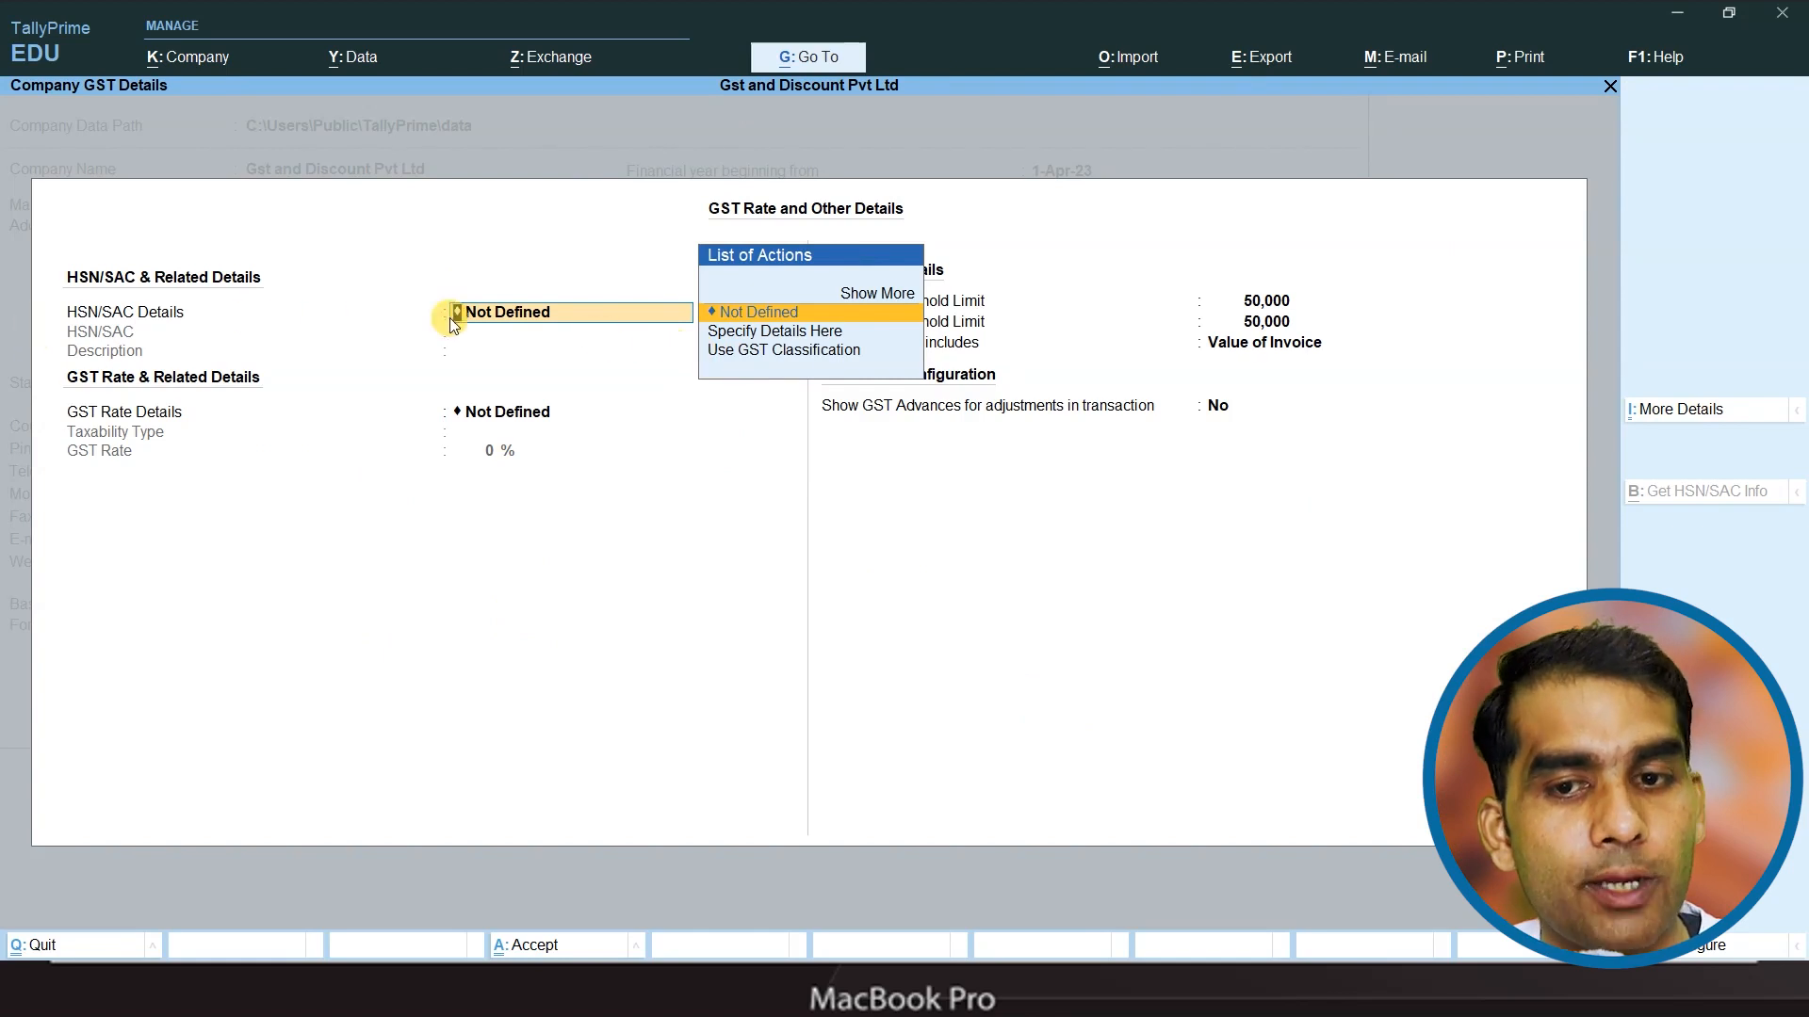
click(737, 351)
click(738, 352)
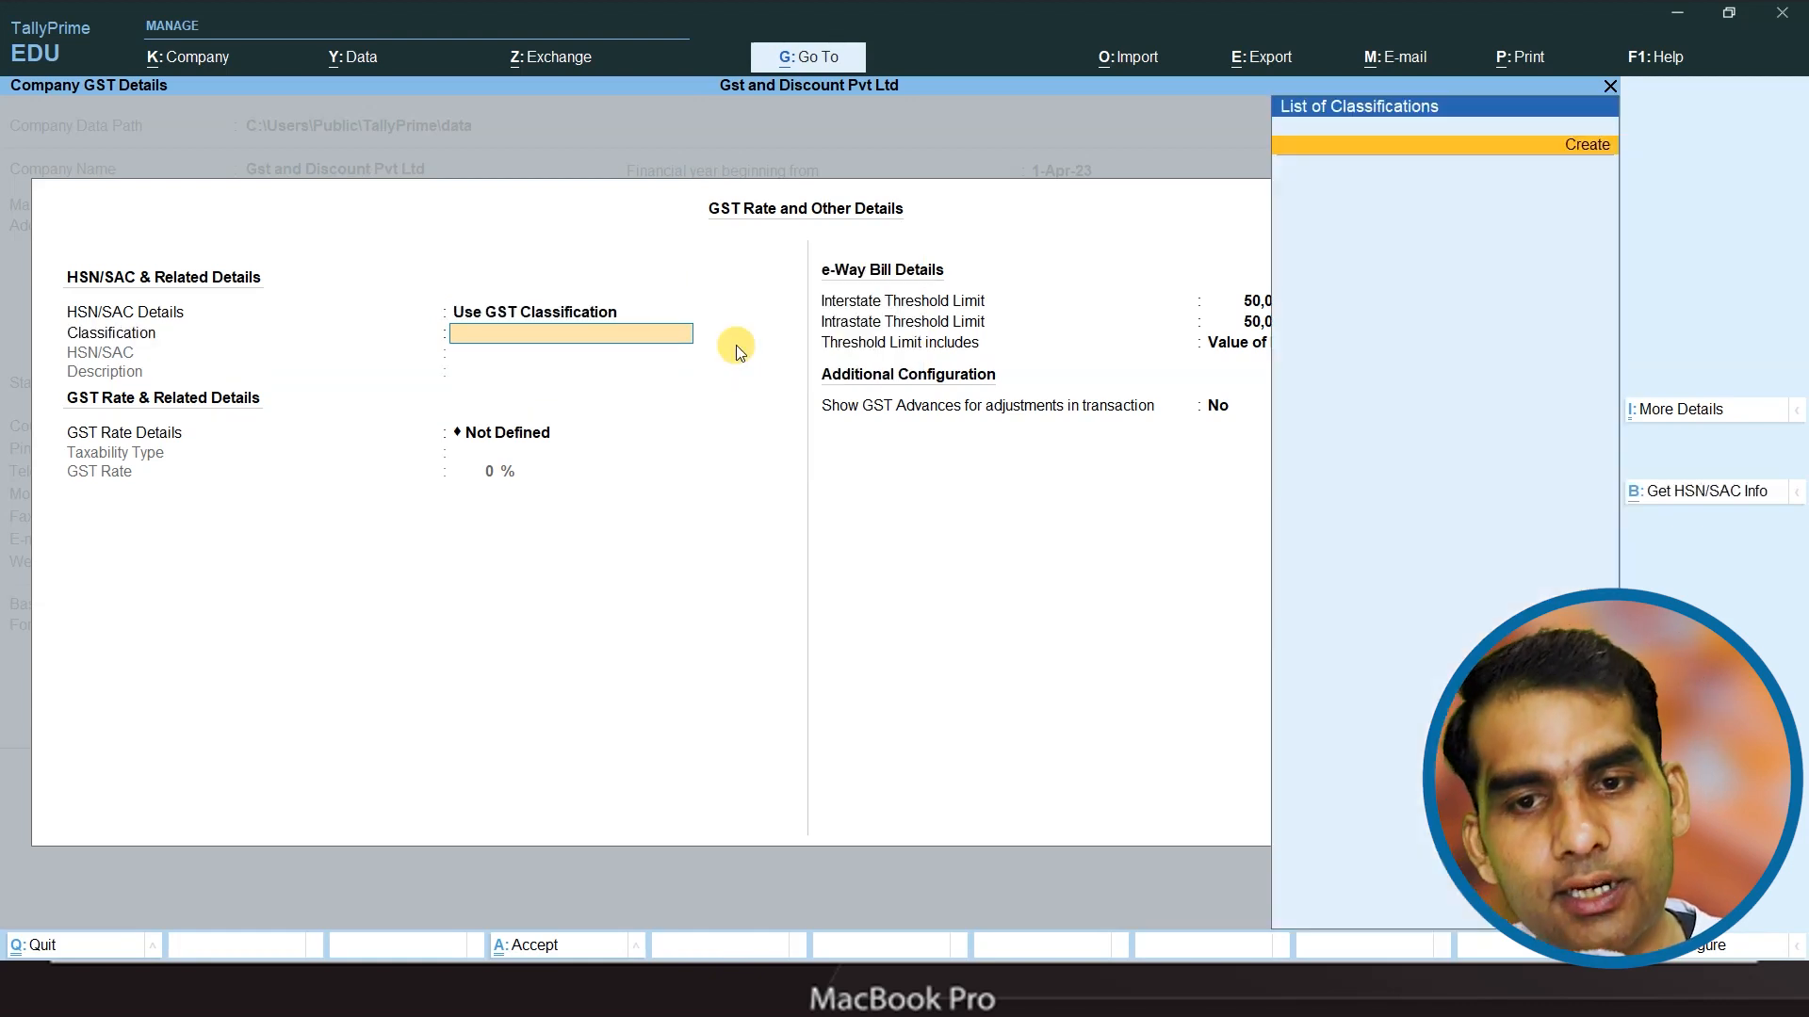
- Create a GST classification named Telecome, with HSN/SAC details specified here as 8517 and no description
key(Return)
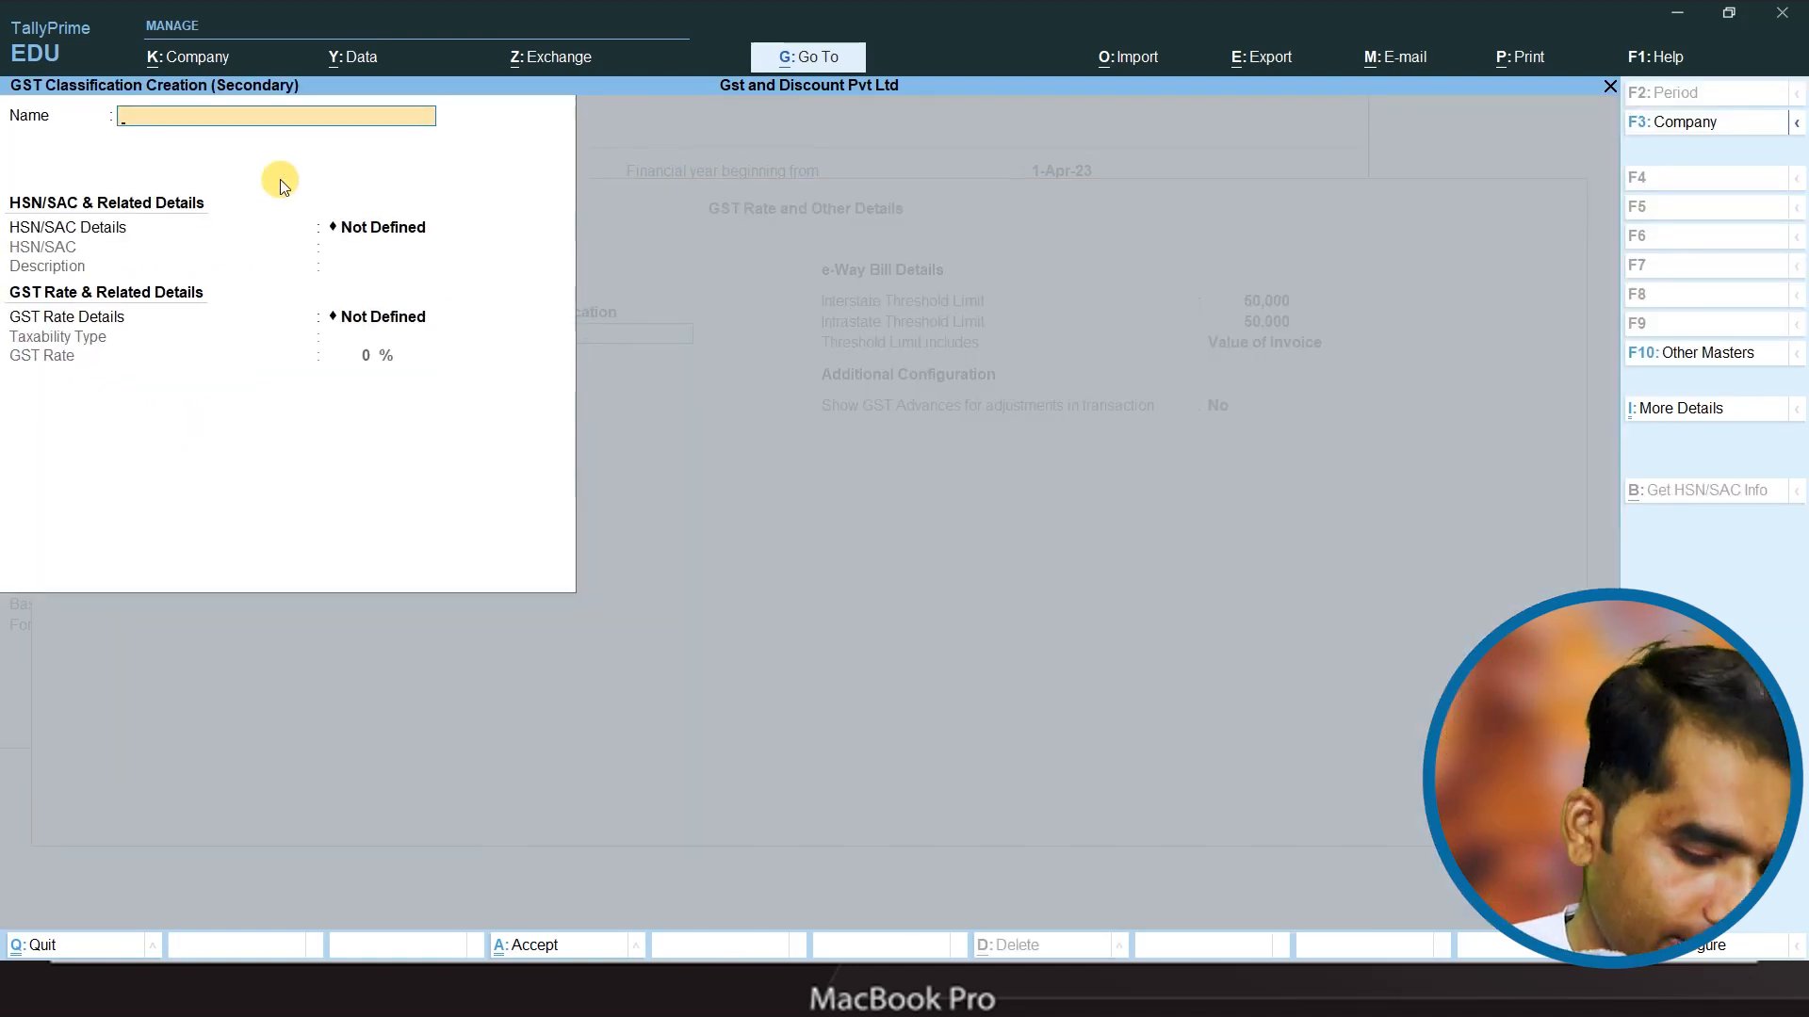
text(Telecome)
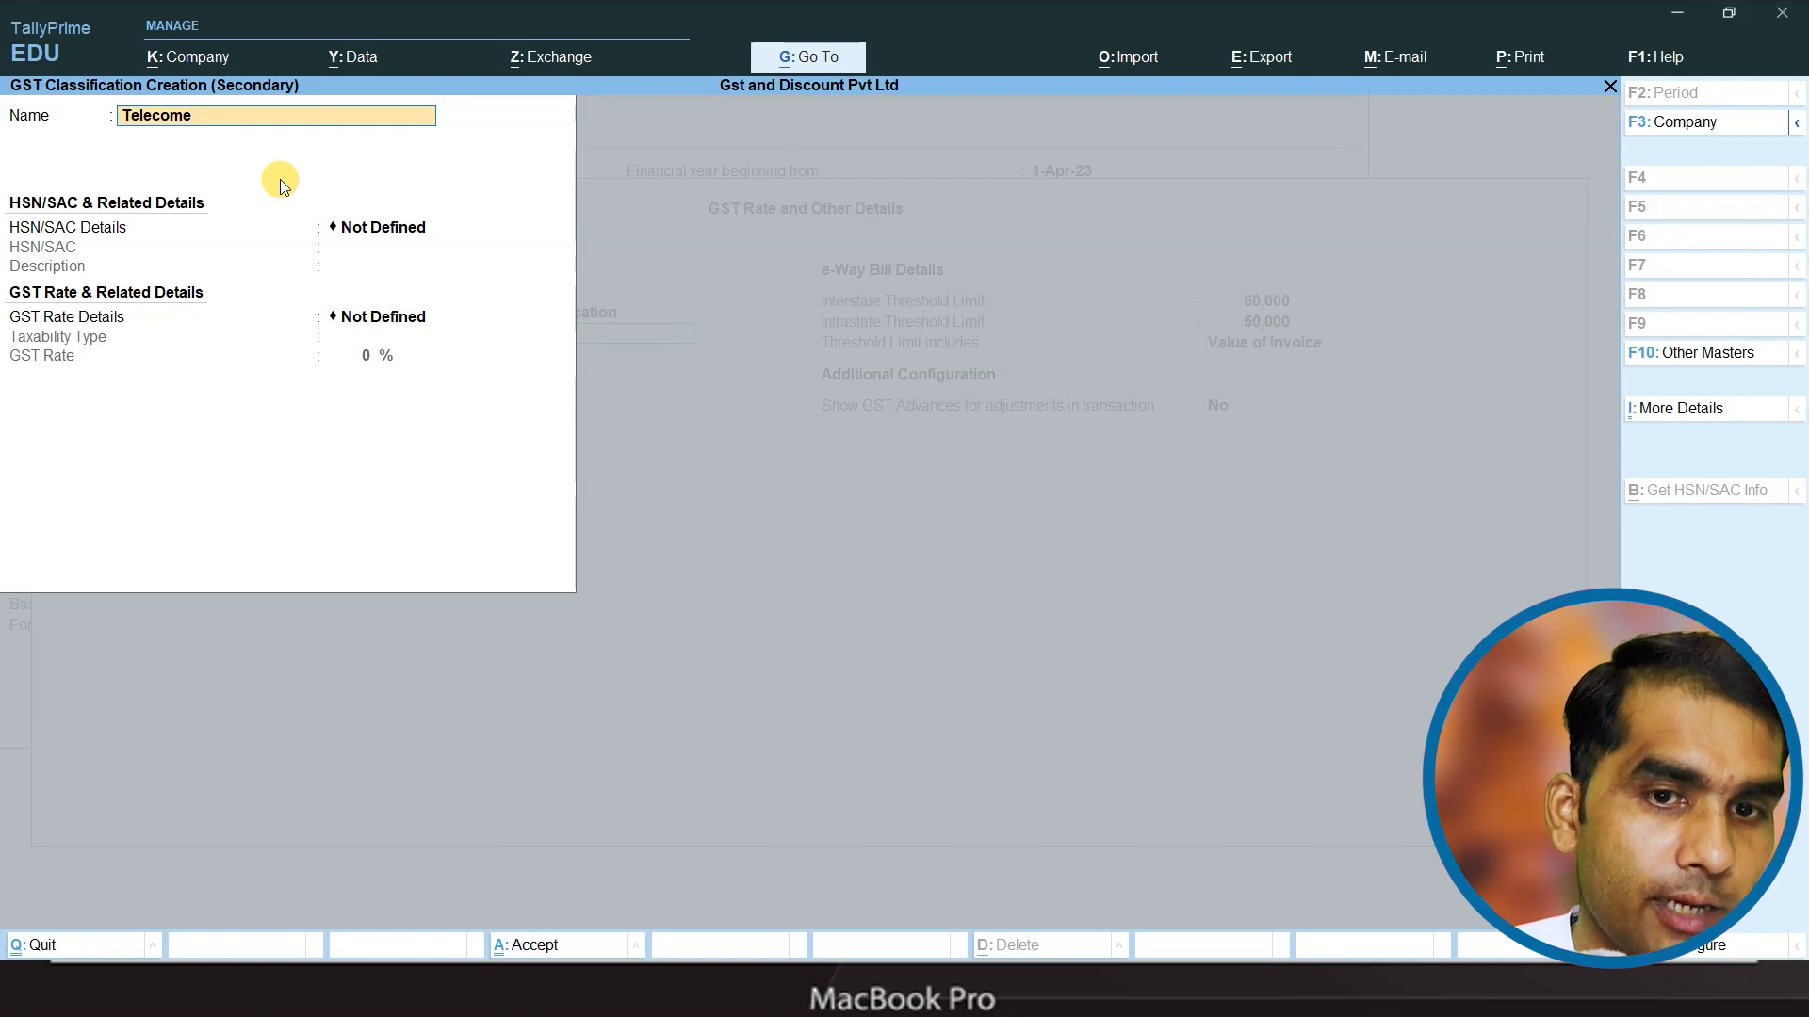
key(Return)
key(Return)
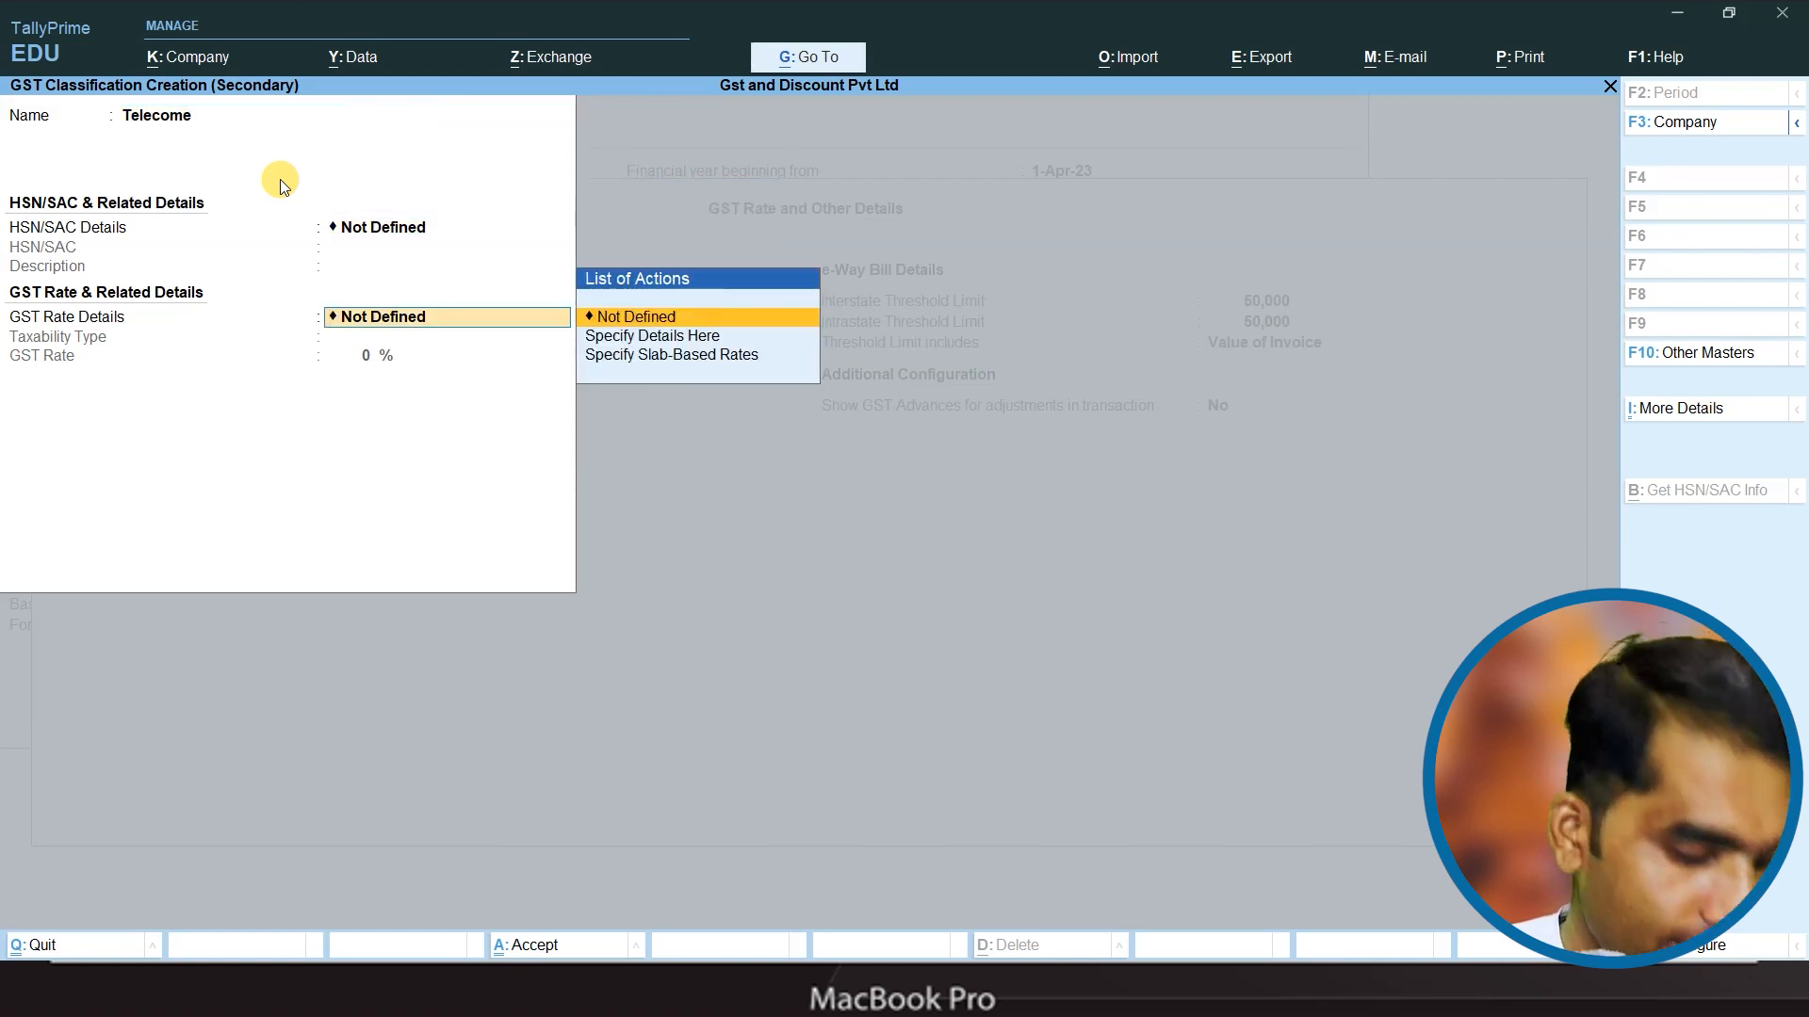
key(BackSpace)
key(Down)
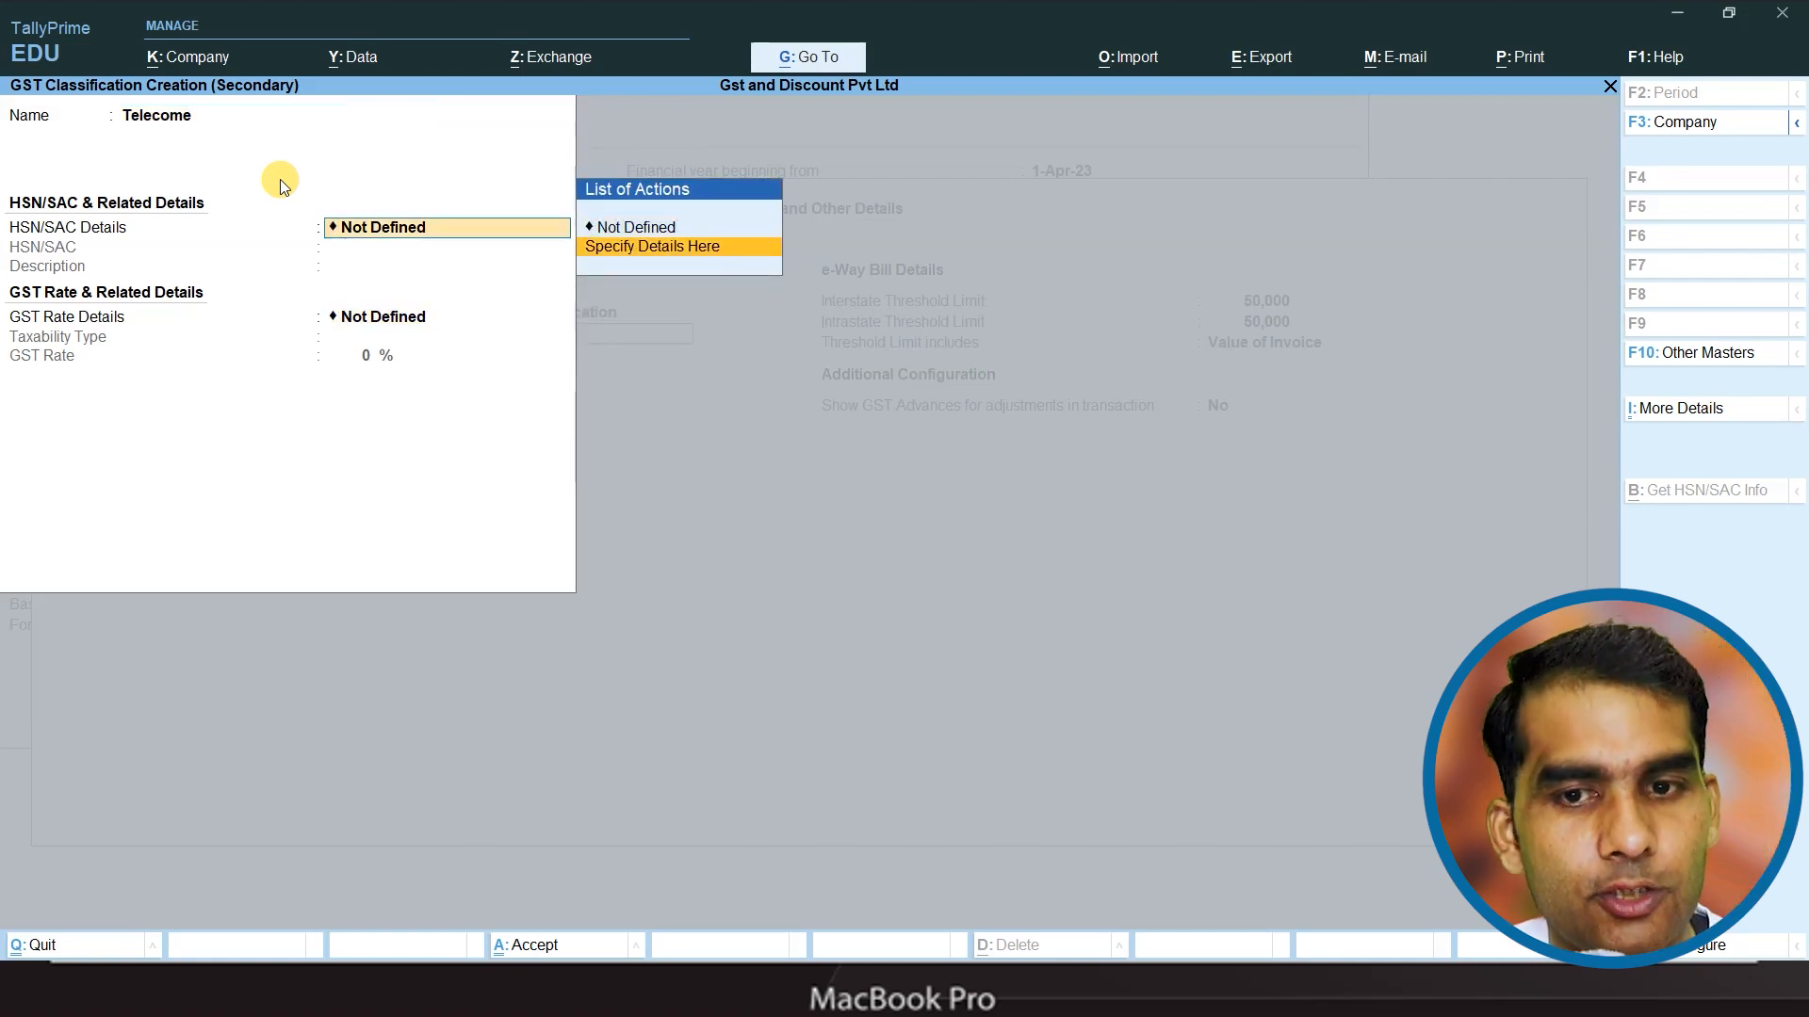
key(Return)
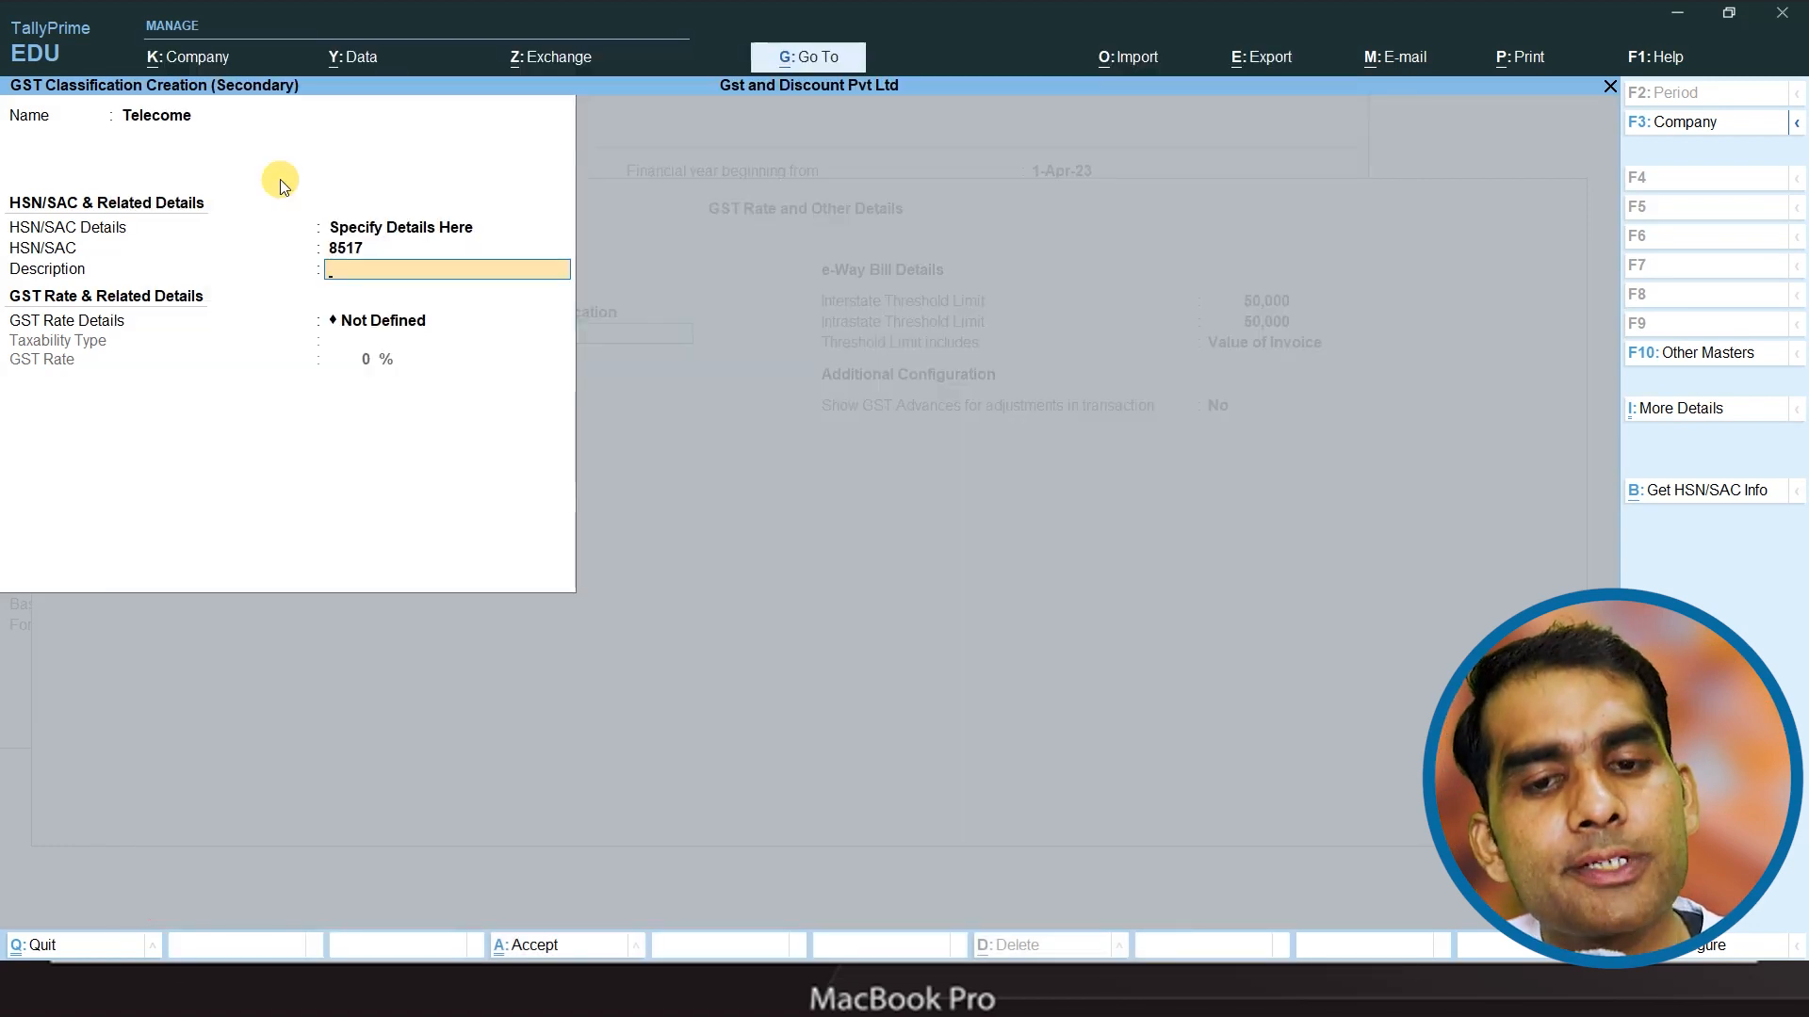
key(Return)
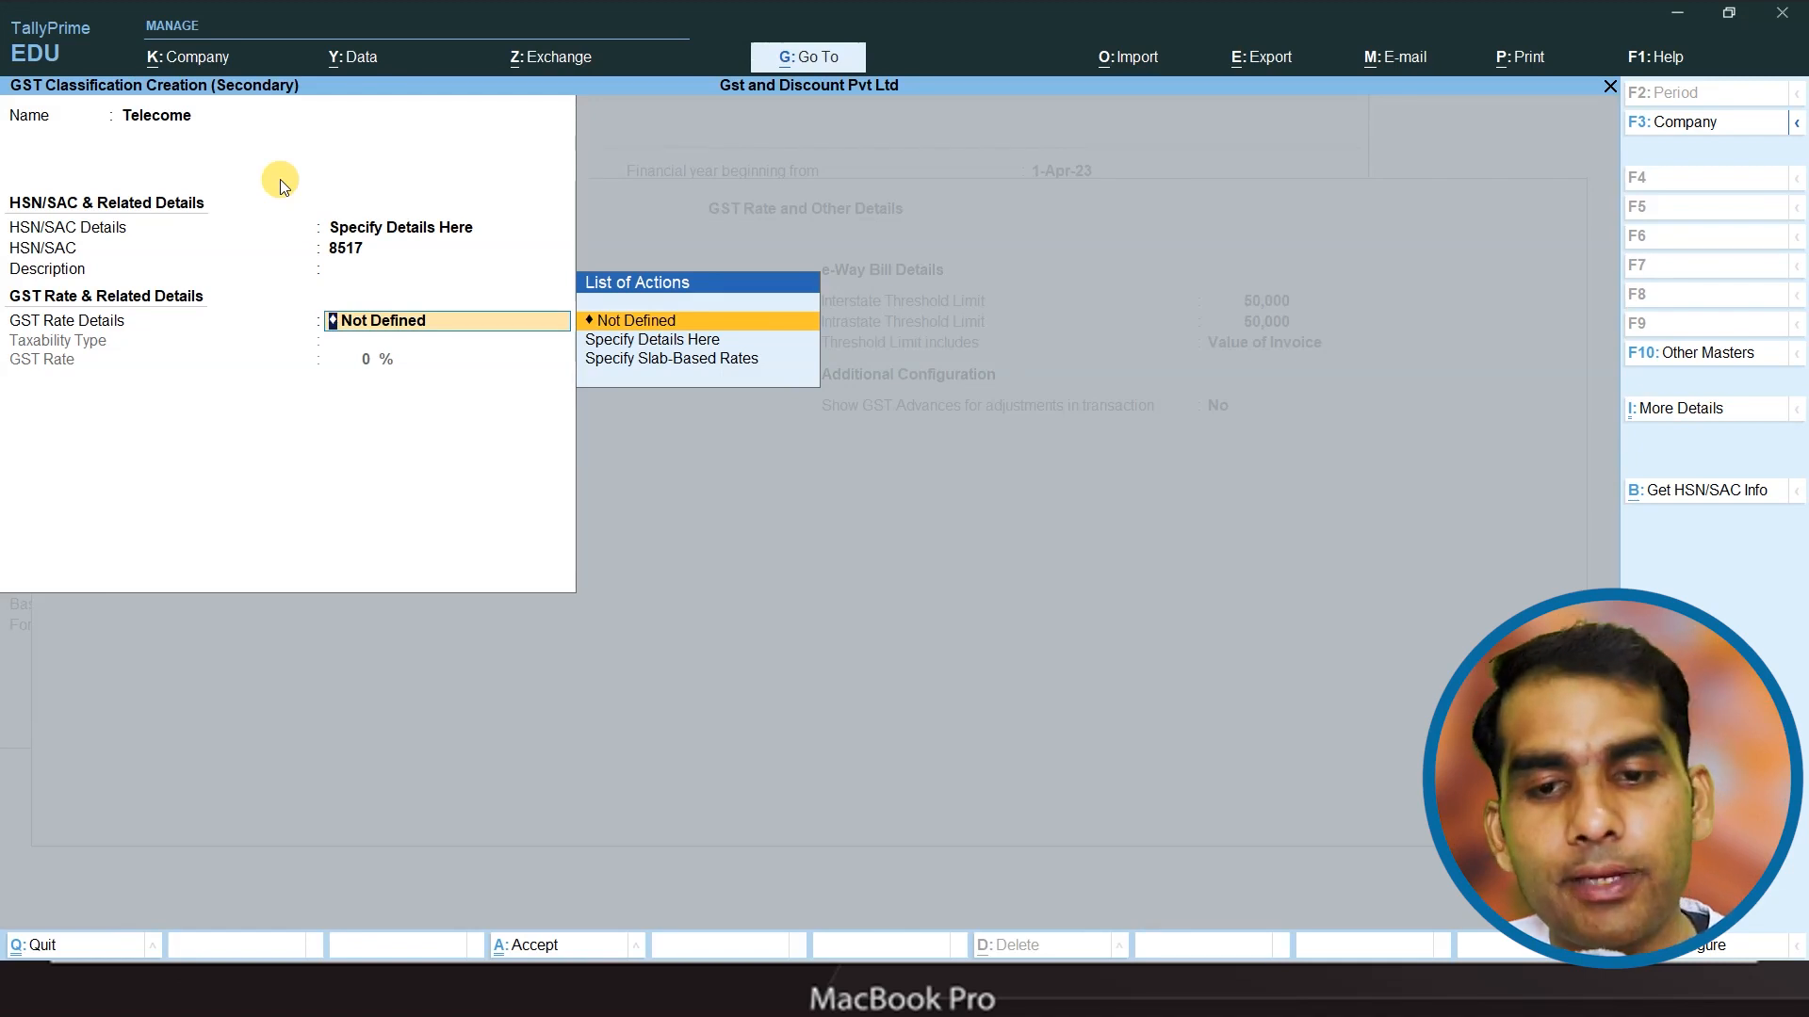
- Specify the Telecome classification's GST rate details as Taxable at 18% and save the classification
key(Down)
key(Return)
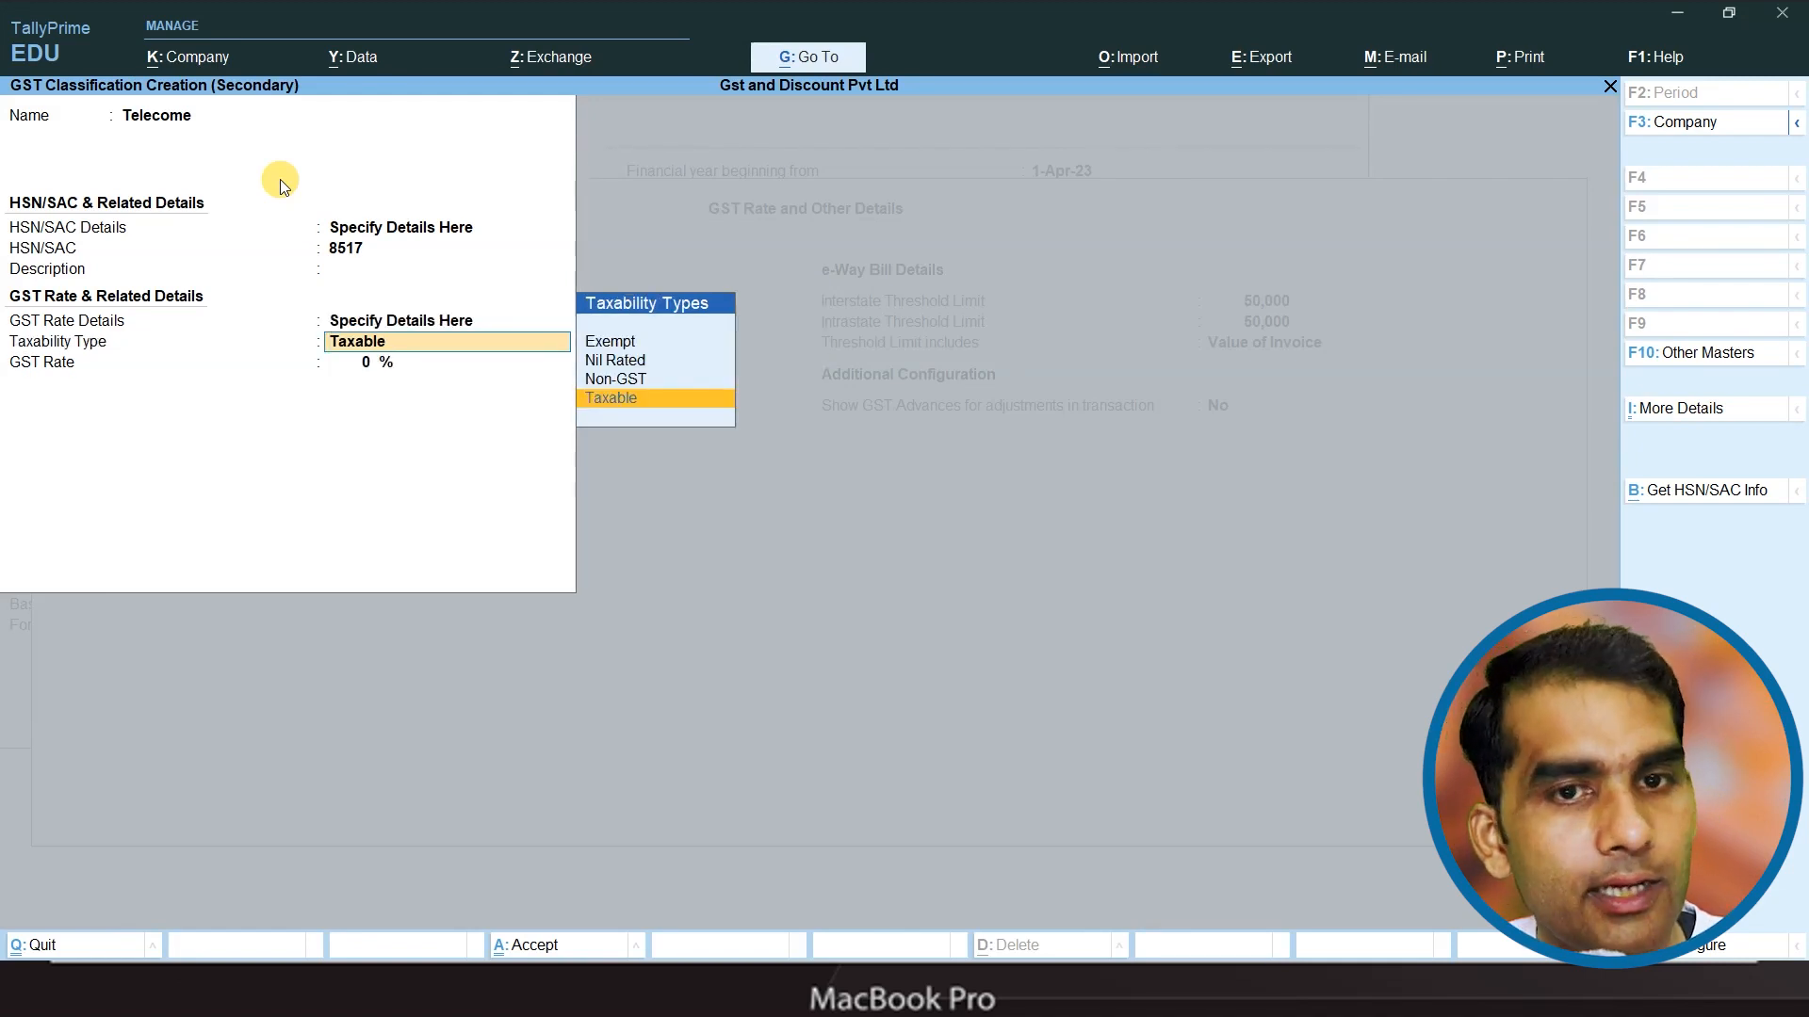
key(Return)
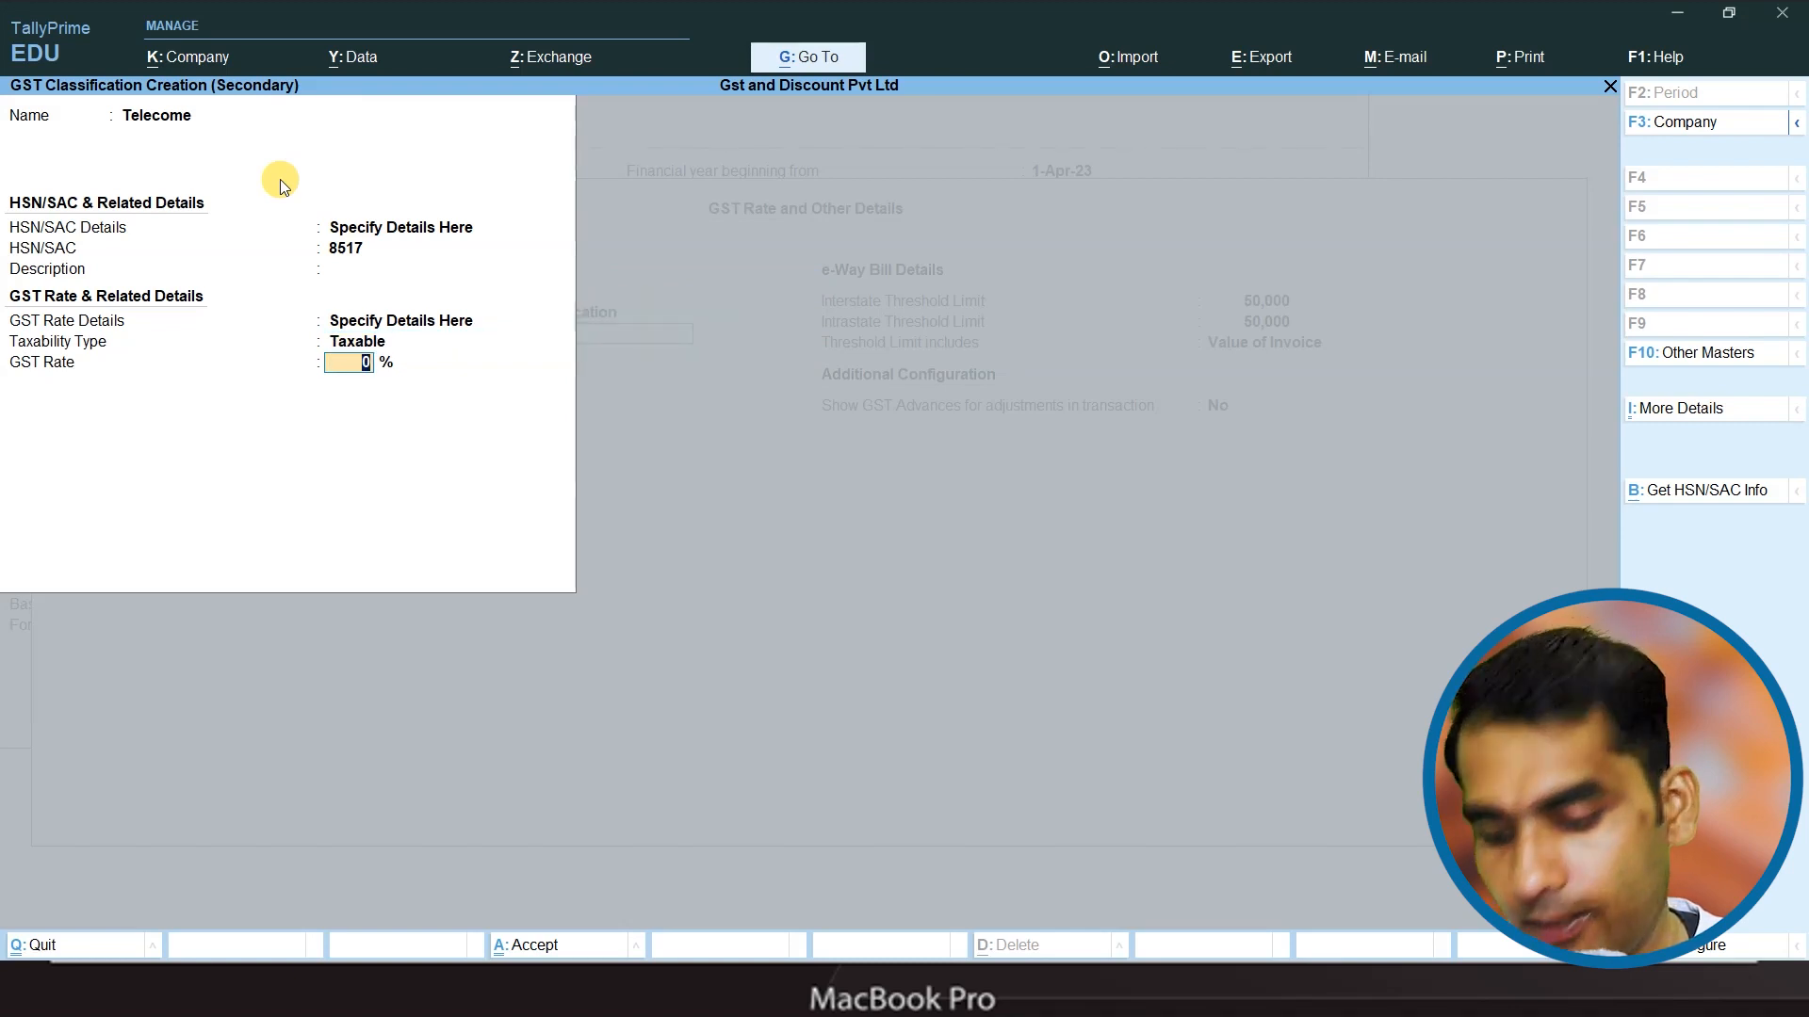
text(18)
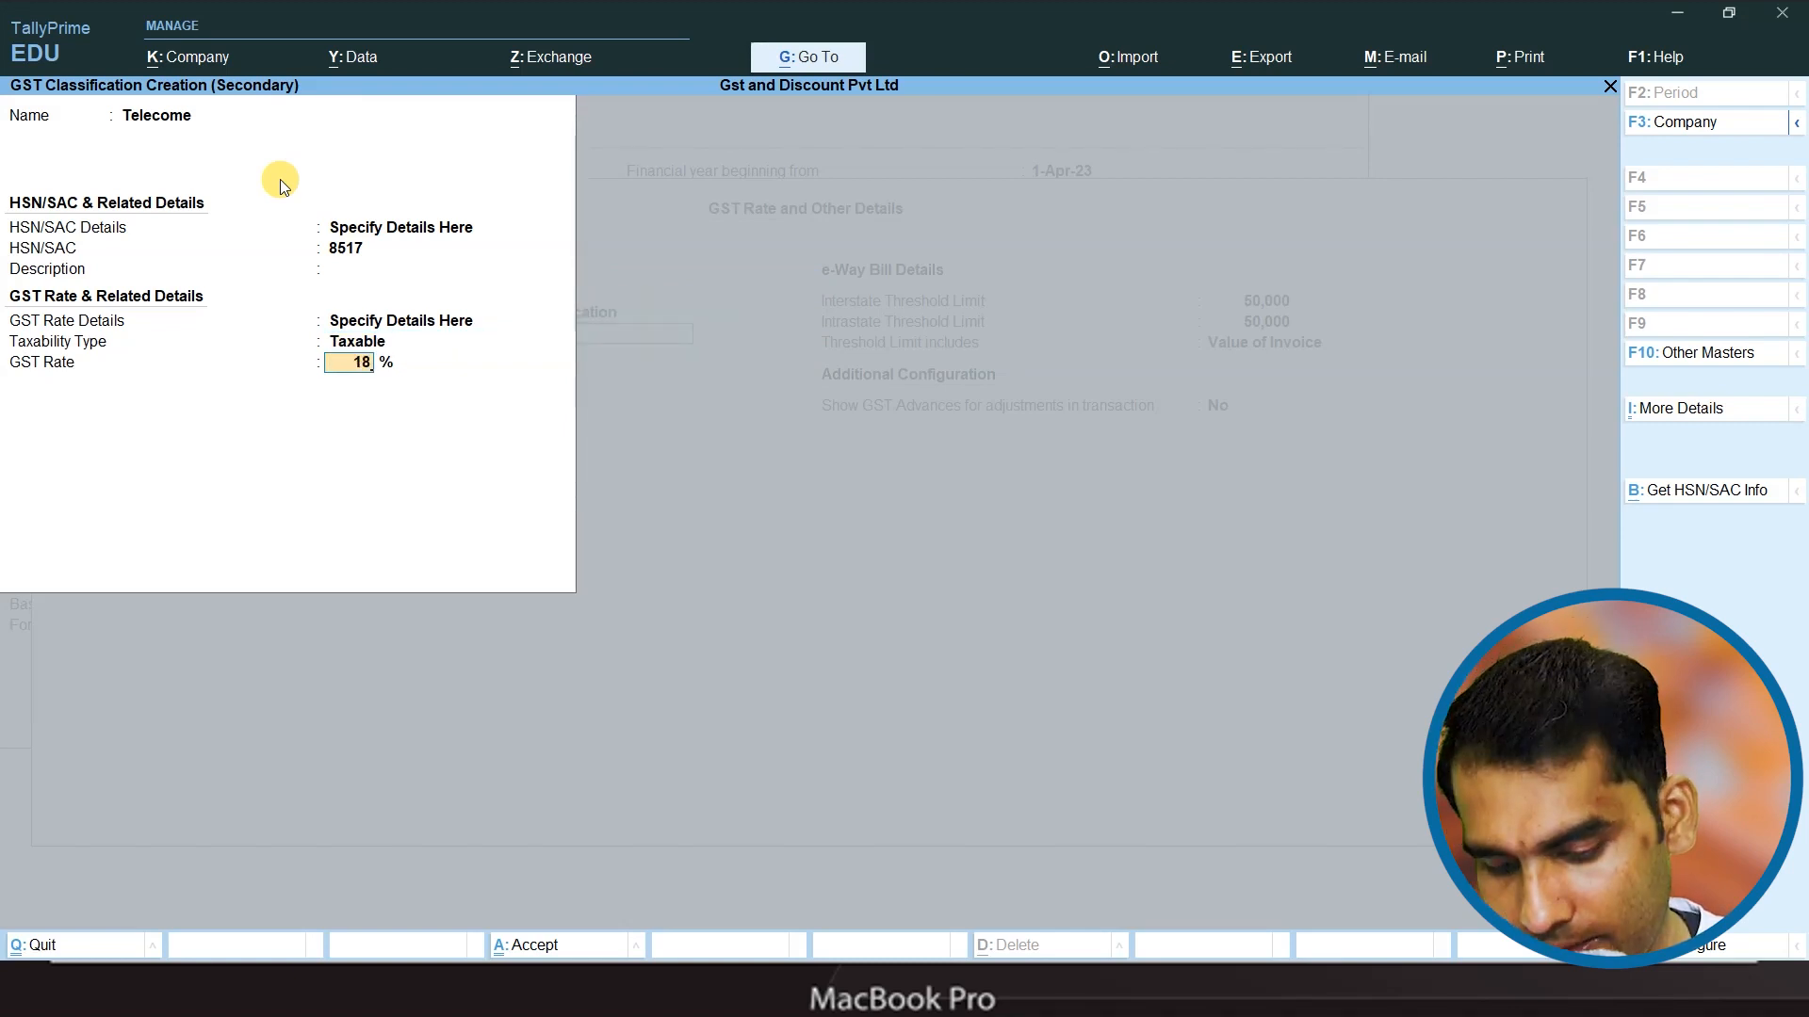
key(Return)
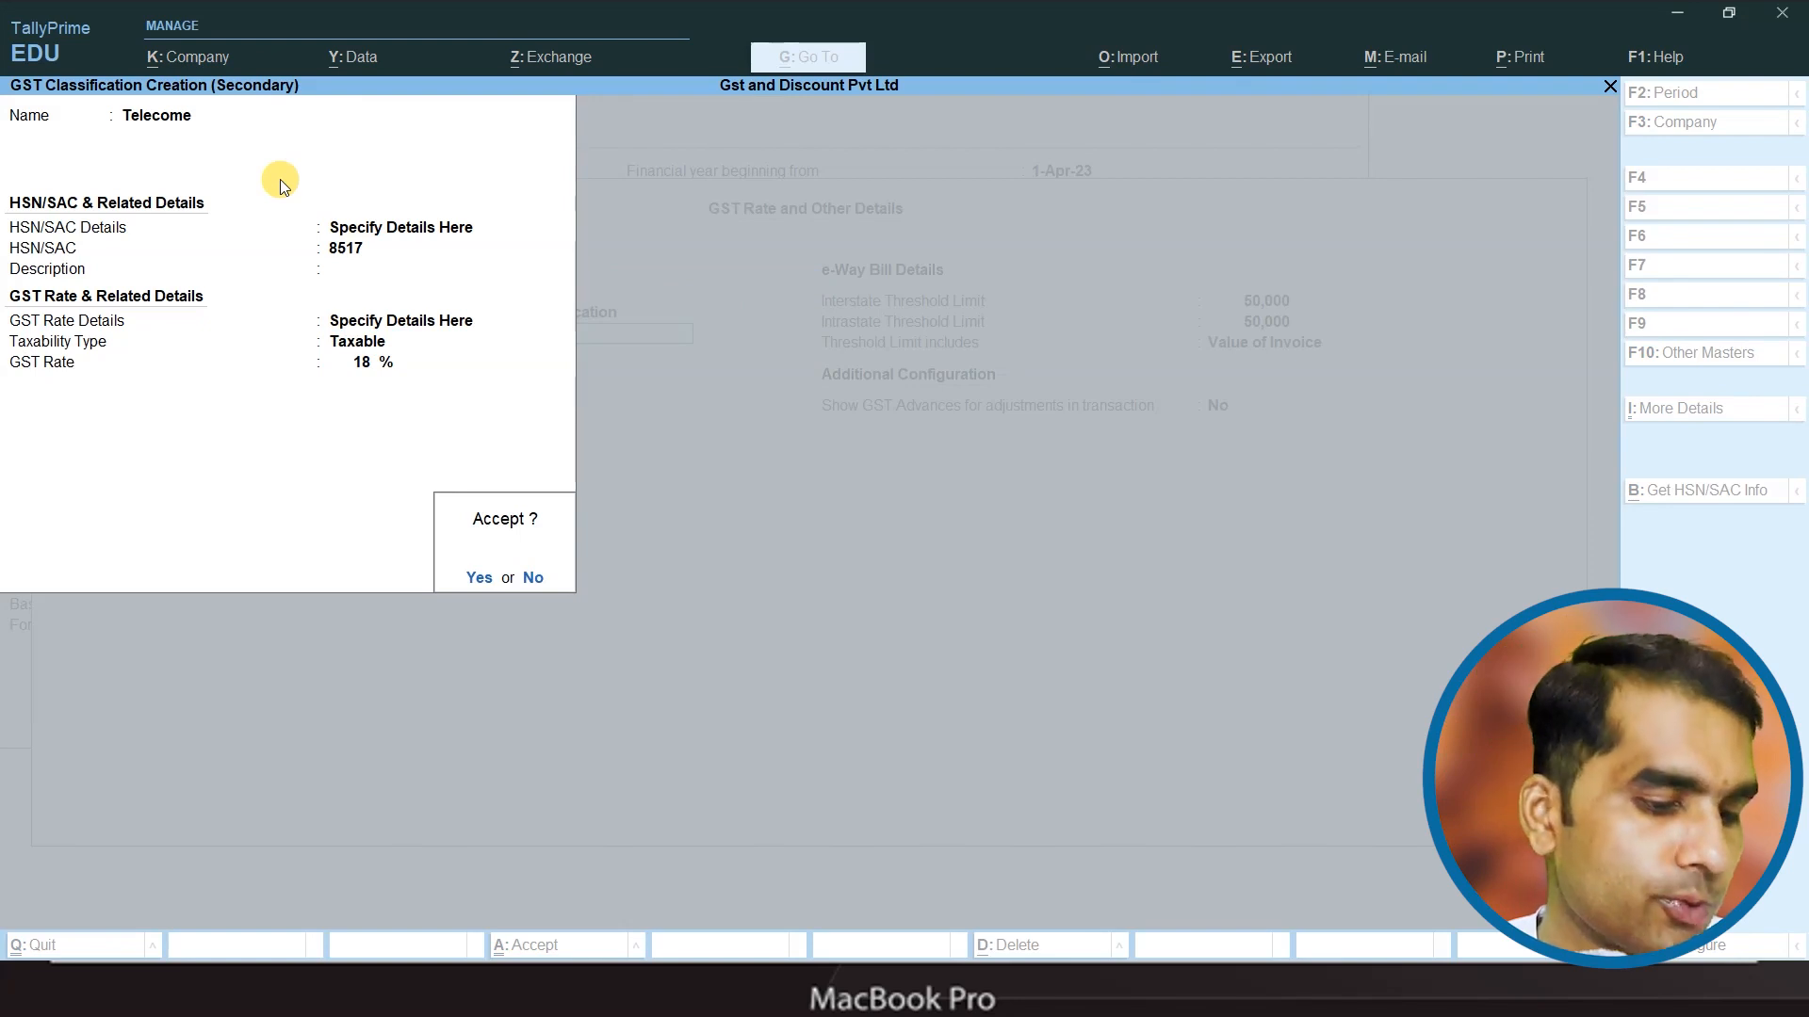
click(280, 179)
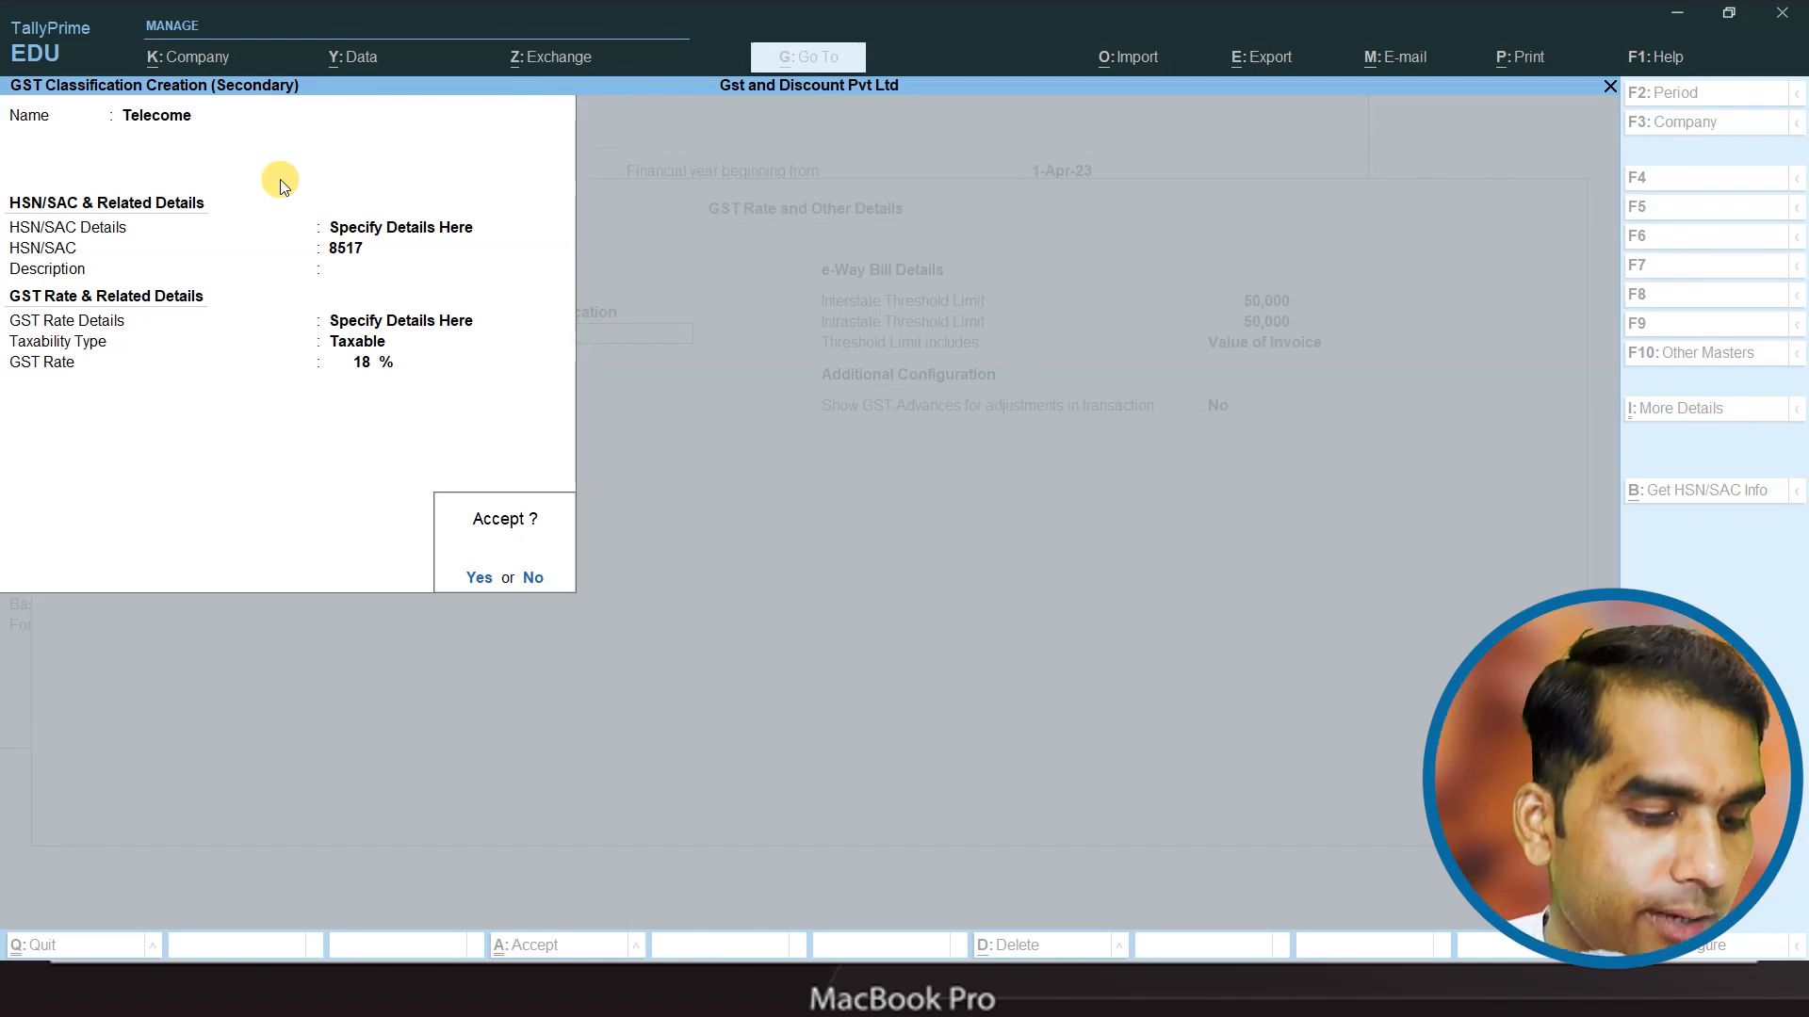
key(Return)
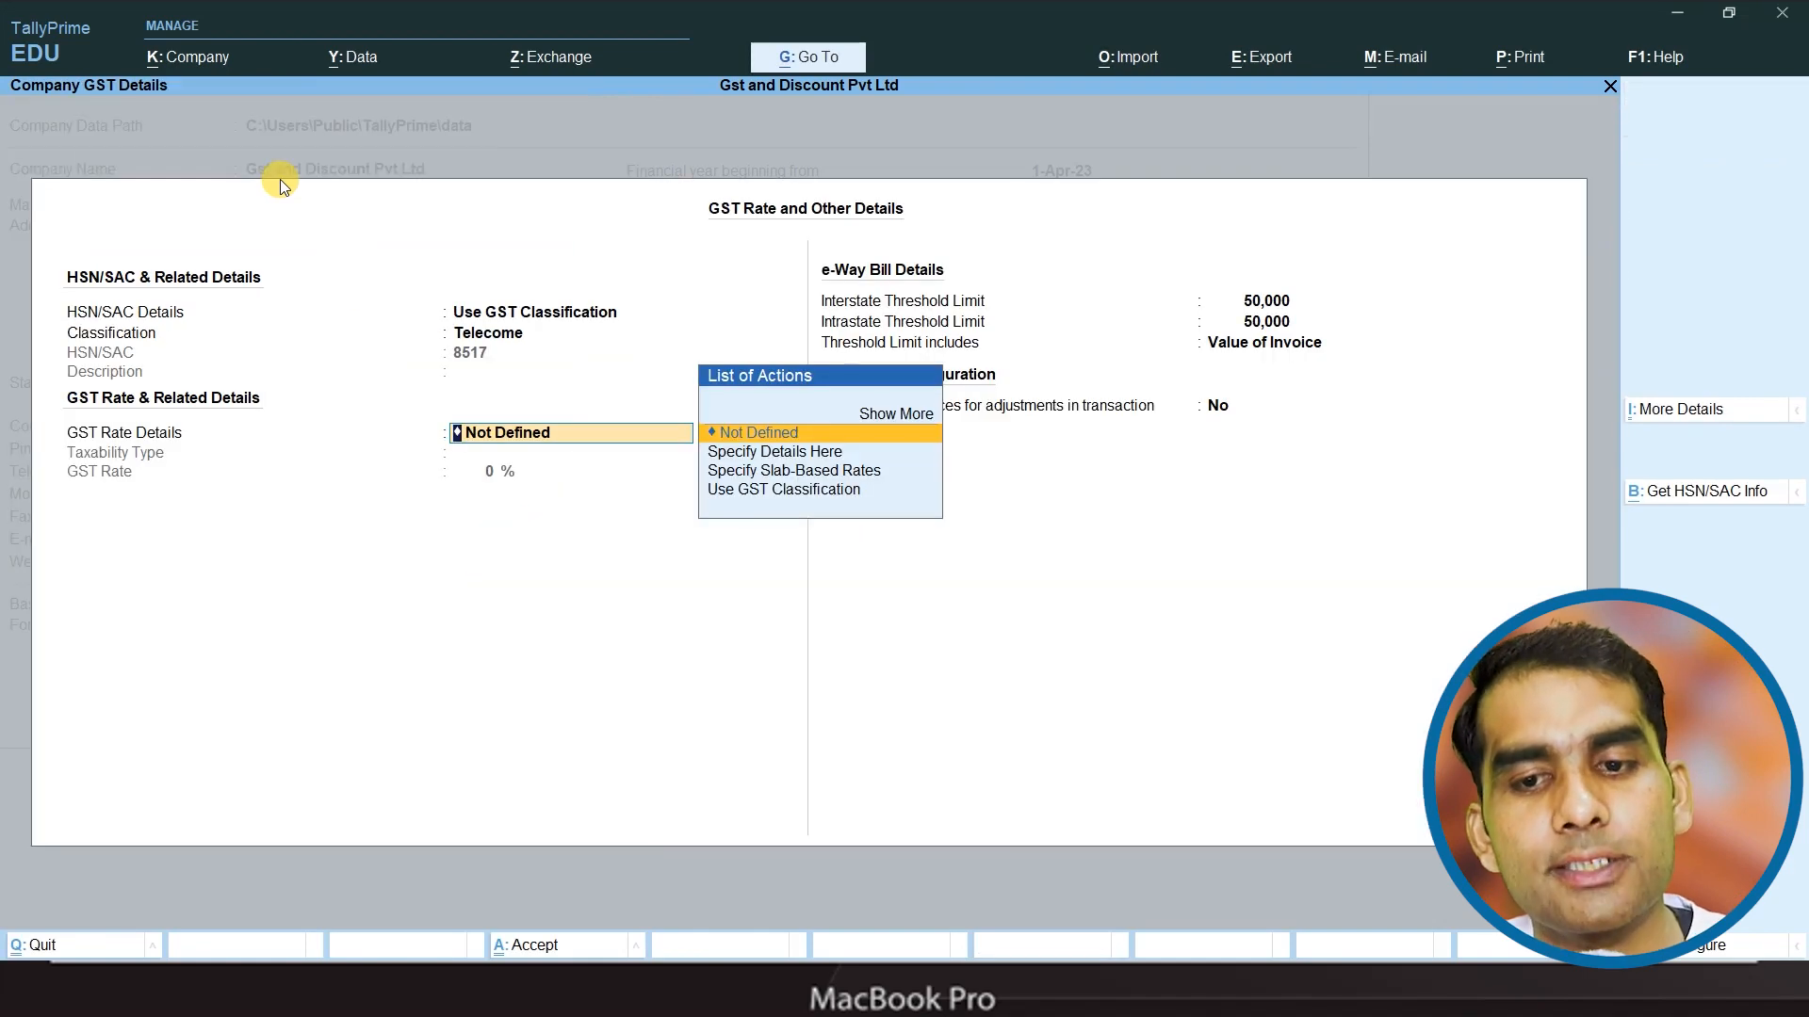
- Set the company's GST rate details to Use GST Classification with the Telecome classification
key(Down)
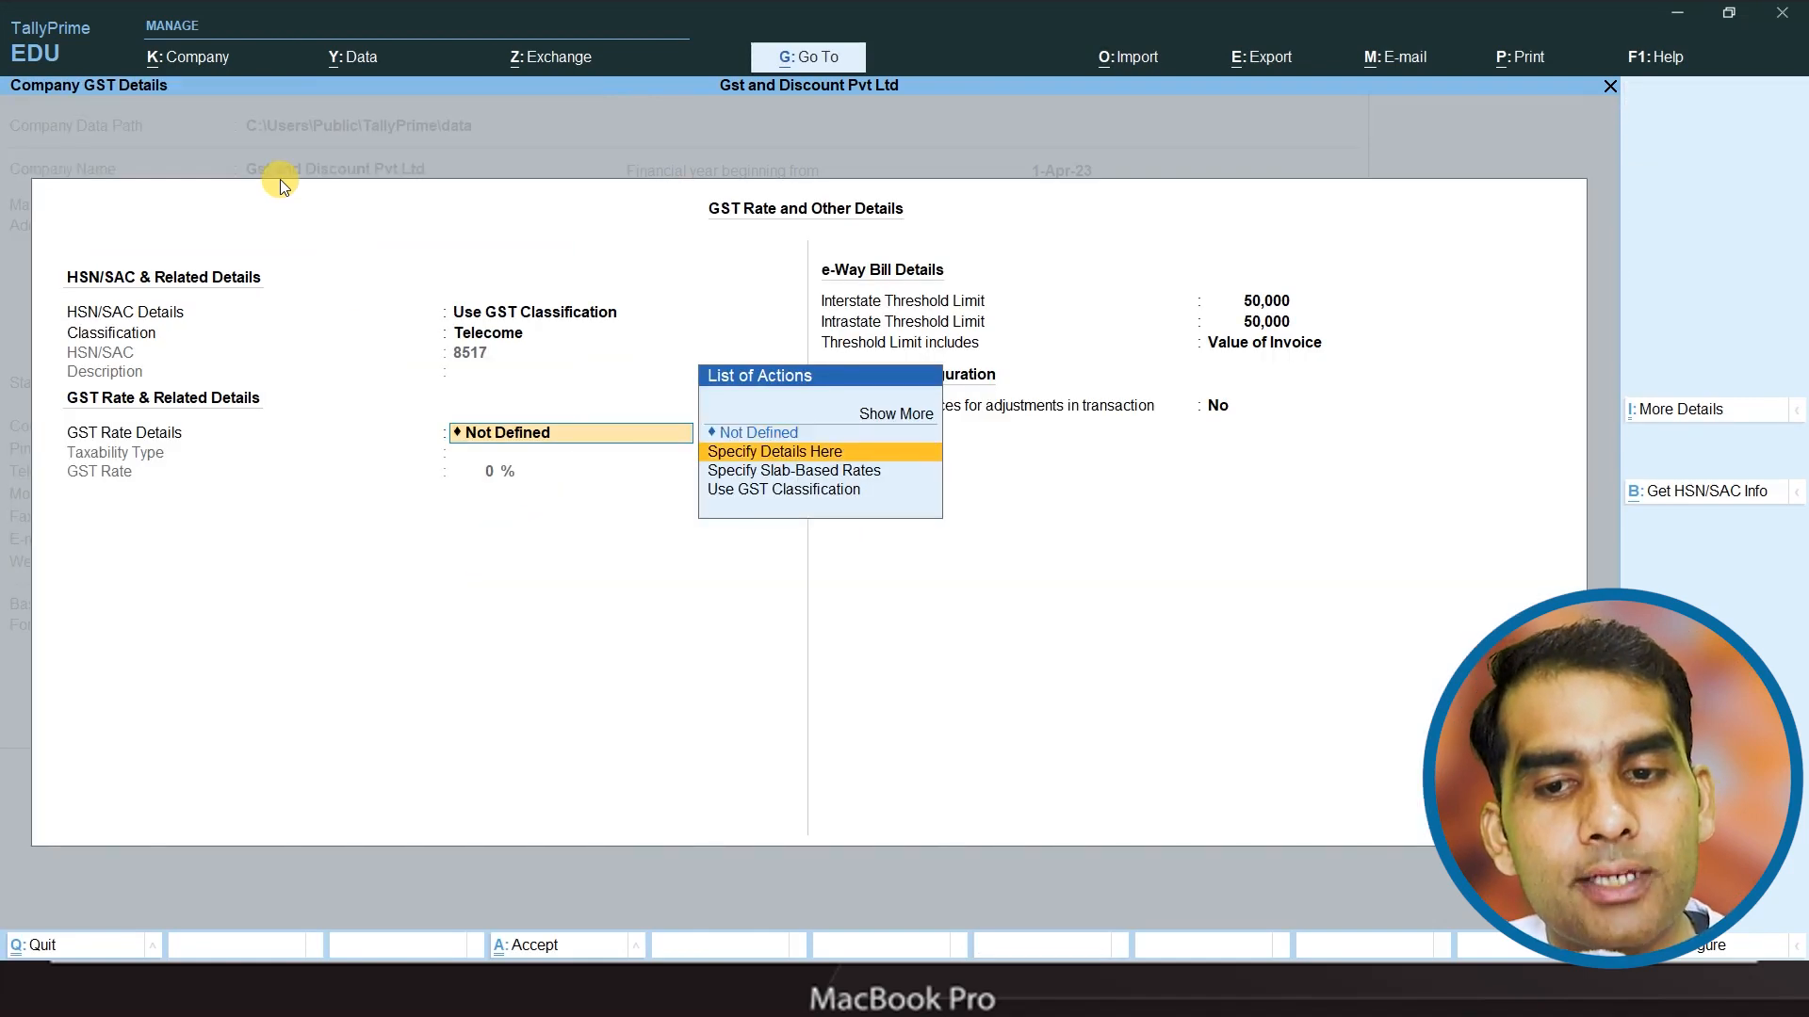
key(Up)
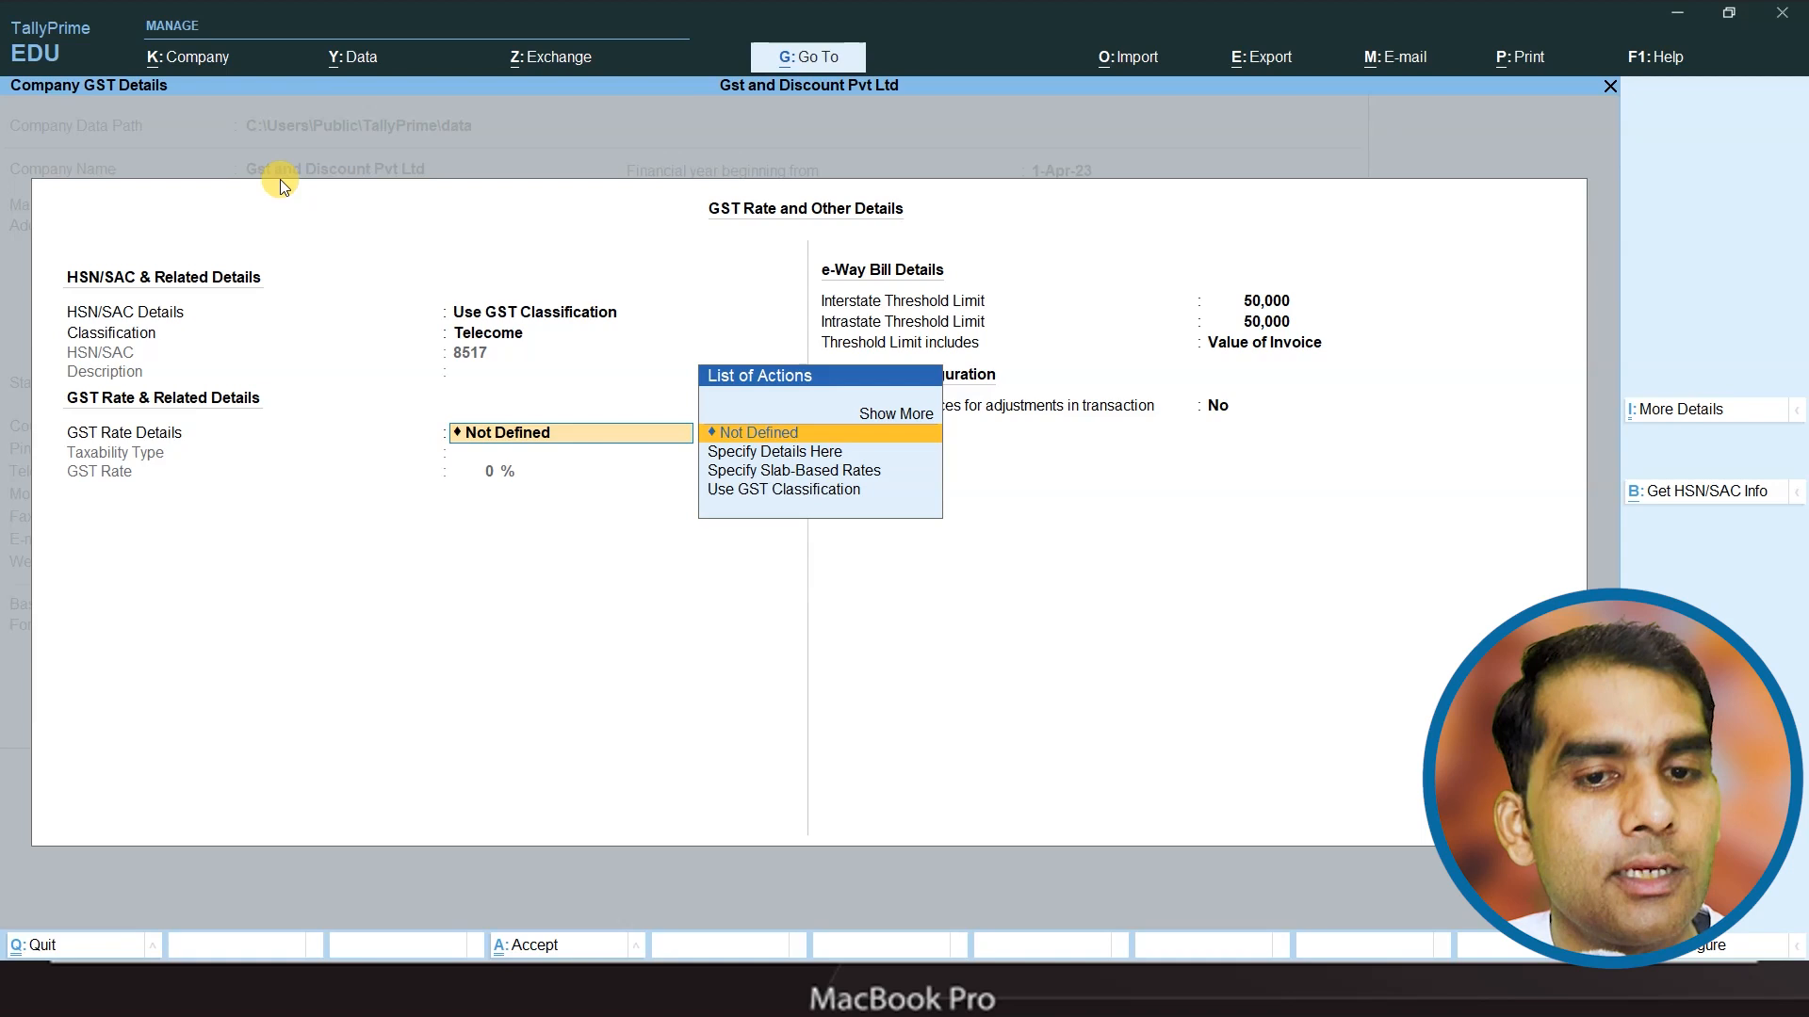
key(Down)
key(Down)
key(Down)
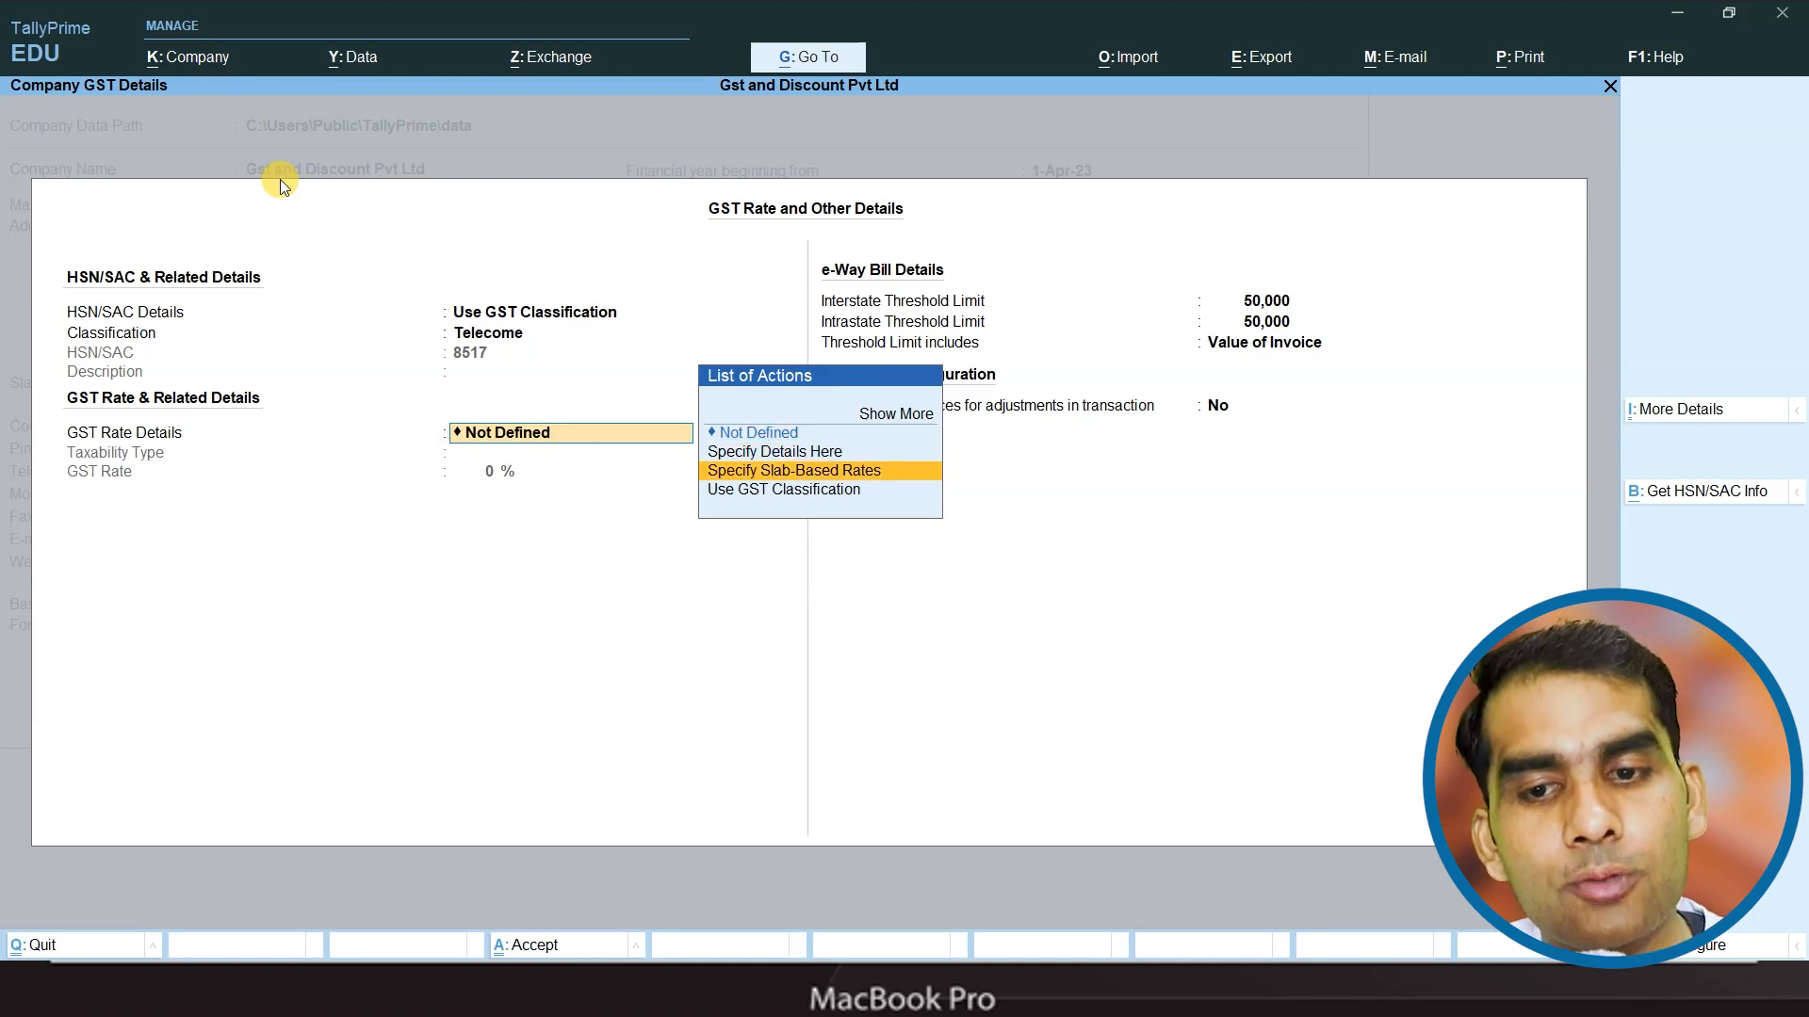
key(Return)
key(Return)
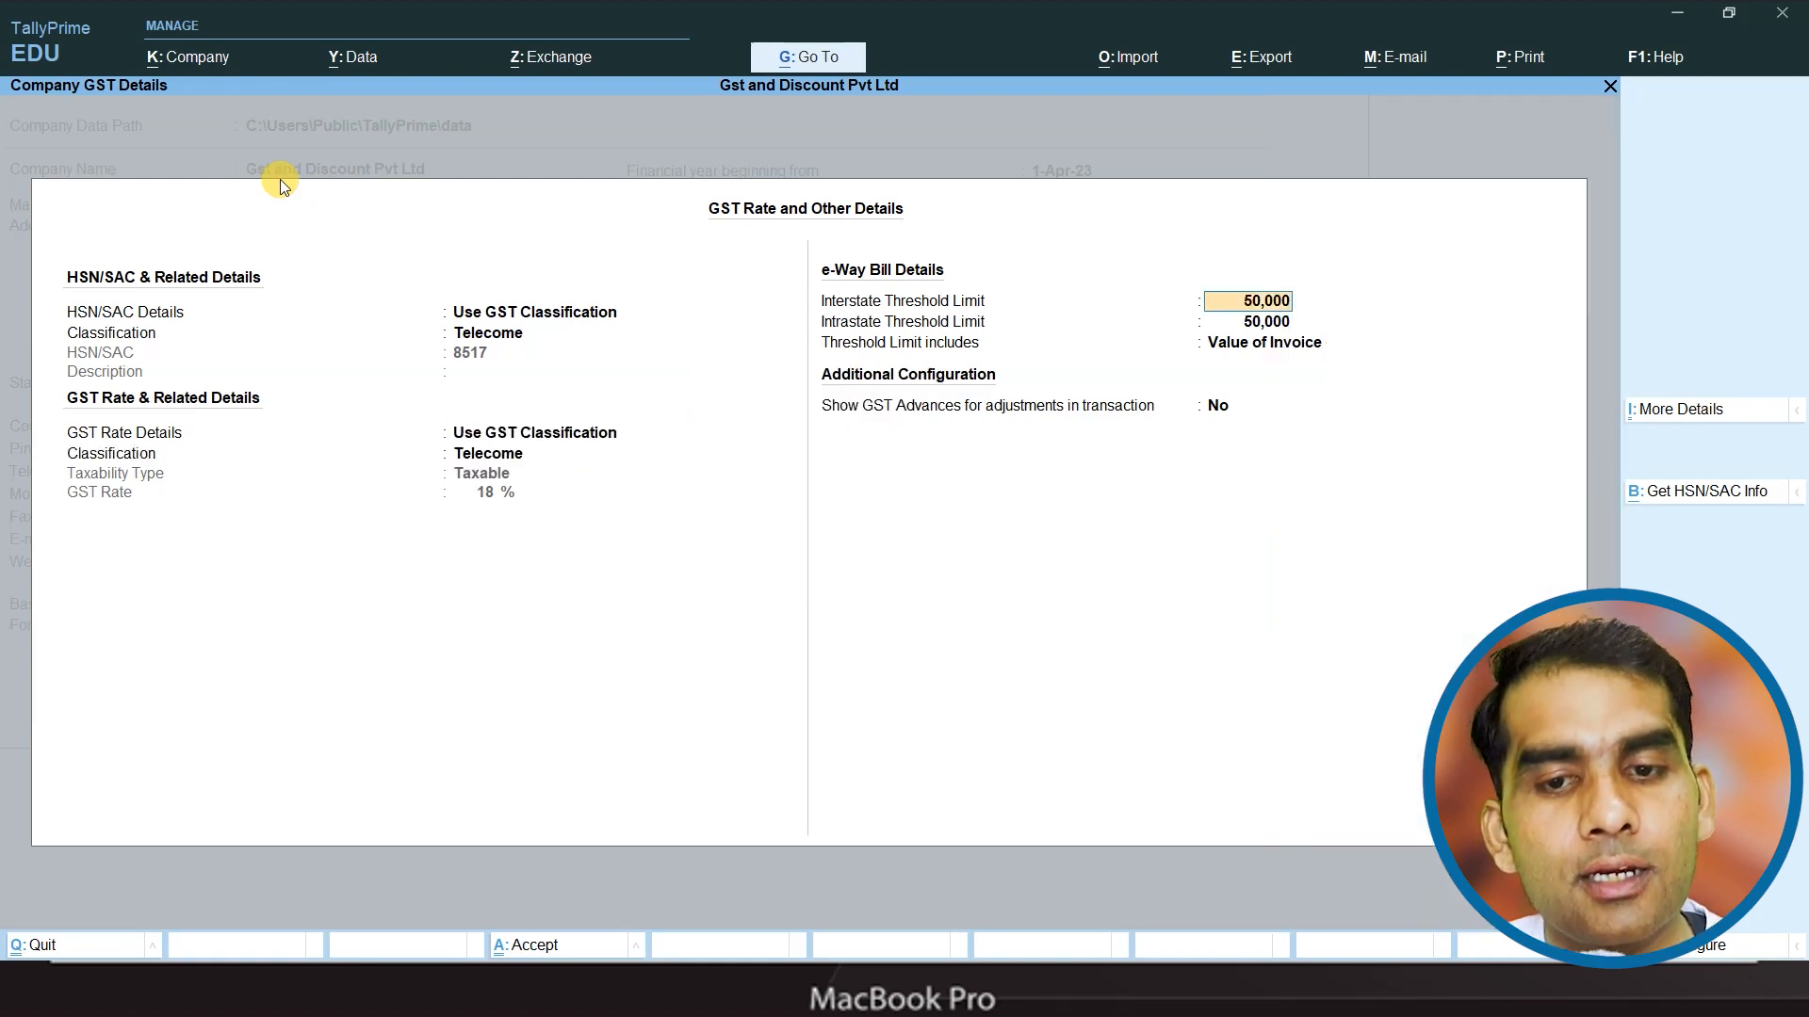
- Keep both e-Way Bill threshold limits, set what the limit includes to Value of Taxable Goods, and save the company GST details
key(Return)
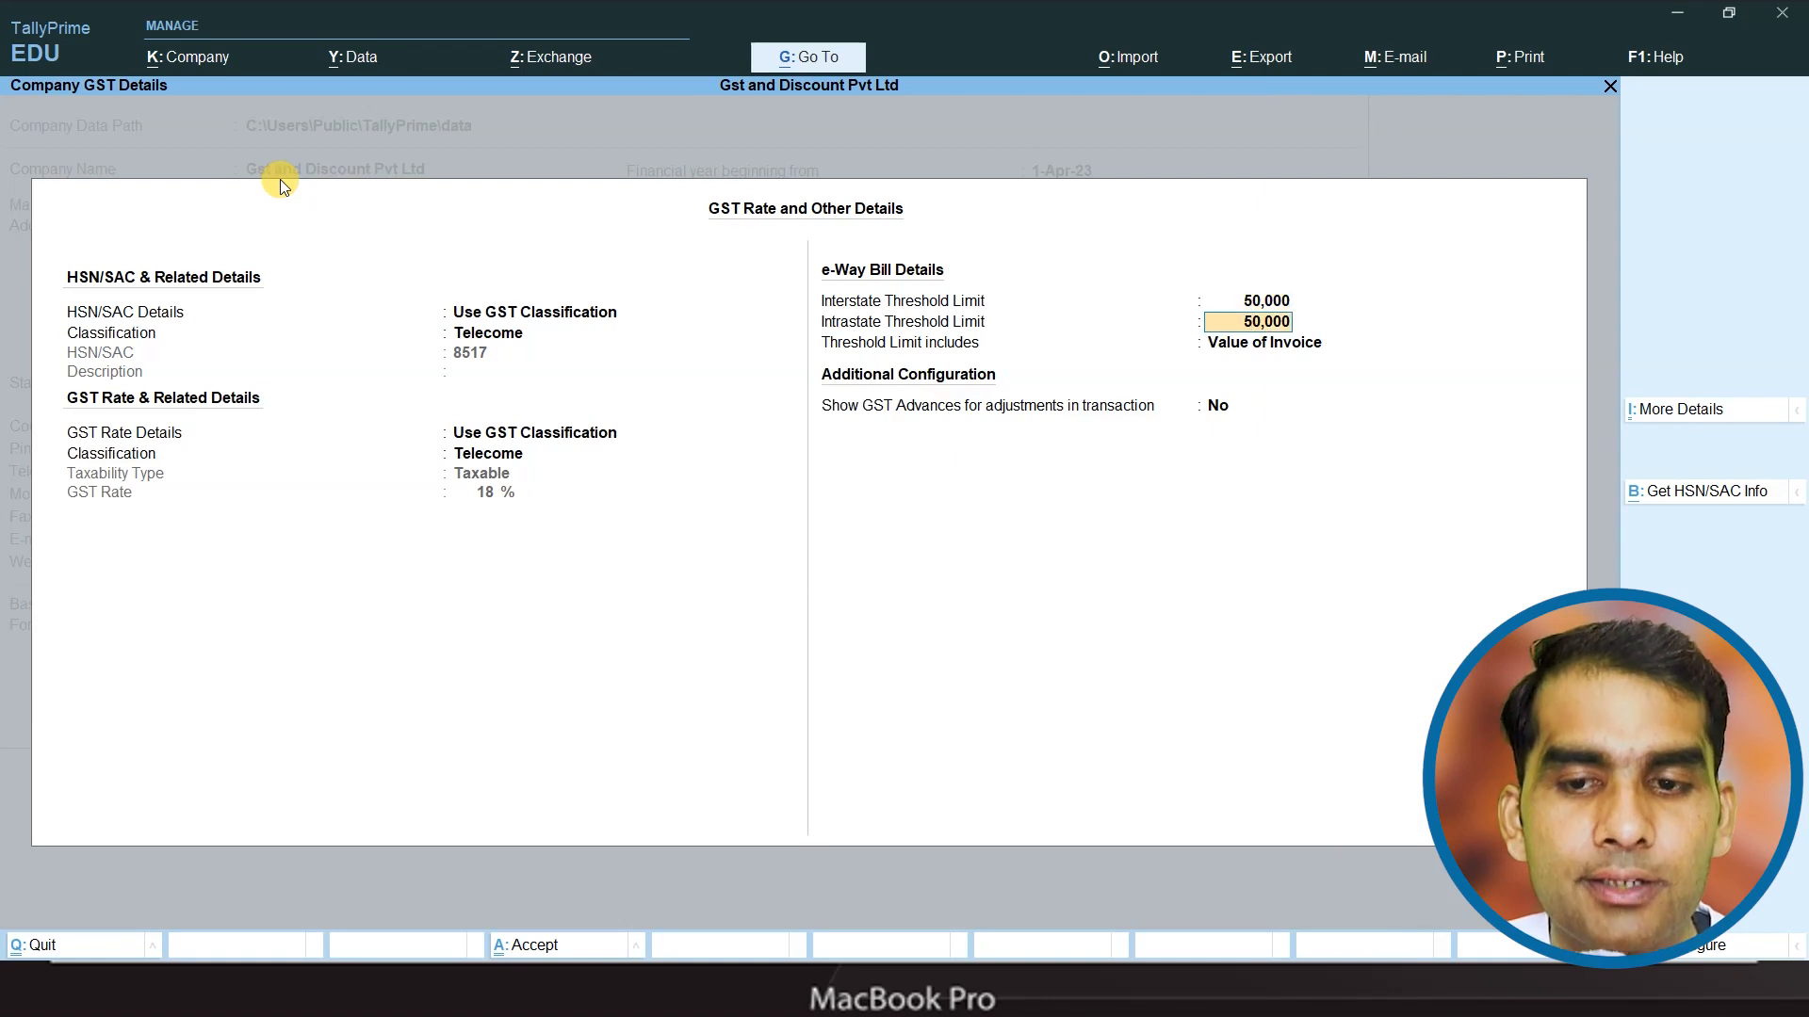
key(Return)
key(Down)
key(Down)
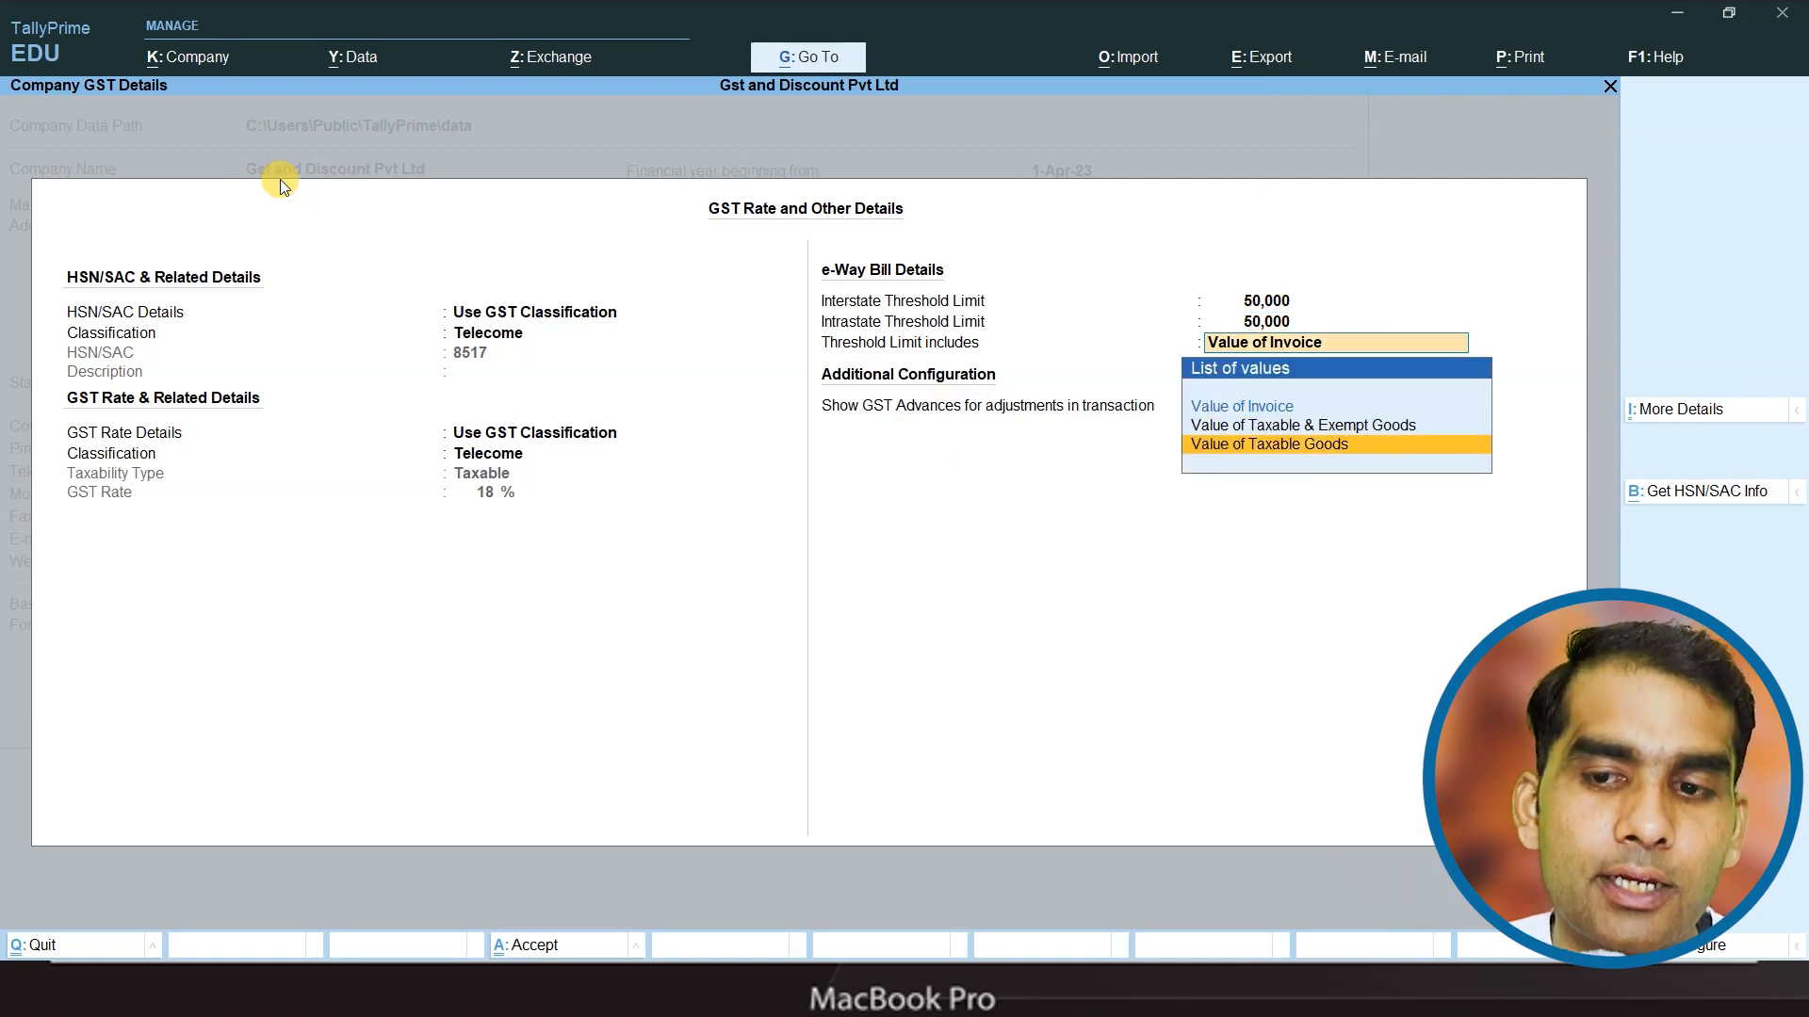
key(Return)
key(ctrl+a)
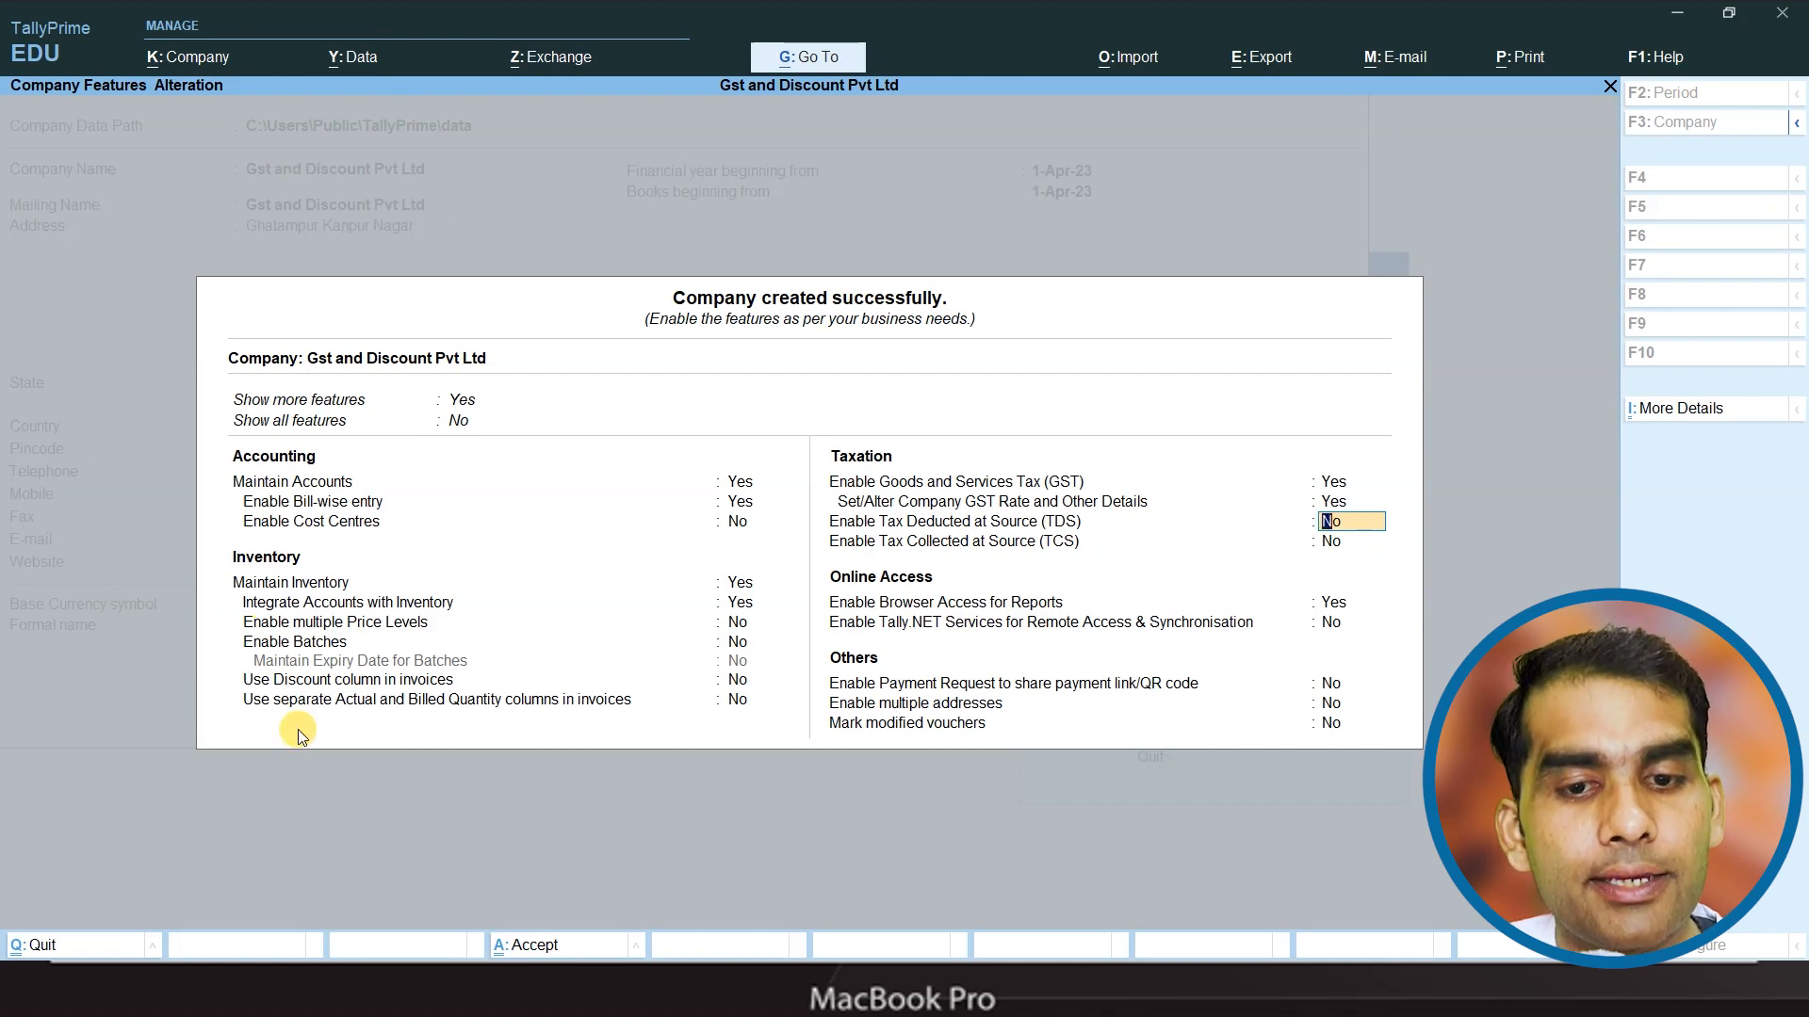
- Enable the discount column in invoices for the company and save the company features
click(284, 687)
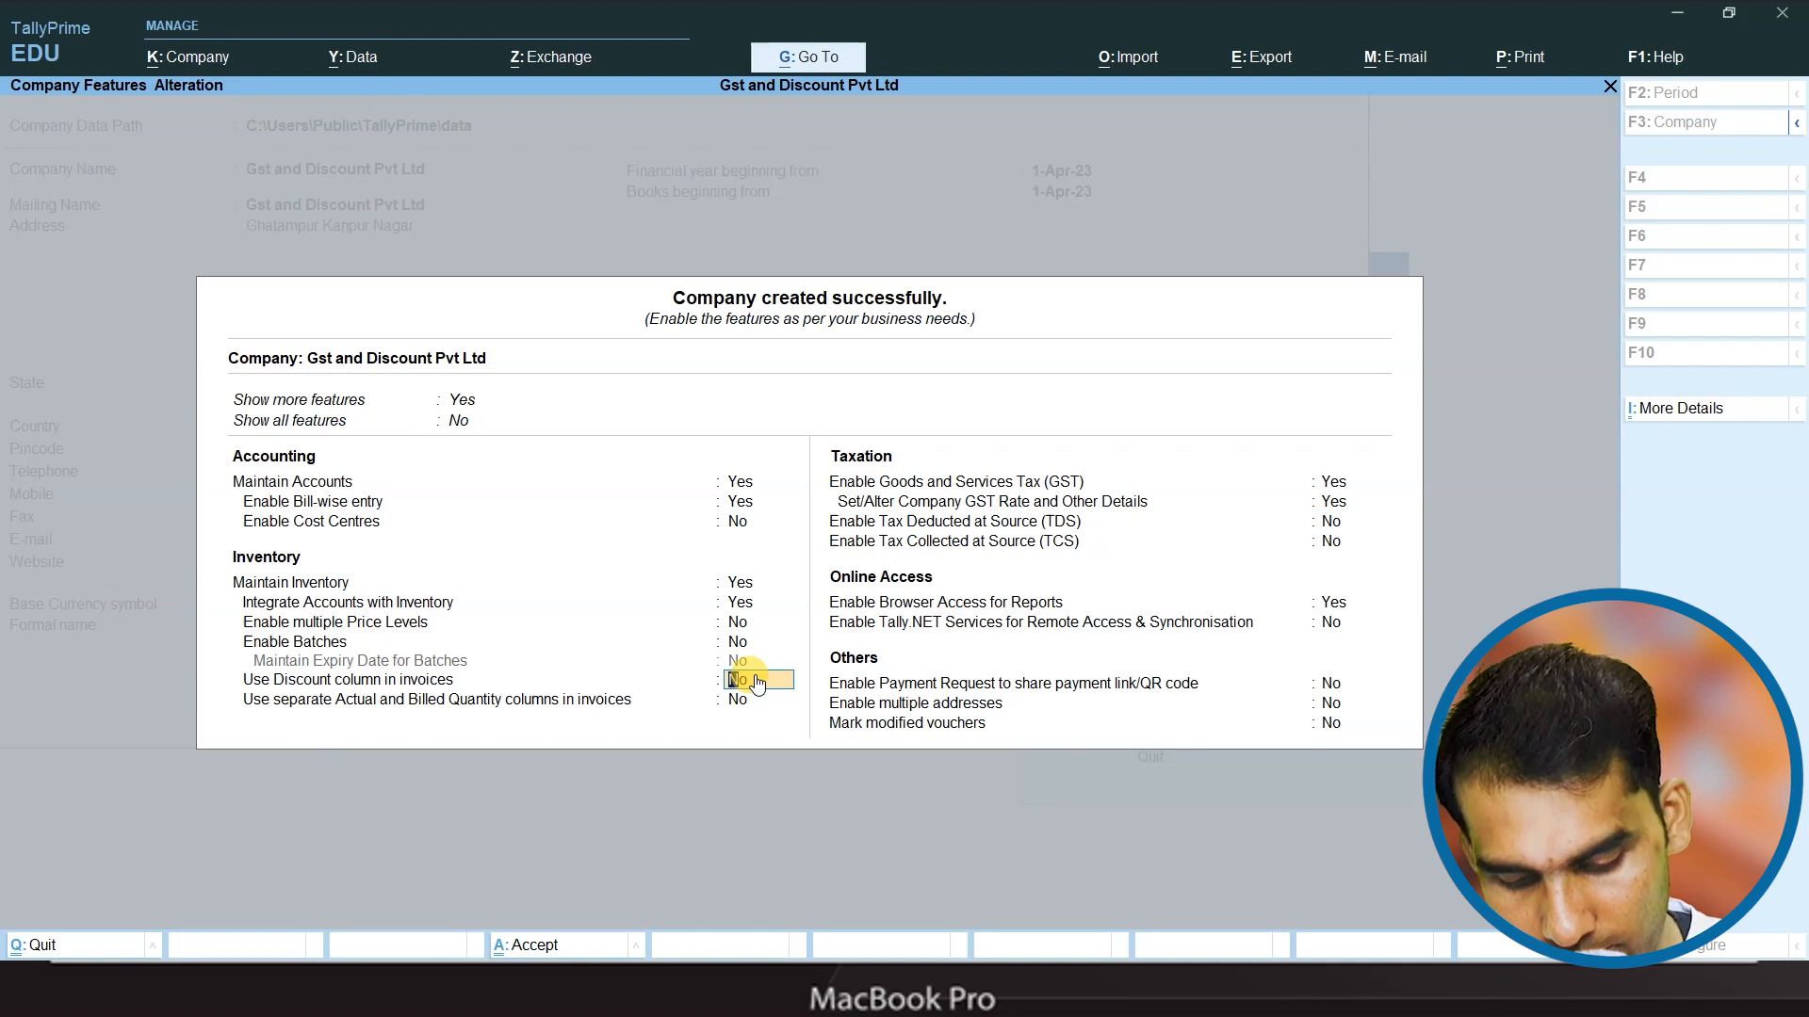
key(y)
key(ctrl+a)
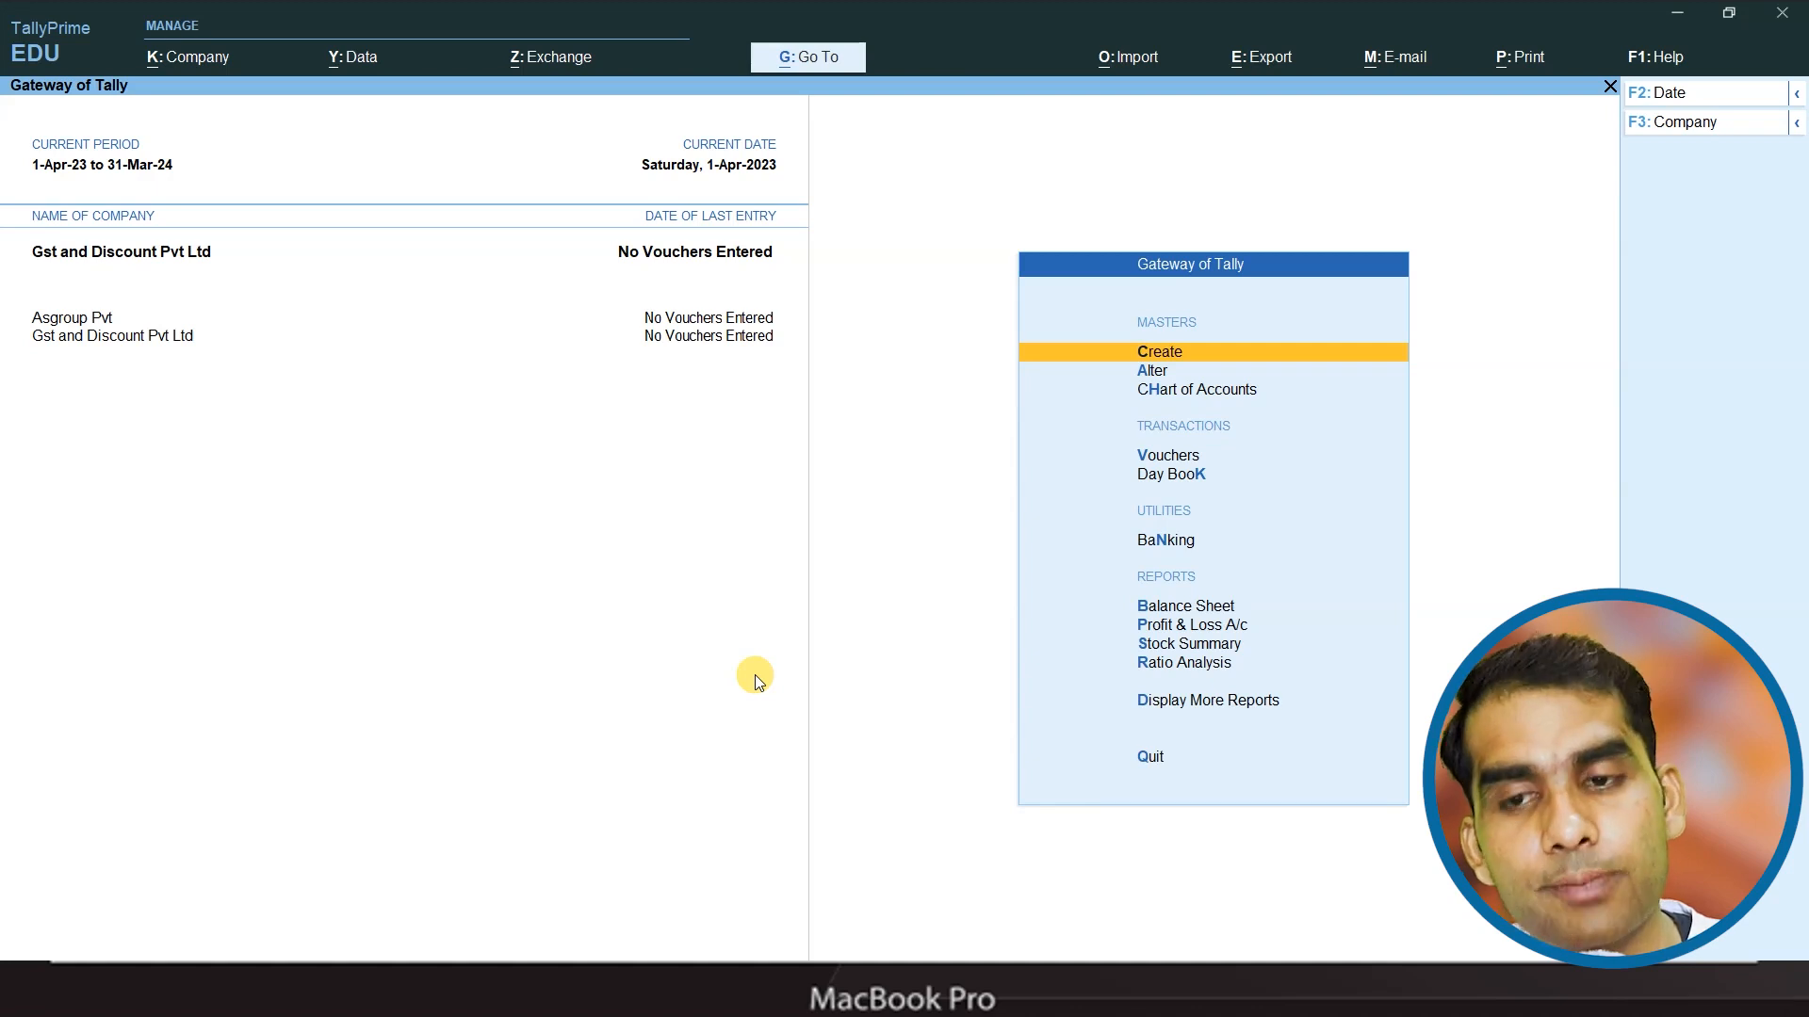
- Create a stock group named Samsung under Primary, keeping the statutory details as per company
key(Return)
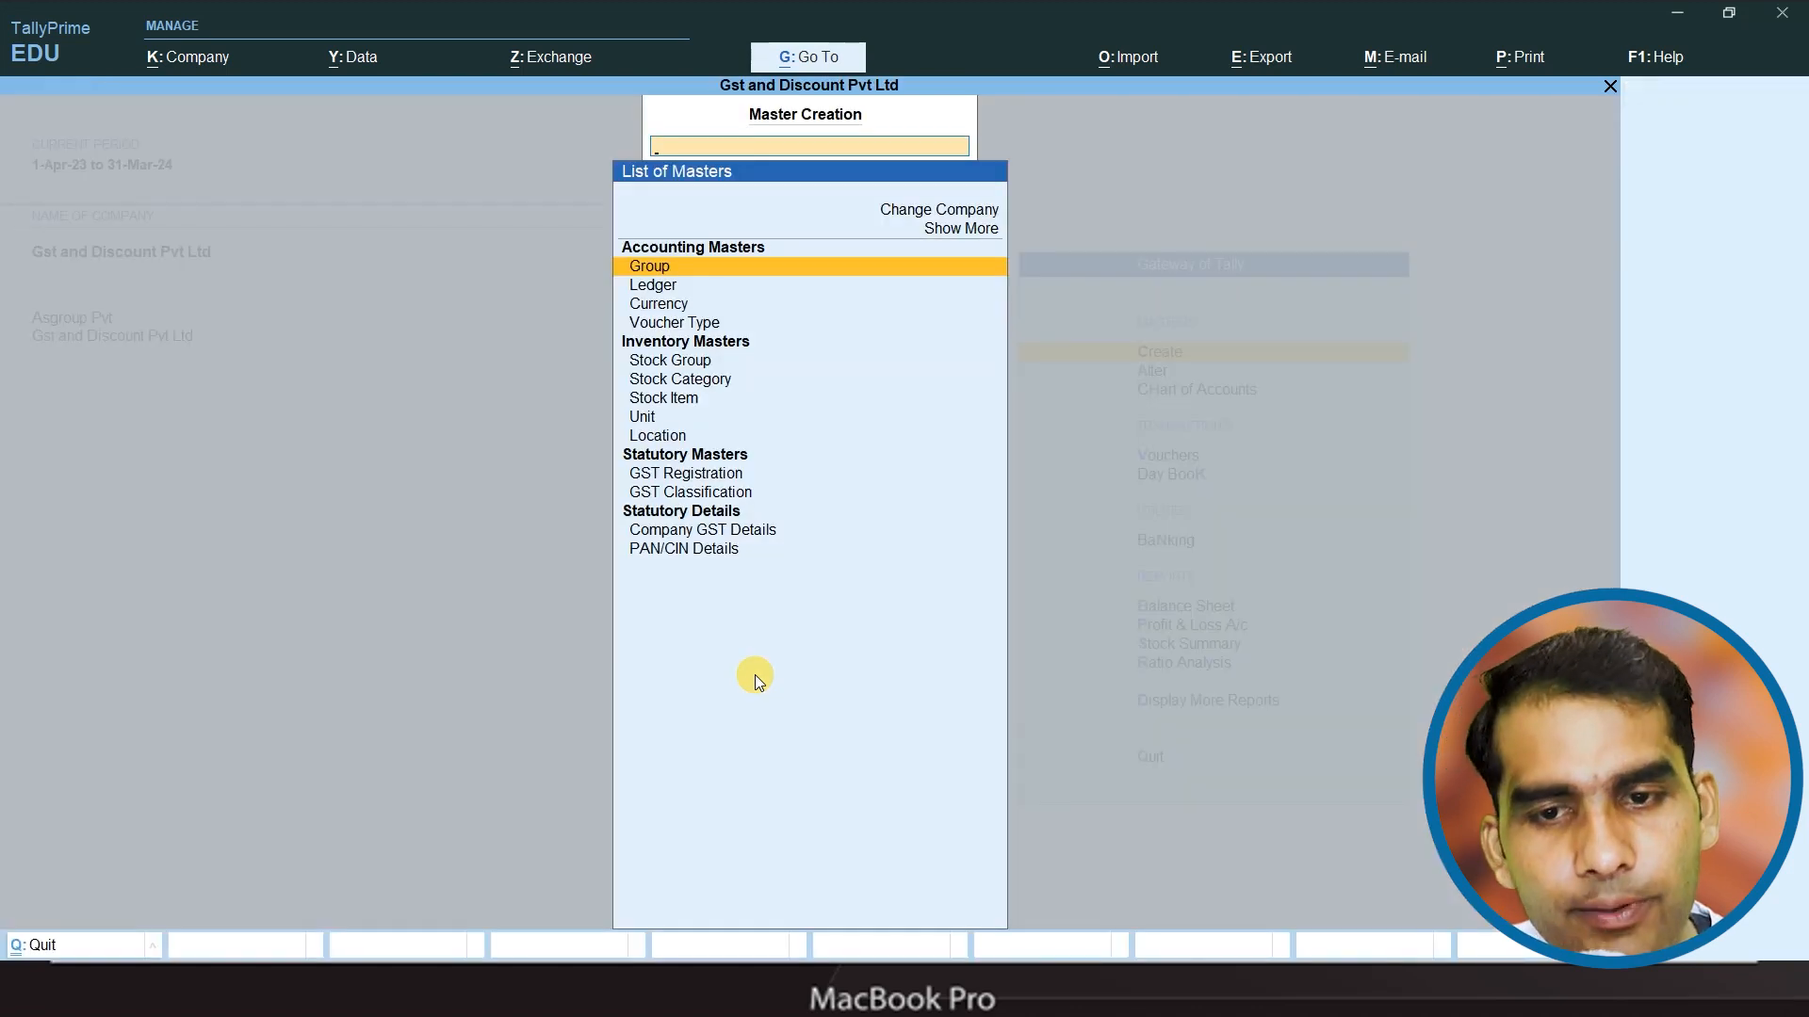
key(Down)
key(Down)
key(Down)
key(Down)
key(Return)
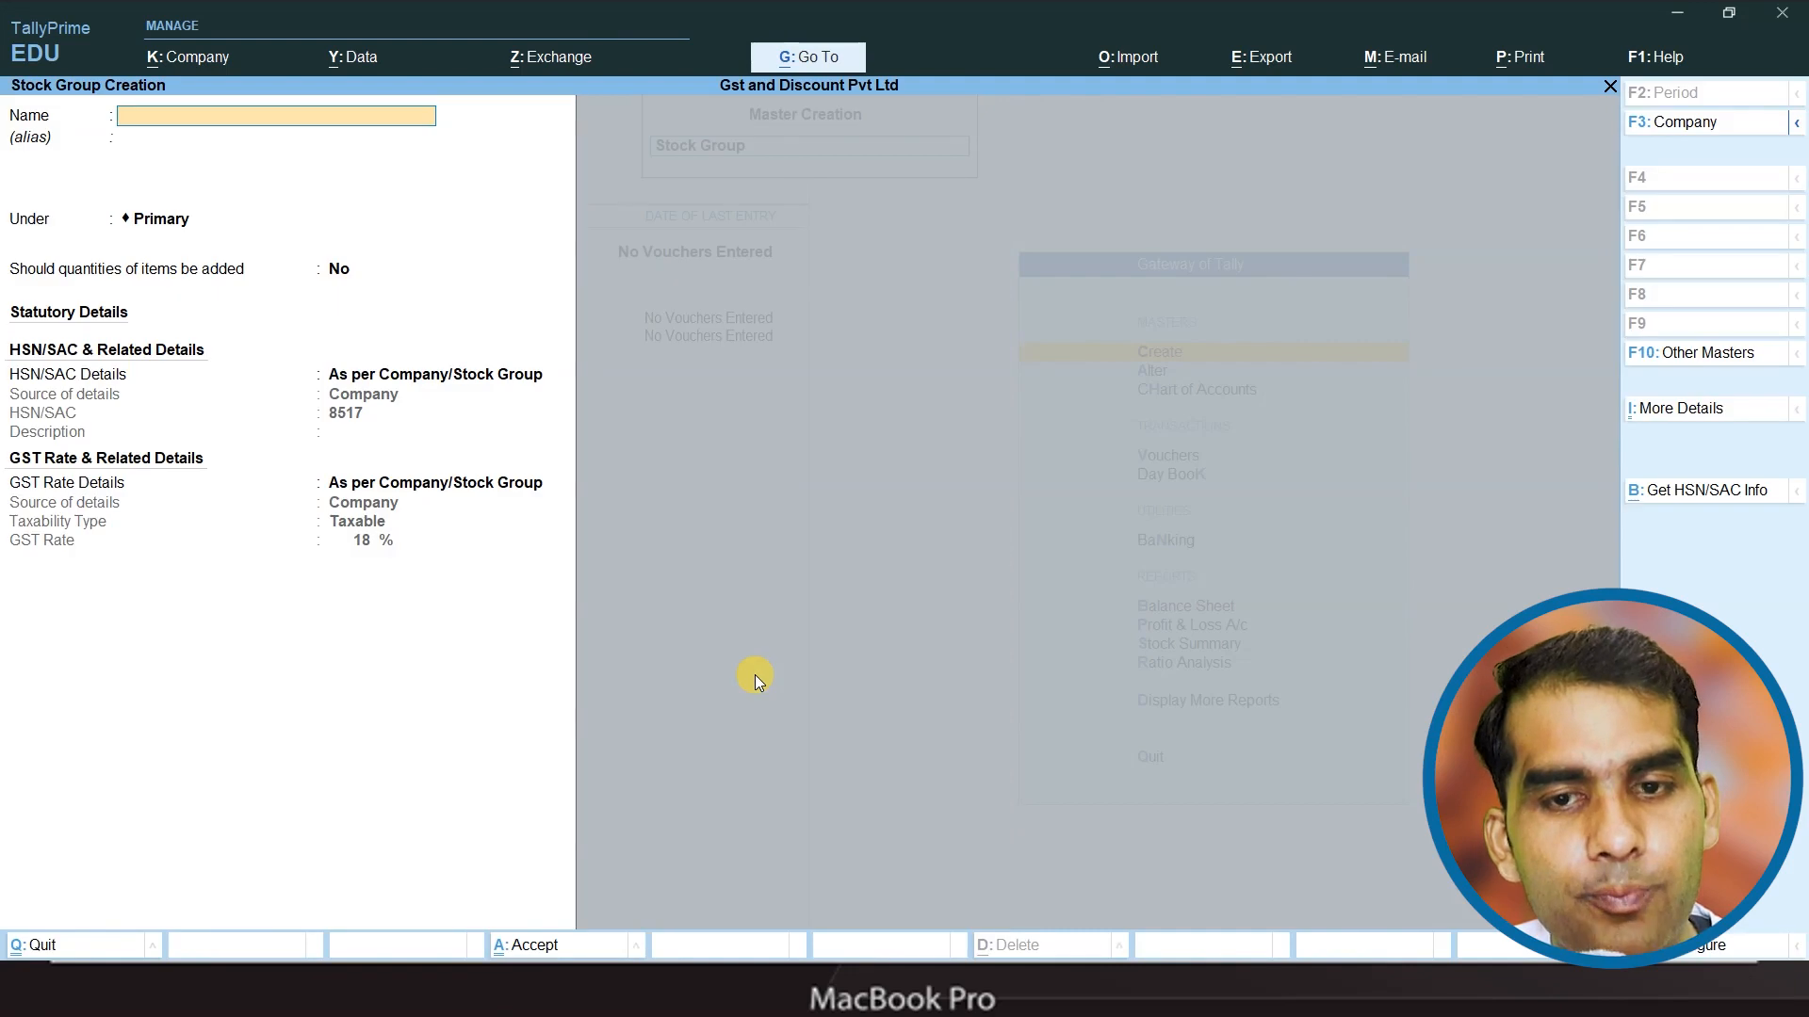
text(Samsung)
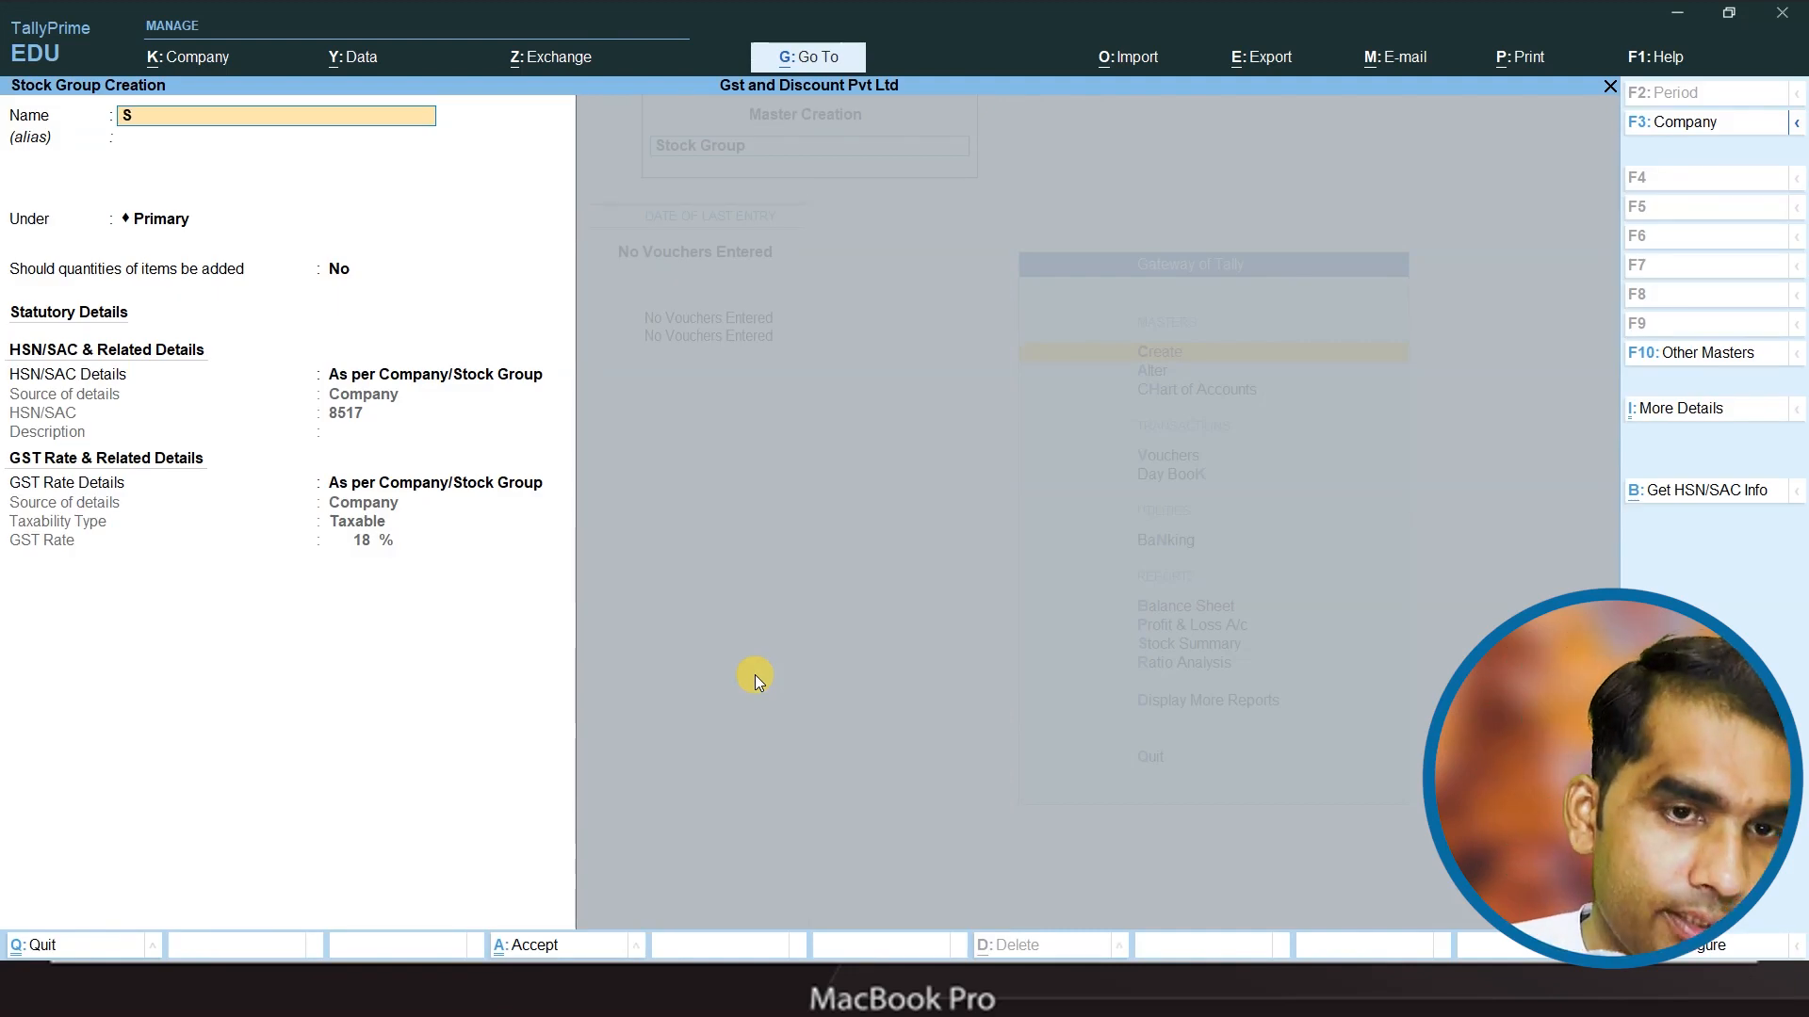
key(Return)
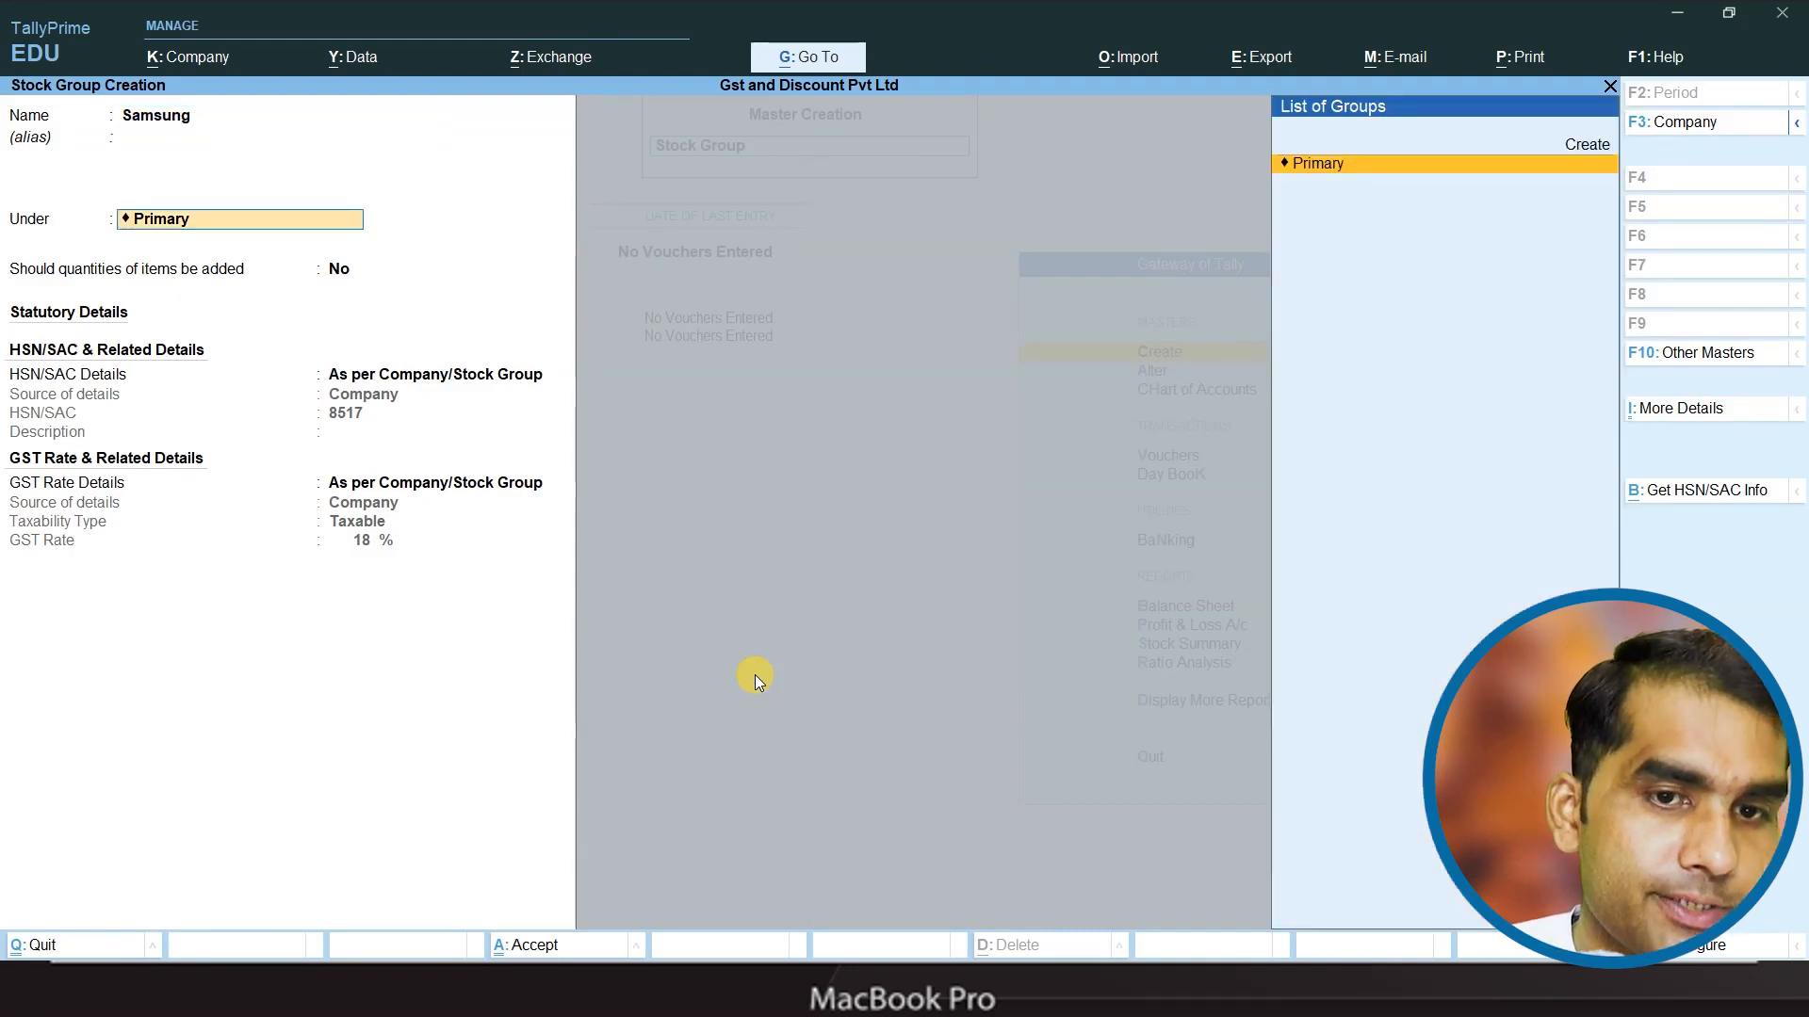
key(Return)
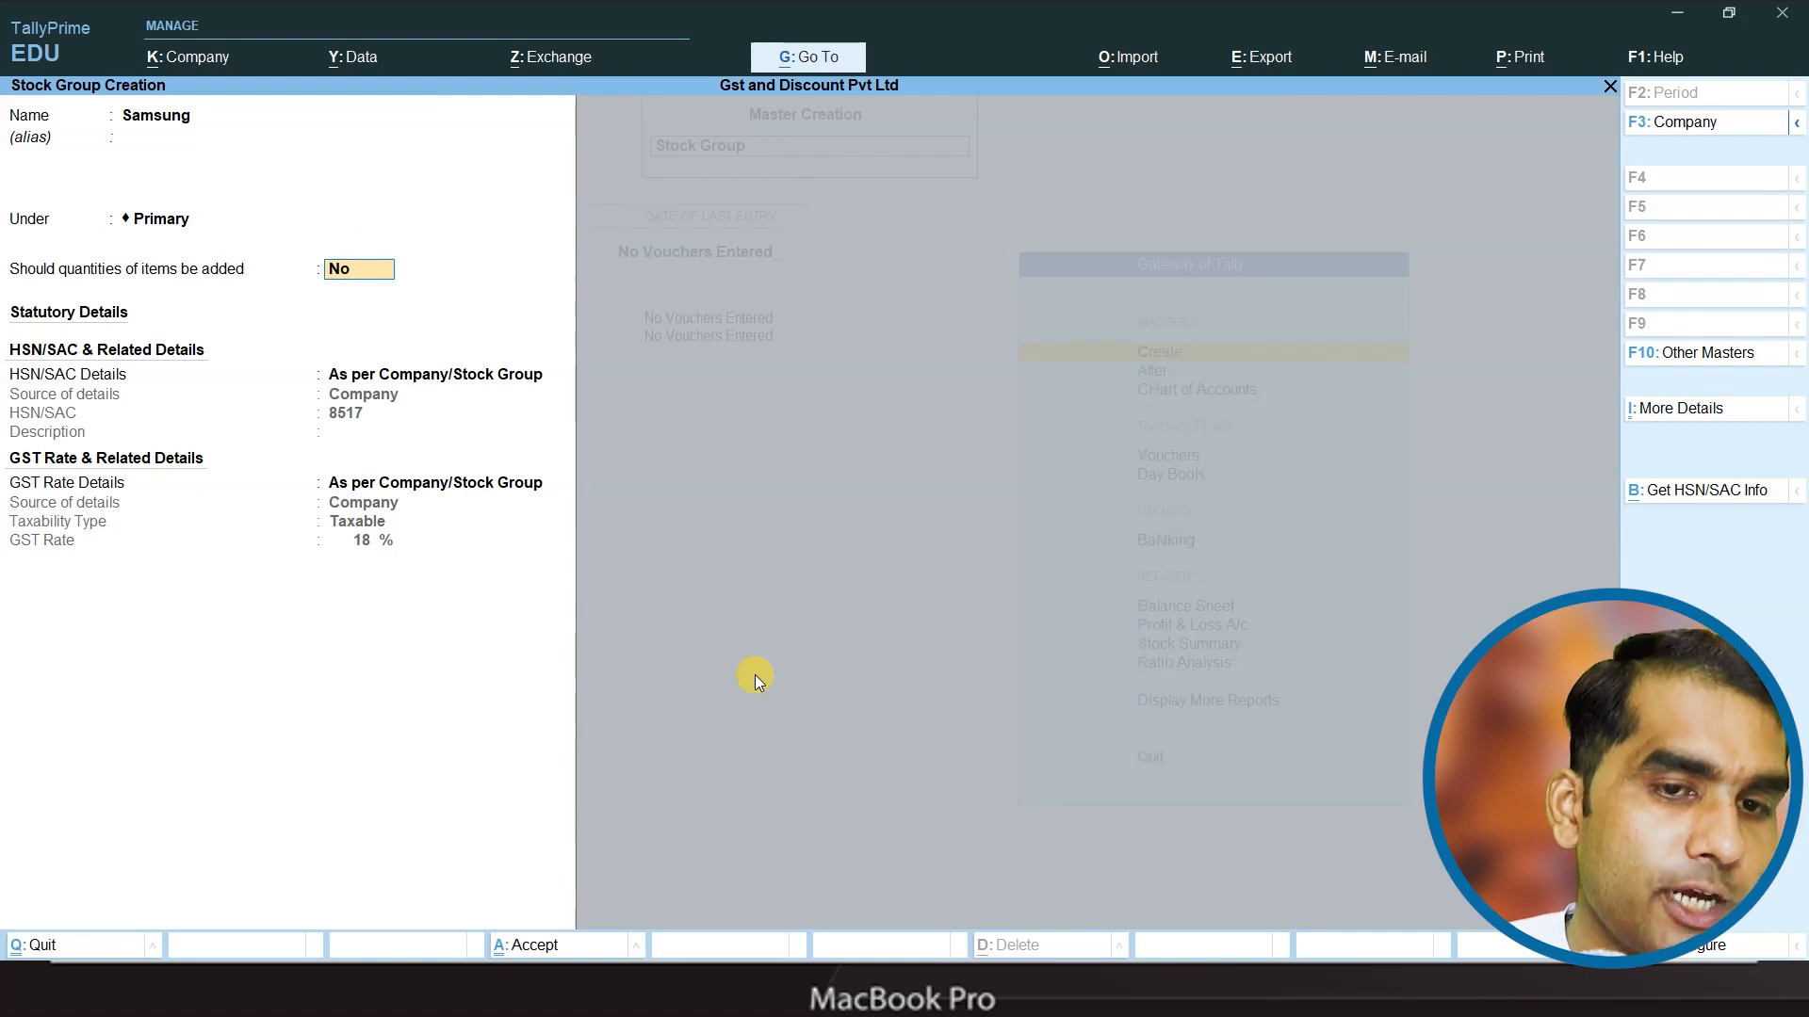
key(ctrl+a)
- Create a second stock group named Redmi under Primary and leave stock group creation
text(Redmi)
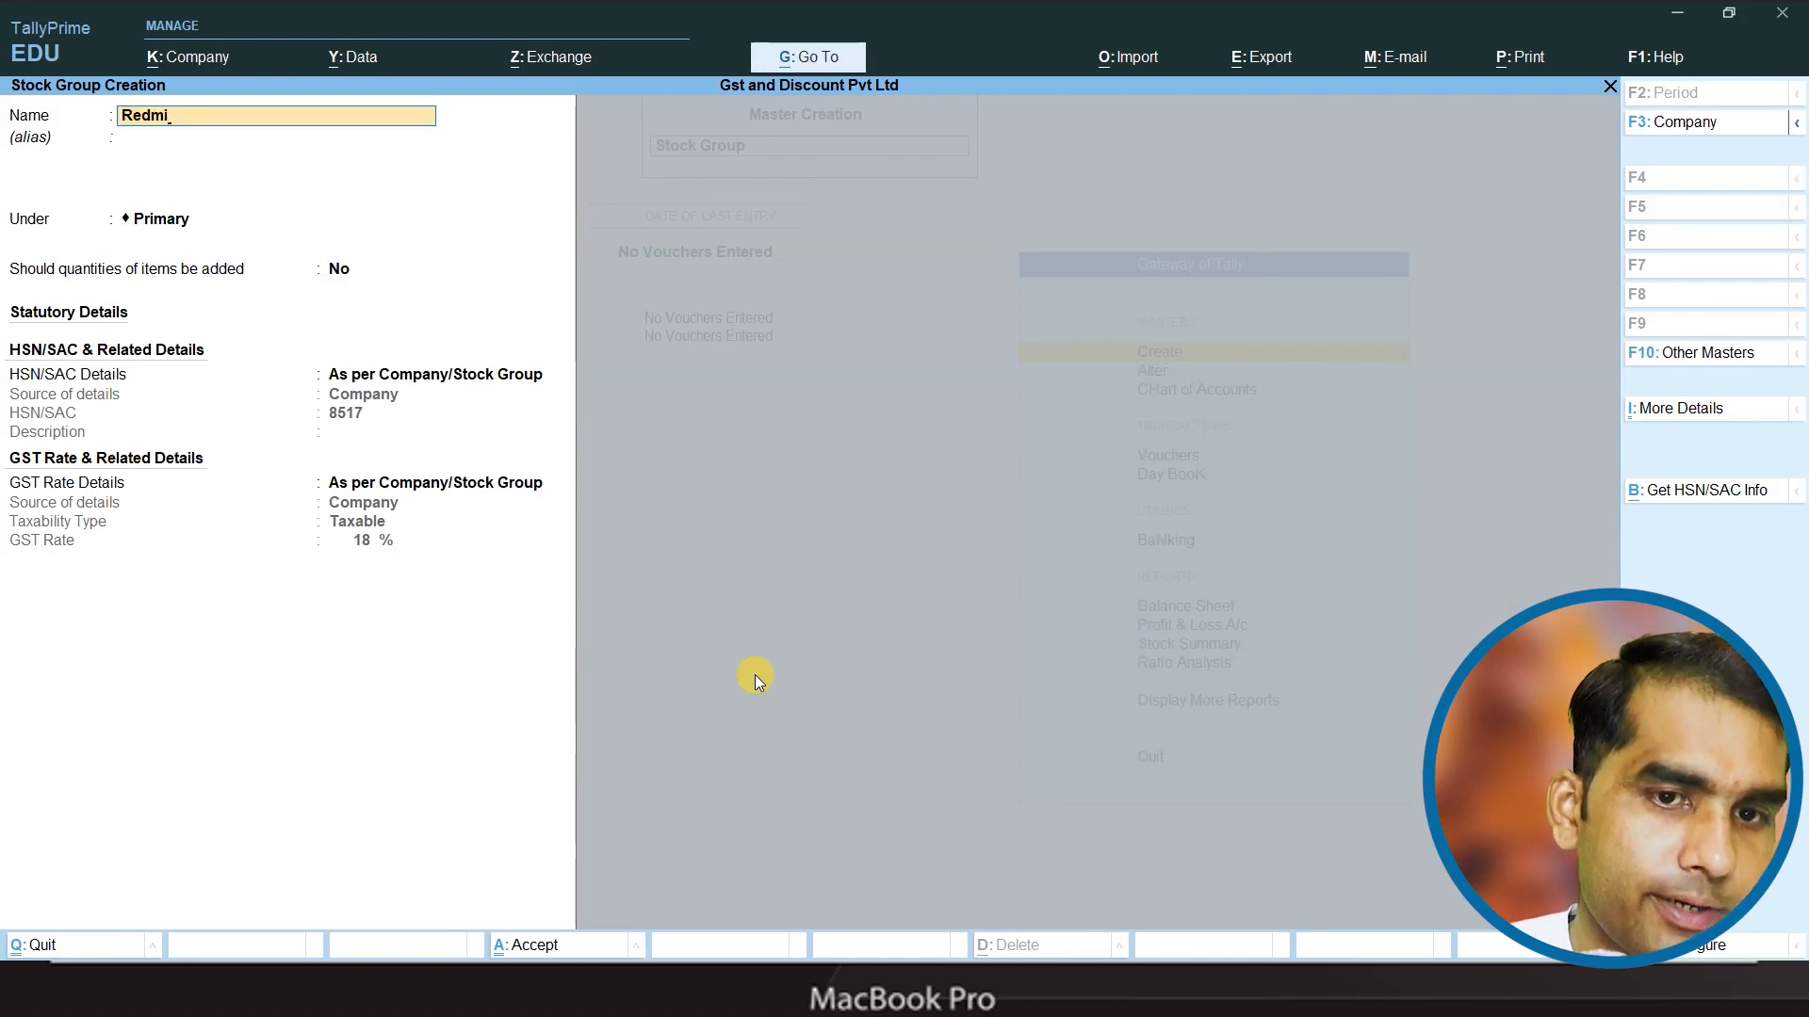
key(Return)
key(ctrl+a)
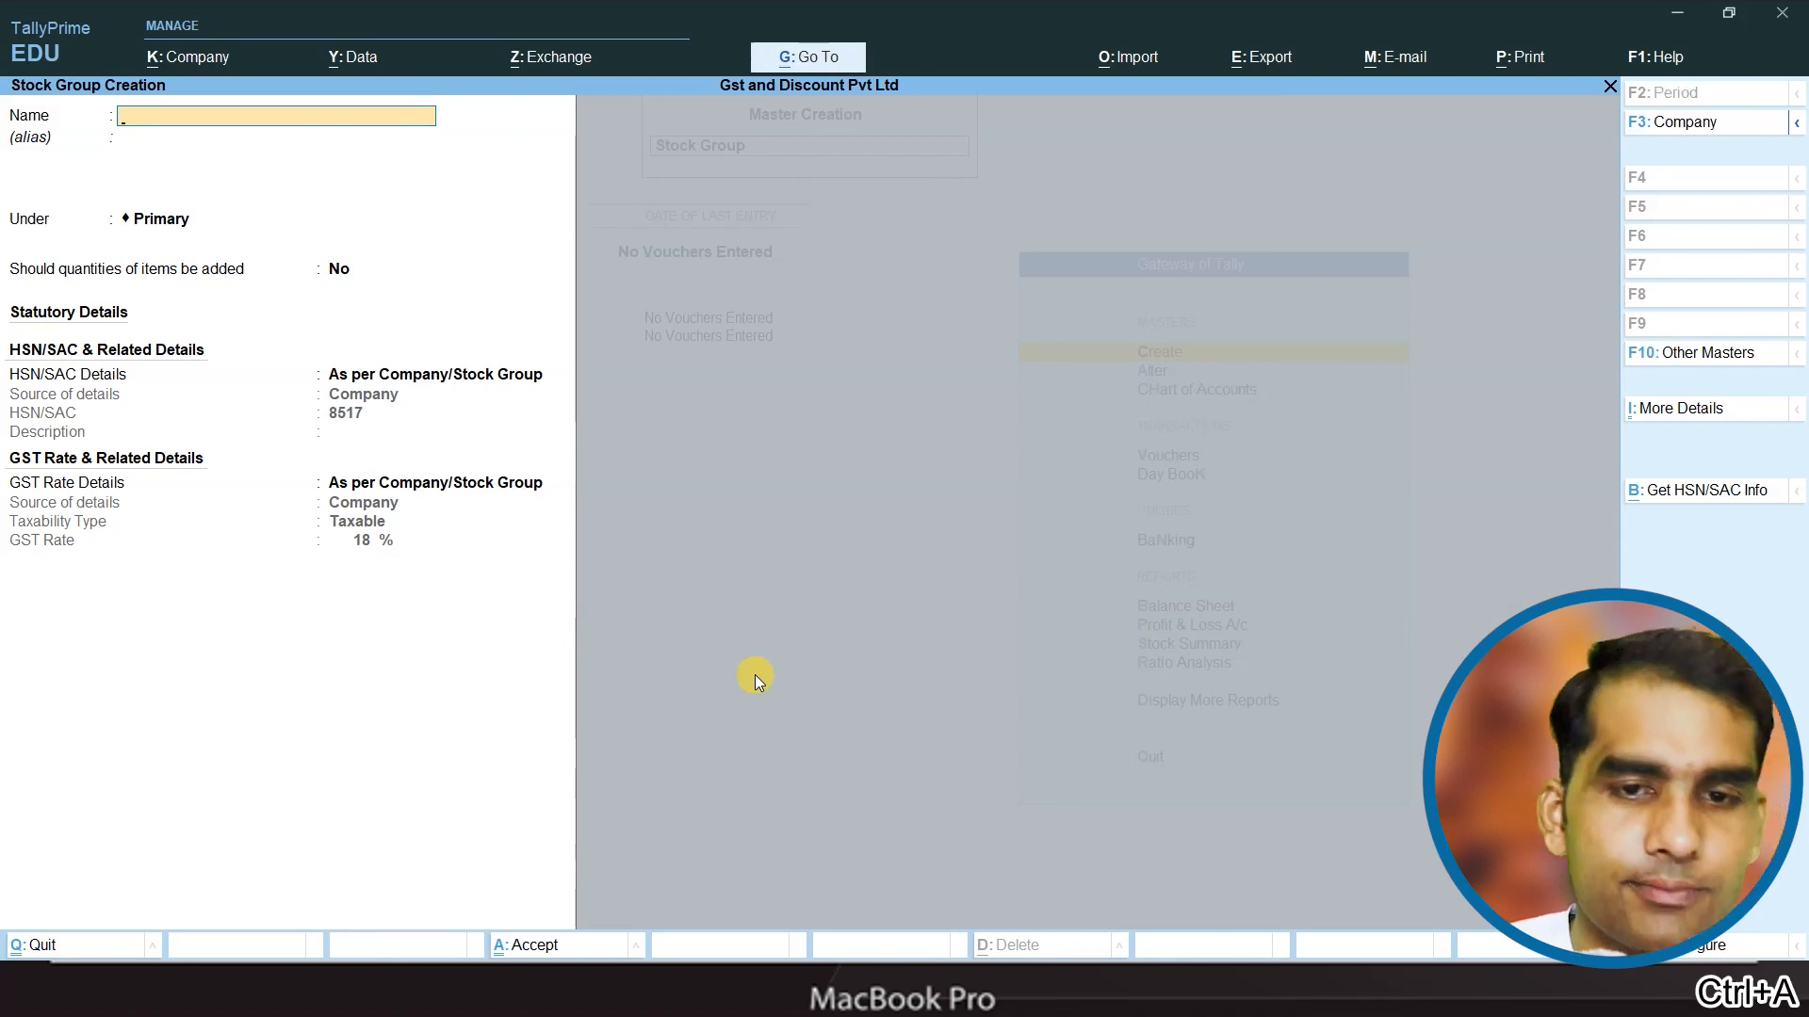
key(Escape)
- Create a stock category named Mobile under Primary and leave stock category creation
key(Down)
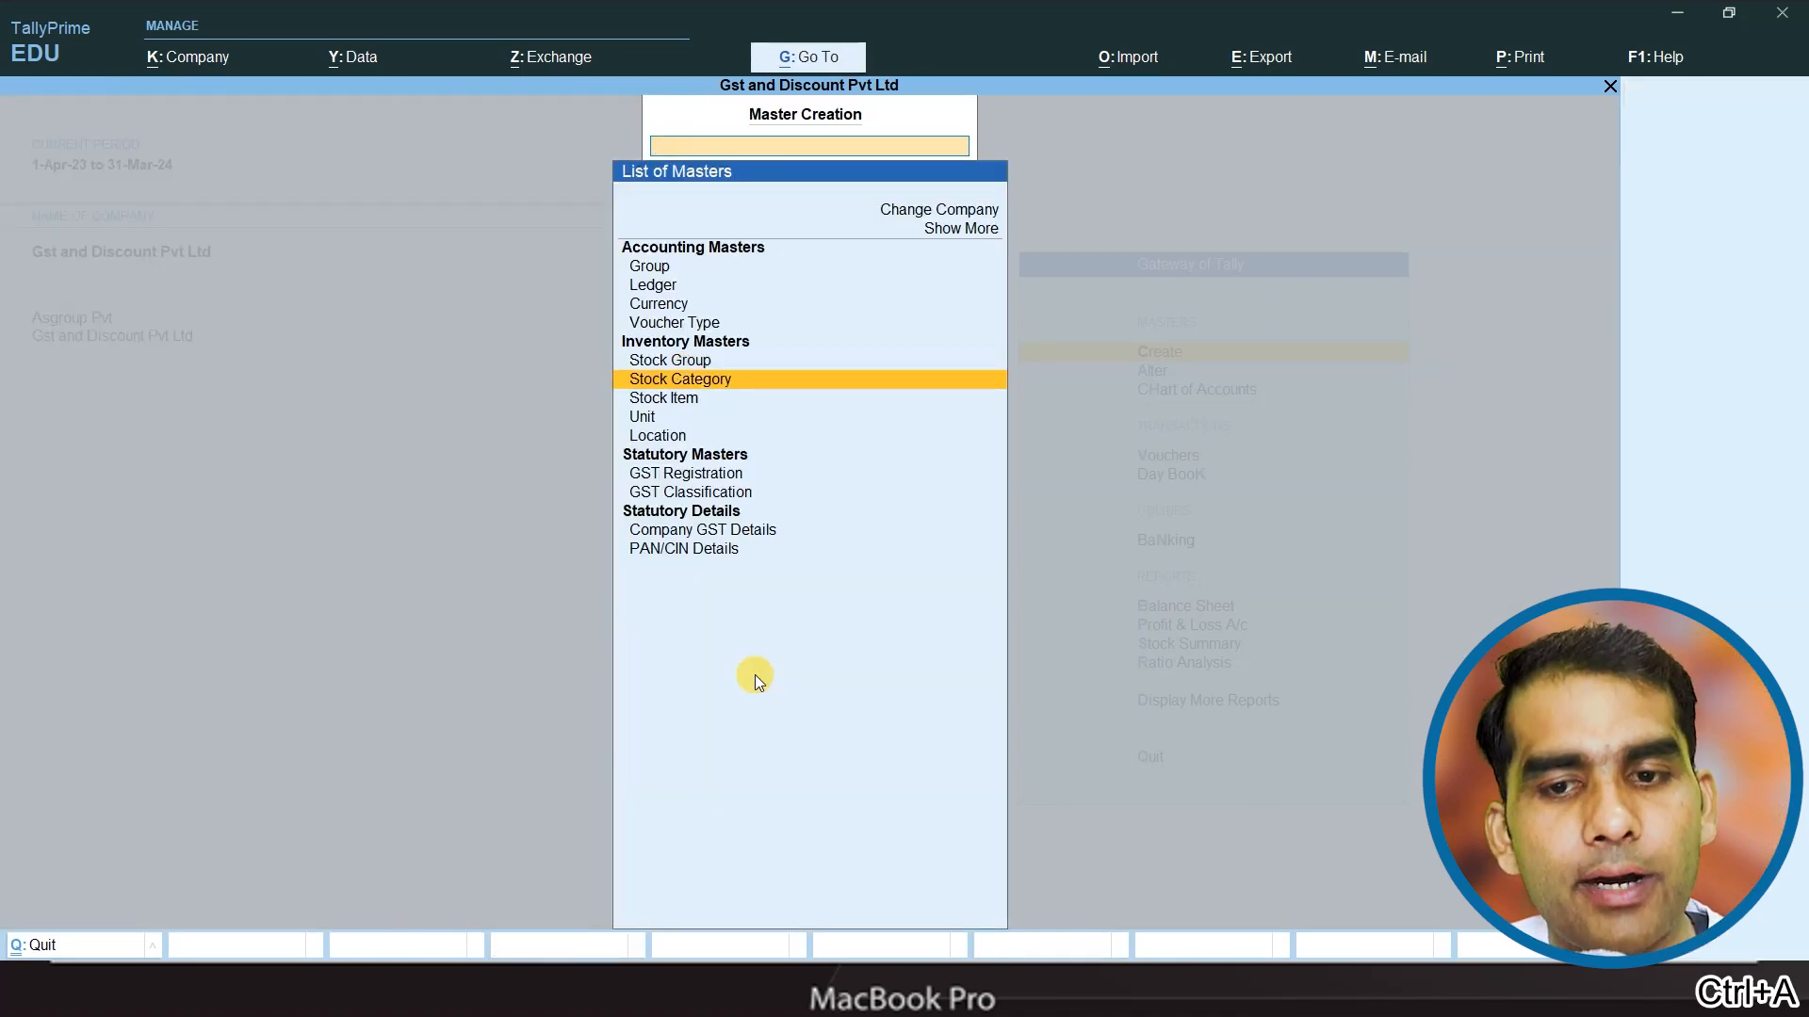
key(Return)
text(Mobile)
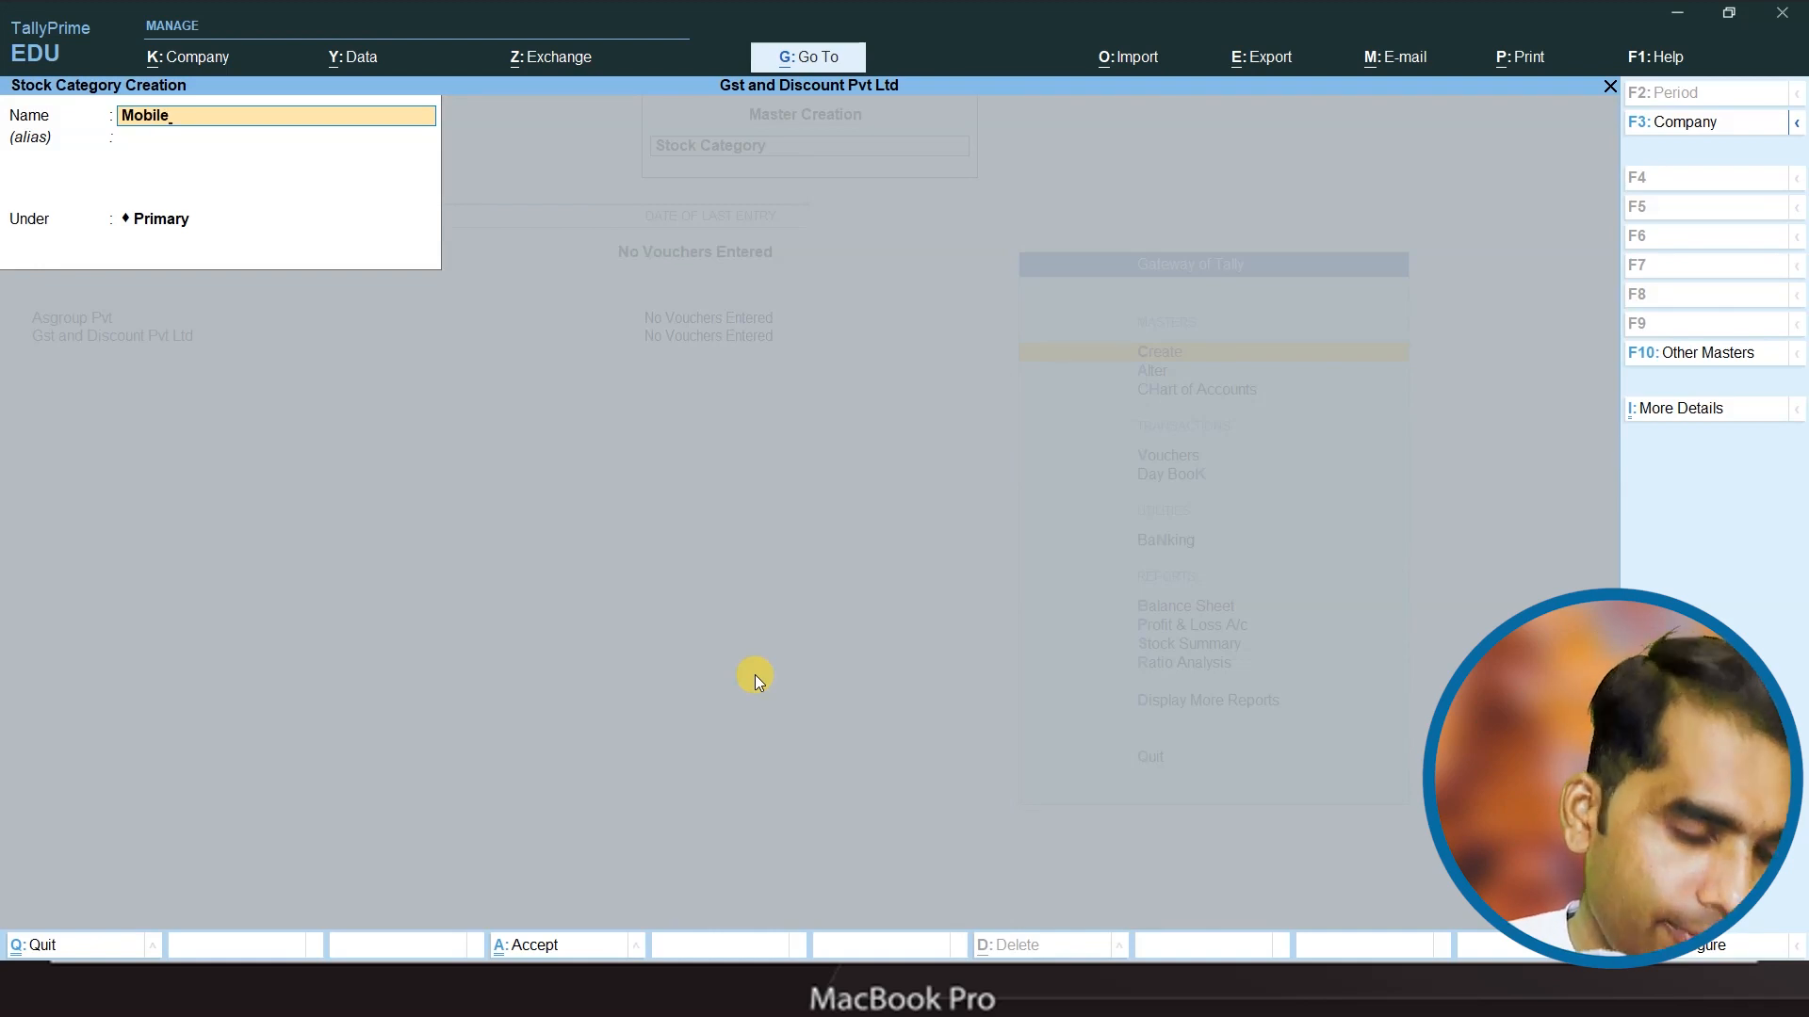
key(ctrl+a)
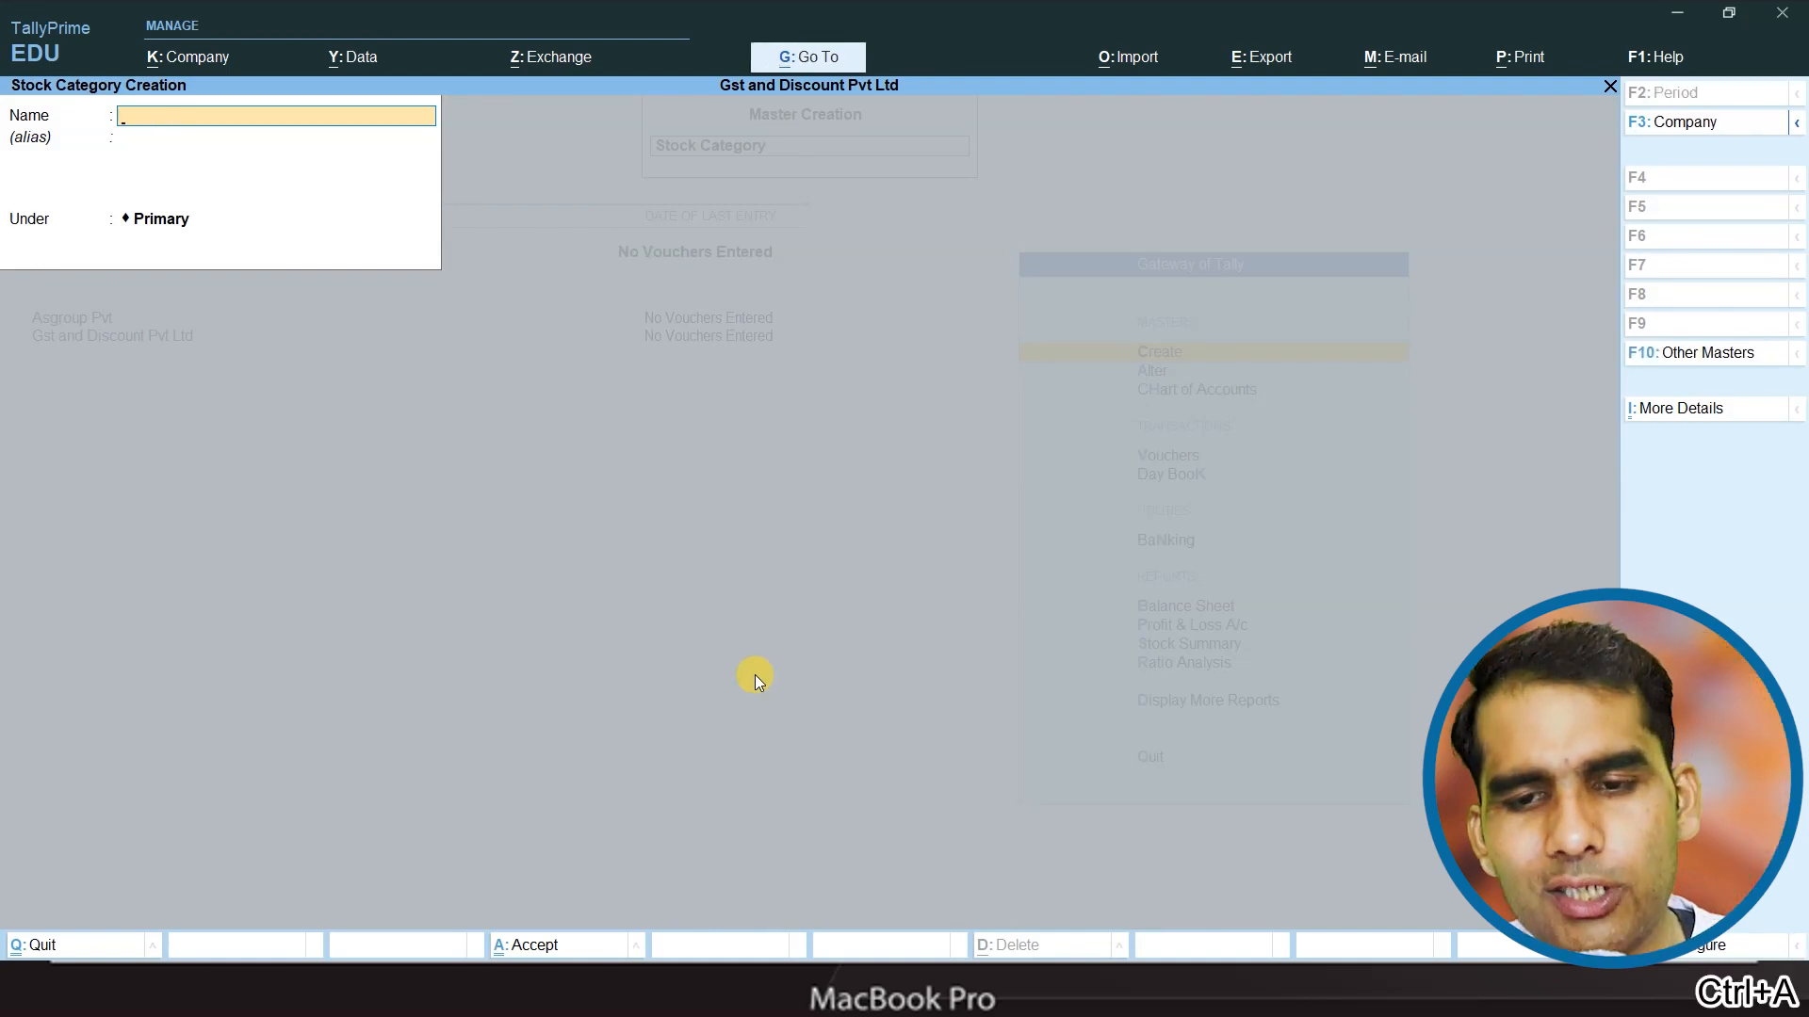
key(Escape)
- Start a new simple unit of measure with the symbol pcs and no formal name
key(Down)
key(Down)
key(Up)
key(Down)
key(Return)
text(pc)
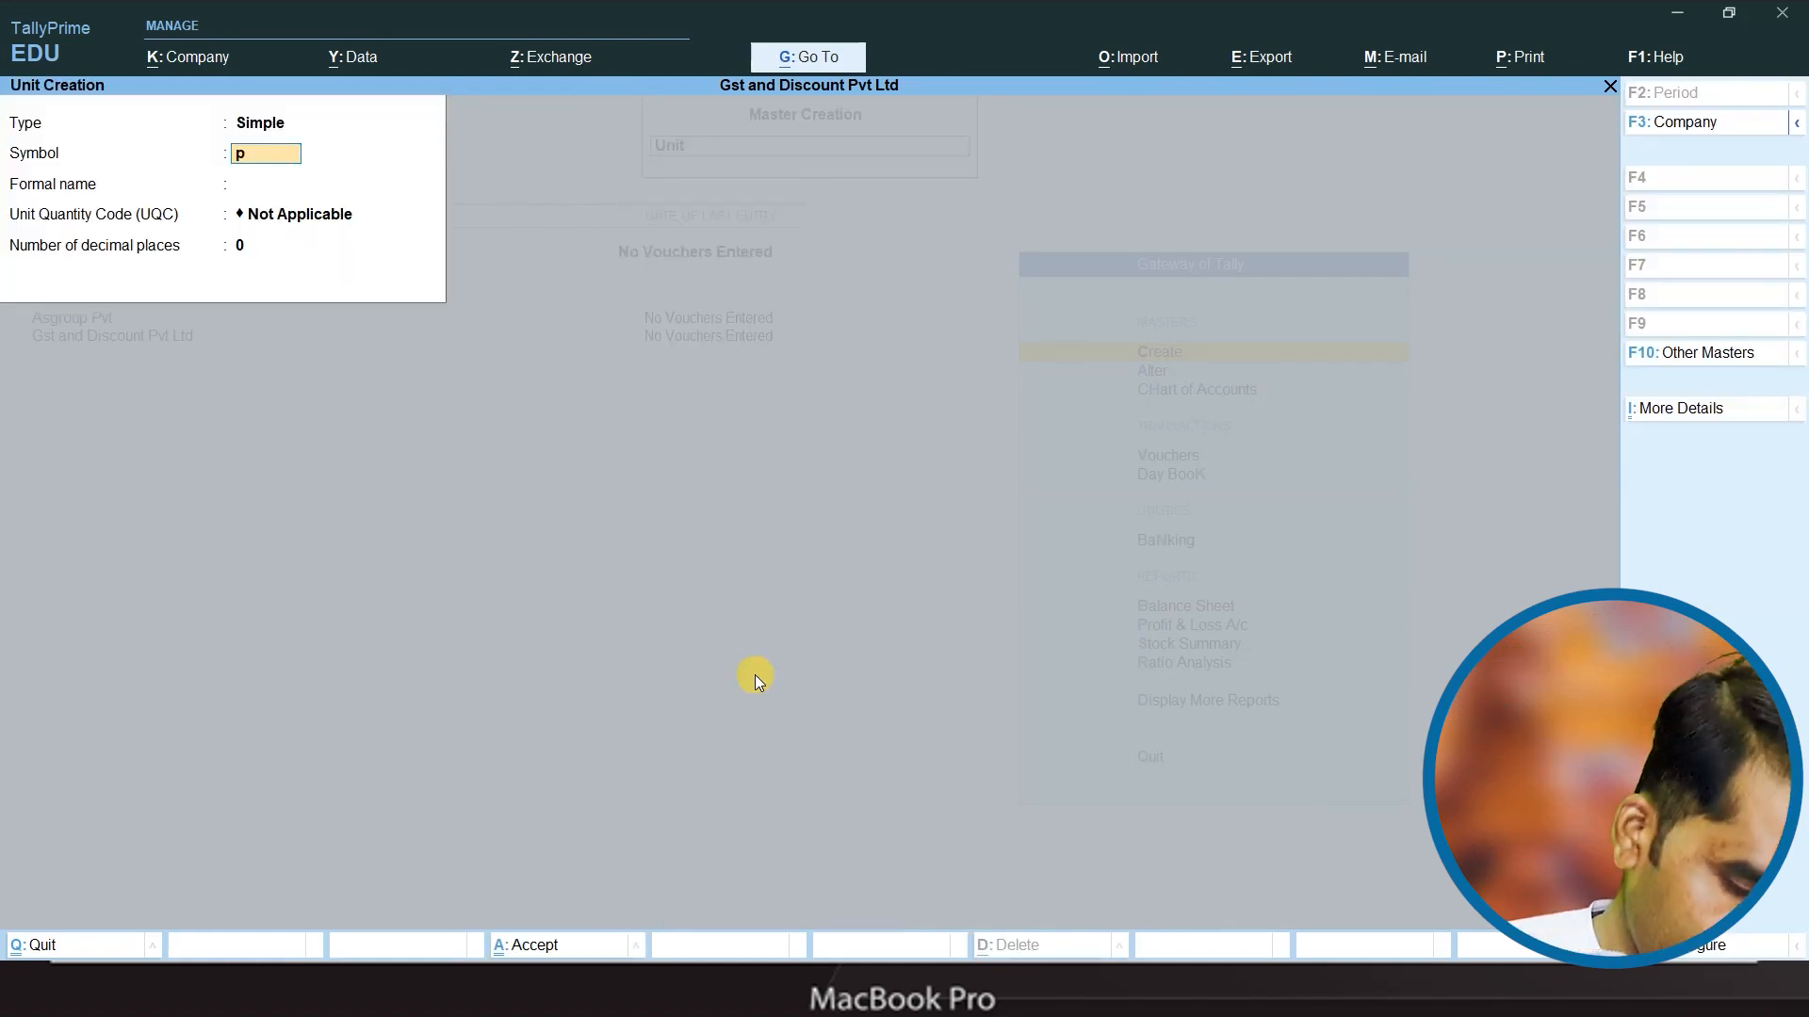
key(Return)
key(Return)
- Set the pcs unit's quantity code (UQC) to PCS-PIECES, save the unit and leave unit creation
text(p)
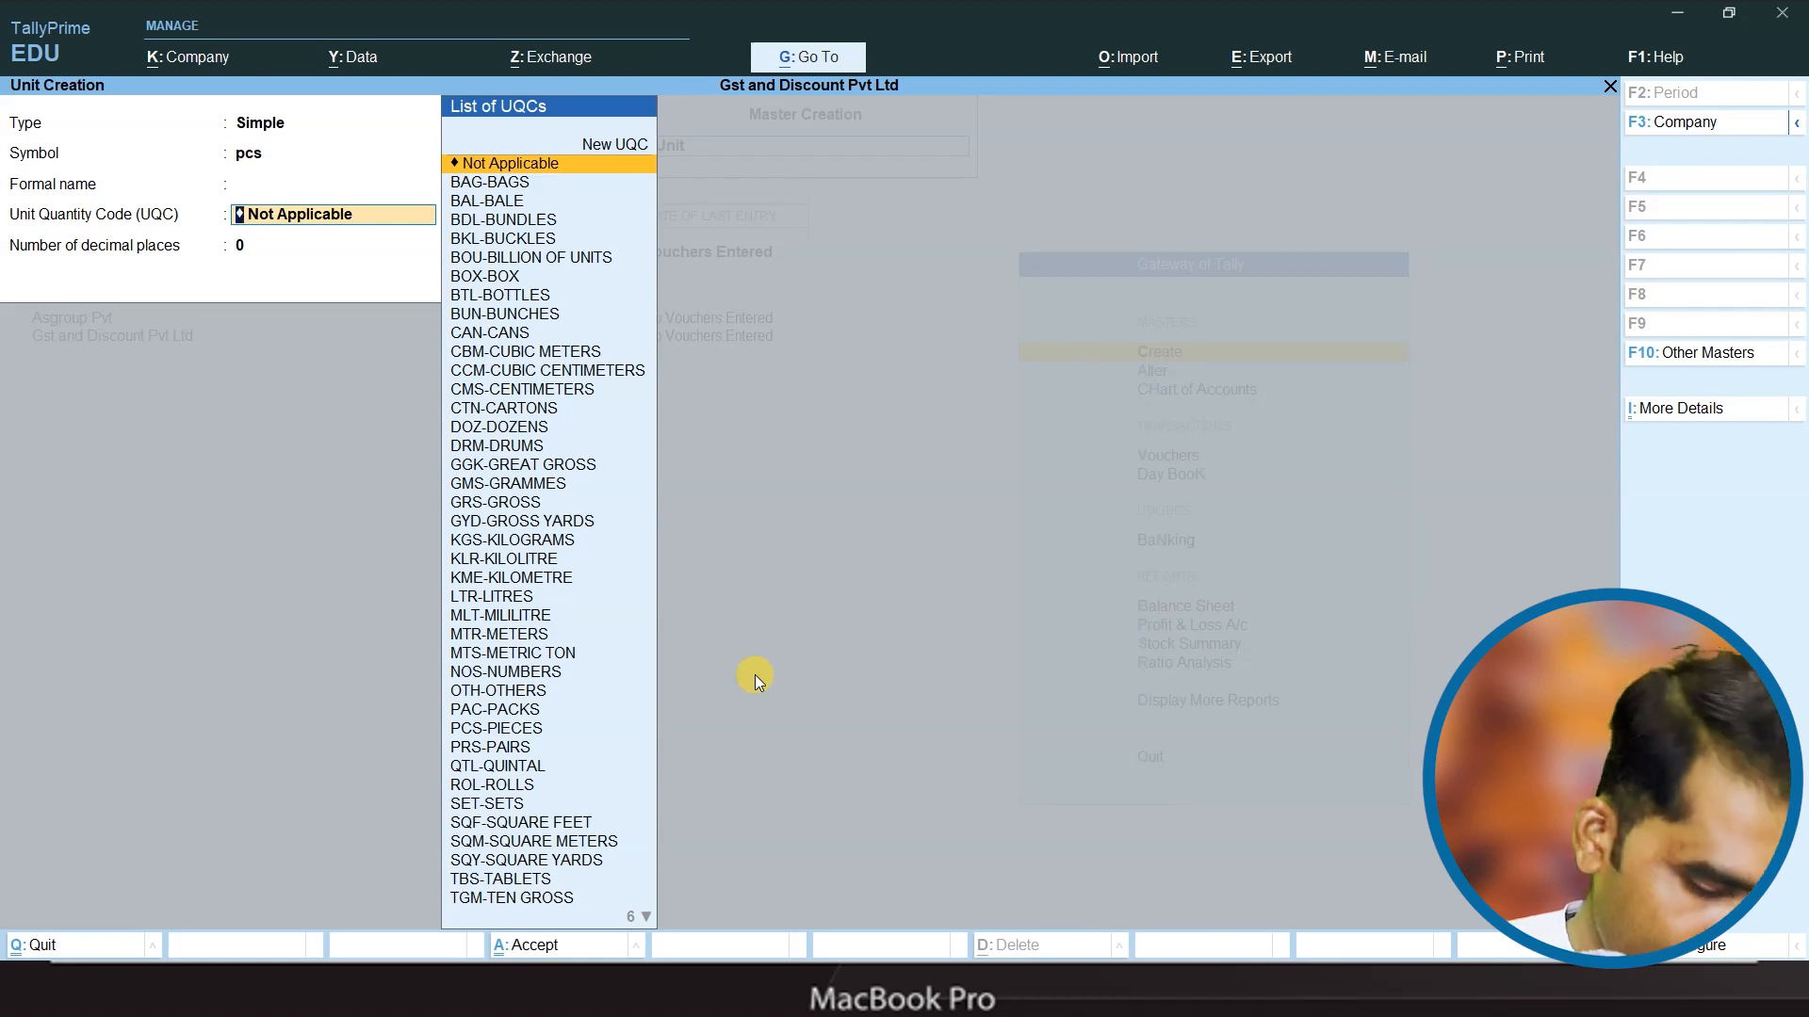
key(Down)
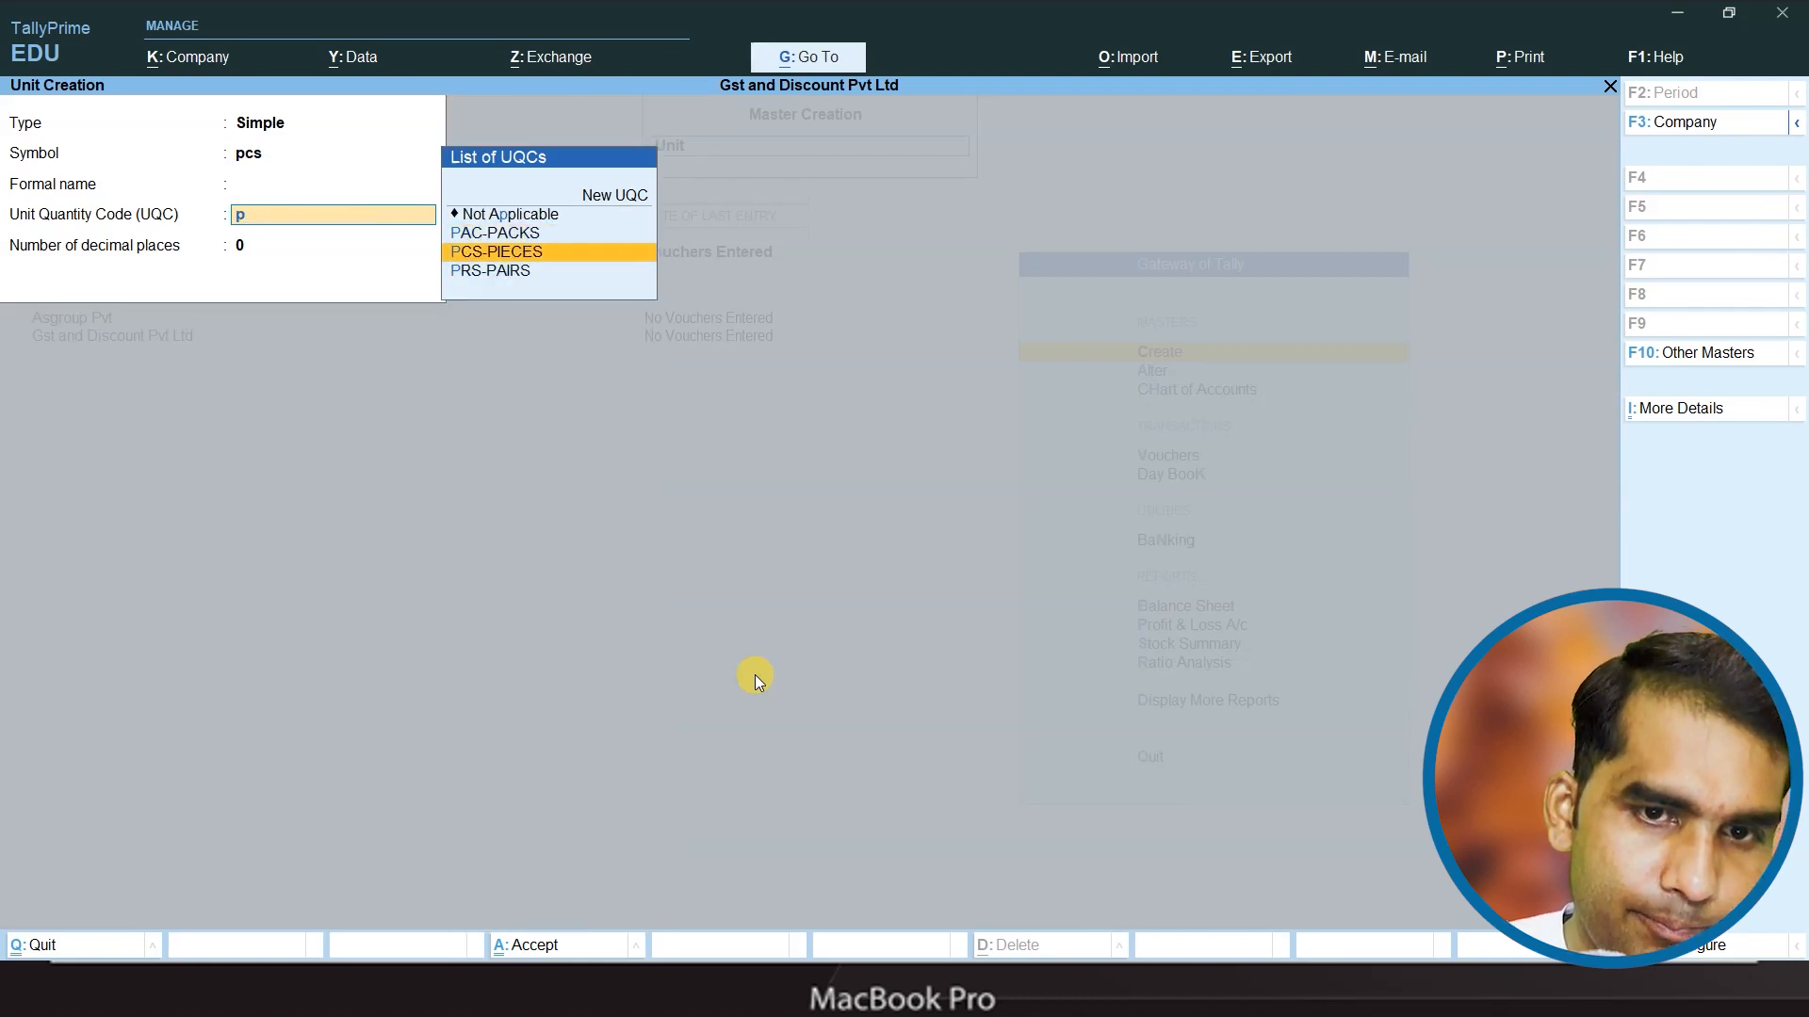
key(Return)
key(ctrl+a)
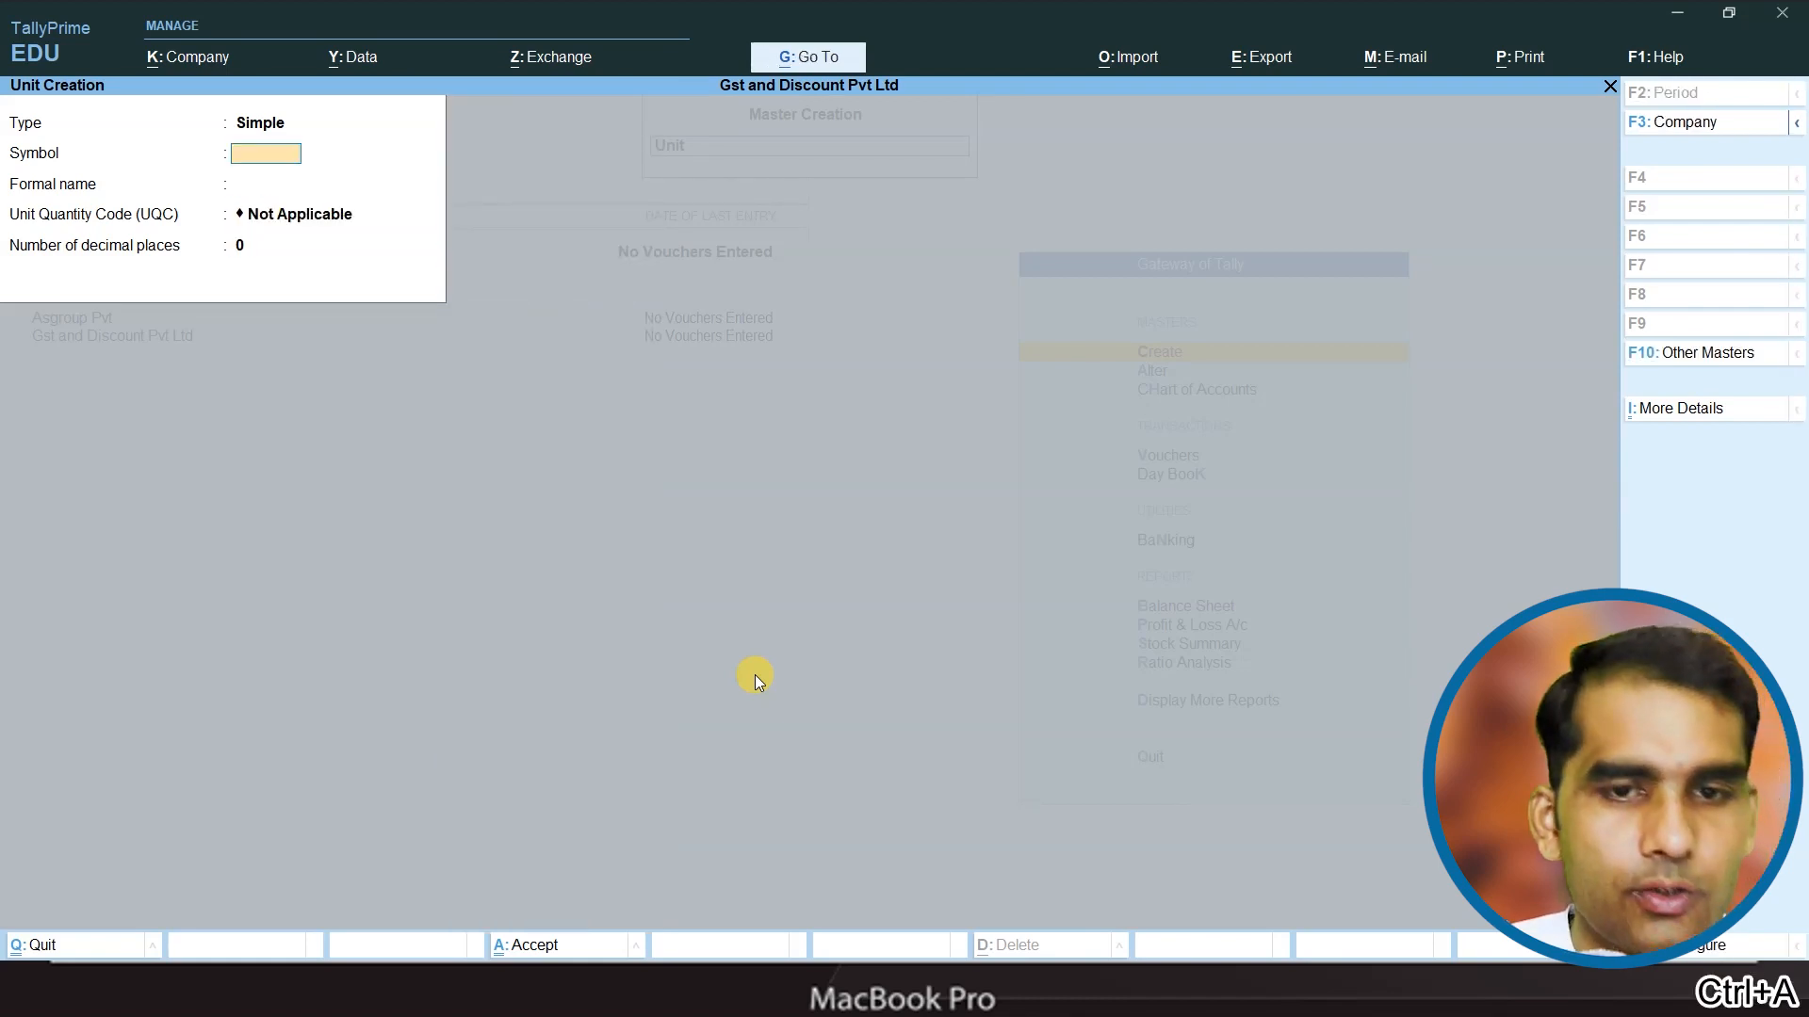
key(Escape)
key(y)
- Start a stock item named Redmi Note 8 under the Redmi group with pcs as its unit
key(Up)
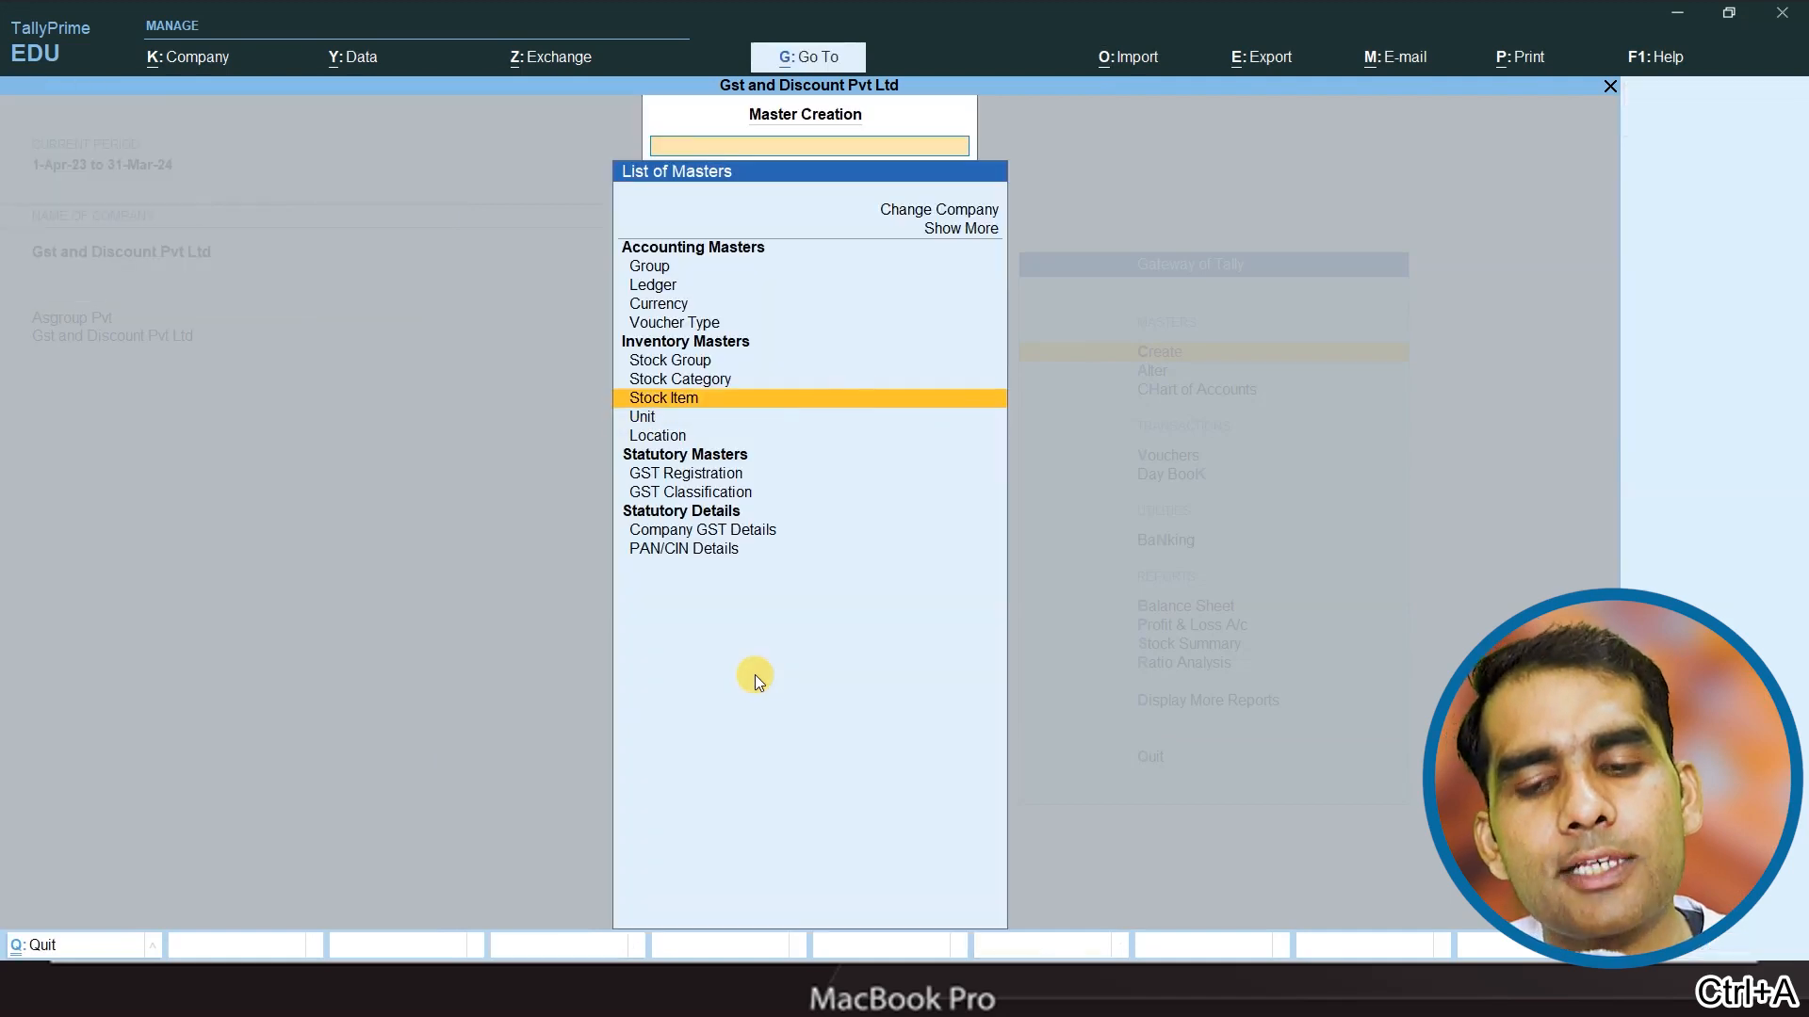
key(Return)
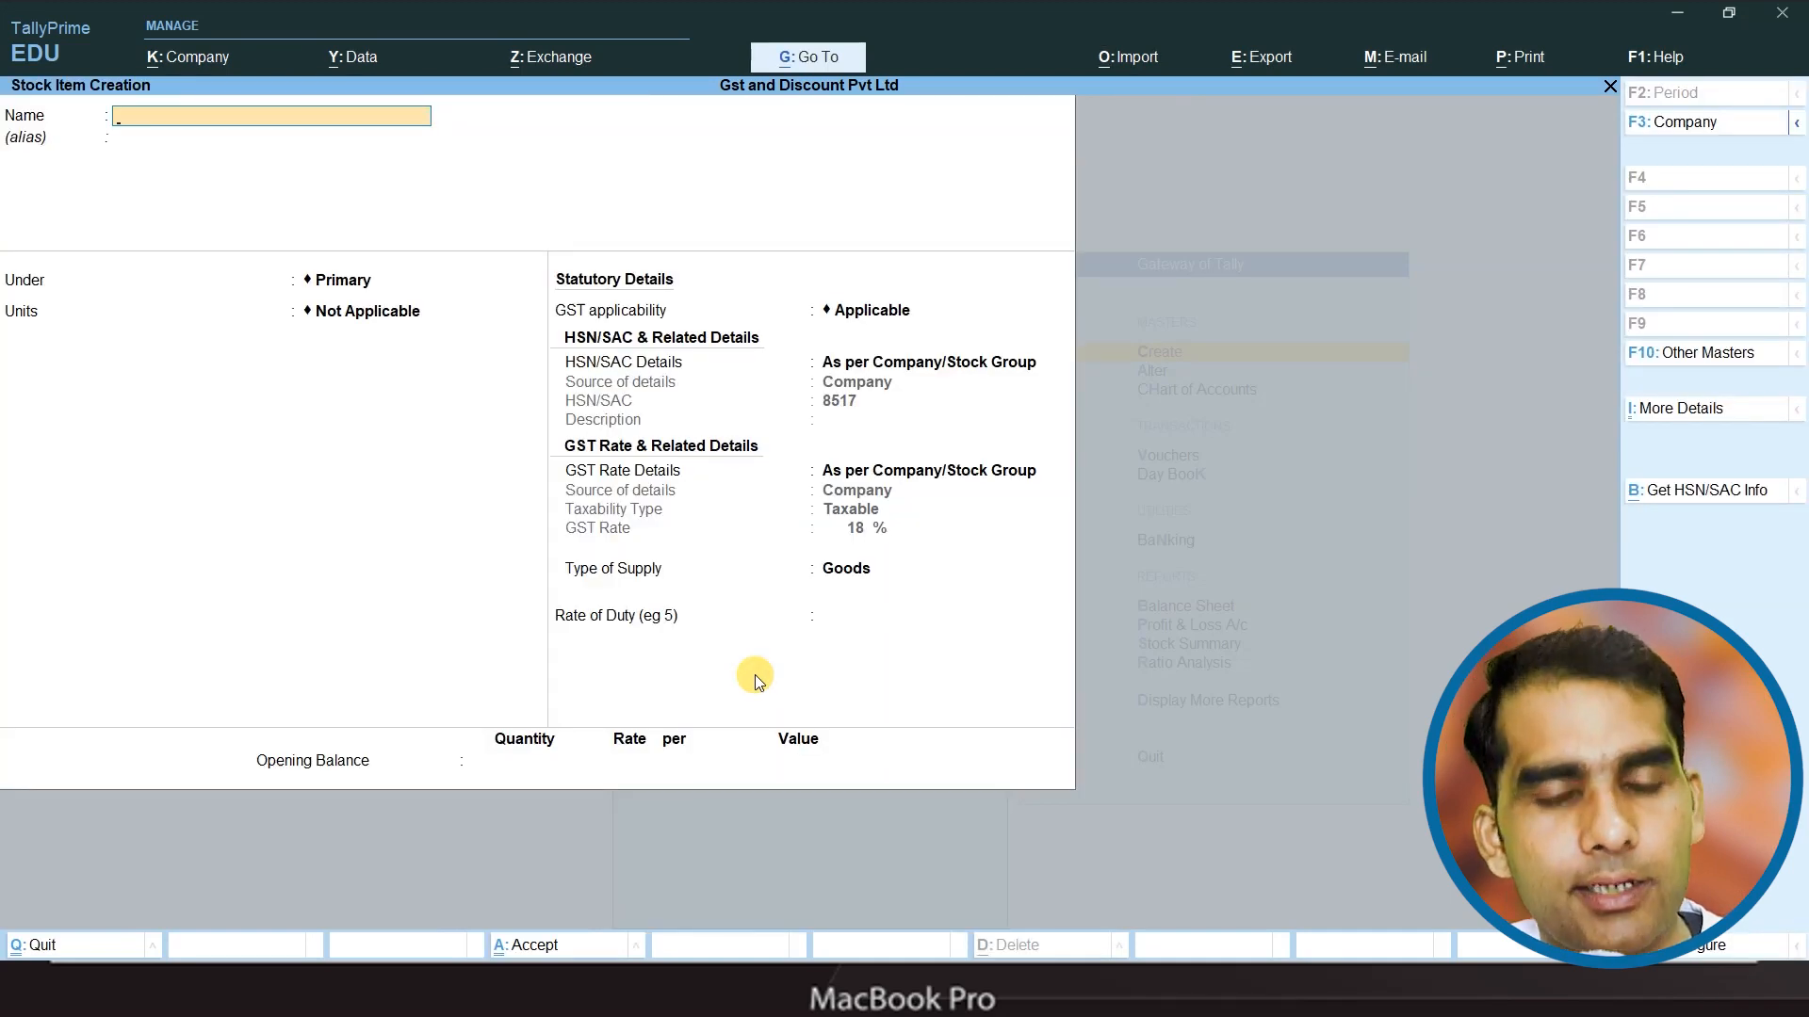
text(Re)
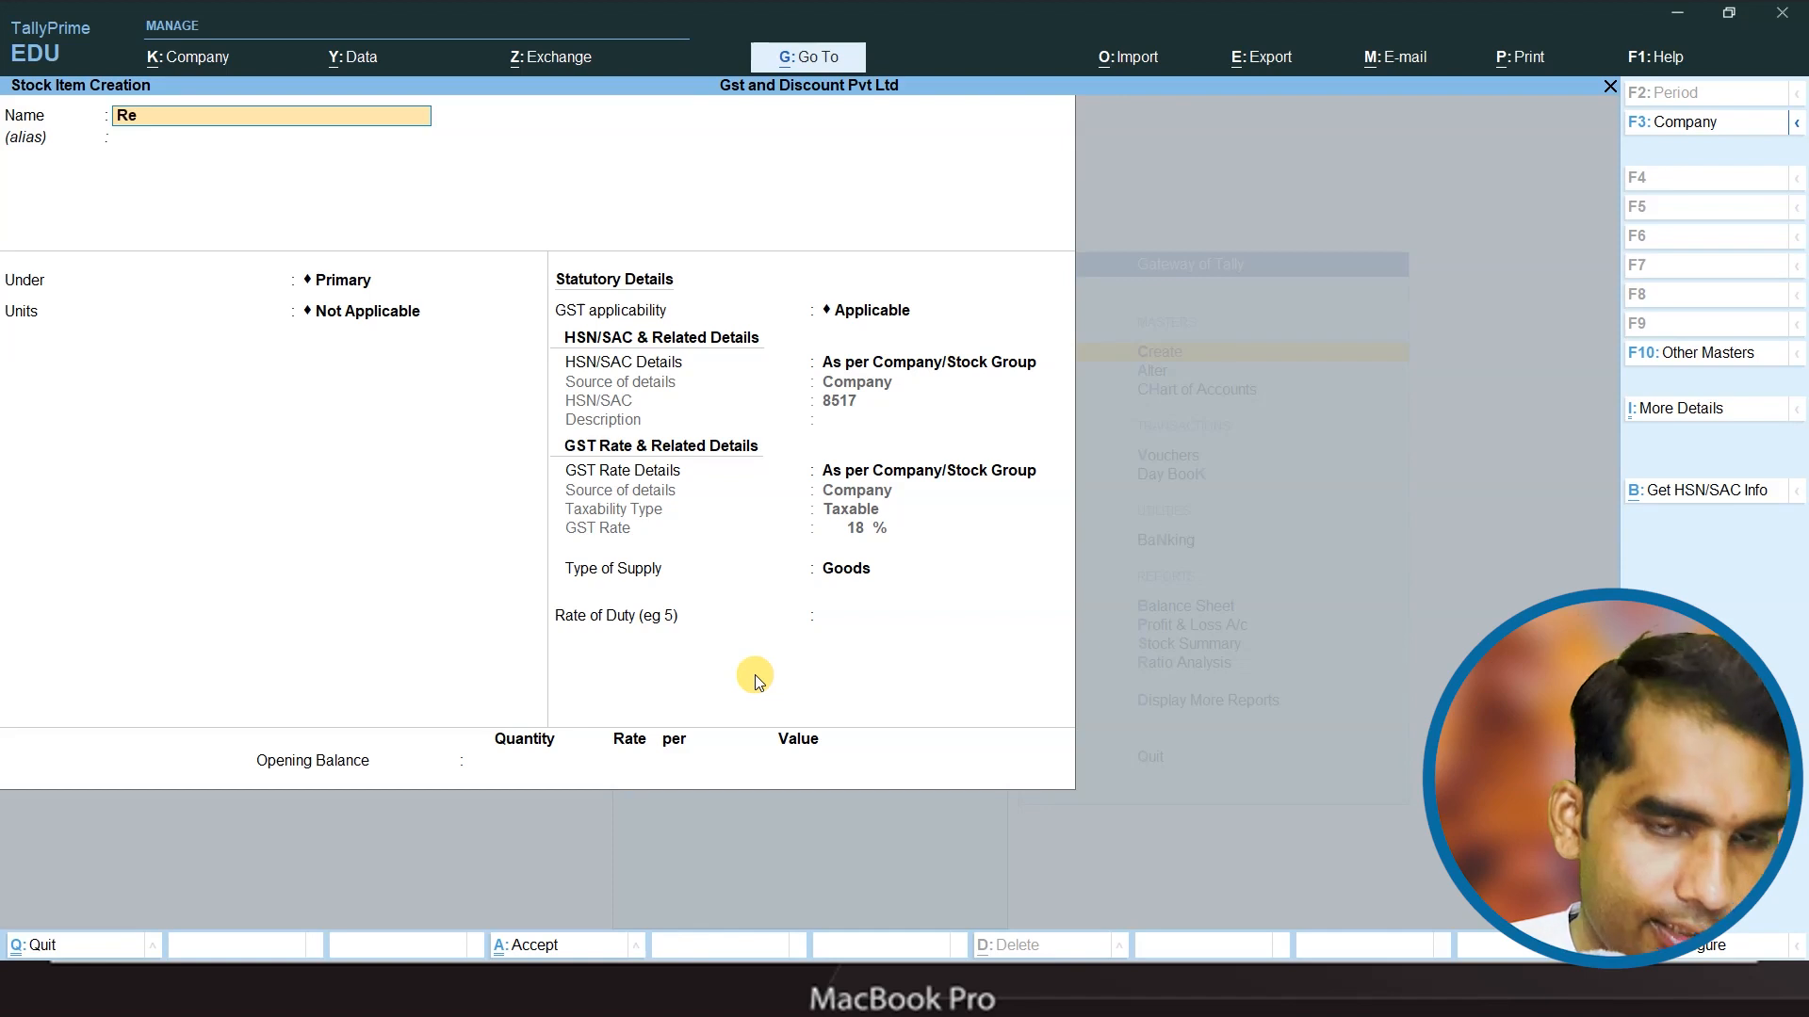
text(dmi Note)
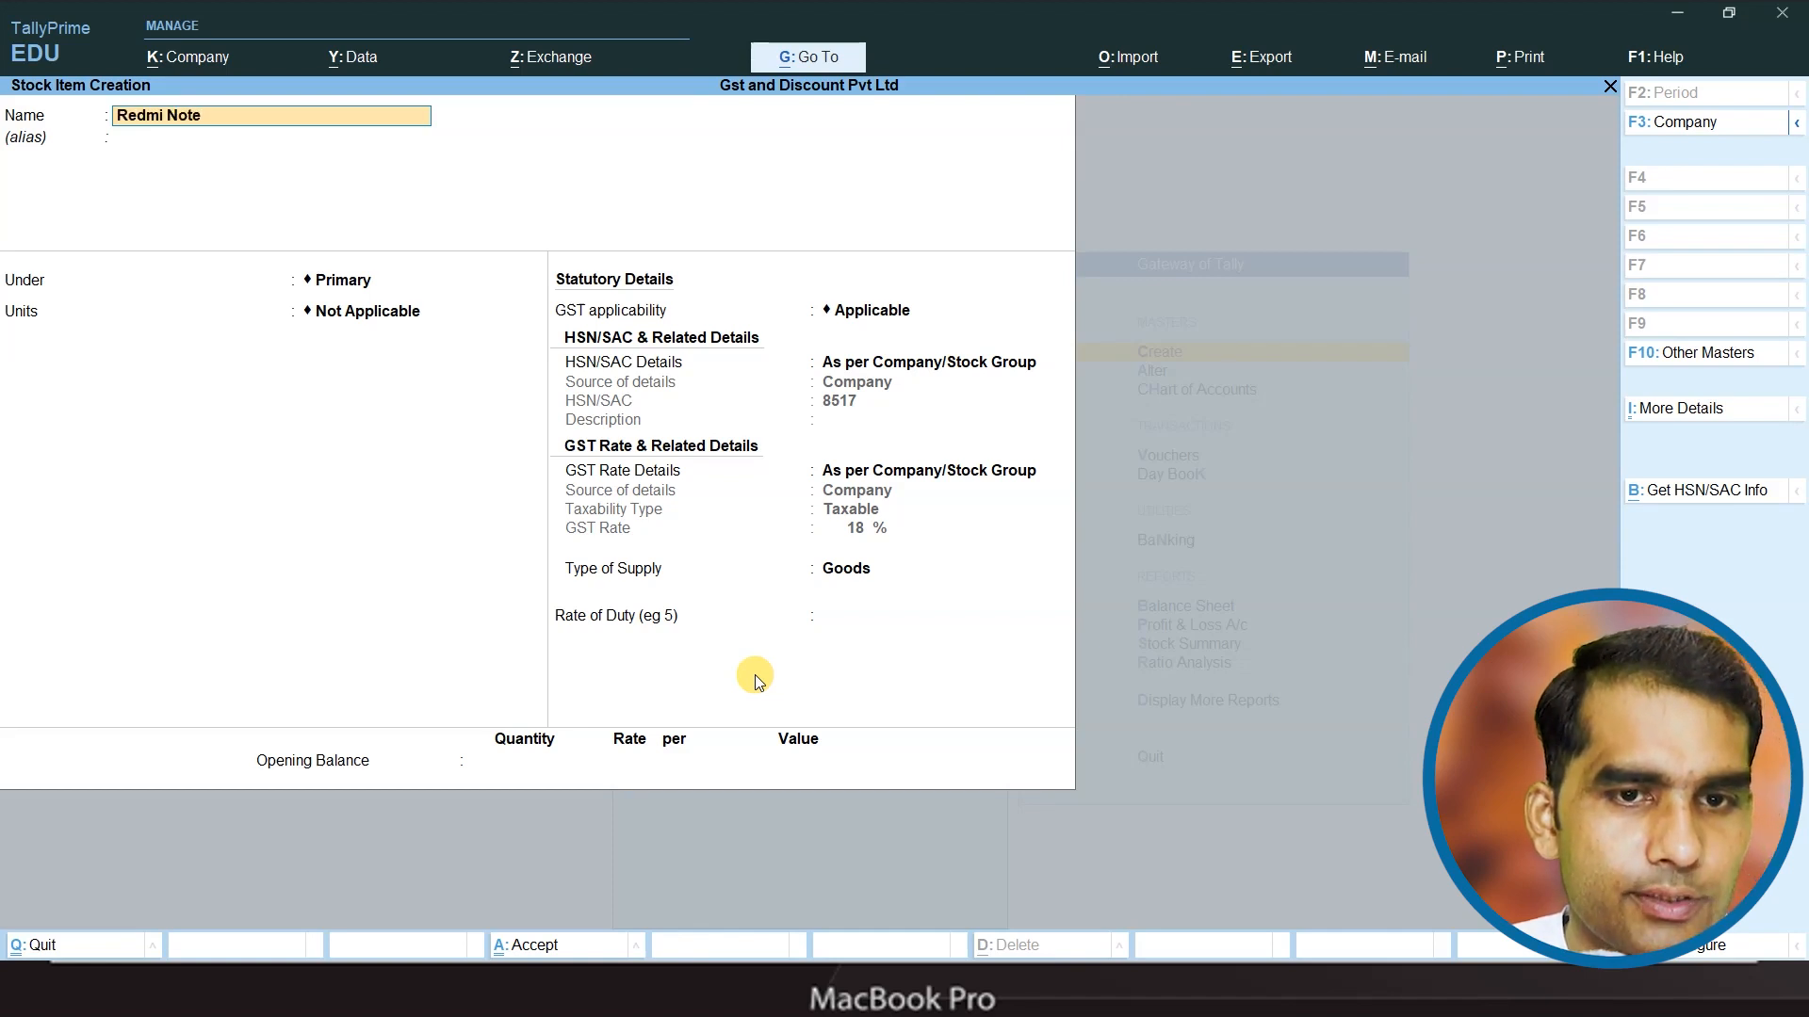
text( 8)
key(Return)
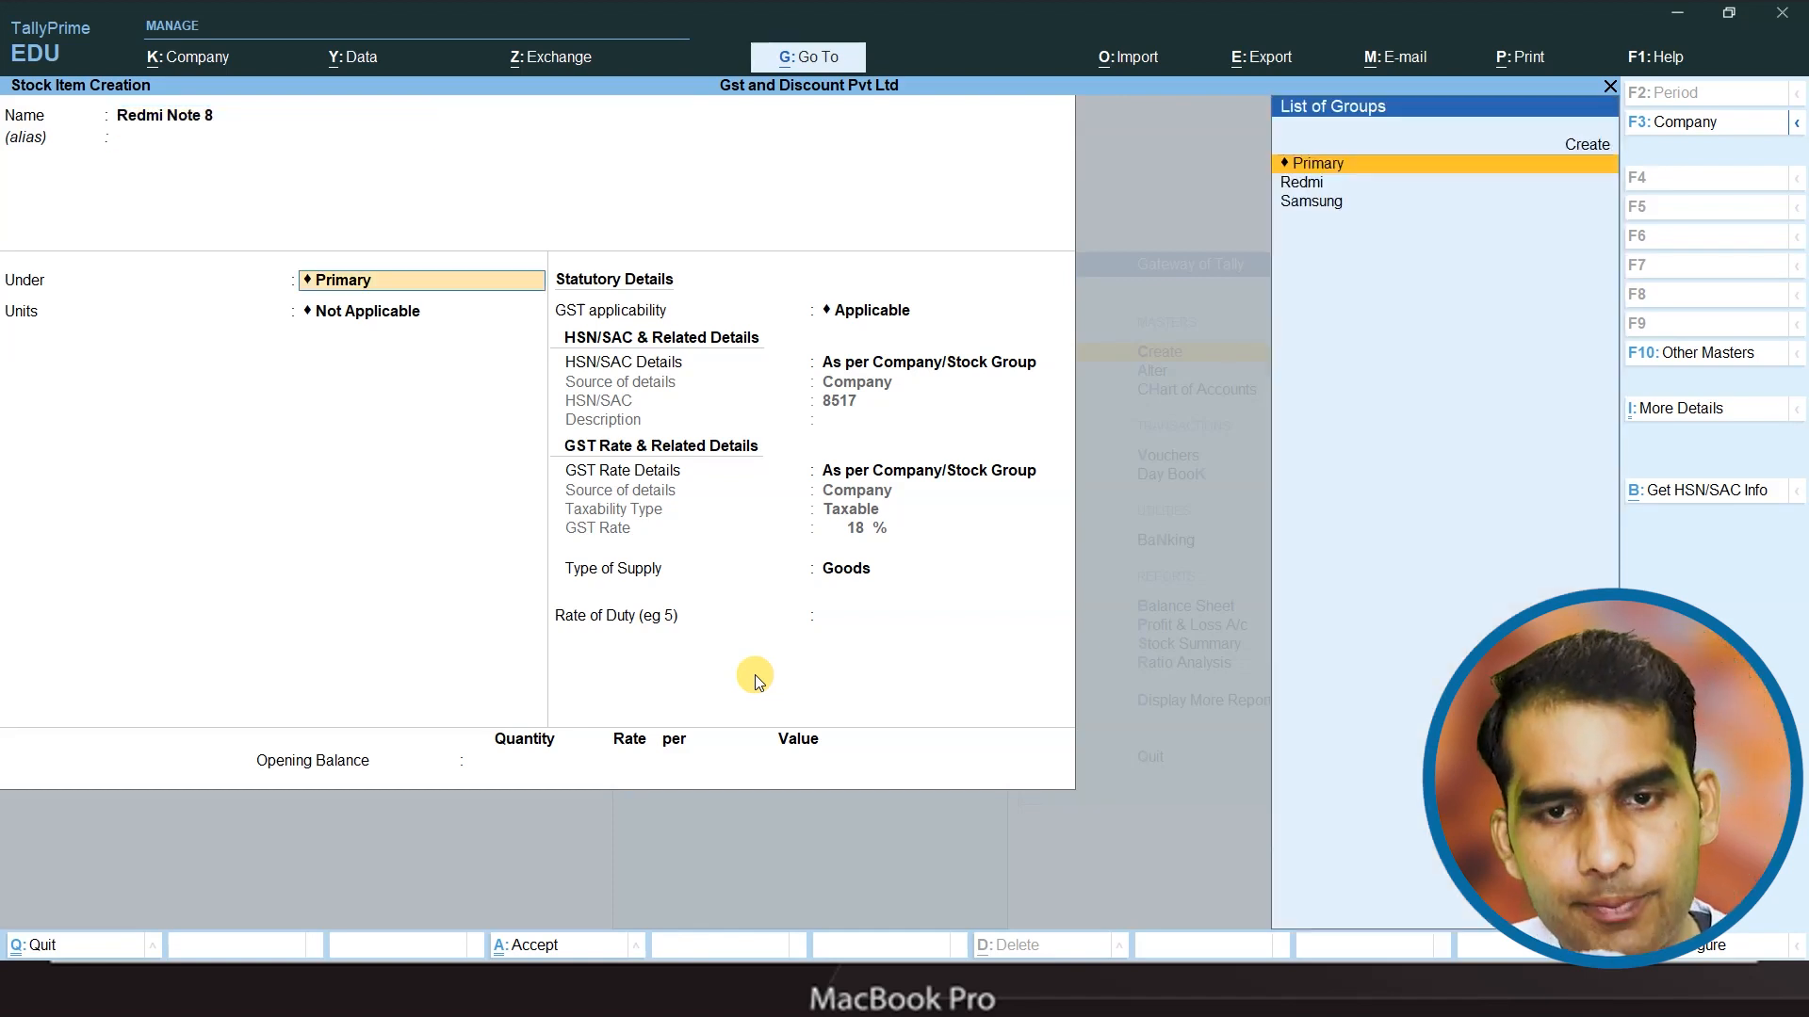
key(Down)
key(Return)
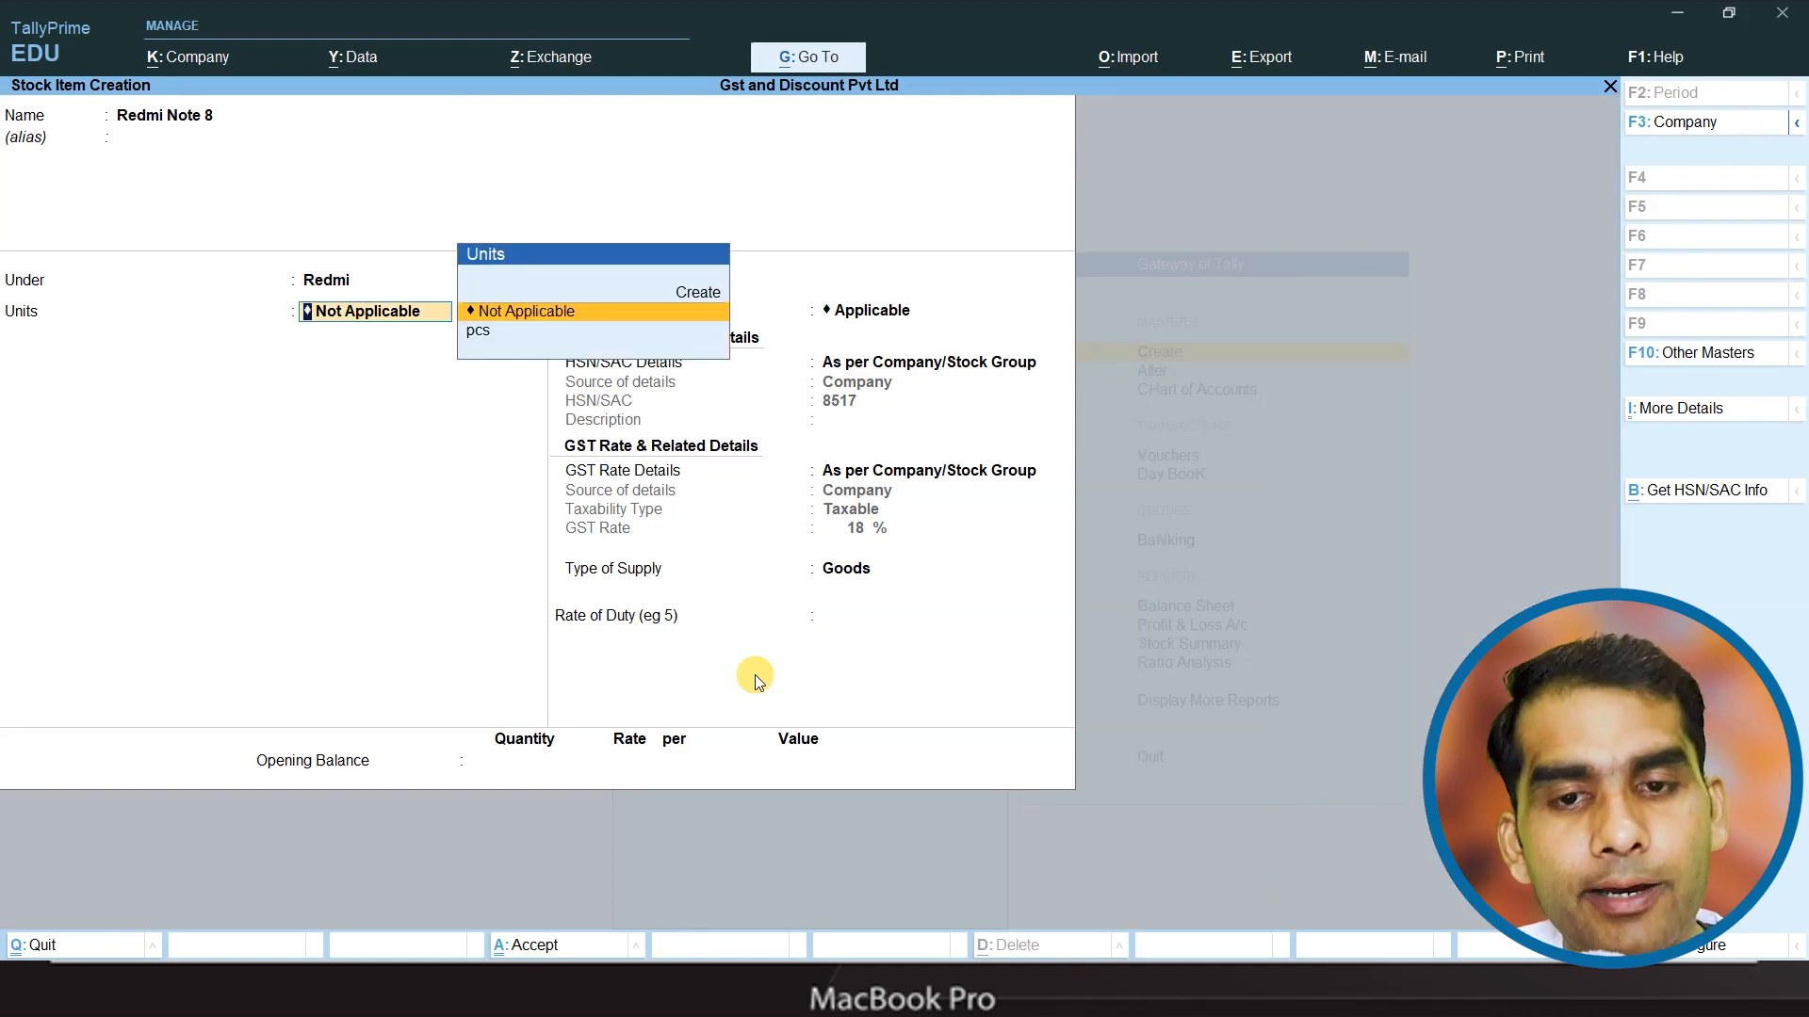
key(Down)
key(Return)
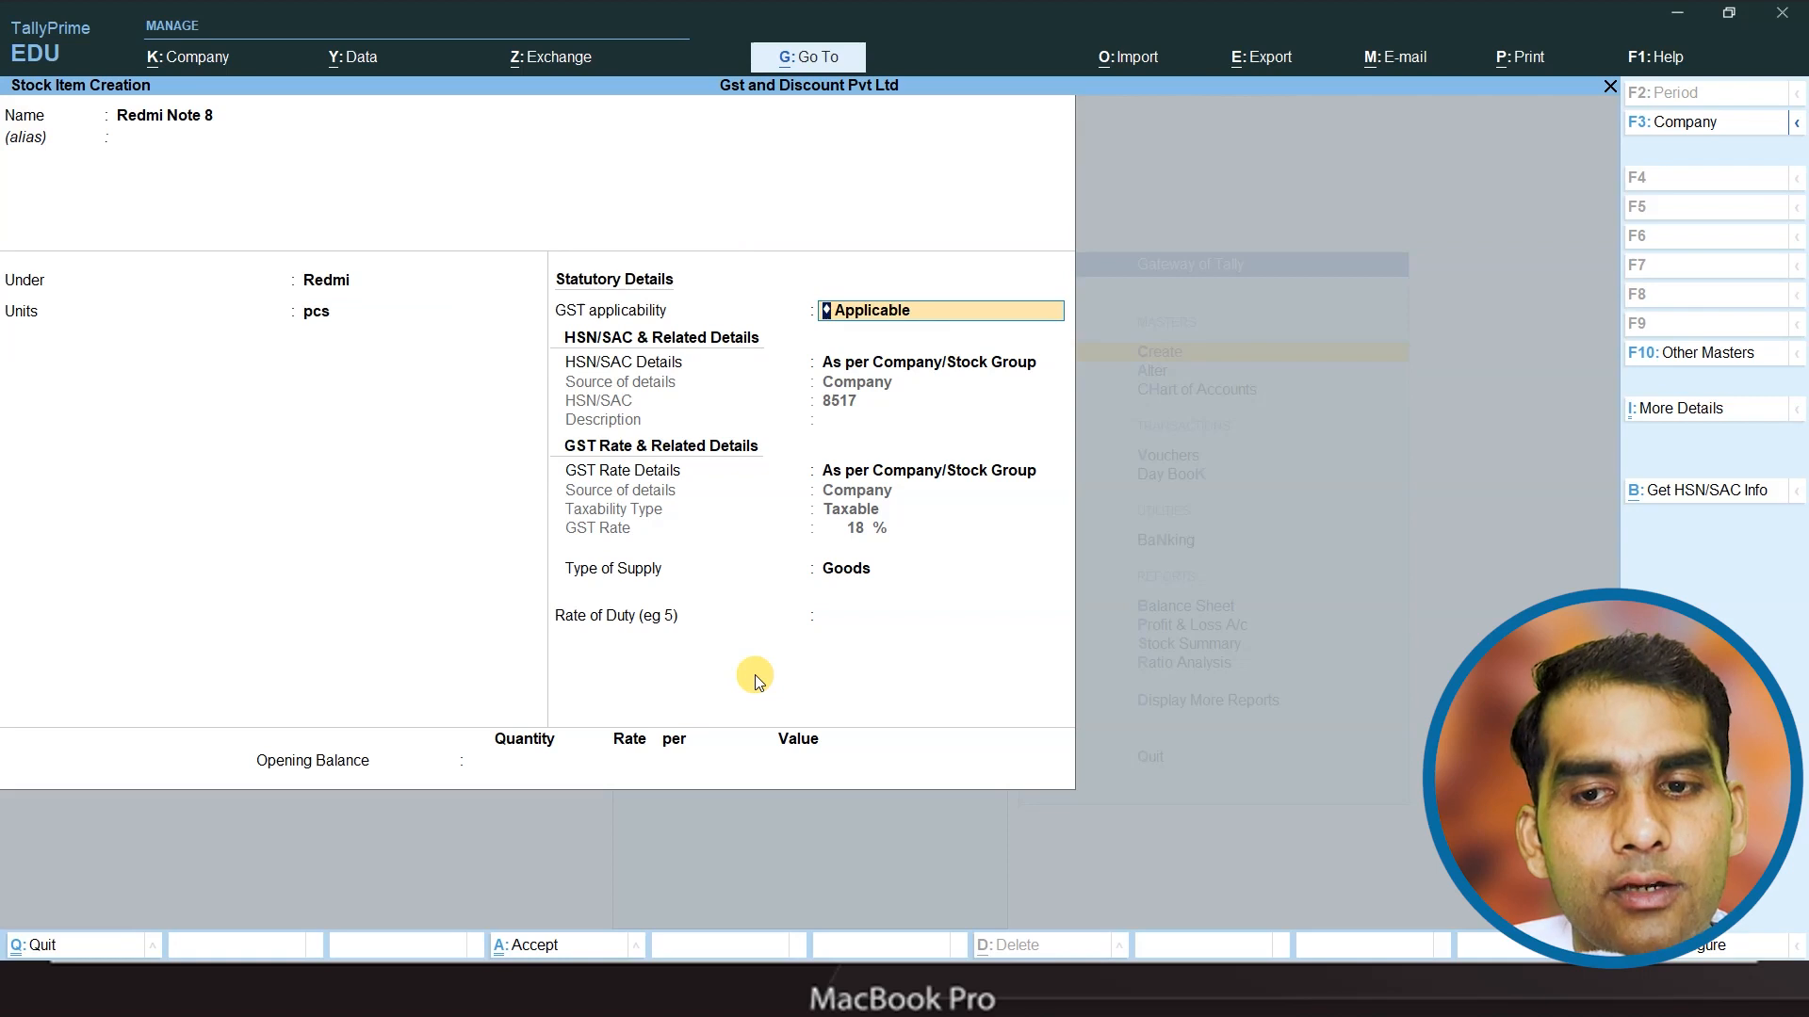
- Keep GST applicable for Redmi Note 8 and set its HSN/SAC details to Use GST Classification with Telecome
key(Return)
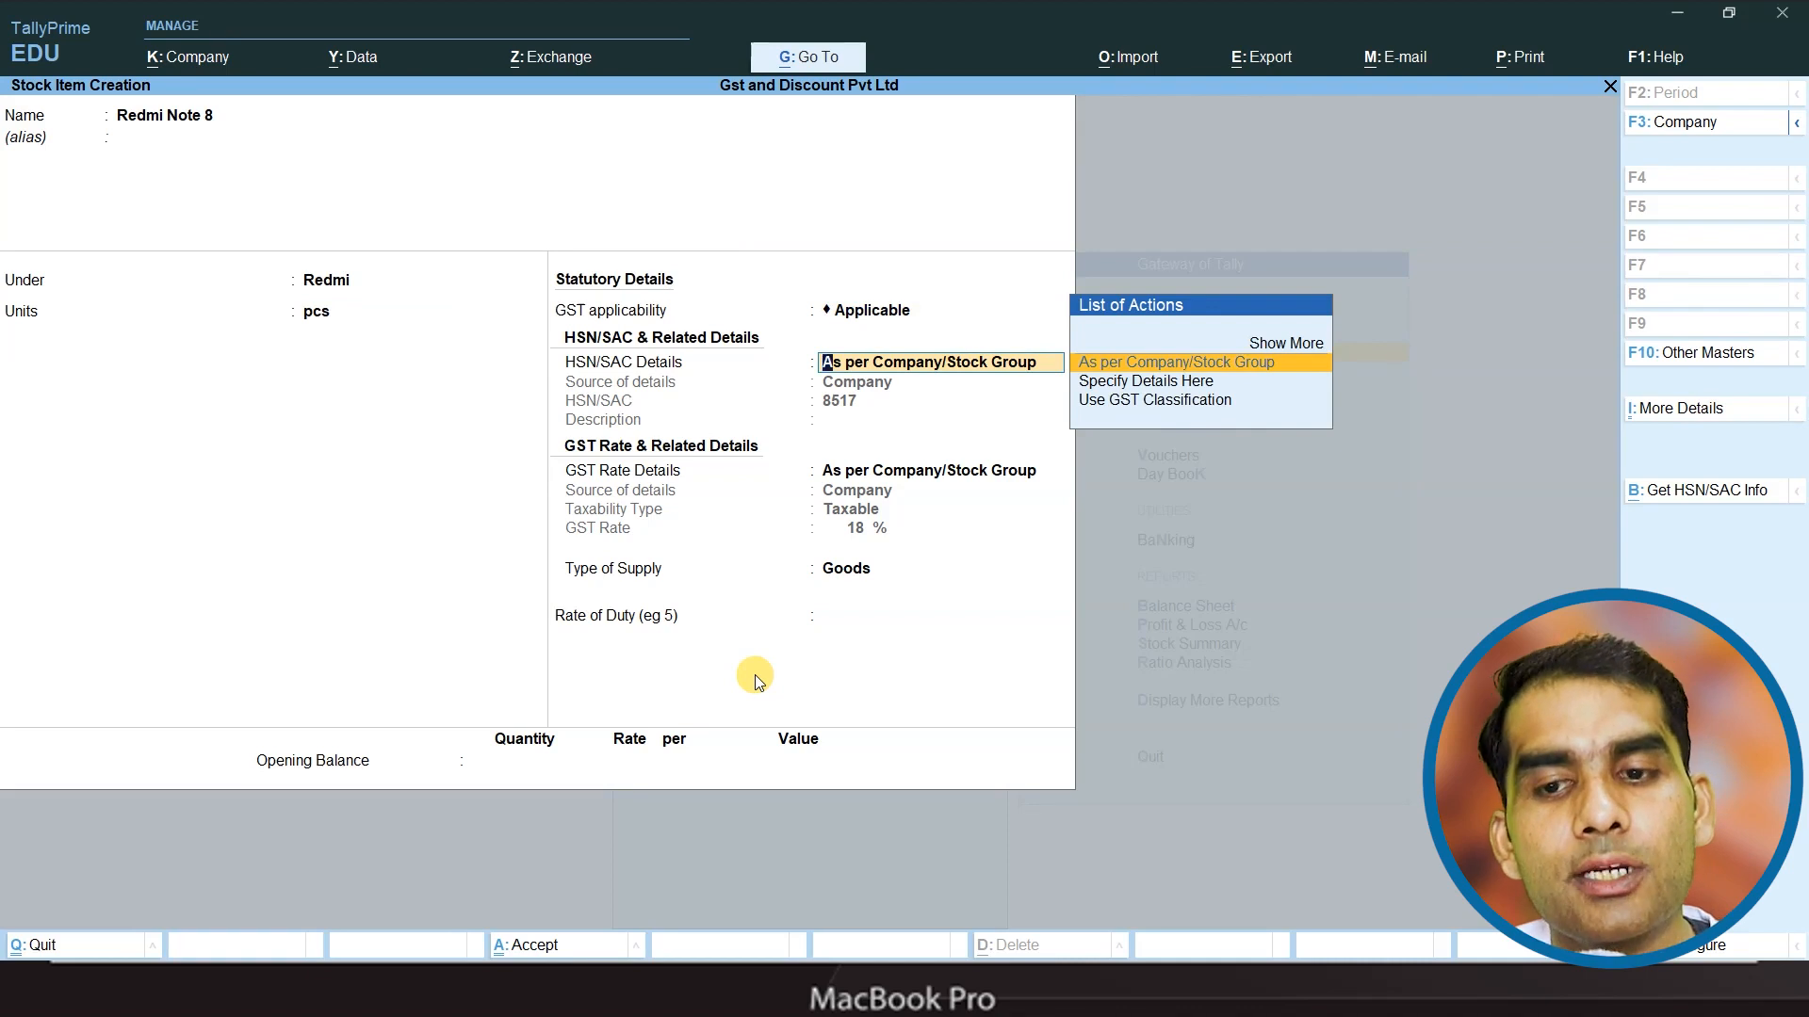
key(Down)
key(Down)
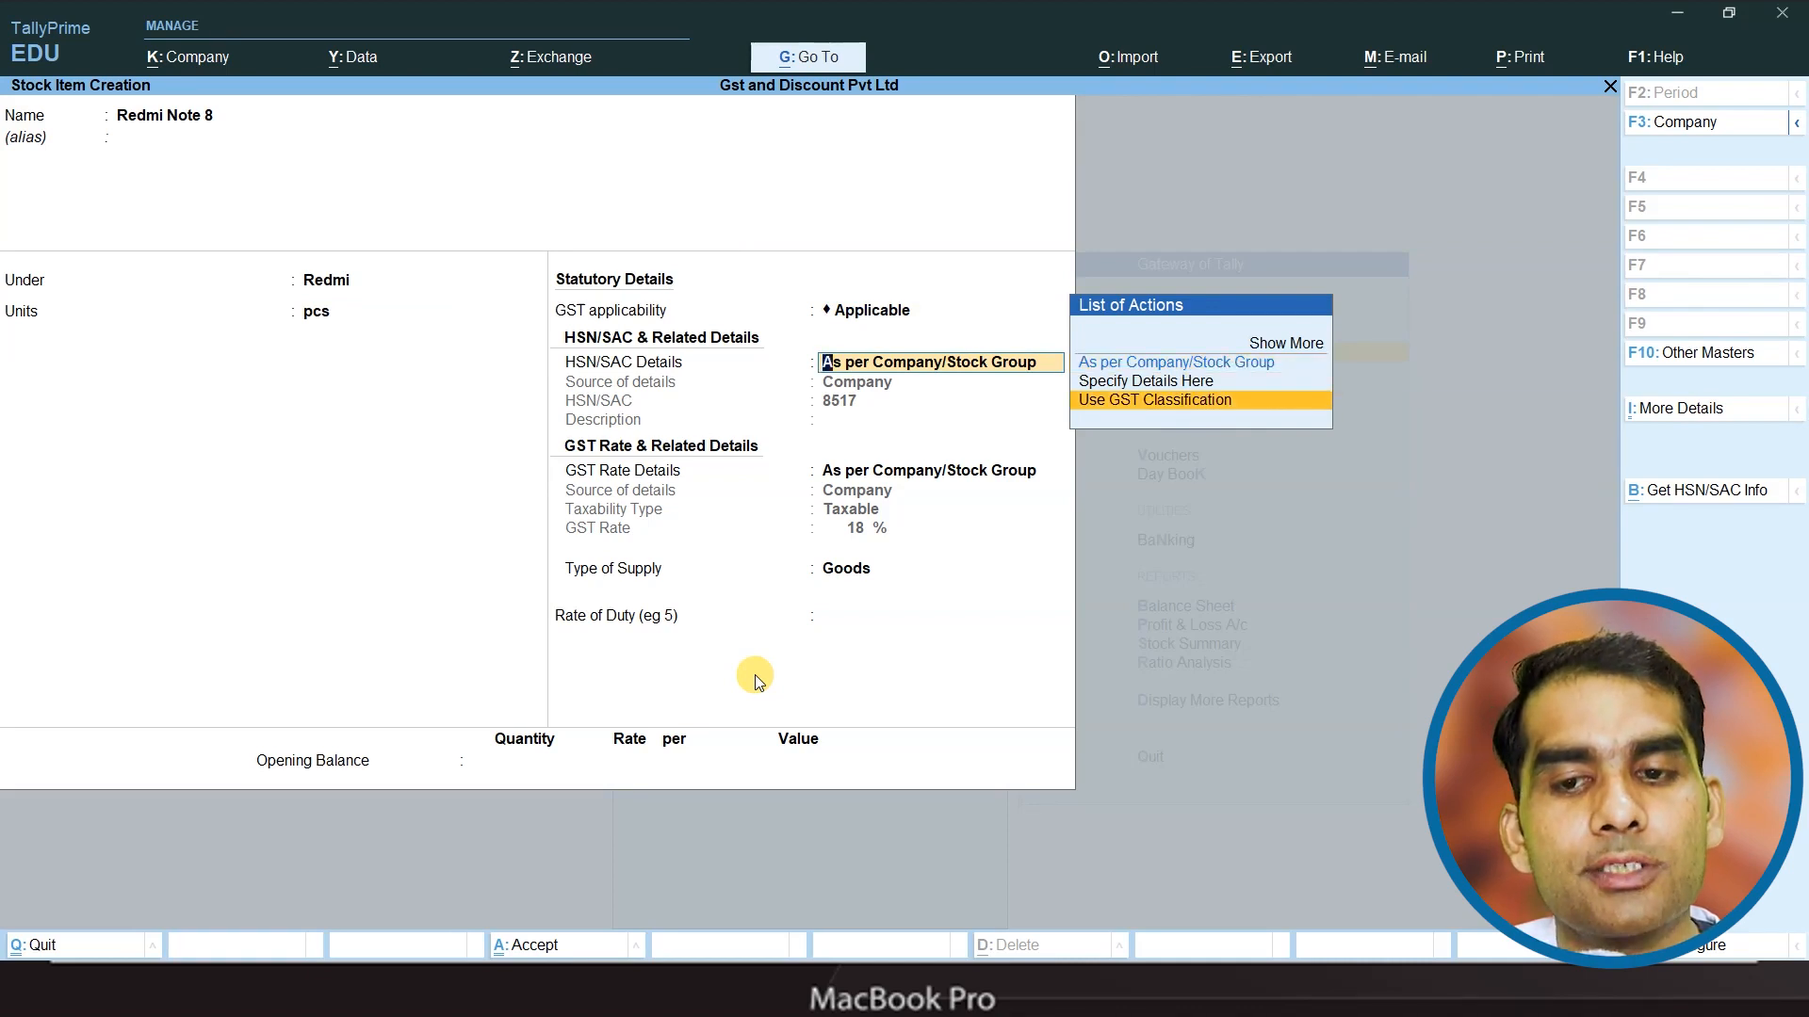
key(Return)
key(Return)
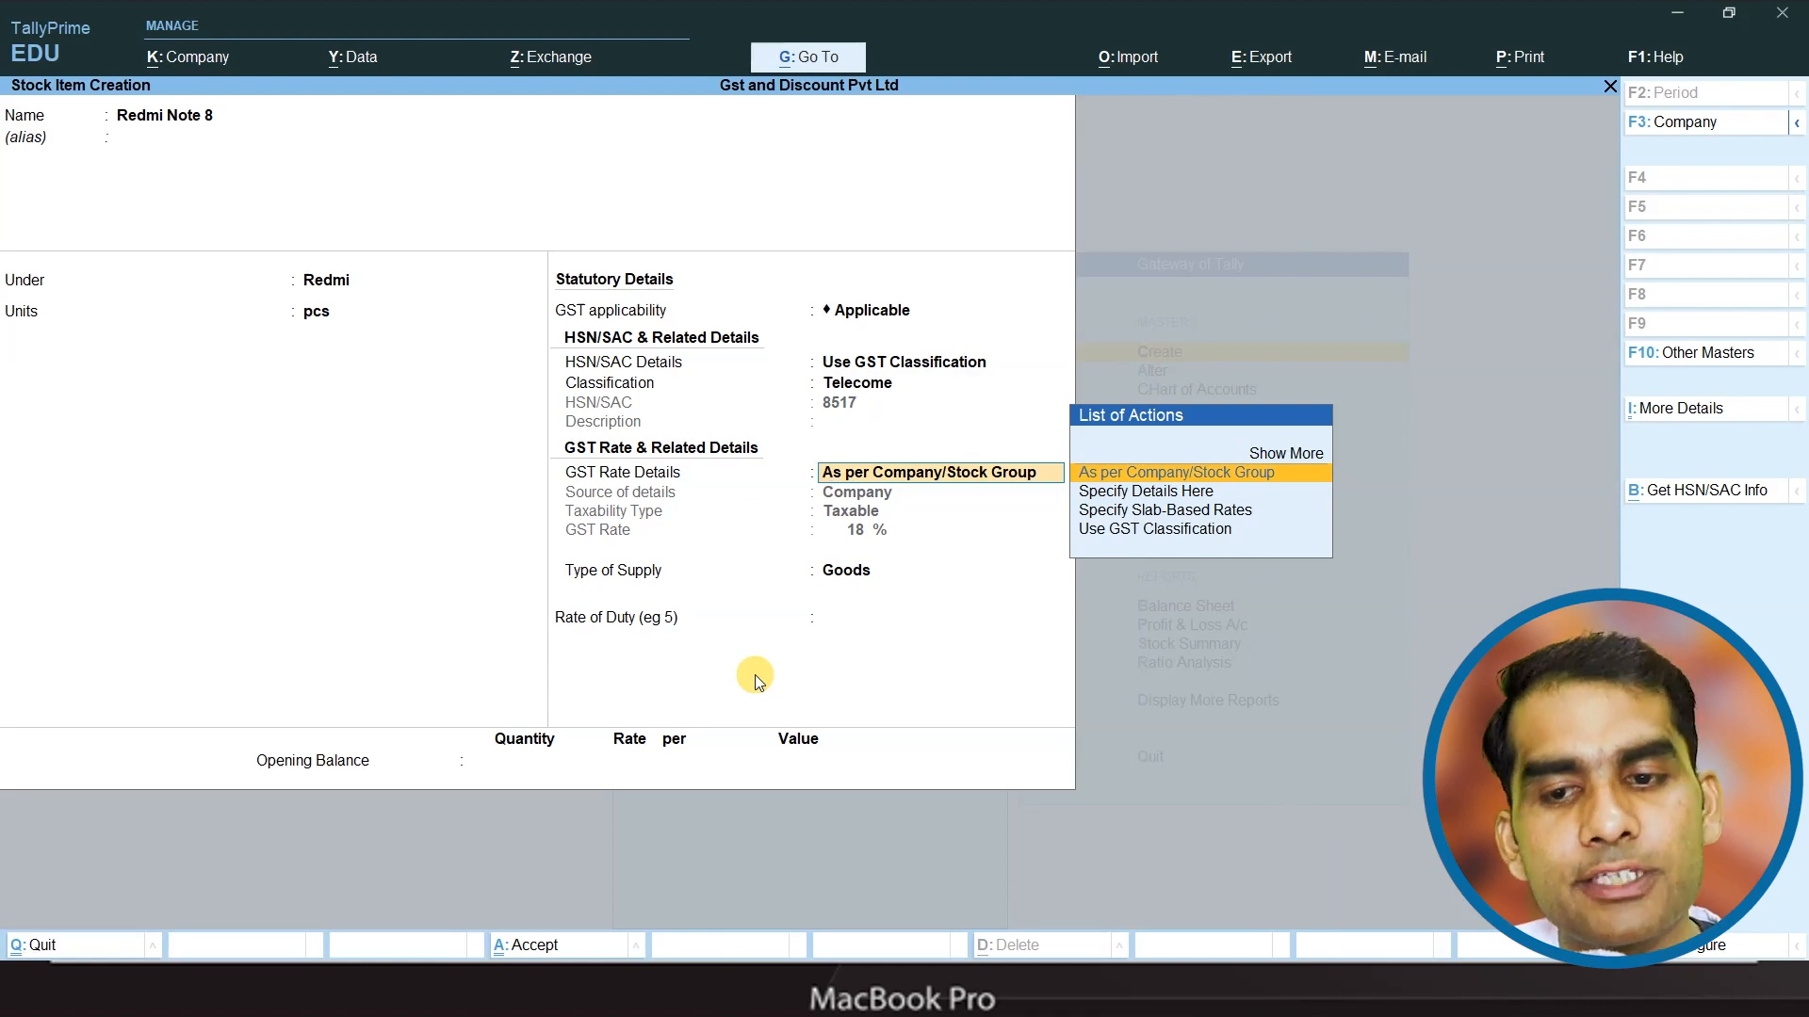
- Set Redmi Note 8's GST rate details to Use GST Classification with Telecome, keep the supply type Goods, and save the item
key(Down)
key(Down)
key(Down)
key(Return)
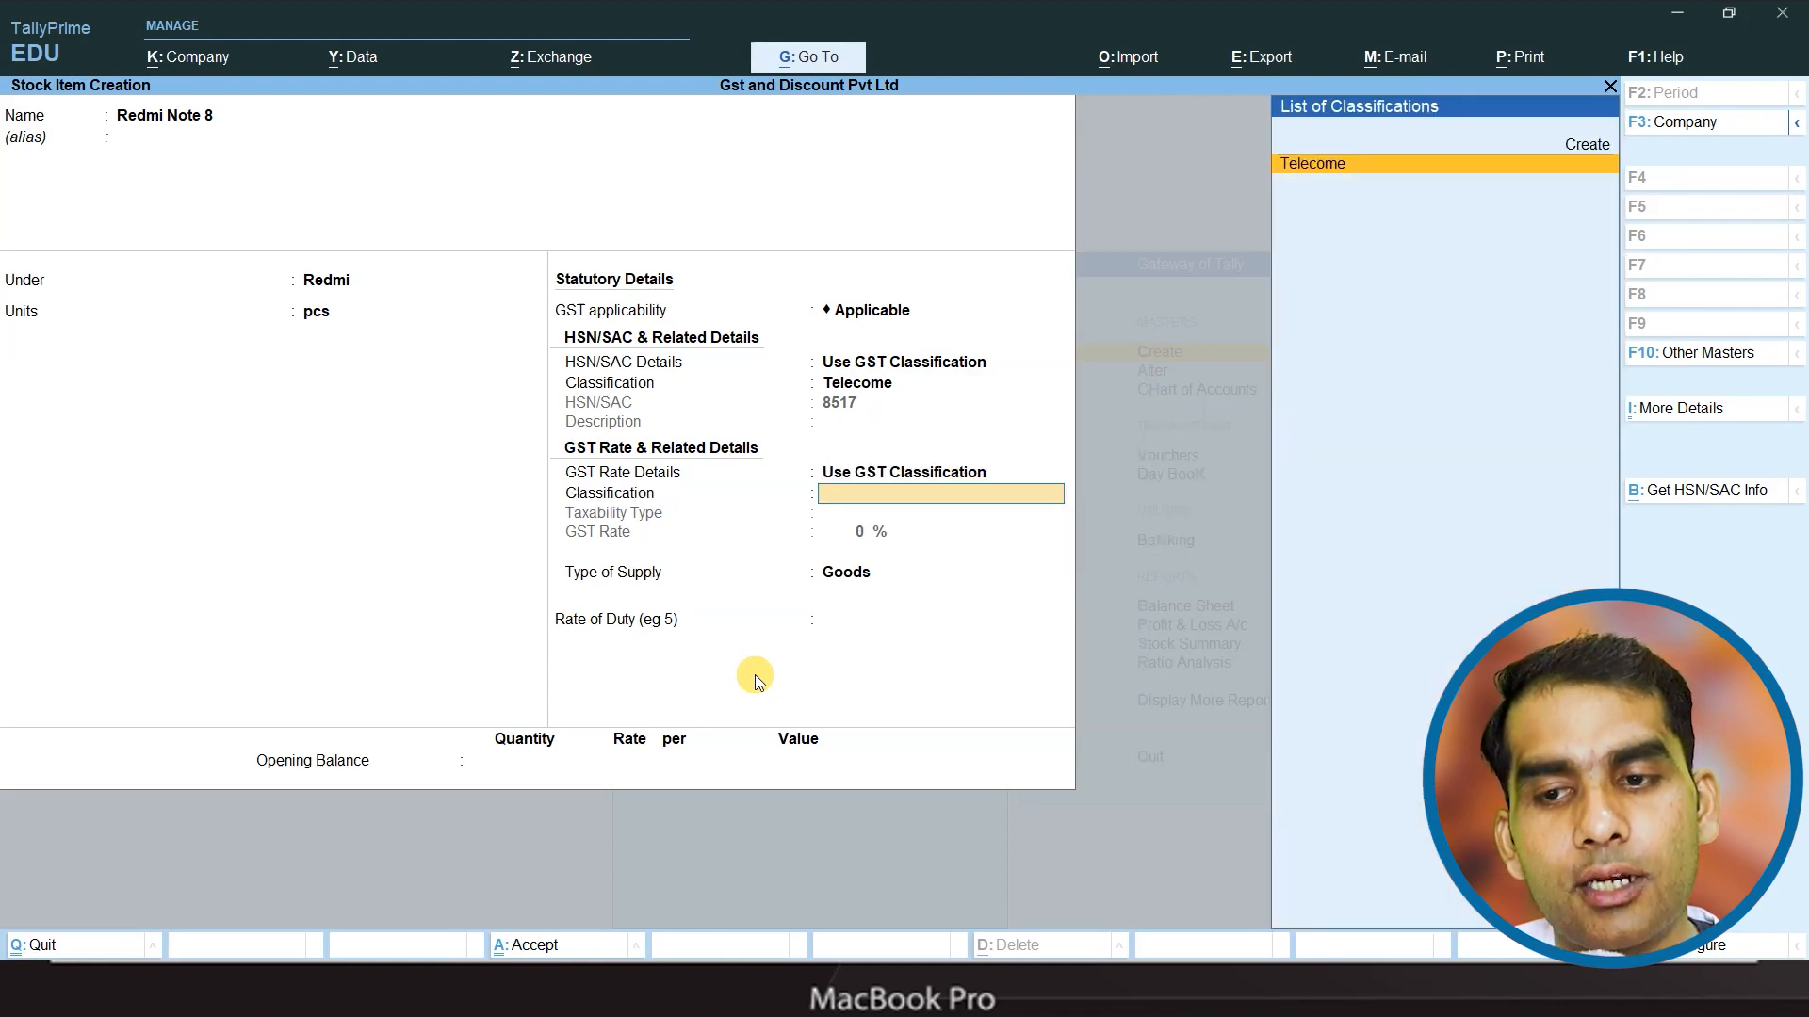
key(Return)
key(Return)
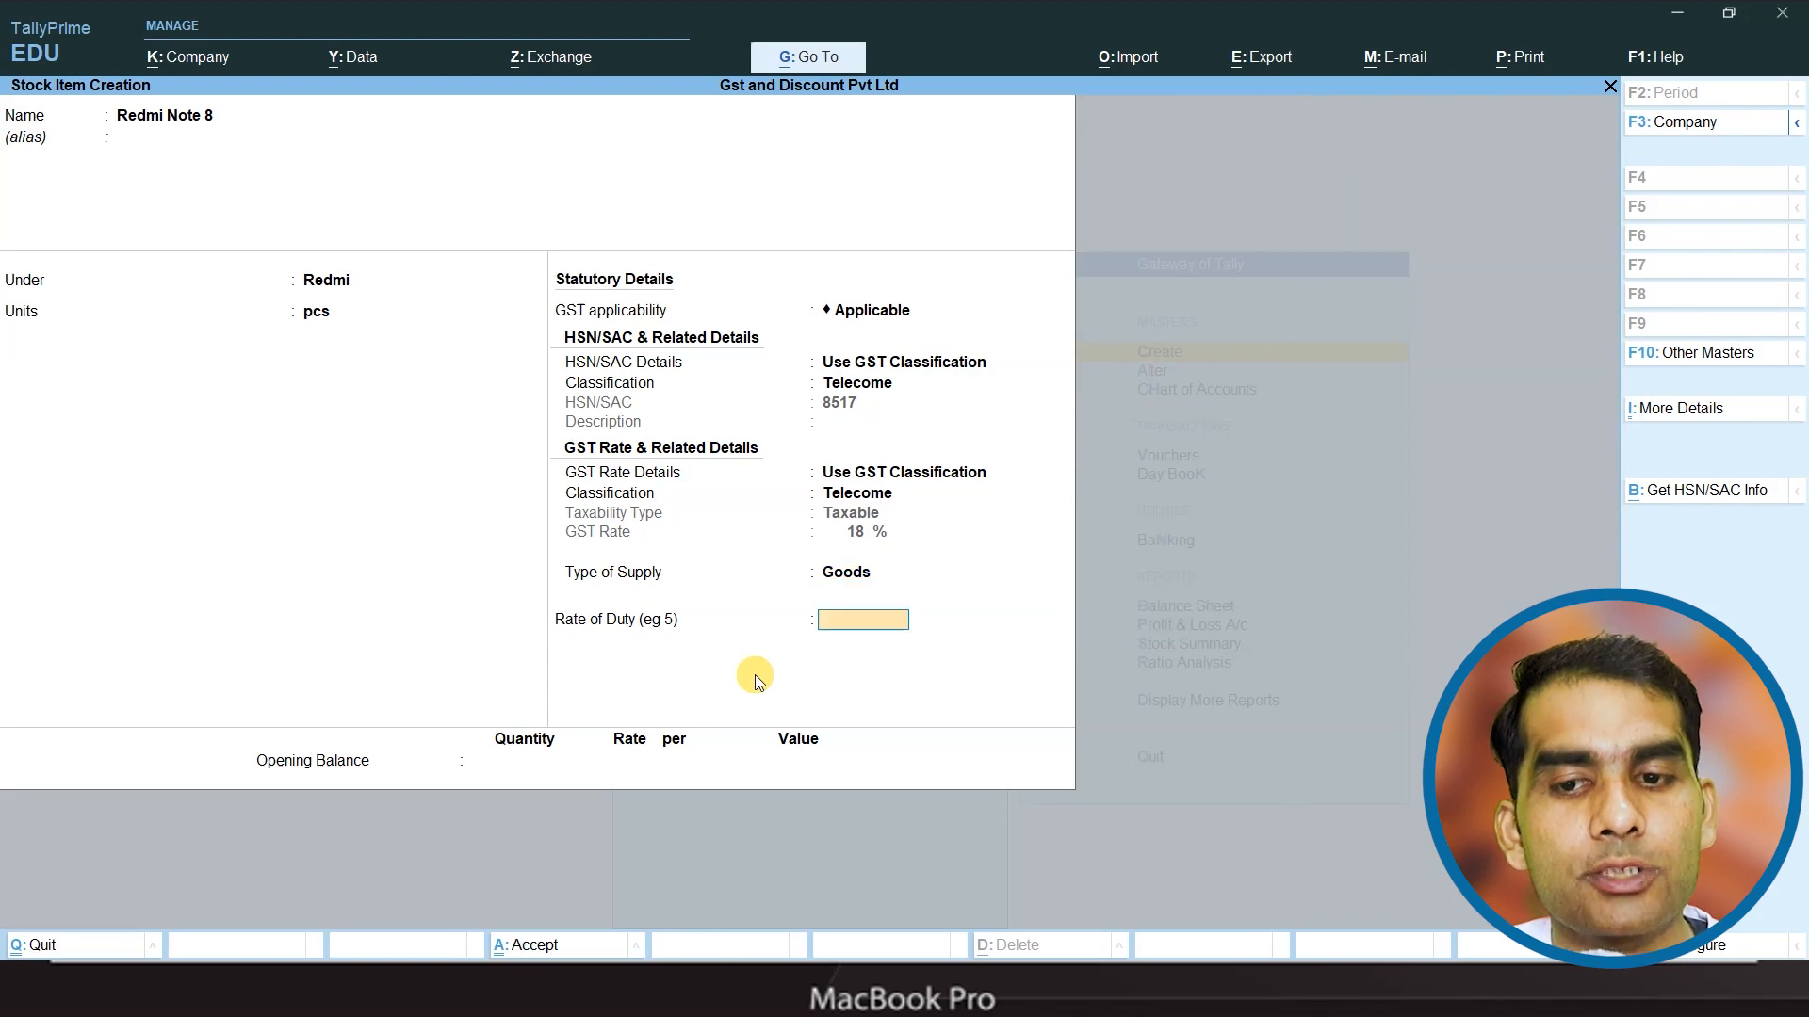
key(ctrl+a)
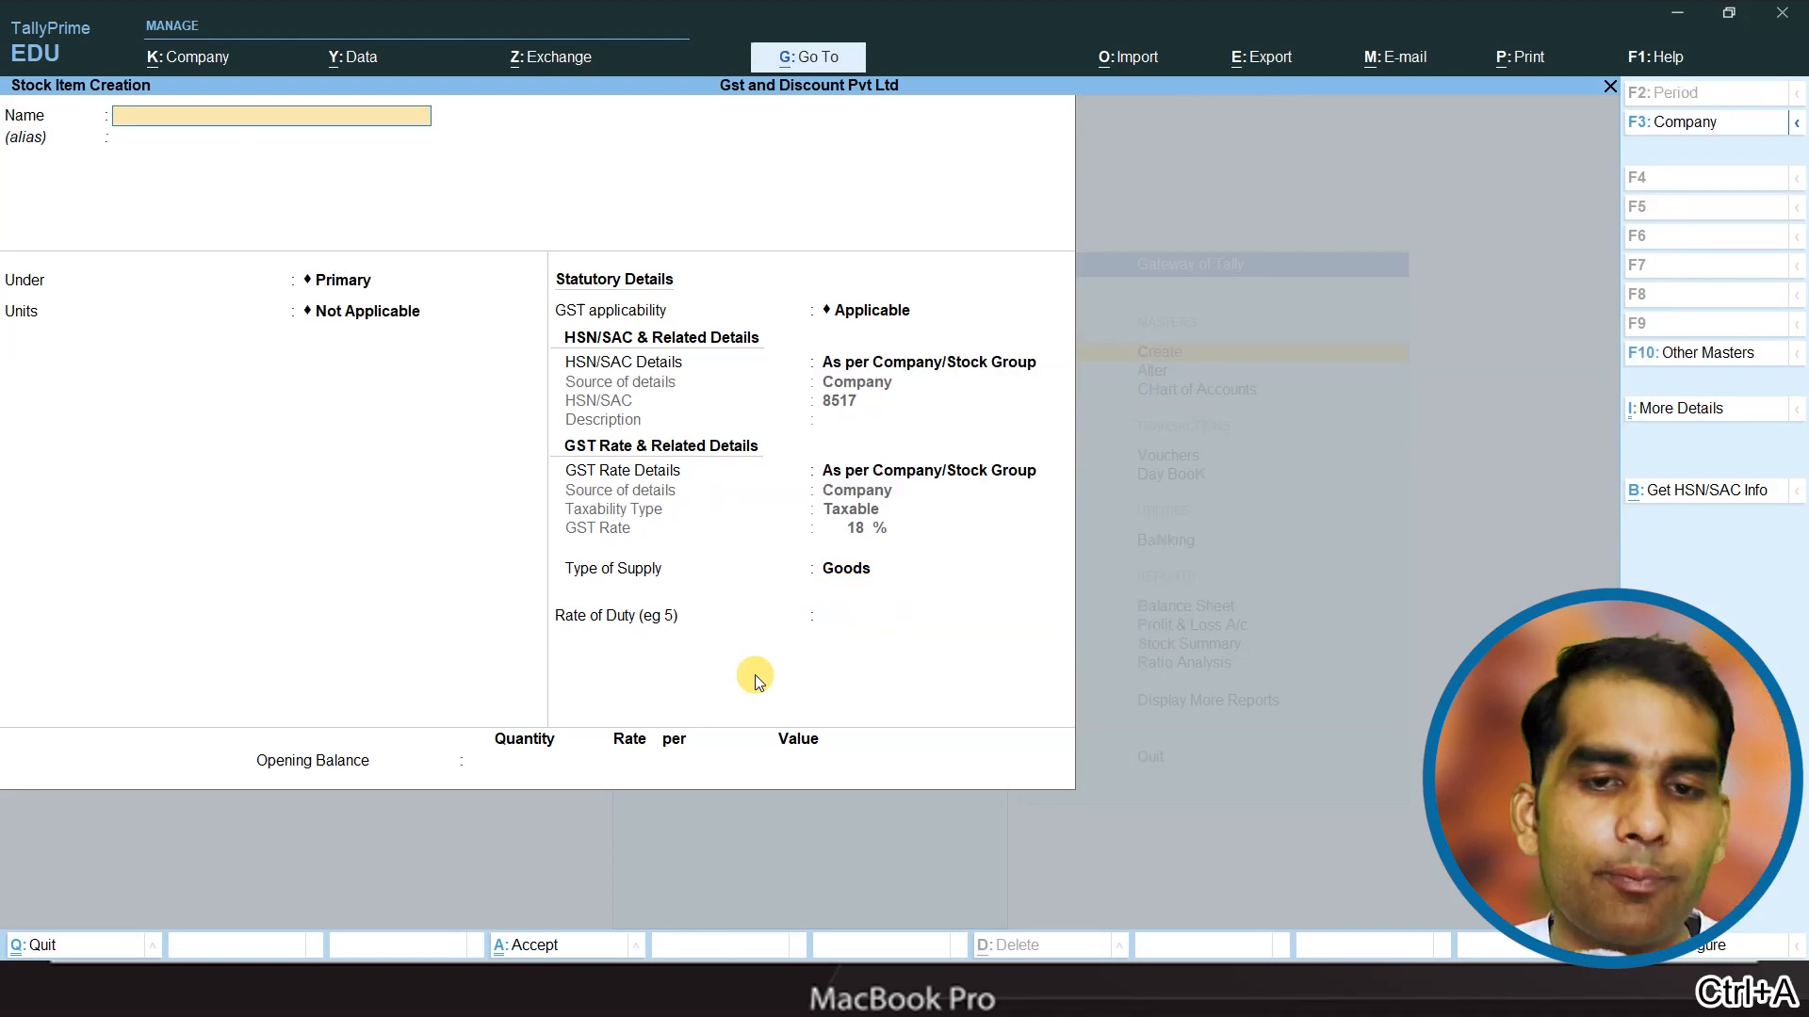
- Start a stock item named Redmi Note 8 Pro under the Redmi group with pcs as its unit
text(Redmi Note )
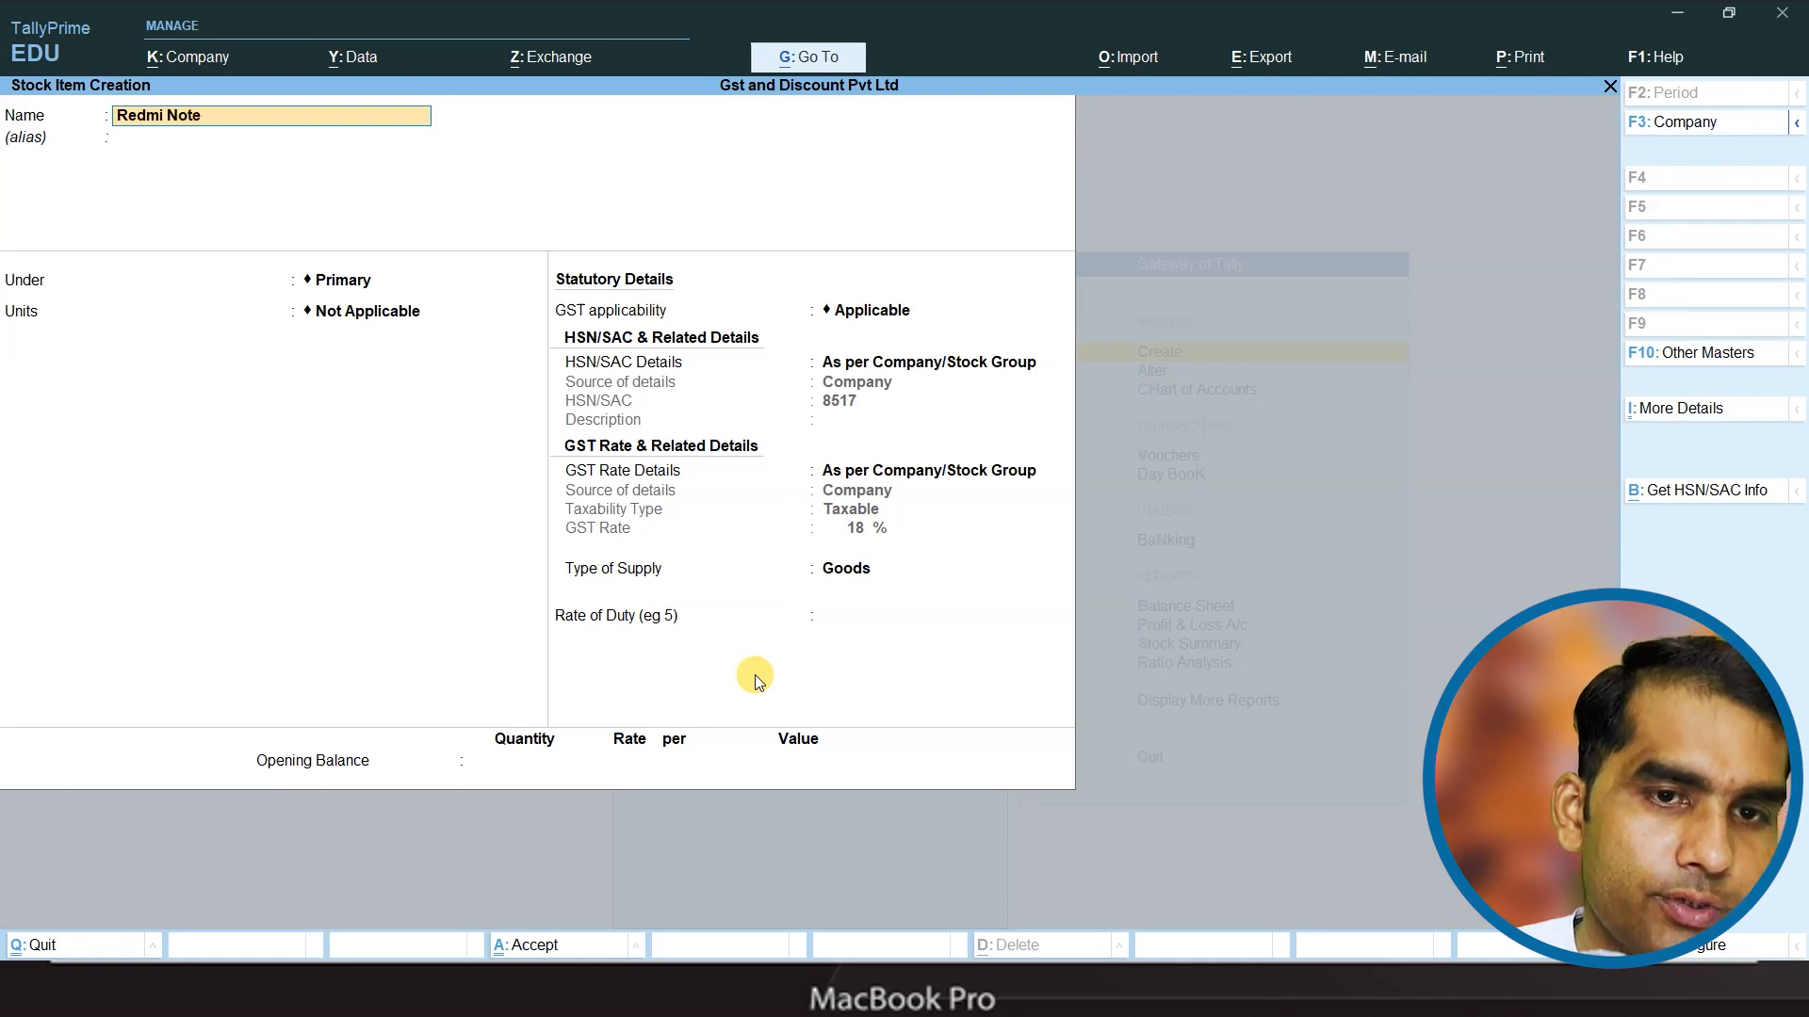
text(8 Pro)
key(Return)
key(Return)
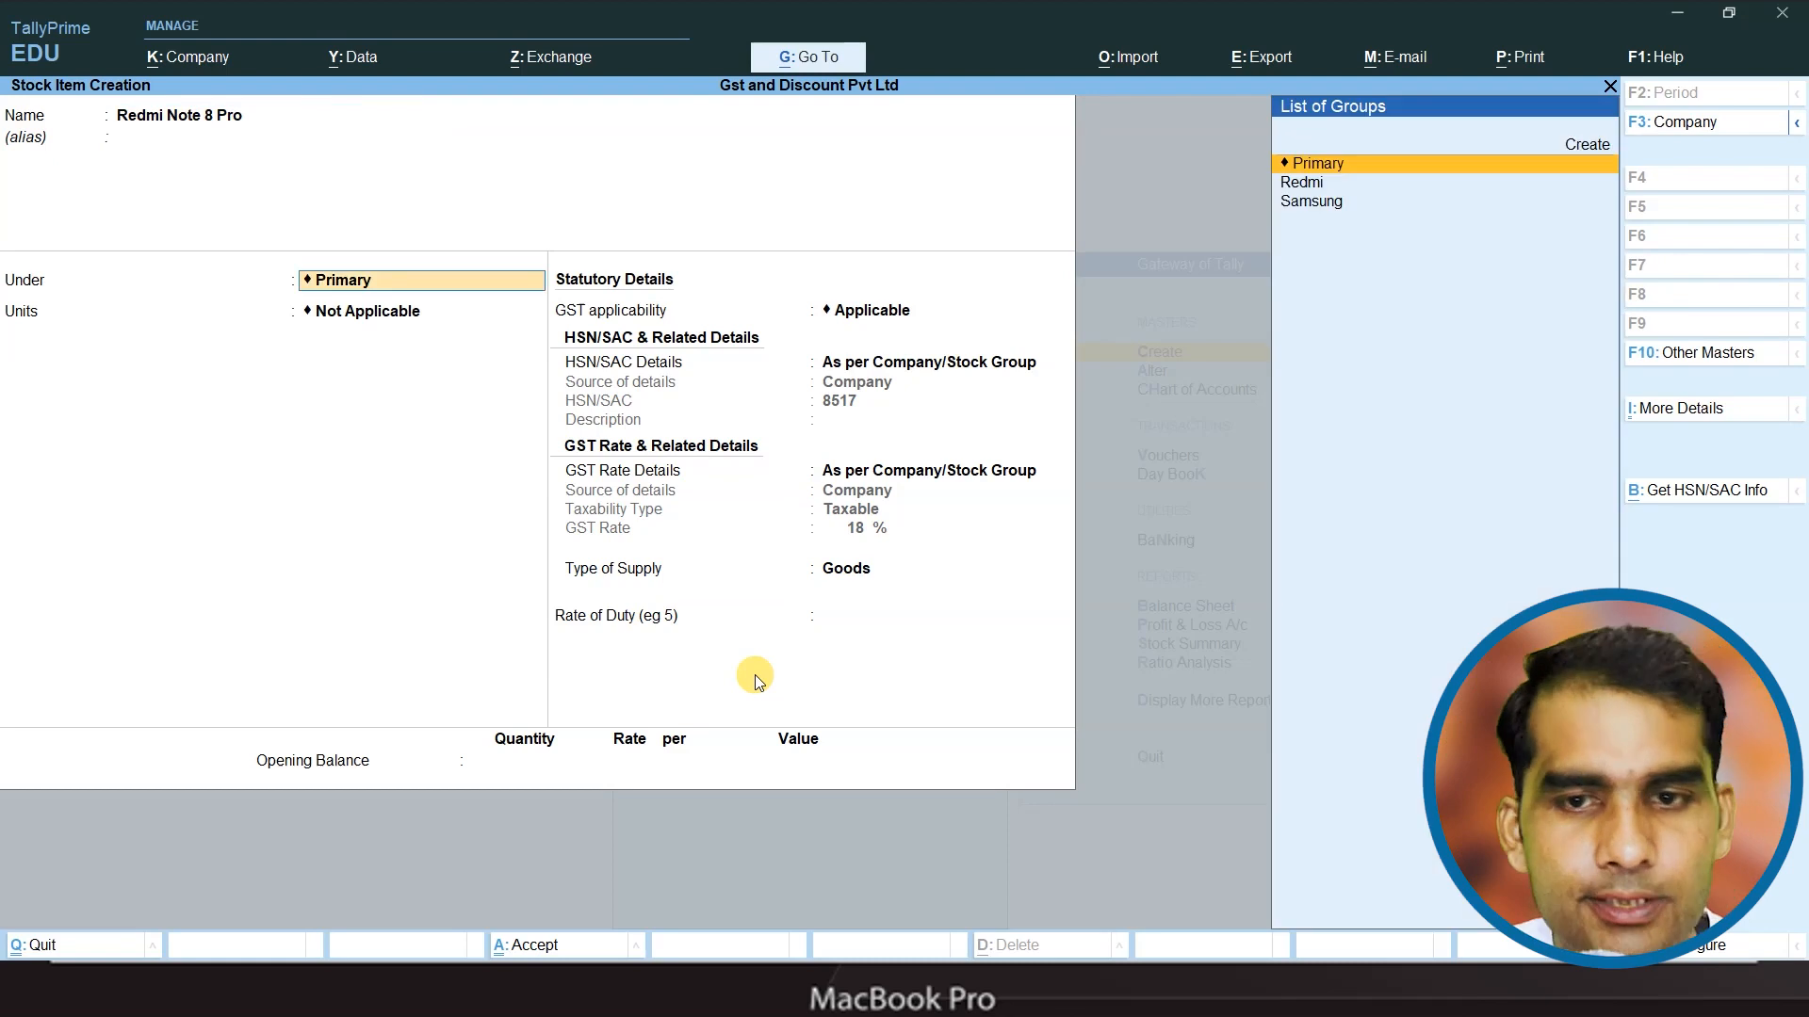
key(Down)
key(Return)
key(Return)
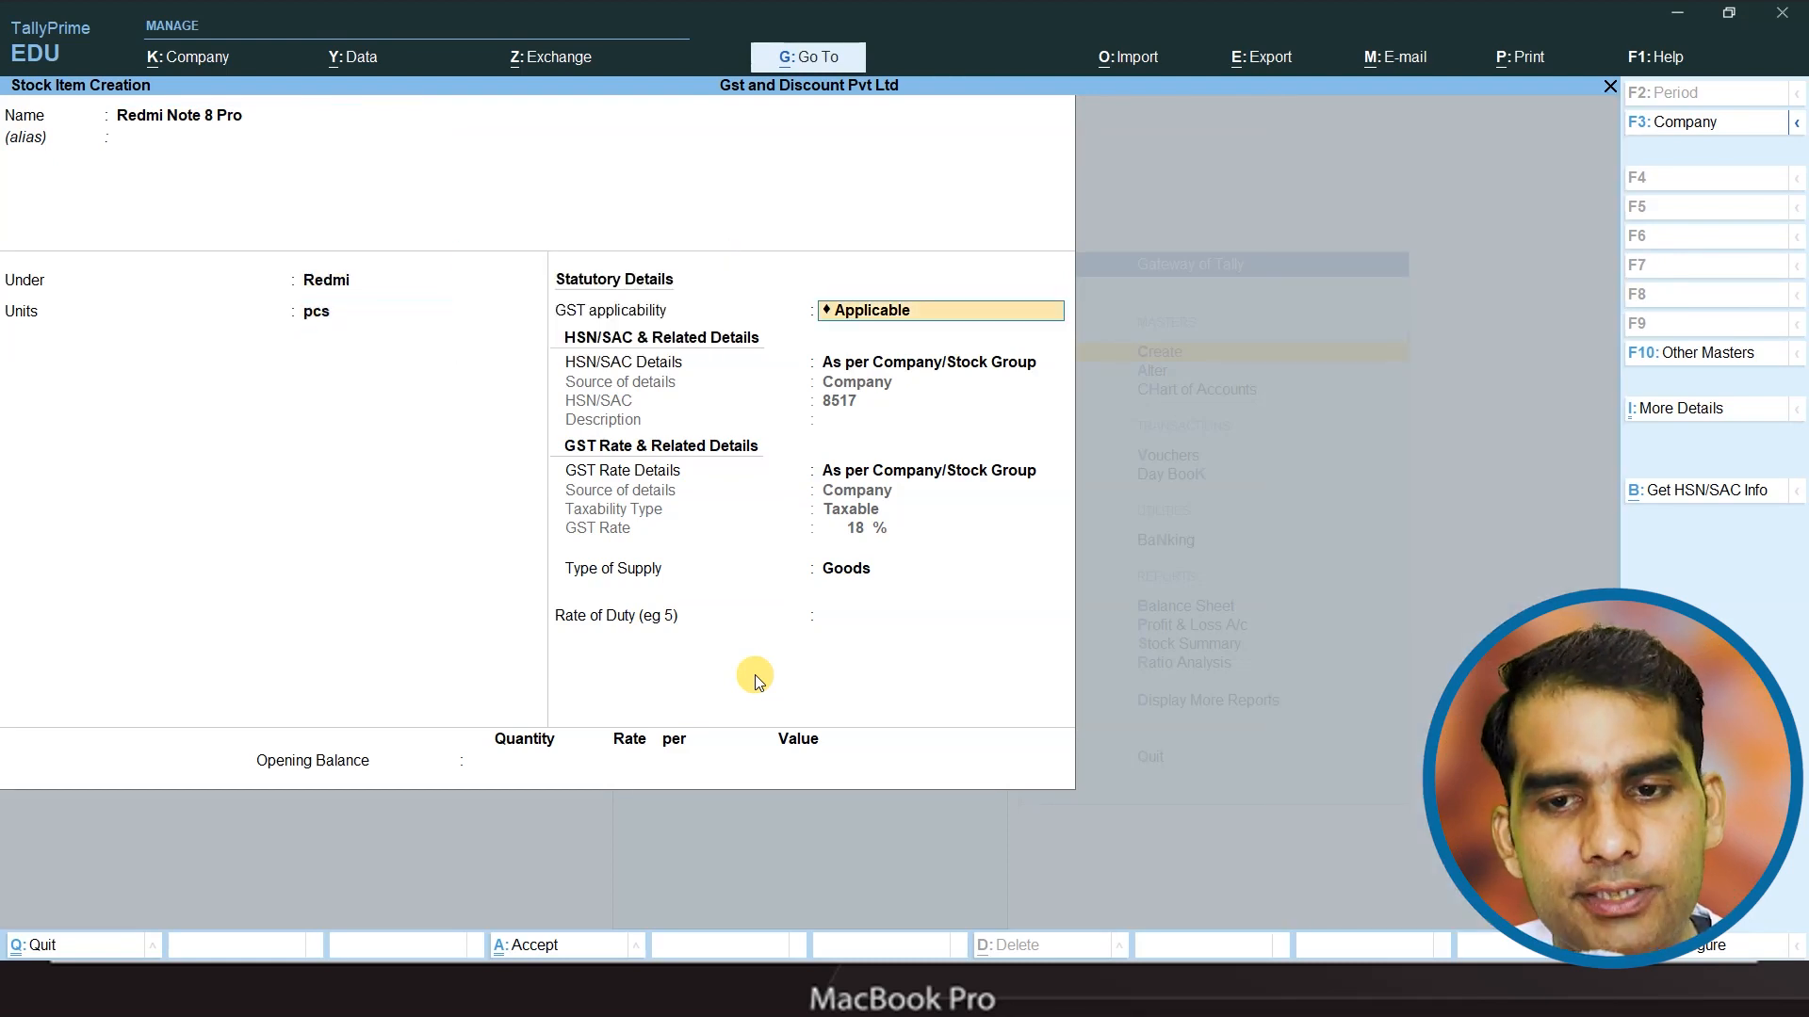
- Keep GST applicable for Redmi Note 8 Pro and set its HSN/SAC details to Use GST Classification with Telecome
key(Return)
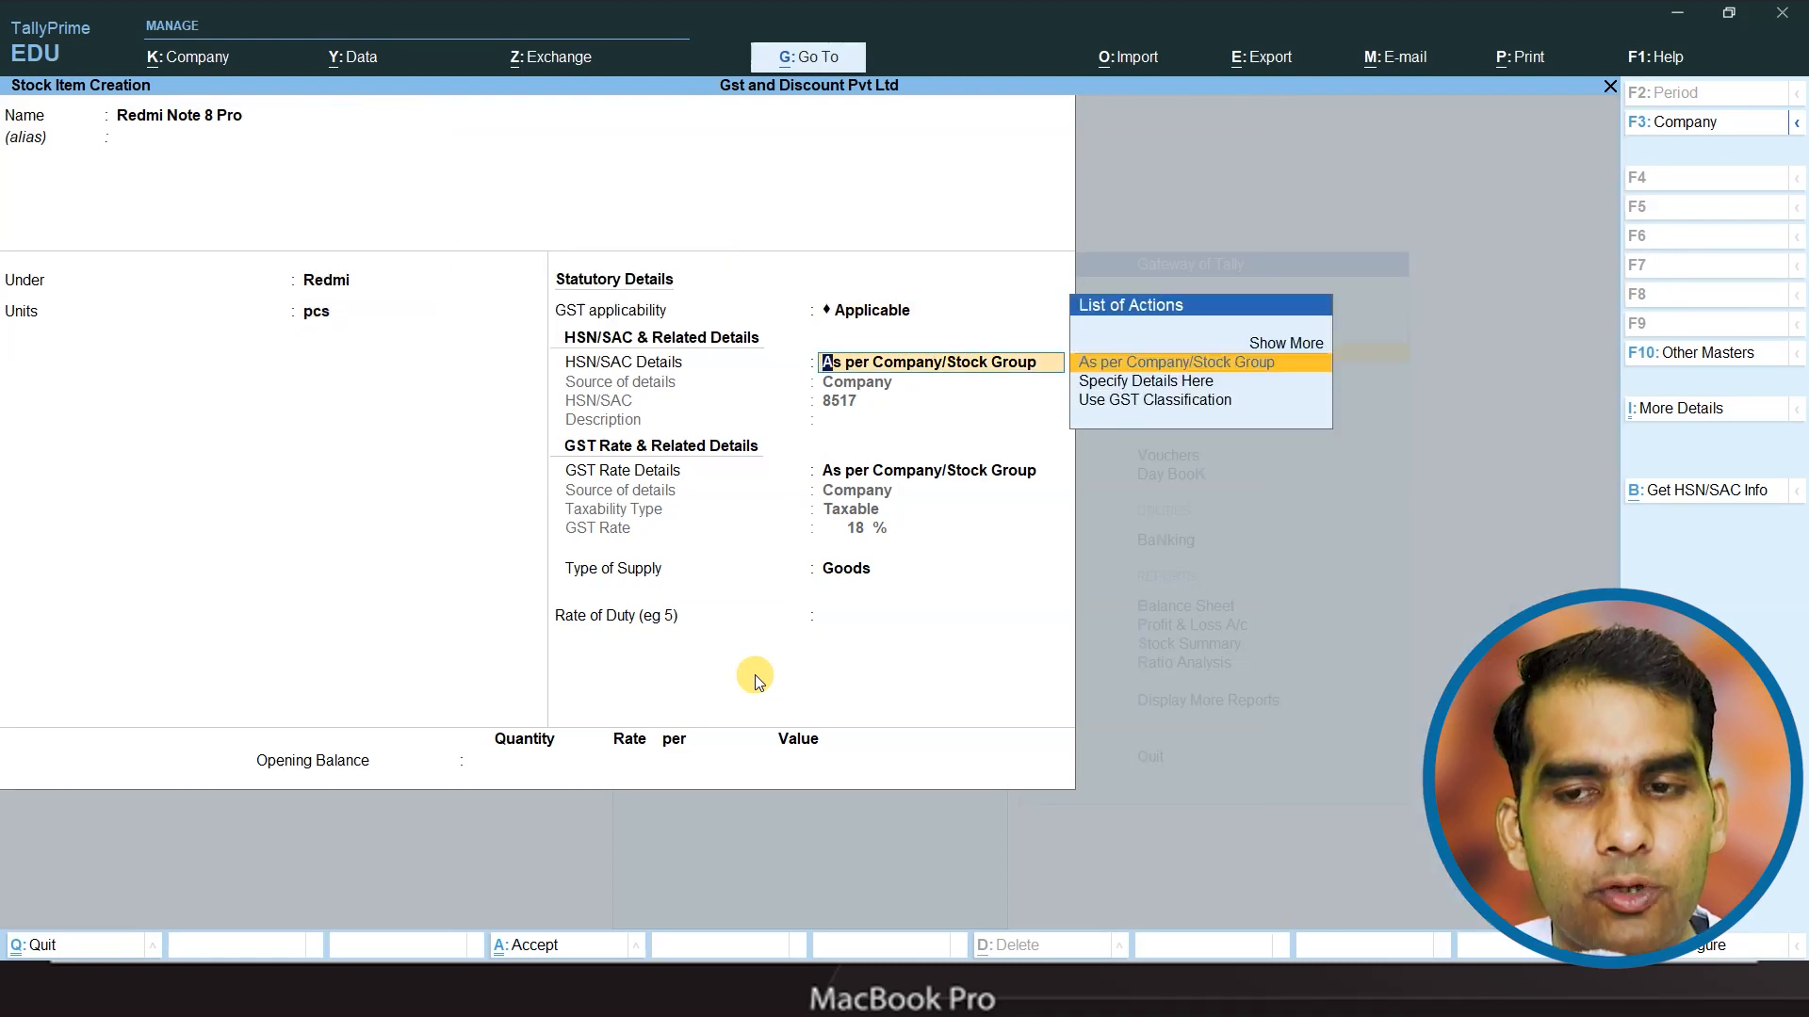
key(Down)
key(Down)
key(Return)
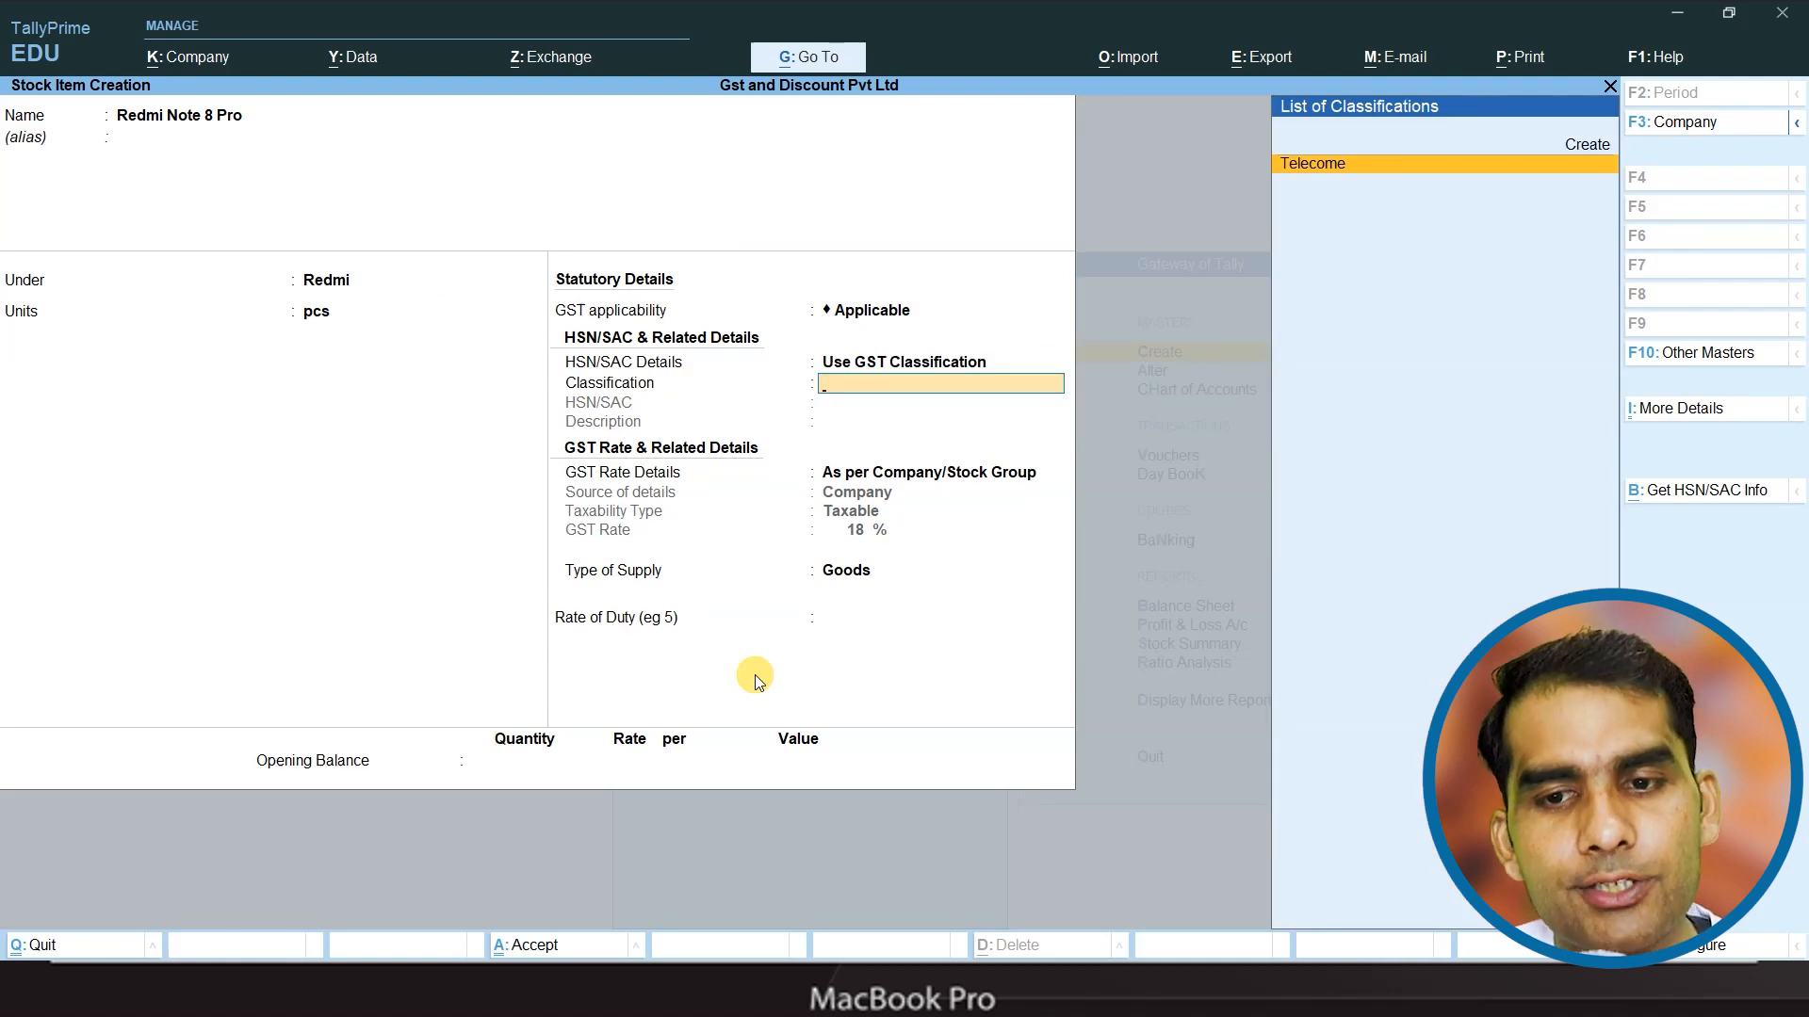
key(Return)
- Set Redmi Note 8 Pro's GST rate details to Use GST Classification with Telecome, keep the supply type Goods, and save the item
key(Down)
key(Down)
key(Down)
key(Return)
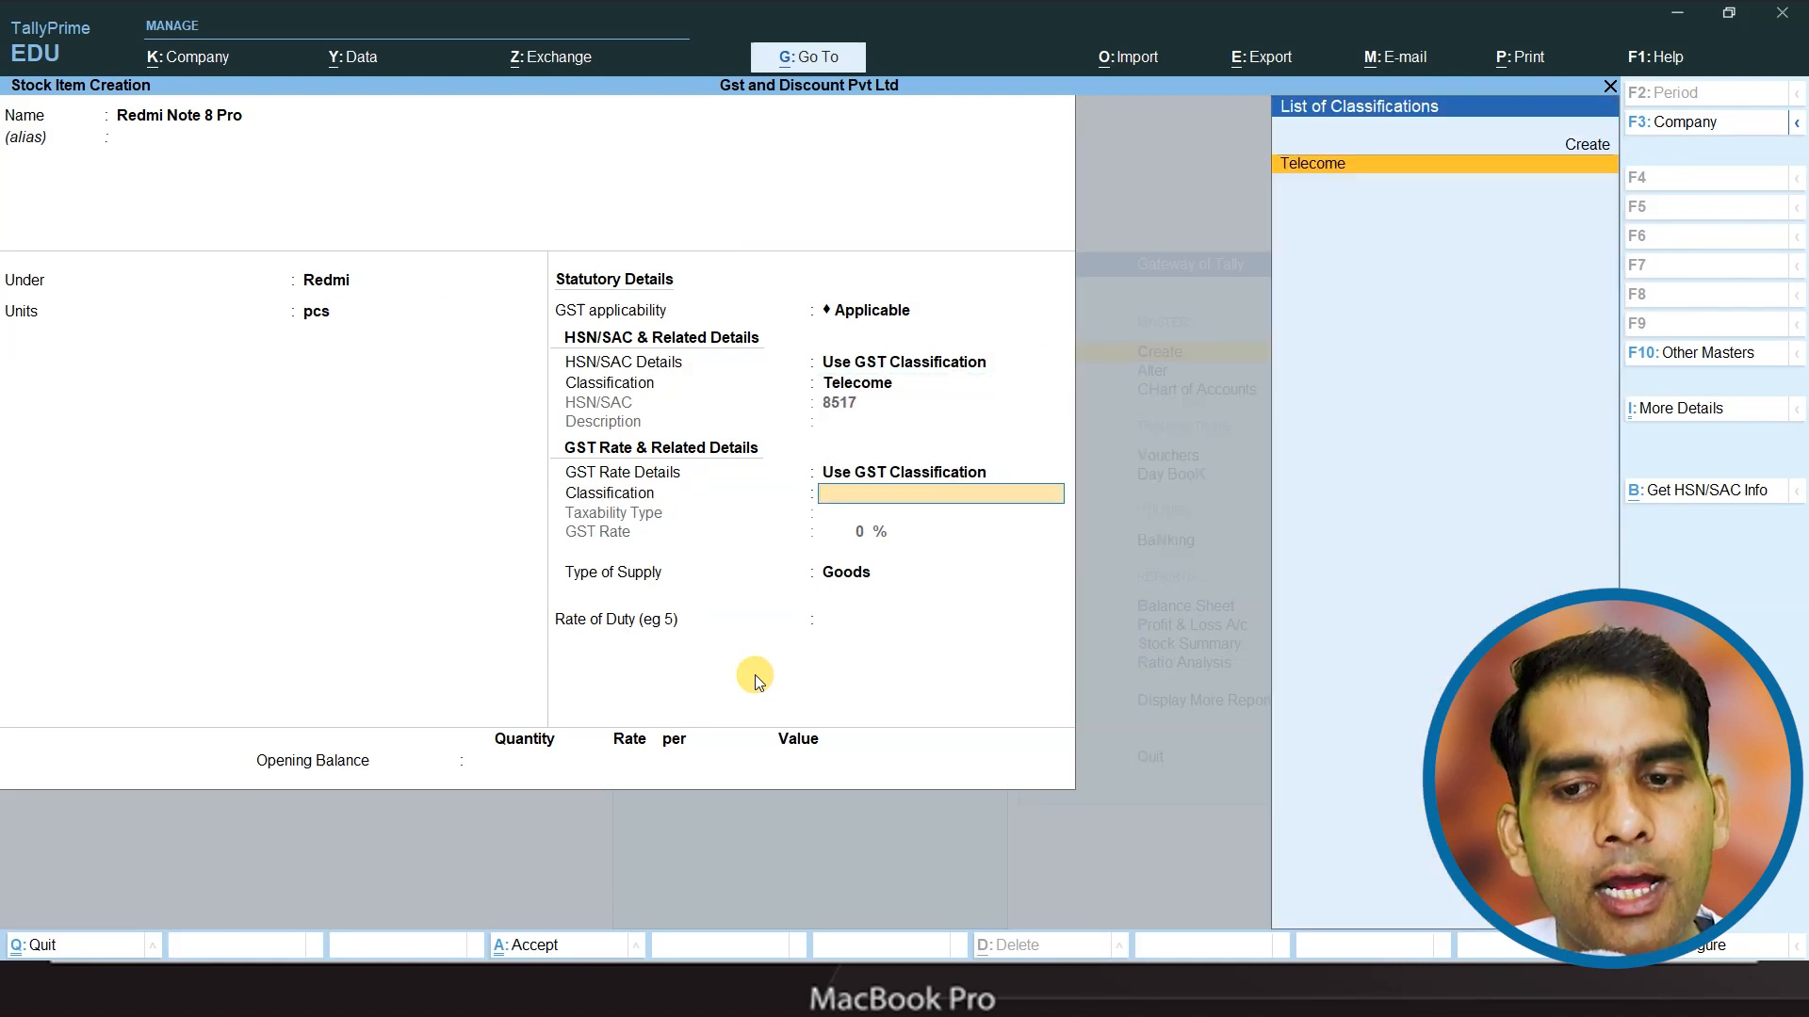
key(Return)
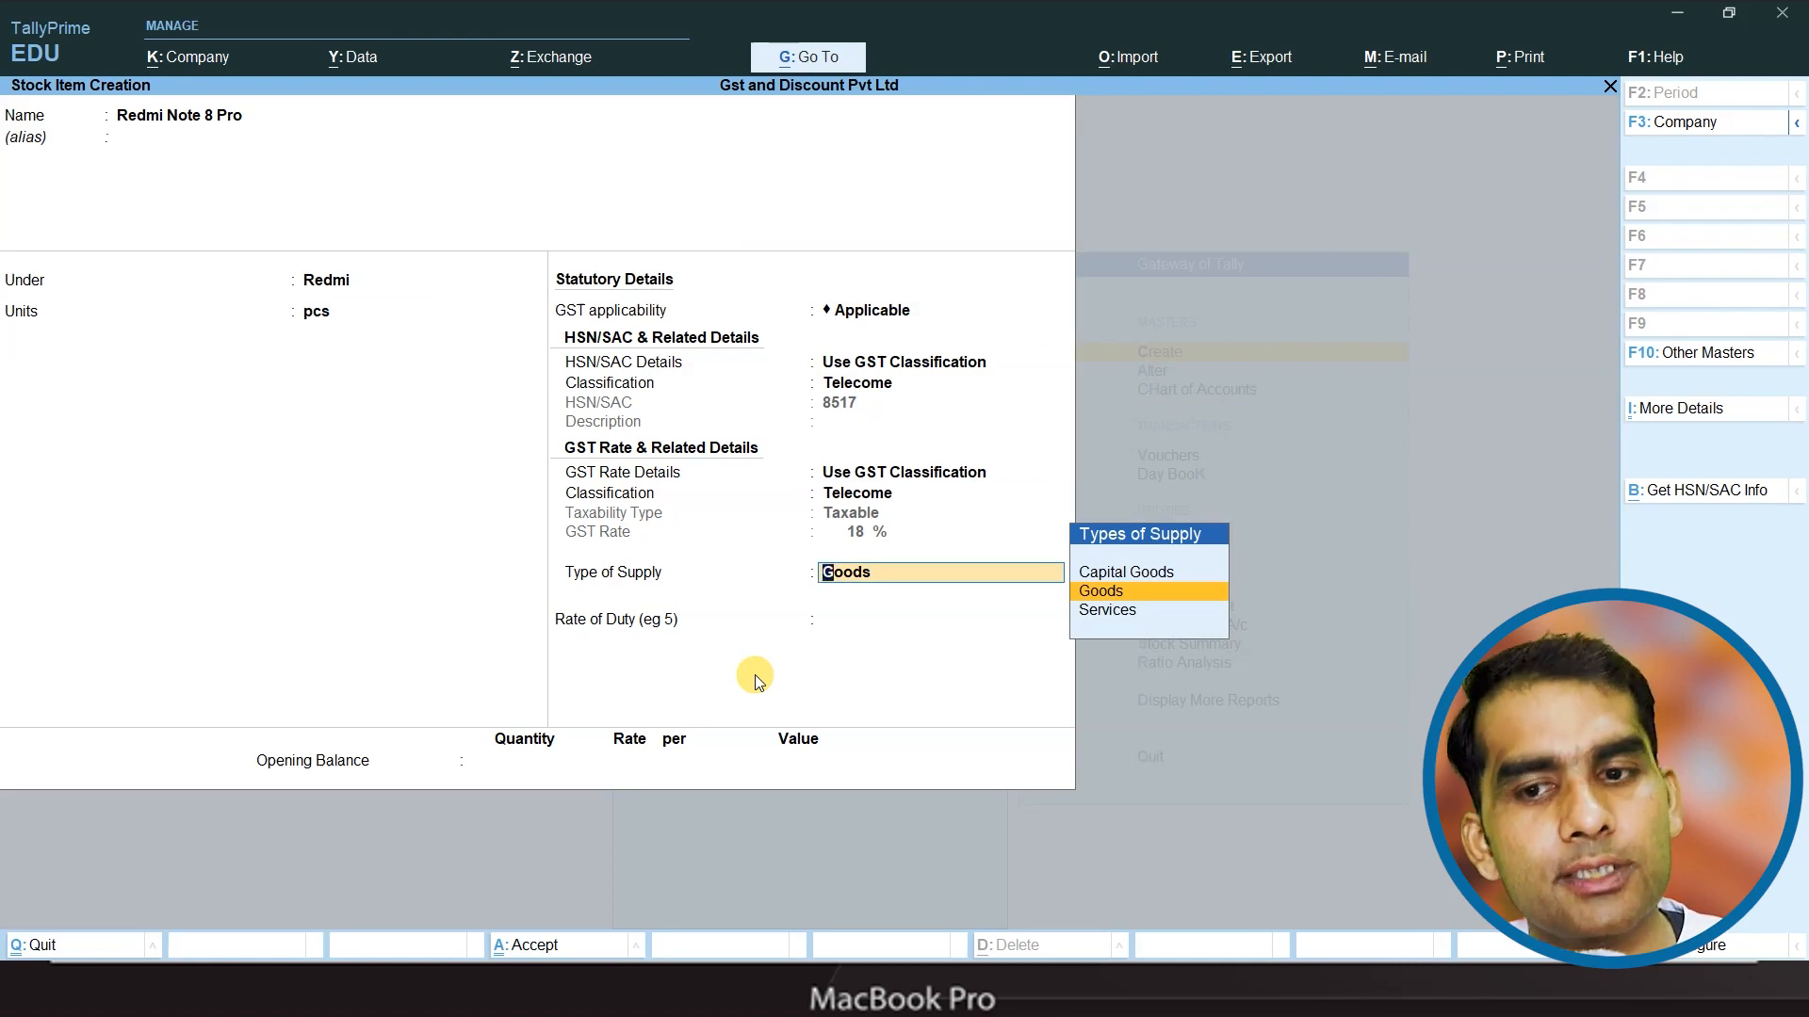
key(Return)
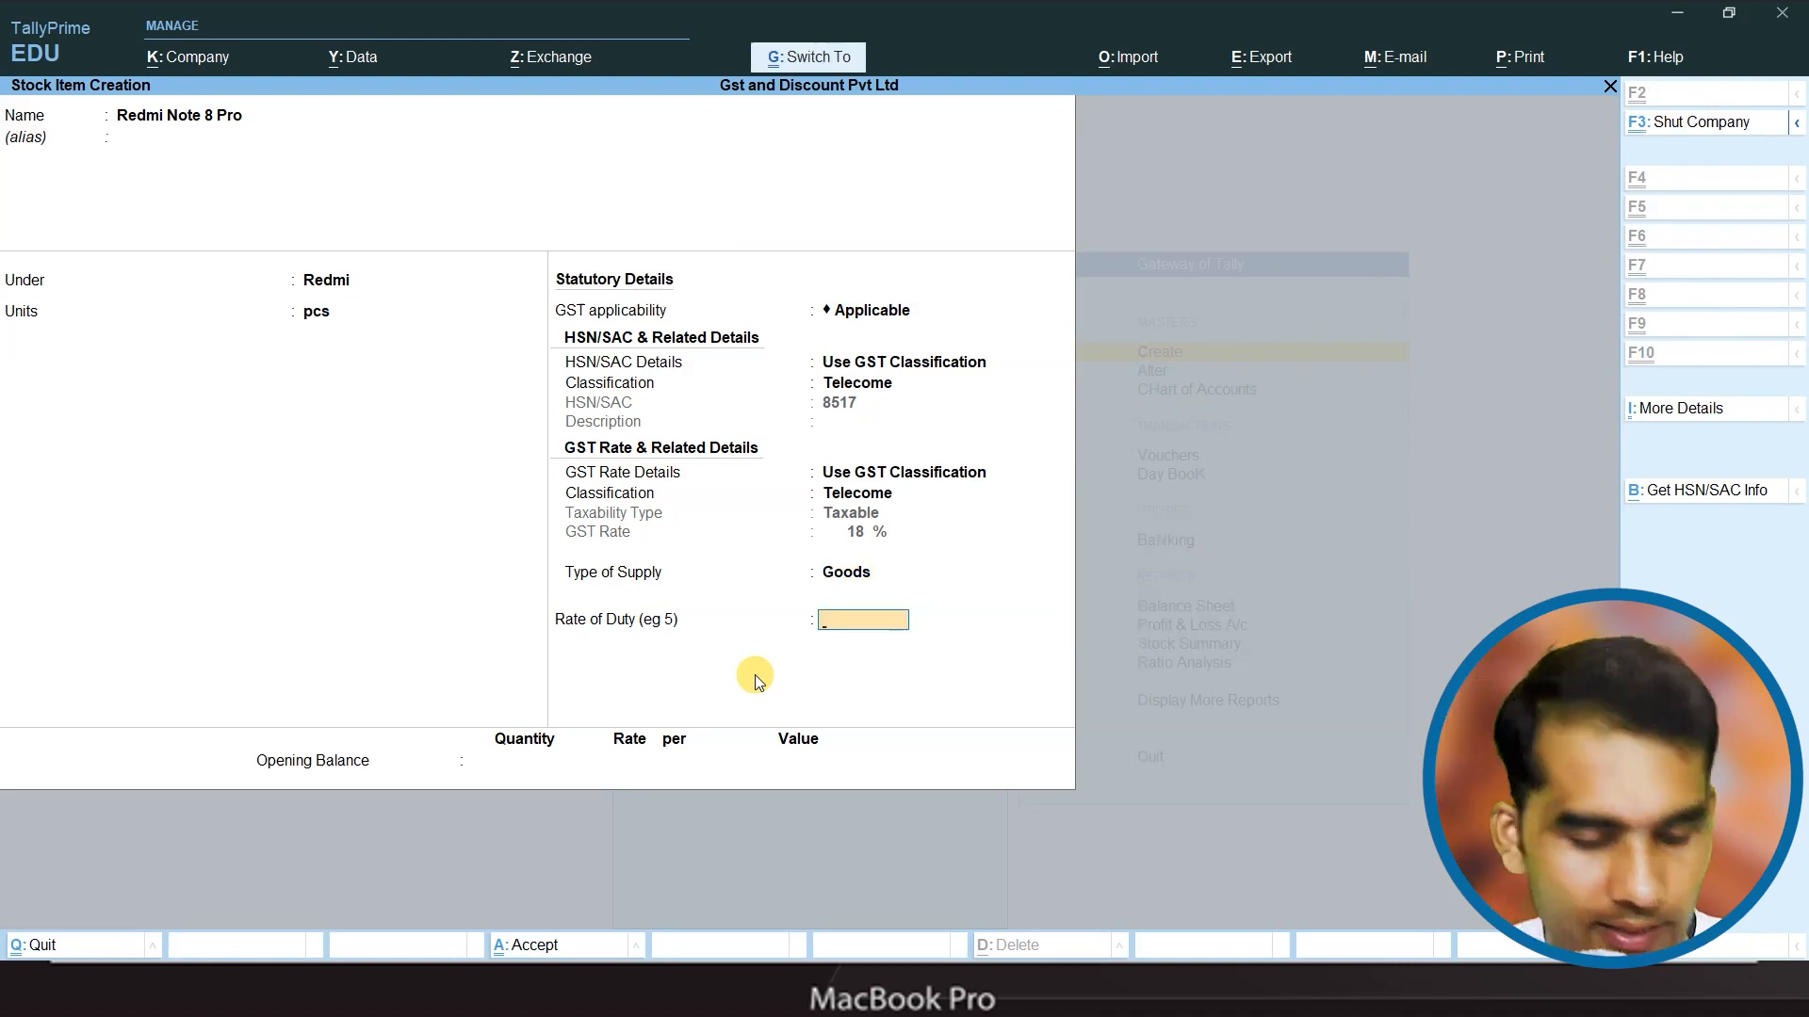
key(ctrl+a)
- Name the new stock item Redmi Note 9
text(Re)
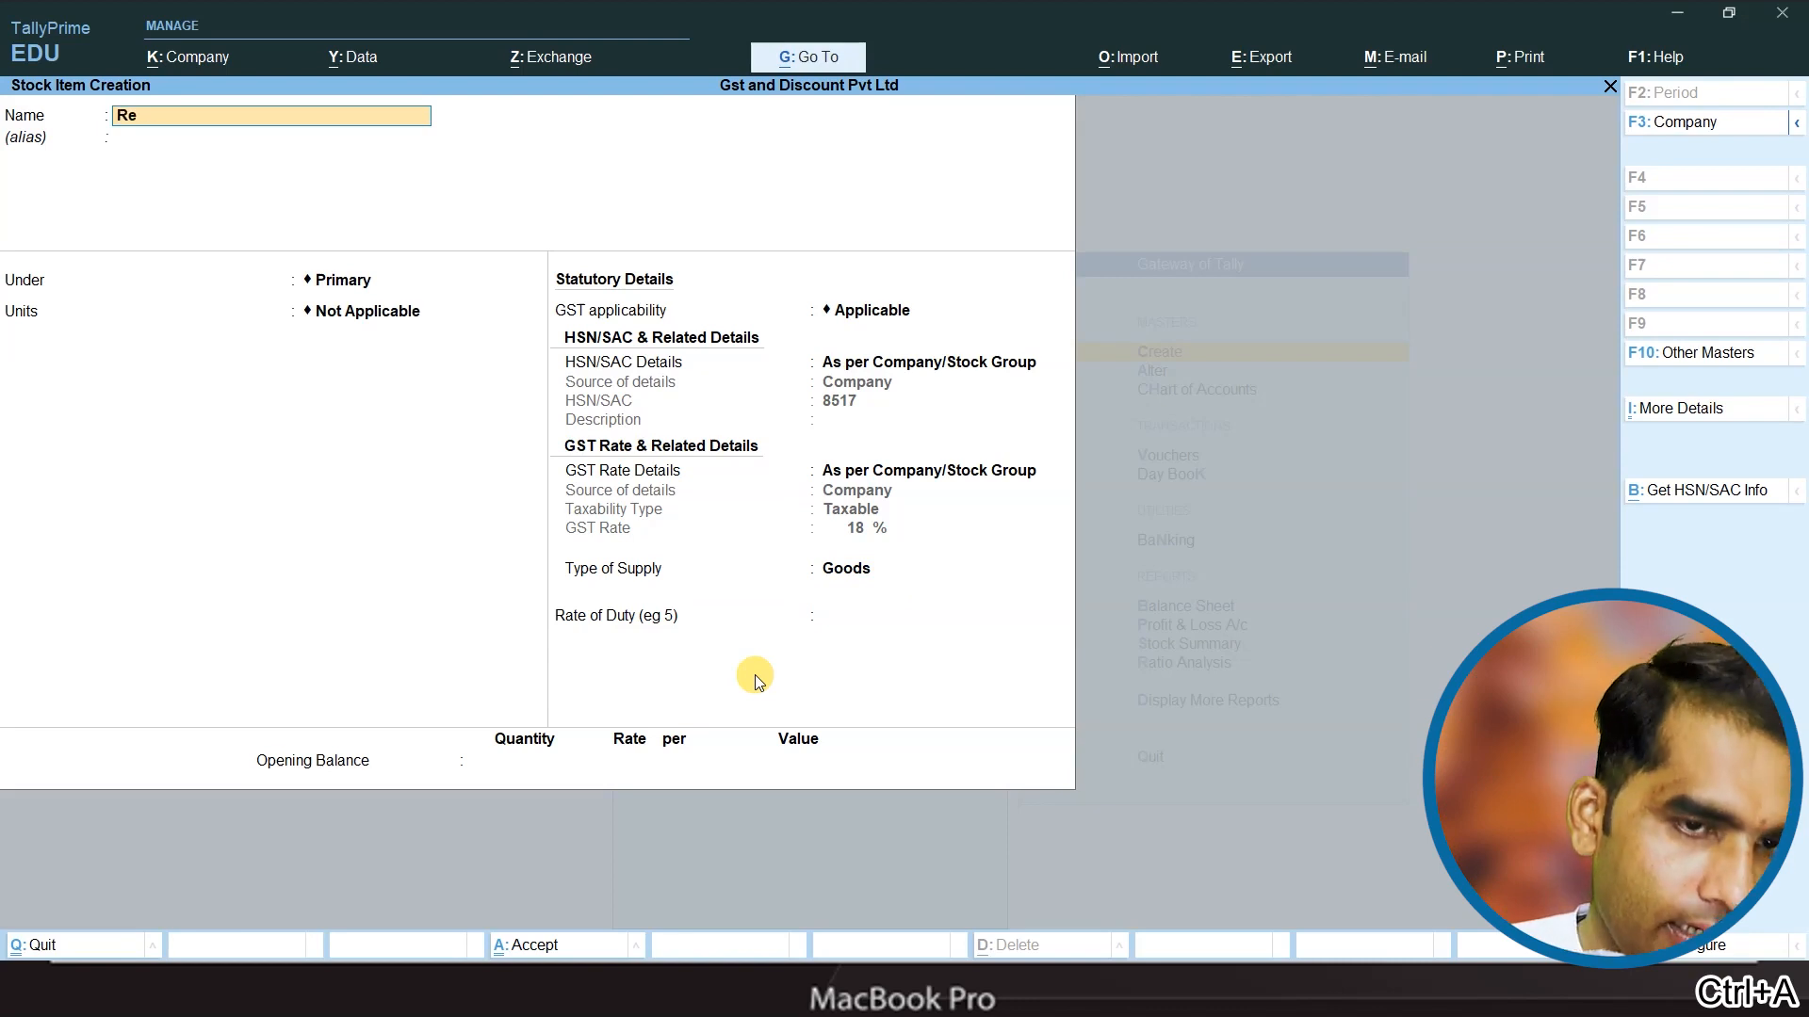
text(dmi Note)
key(BackSpace)
key(BackSpace)
key(BackSpace)
key(BackSpace)
text(Note)
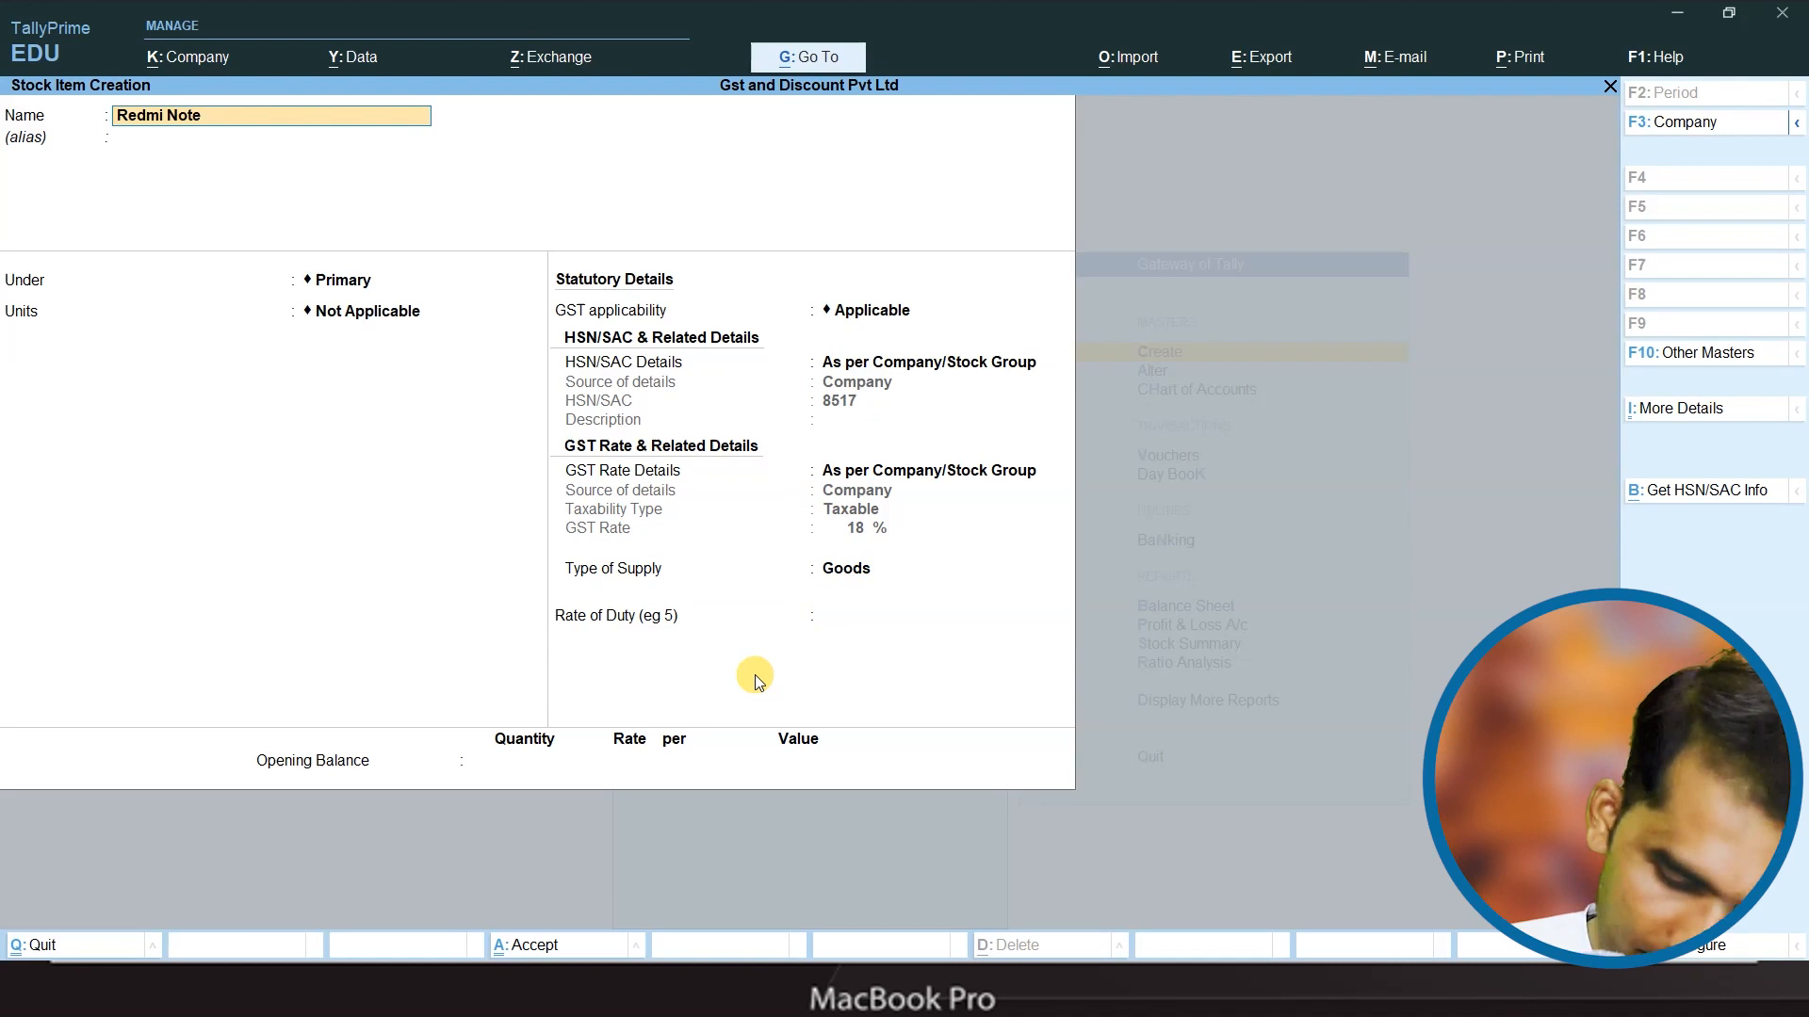
text( 9)
- Place Redmi Note 9 under the Redmi group with pcs as its unit, and save it with the default GST details
key(Return)
key(Down)
key(Return)
key(Down)
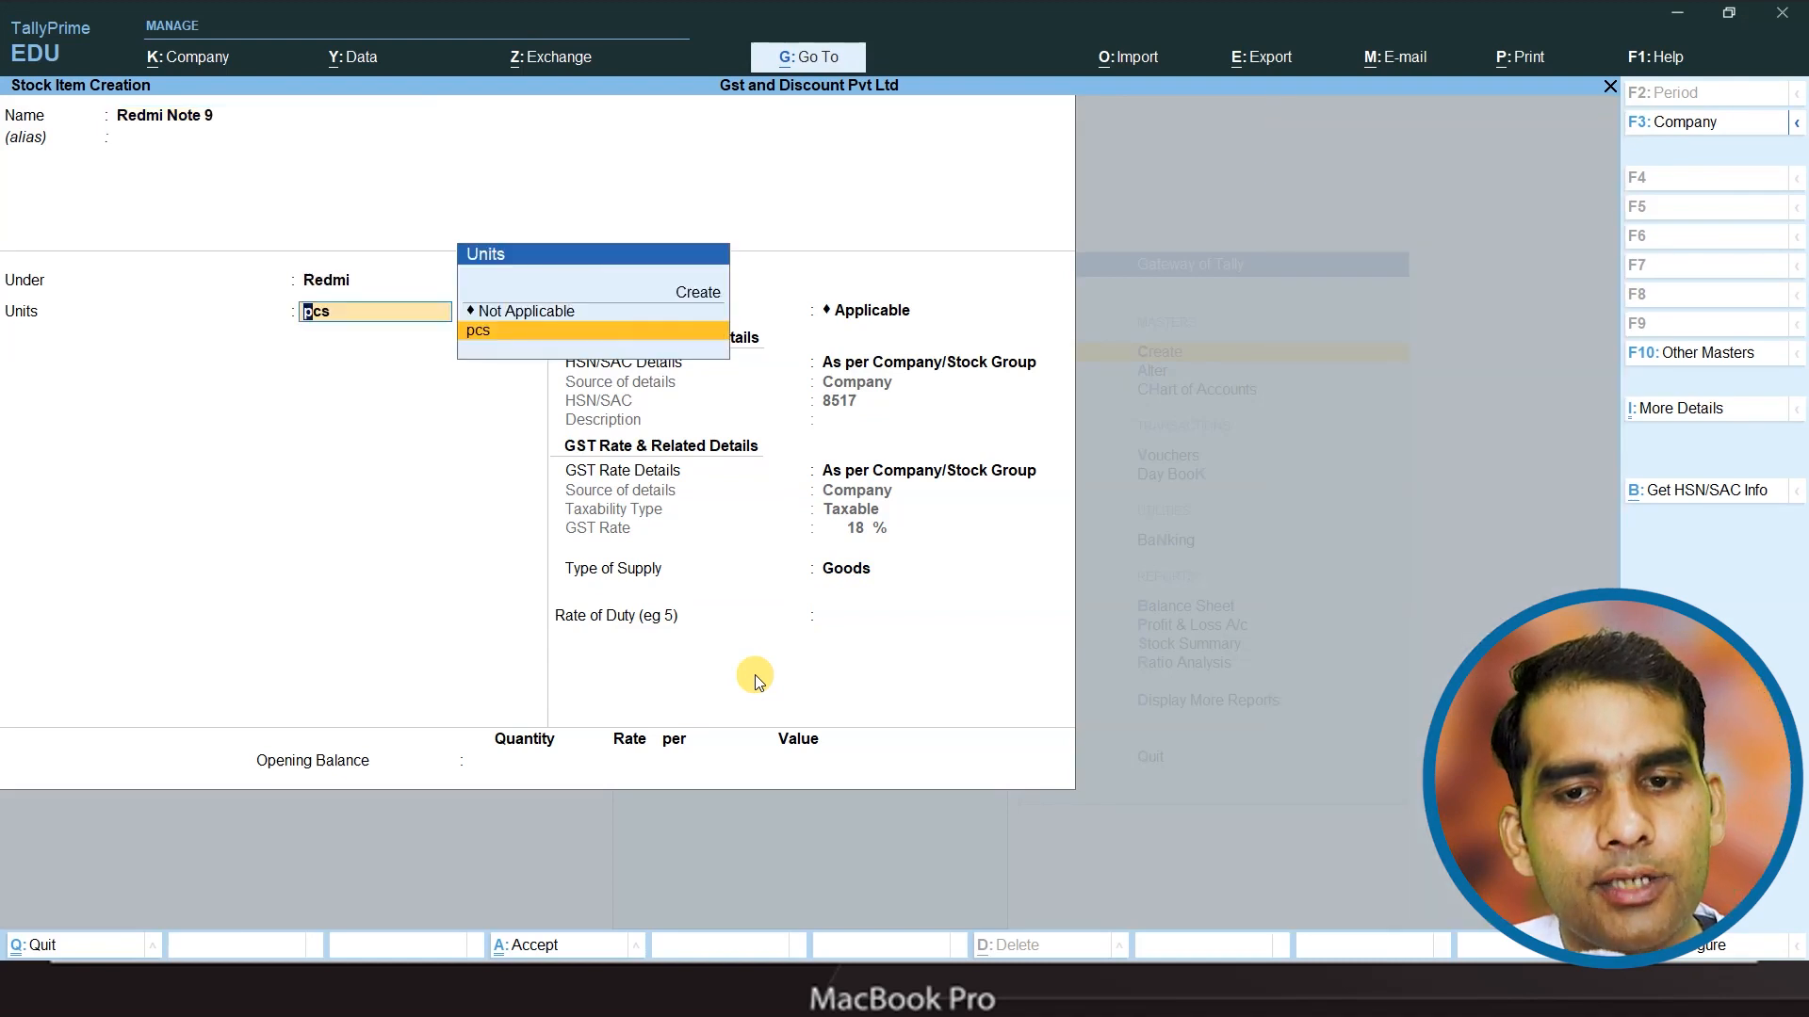
key(Return)
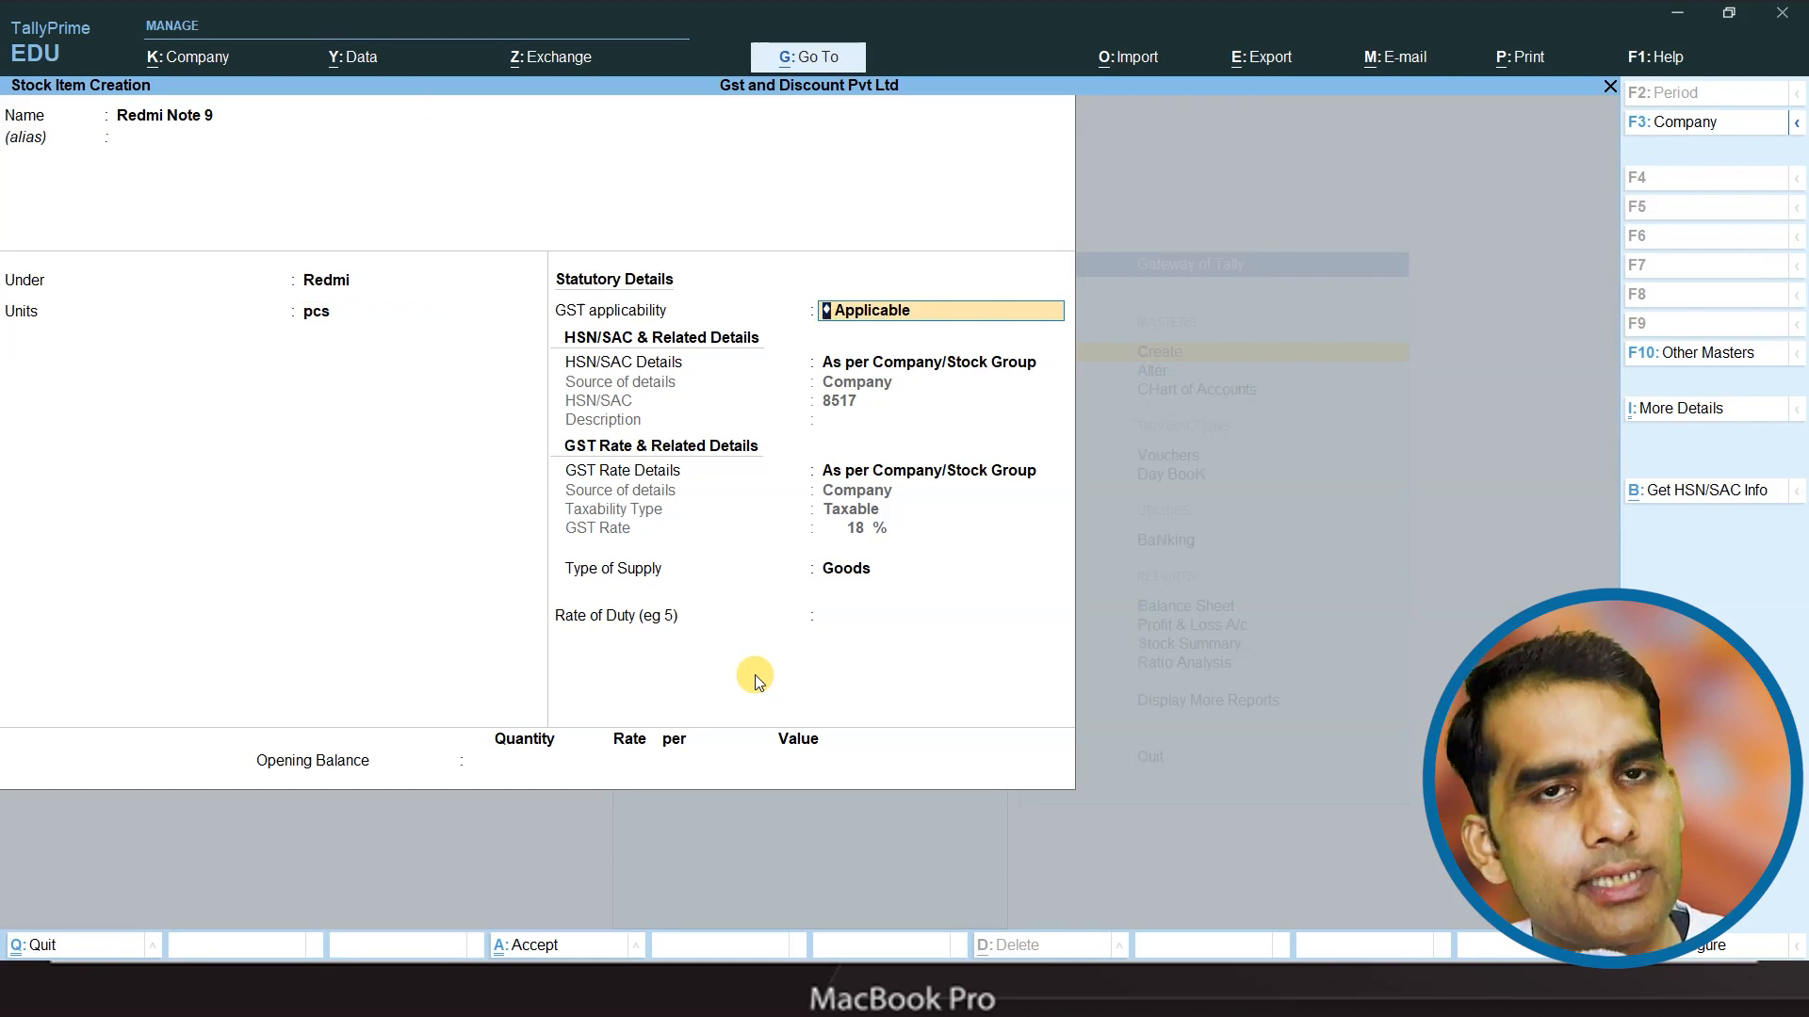
key(ctrl+a)
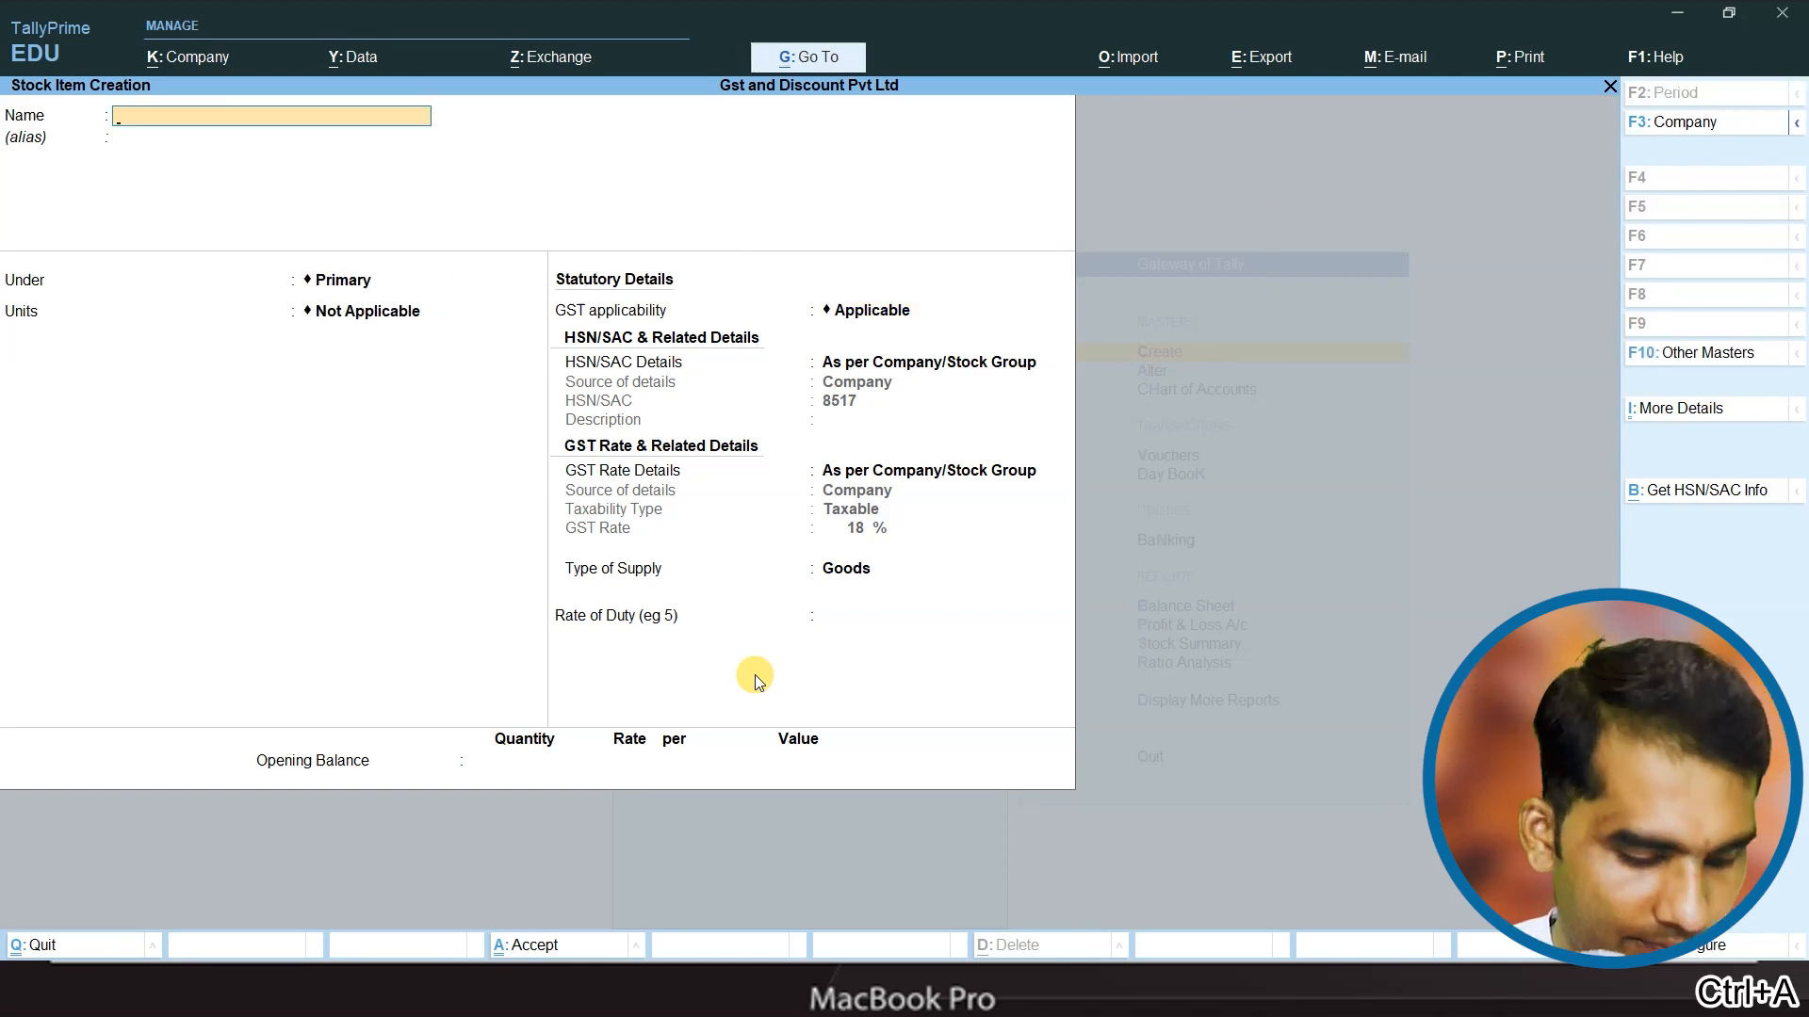
- Create the stock item Redmi Note 9 Pro under the Redmi group with pcs as its unit, keeping the default GST details
text(Redmi Note)
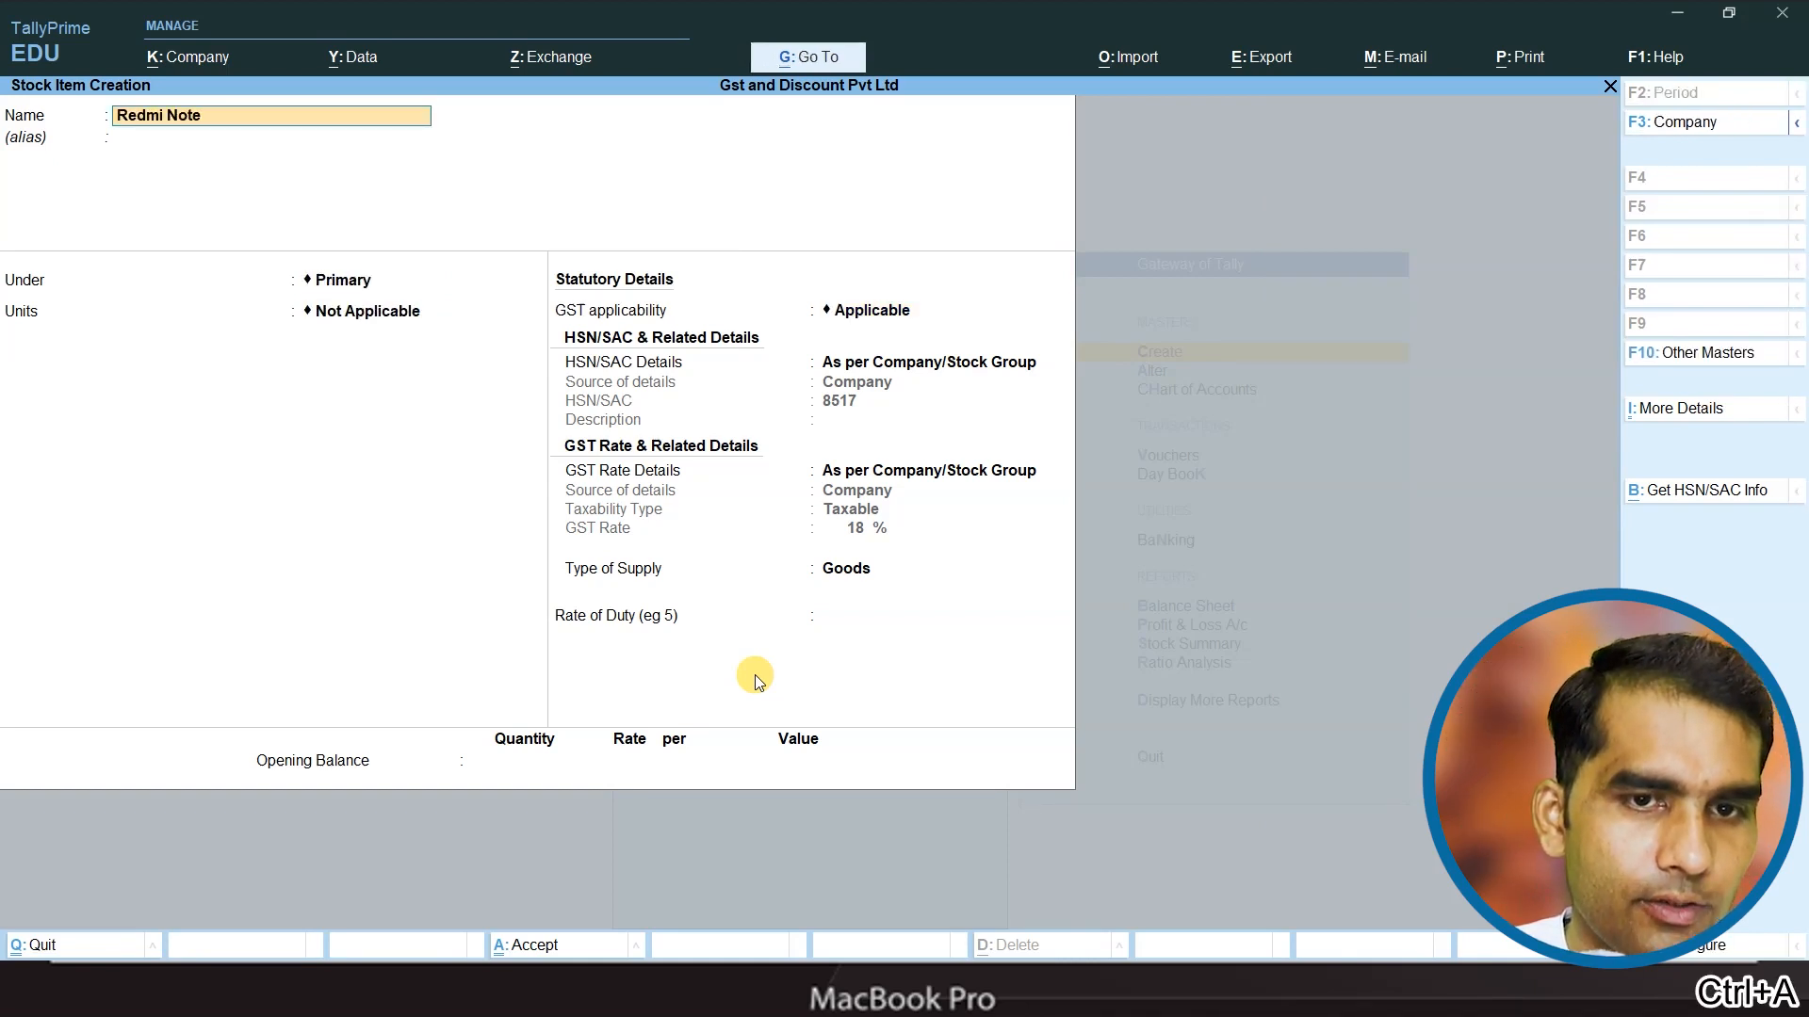
text( 9 Pro)
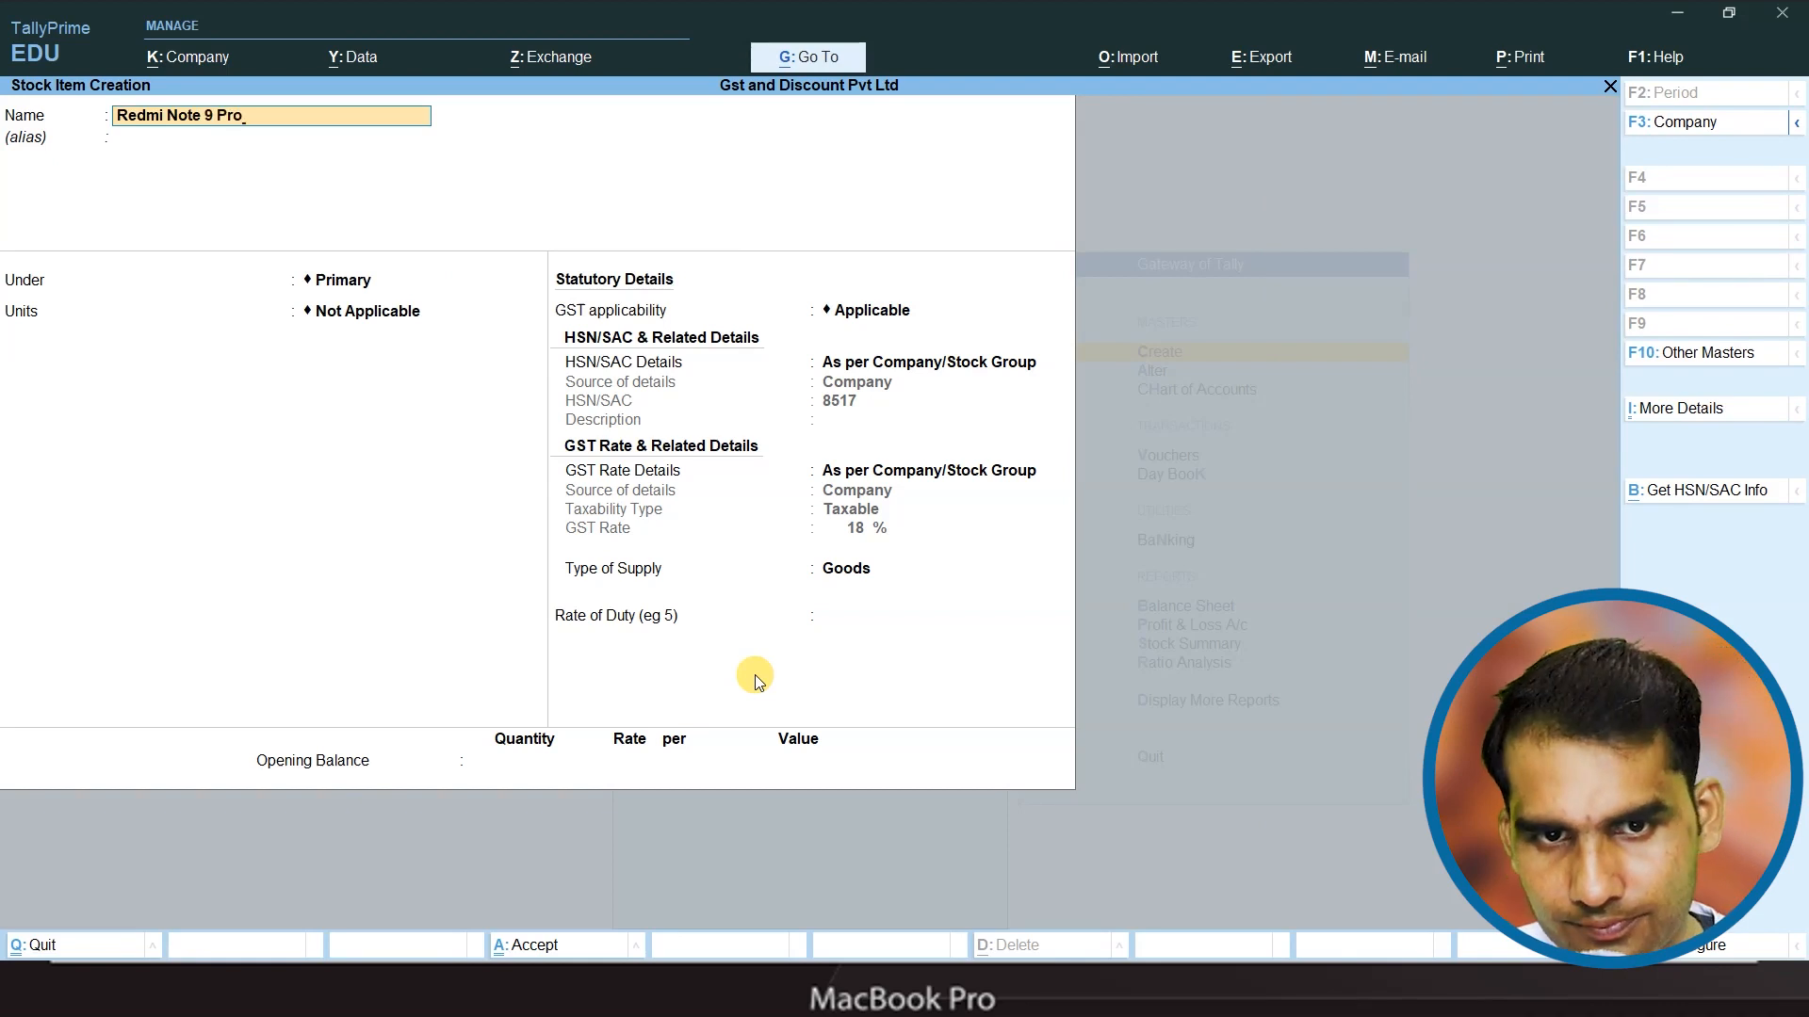
key(Return)
key(Return)
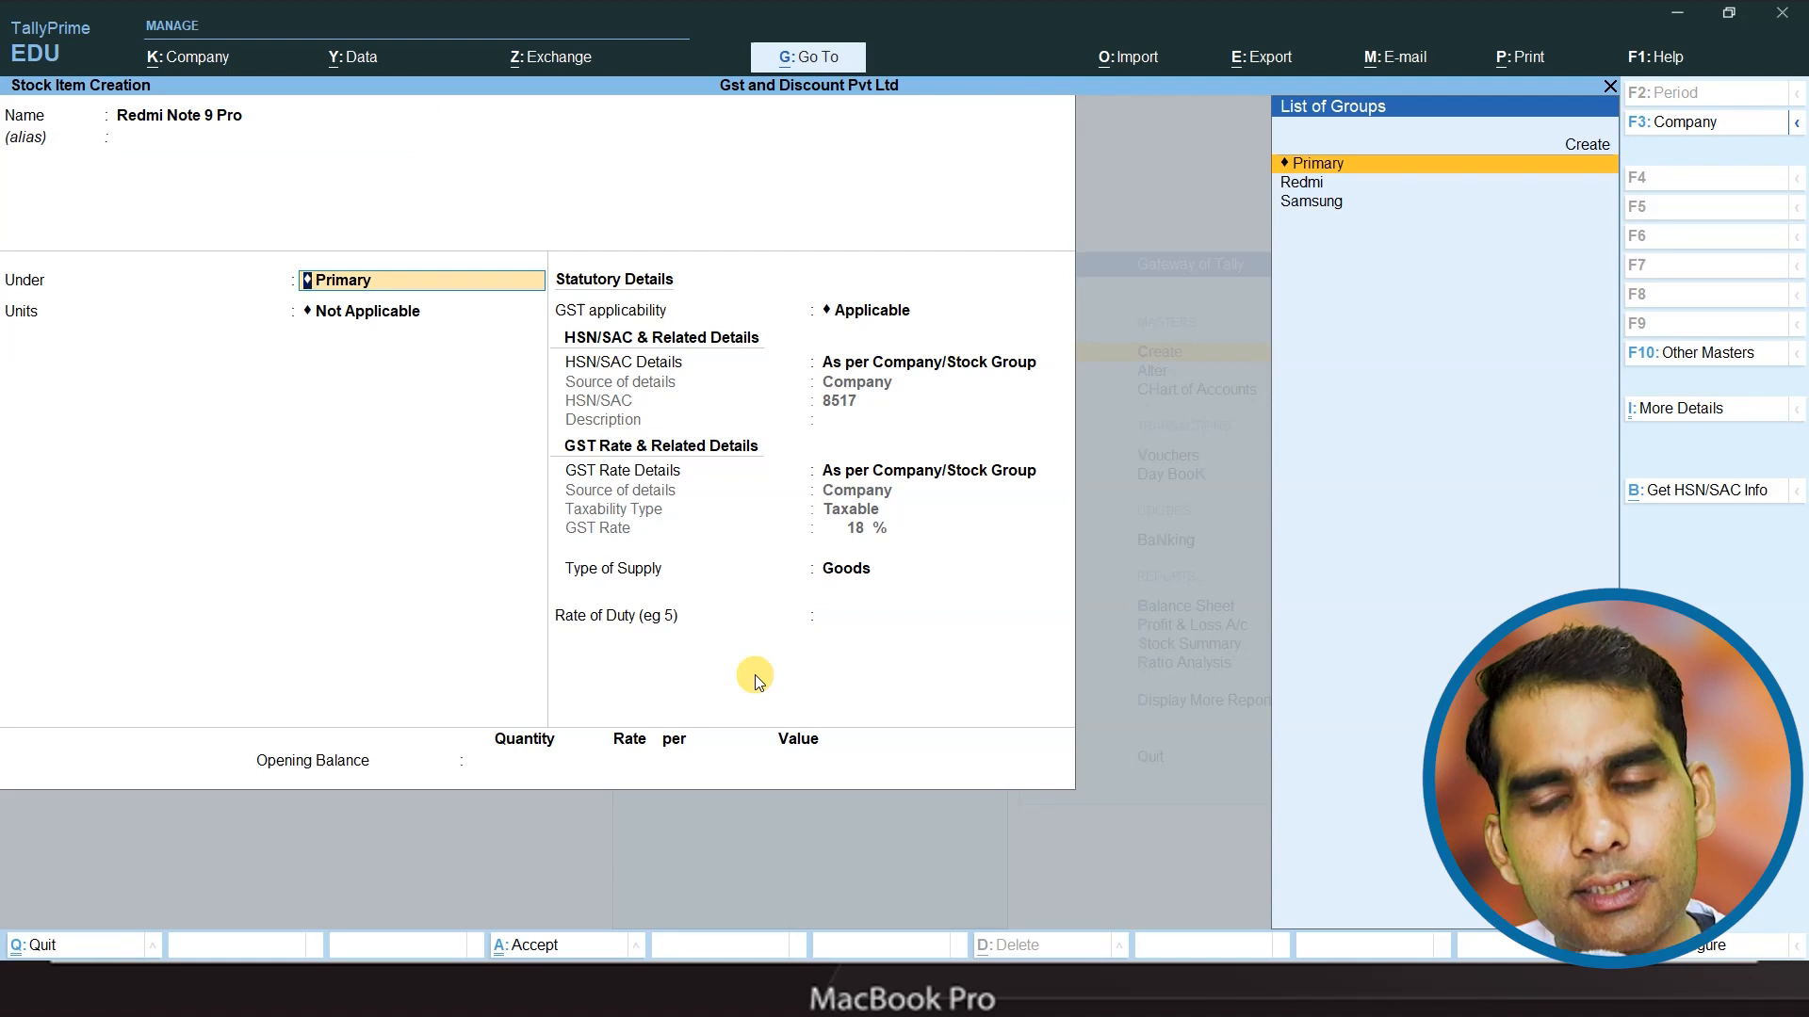
key(Down)
key(Return)
text(pcs)
key(Return)
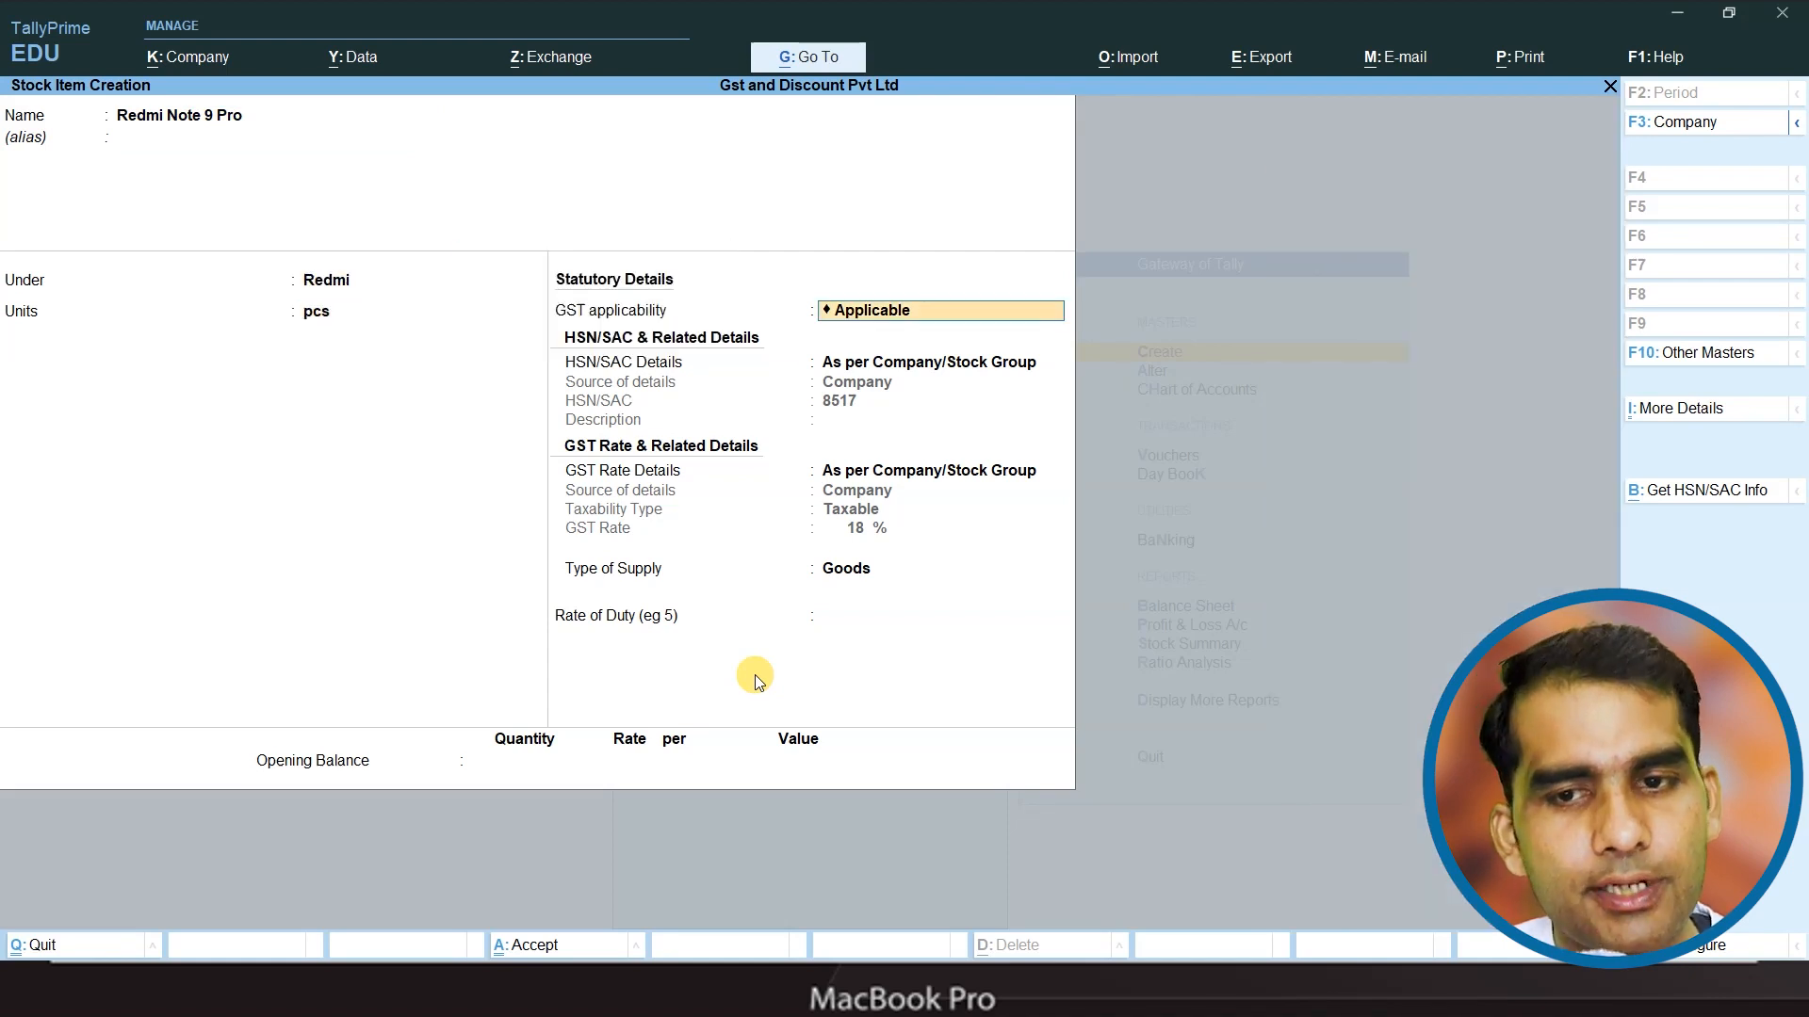
key(ctrl+a)
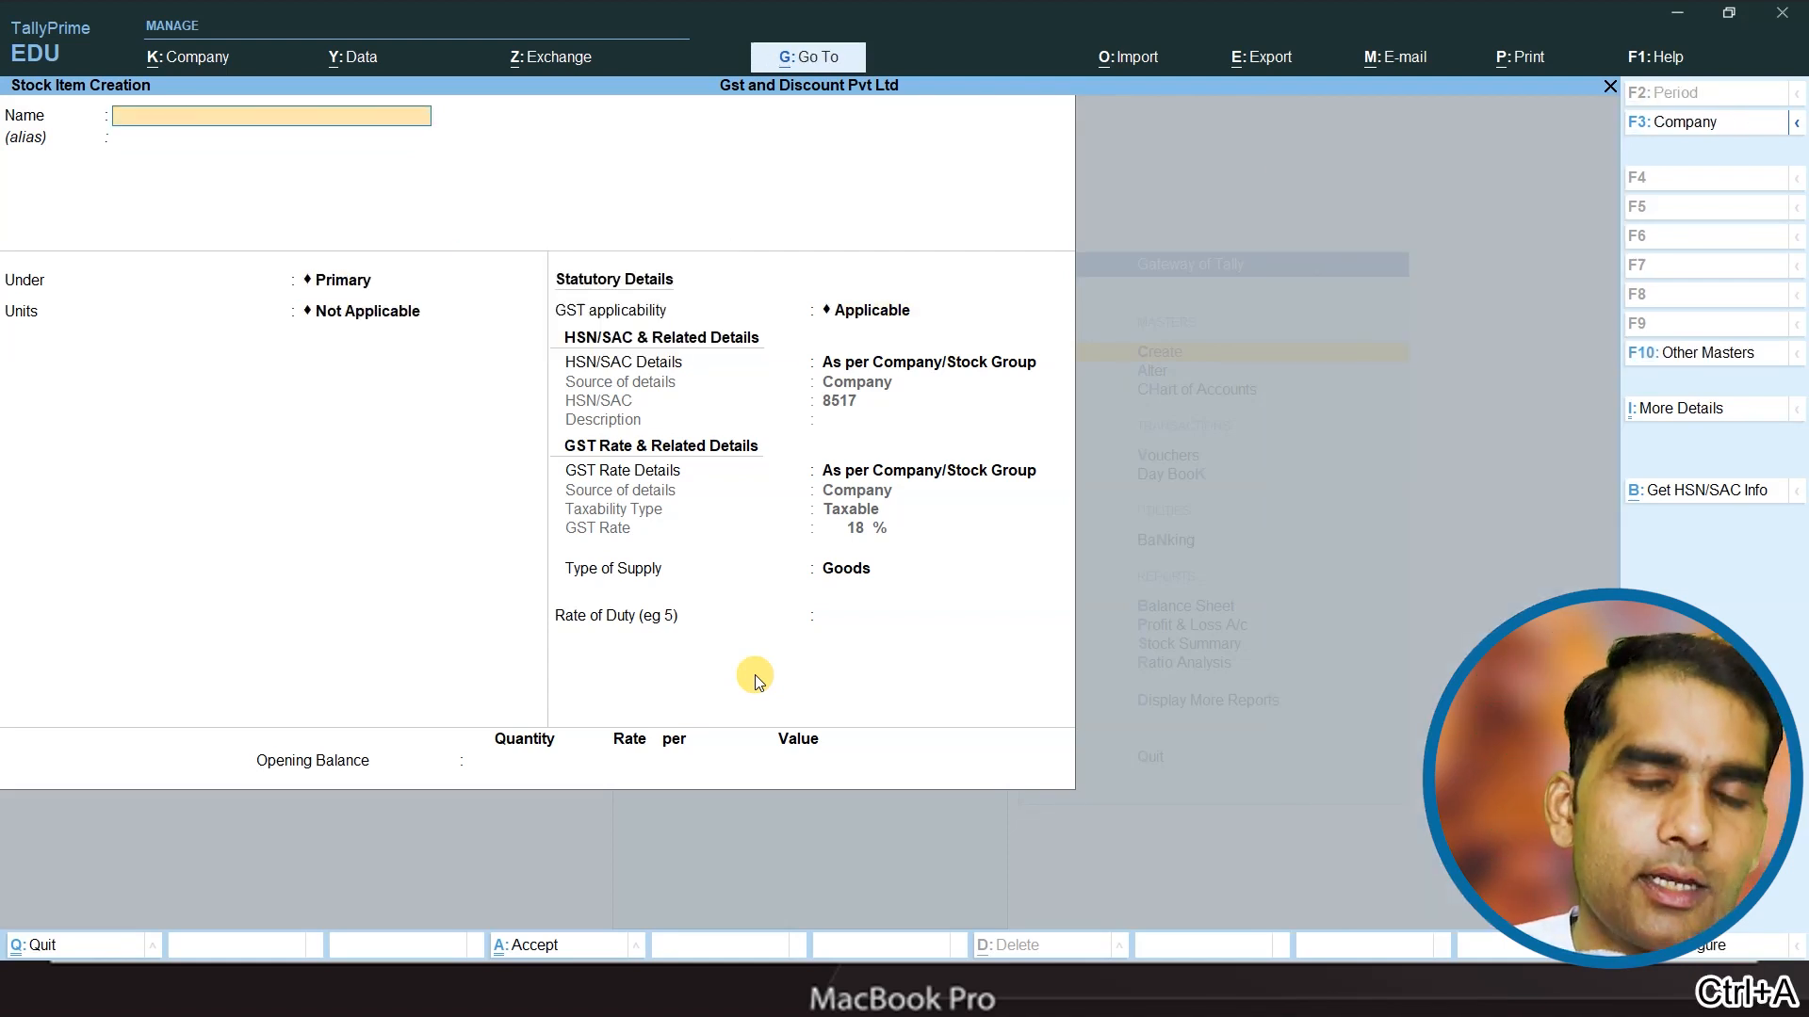
- Name the new stock item Galaxy F62
text(G)
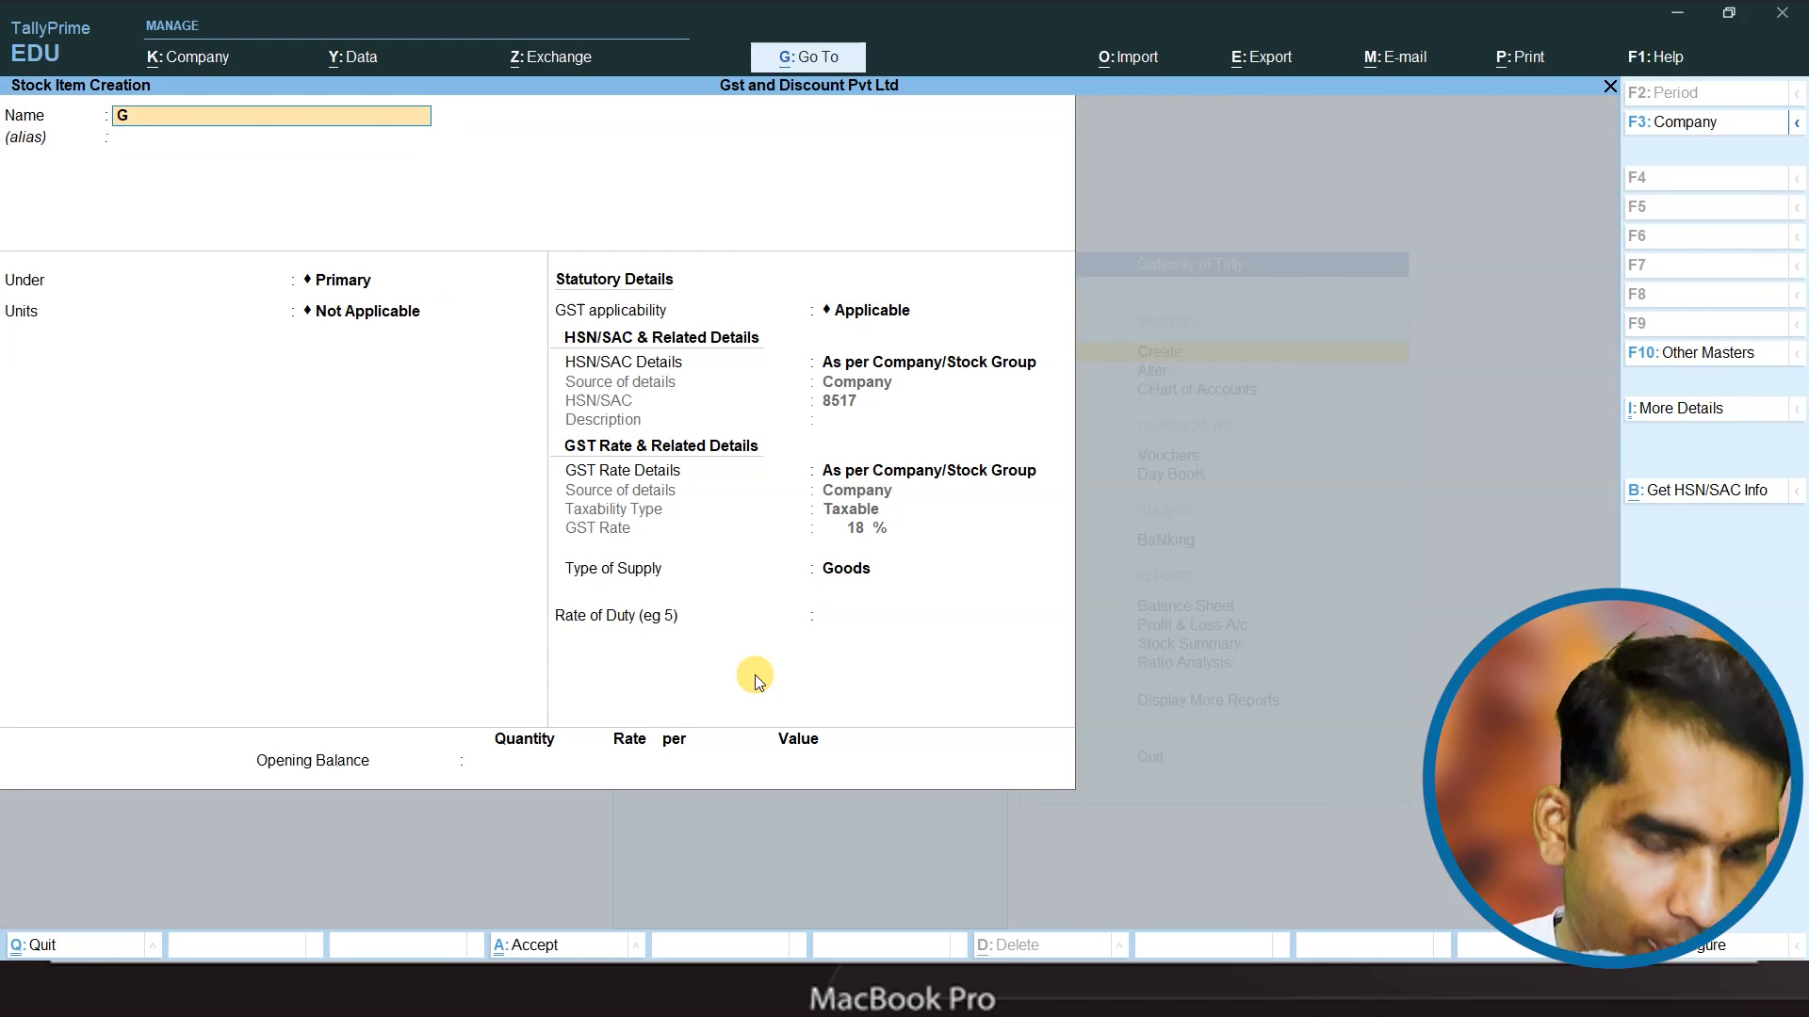
text(alaxty)
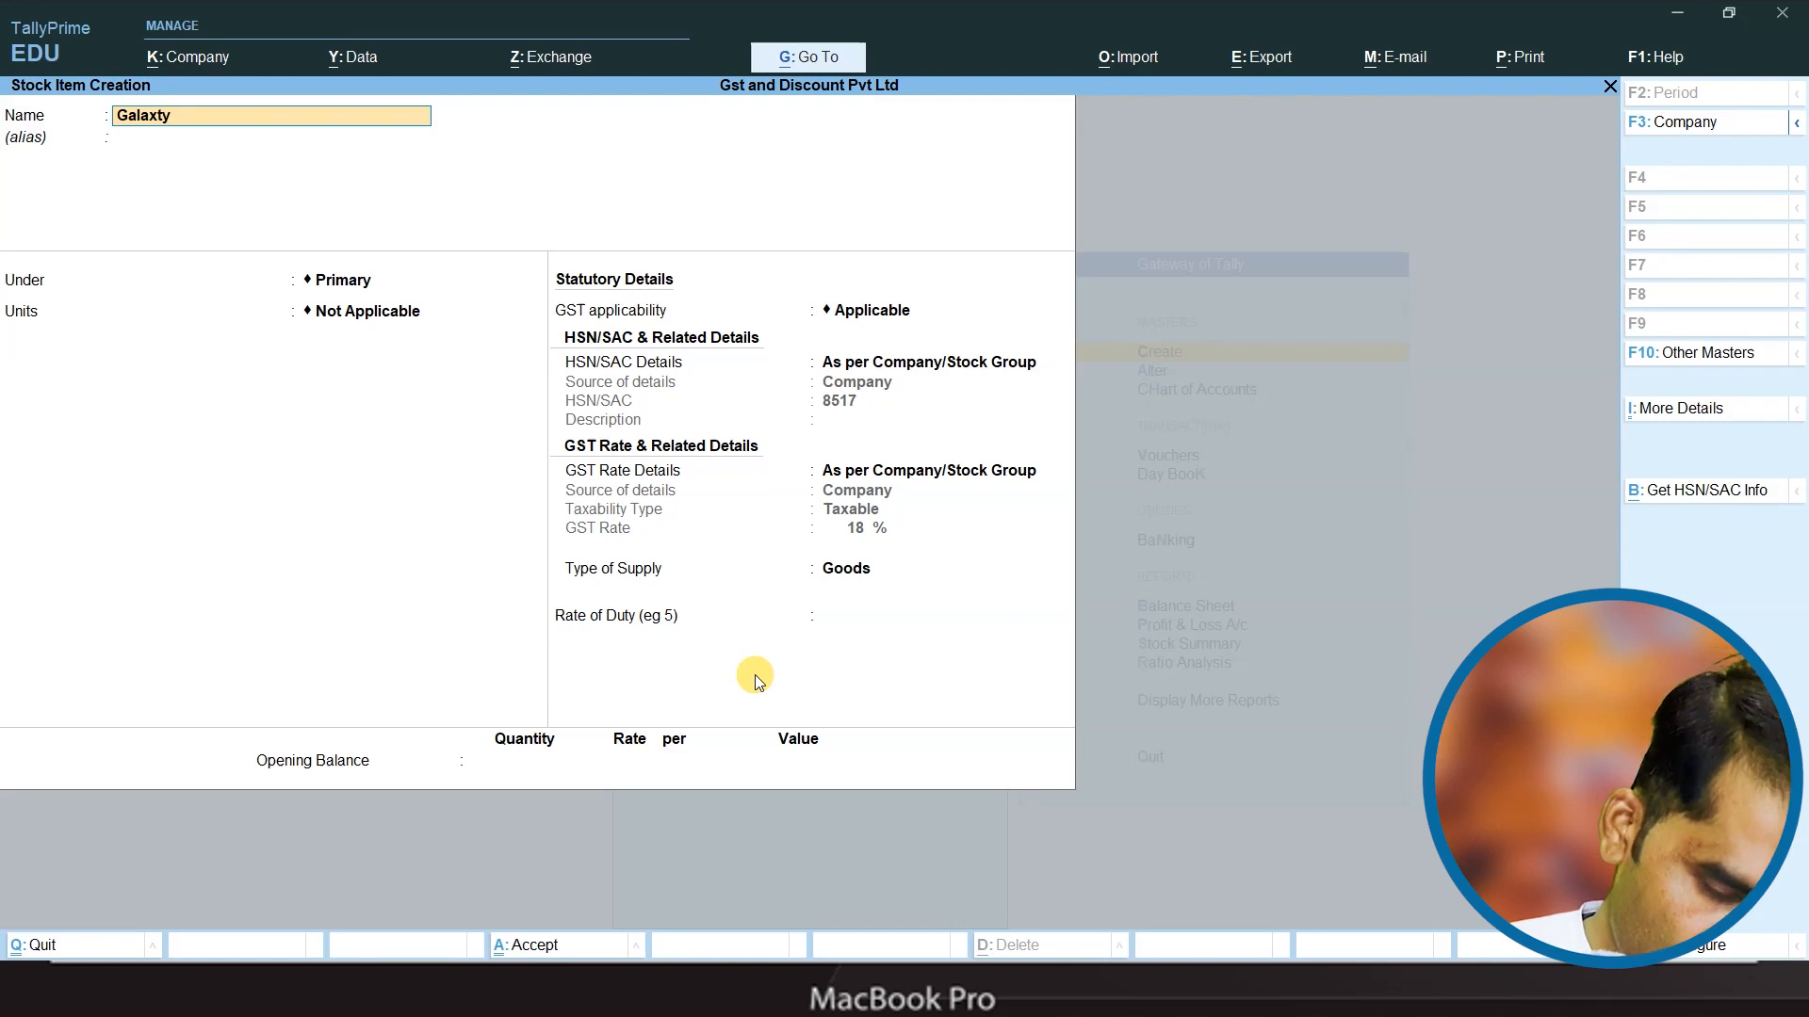
key(BackSpace)
key(BackSpace)
text(y )
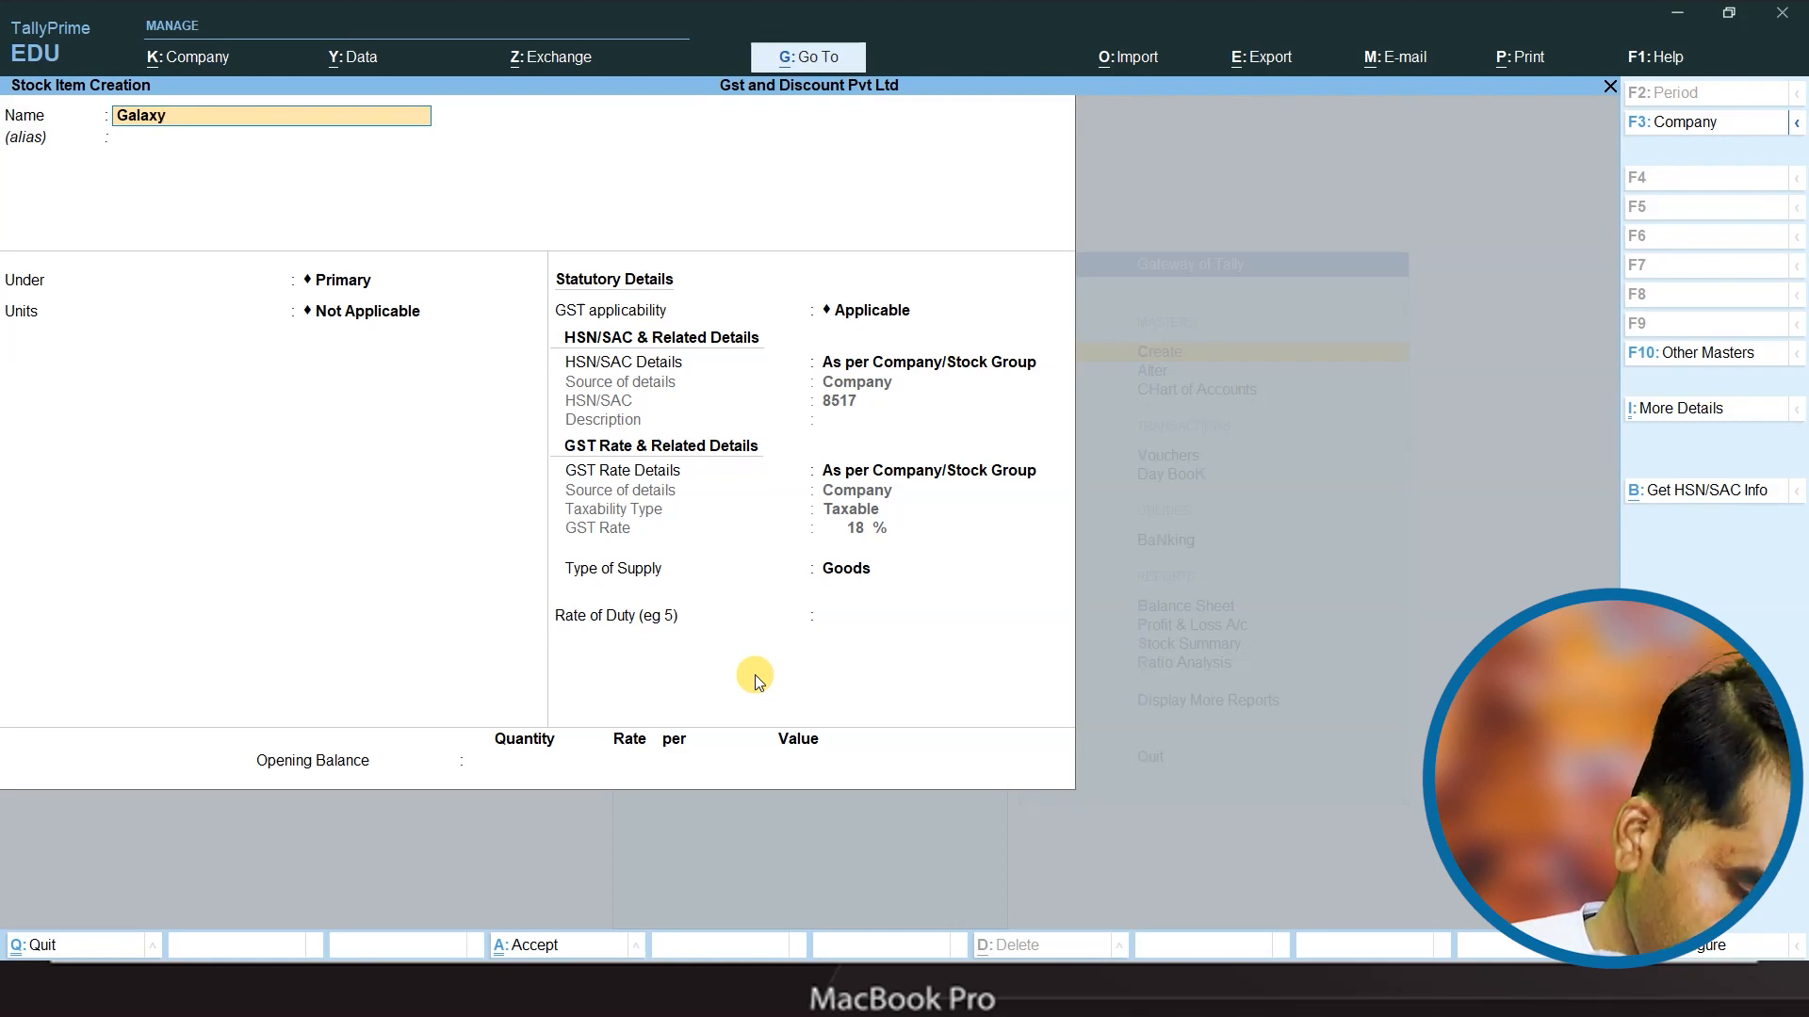
text(f)
key(BackSpace)
text(F6)
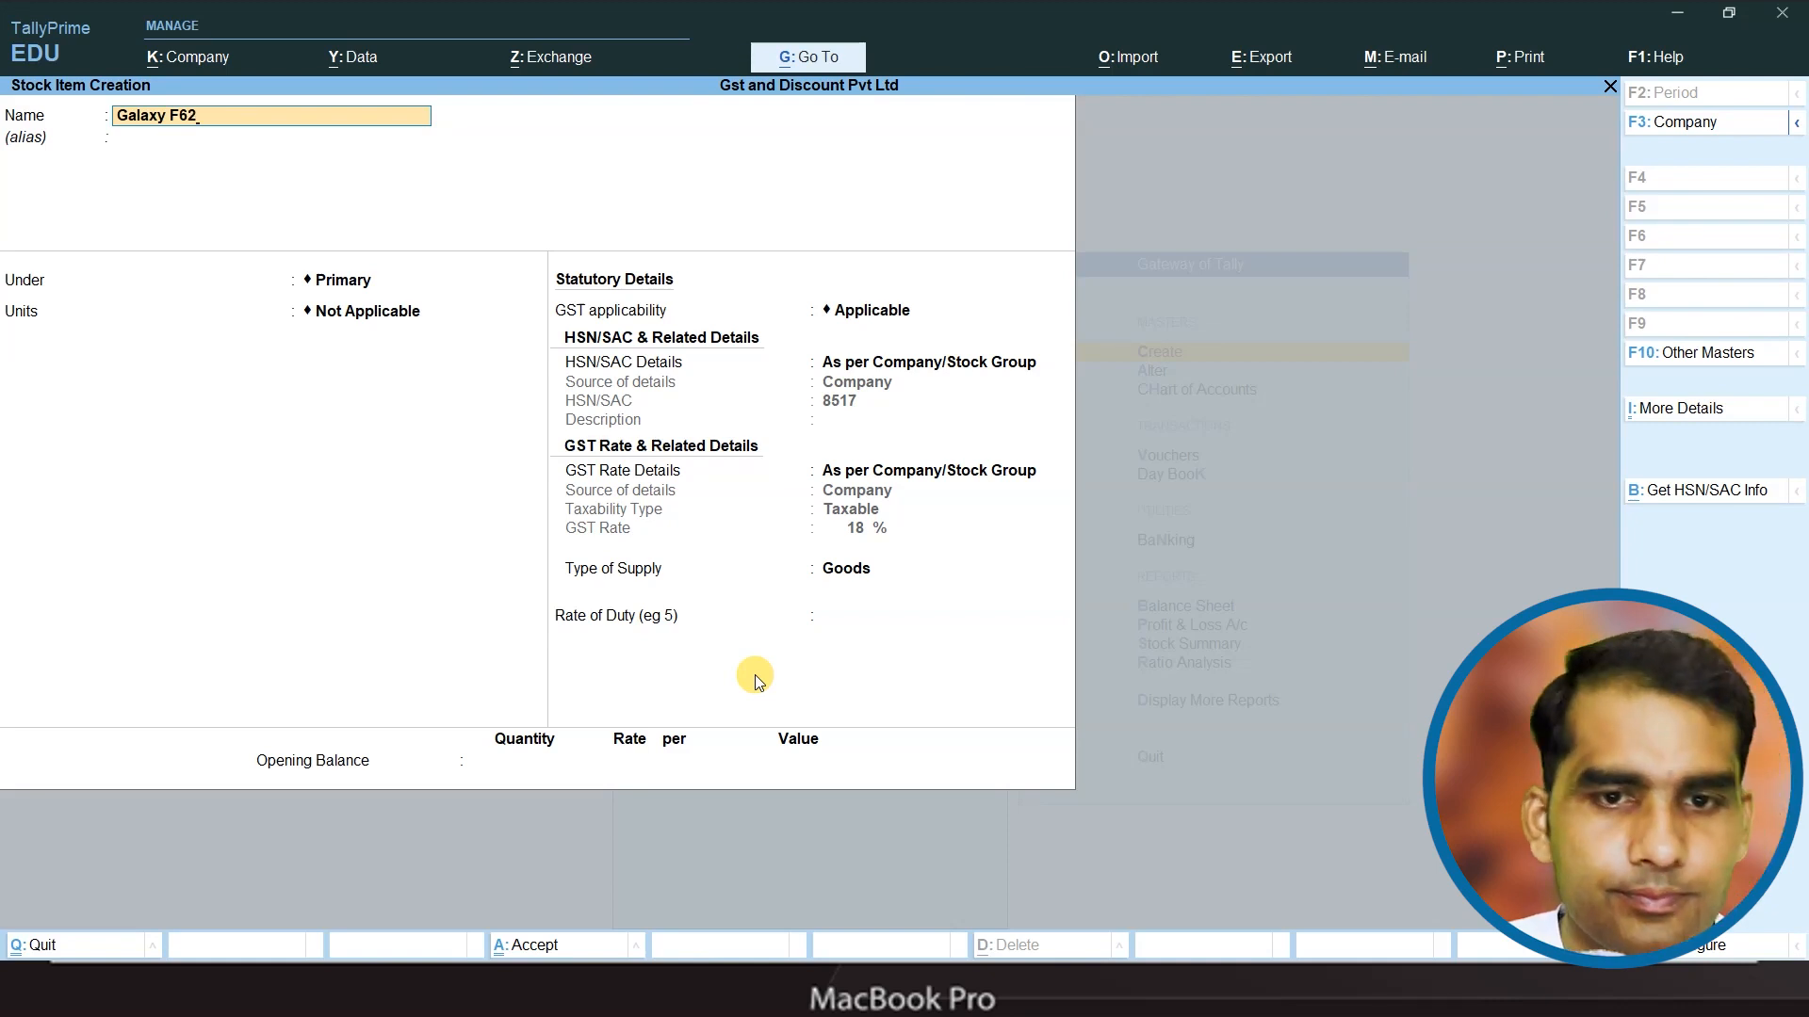
text(2)
- Place Galaxy F62 under the Samsung group with pcs as its unit, and save it with the default GST details
key(Return)
key(Down)
key(Down)
key(Return)
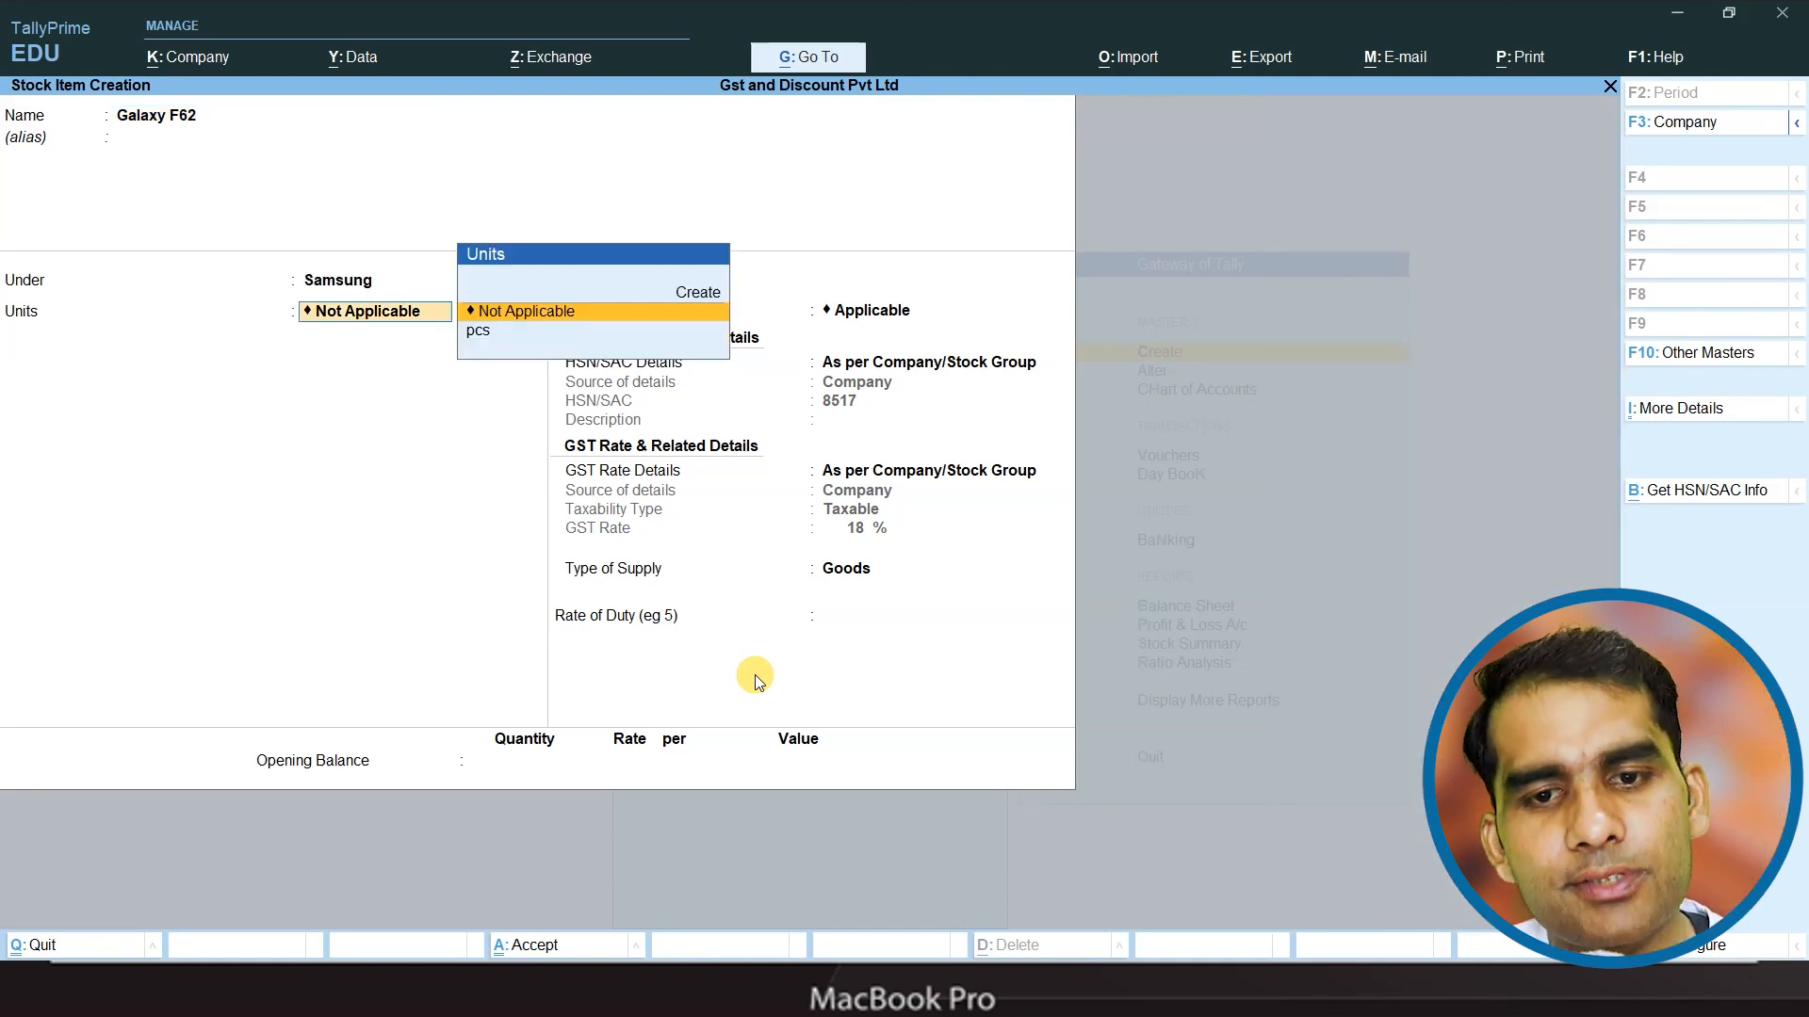
key(Down)
key(Return)
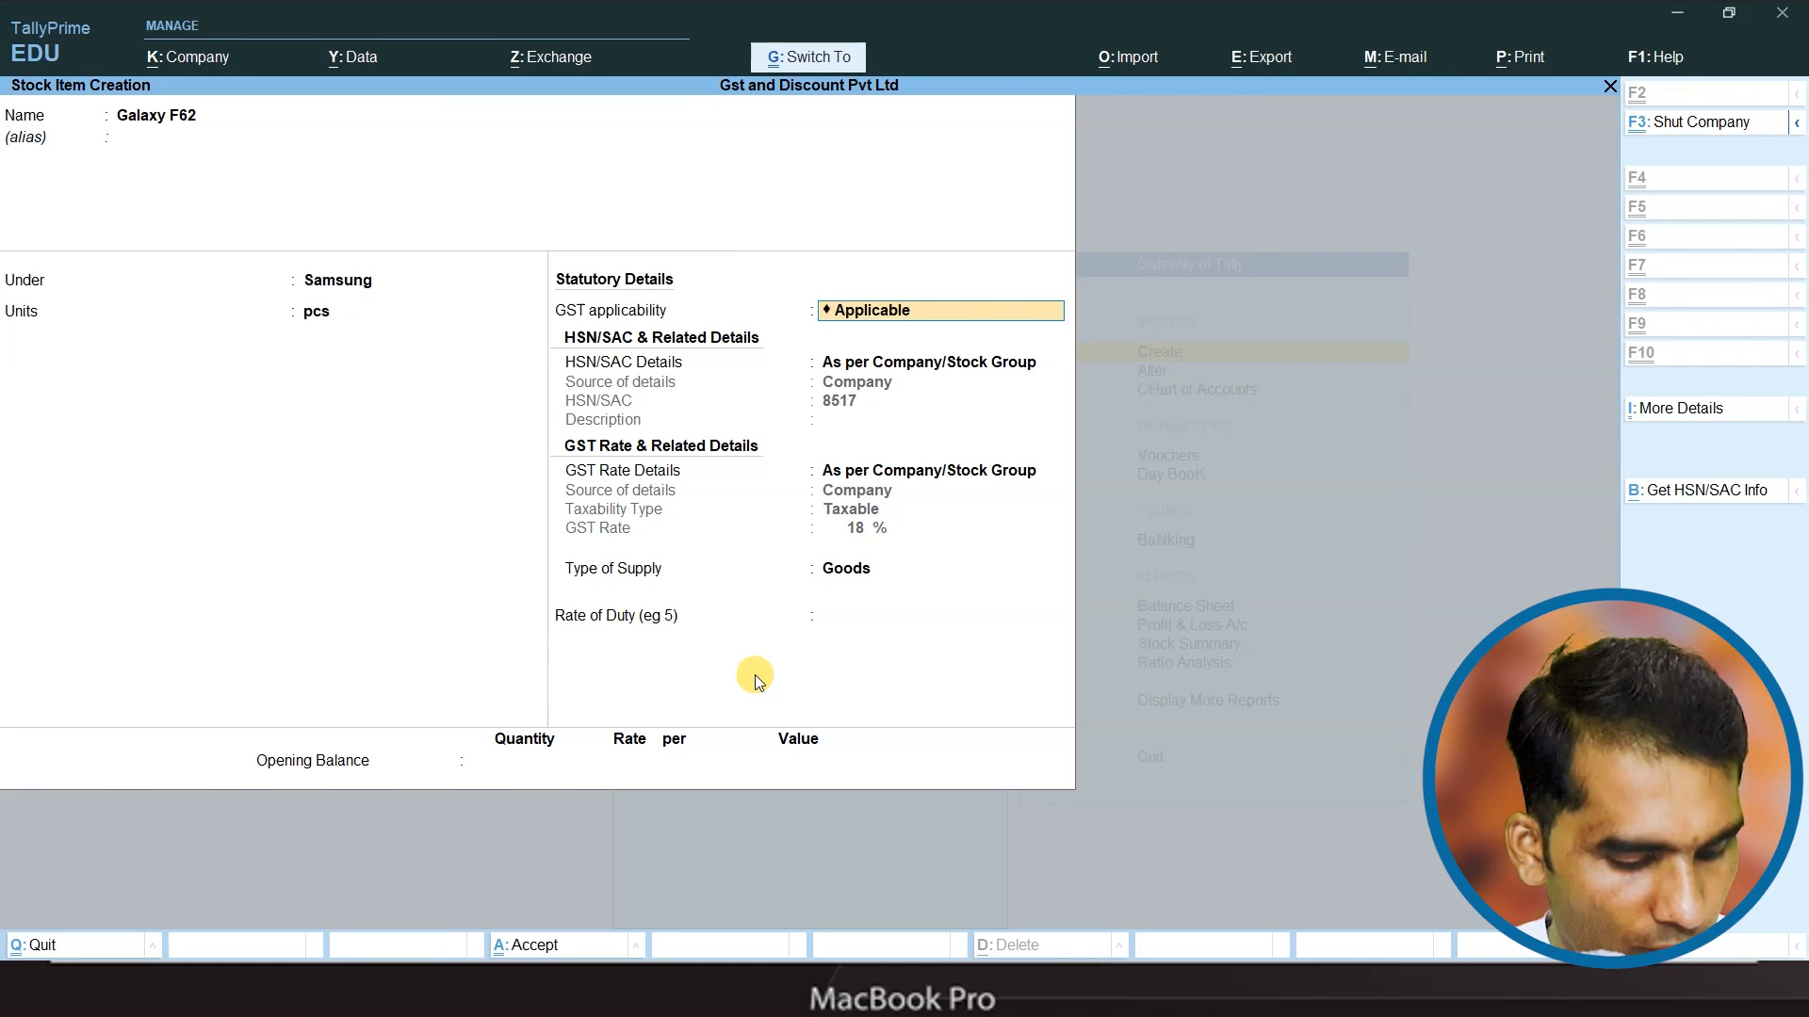
key(ctrl+a)
- Create the stock item Galaxy M31s under the Samsung group with pcs as its unit, keeping the default GST details
text(Galaxy m)
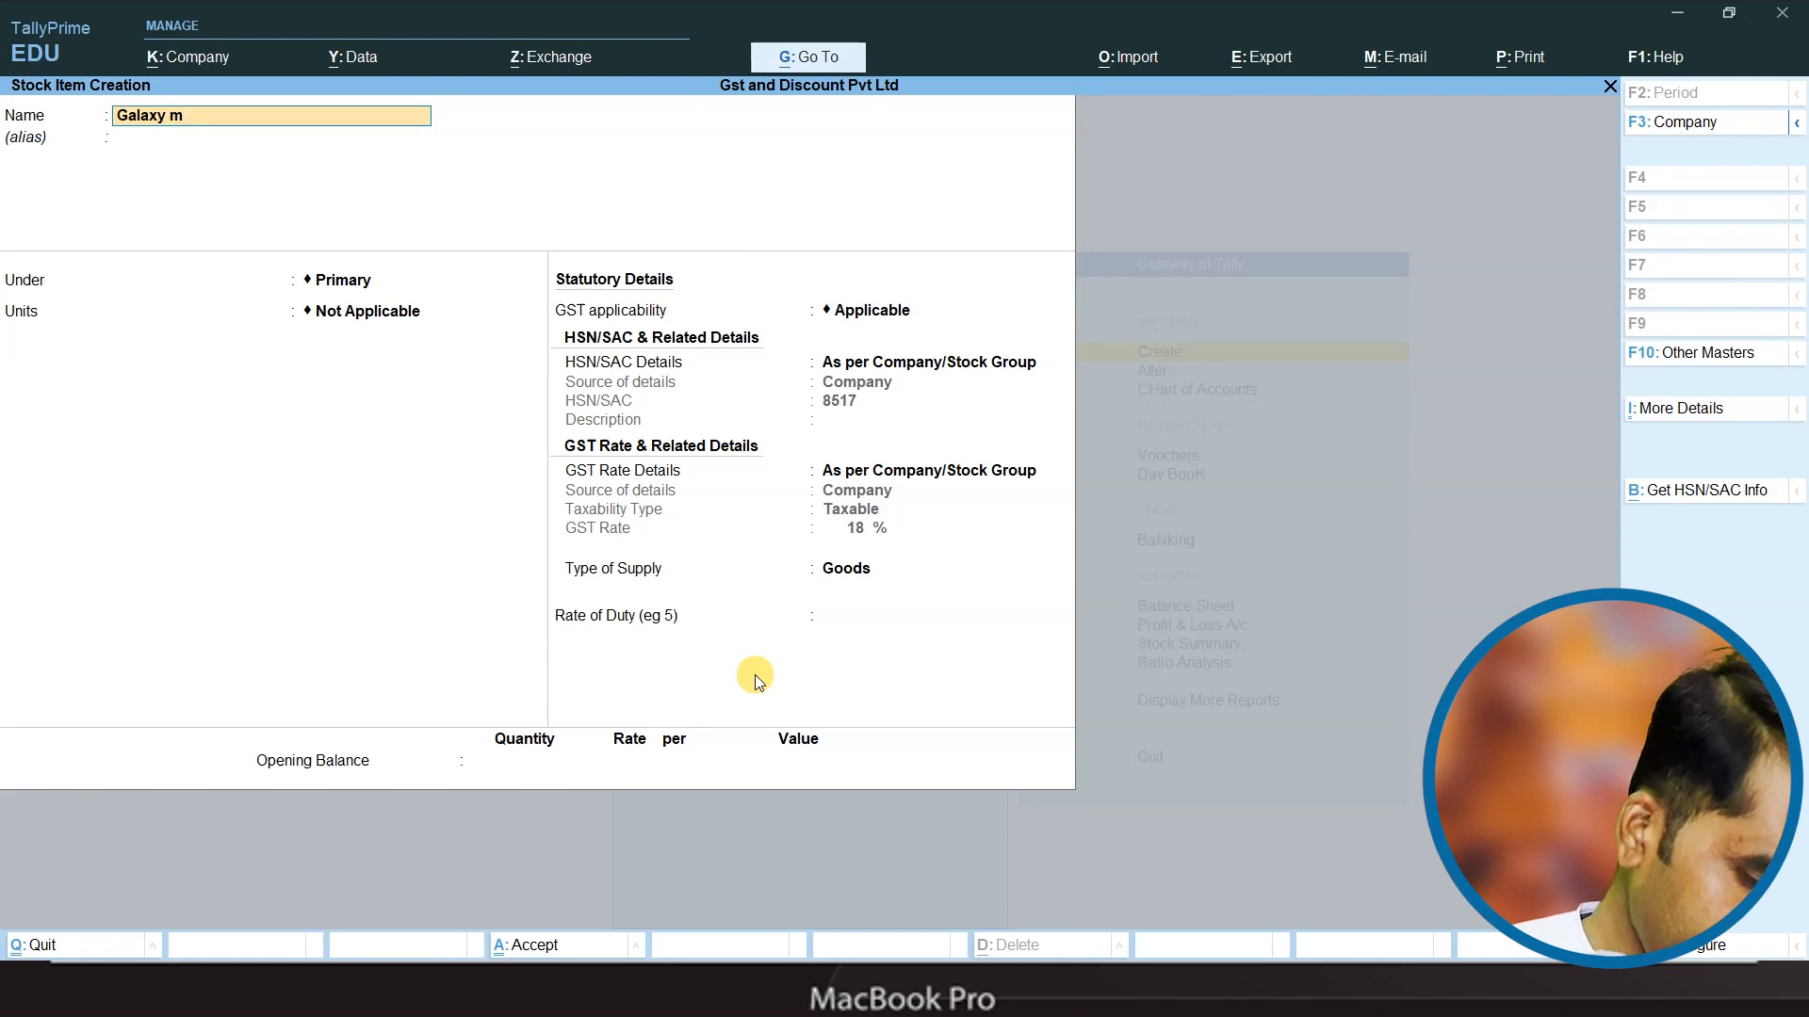
text(31s)
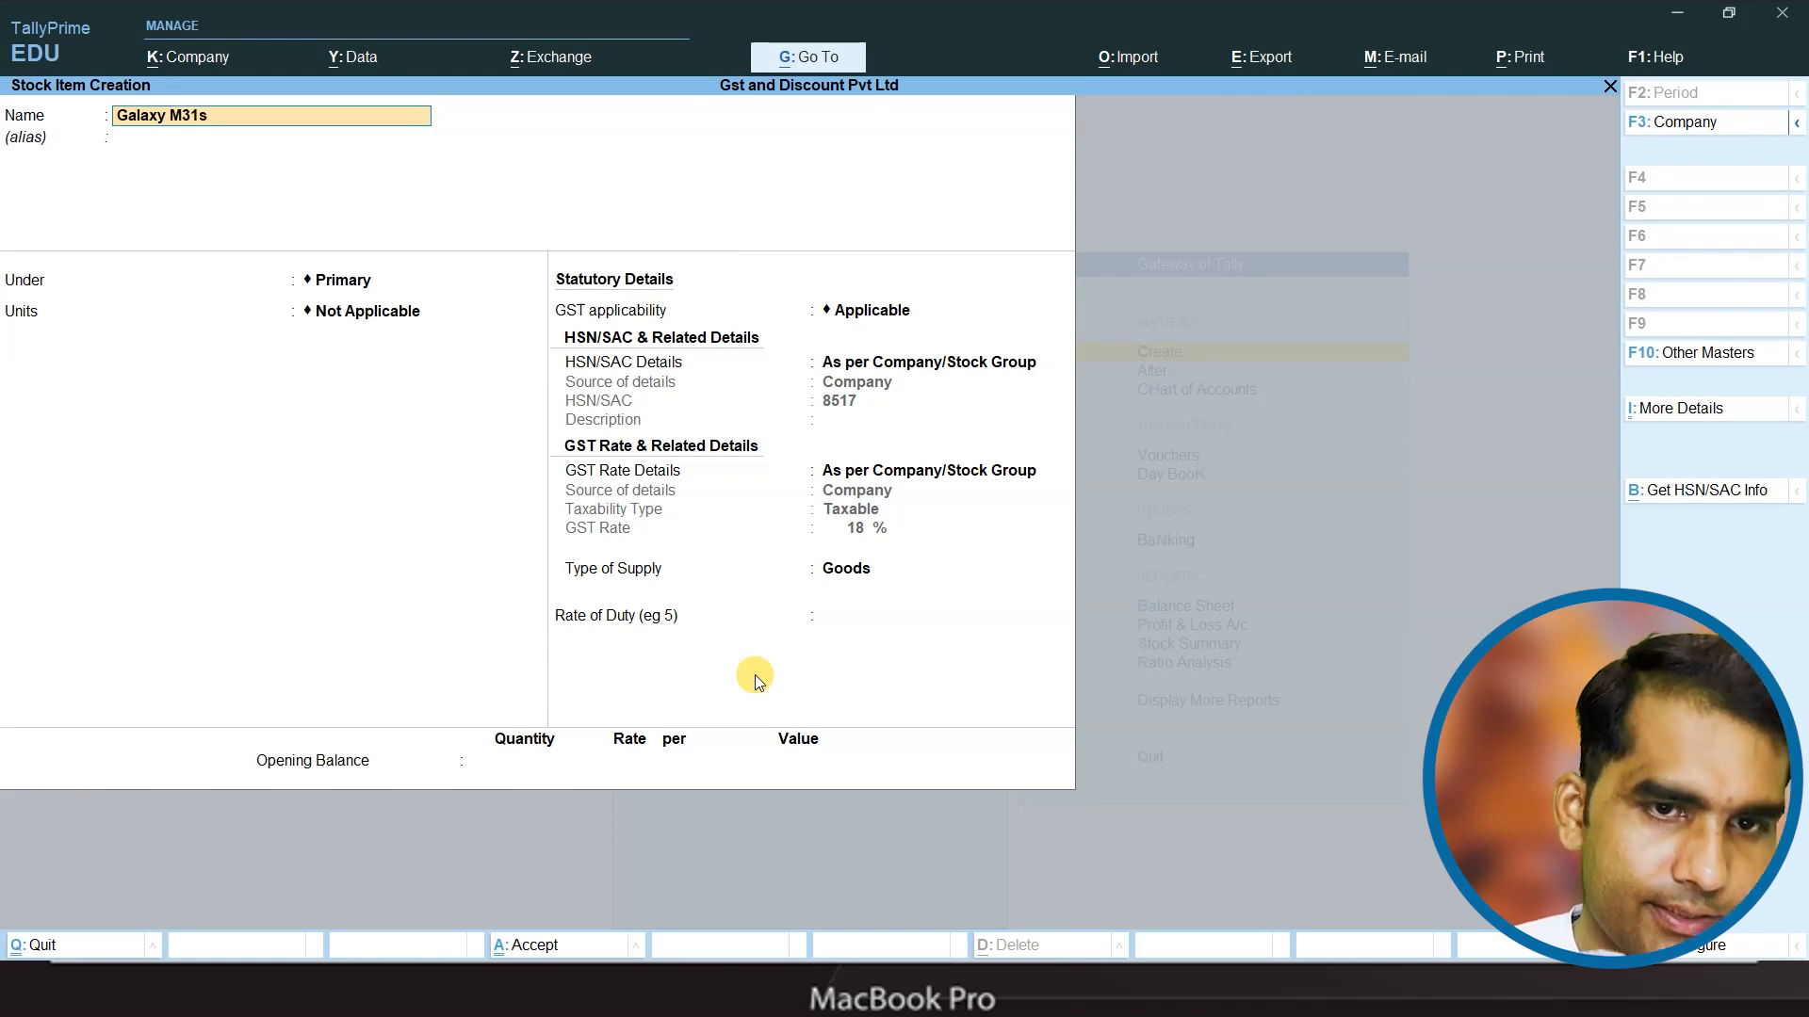
key(Return)
key(Return)
key(Down)
key(Down)
key(Return)
key(Down)
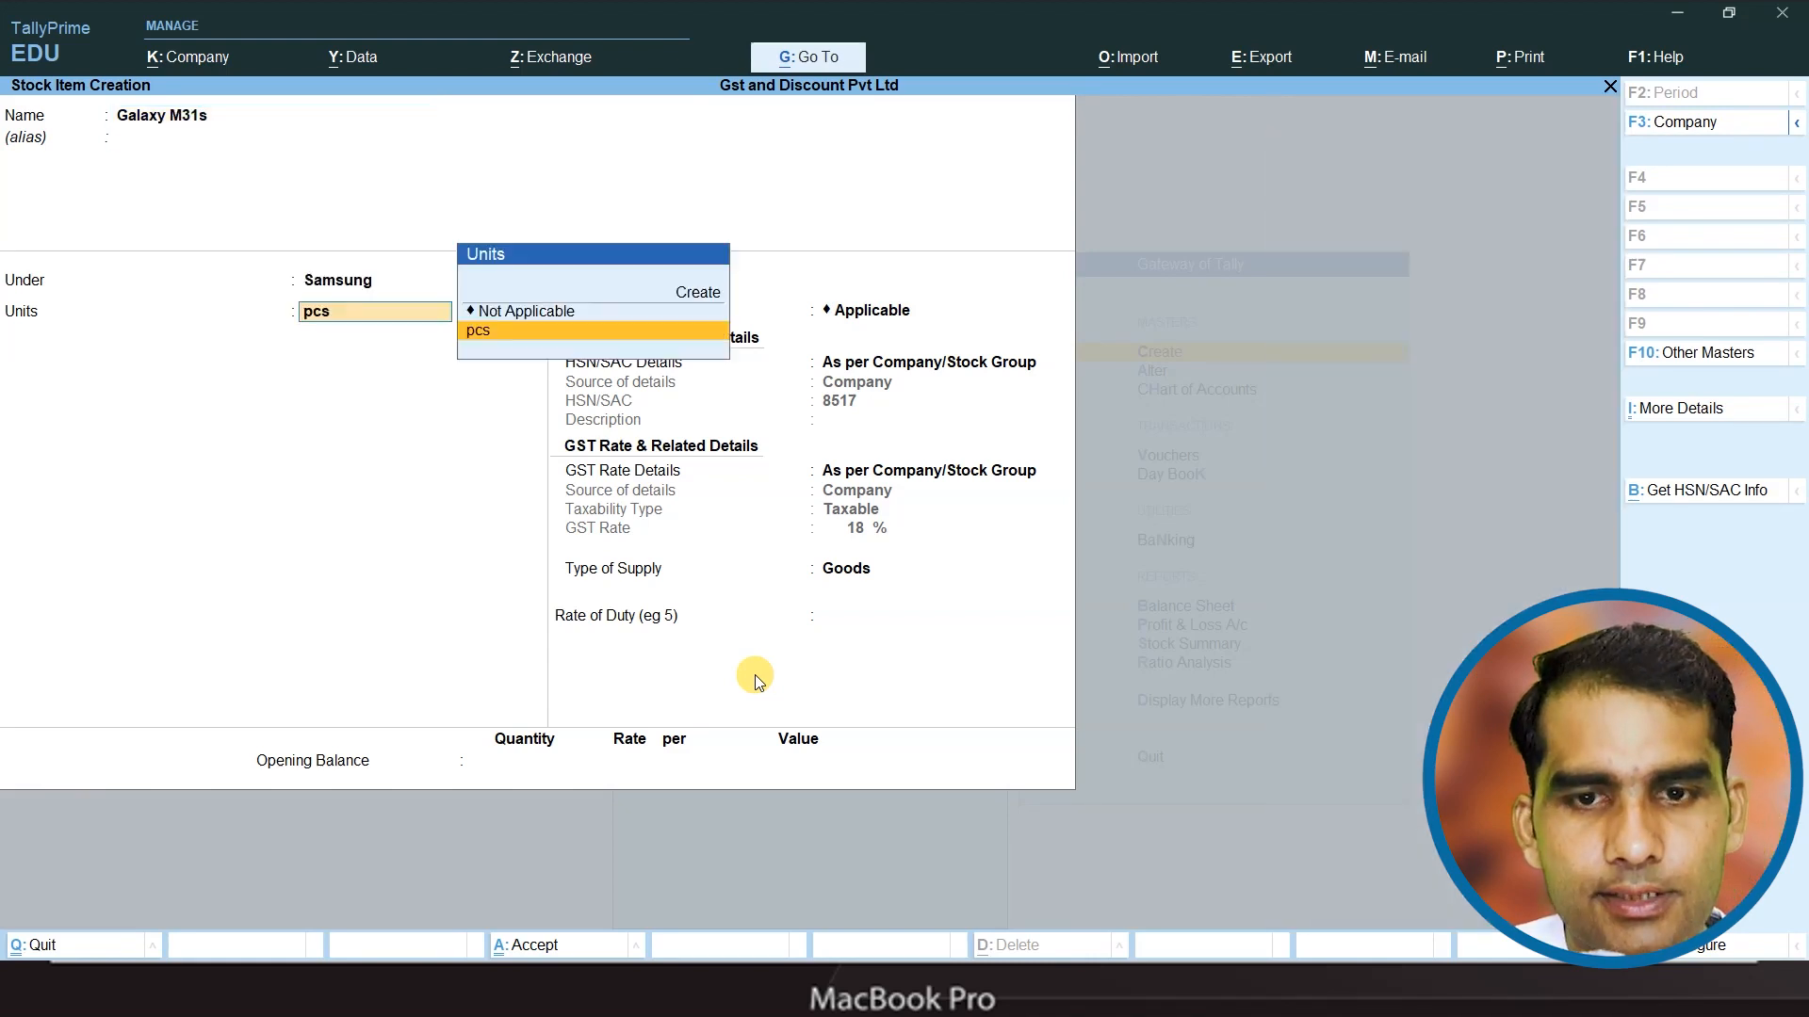
key(Return)
key(ctrl+a)
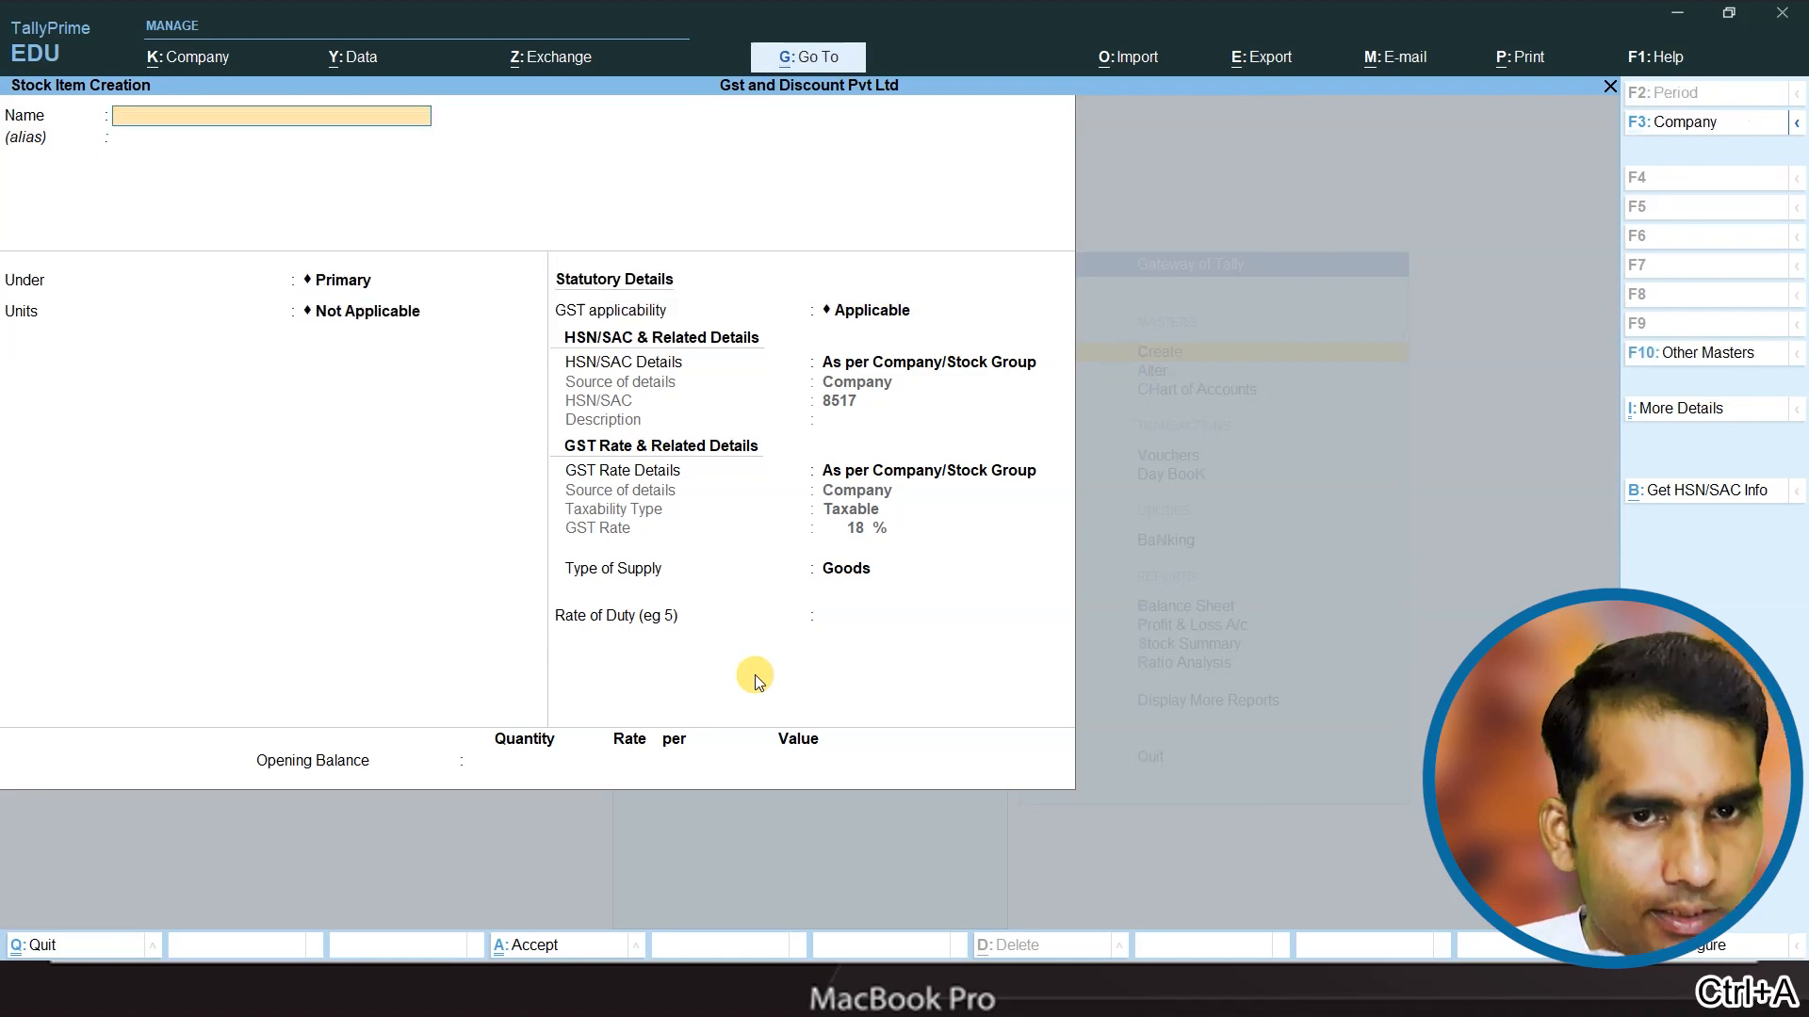
- Create the stock item Galaxy M 31 under the Samsung group with pcs as its unit, keeping the default GST details
text(Galaxy m)
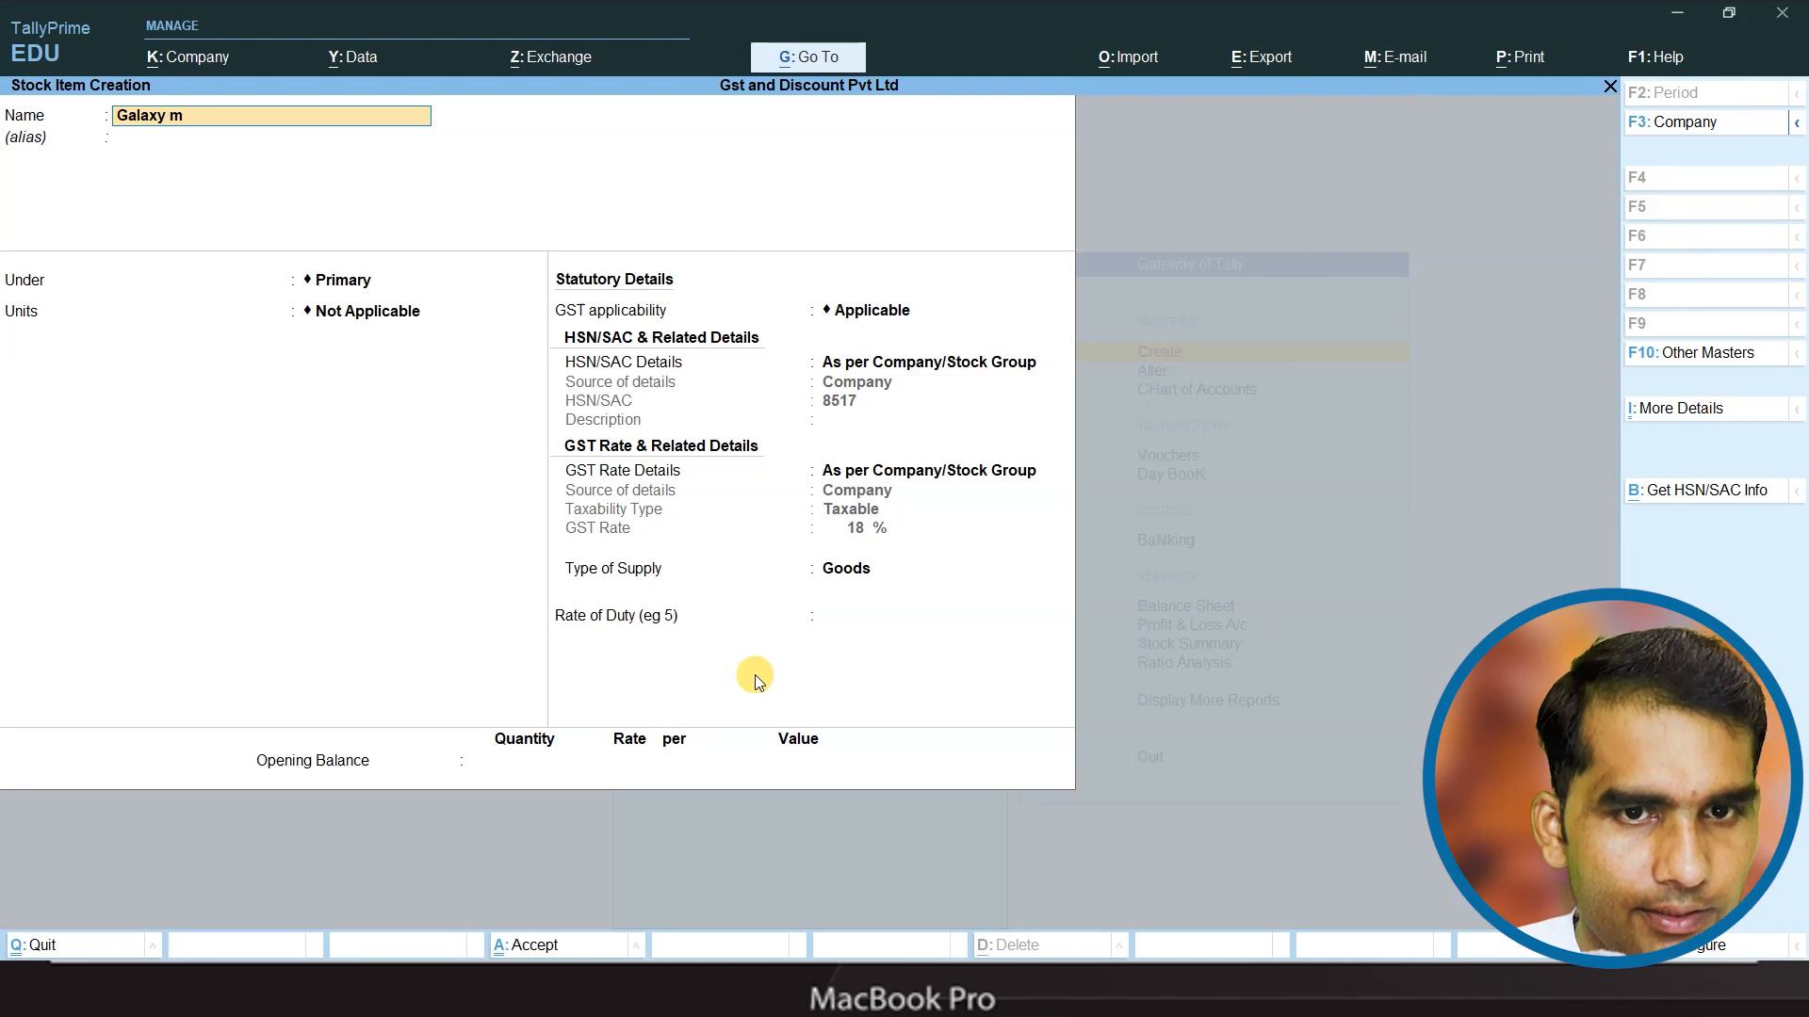
key(BackSpace)
text(M 31)
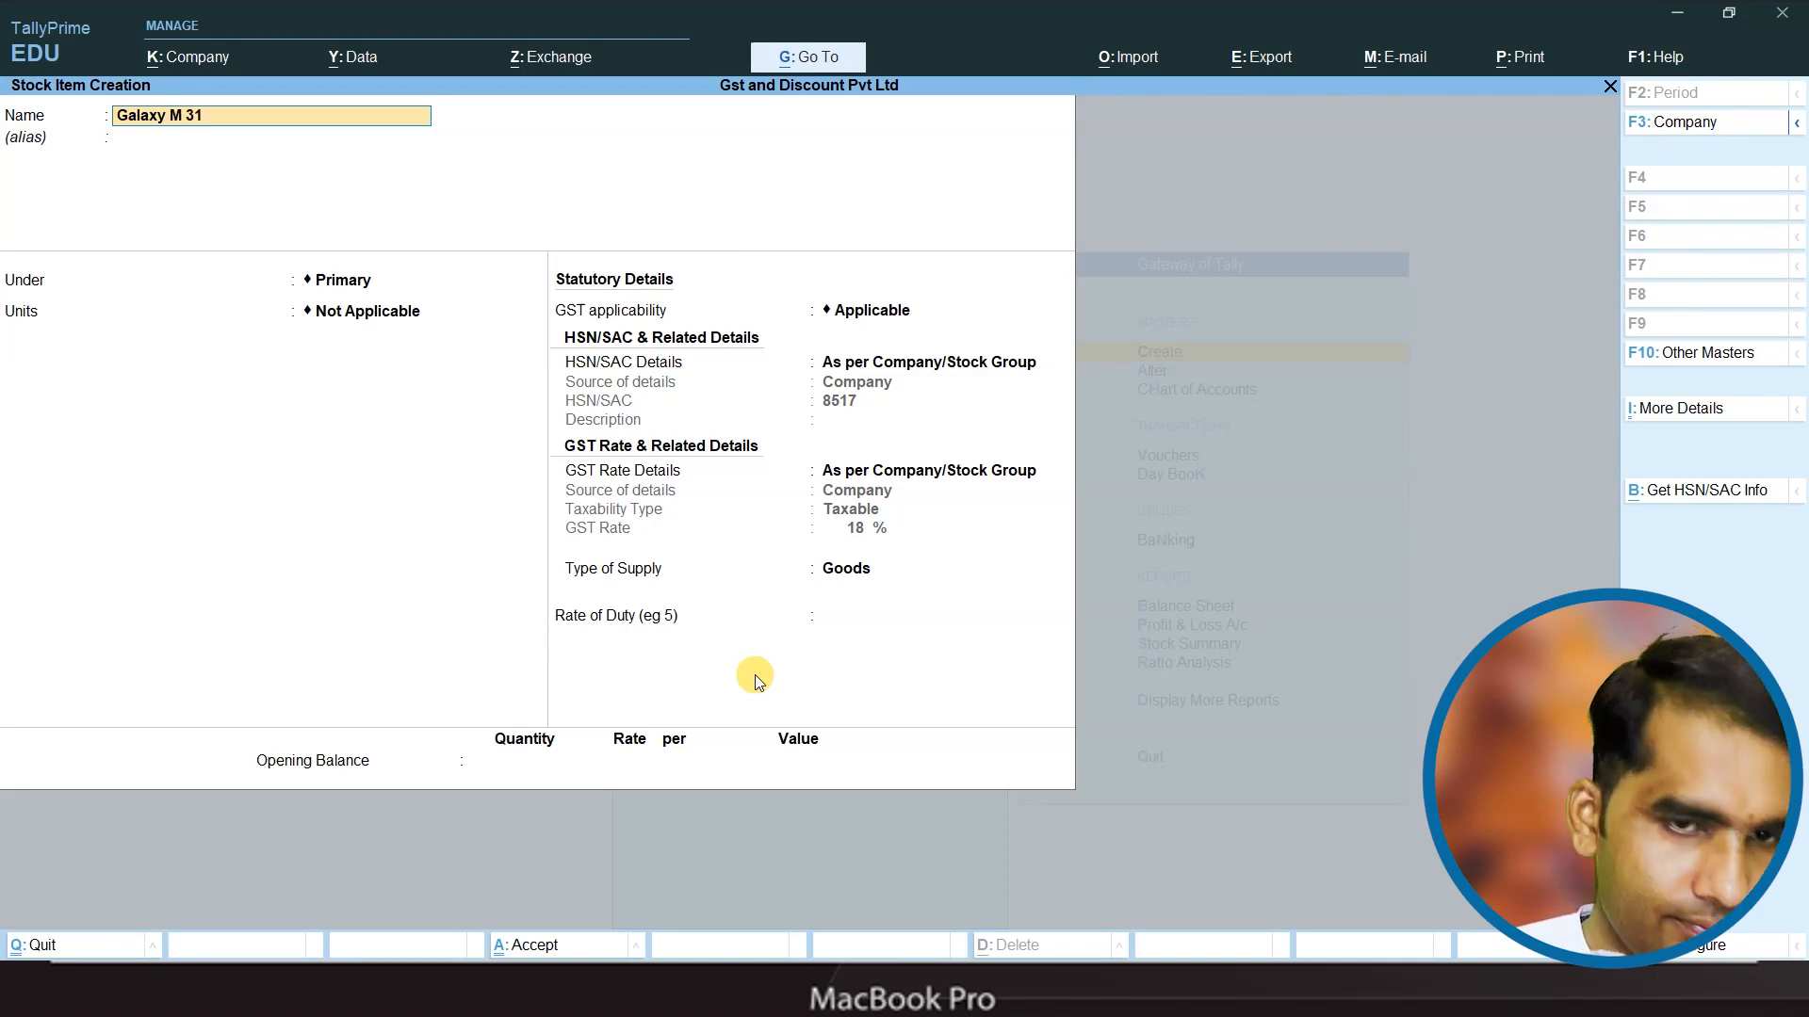
key(Return)
key(Down)
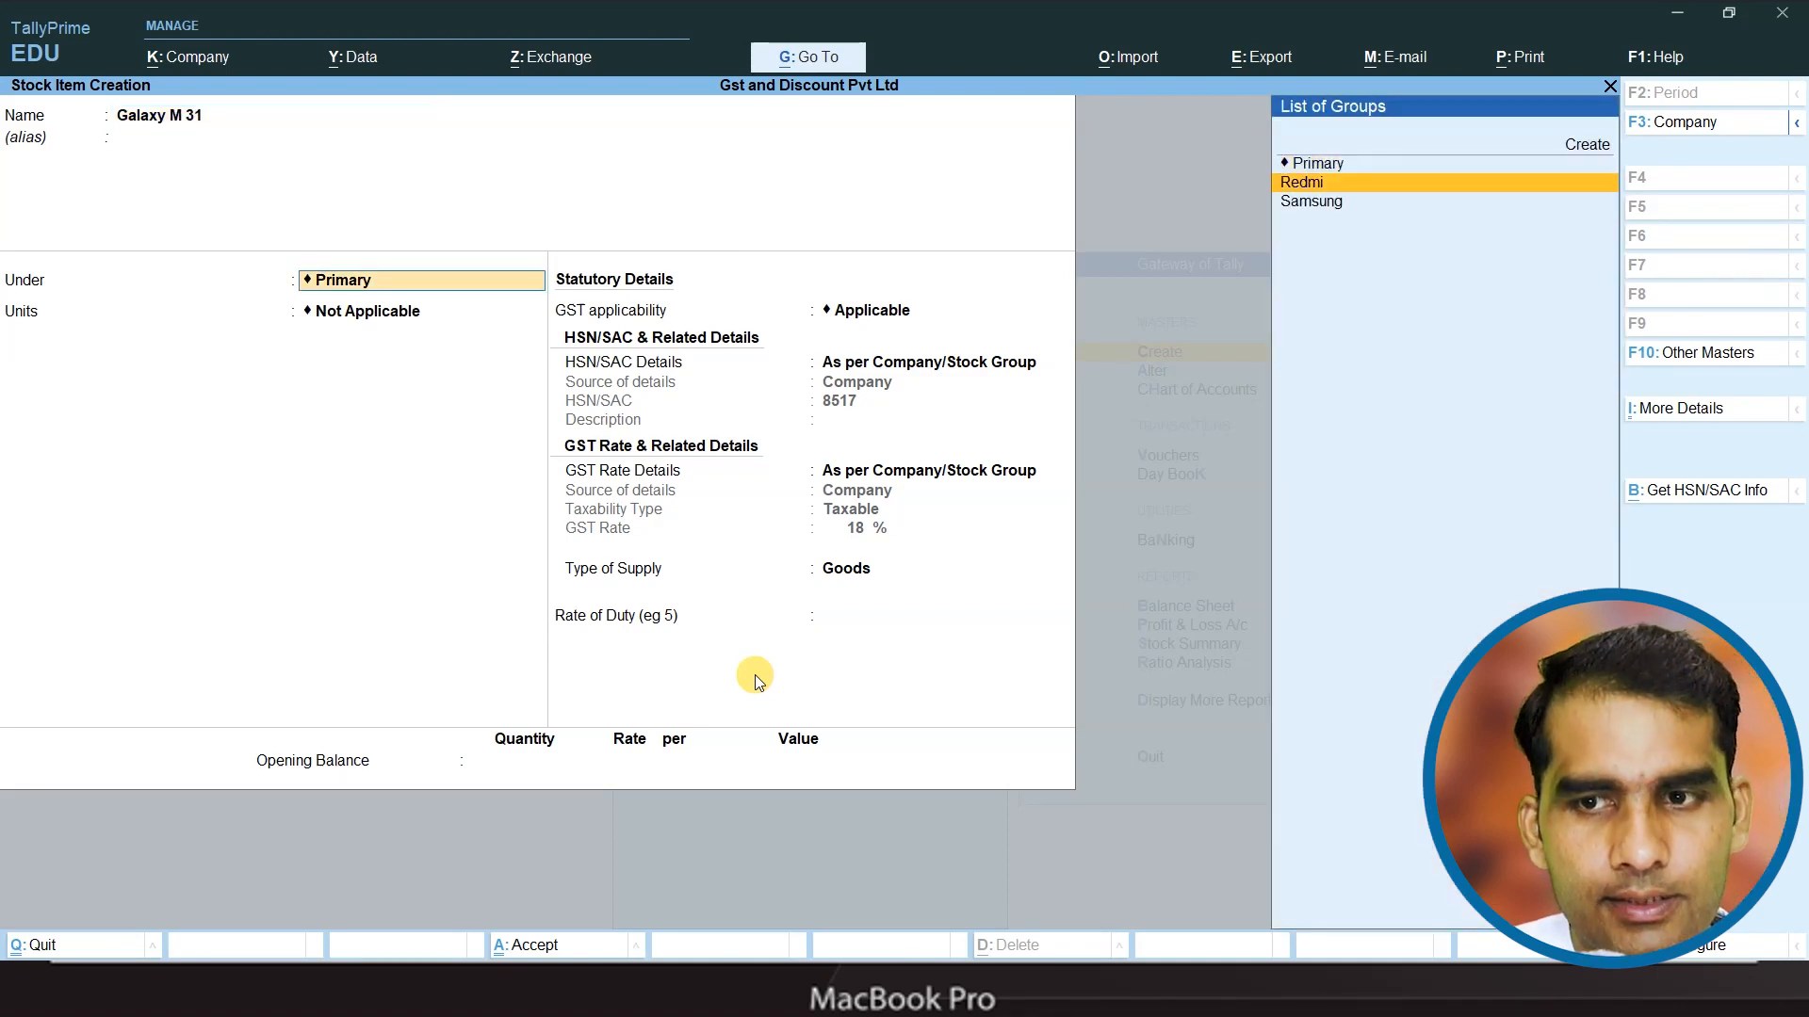
key(Down)
key(Return)
key(Return)
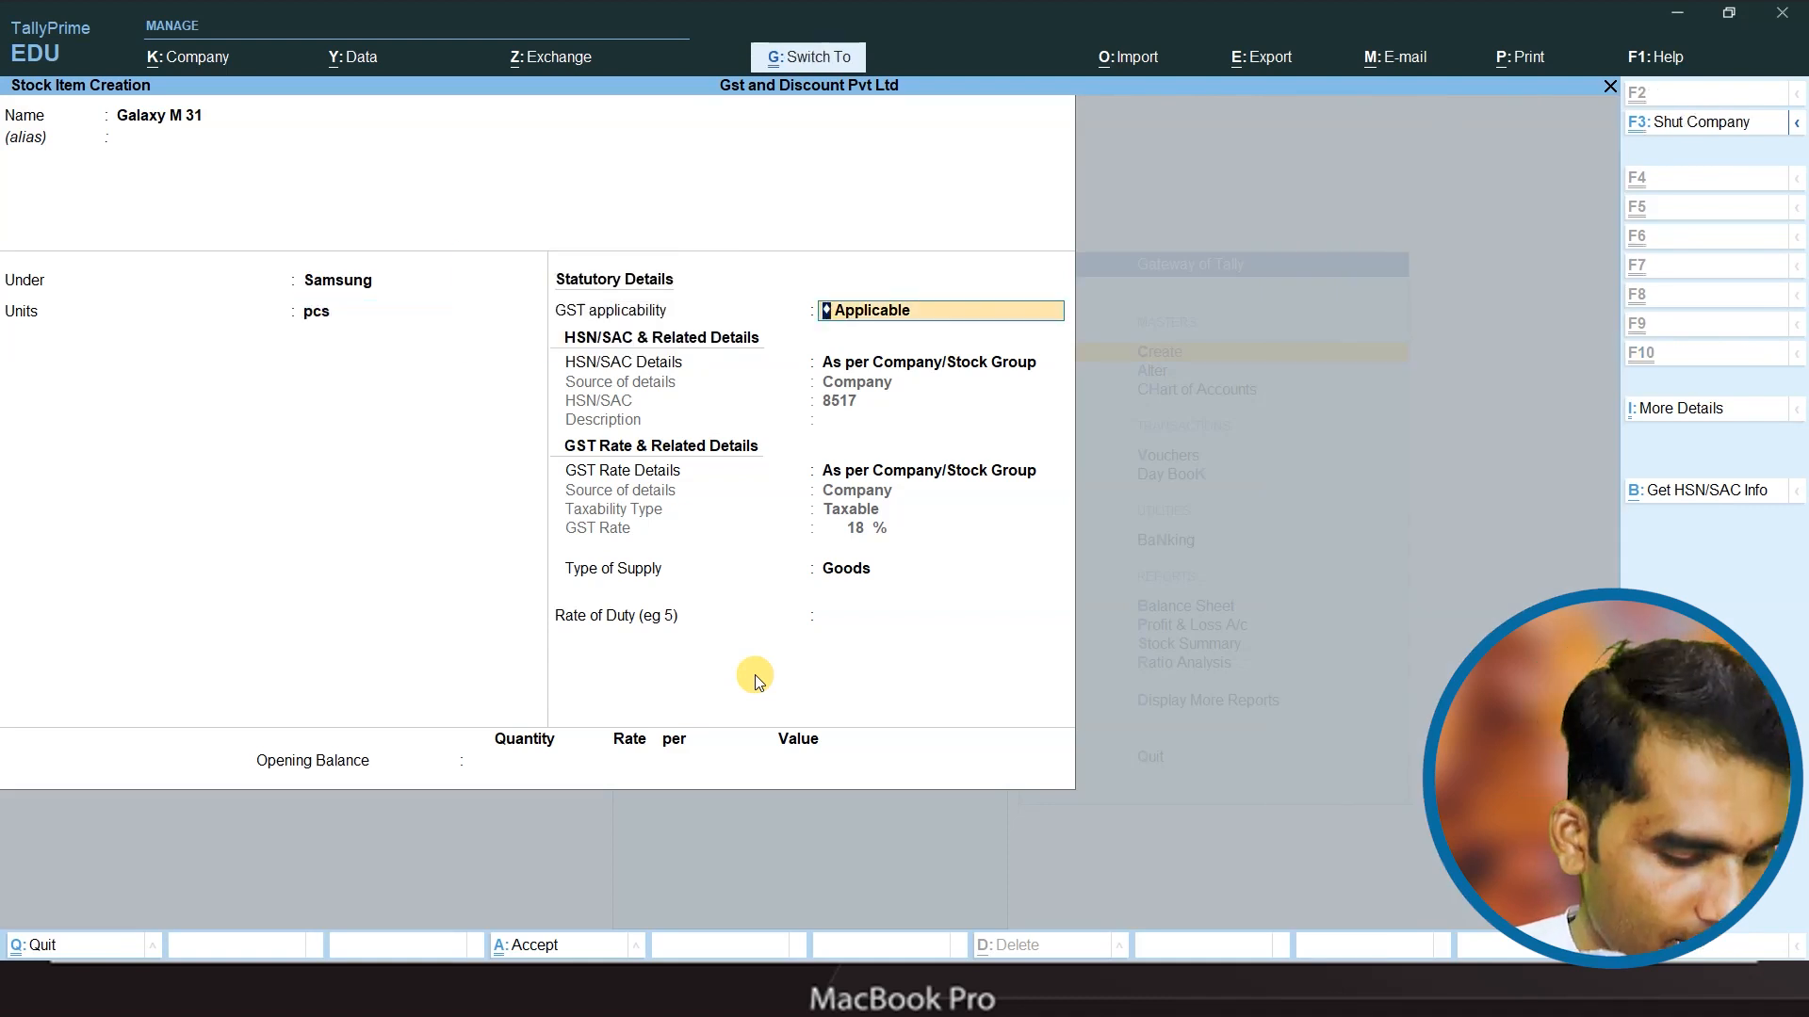
key(ctrl+a)
- Check the item table in the presentation, return to TallyPrime, and name the new stock item Galaxy F 41
key(alt+Tab)
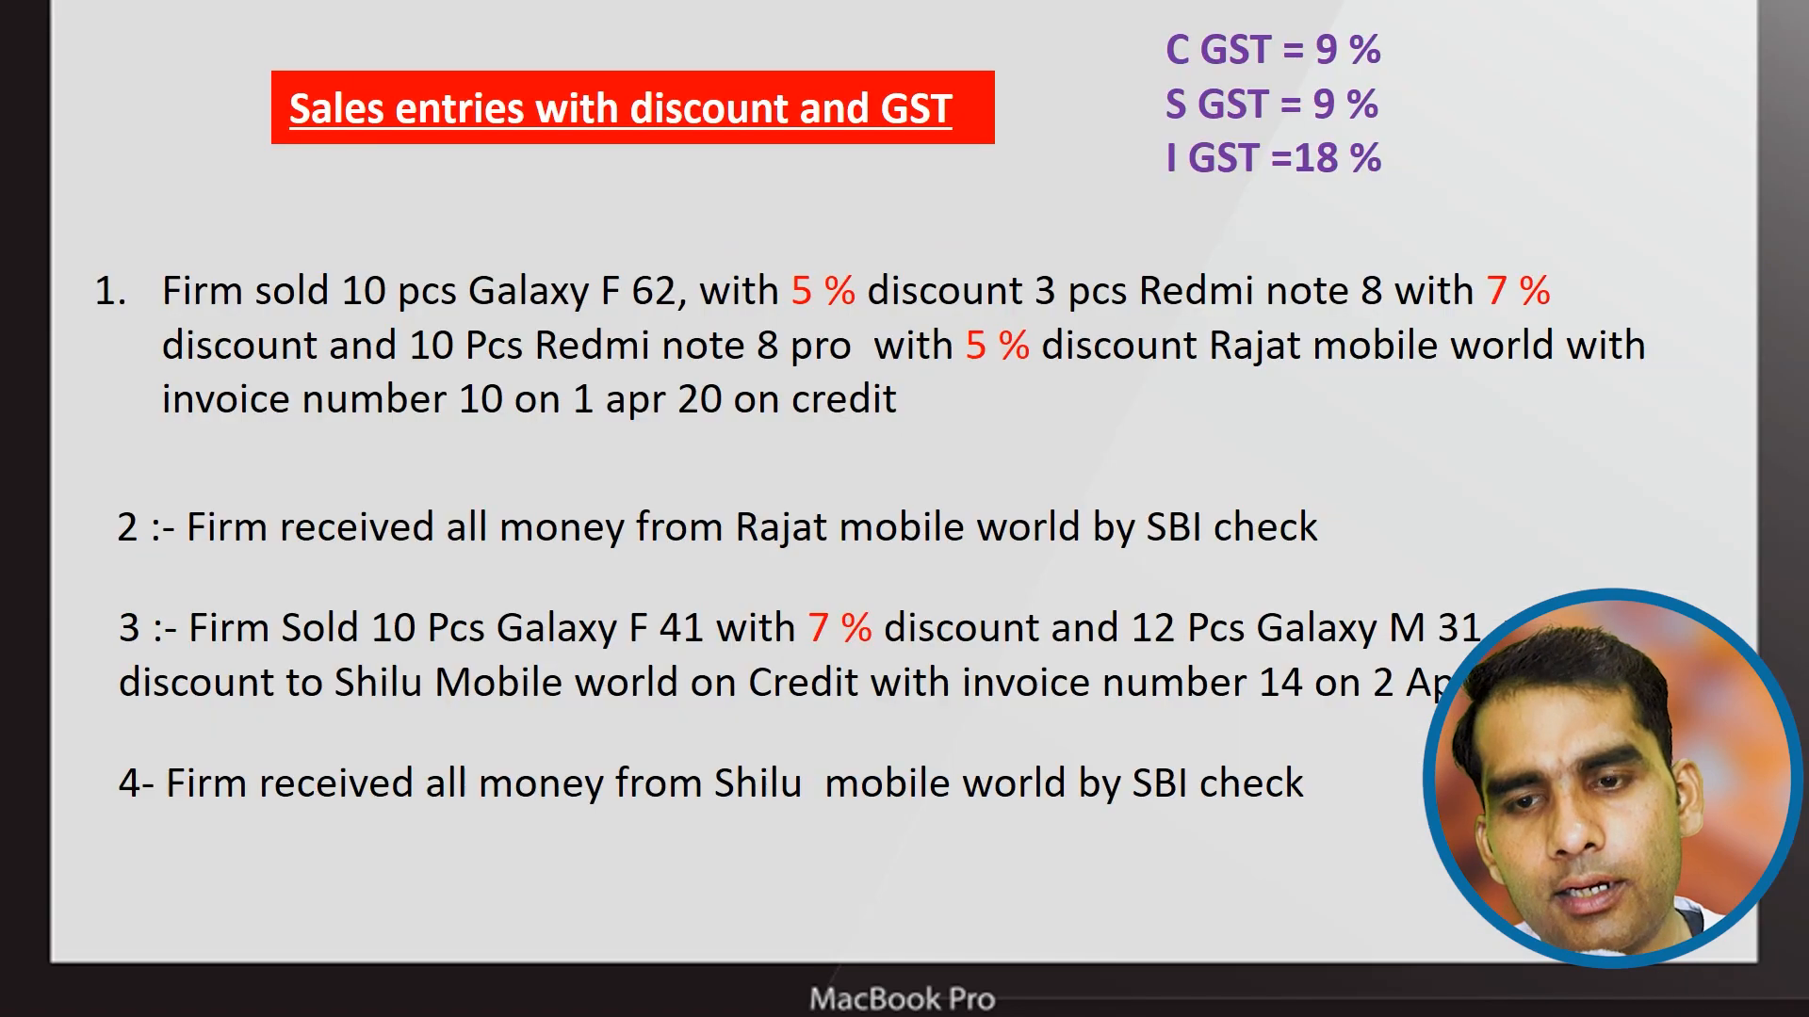
key(Left)
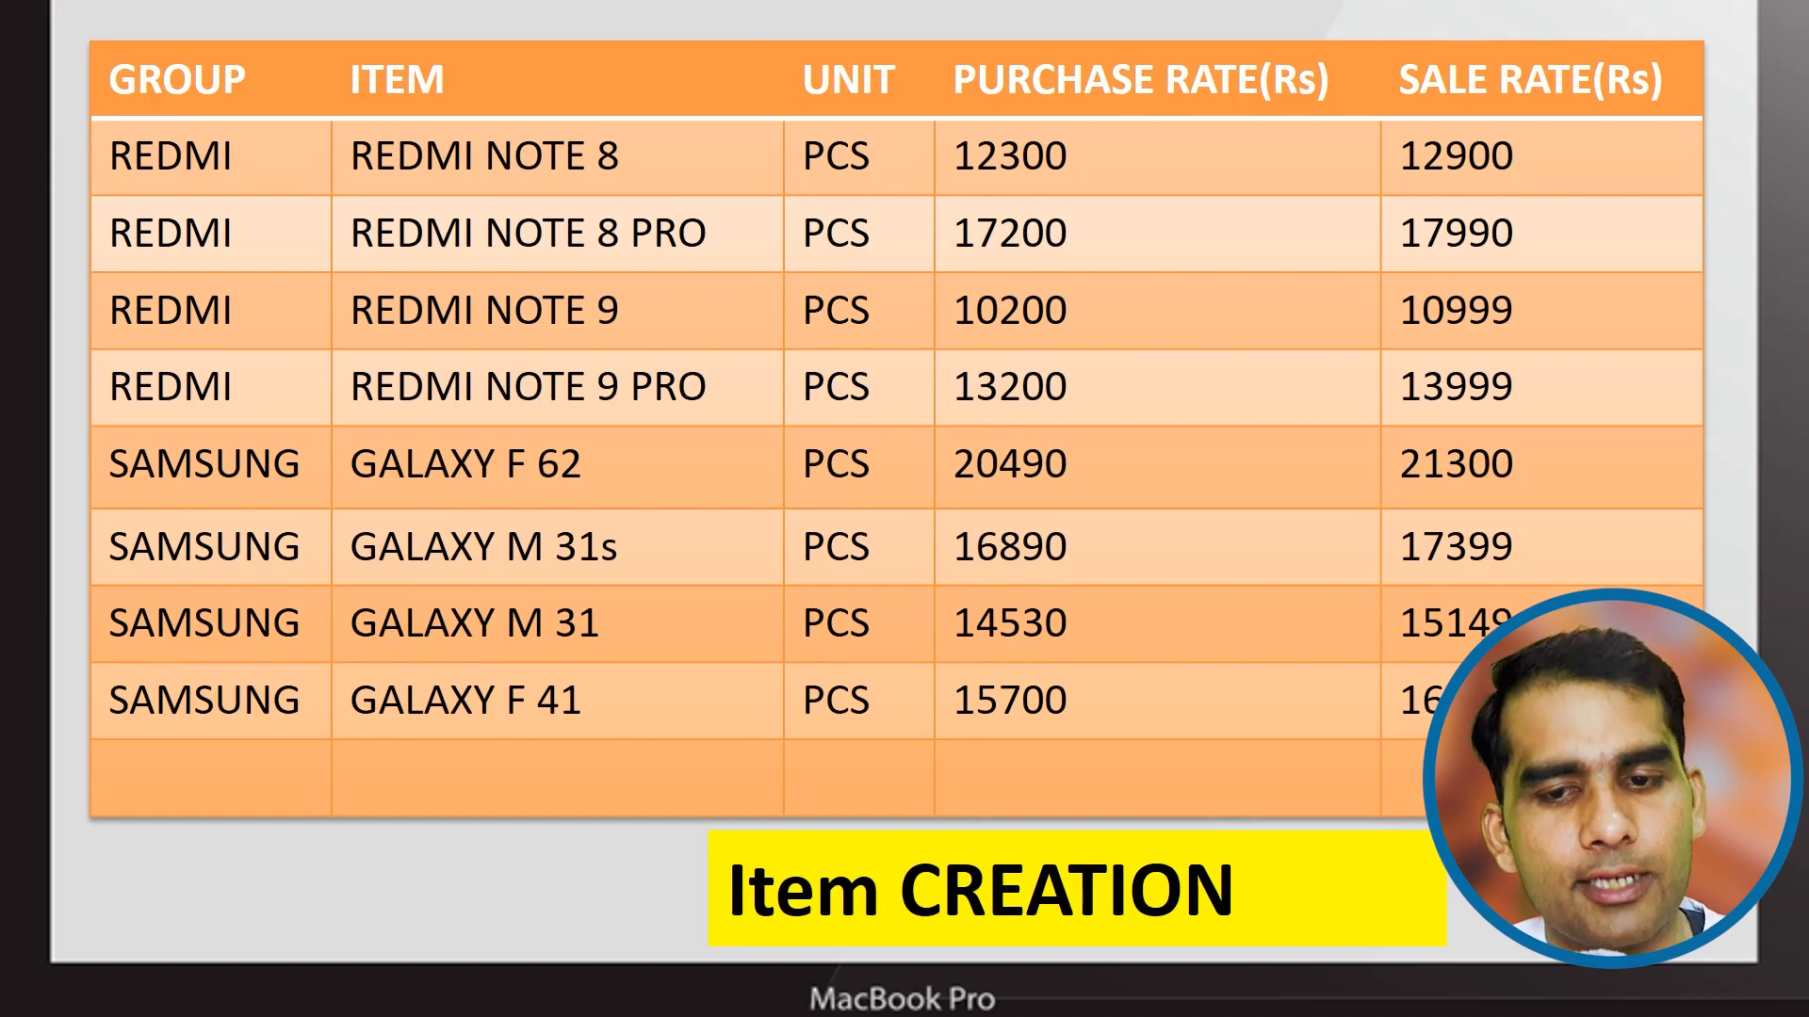
key(alt+Tab)
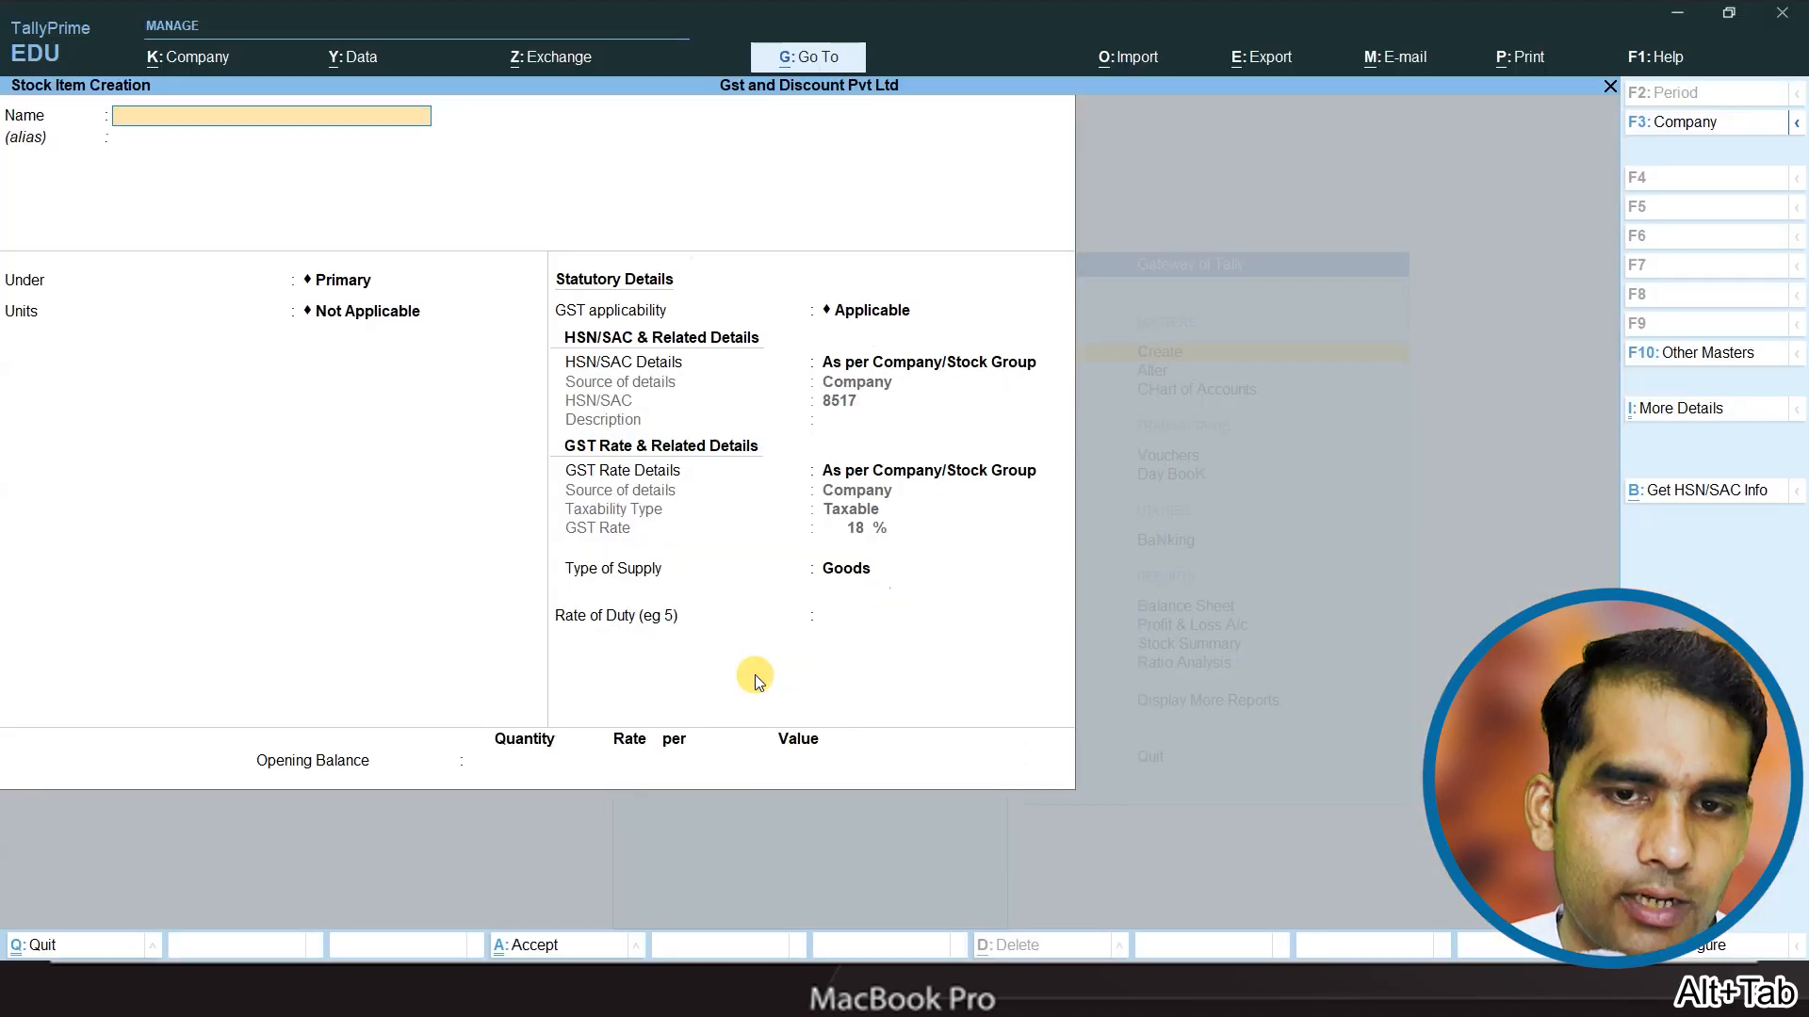
text(Gala)
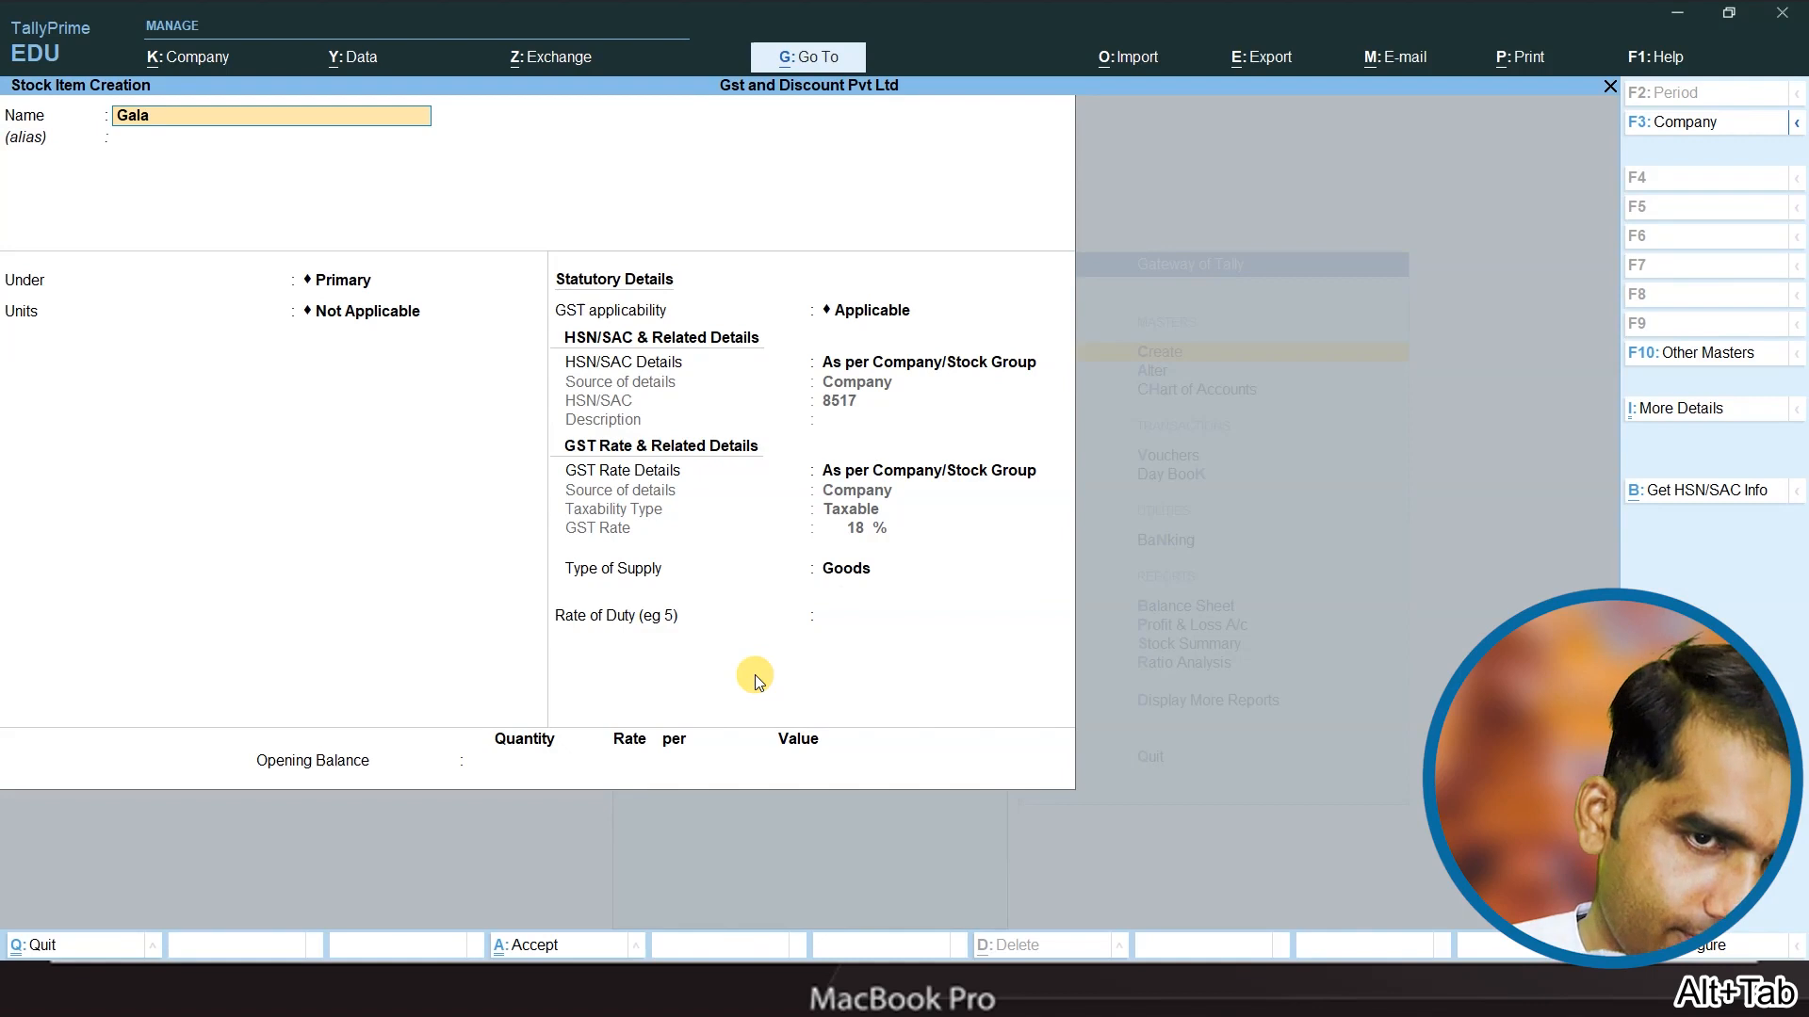
text(xy F)
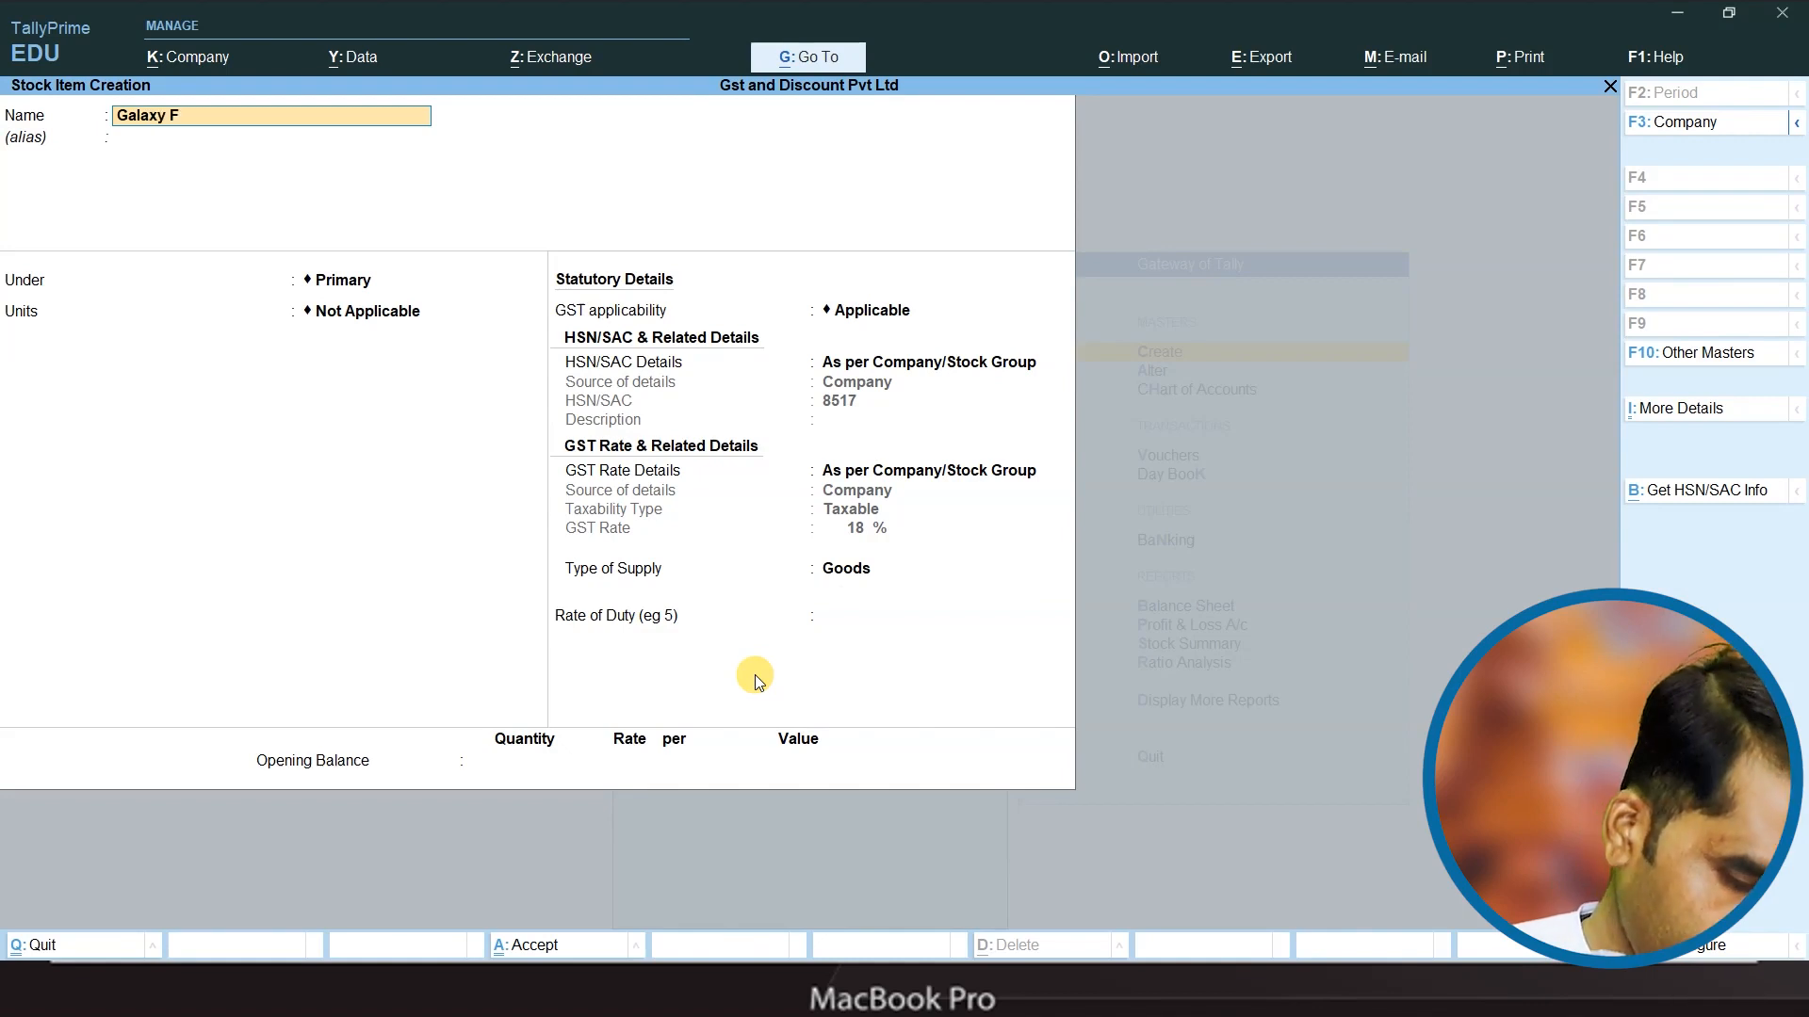
text( 41)
key(Return)
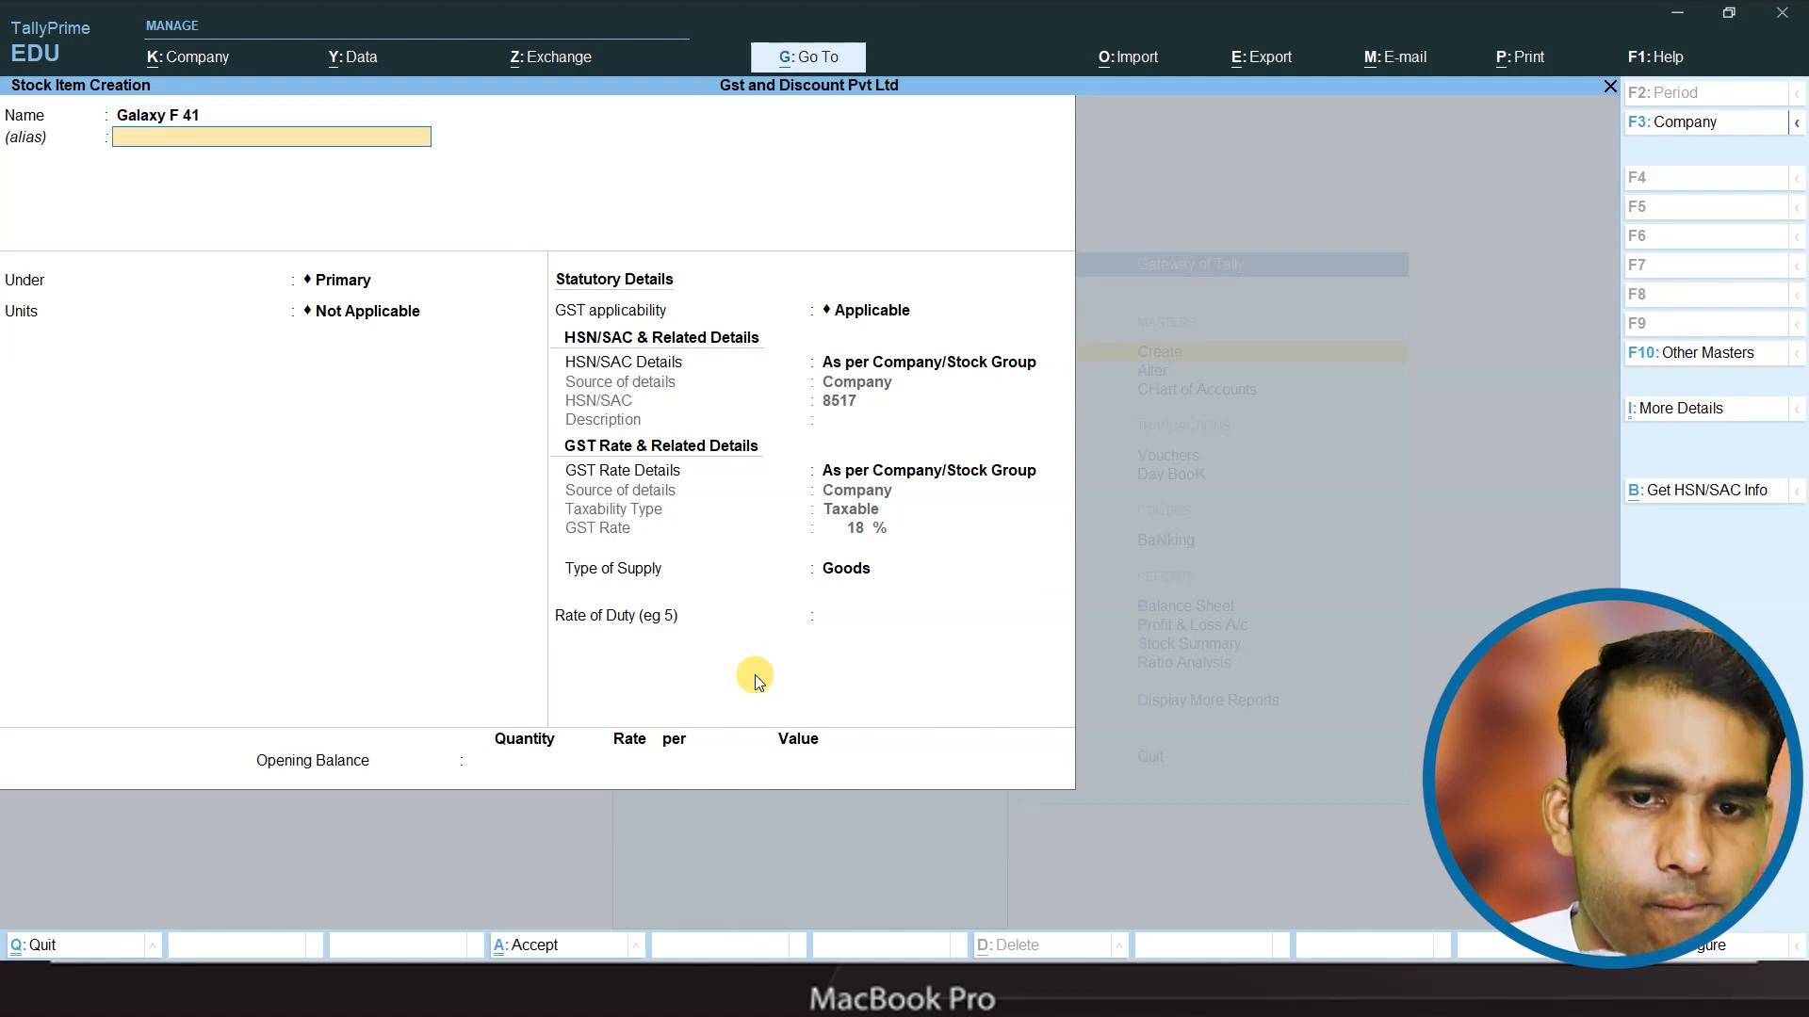
- Place Galaxy F 41 under the Samsung group with pcs as its unit, and save it with the default GST details
key(Return)
key(Down)
key(Down)
key(Return)
key(Down)
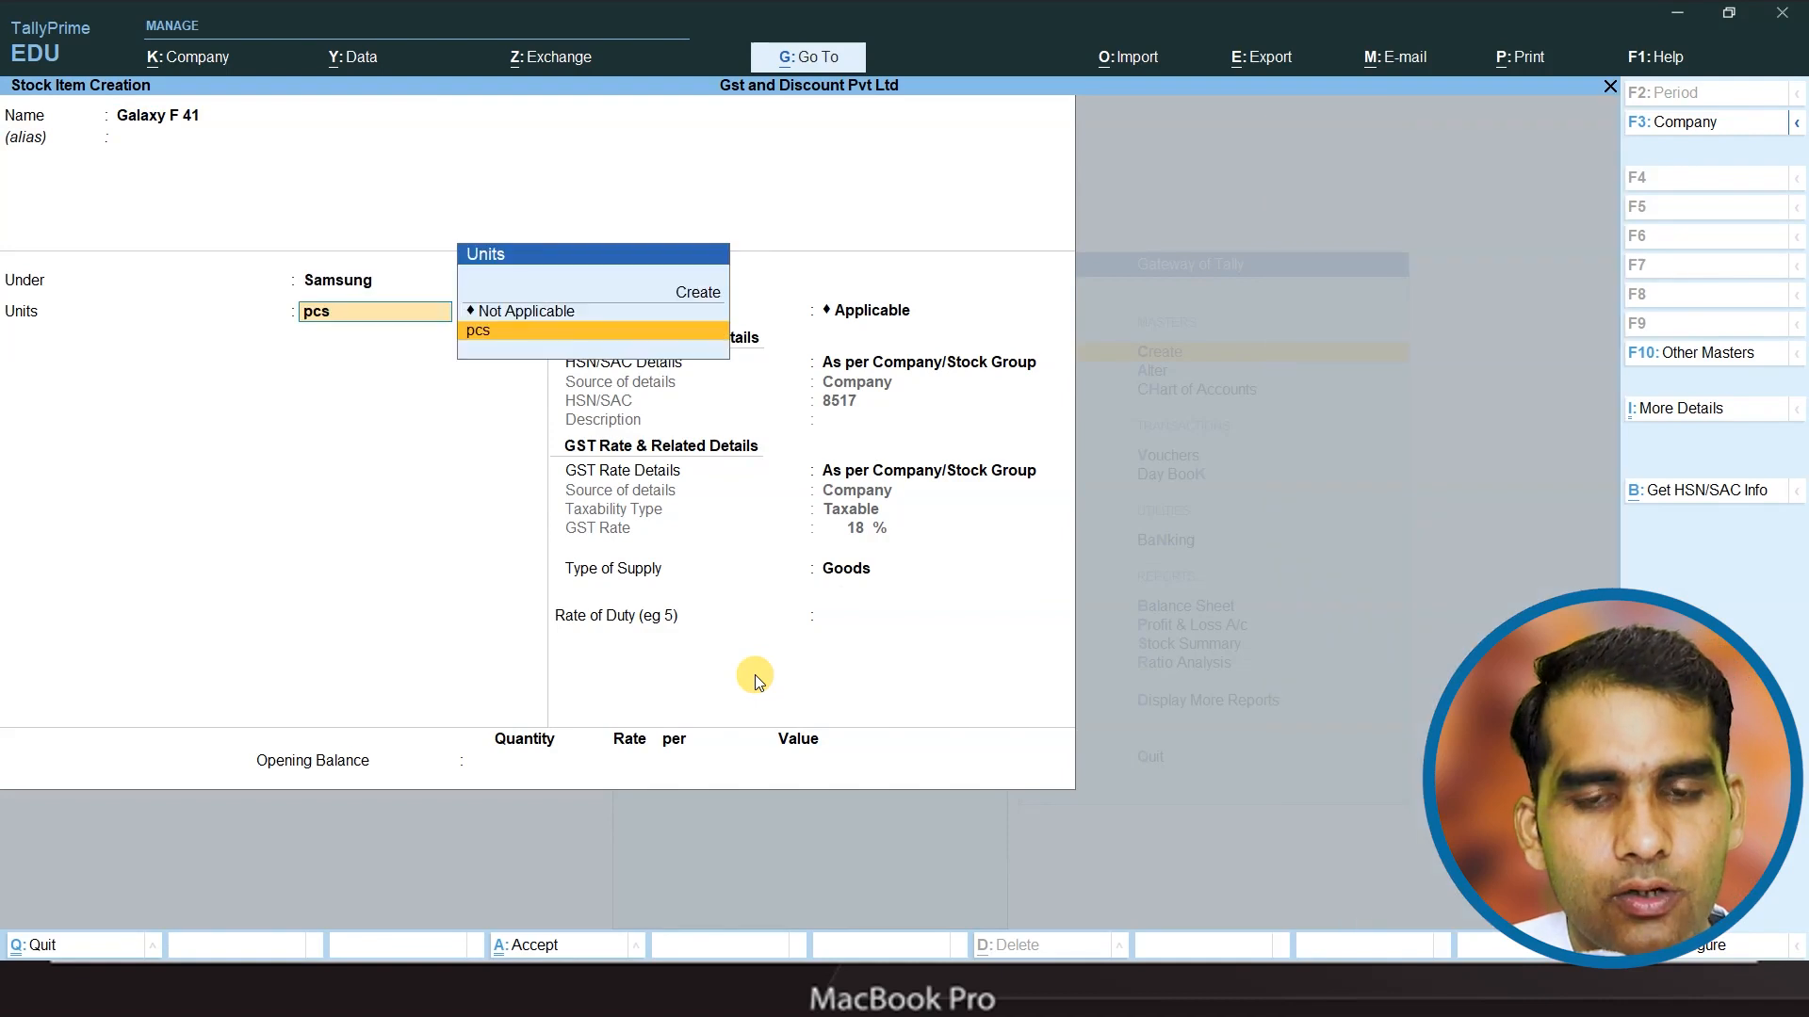
key(Return)
key(ctrl+a)
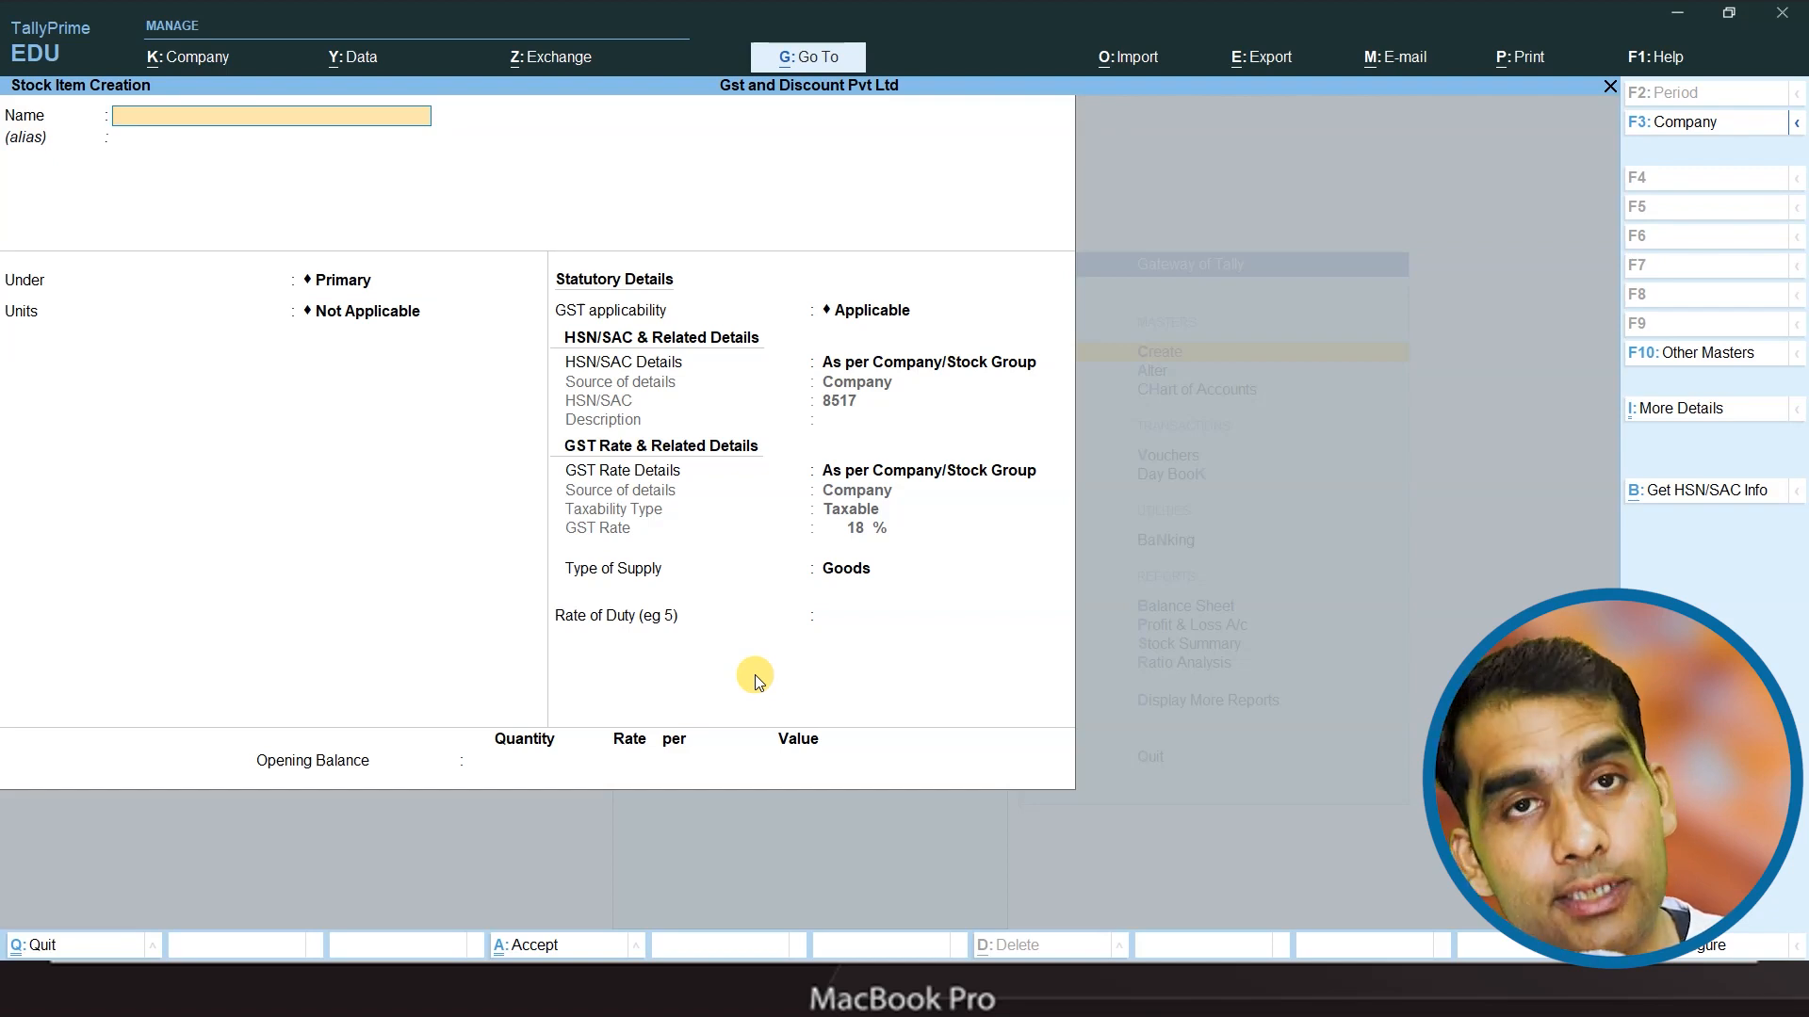
- Leave stock item creation and open the form for creating a new ledger
key(Escape)
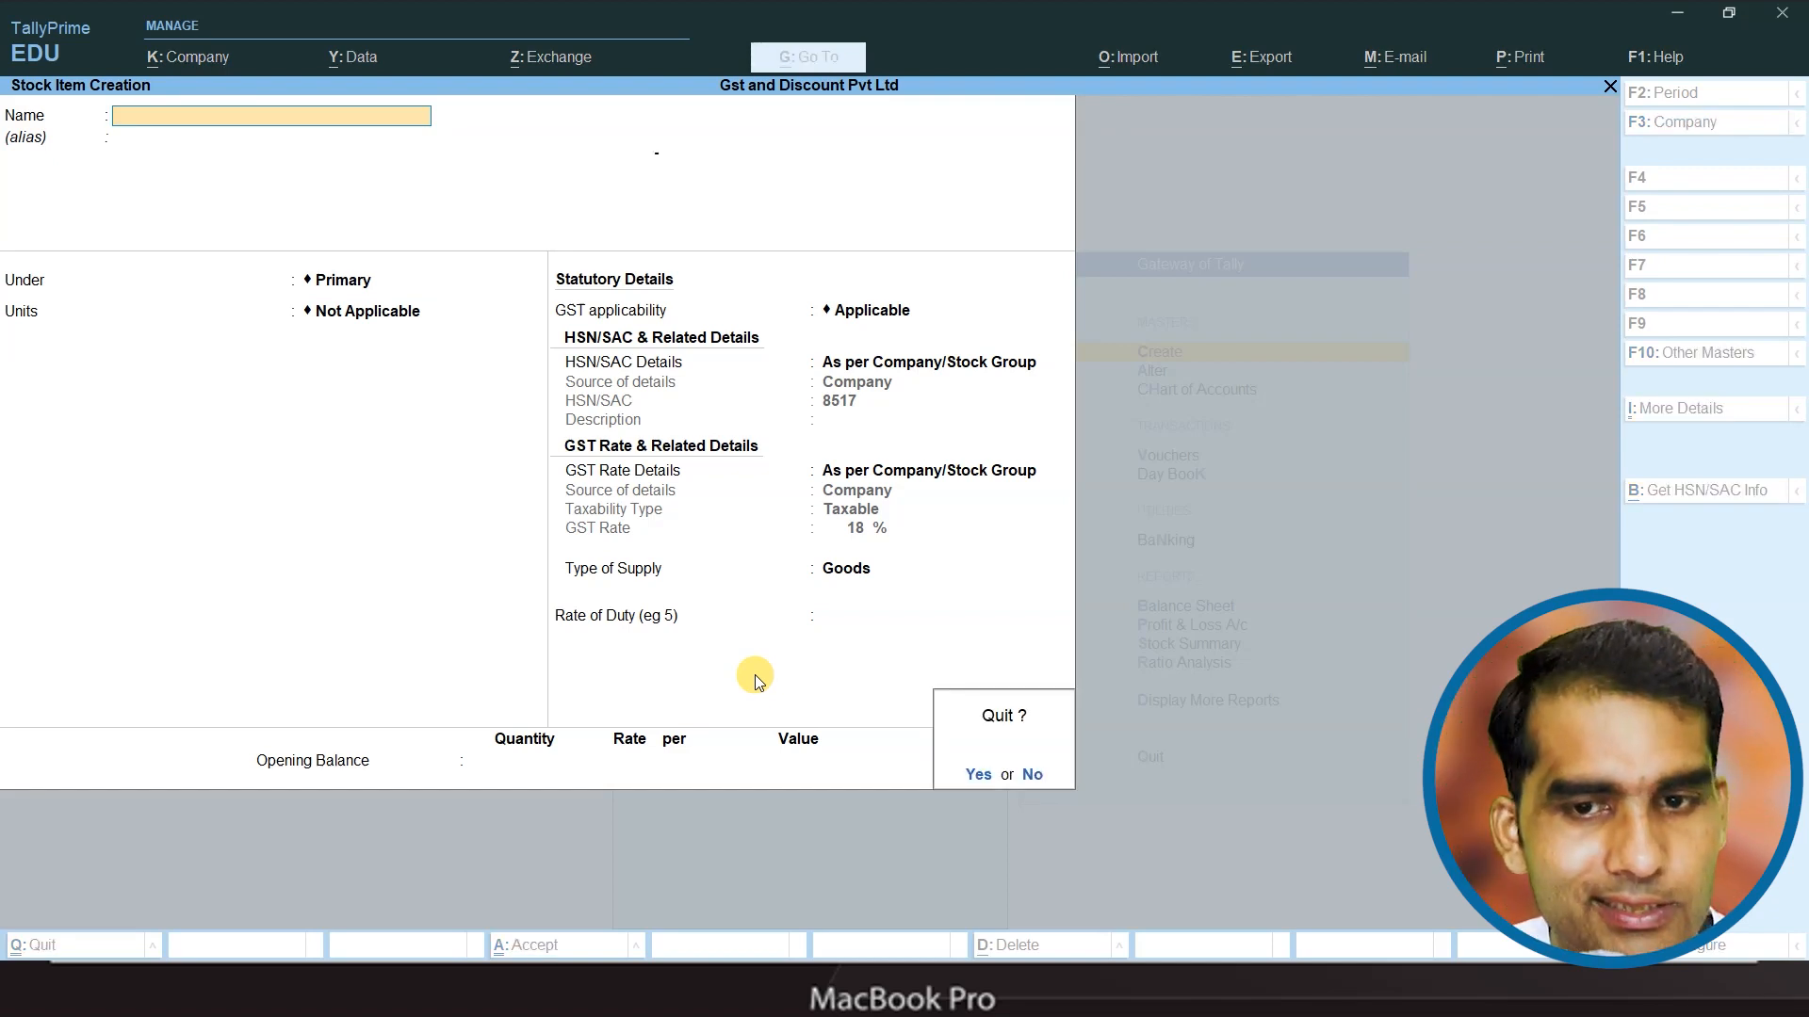
key(y)
key(Up)
key(Up)
key(Up)
key(Up)
key(Up)
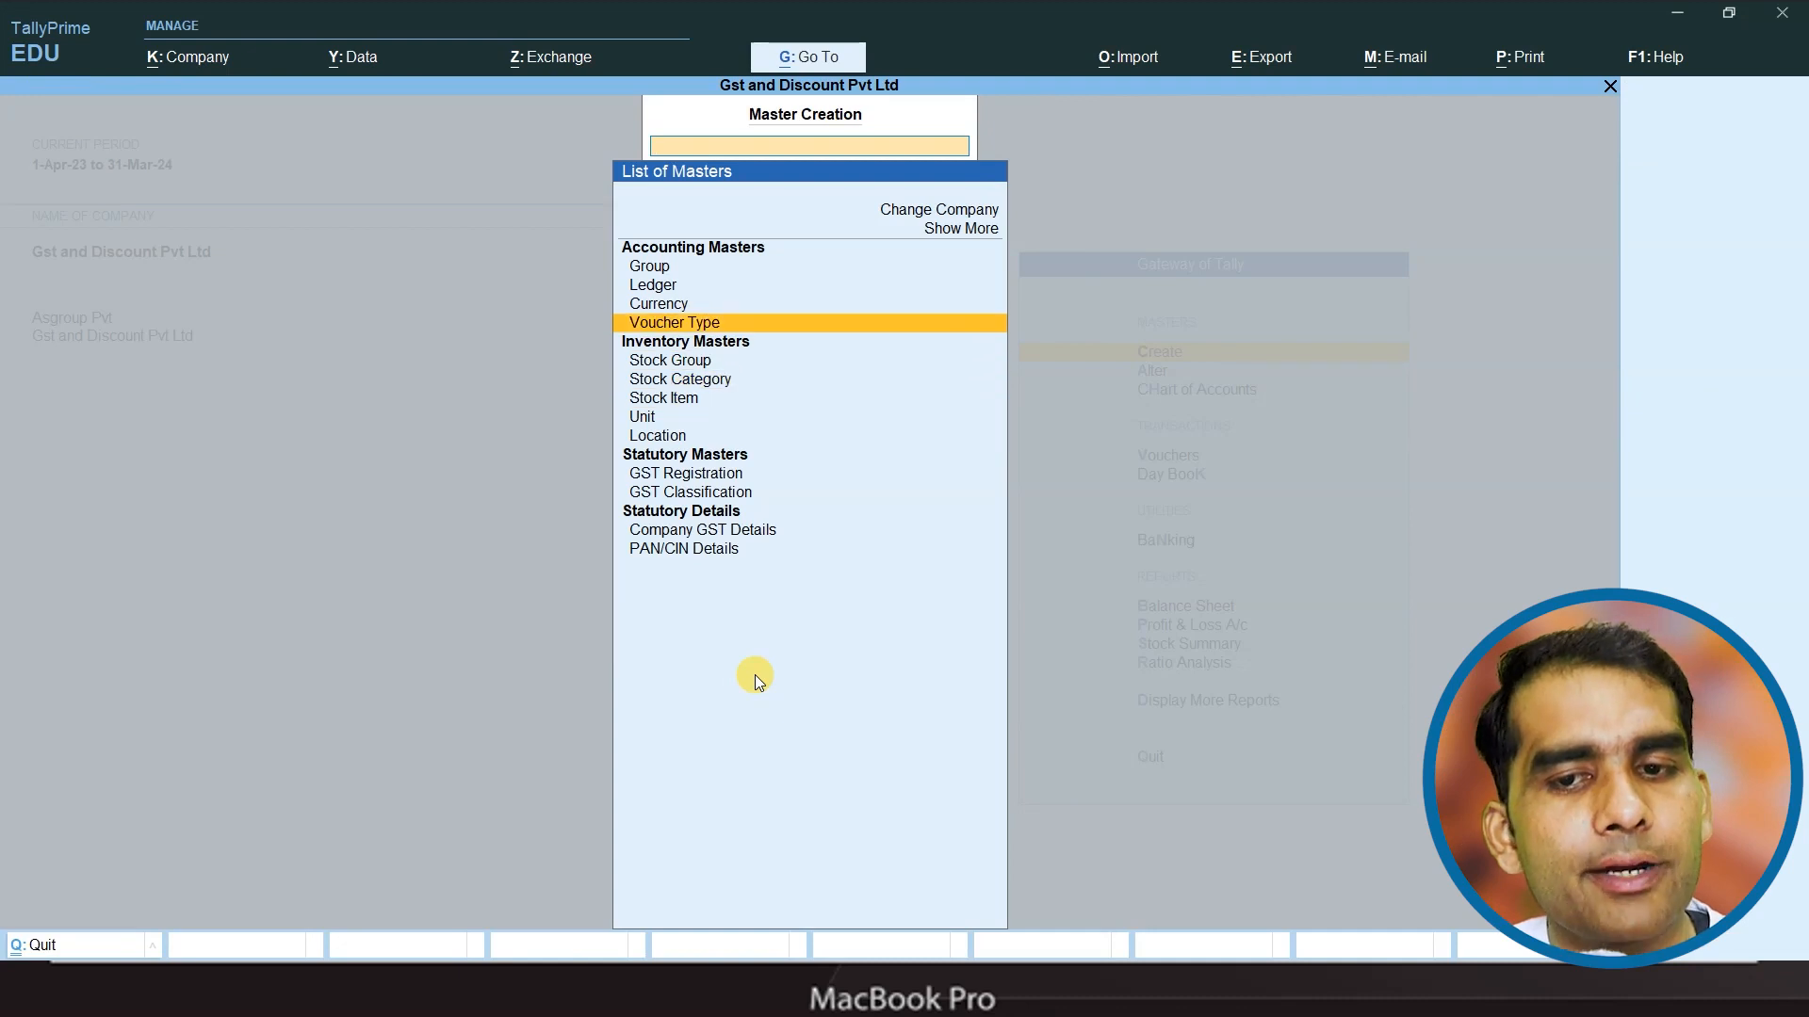
click(754, 675)
key(Return)
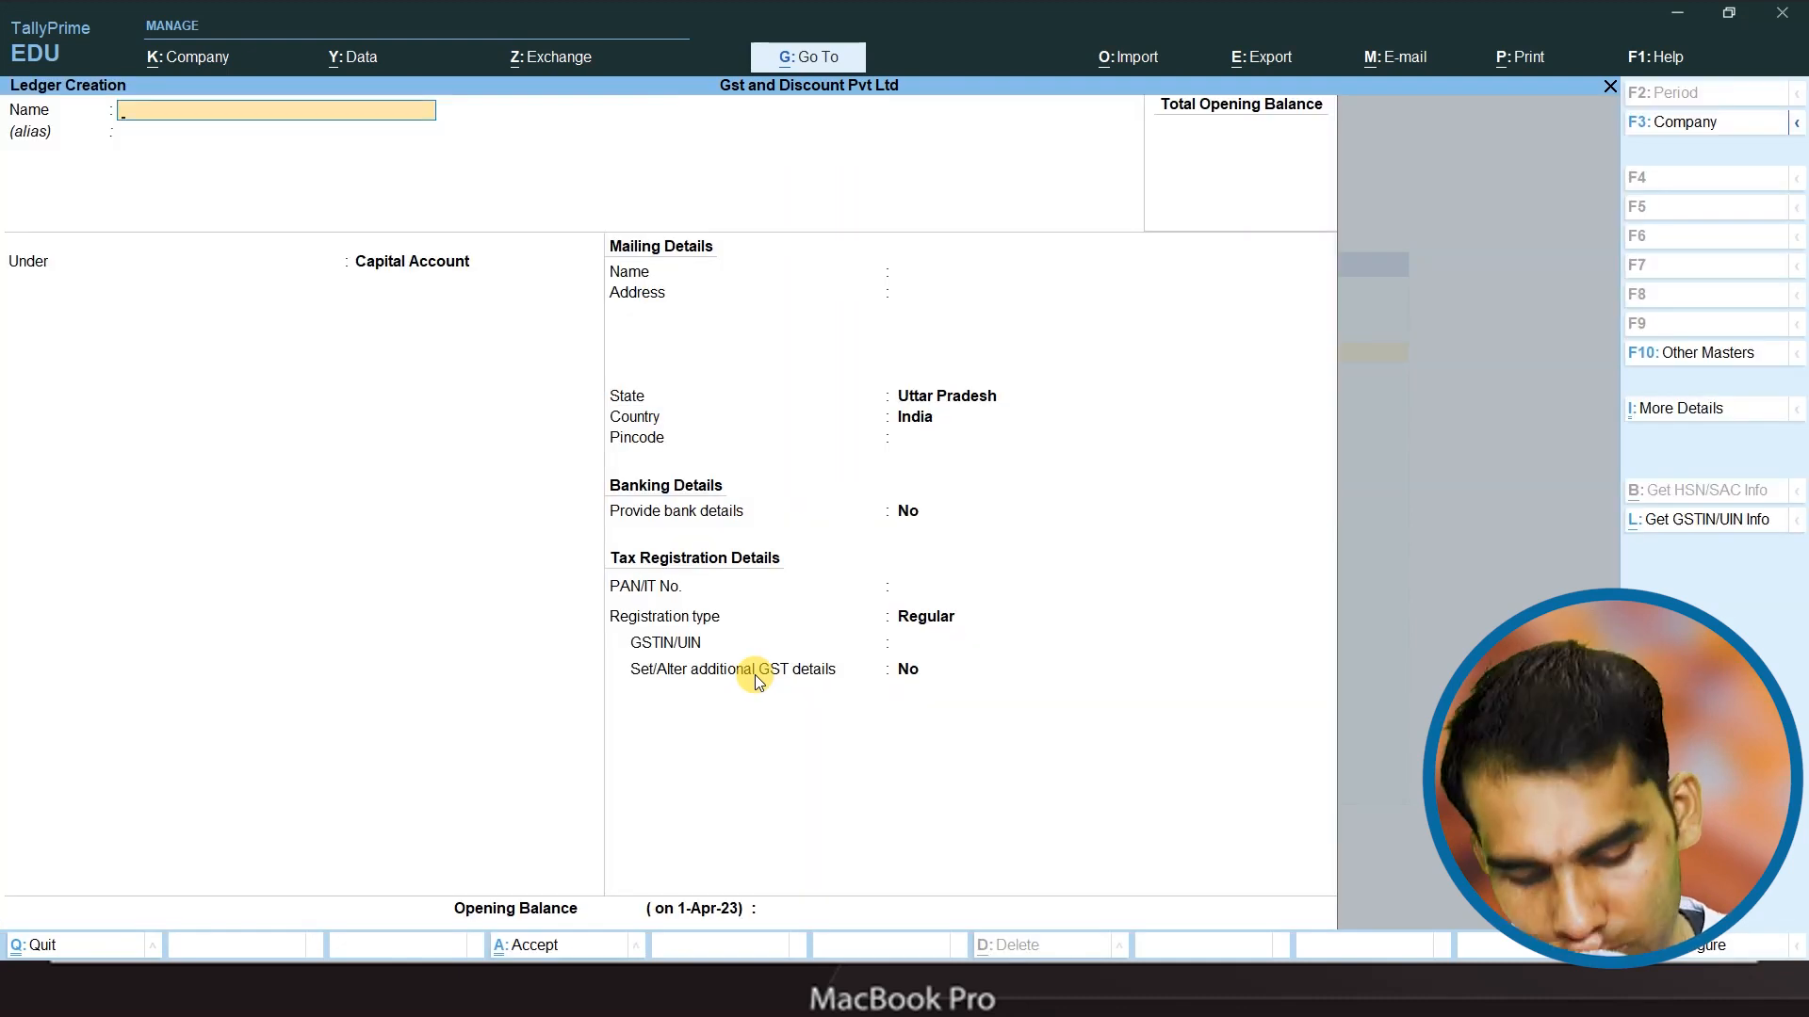
- Create the ledger Purchase under the Purchase Accounts group, keeping the default ledger type and GST details
text(Purchase)
key(Return)
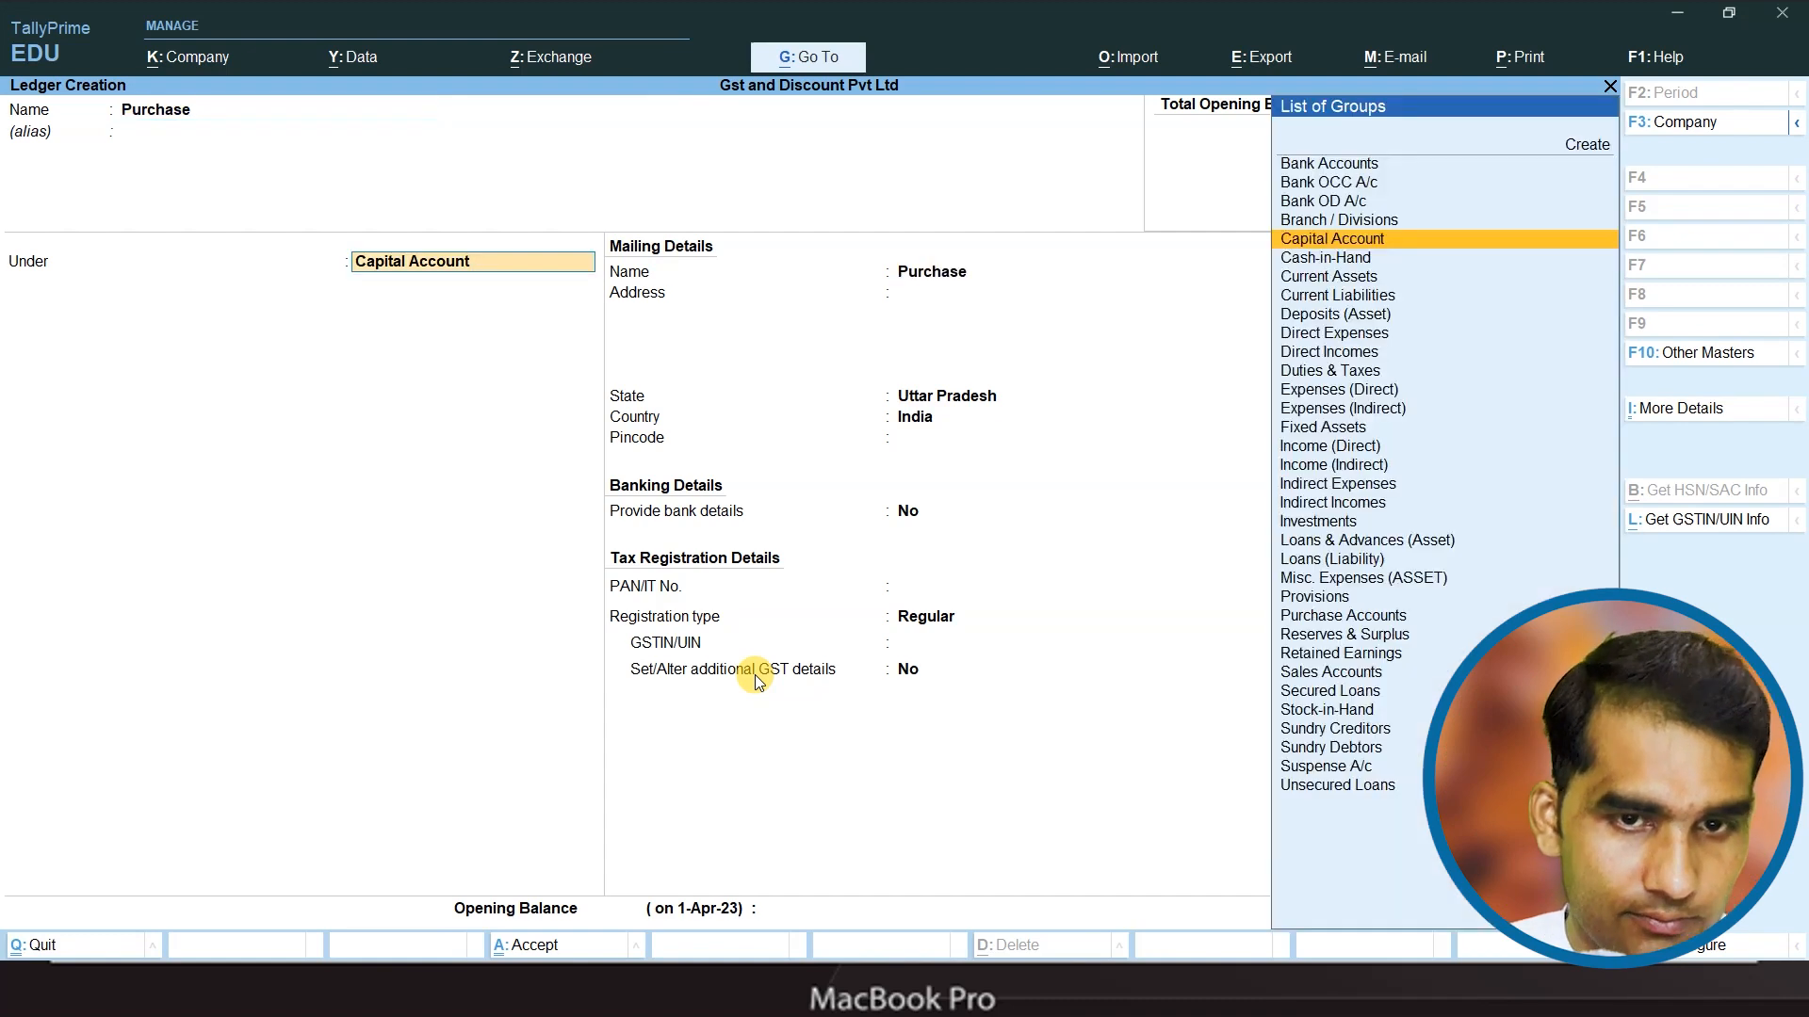
text(P)
key(Down)
key(Return)
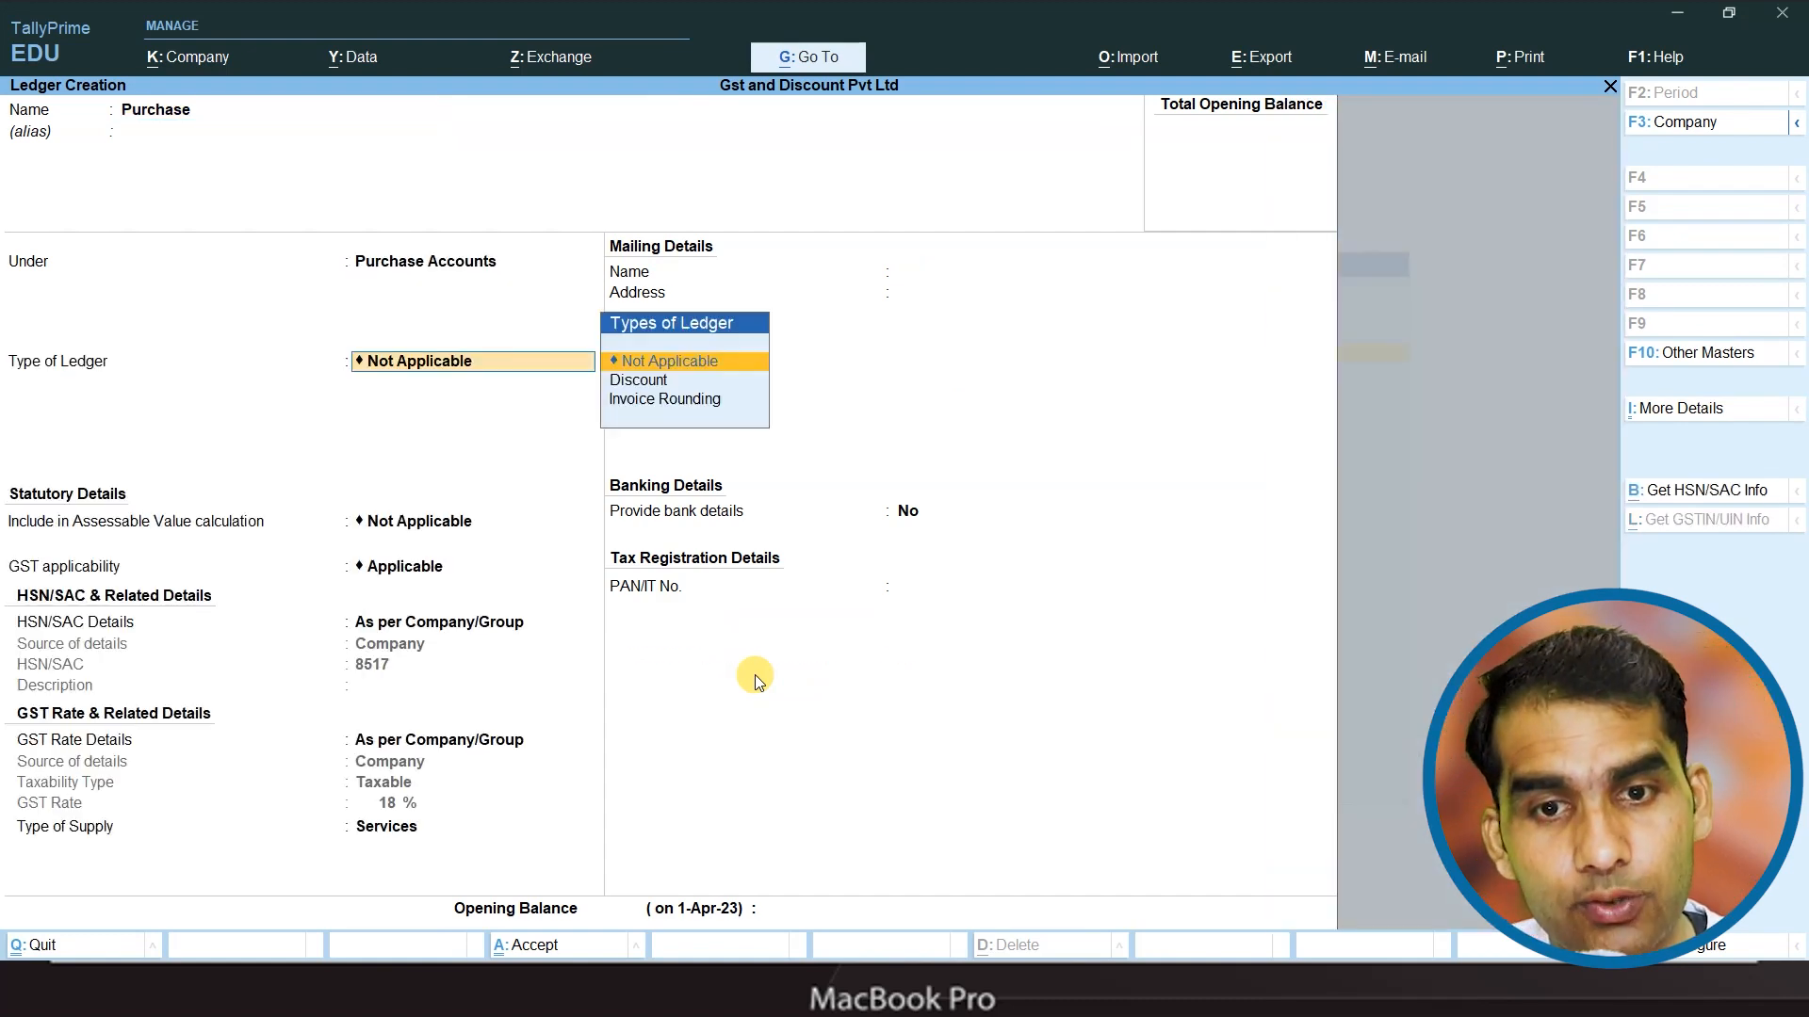
key(ctrl+a)
- Create the ledger Sales under the Sales Accounts group, keeping the default ledger type and GST details
text(Sales)
key(Return)
text(S)
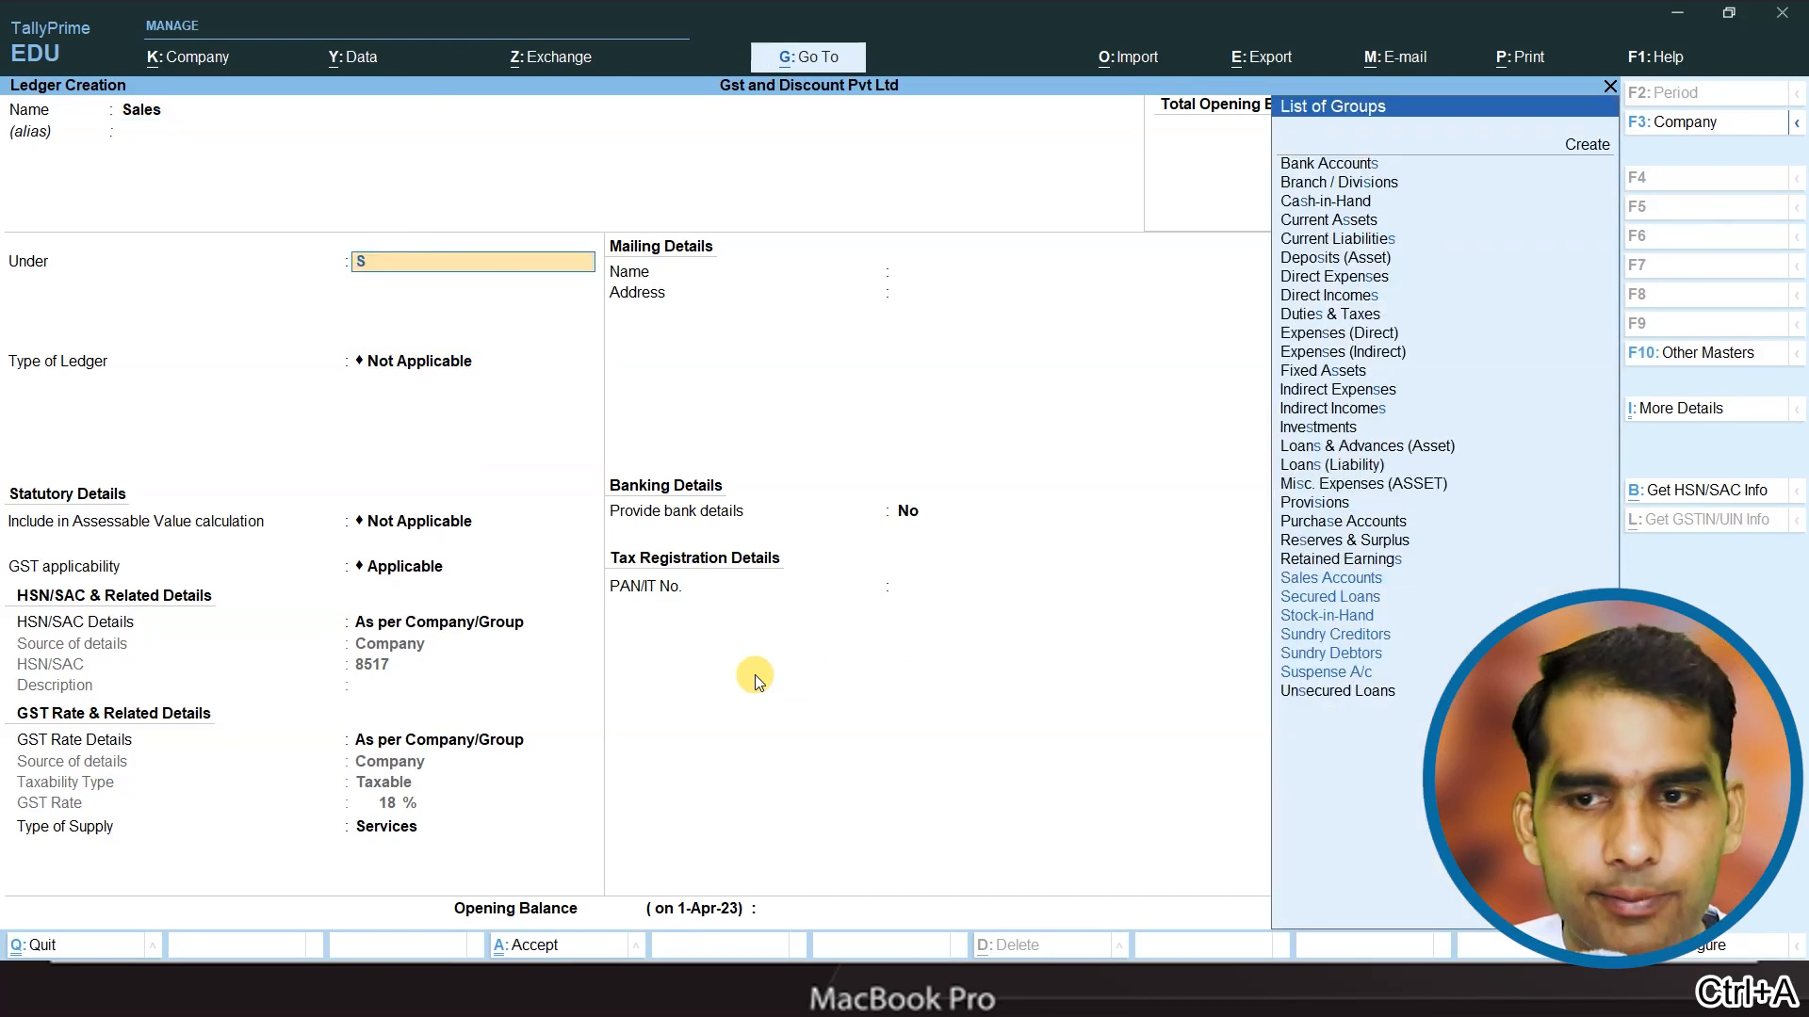
key(Down)
key(Up)
key(Return)
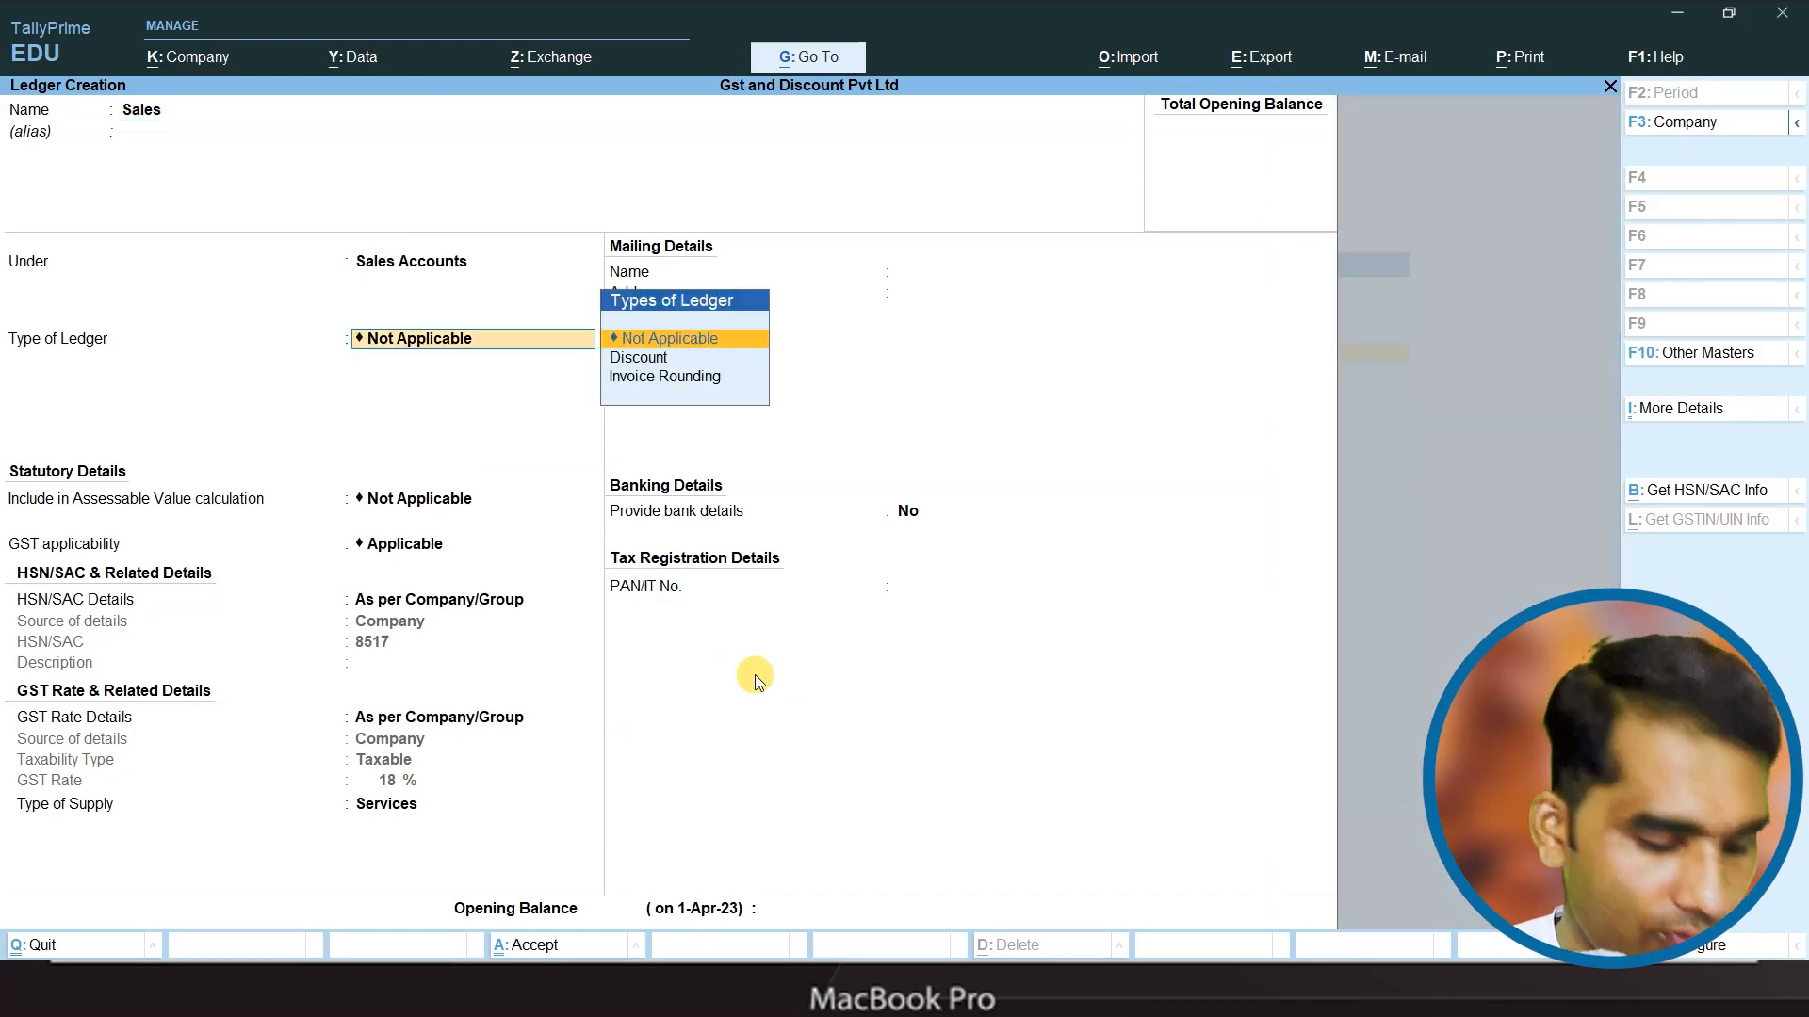
key(ctrl+a)
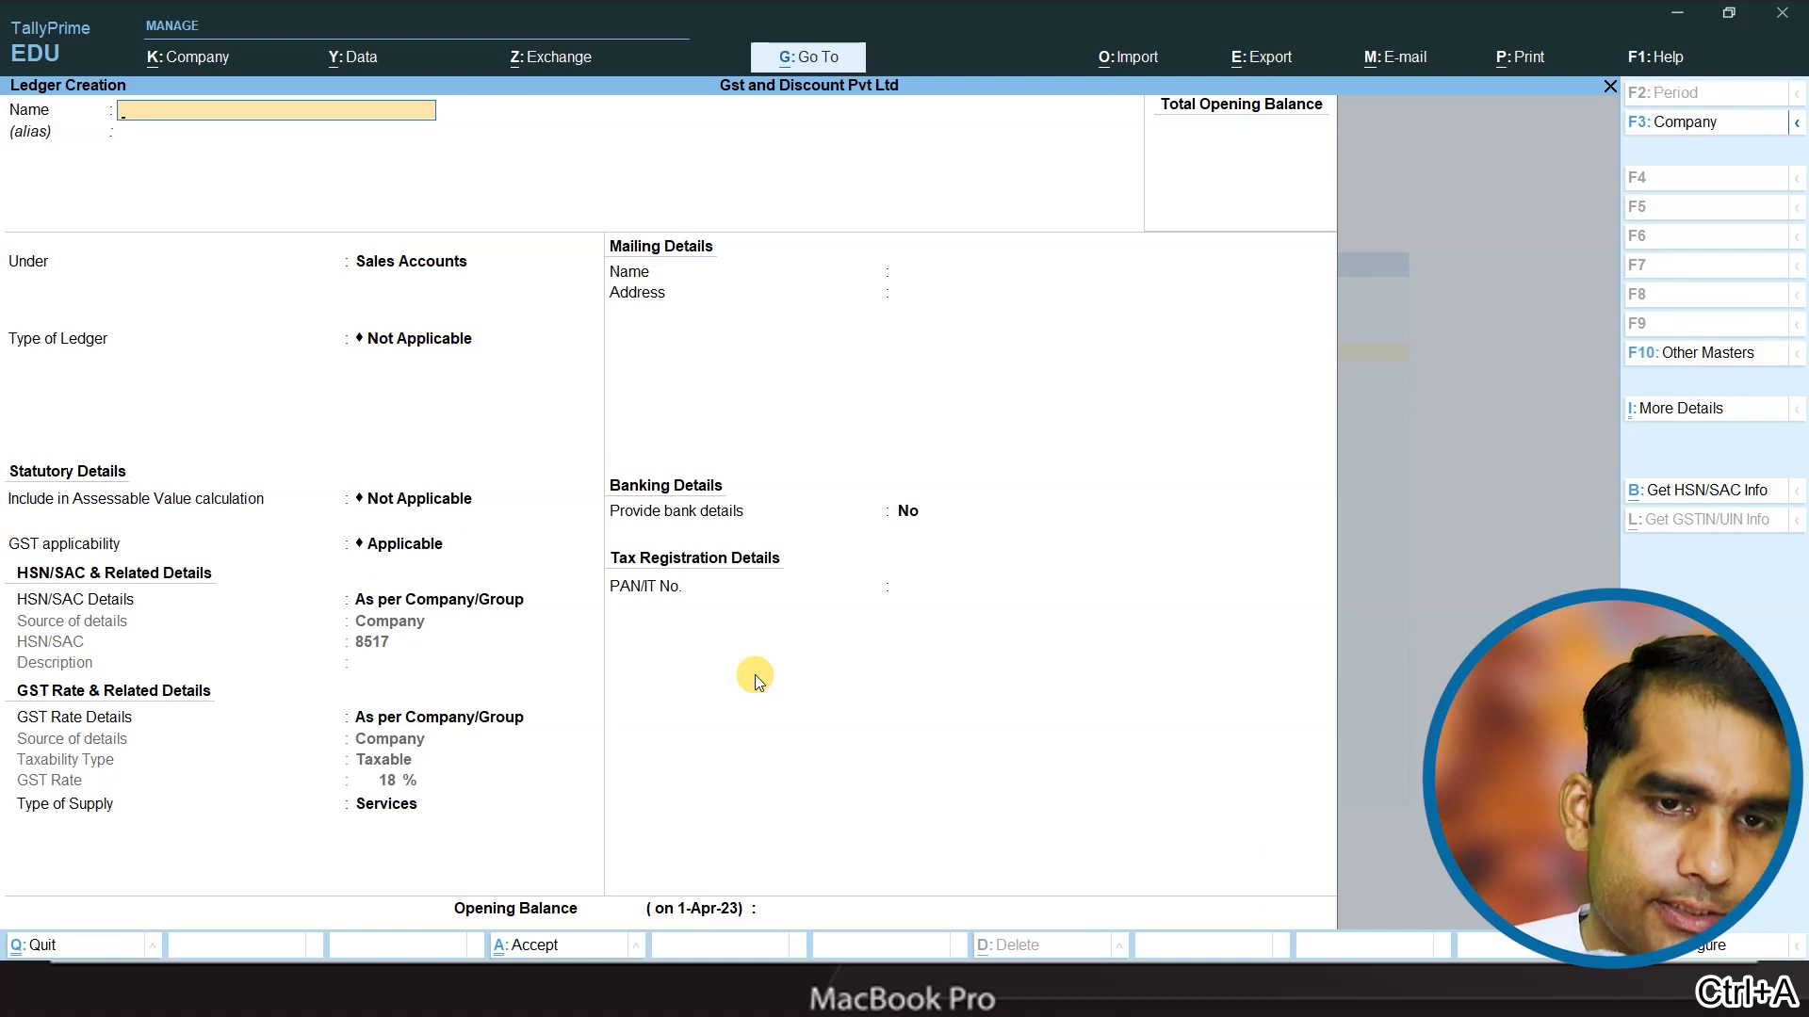
- Name the new ledger C Gst and place it under the Duties & Taxes group
text(C Gs)
key(Return)
key(Return)
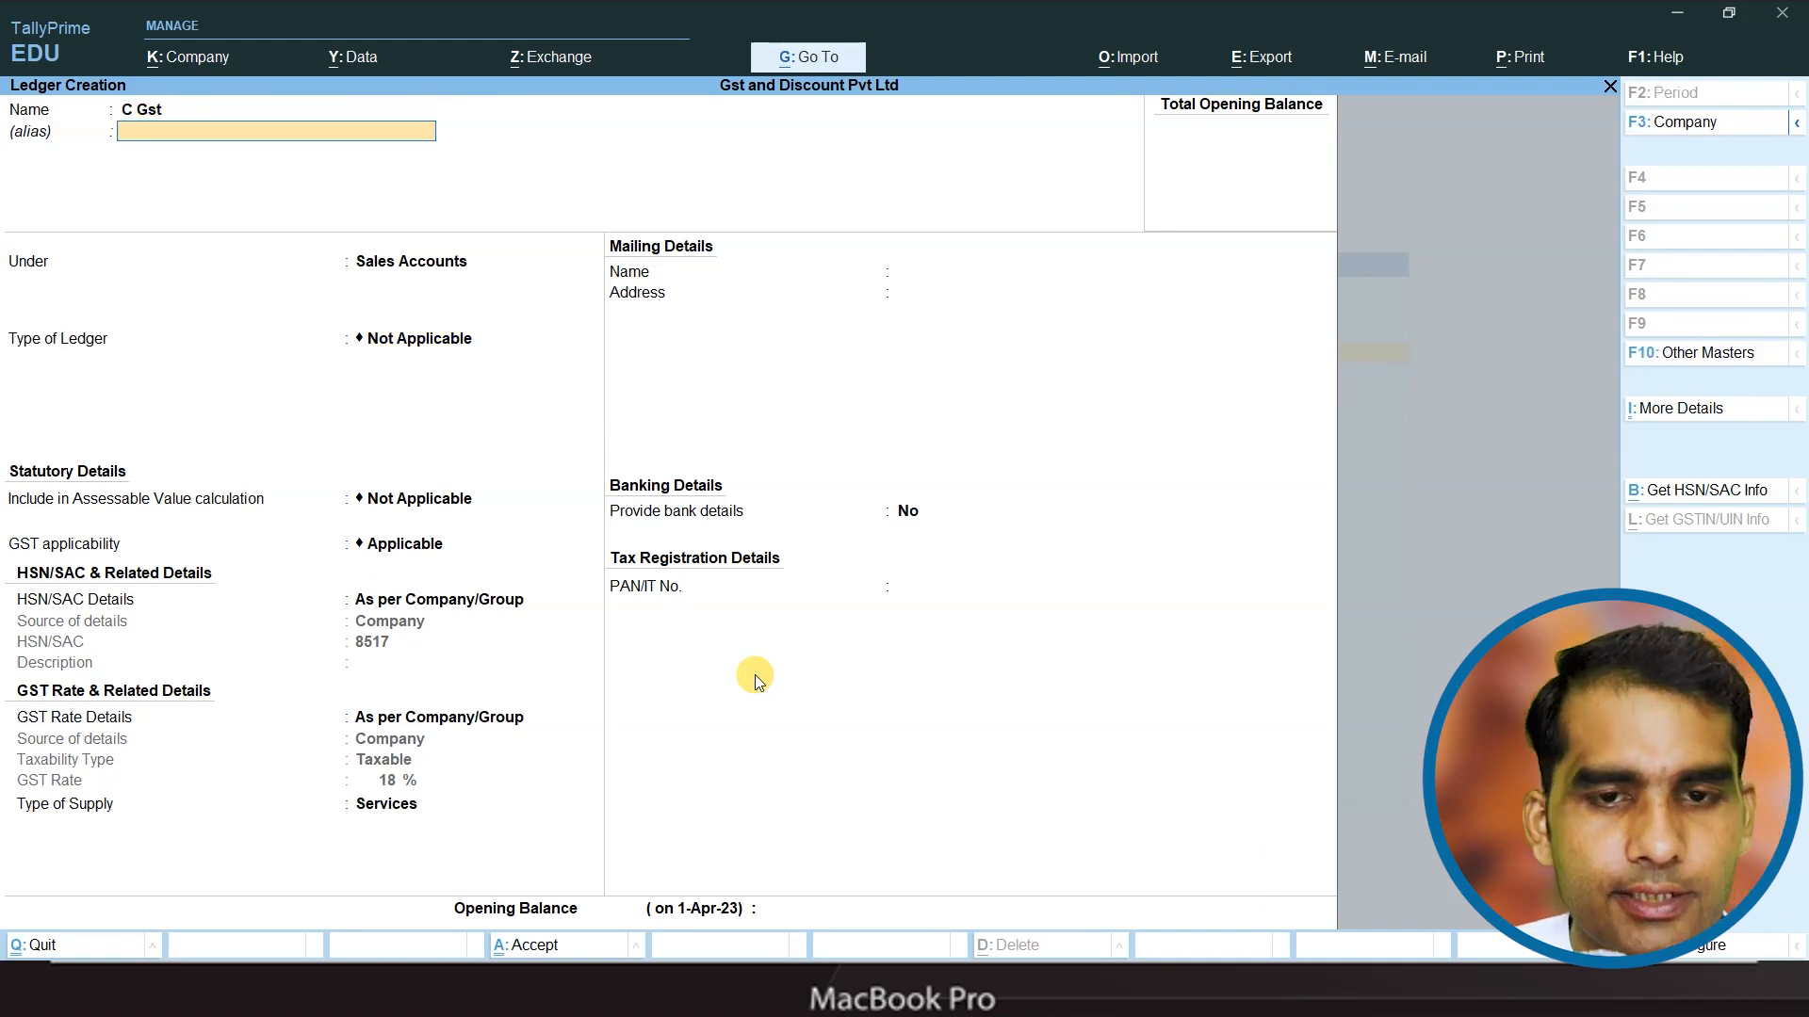
text(D)
key(Down)
key(Down)
key(Down)
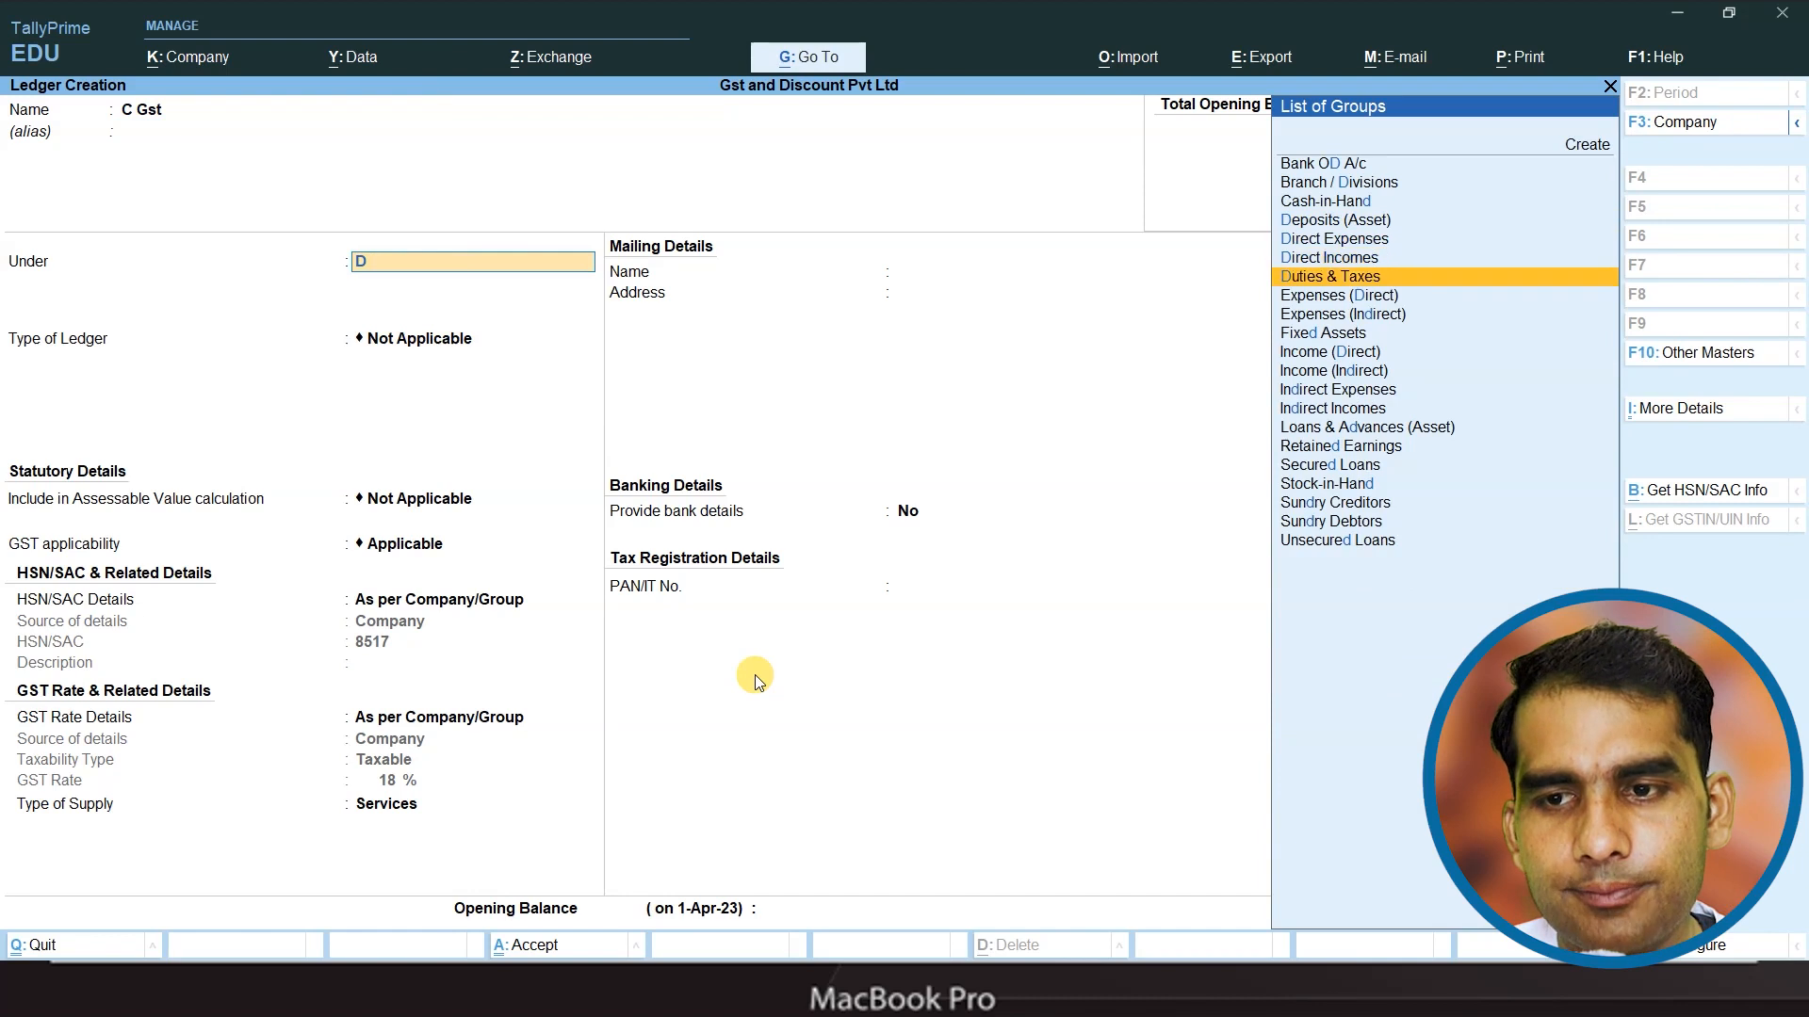
key(Return)
- Set the C Gst ledger's type of duty to GST and its tax type to CGST
key(Up)
key(Return)
key(Down)
key(Down)
key(Up)
key(Return)
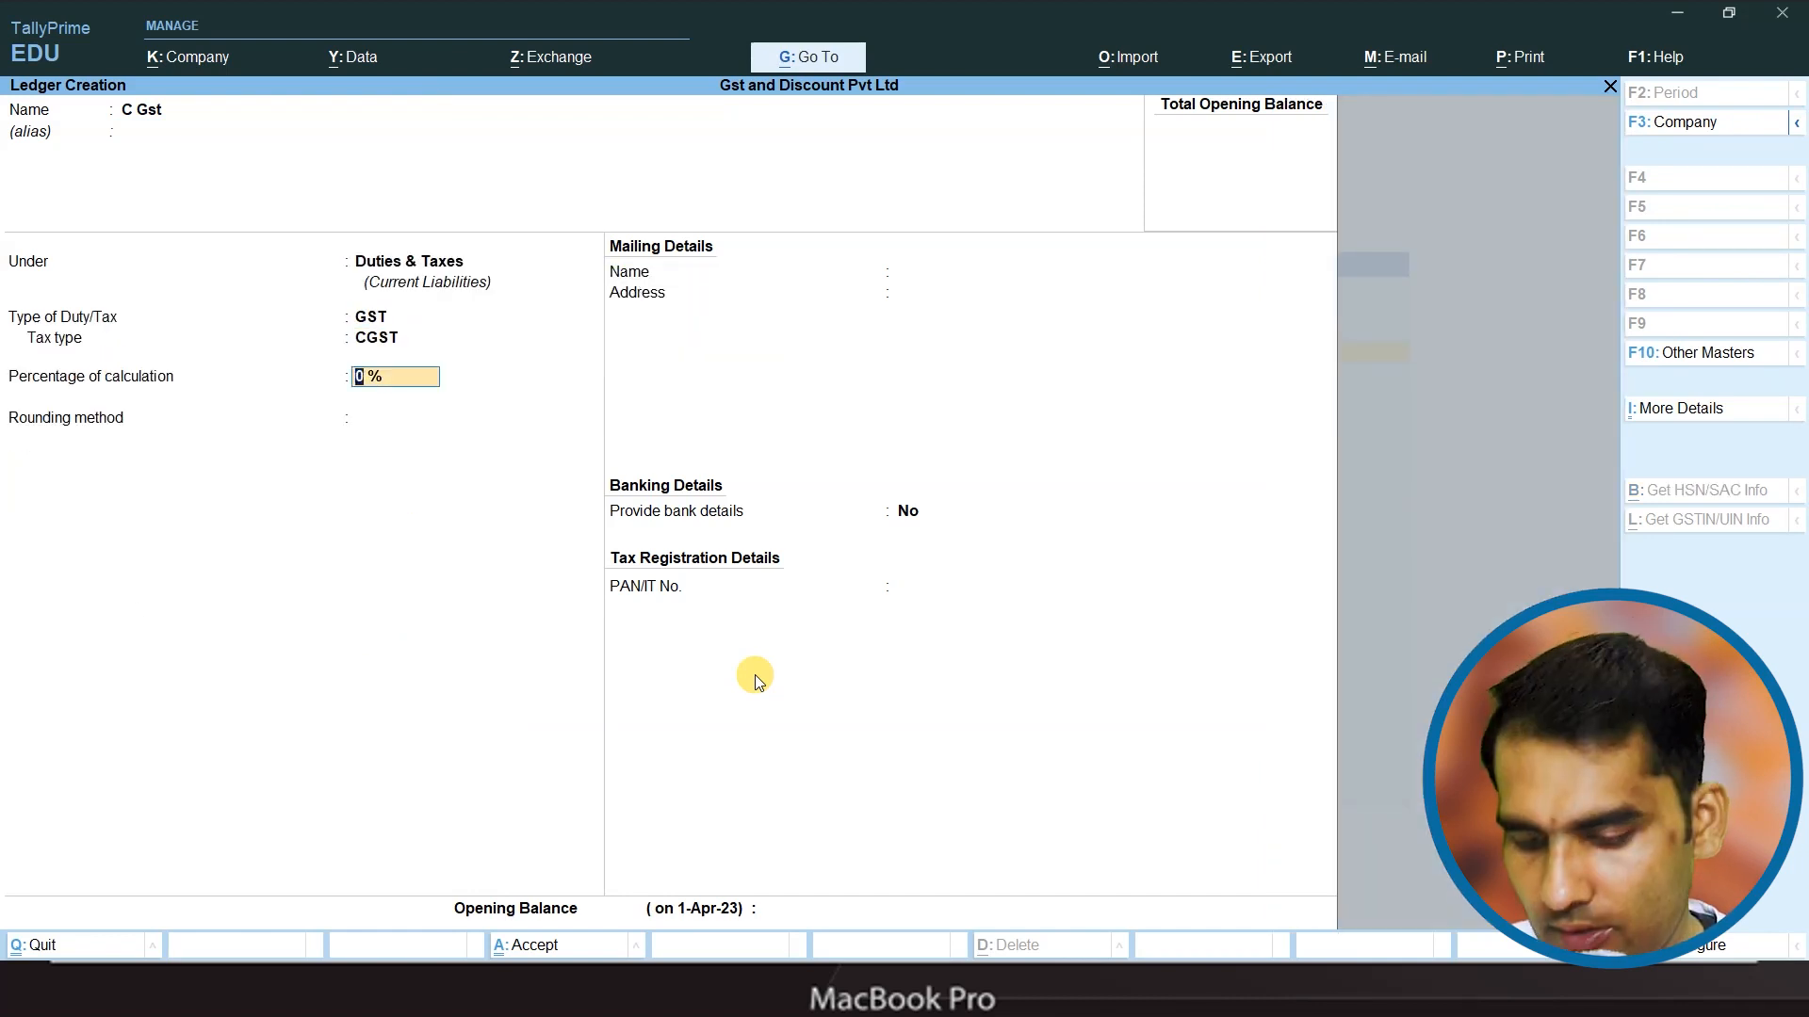
- Set the C Gst ledger's calculation percentage to 9% with Normal Rounding, and save it
text(9)
key(Return)
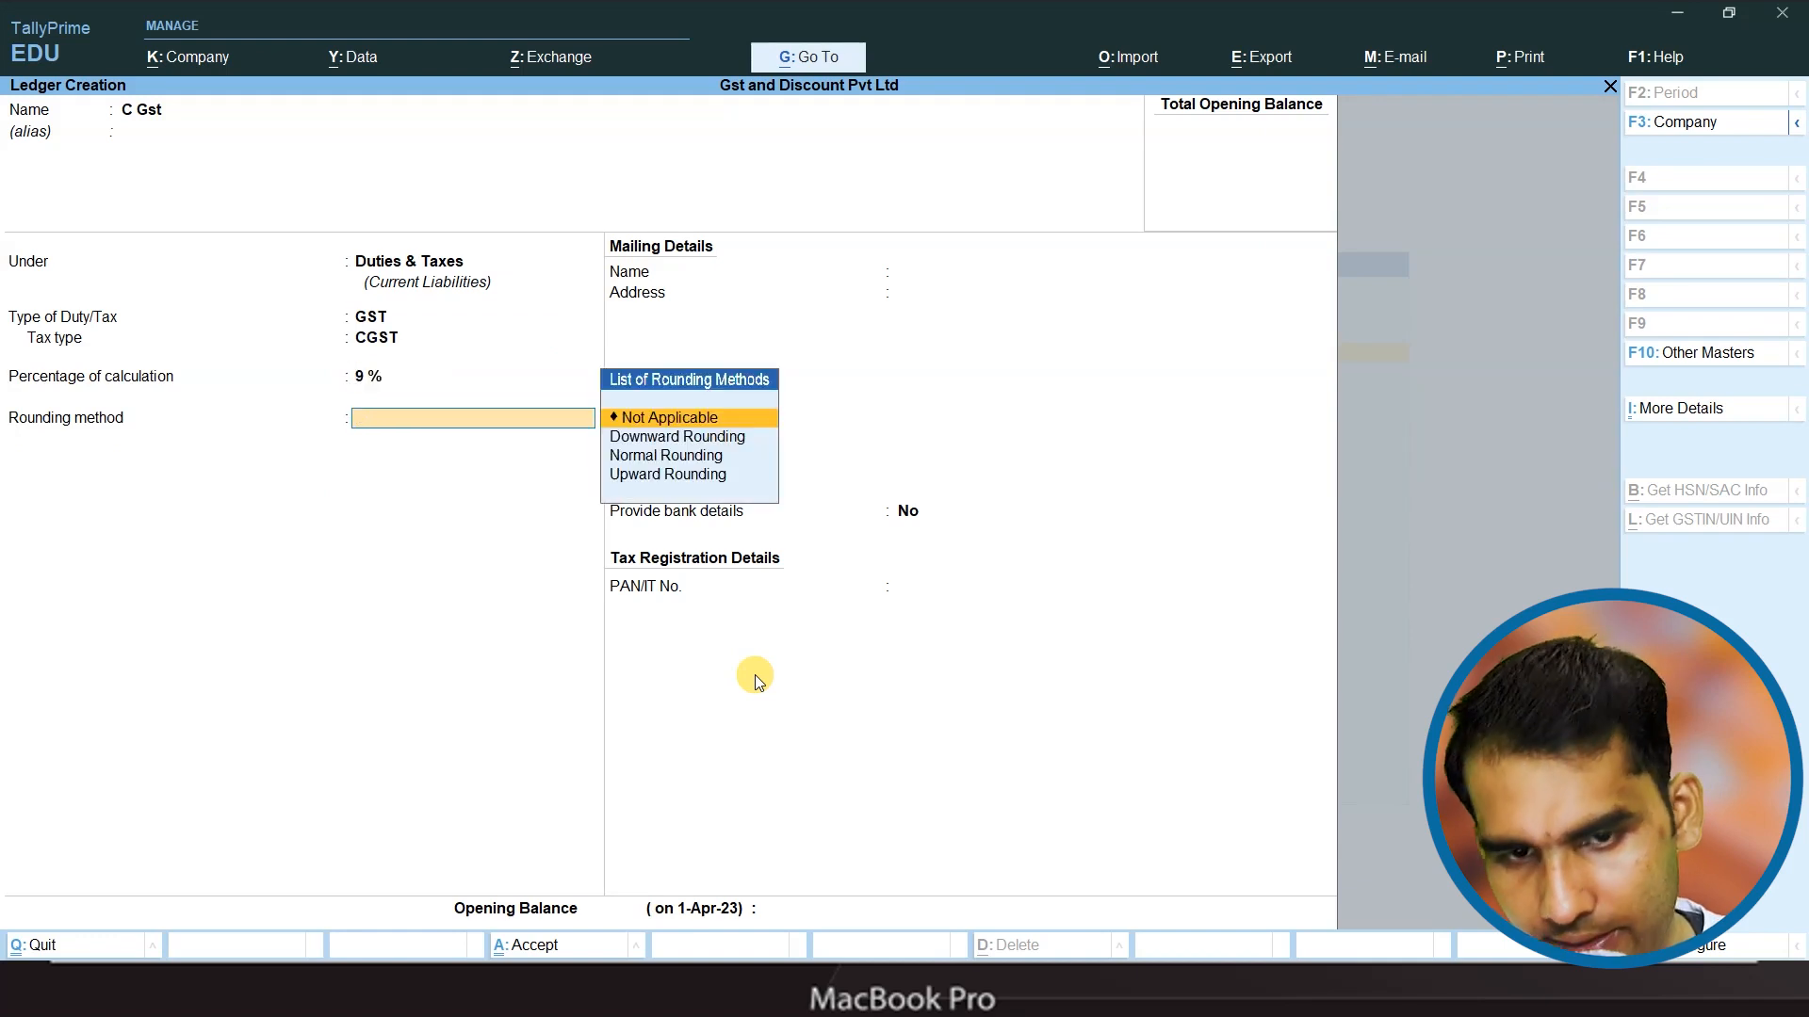
key(Down)
key(Down)
key(Return)
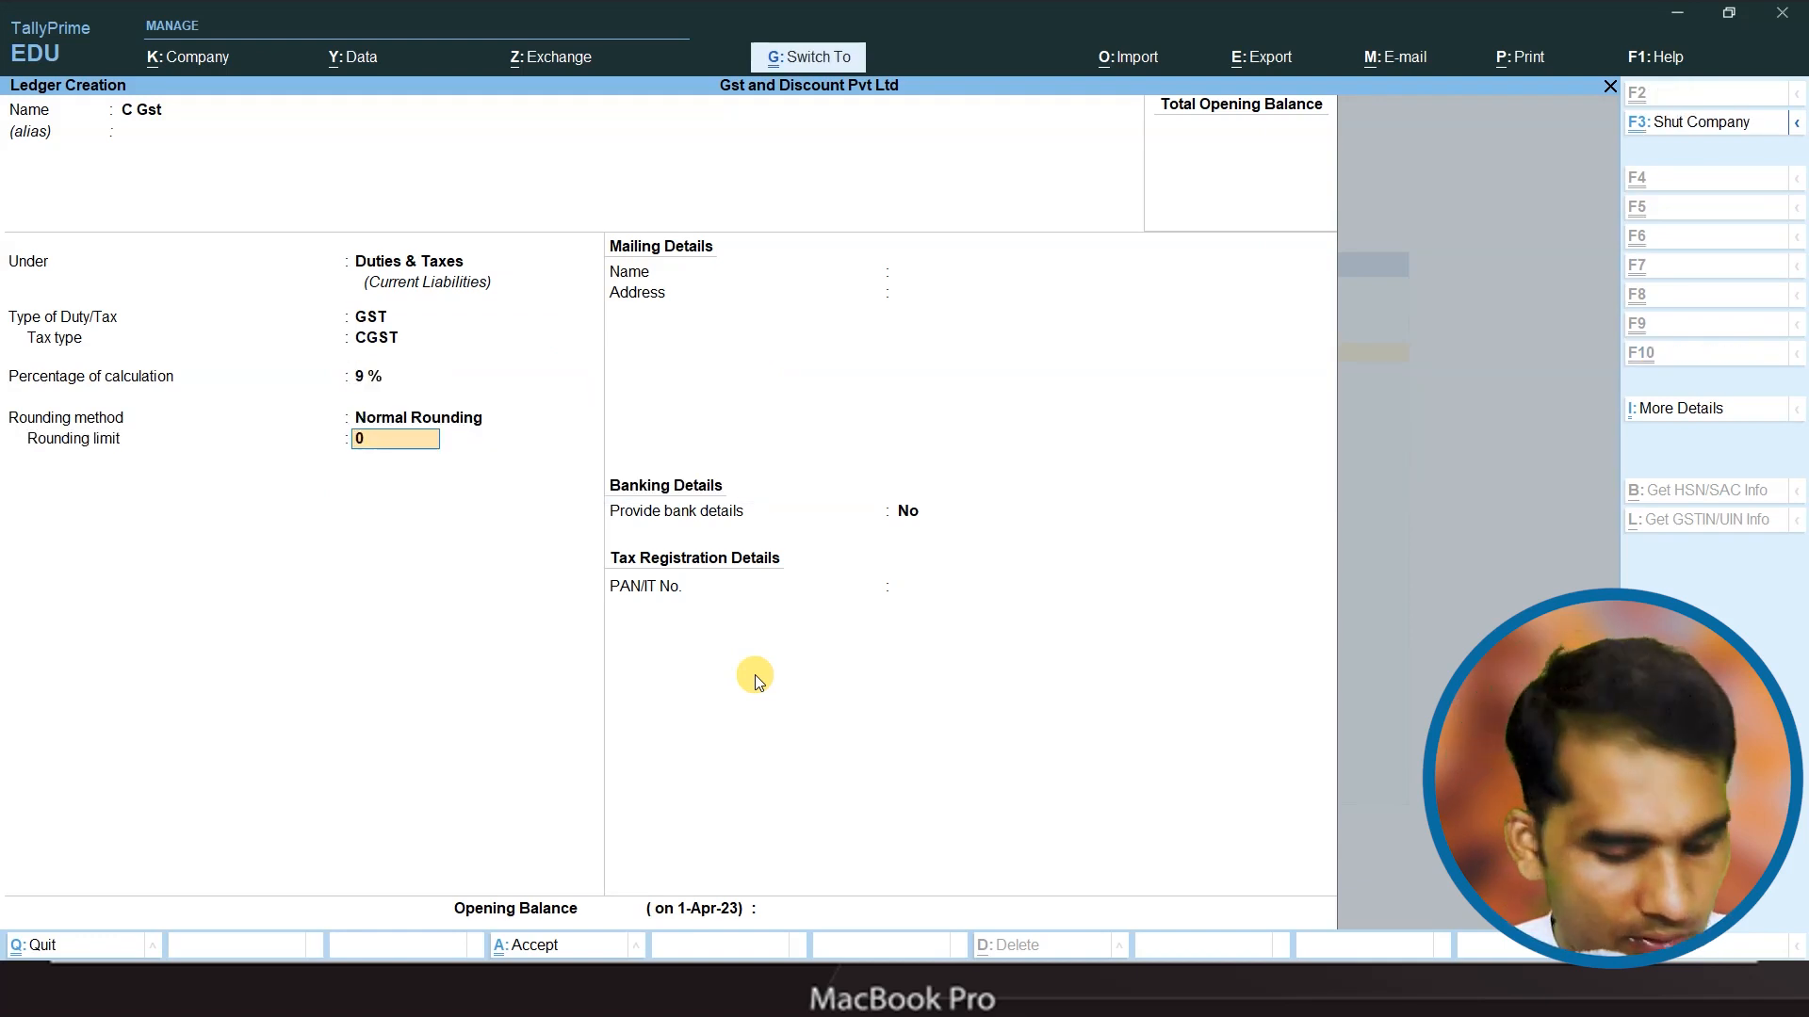
key(ctrl+a)
- Name the new ledger S Gst under Duties & Taxes, with GST as the duty type and SGST/UTGST as the tax type
text(S Gst)
key(Return)
key(Return)
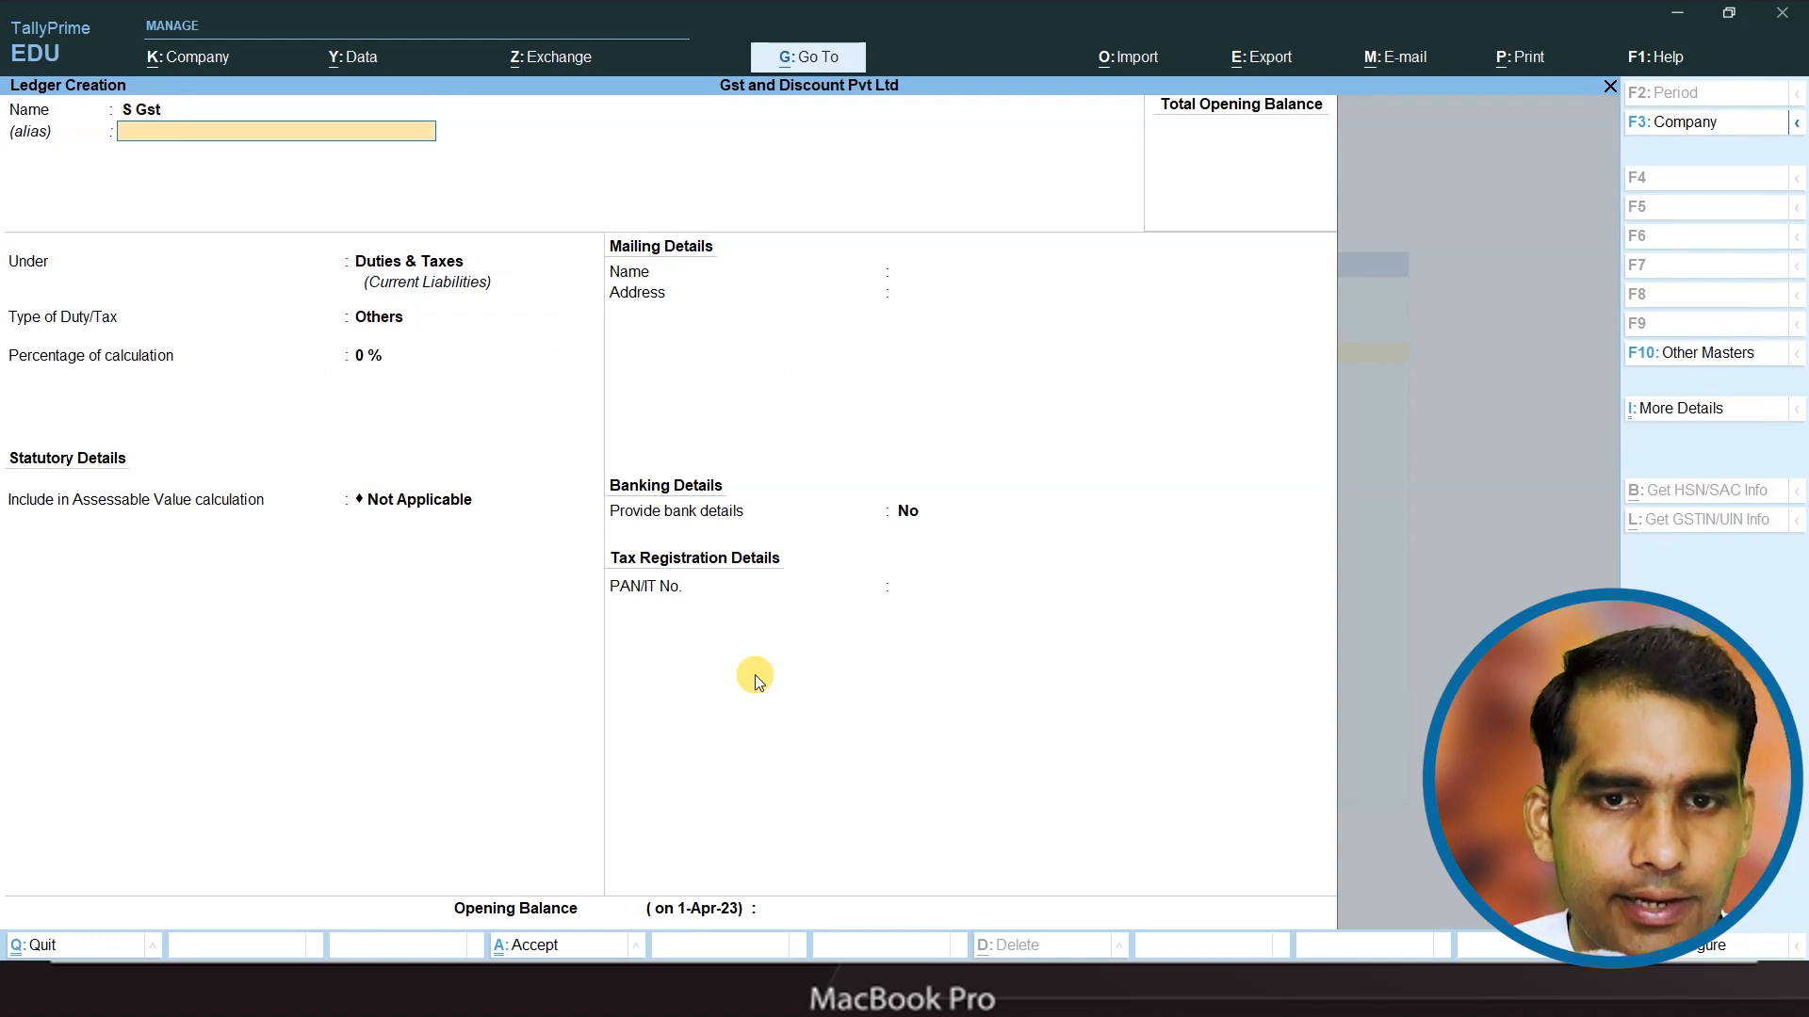
key(Return)
key(Up)
key(Return)
key(Down)
key(Down)
key(Down)
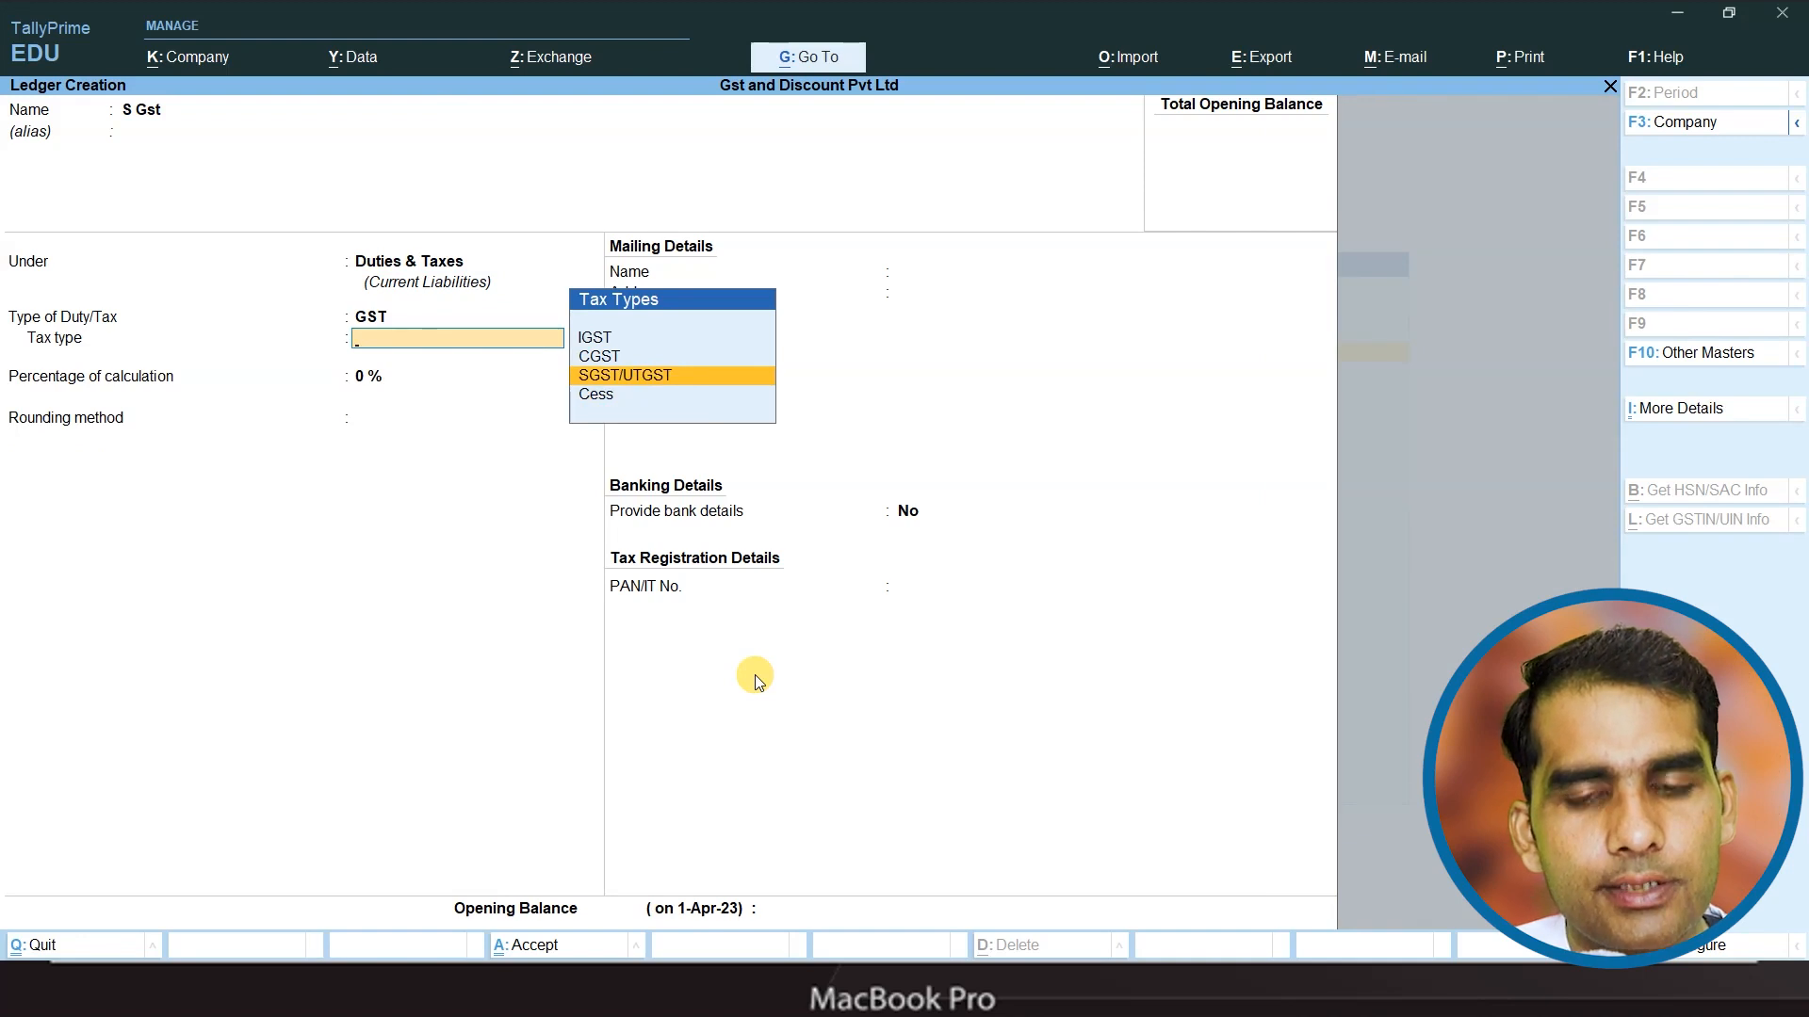
key(Return)
- Set the S Gst ledger's calculation percentage to 9% with Normal Rounding, and save it
text(9)
key(Return)
key(Down)
key(Down)
key(Return)
key(ctrl+a)
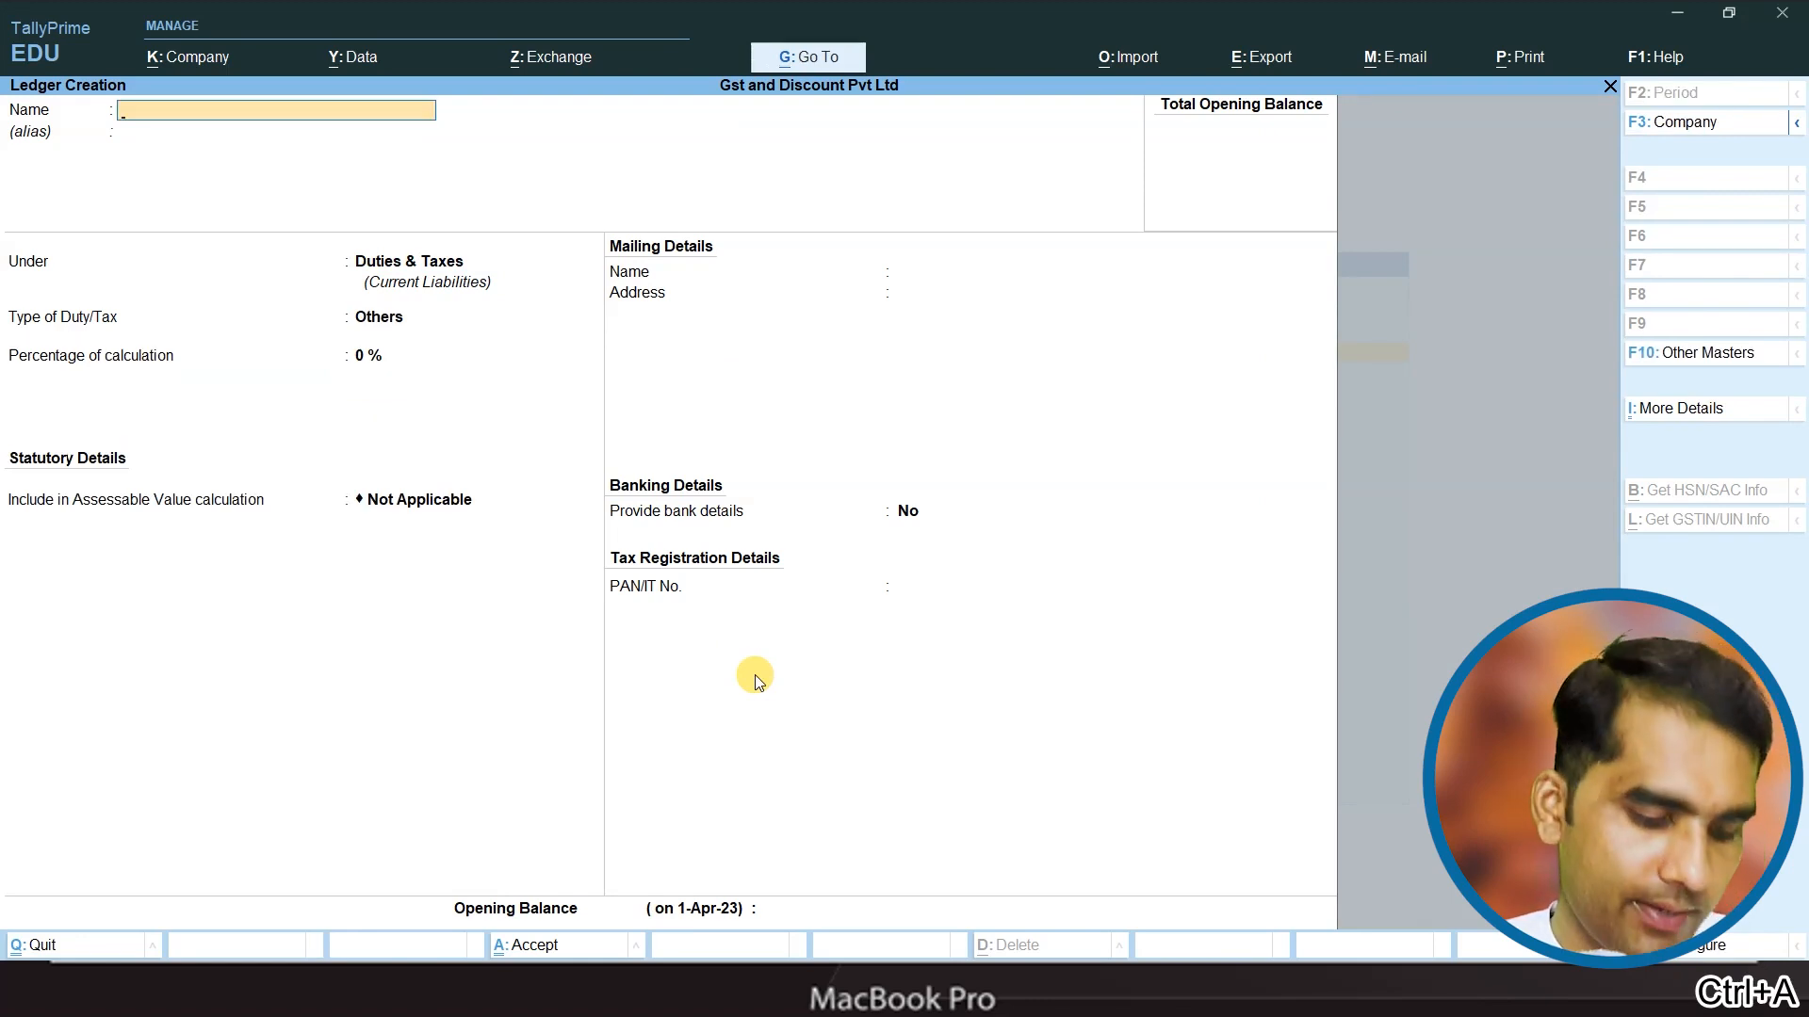
- Name the new ledger I Gst under Duties & Taxes, with GST as the duty type and IGST as the tax type
text(I Gst)
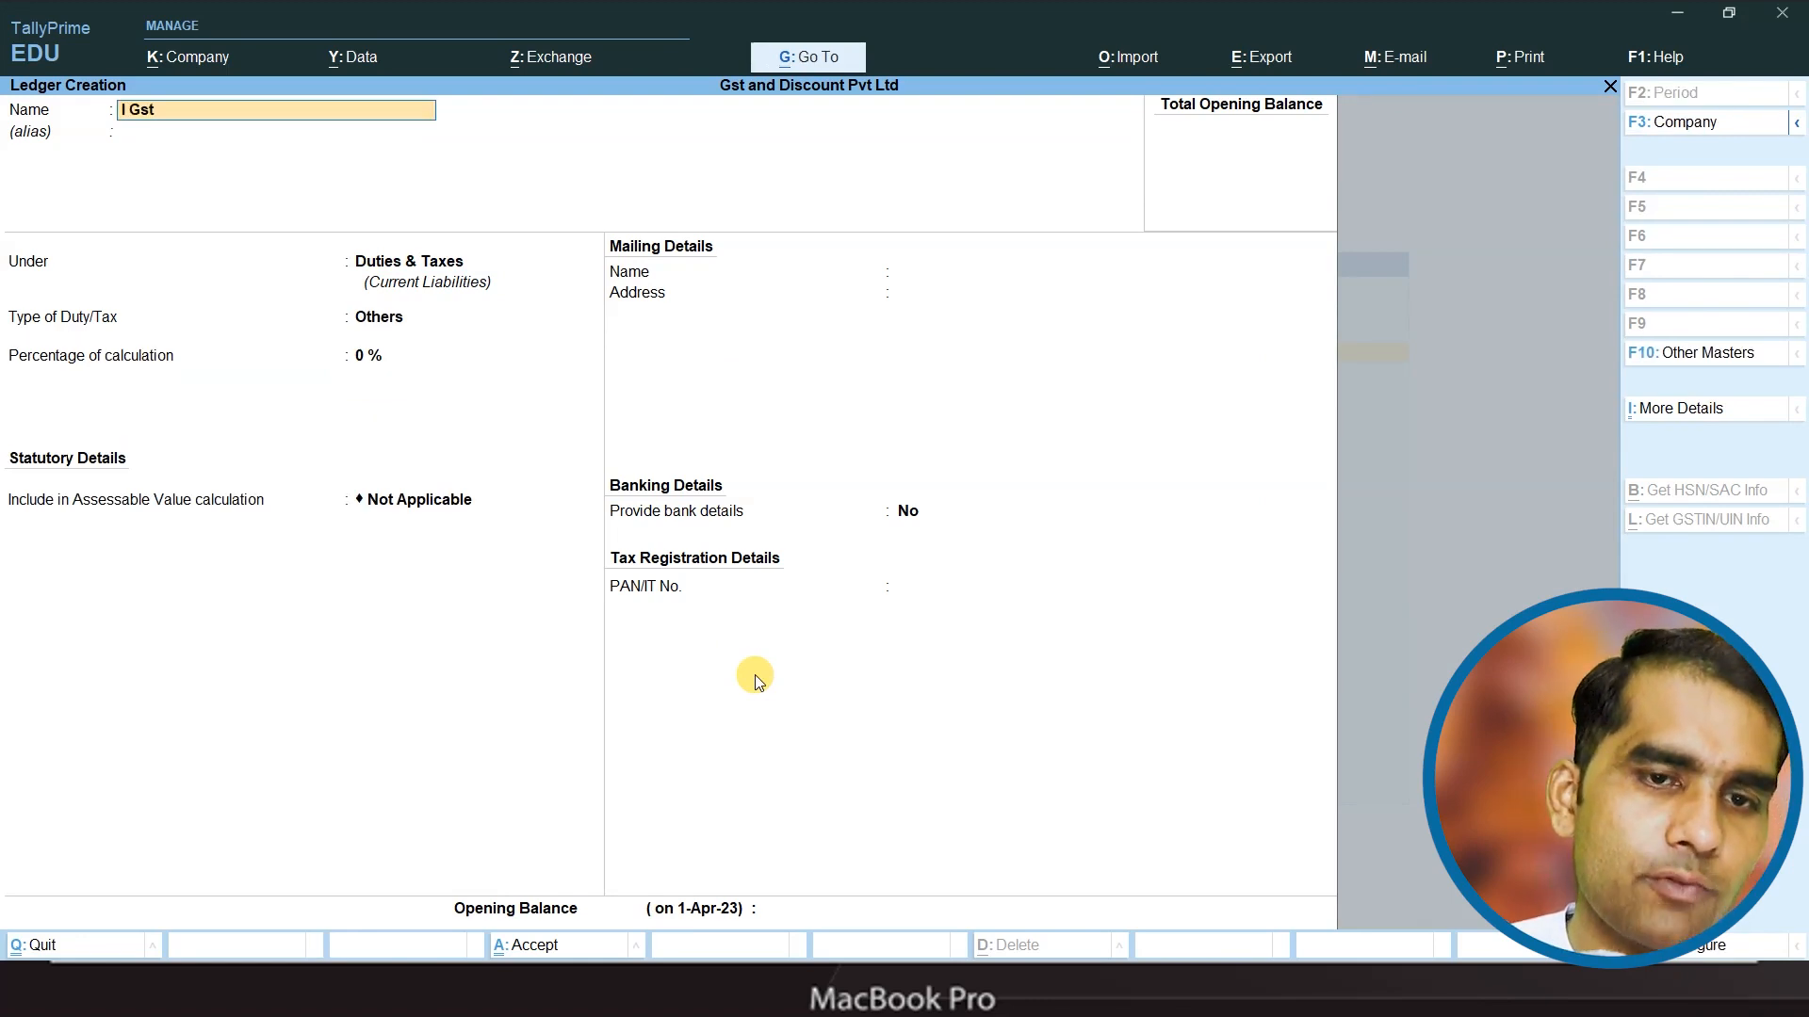
key(Return)
key(Return)
key(Up)
key(Return)
key(Down)
key(Up)
key(Return)
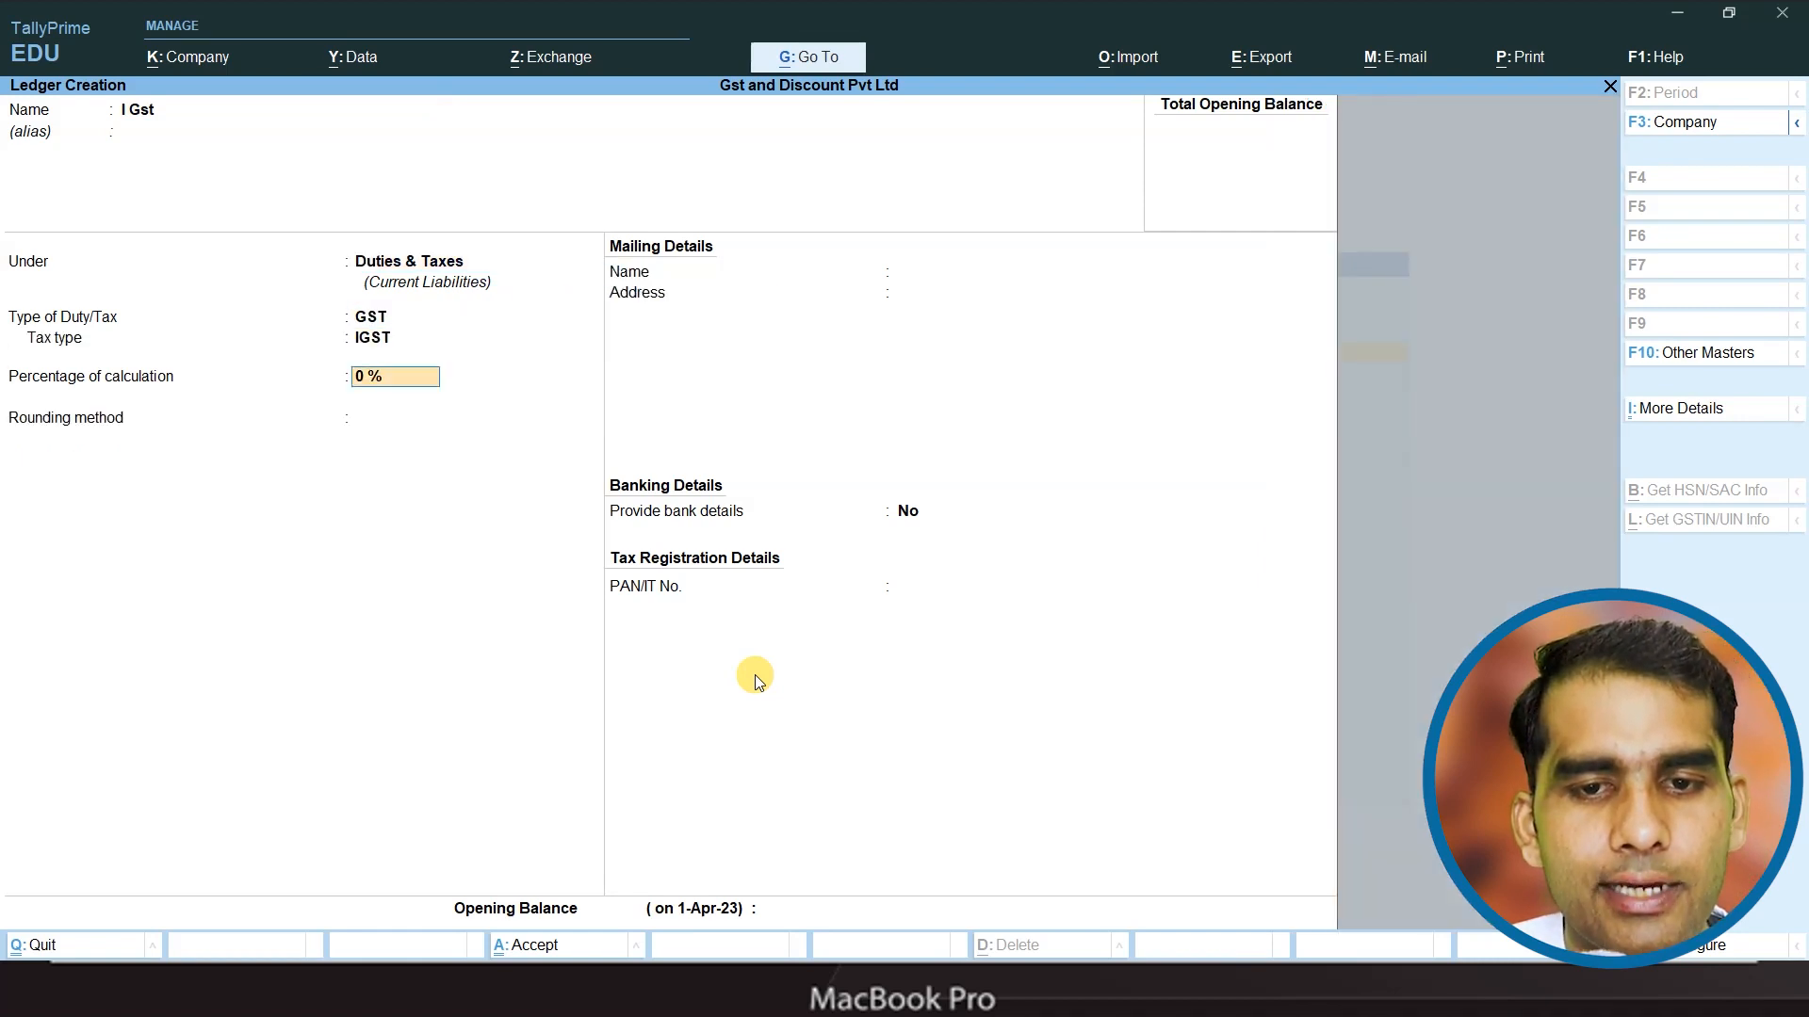
- Set the I Gst ledger's calculation percentage to 18% with Normal Rounding, and save it
text(18)
key(Return)
key(Down)
key(Down)
key(Return)
key(ctrl+a)
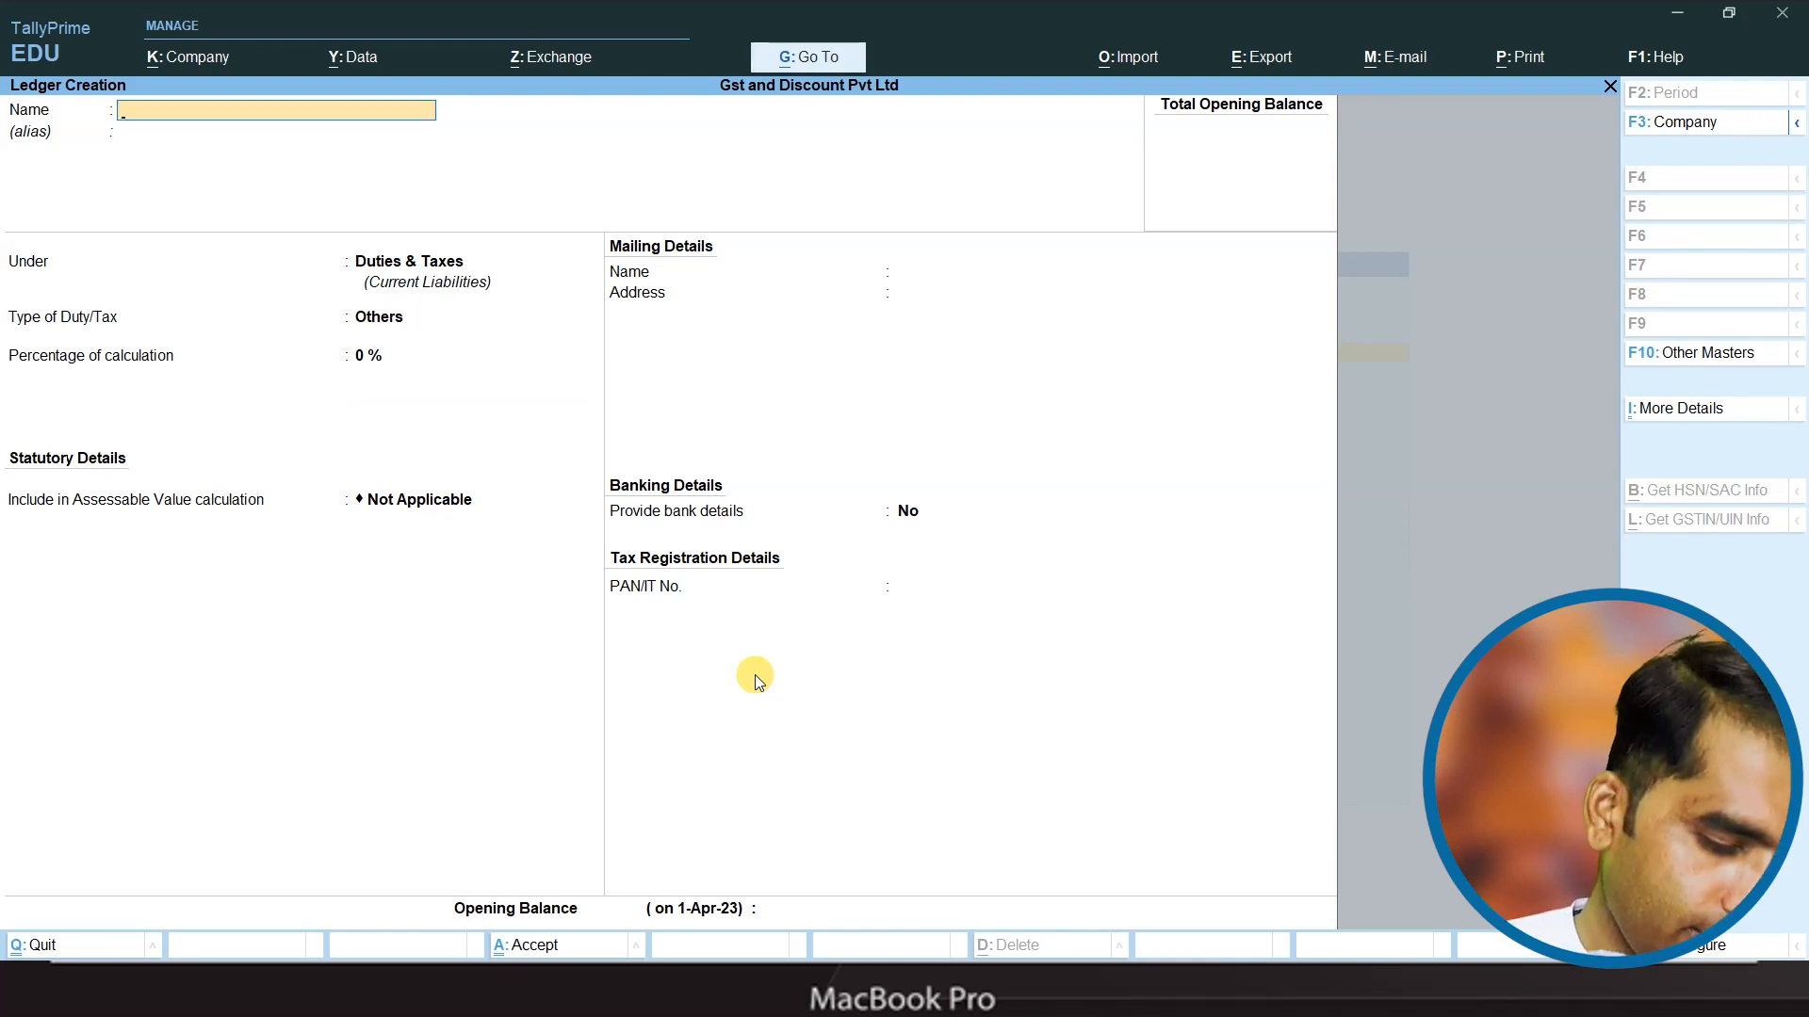
- Switch to the presentation, check the slide with the discounted sales entries and GST rates, and return to TallyPrime
key(alt+Tab)
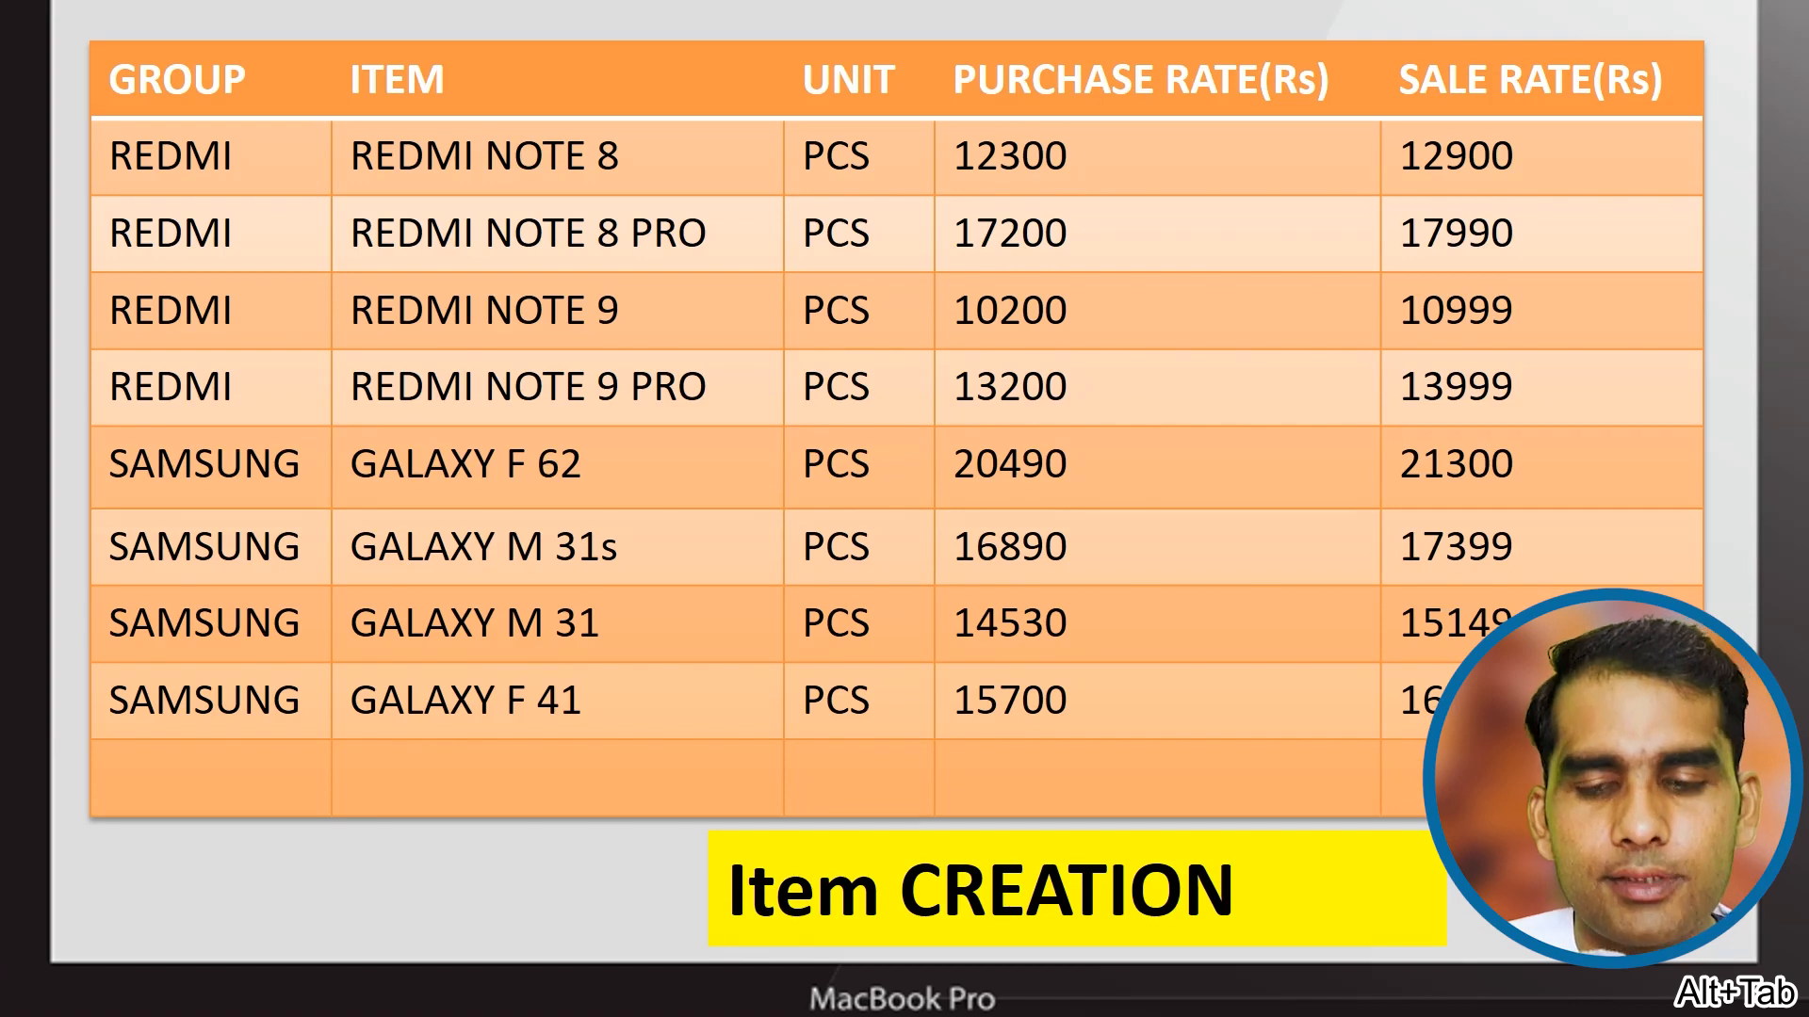
key(Right)
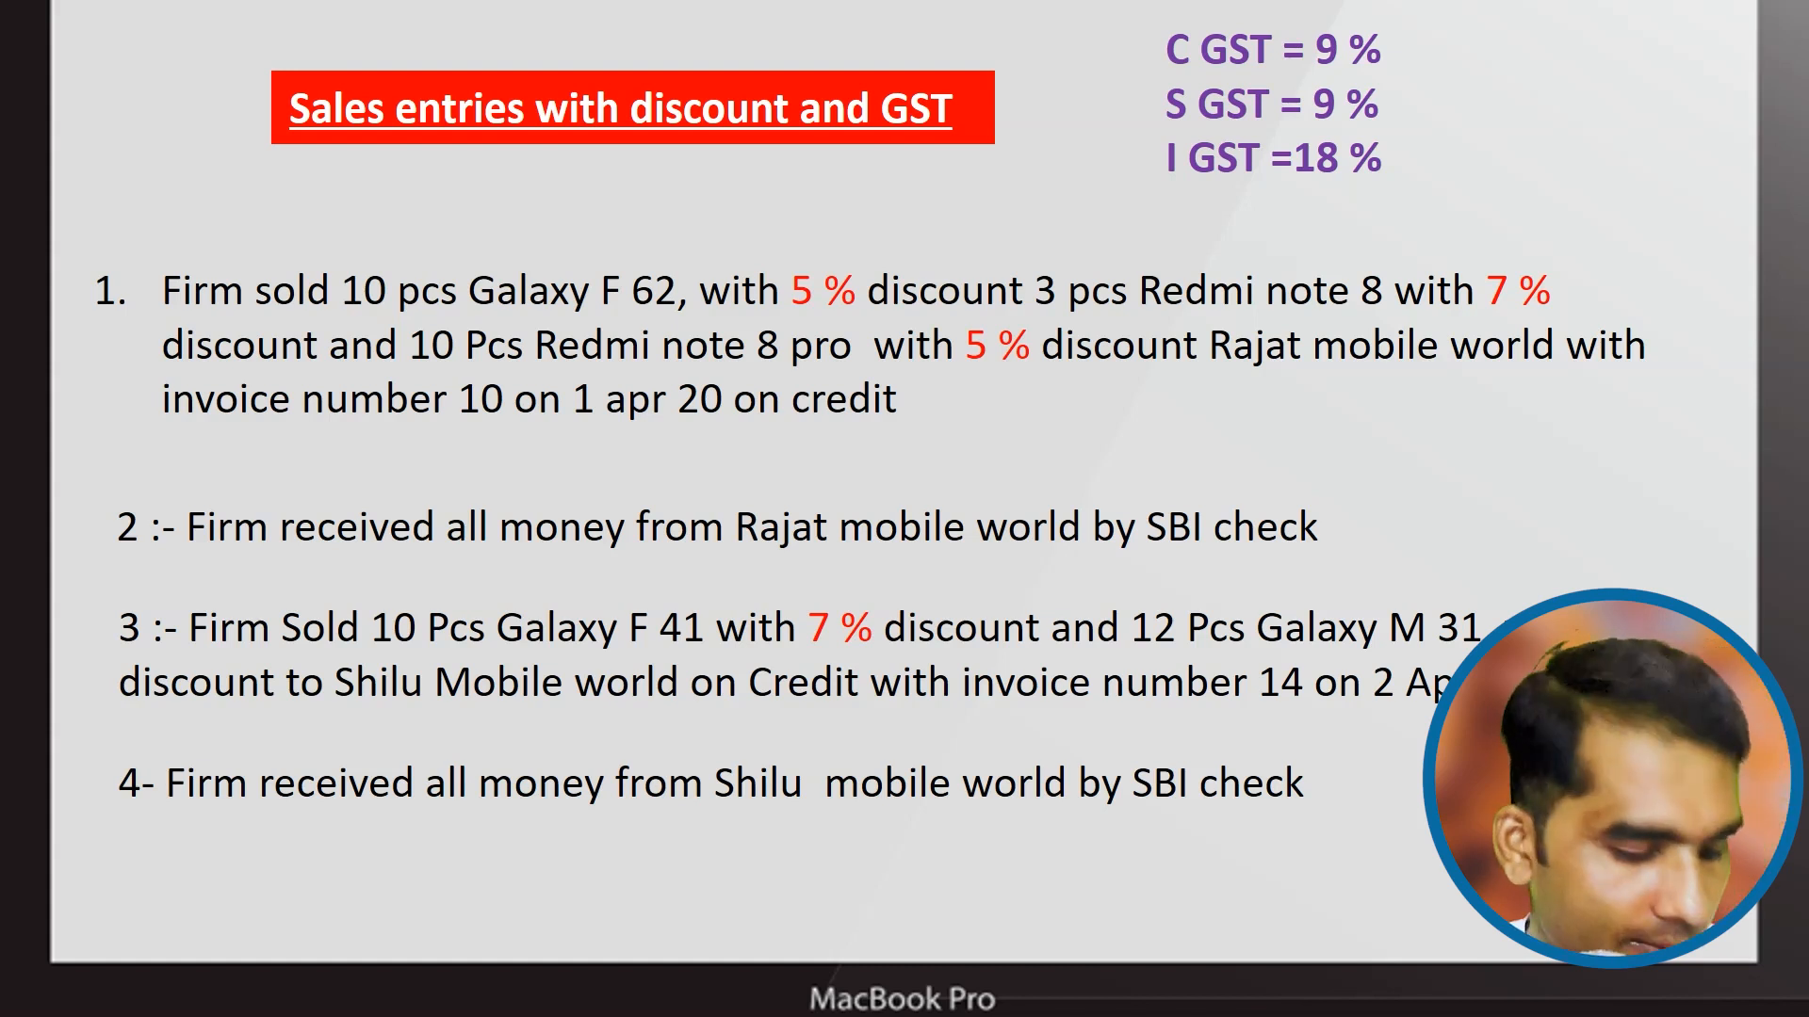
key(alt+Tab)
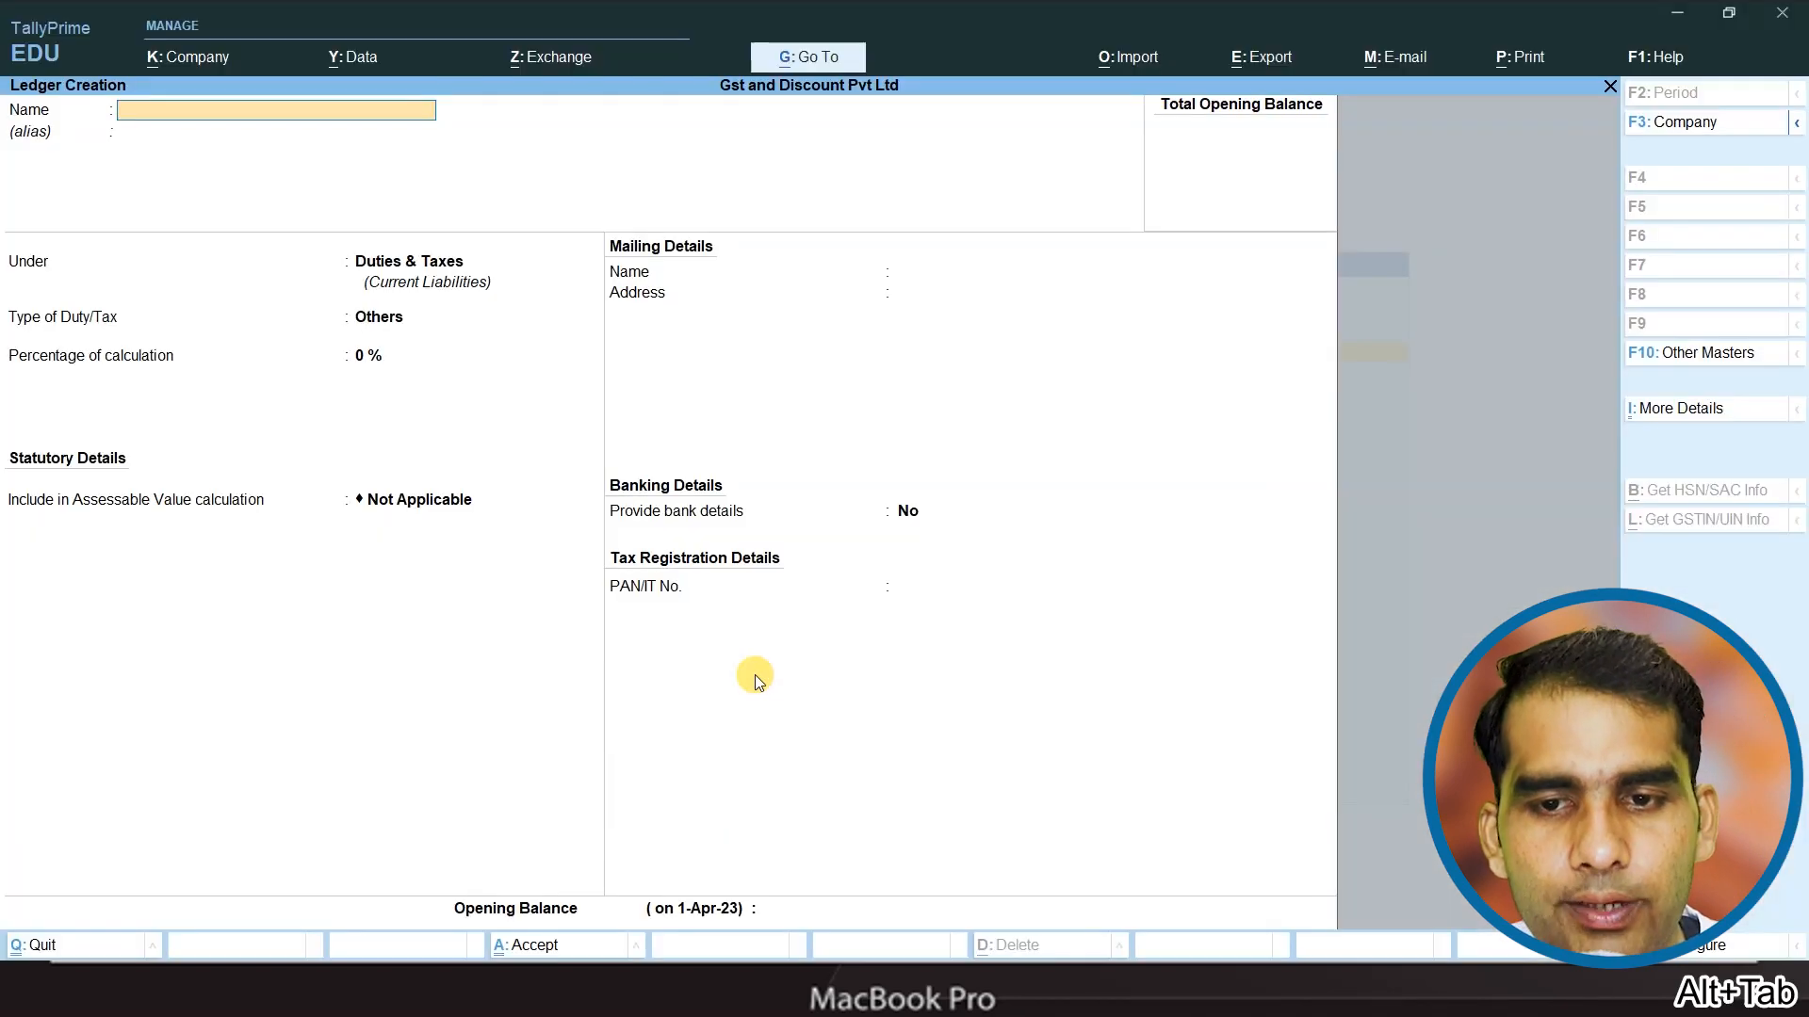
- Leave ledger creation and open a new purchase voucher
key(Escape)
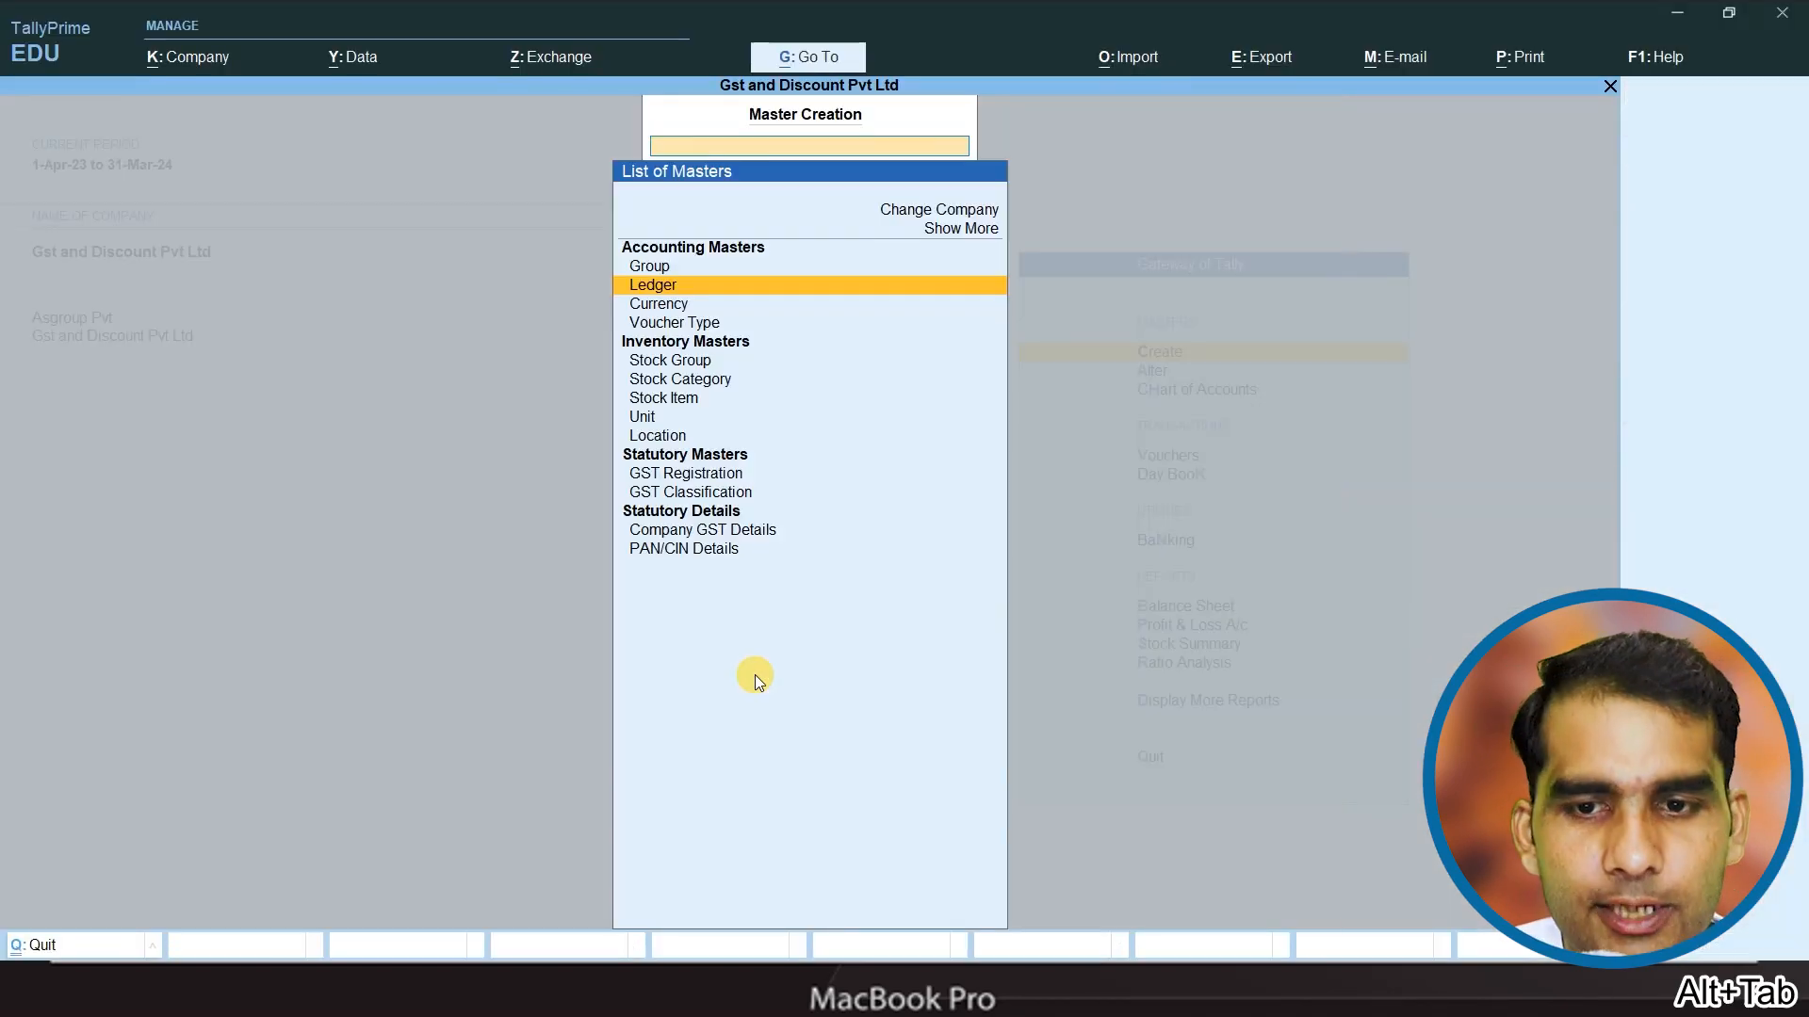
key(Escape)
key(Down)
key(Down)
key(Down)
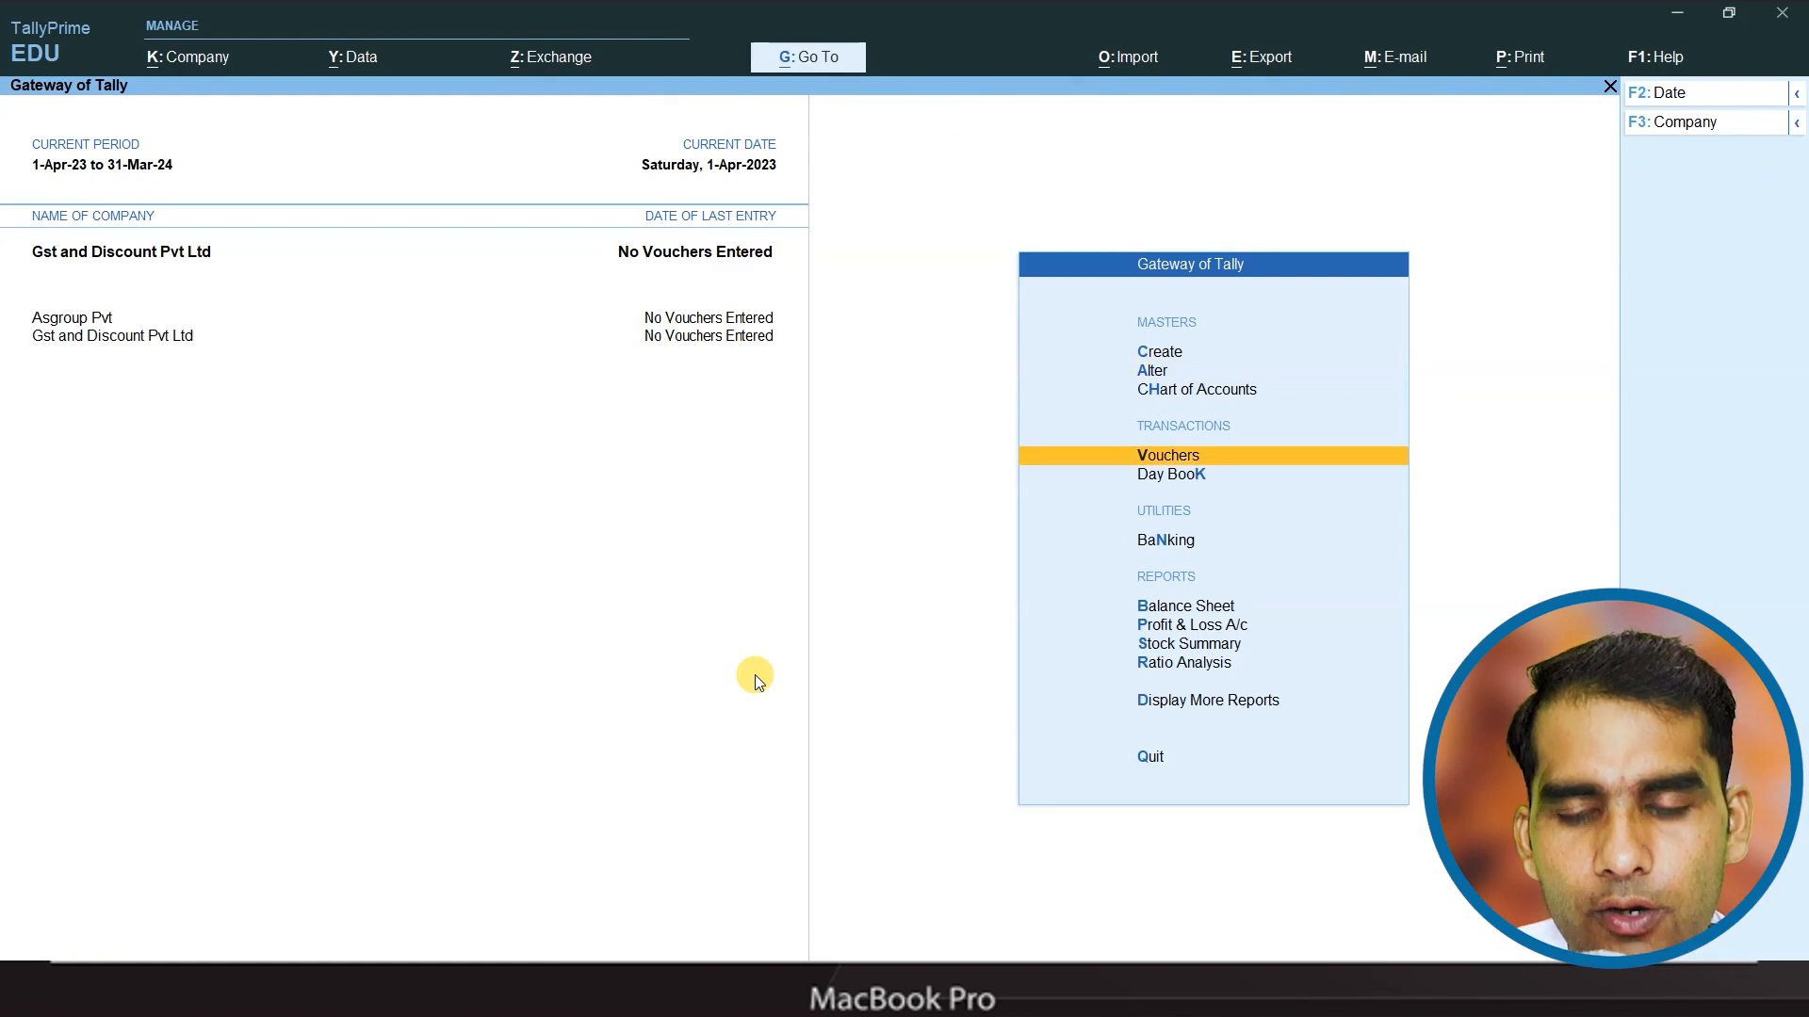
key(Return)
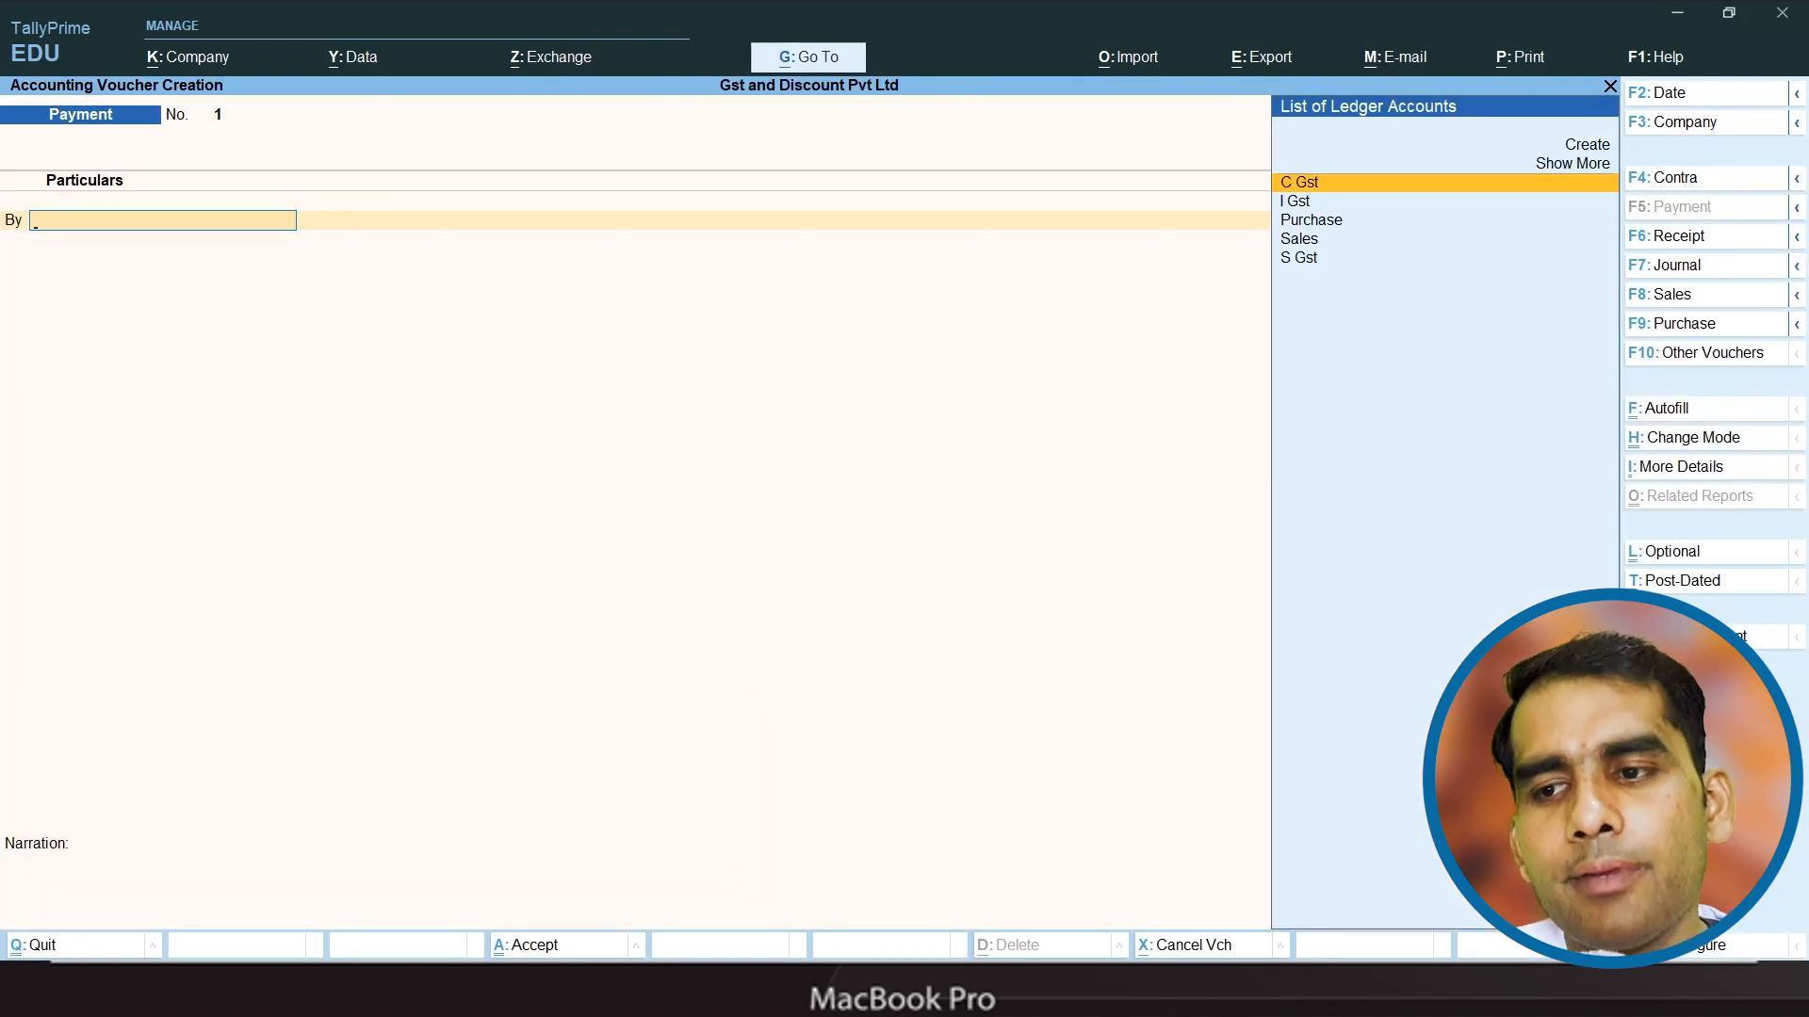
click(1698, 332)
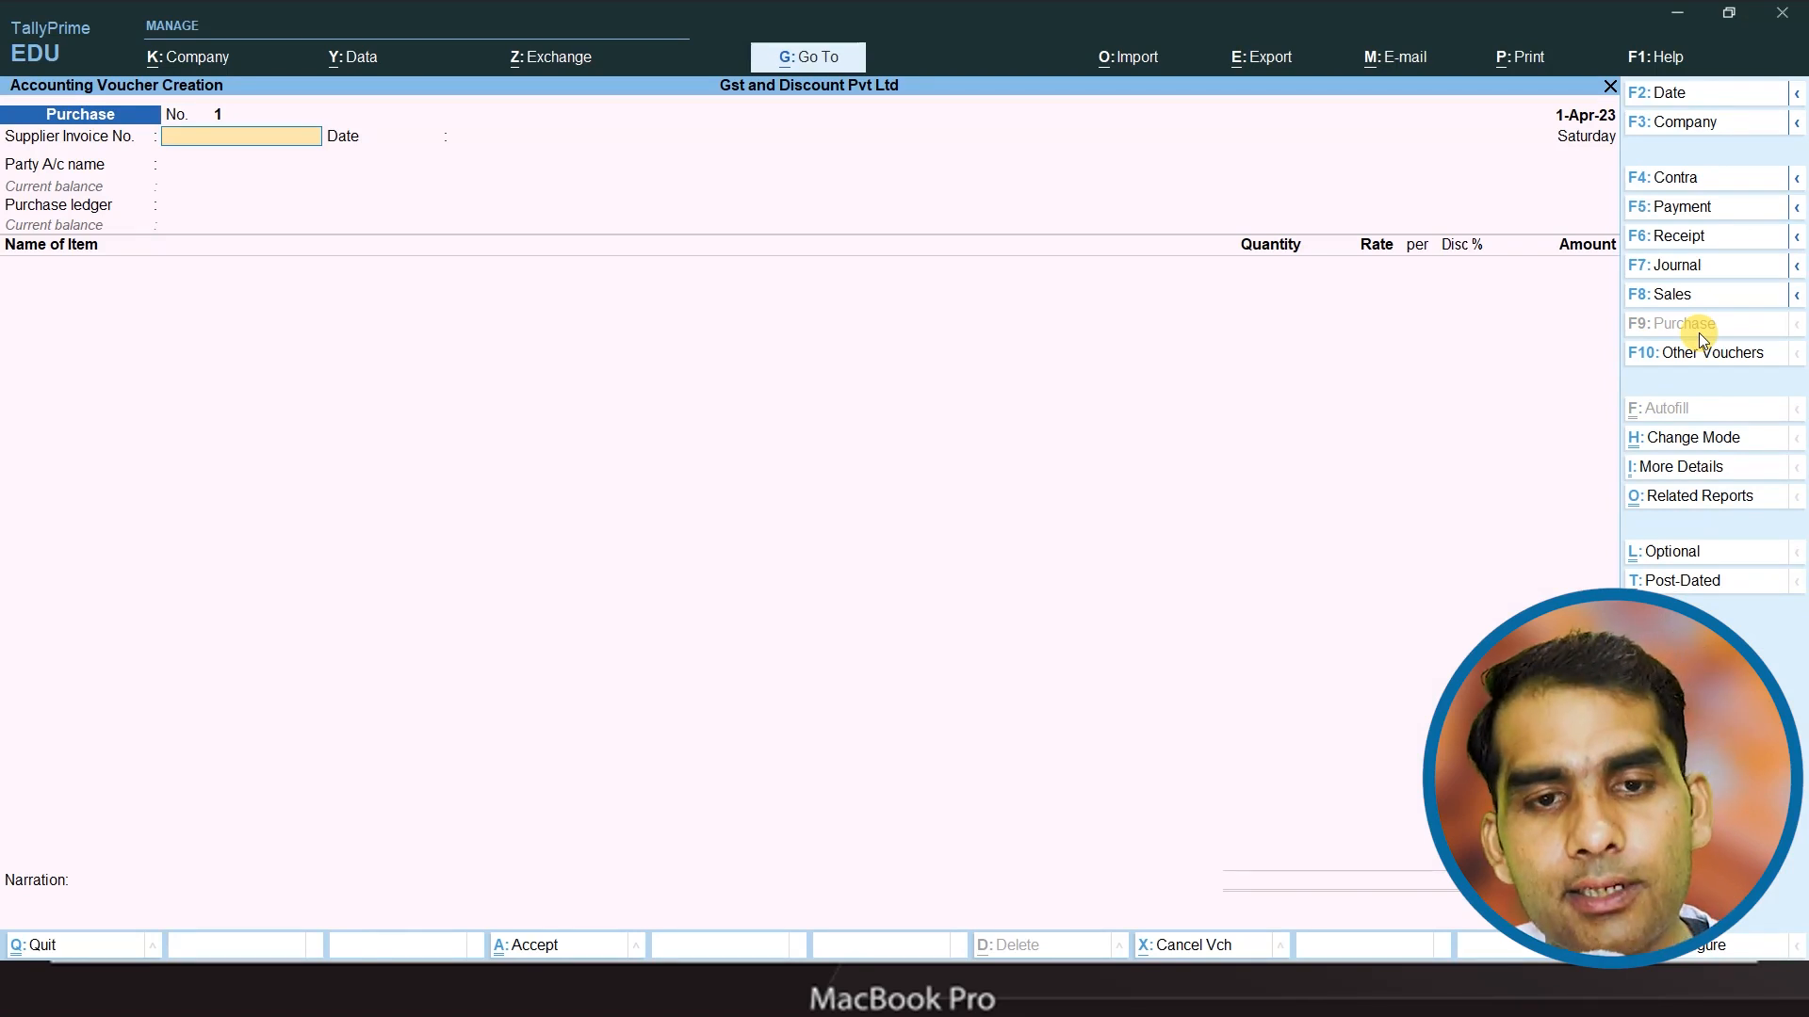
- Enter supplier invoice number 106 dated 1-Apr-23 in the purchase voucher
text(106)
key(Return)
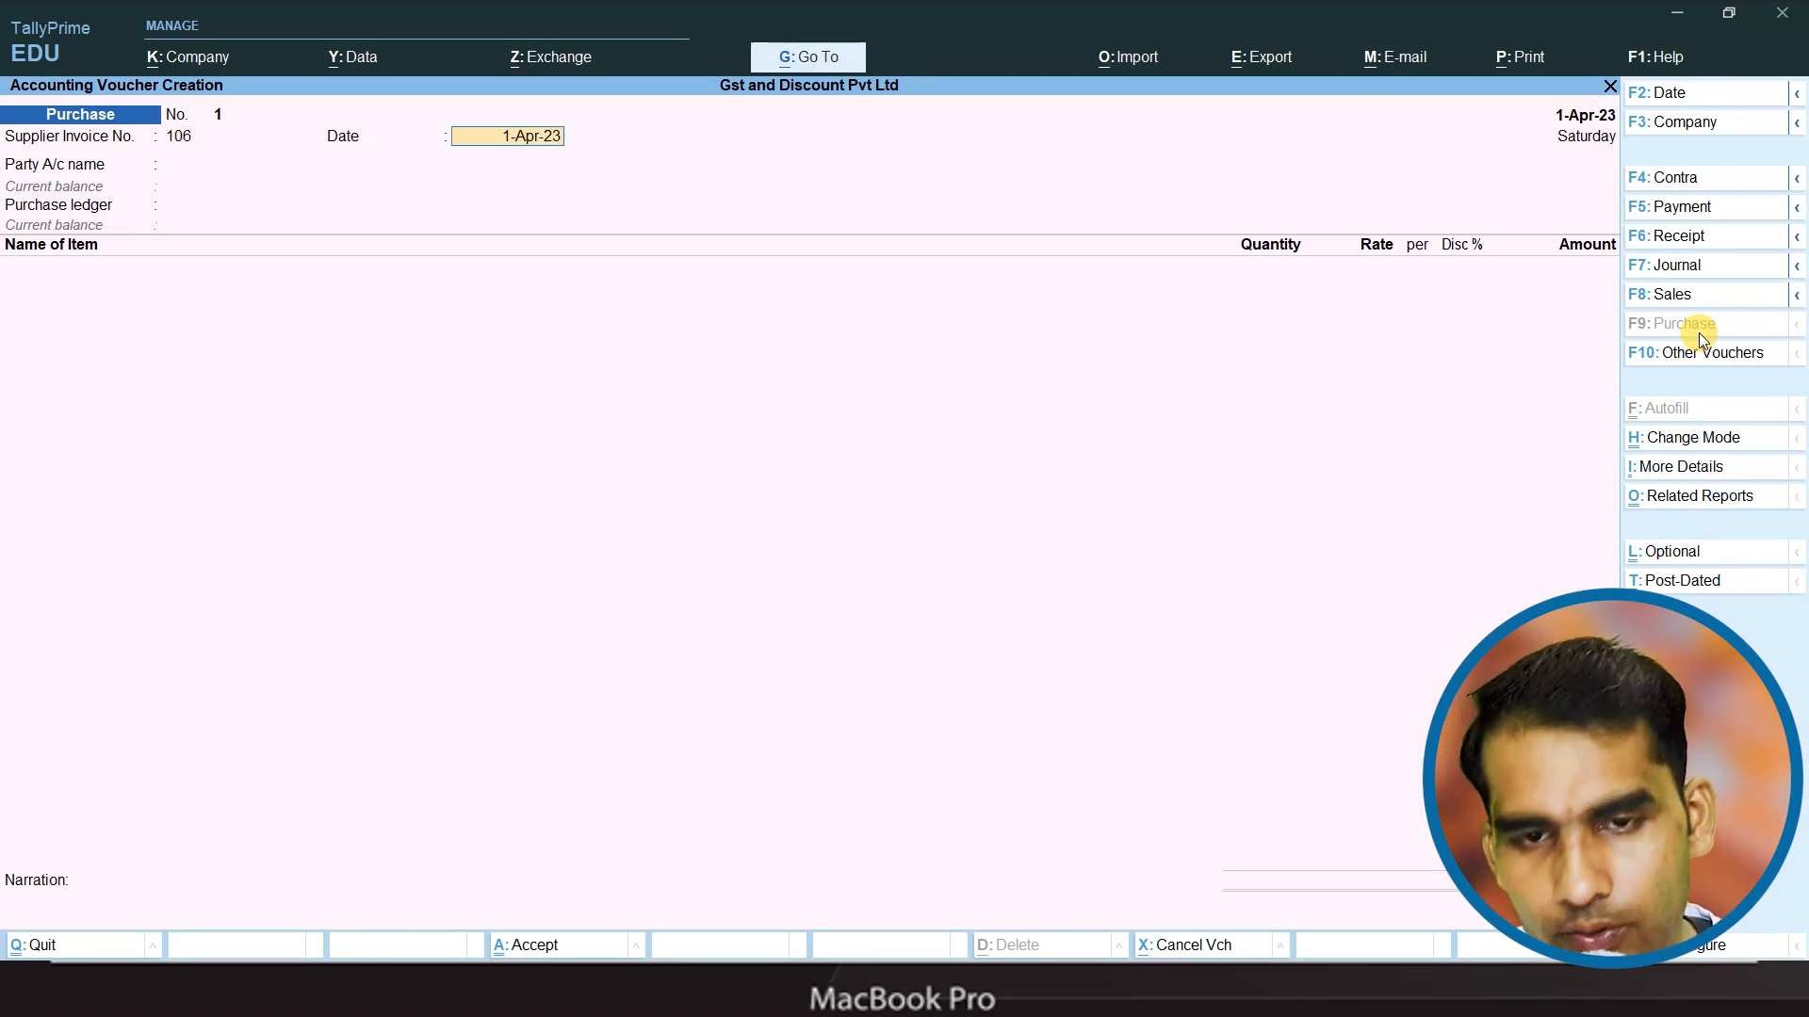
key(Return)
- Create a party ledger from the voucher with the creditor's name, under Sundry Creditors, keeping its default details
key(Up)
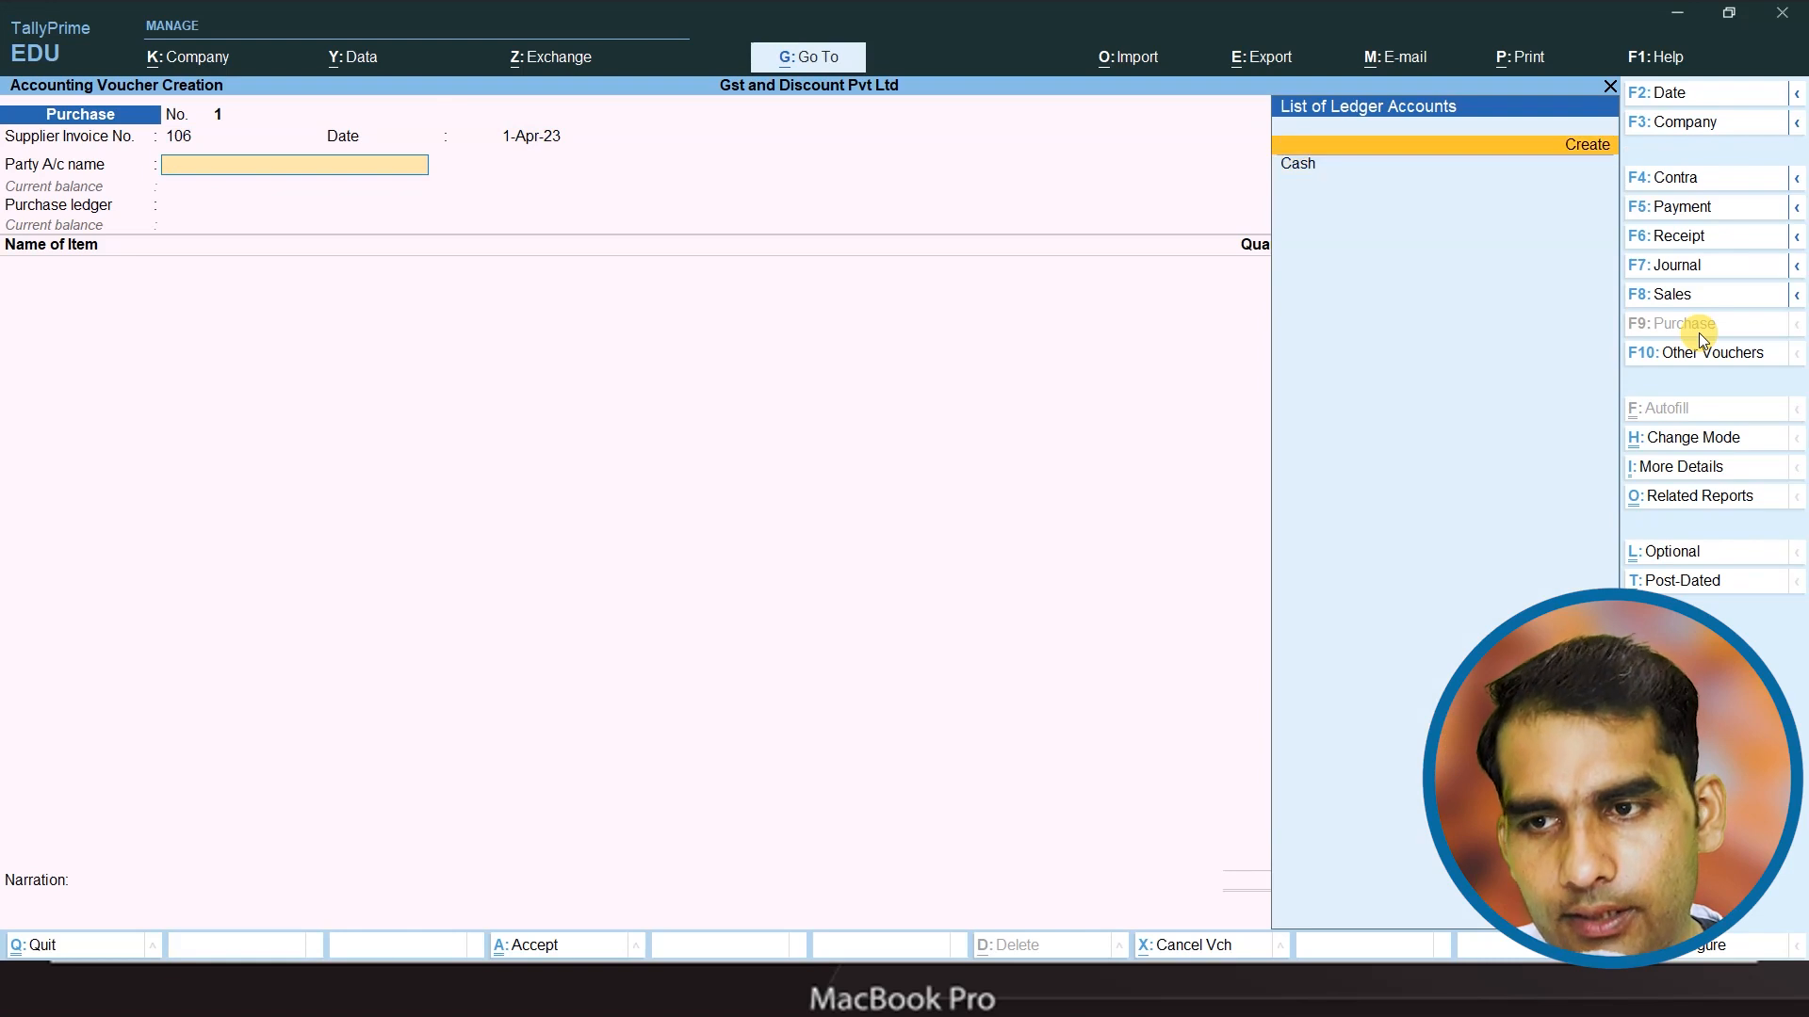
key(Return)
text(R)
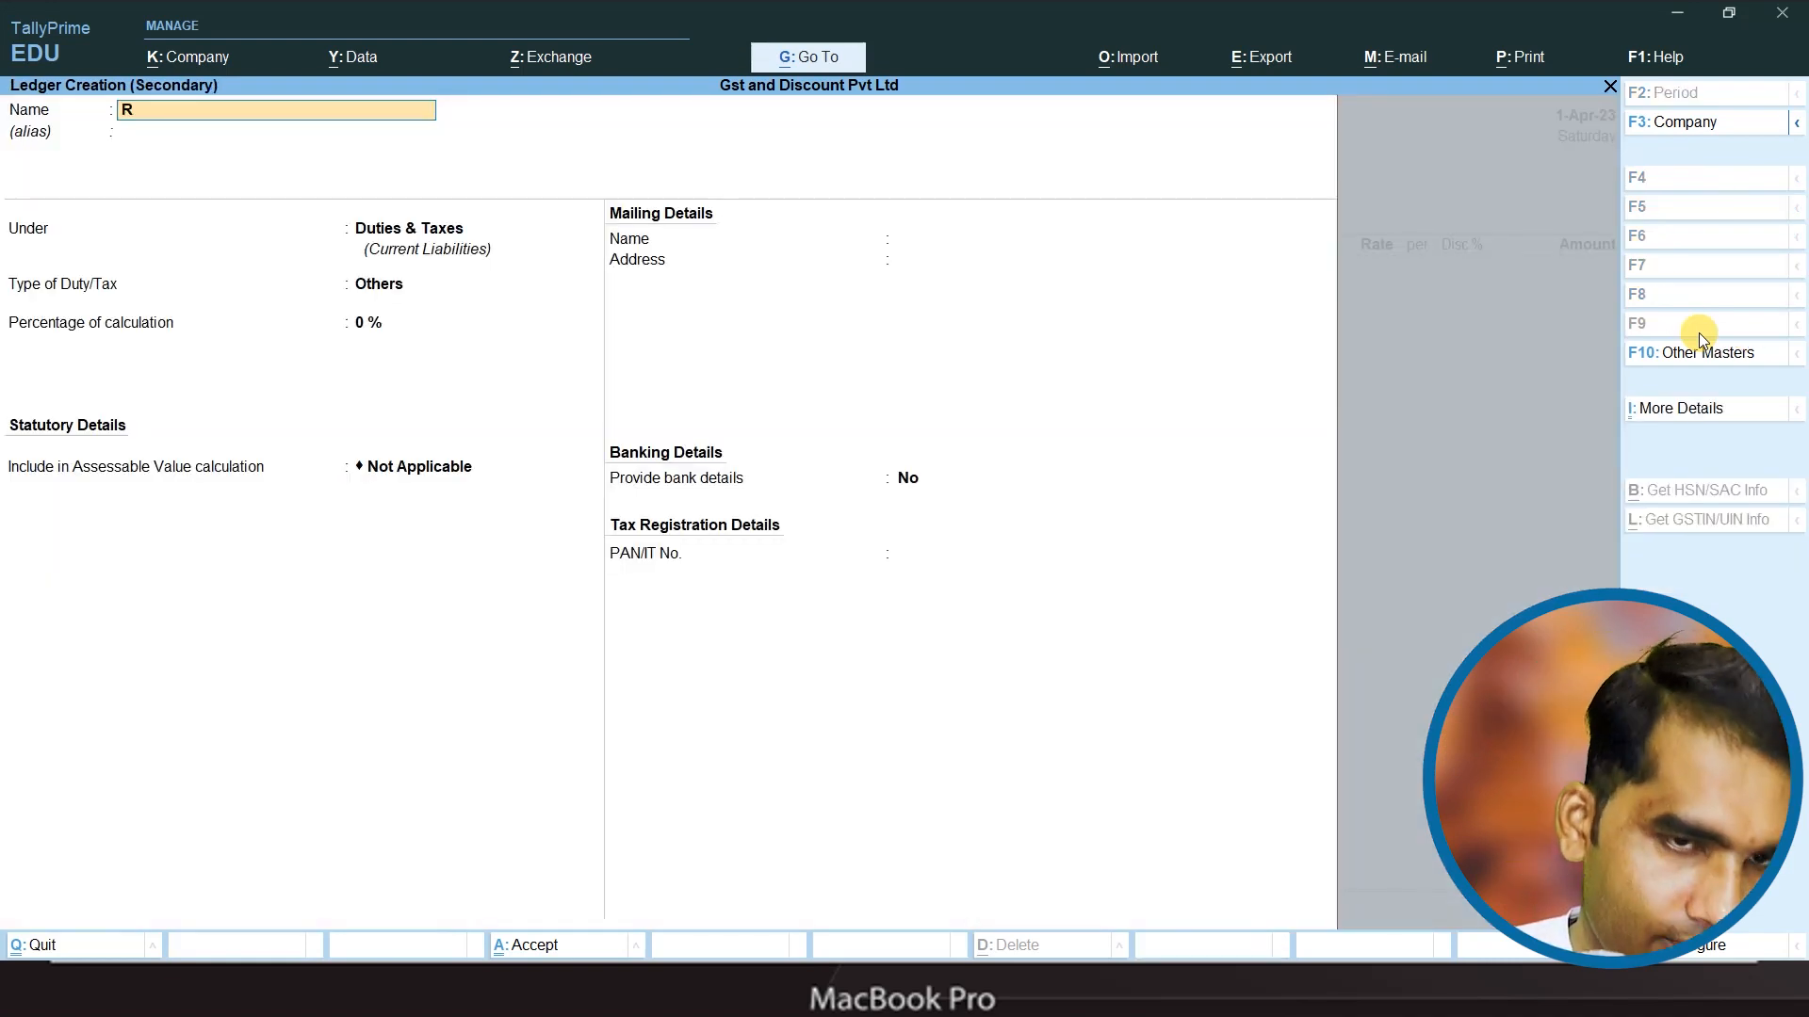
text(aman Creditor)
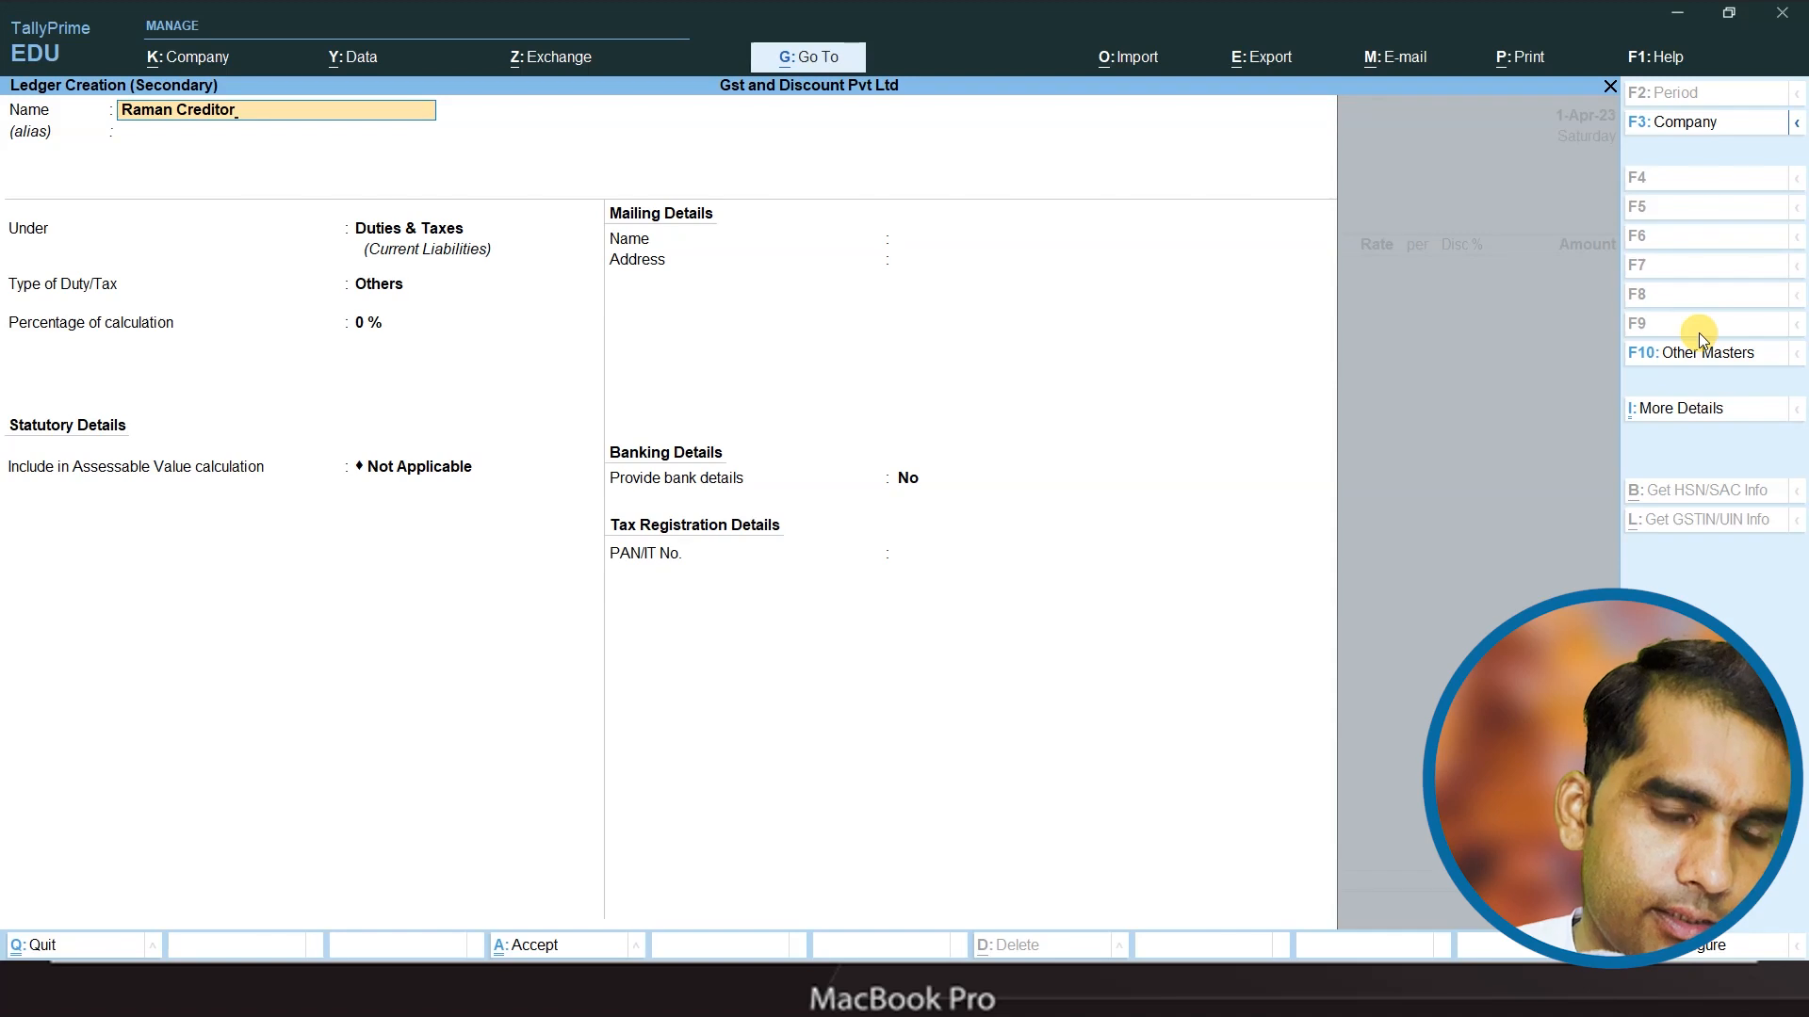
key(Return)
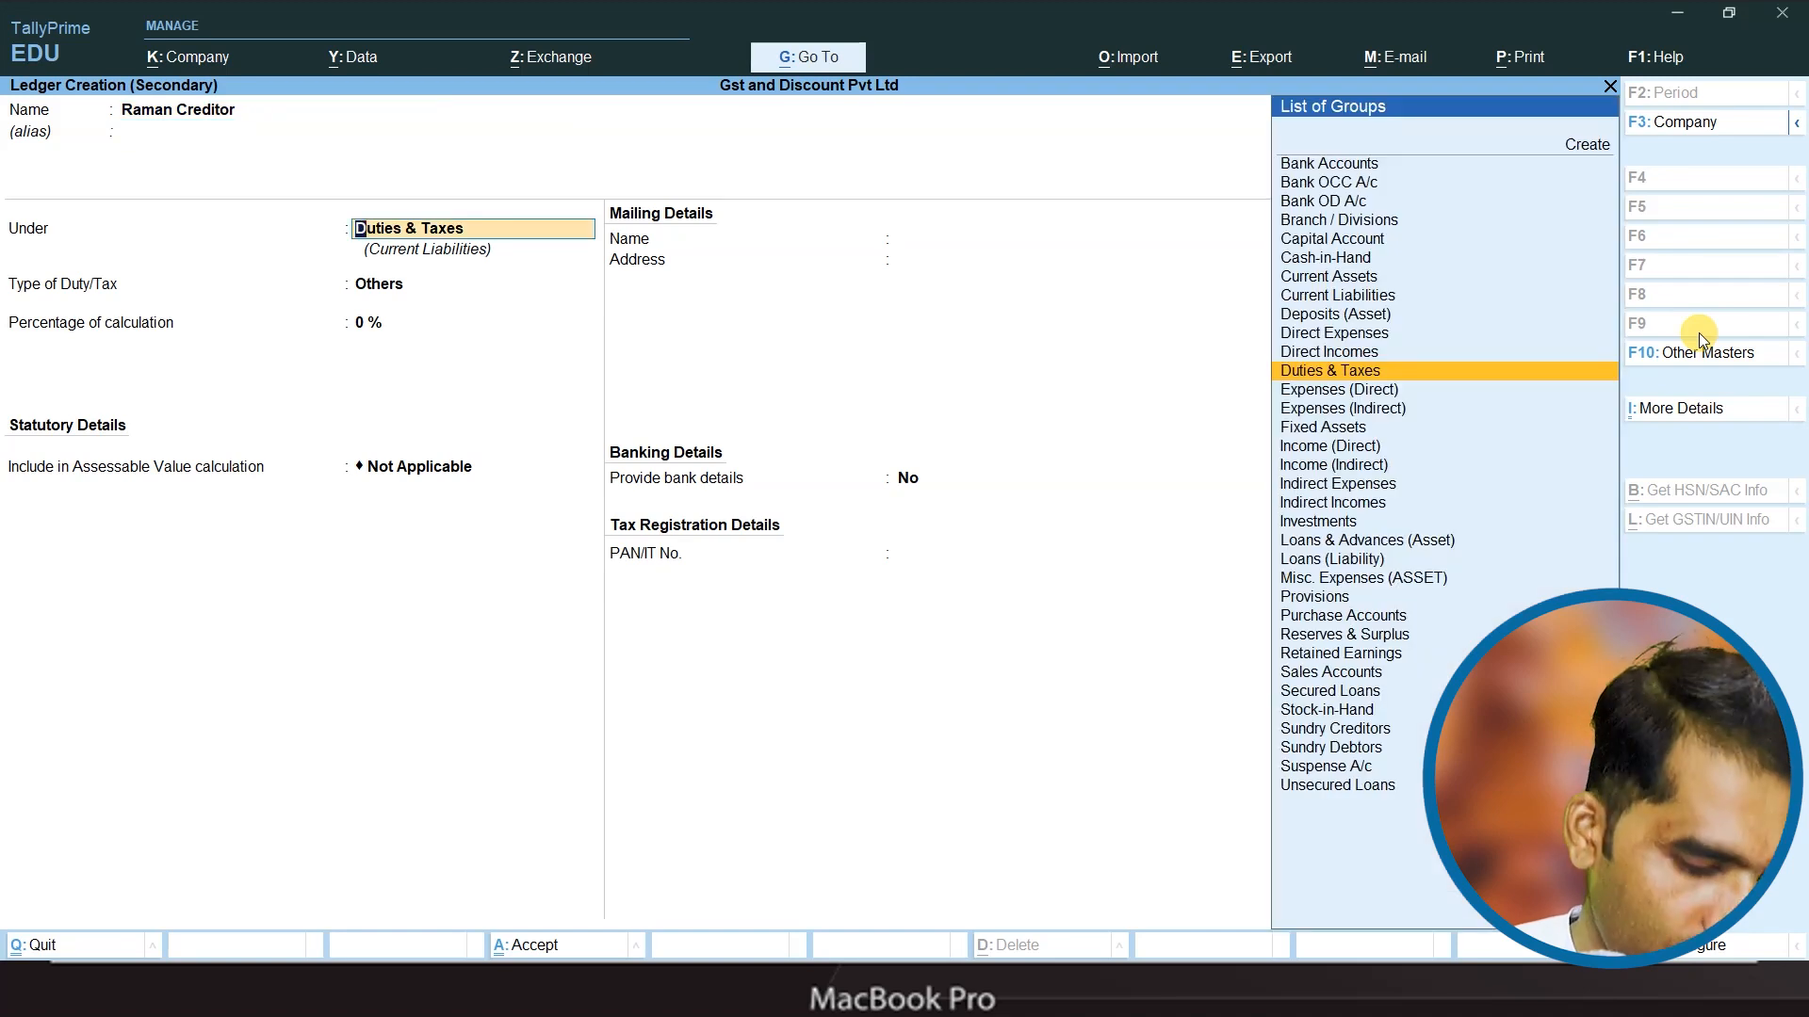
text(Su)
key(Return)
key(Return)
key(Return)
key(Return)
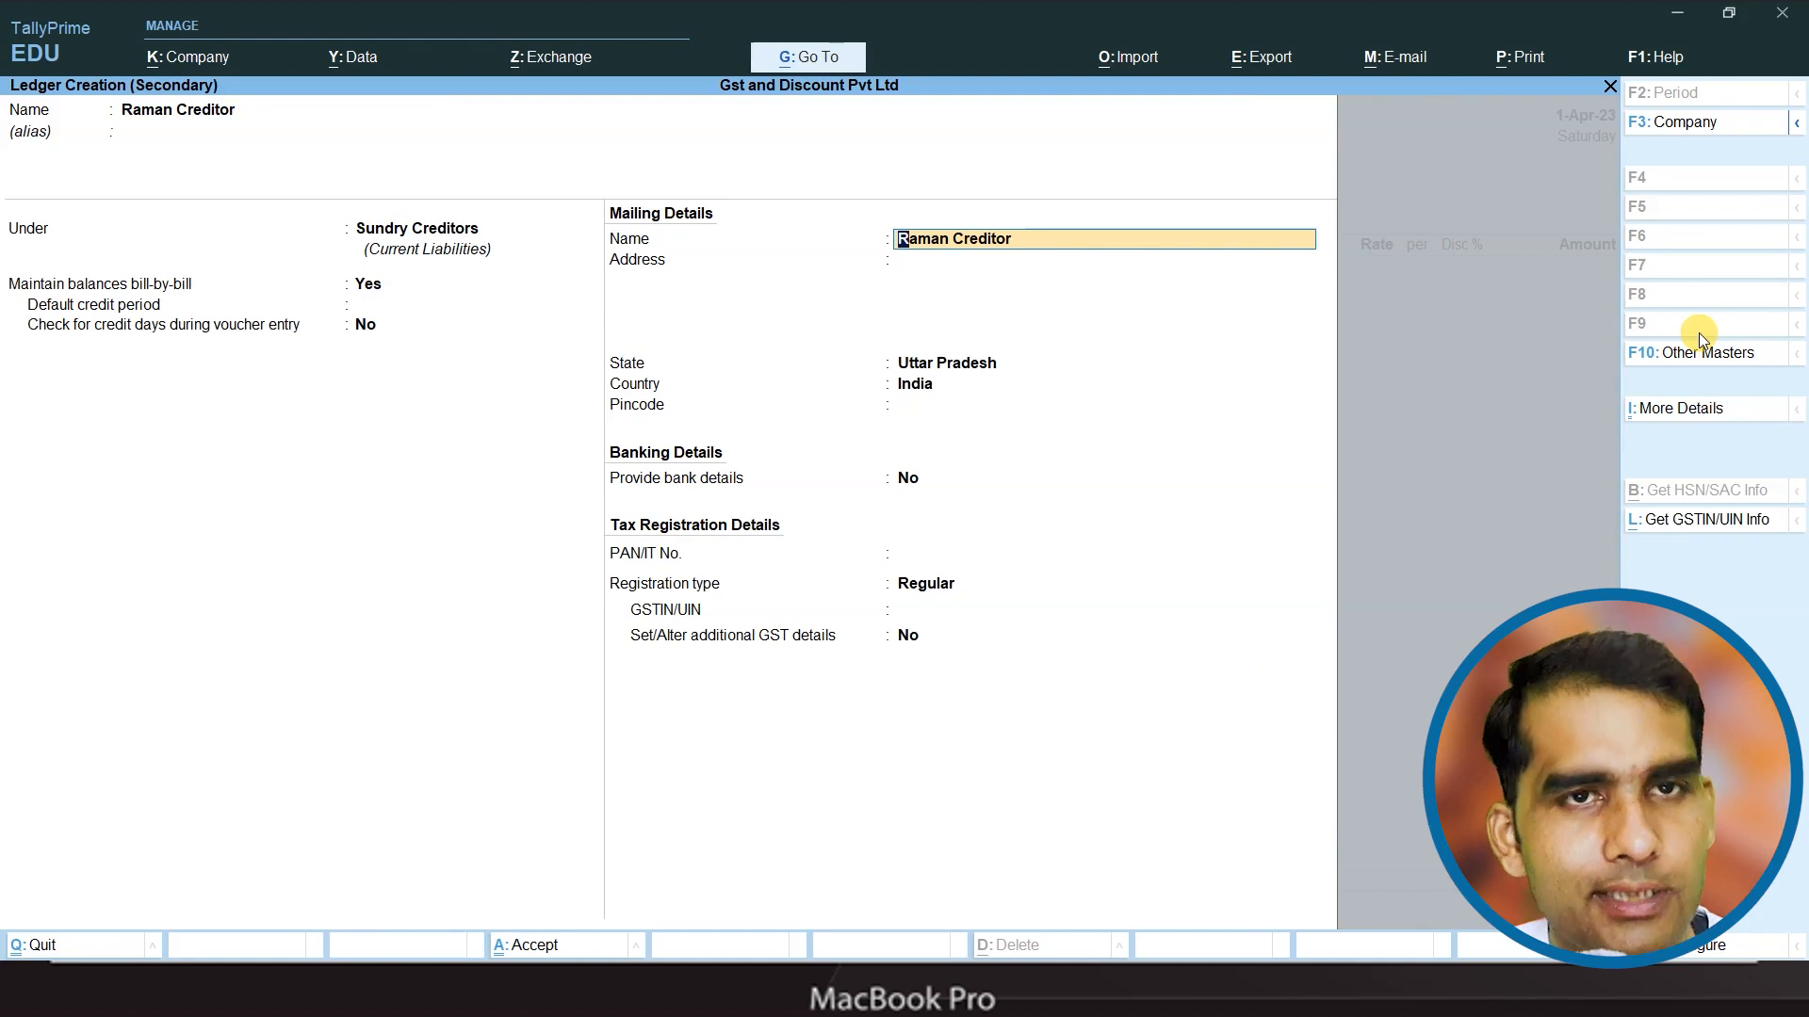
key(ctrl+a)
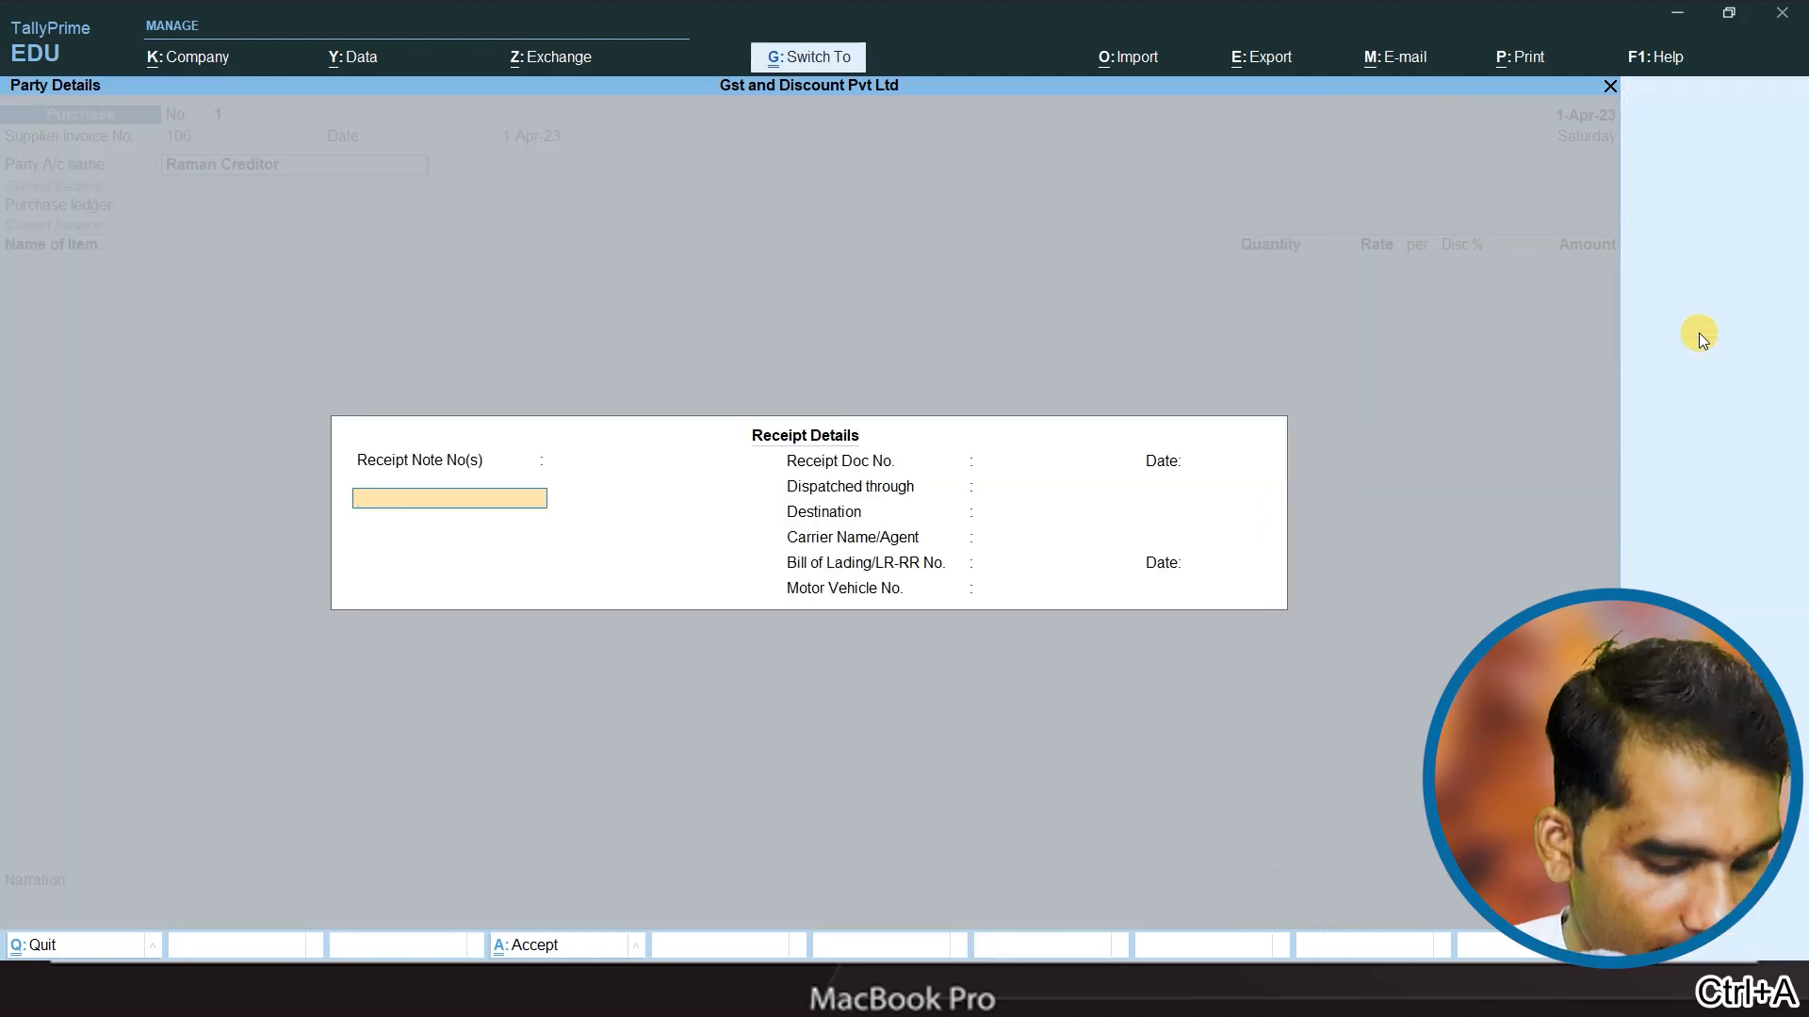
- Accept the blank receipt details and the default party details, and choose Purchase as the purchase ledger
key(ctrl+a)
key(ctrl+a)
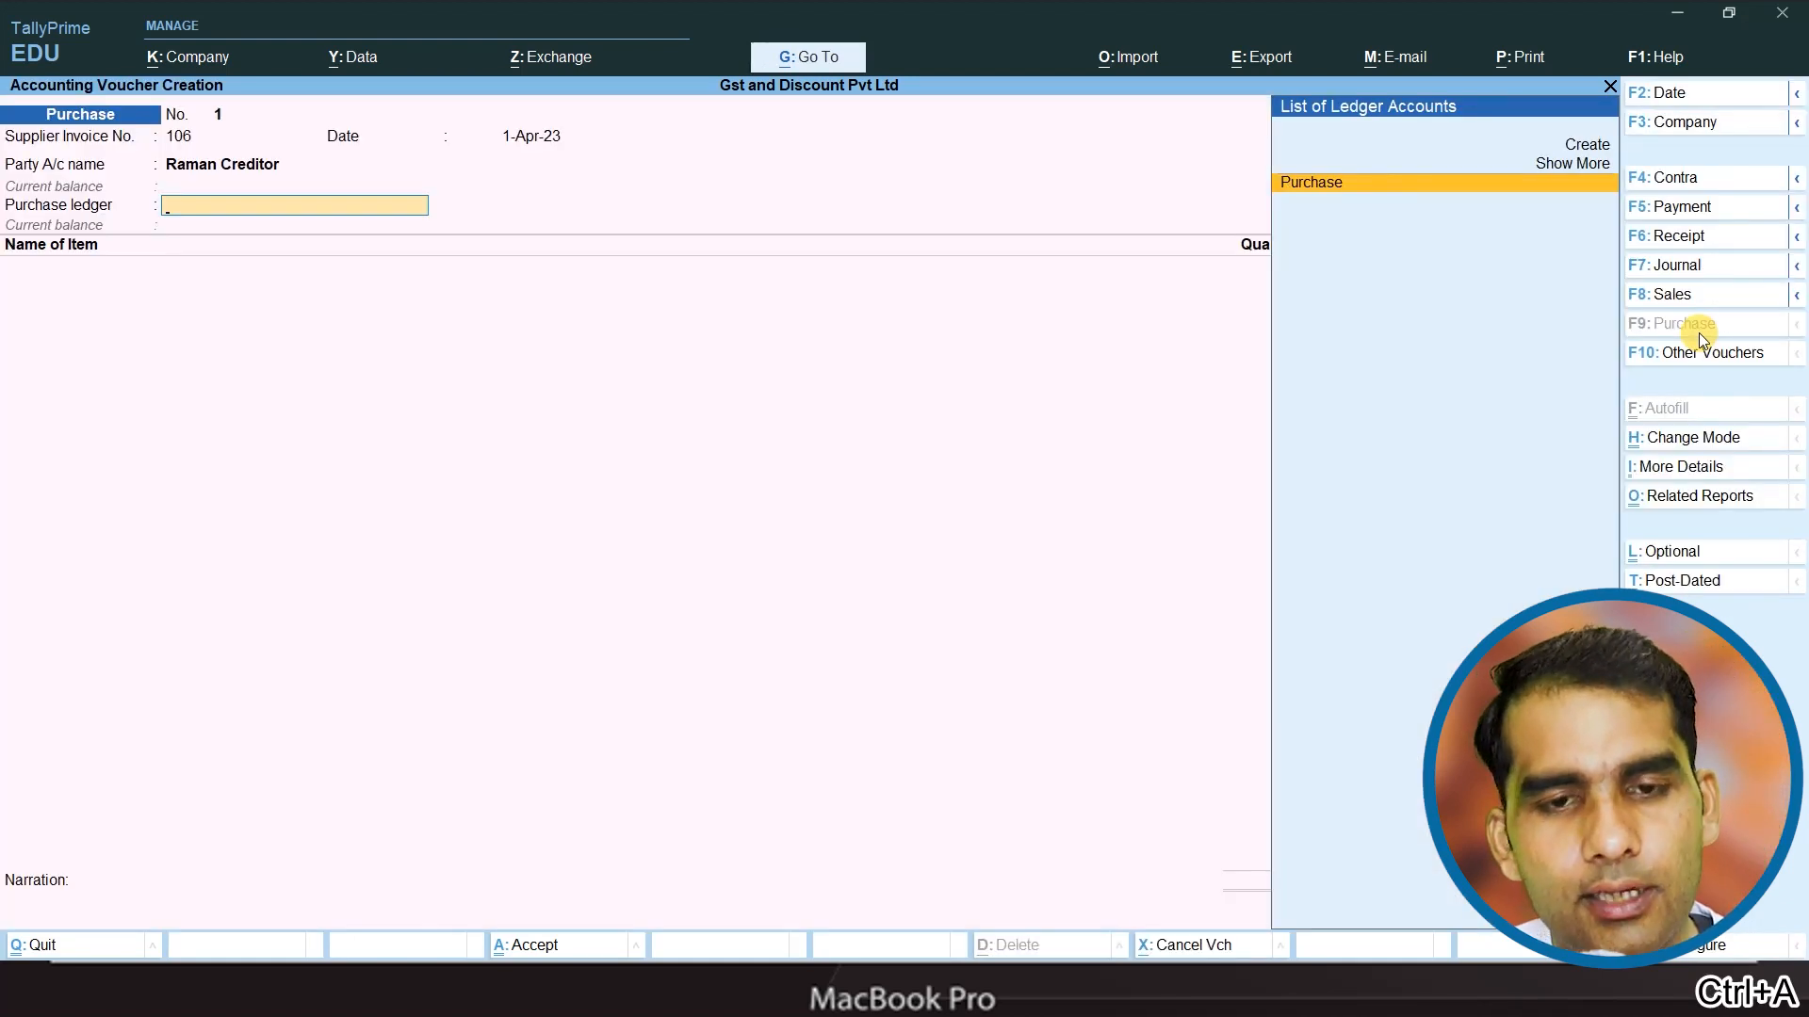
key(Return)
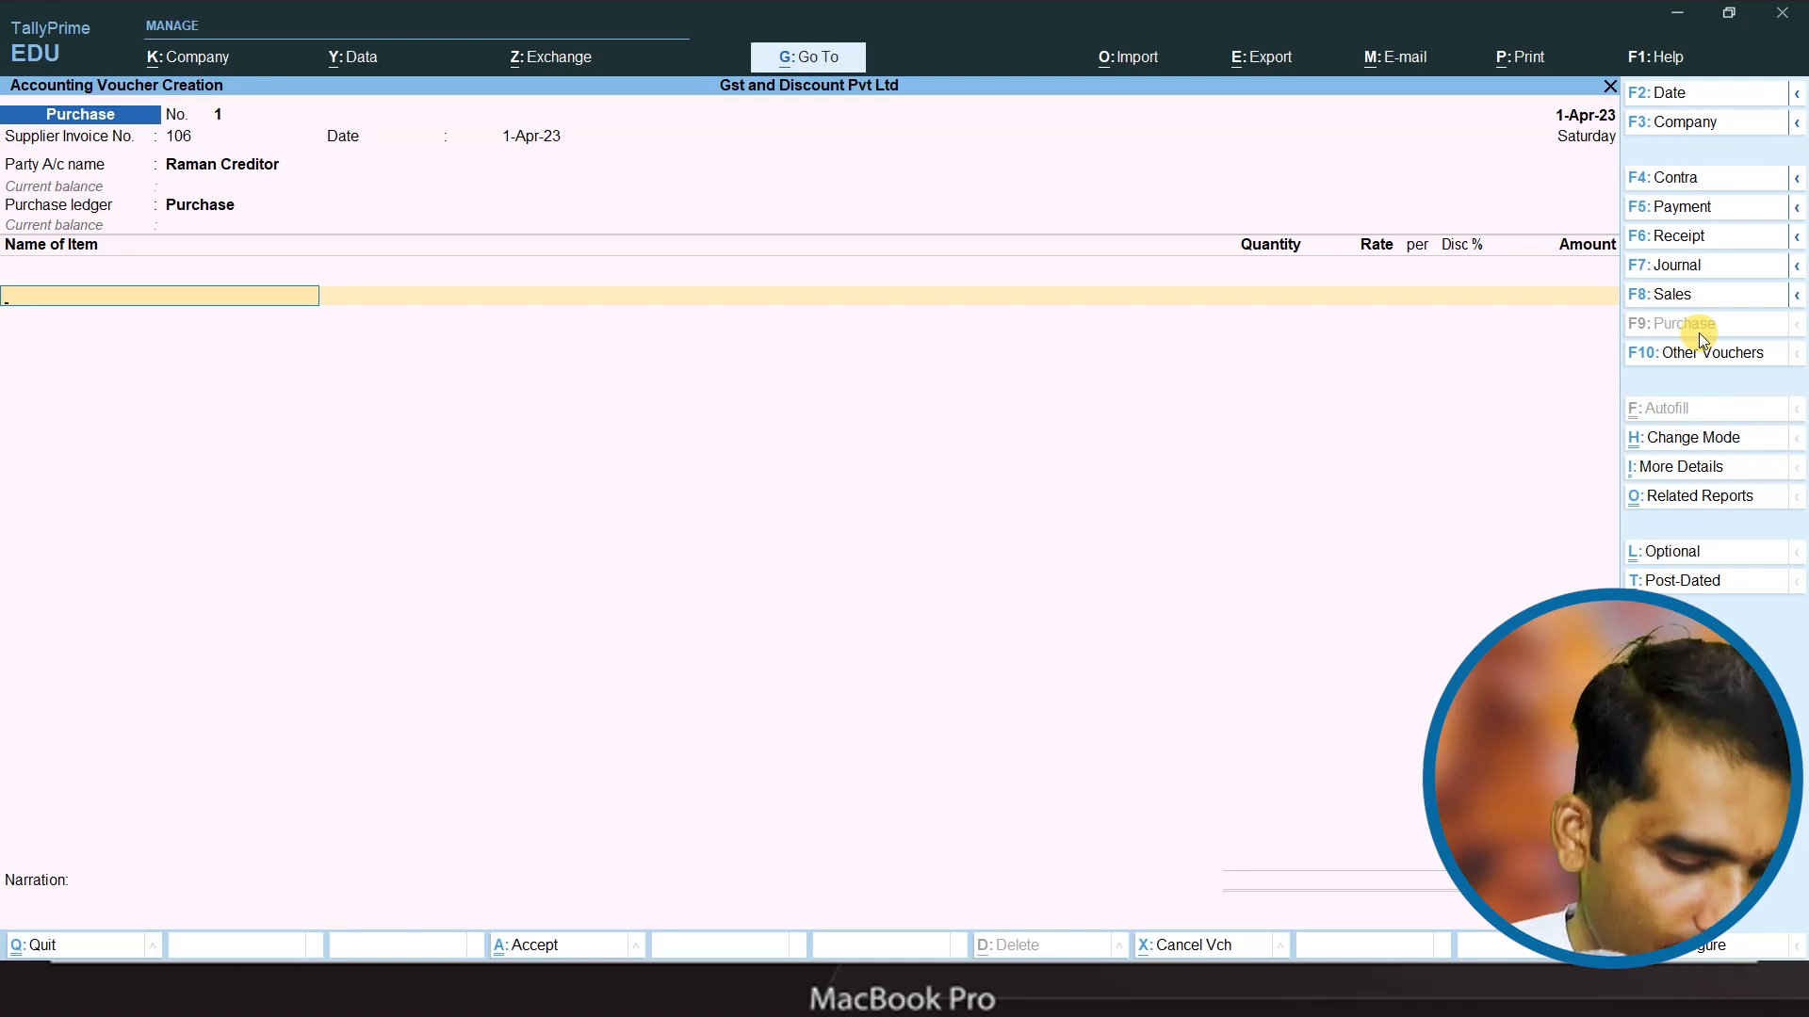
- Add Redmi Note 8 as the first purchase item with a quantity of 15 pcs
text(R)
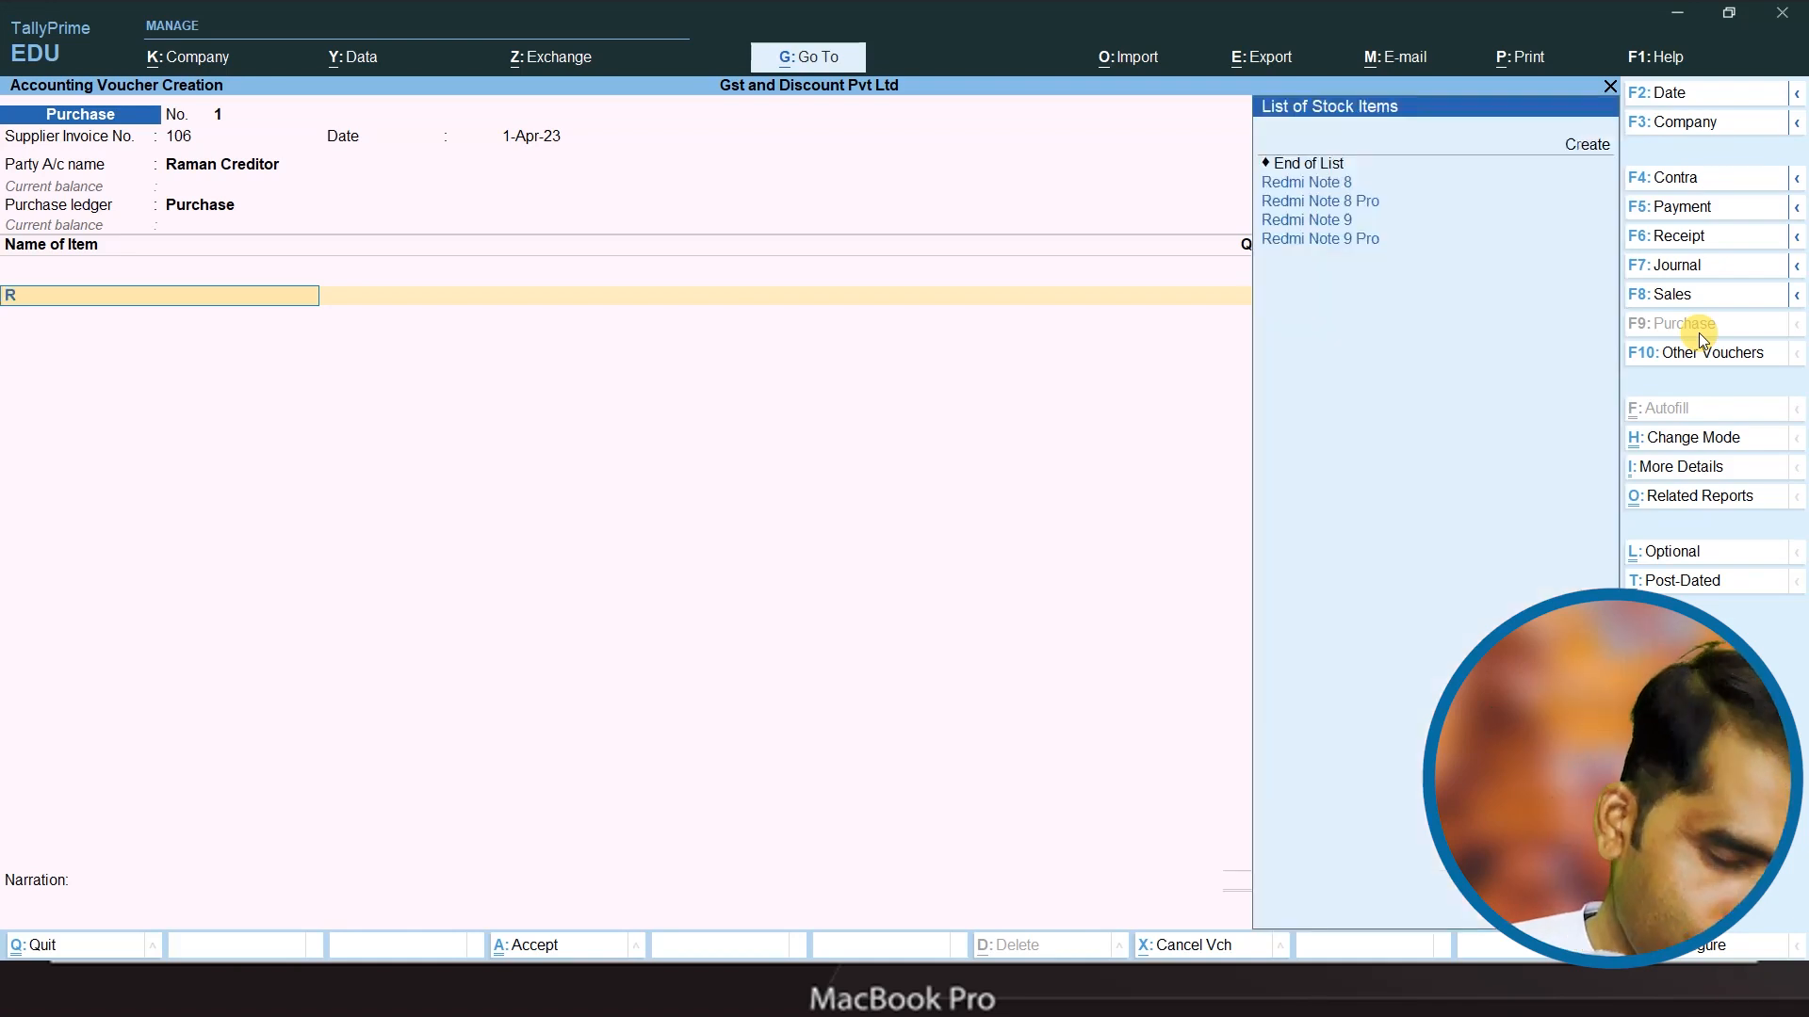
key(Return)
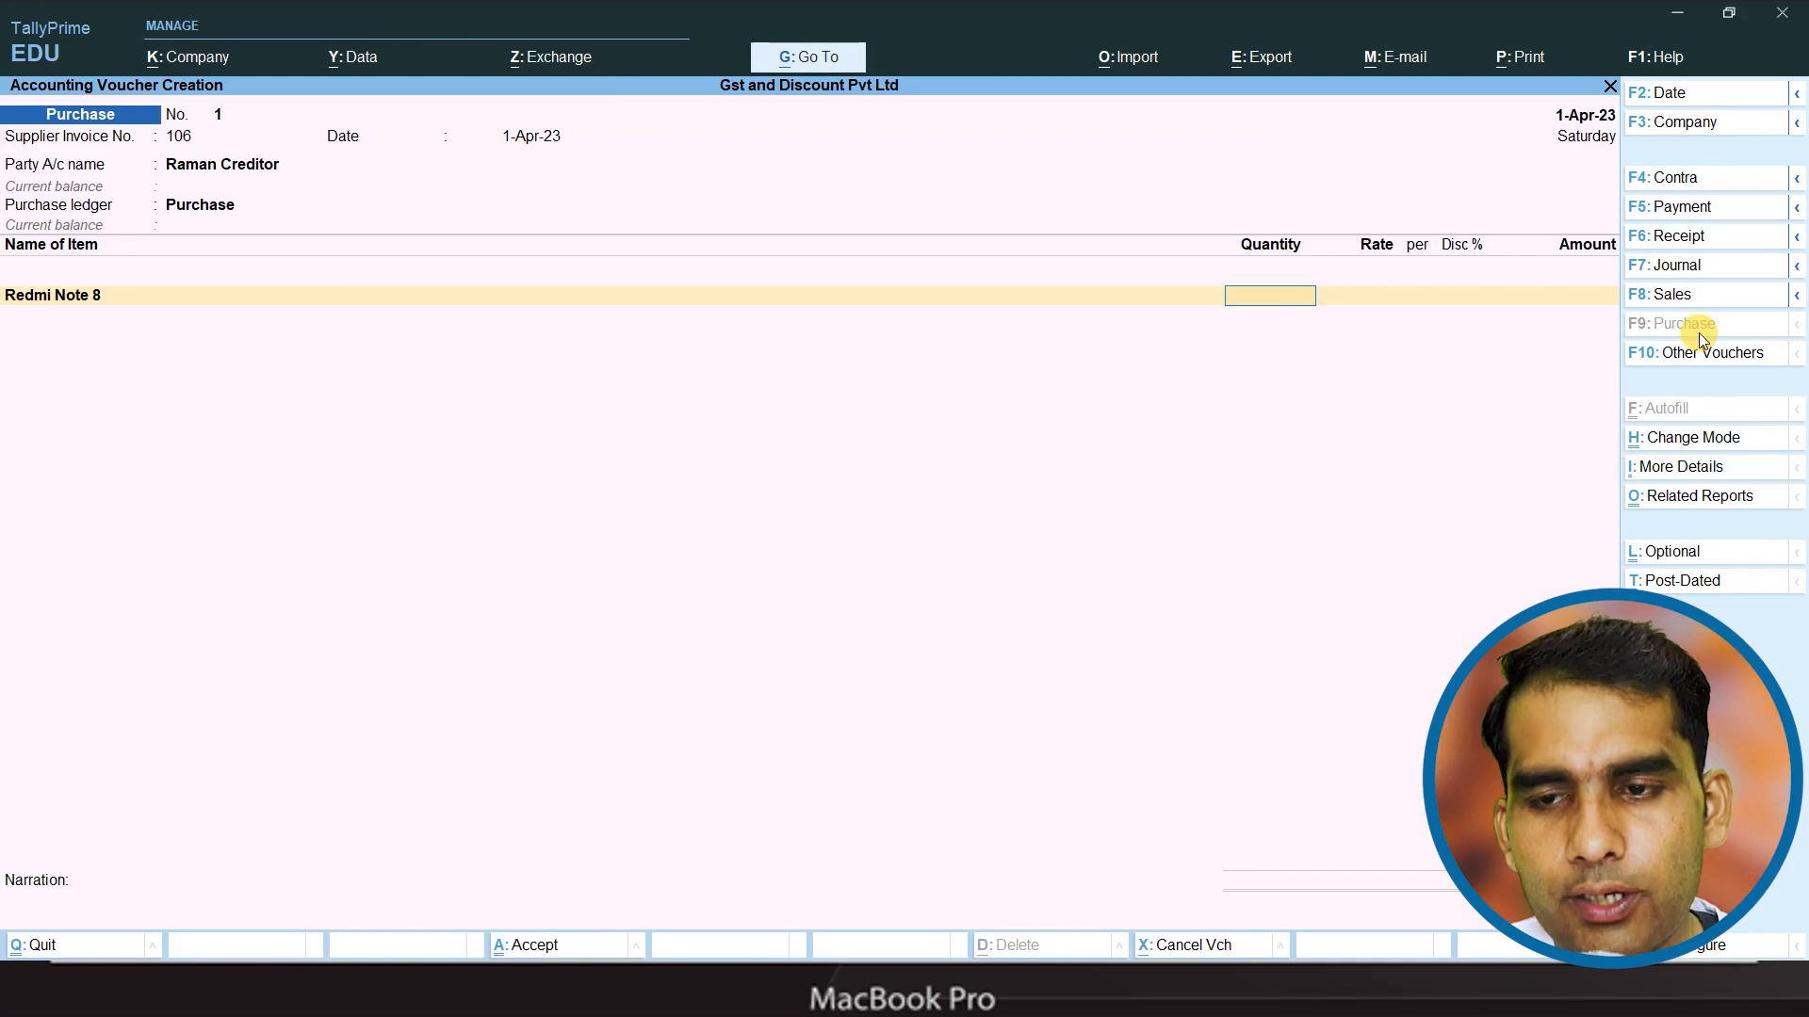
text(15)
key(Return)
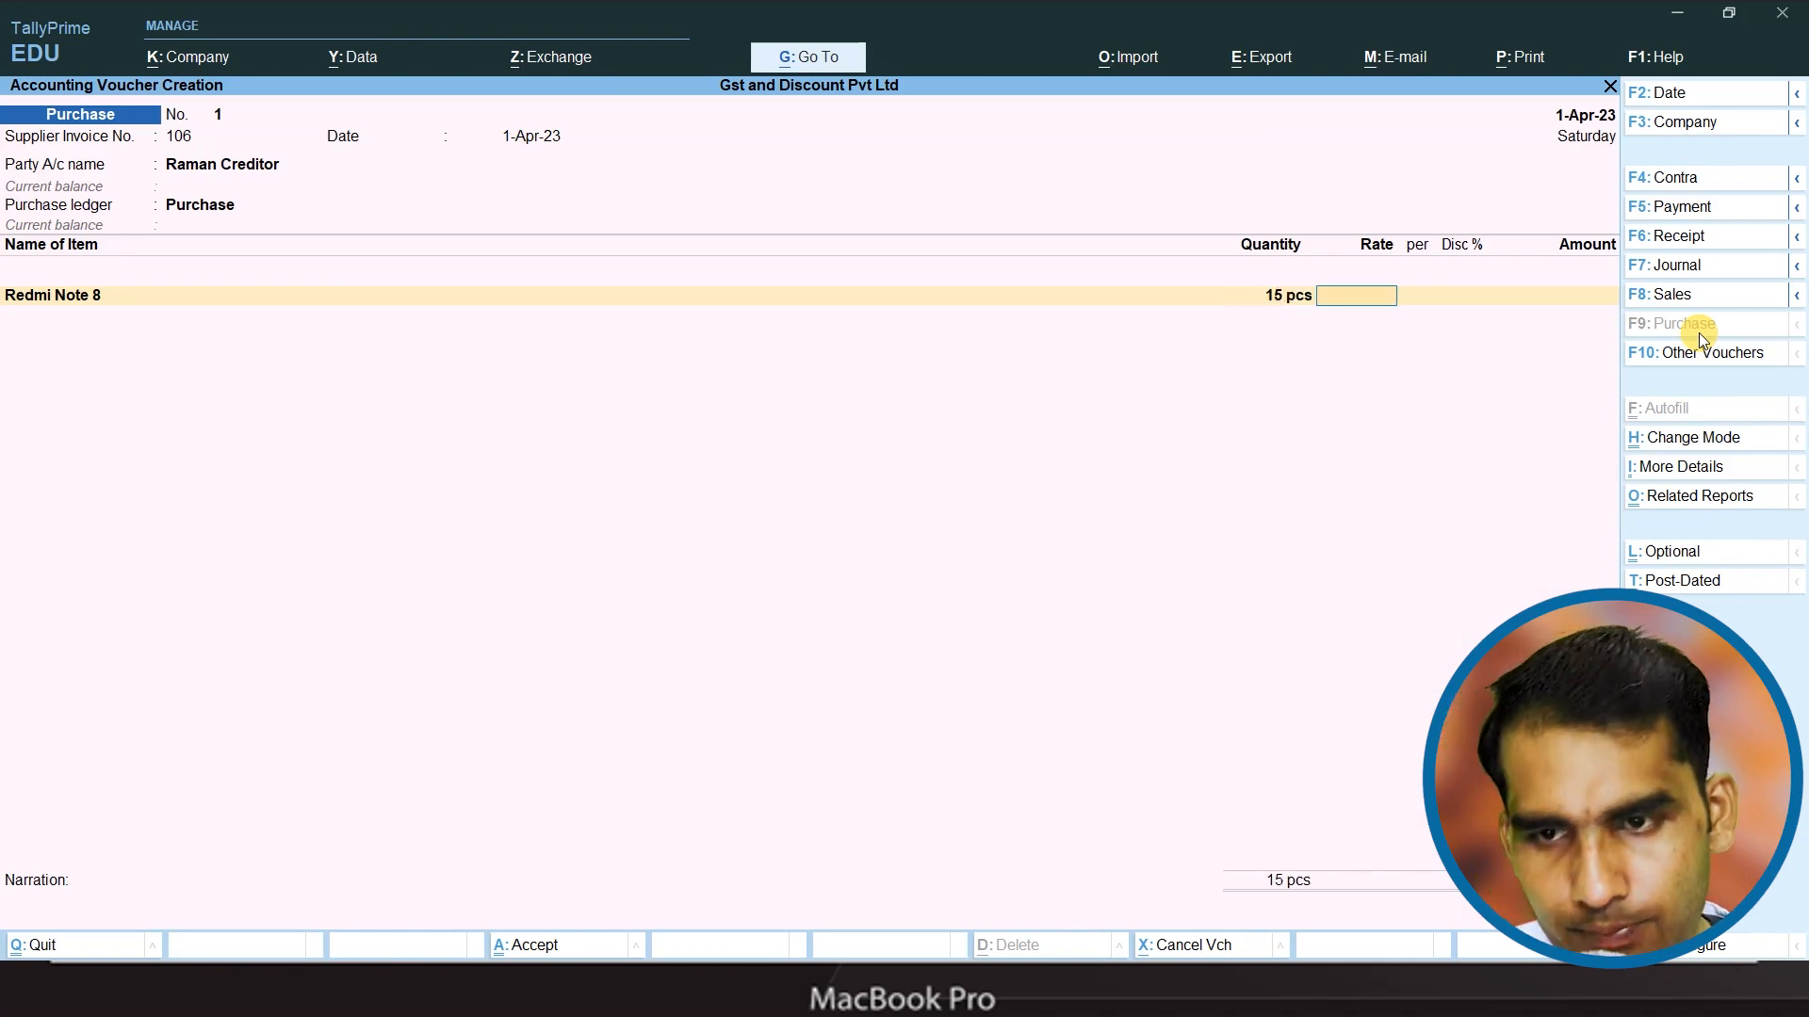
- Look up the Redmi Note 8 purchase rate in the PowerPoint item table and enter 12300 per piece in TallyPrime, without discount
key(alt+Tab)
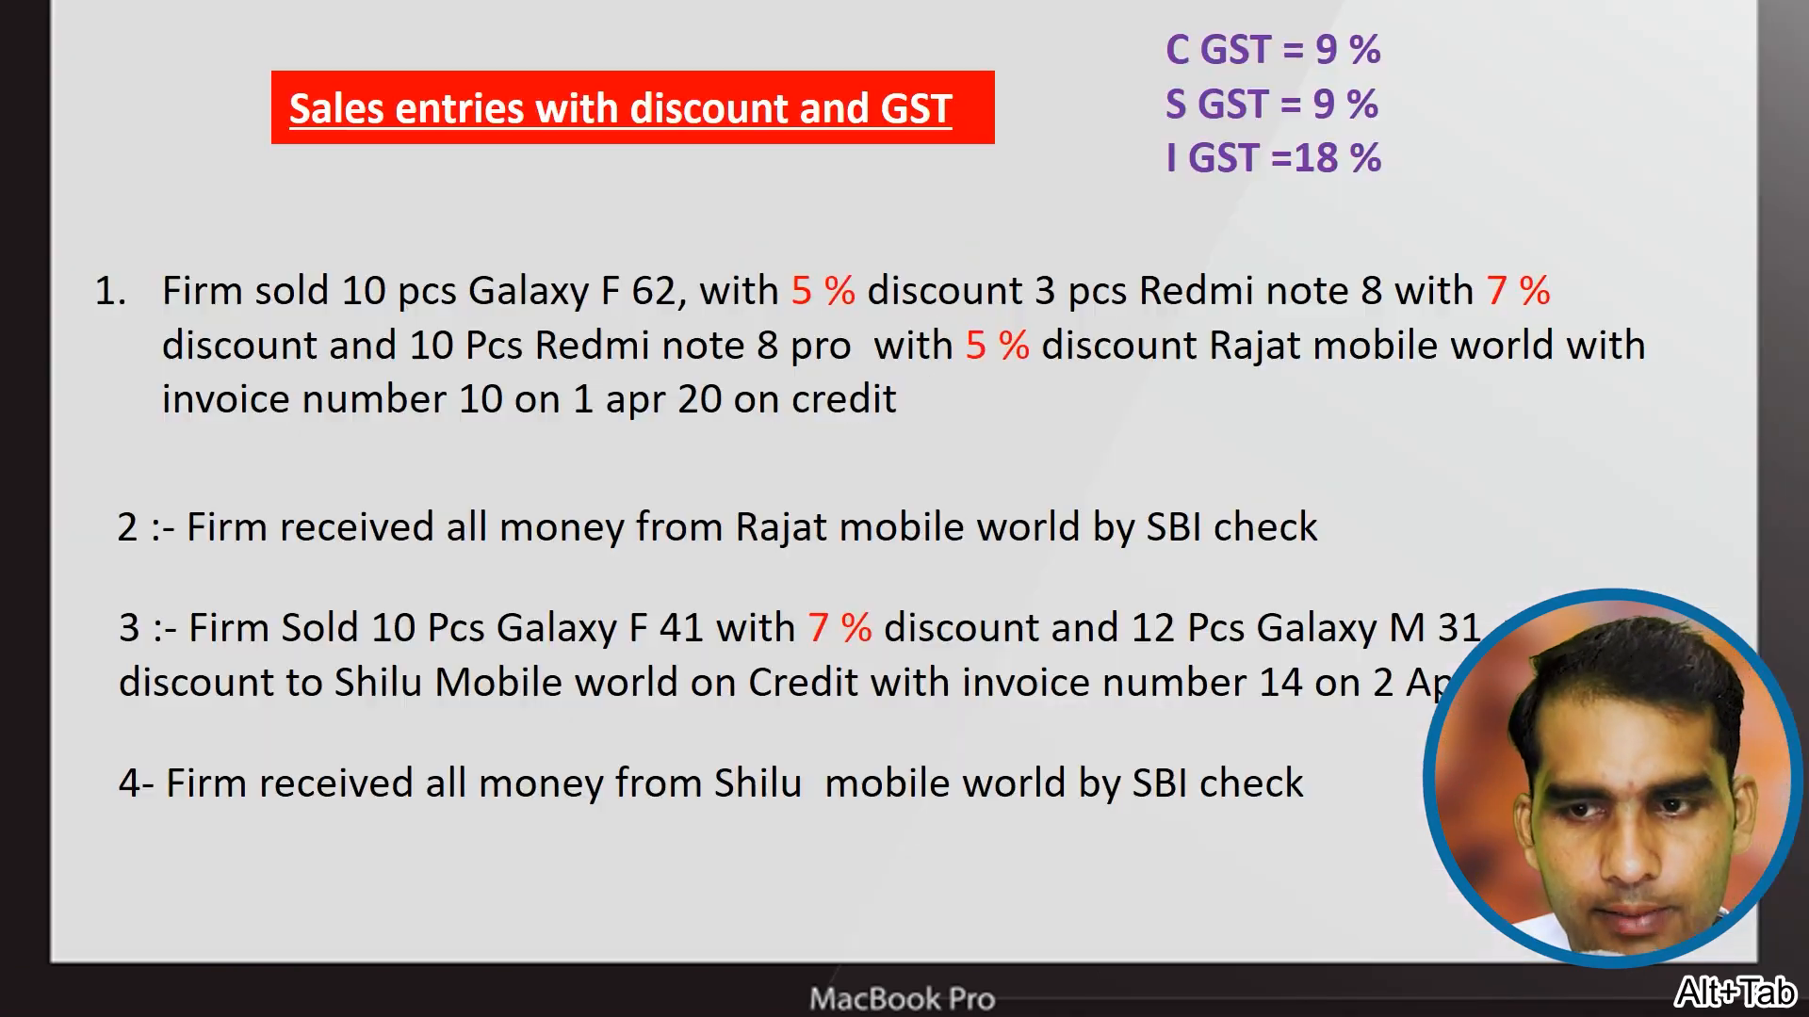
key(Left)
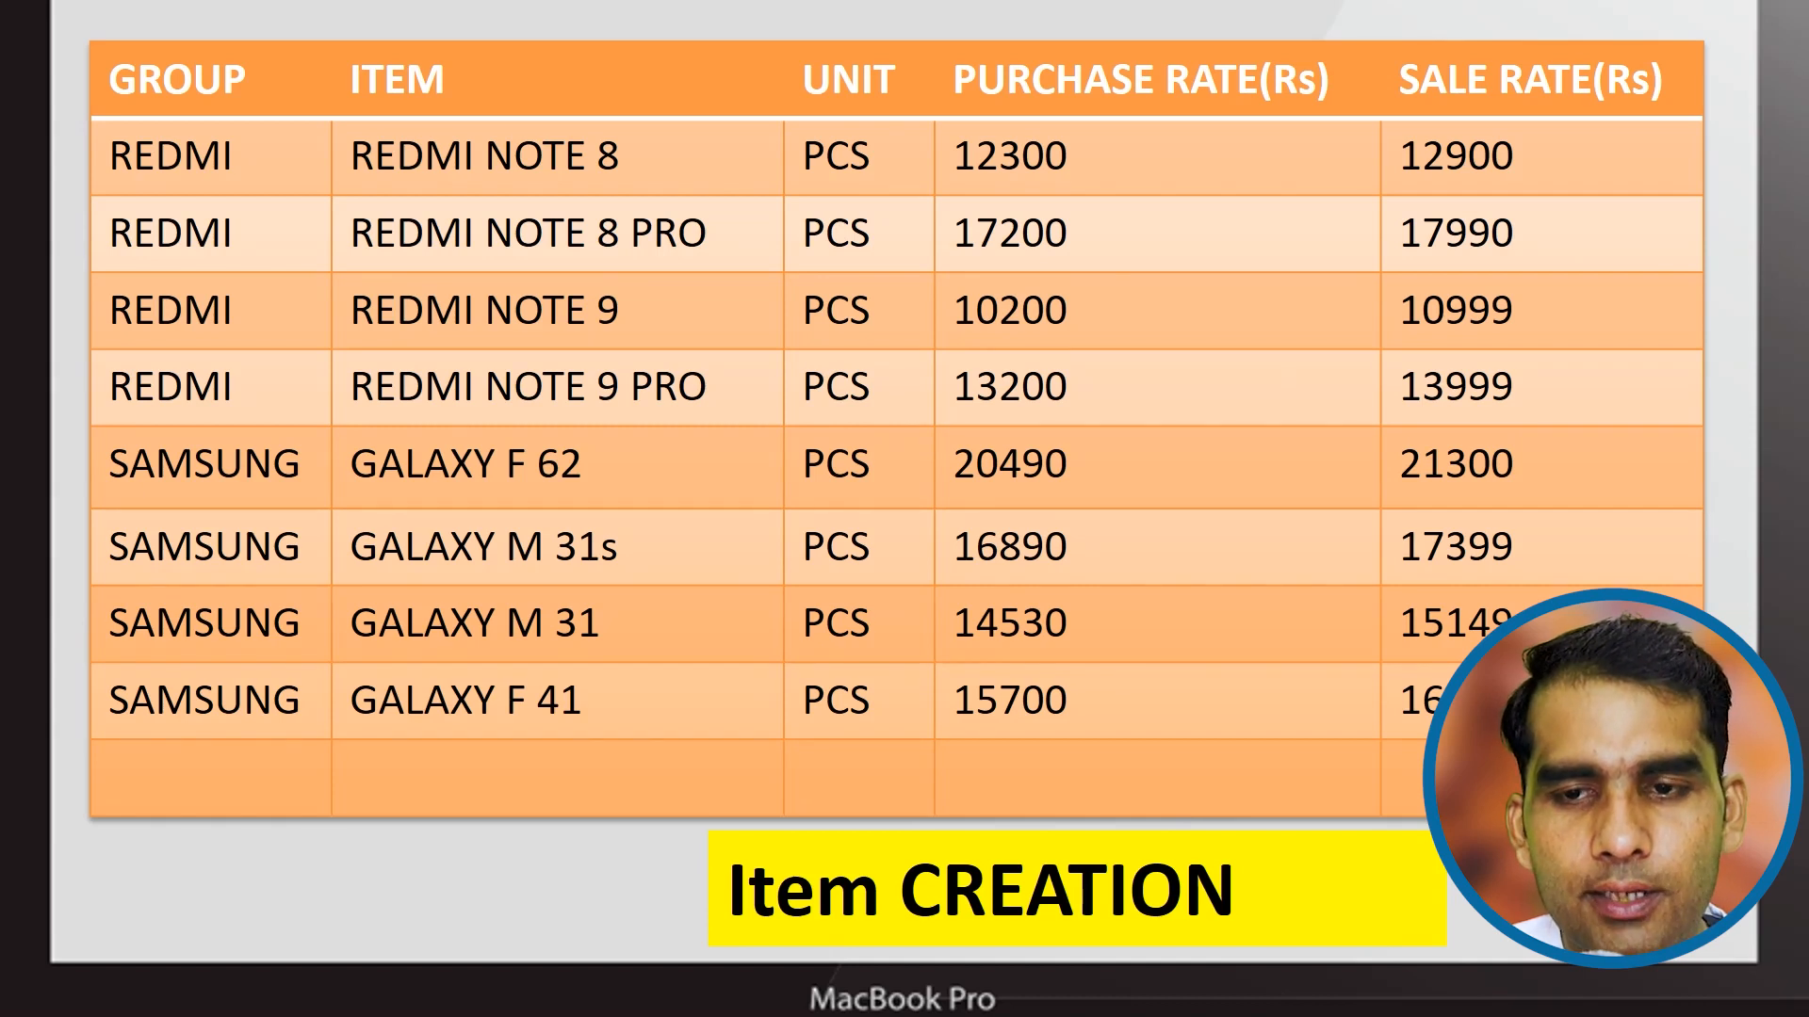
key(alt+Tab)
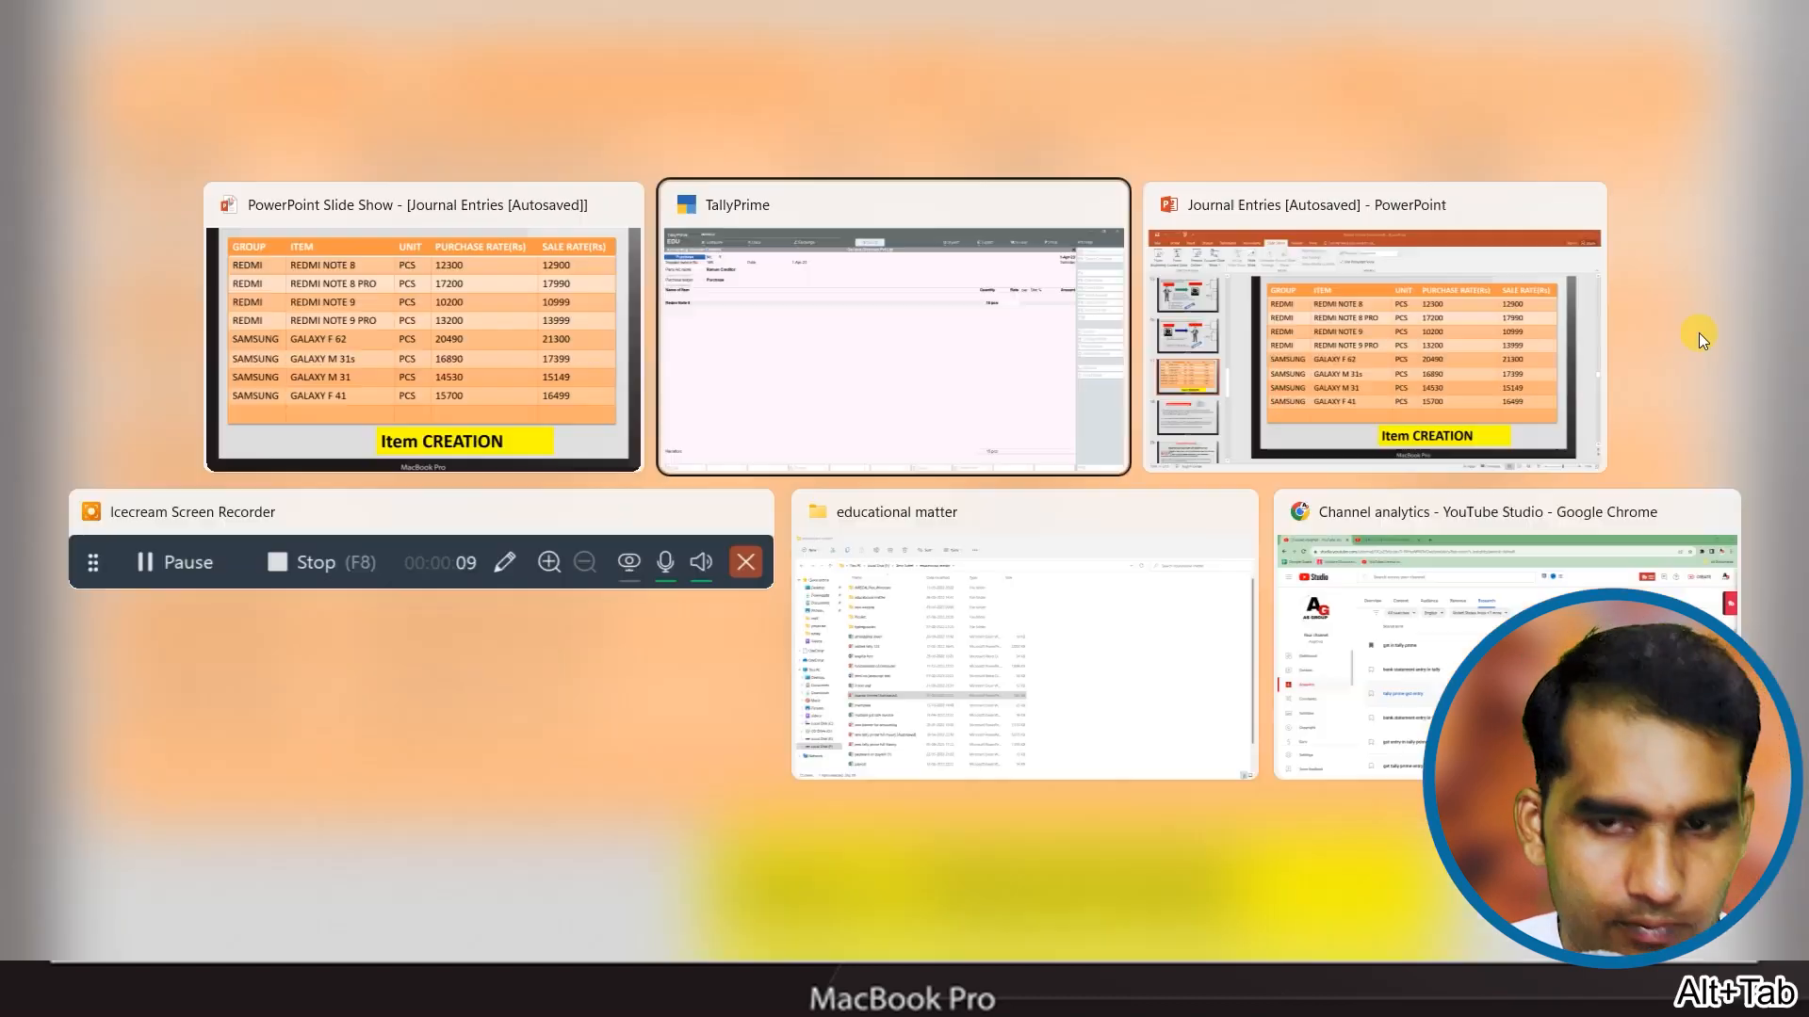
text(12300)
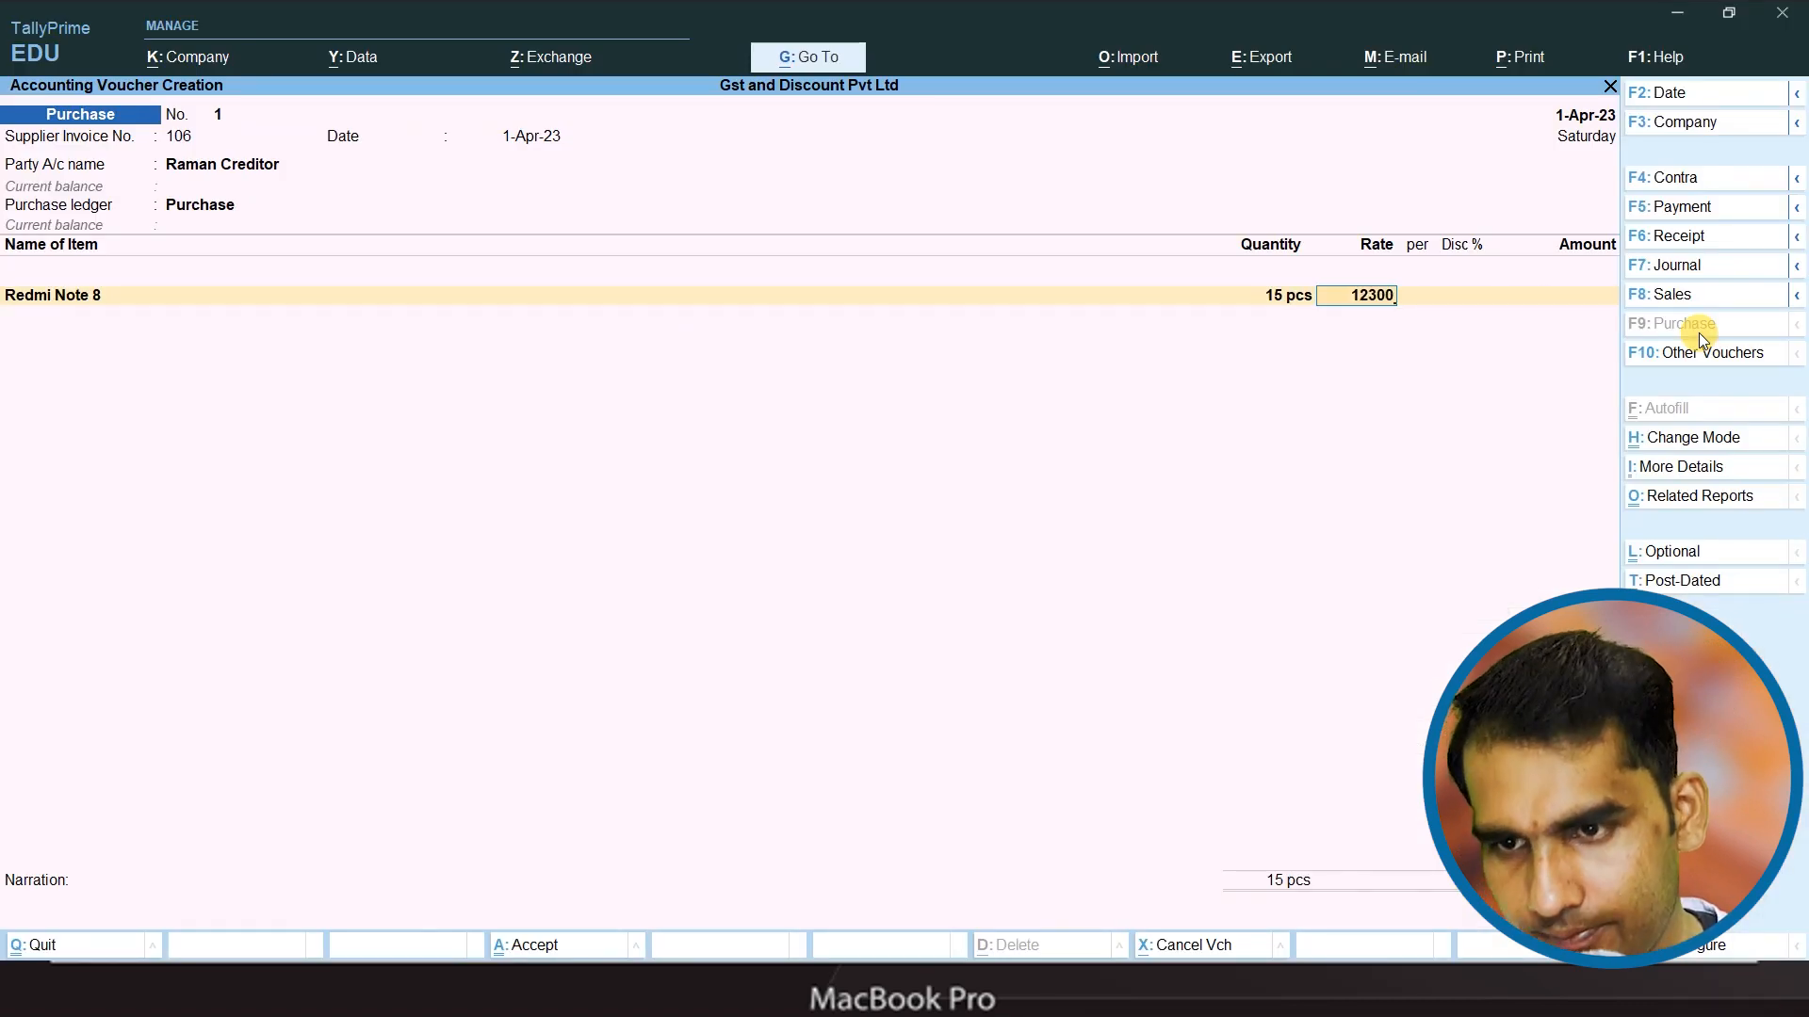
key(Return)
key(Return)
key(Return)
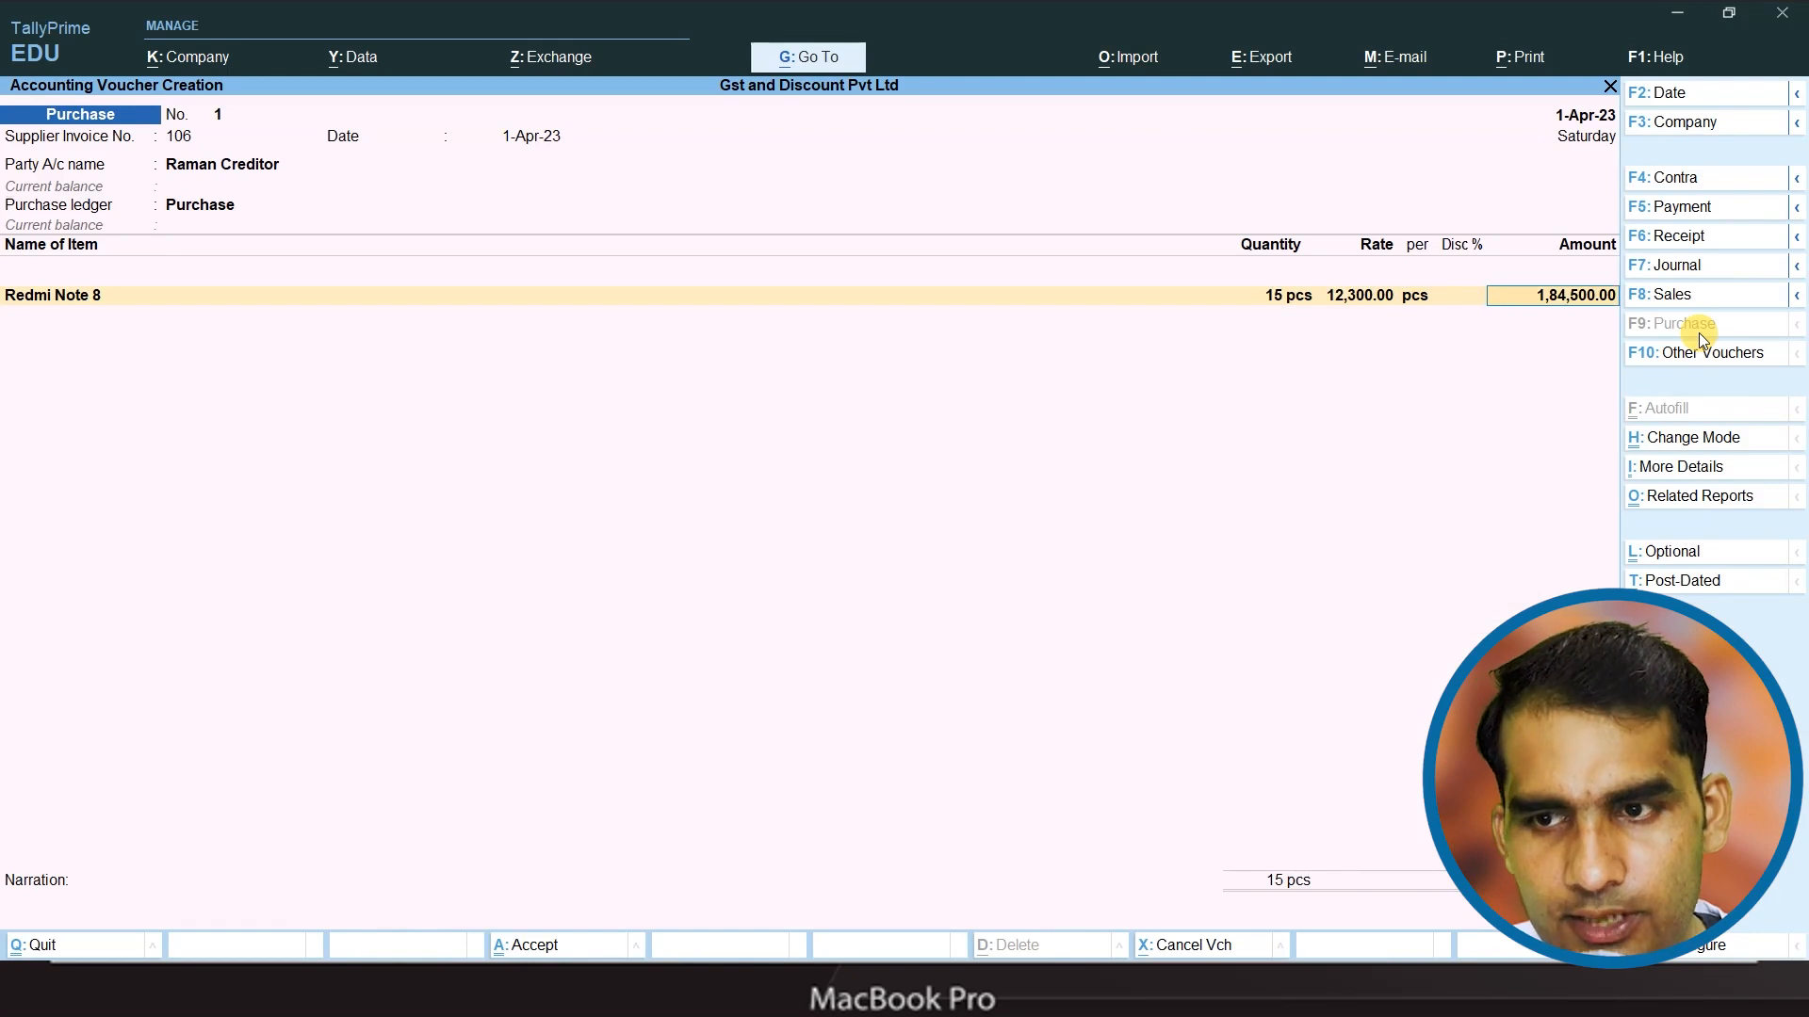
key(Return)
- Add Redmi Note 8 Pro as the second purchase item with a quantity of 15 pcs
text(R)
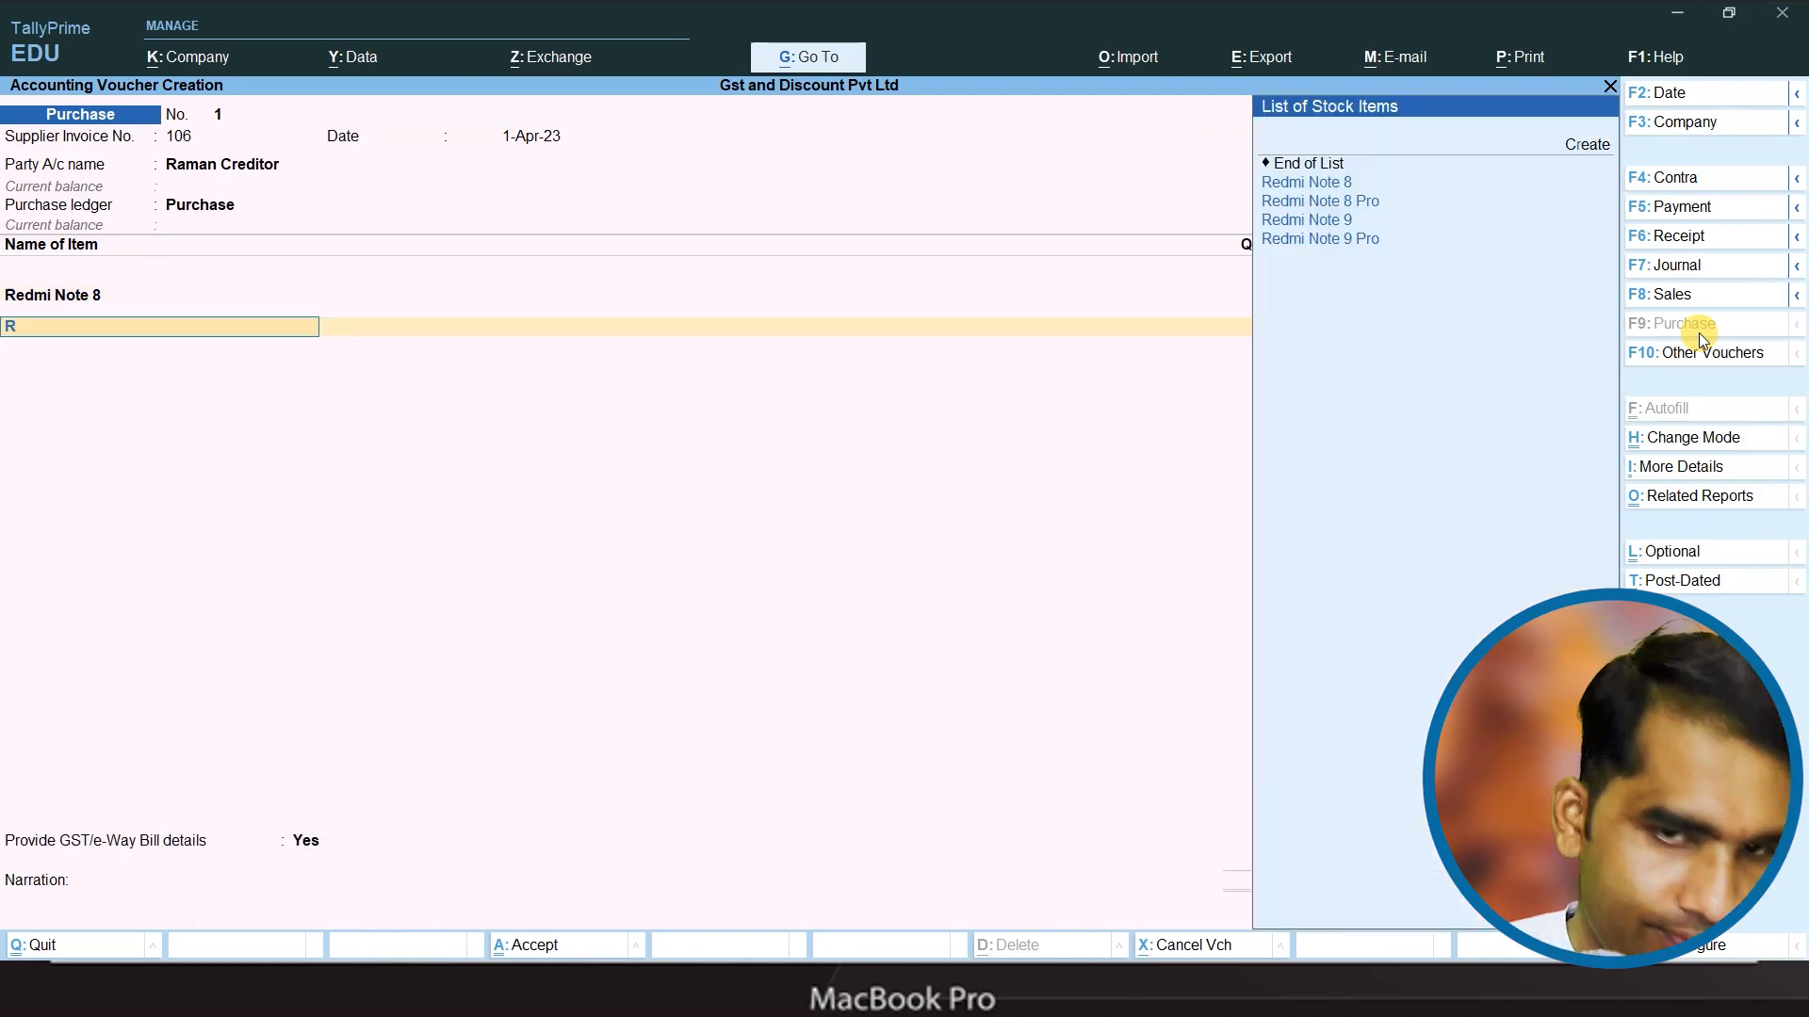
key(Down)
key(Return)
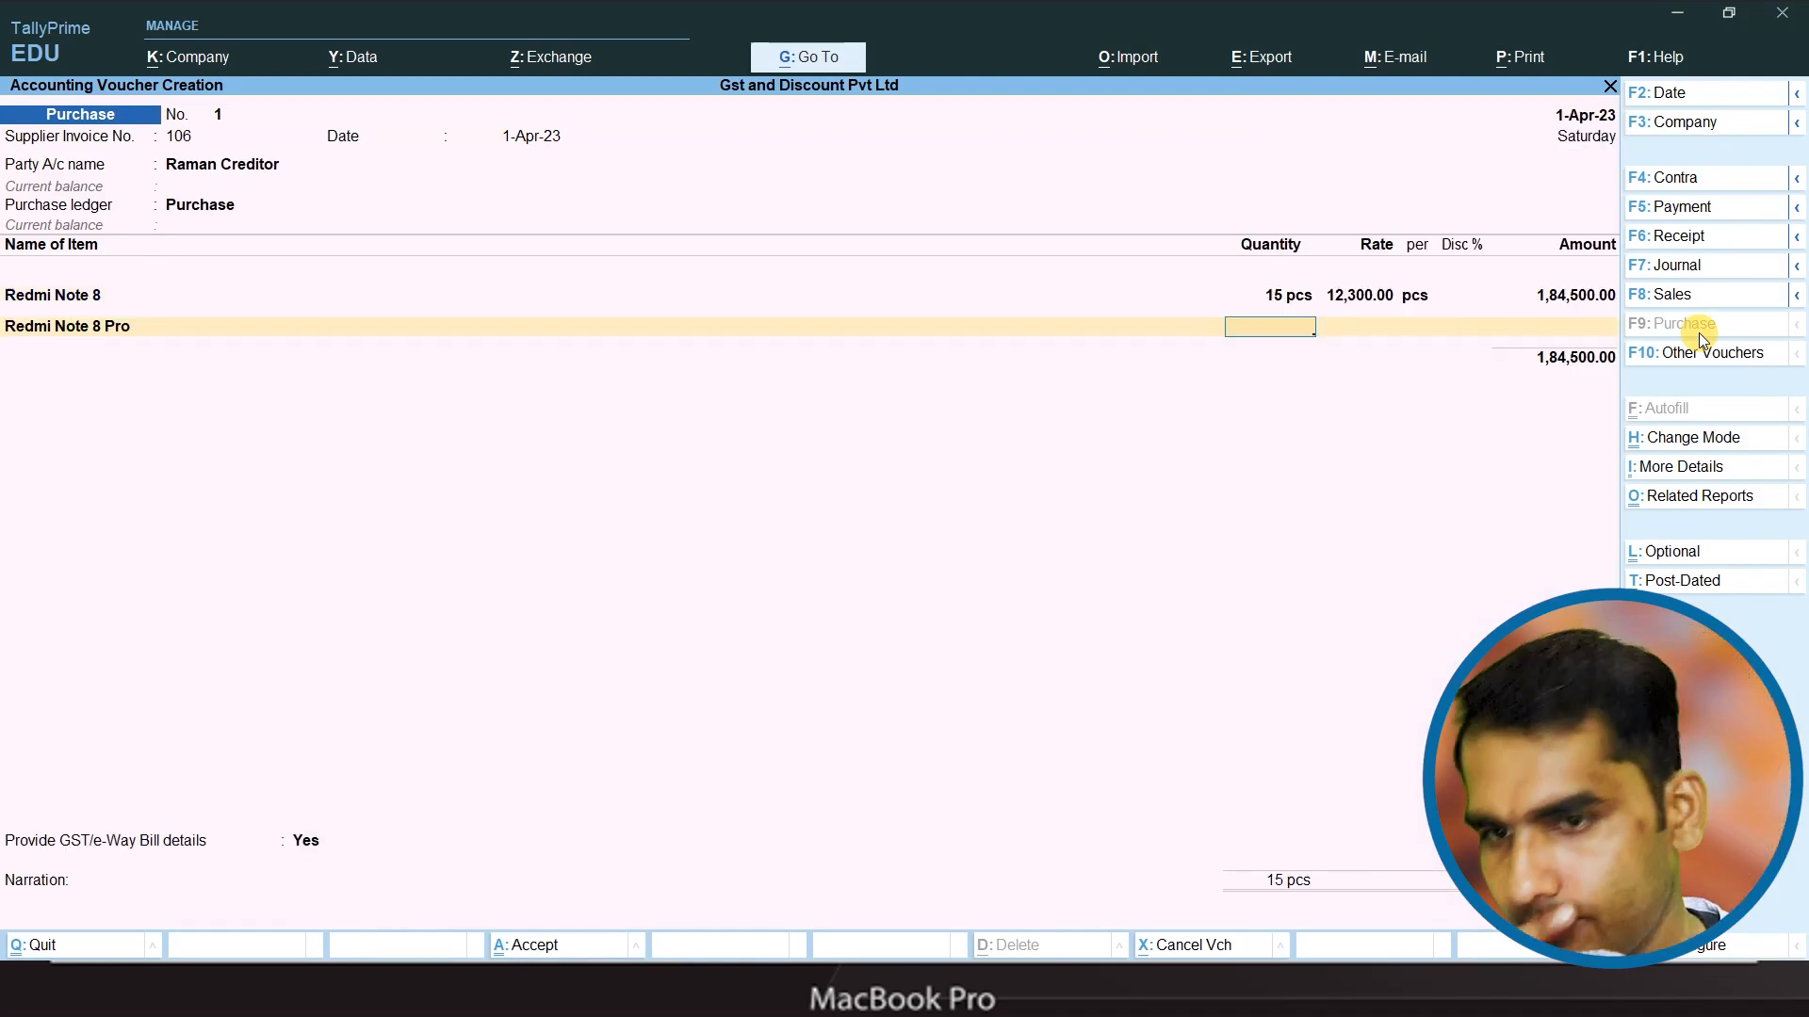
text(15)
key(Return)
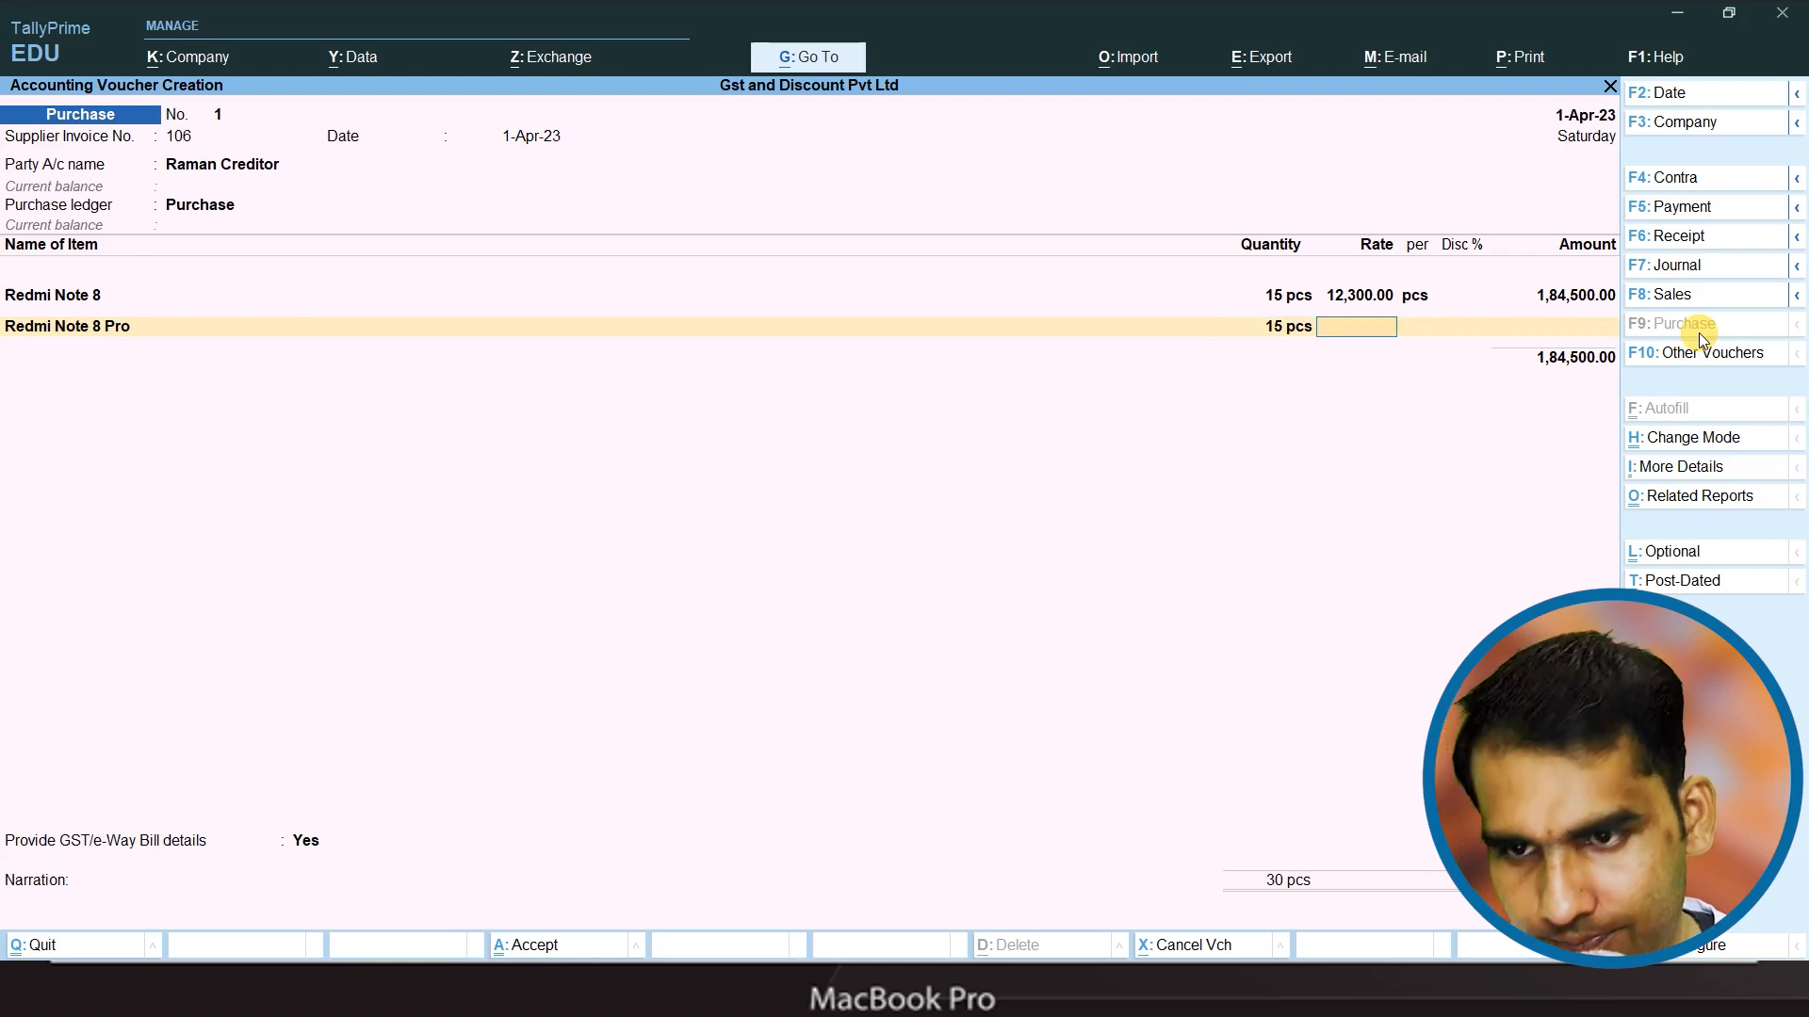
- Check the Redmi Note 8 Pro purchase rate in the PowerPoint table and enter 17200 per piece in TallyPrime, without discount
key(alt+Tab)
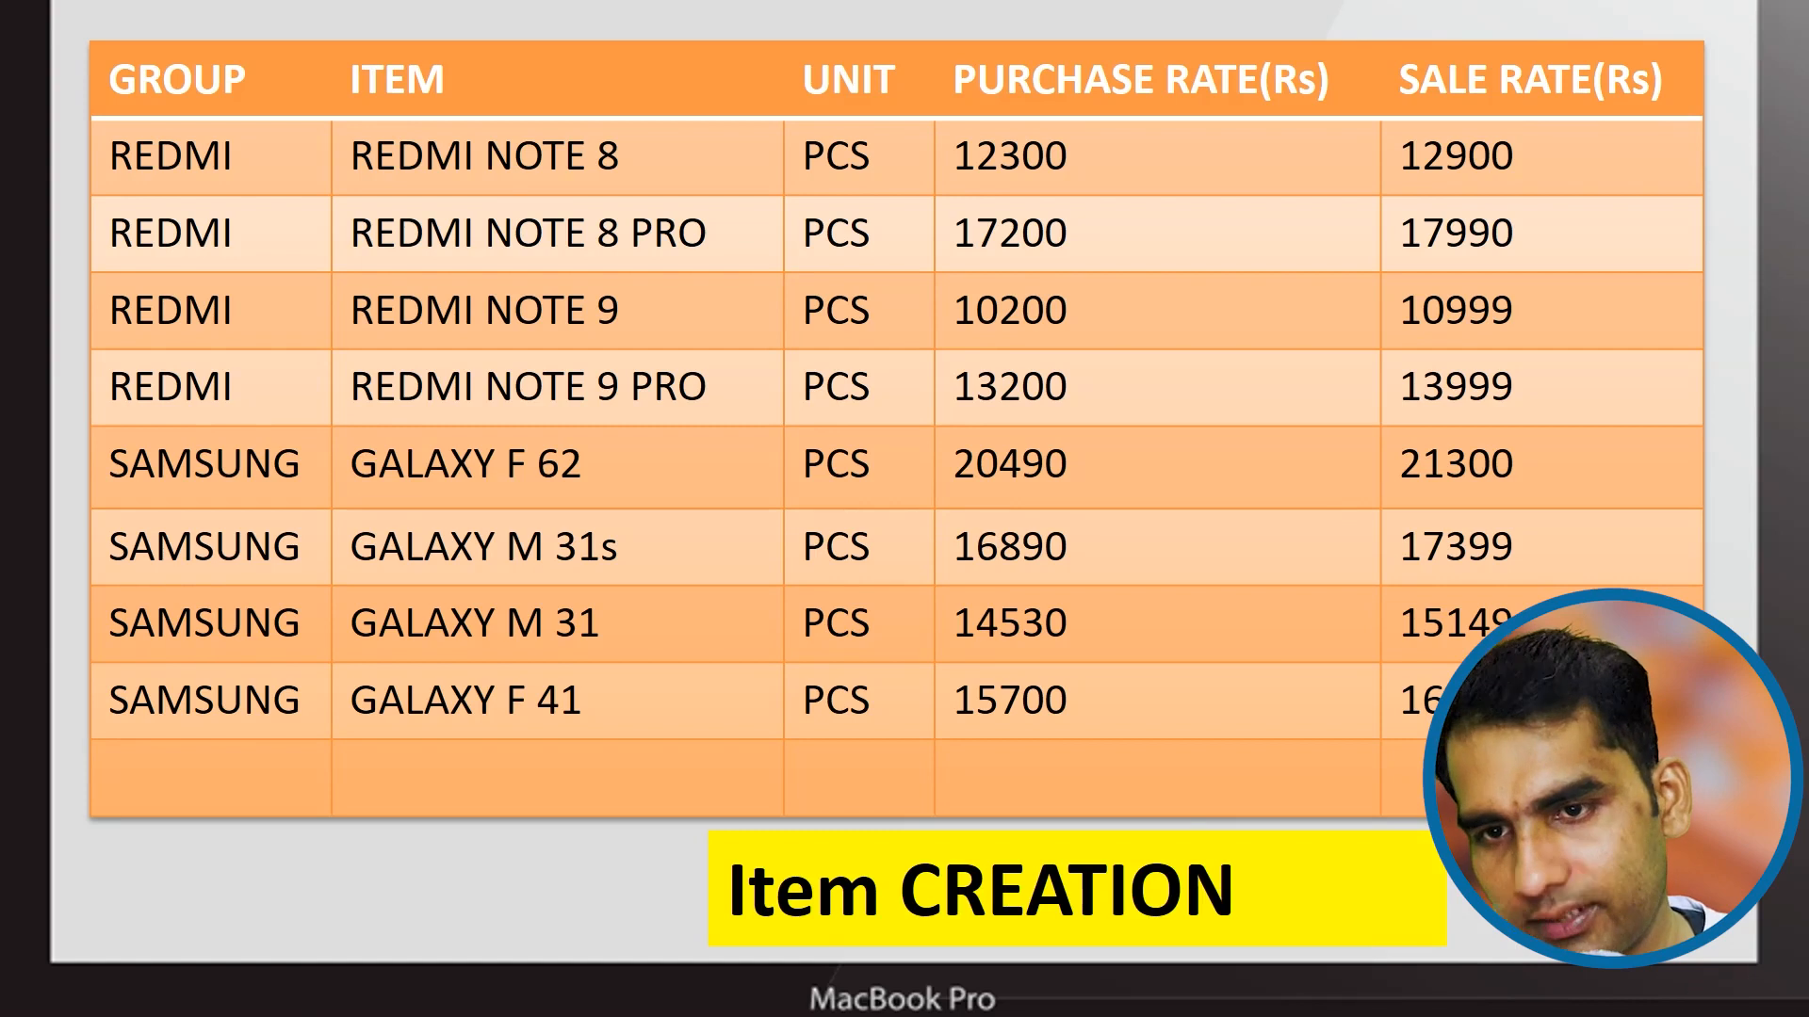
key(alt+Tab)
text(17200)
key(Return)
key(Return)
key(Return)
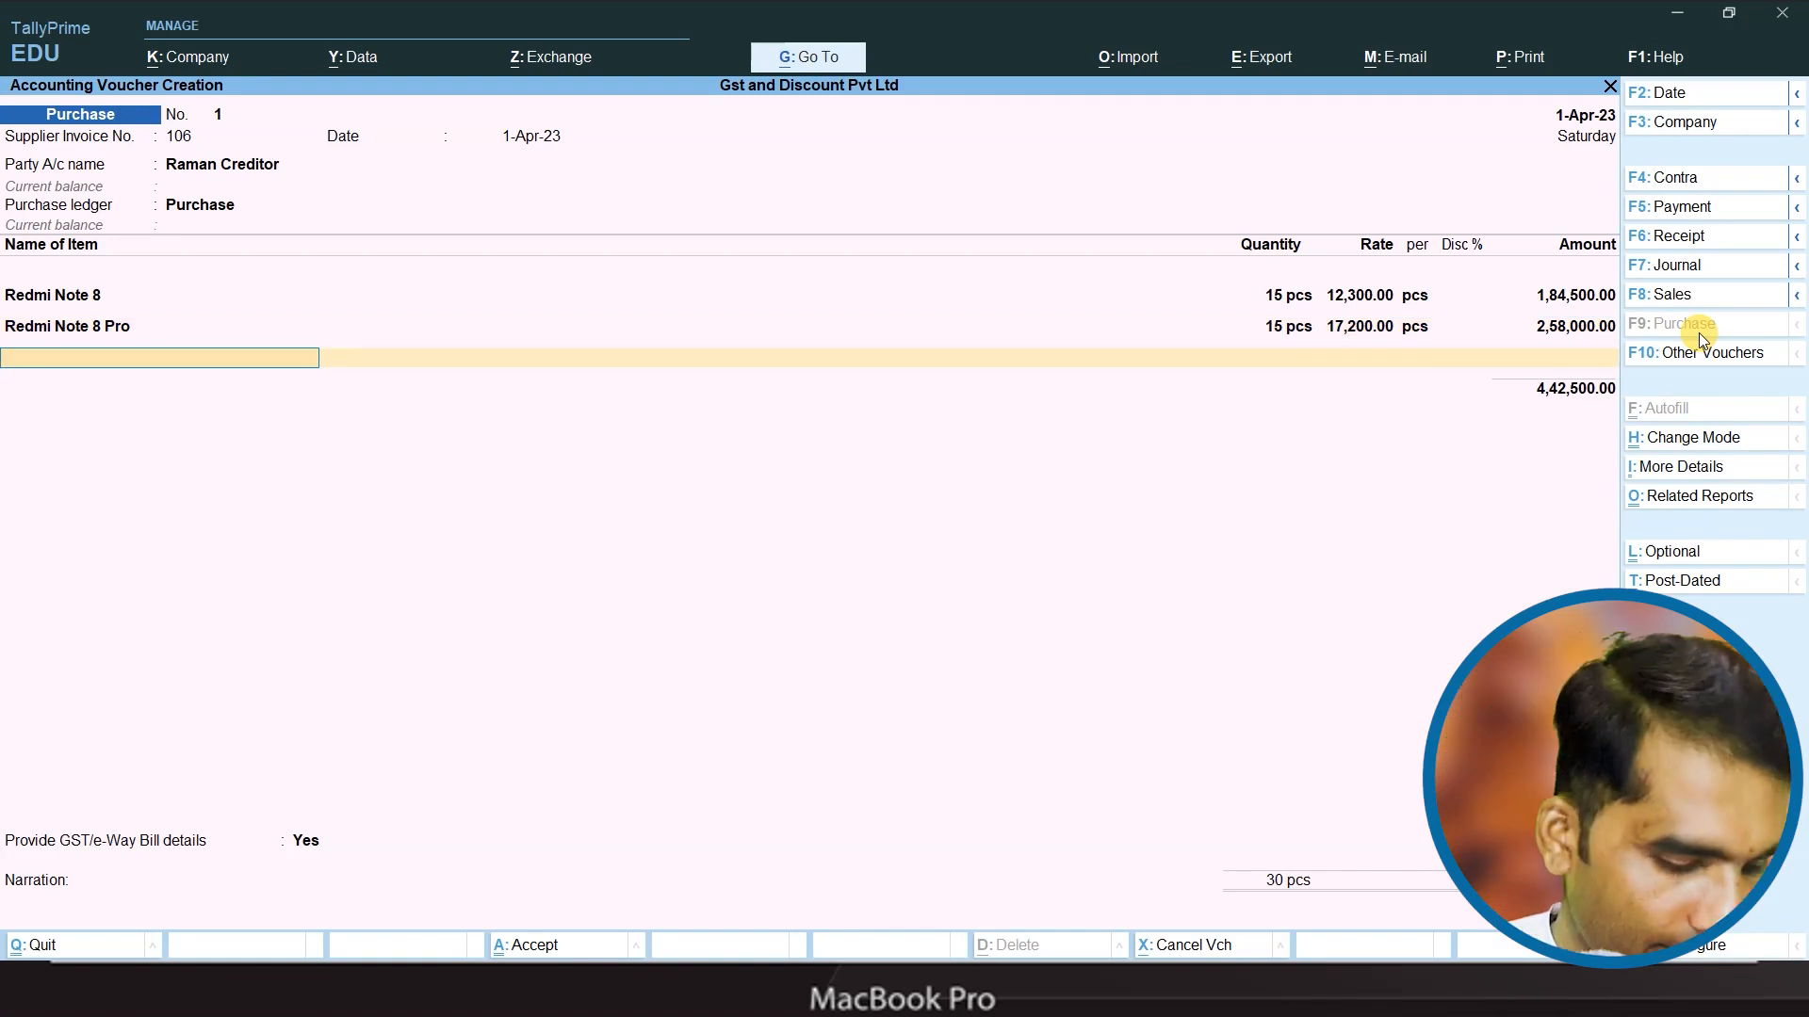
- Add Redmi Note 9 as the third purchase item with a quantity of 15 pcs
text(R)
key(Down)
key(Down)
key(Down)
key(Up)
key(Return)
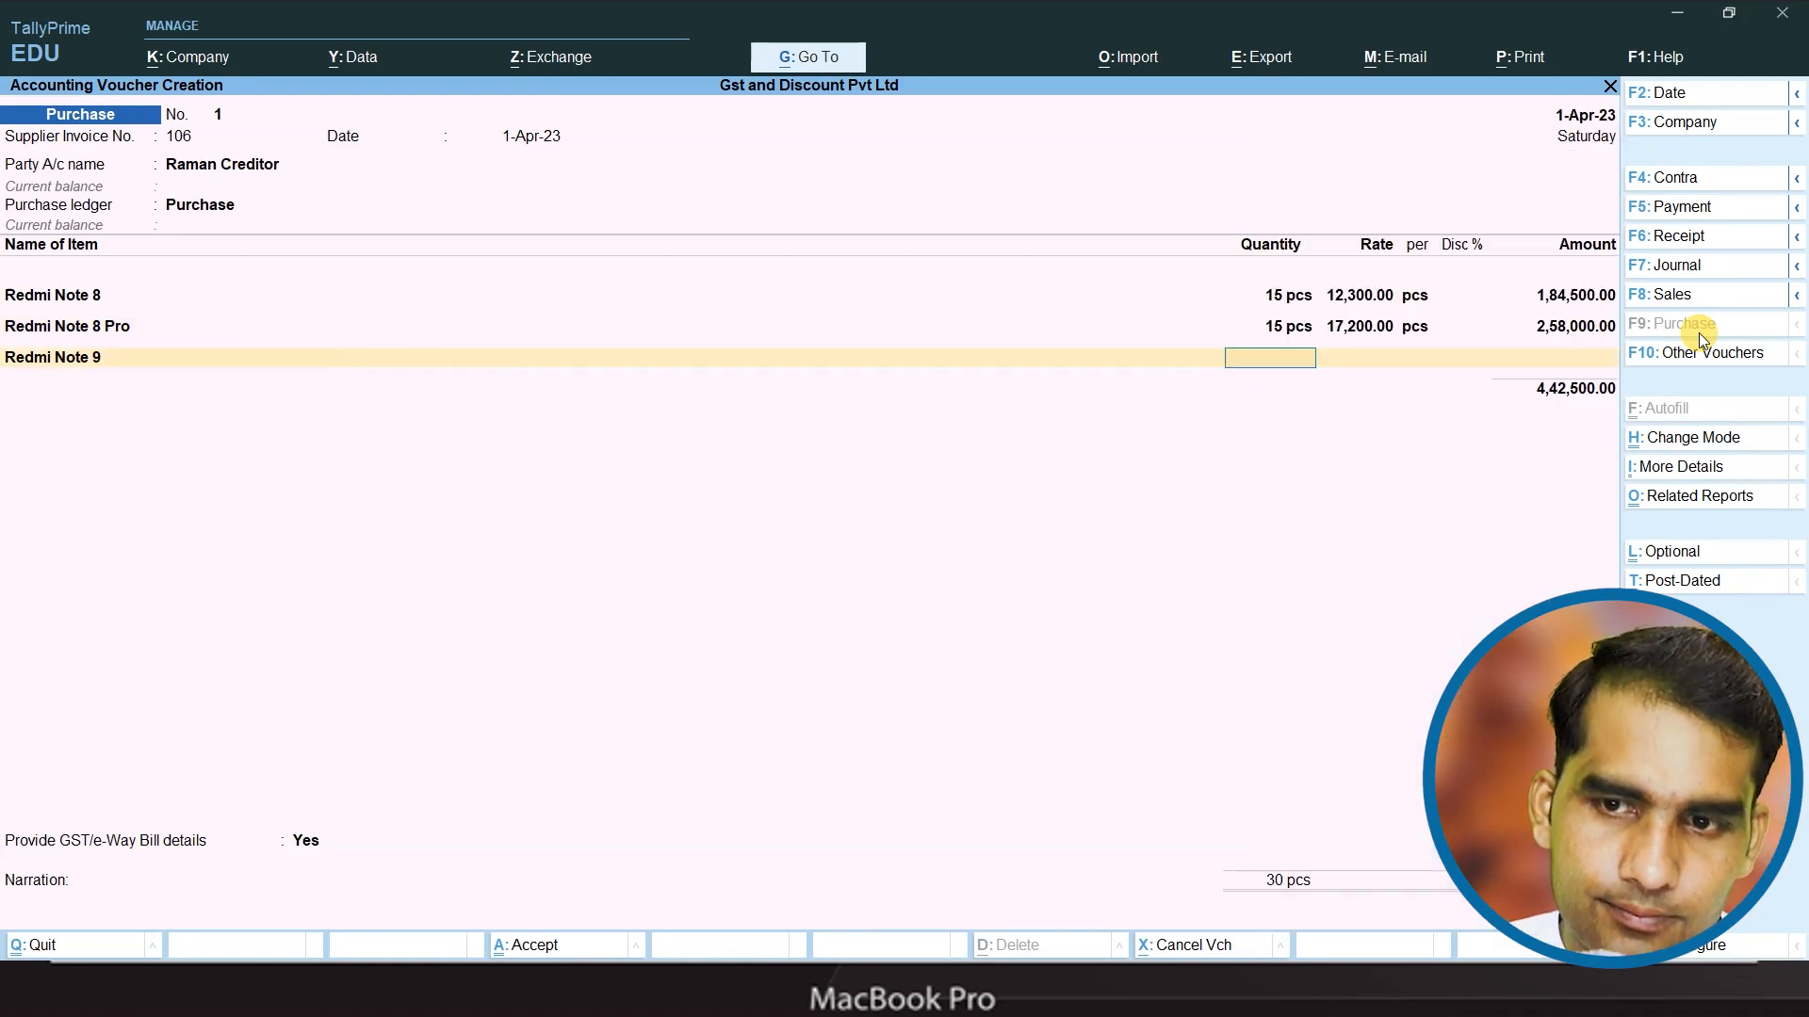
text(15)
key(Return)
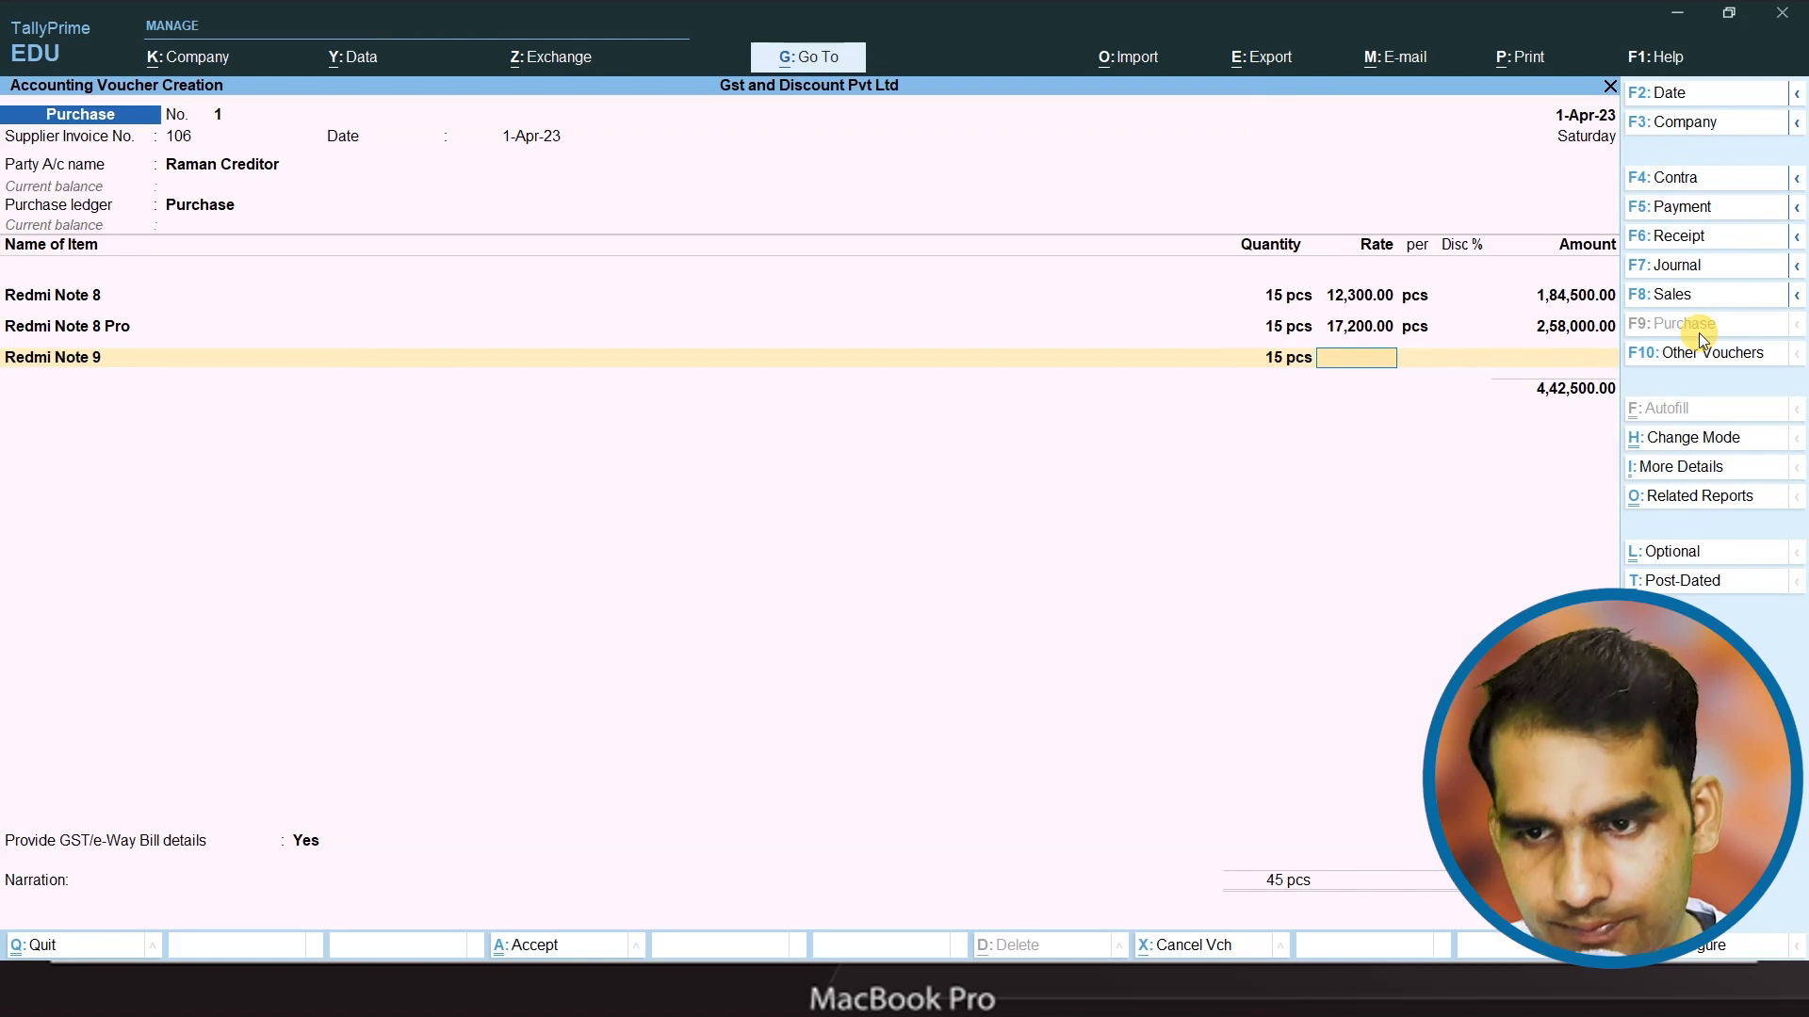
- Check the Redmi Note 9 purchase rate in the PowerPoint table and enter 10200 per piece in TallyPrime, without discount
key(alt+Tab)
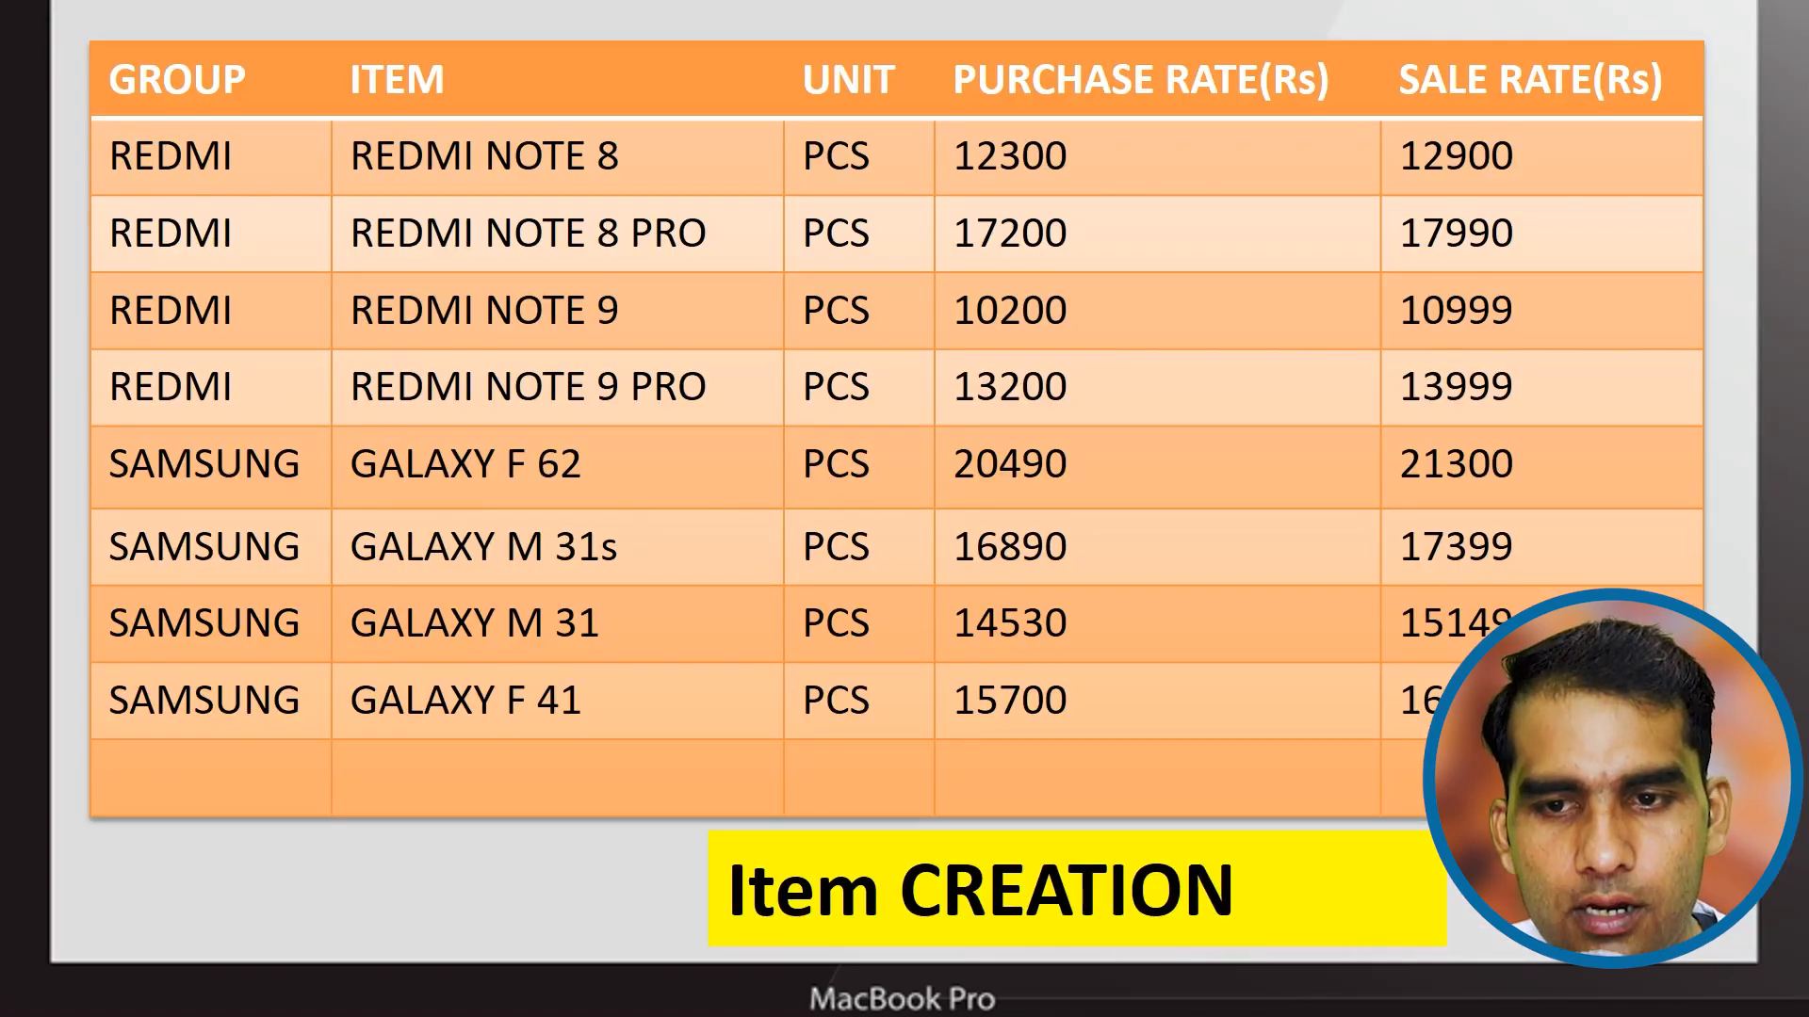
key(alt+Tab)
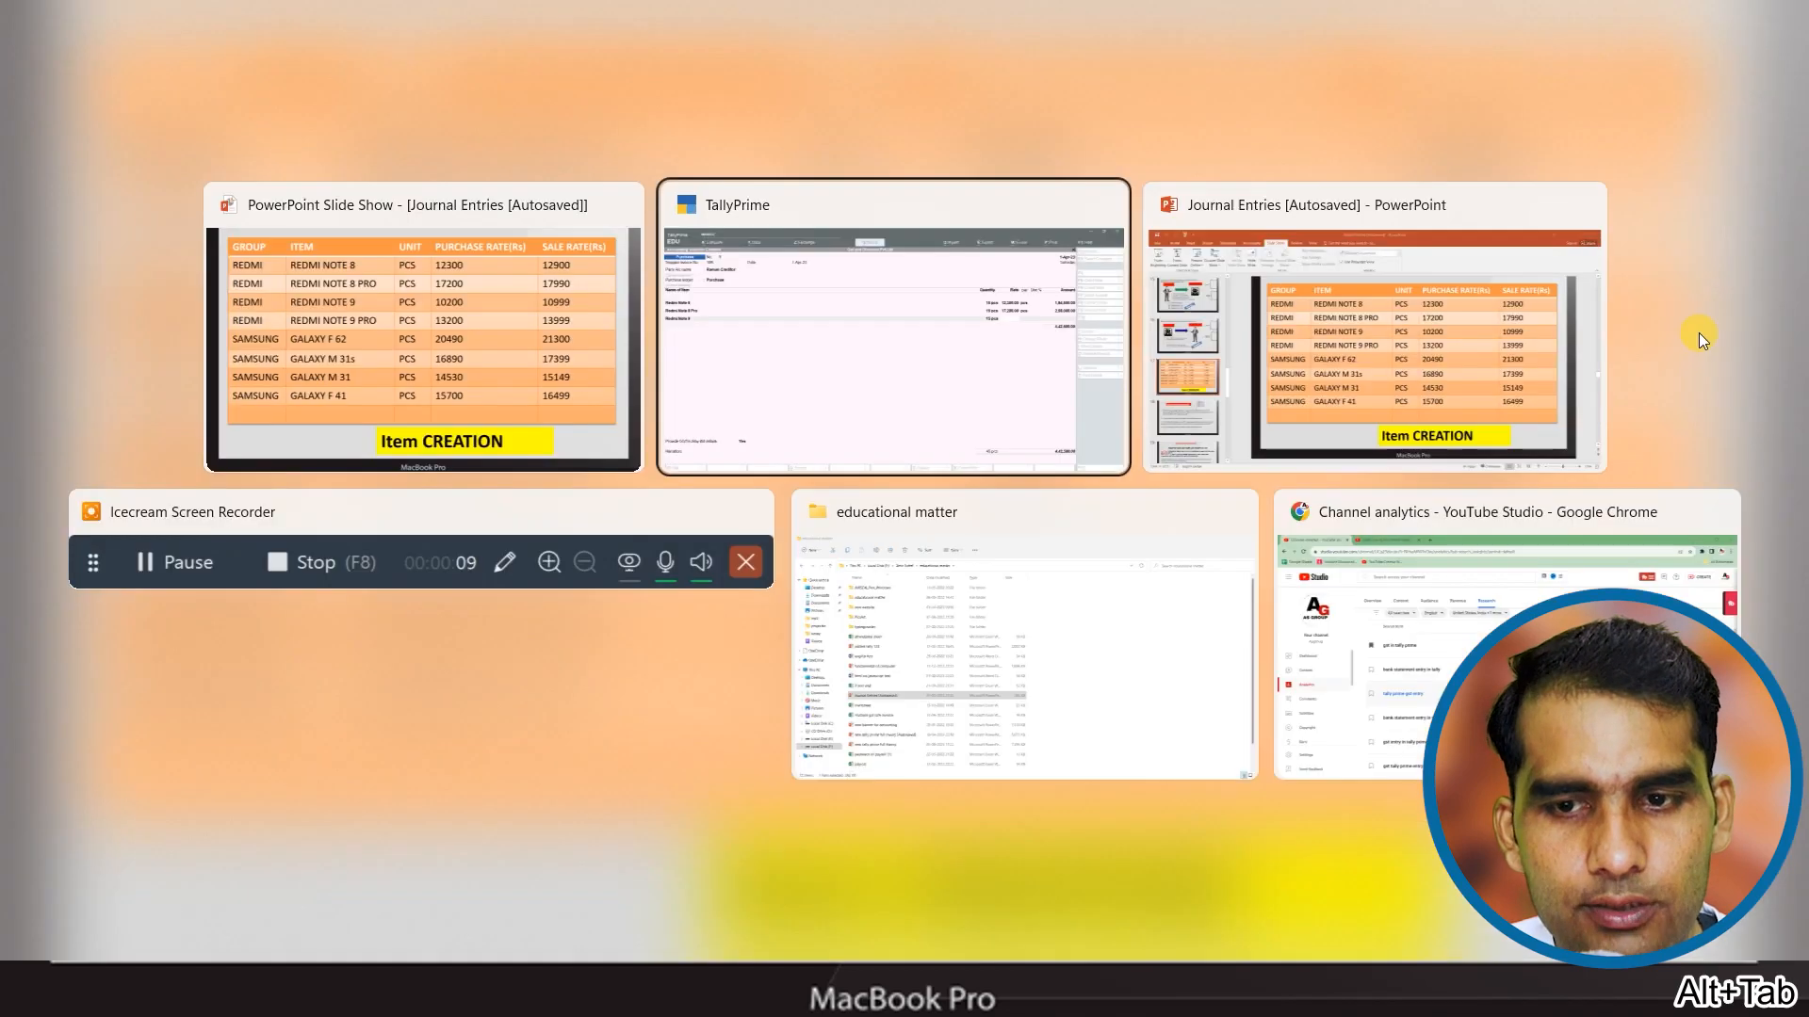
text(10200)
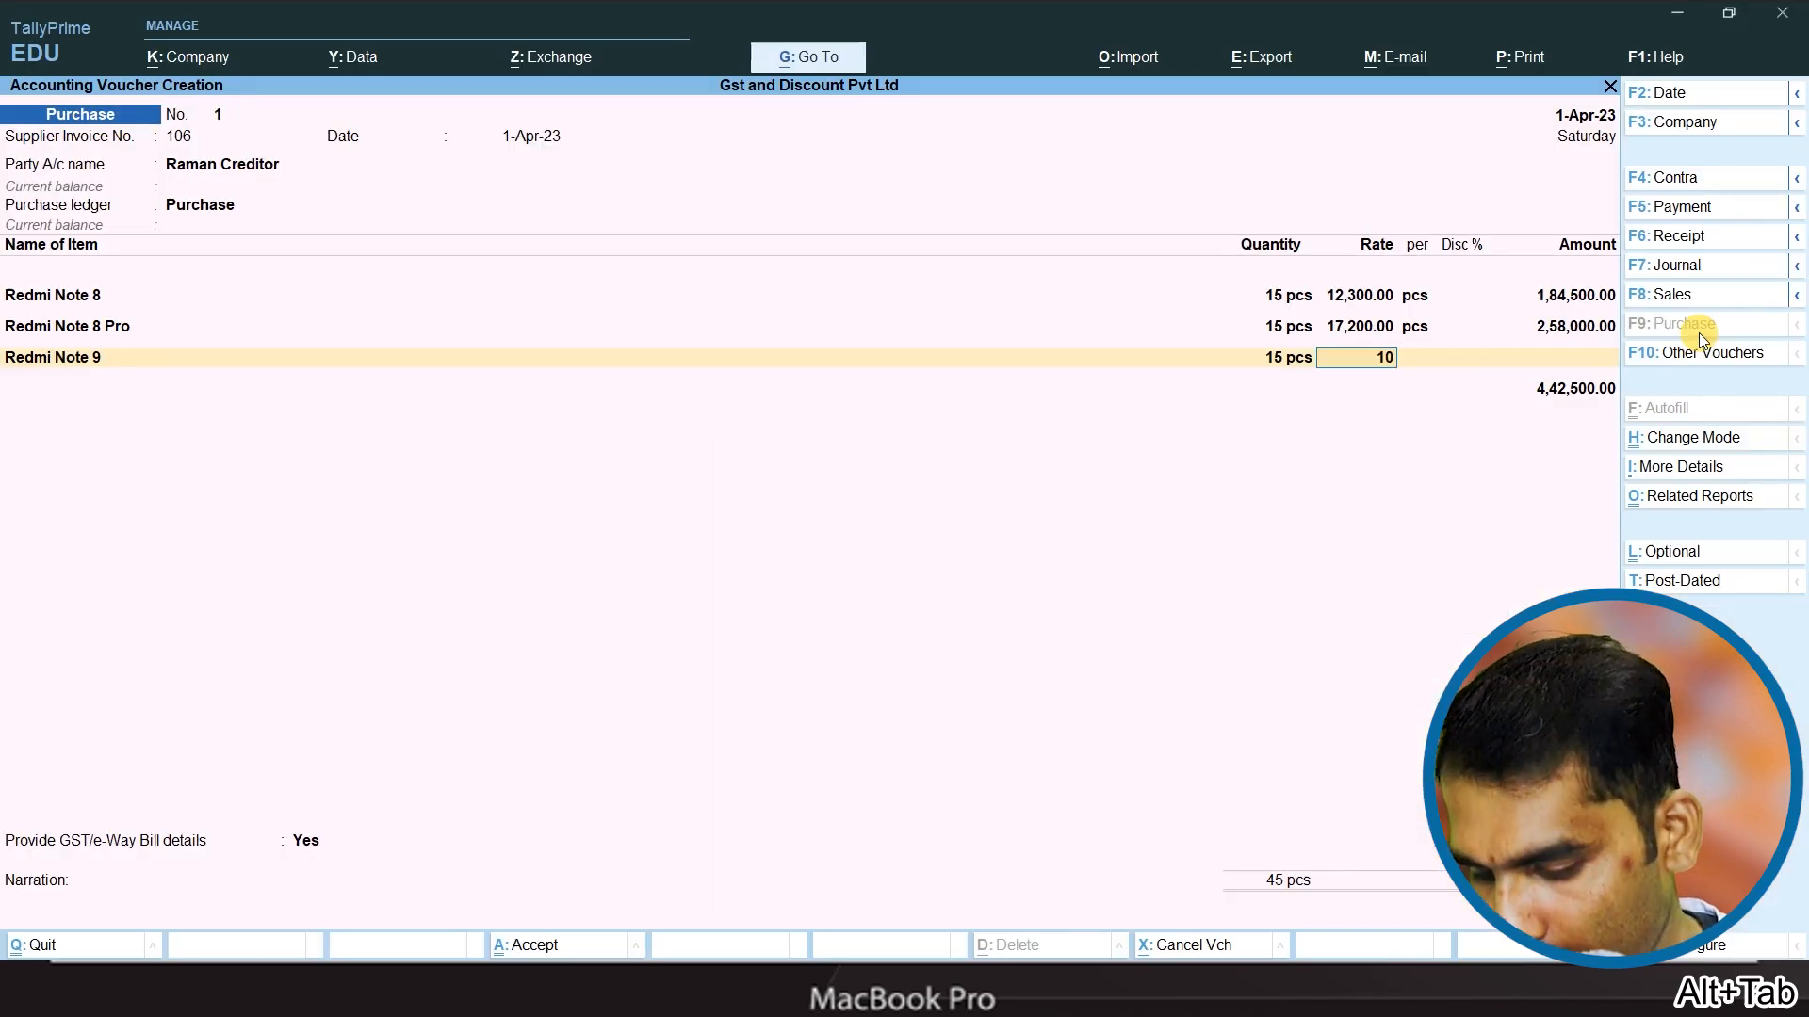
key(Return)
key(Return)
key(Return)
key(Return)
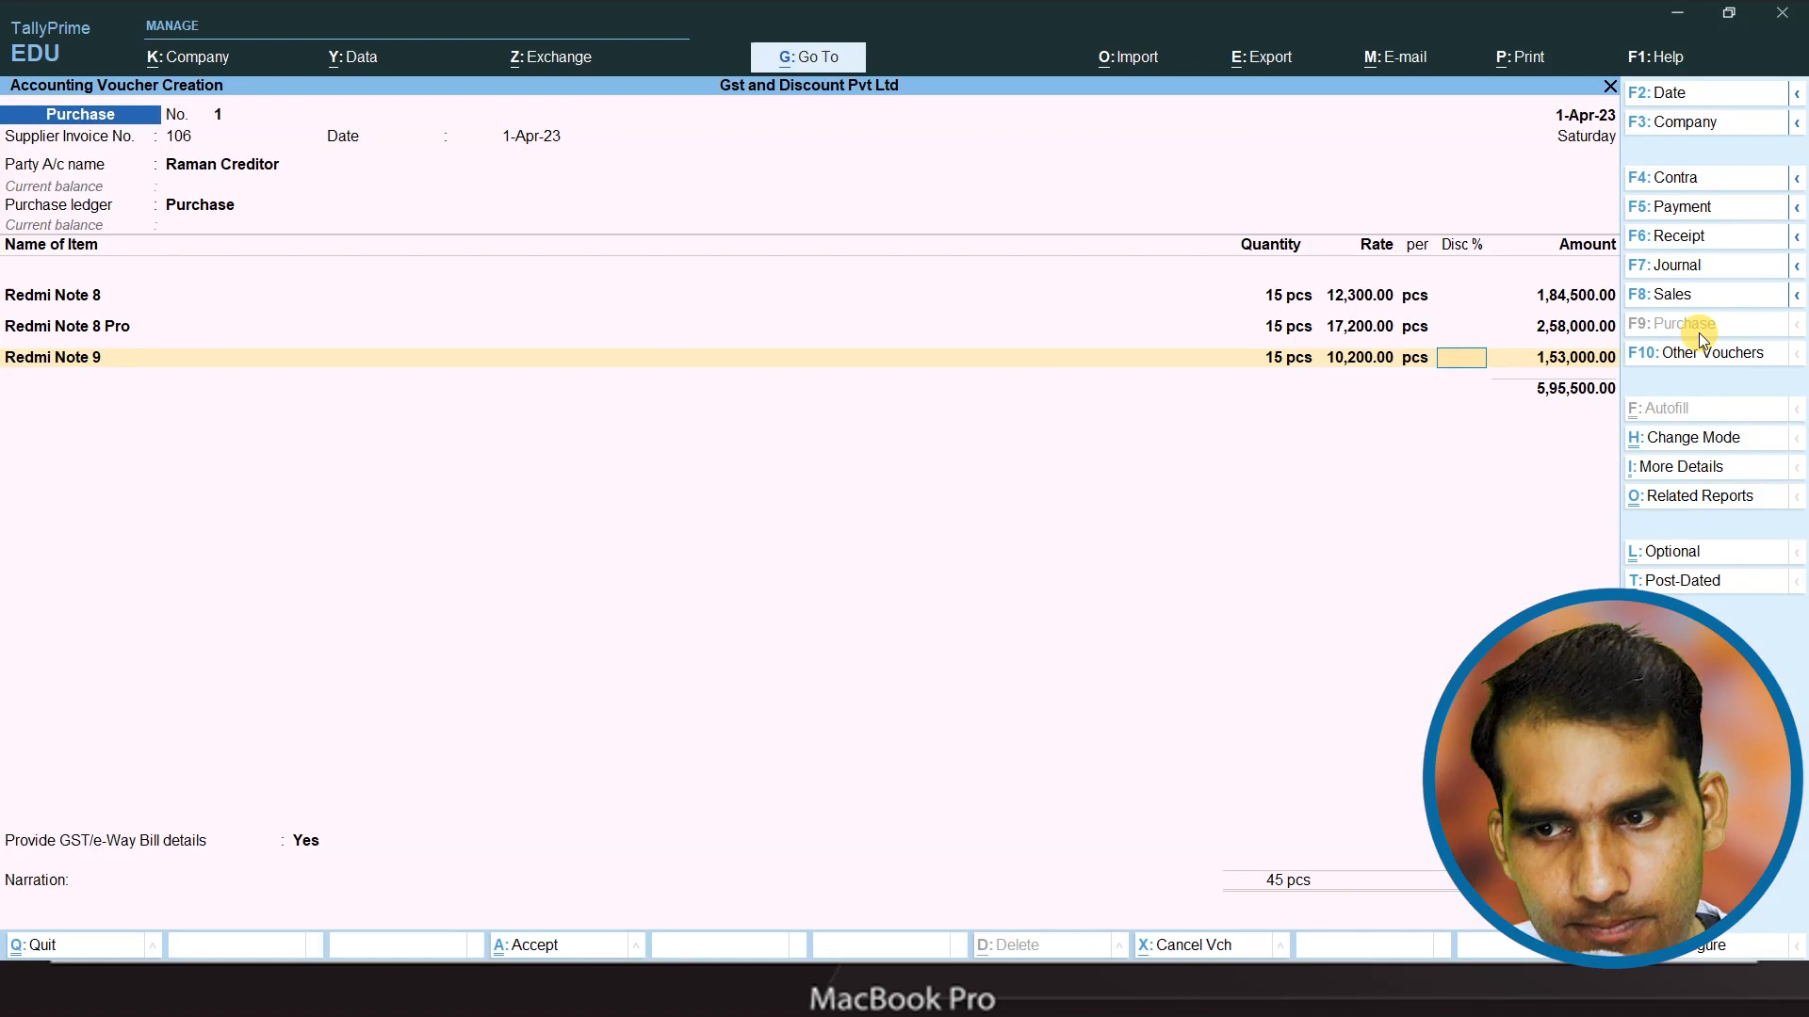
- Add Redmi Note 9 Pro as the fourth purchase item with a quantity of 15 pcs
text(R)
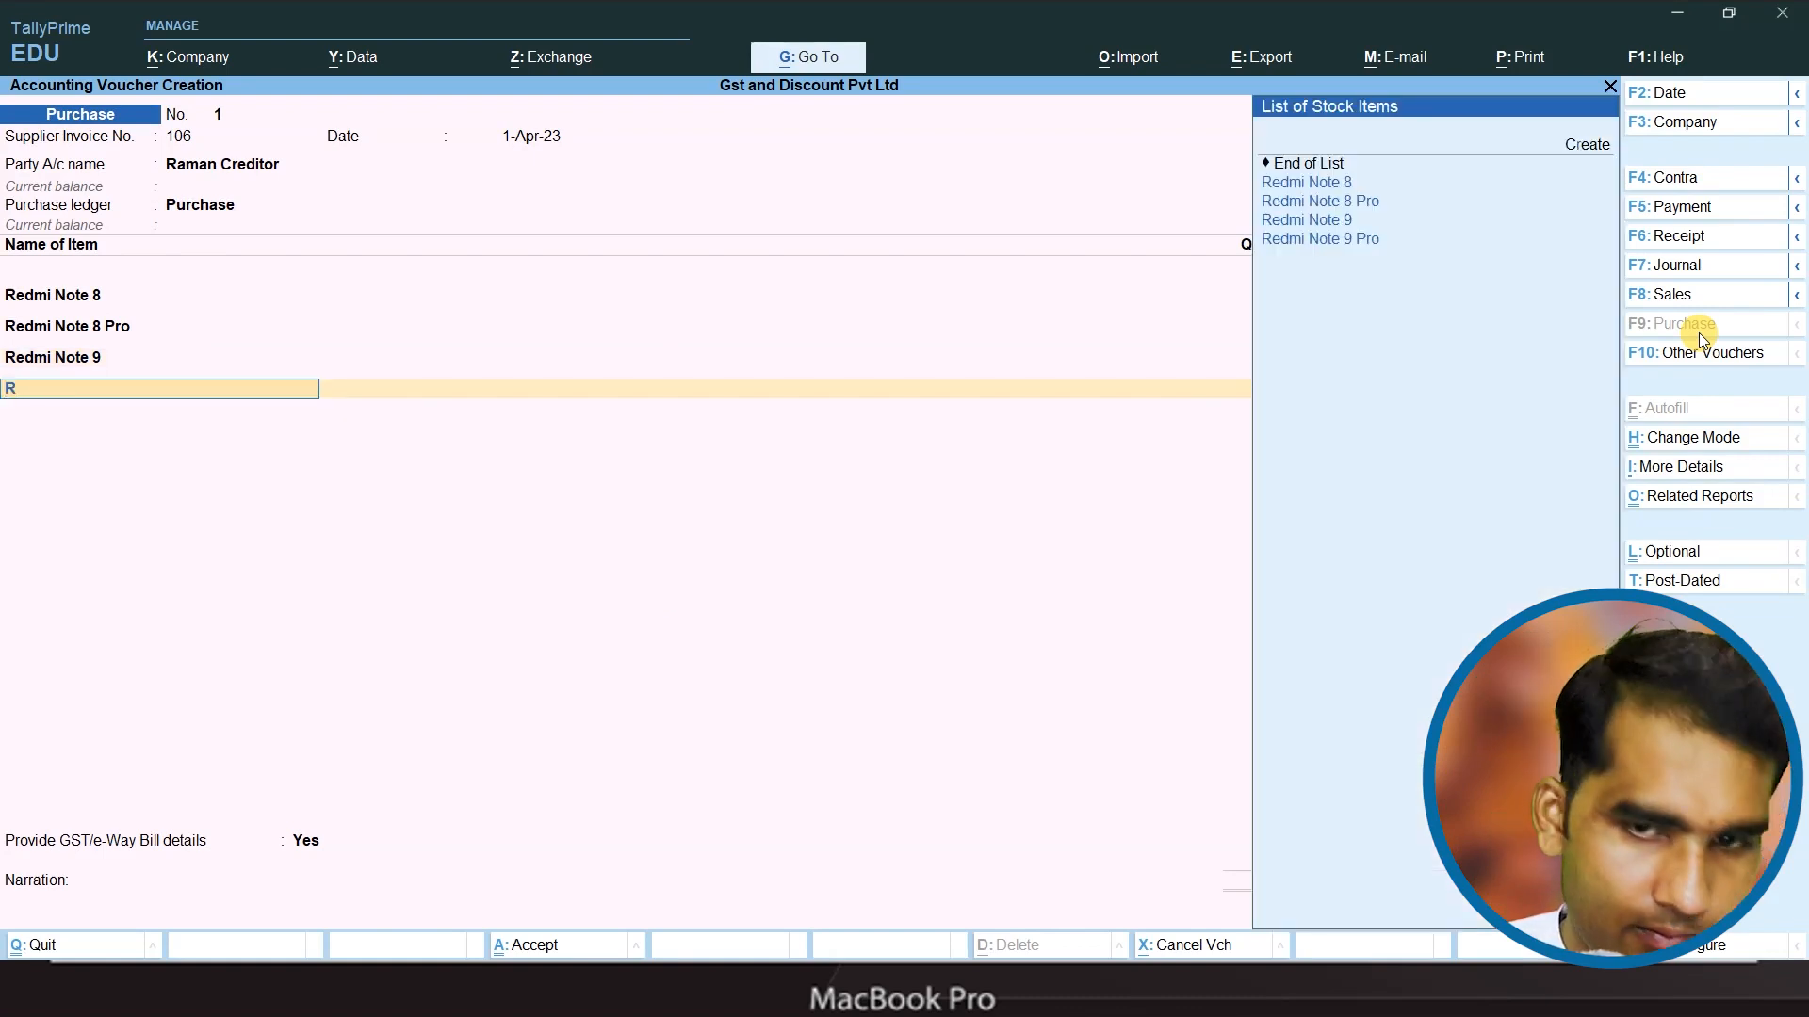
key(Down)
key(Down)
key(Down)
key(Return)
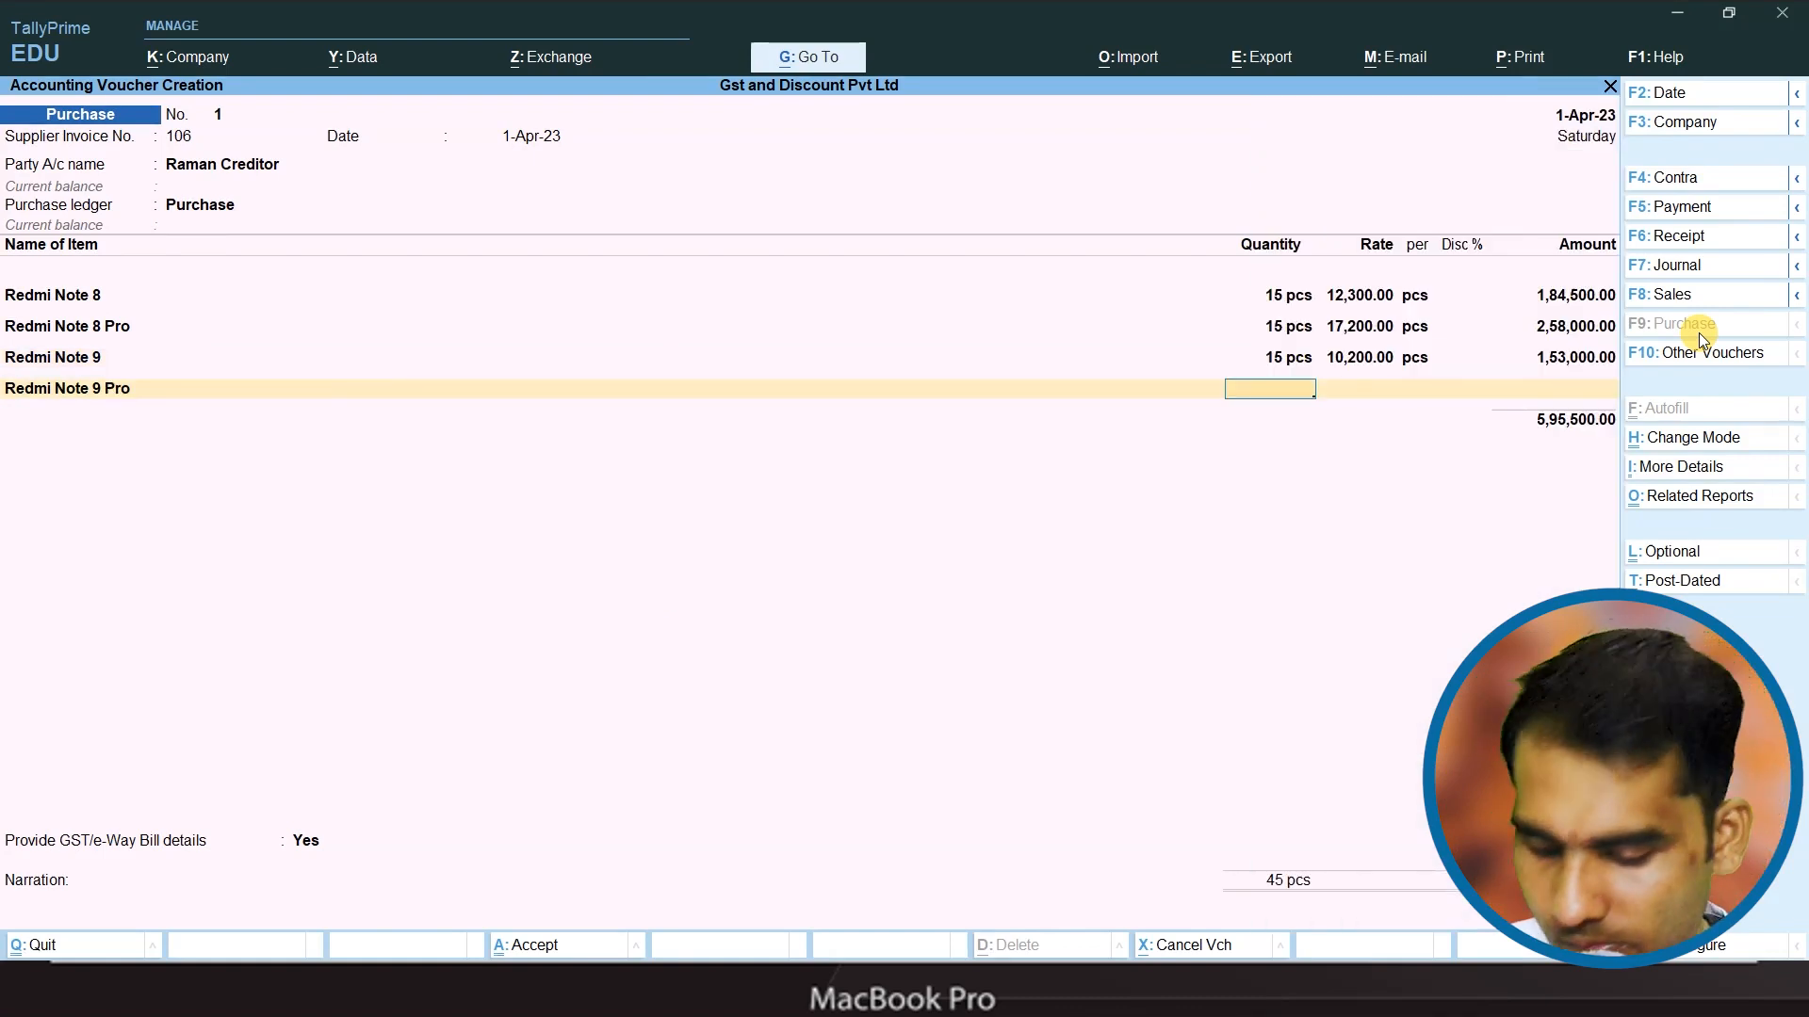
text(15)
key(Return)
- Set the Redmi Note 9 Pro rate to 13200 per piece, leaving the discount blank, and accept the line
text(13200)
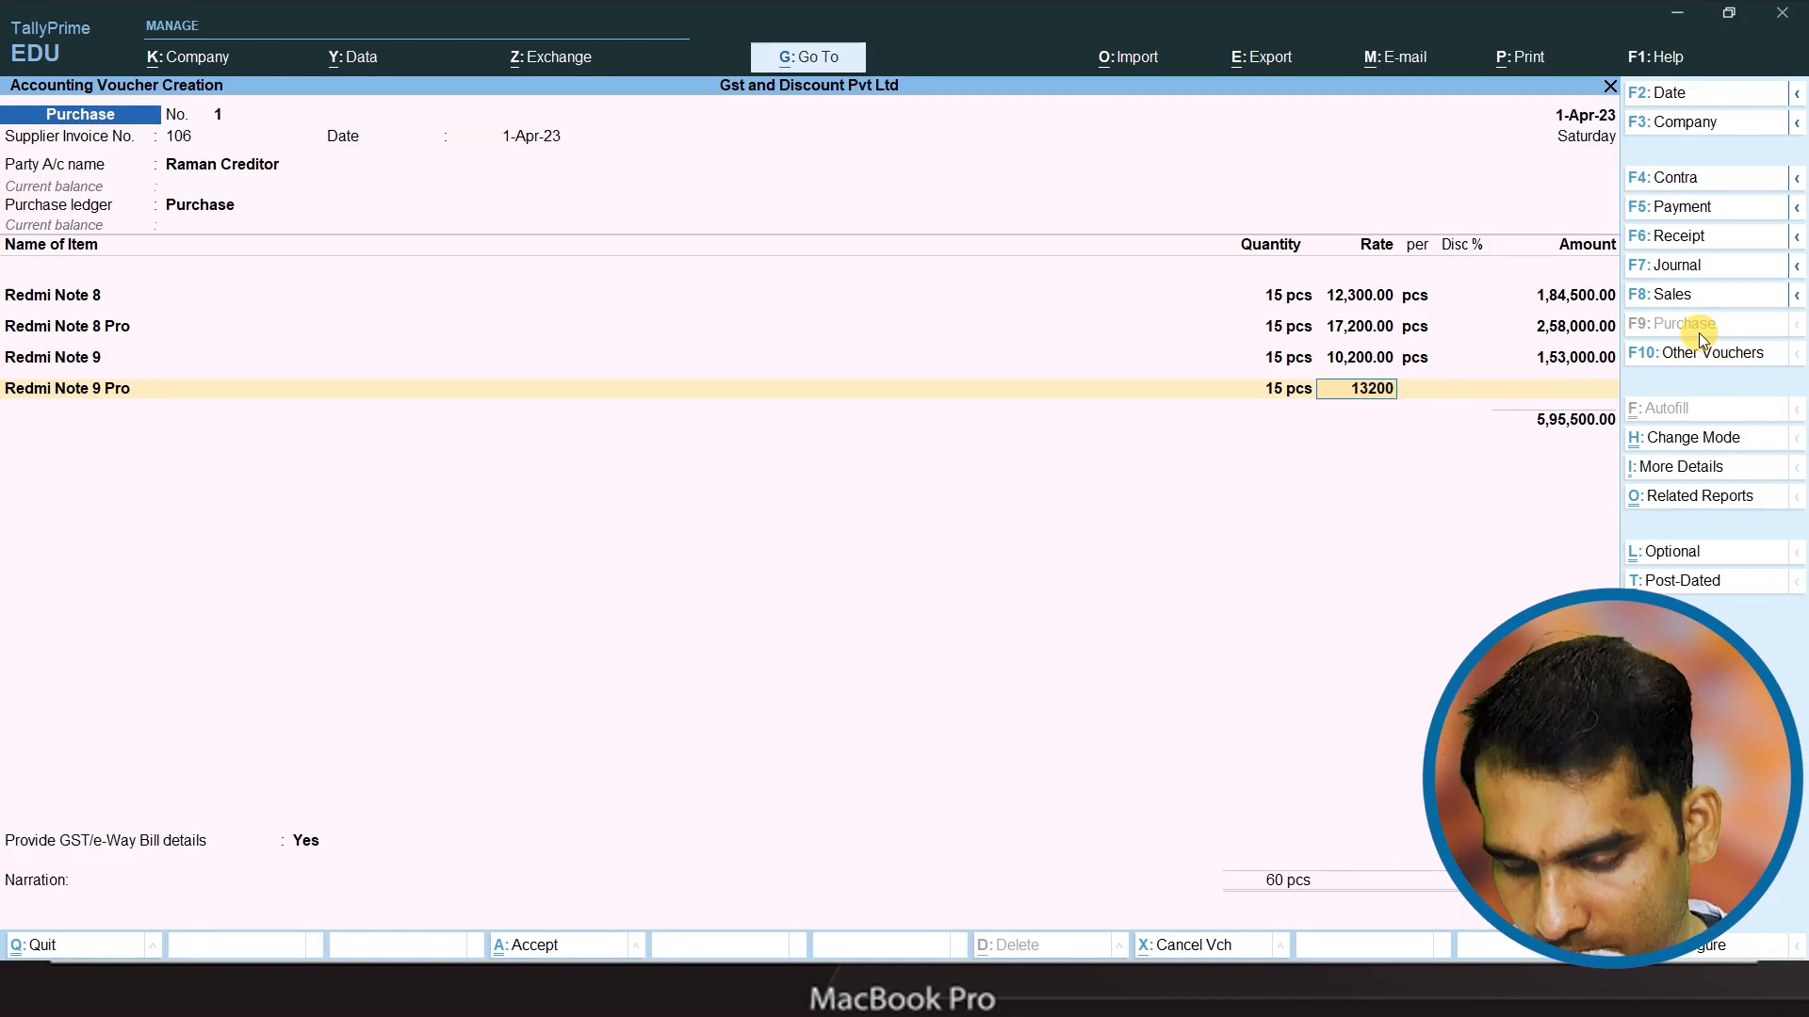
key(Return)
key(Return)
key(Return)
key(Return)
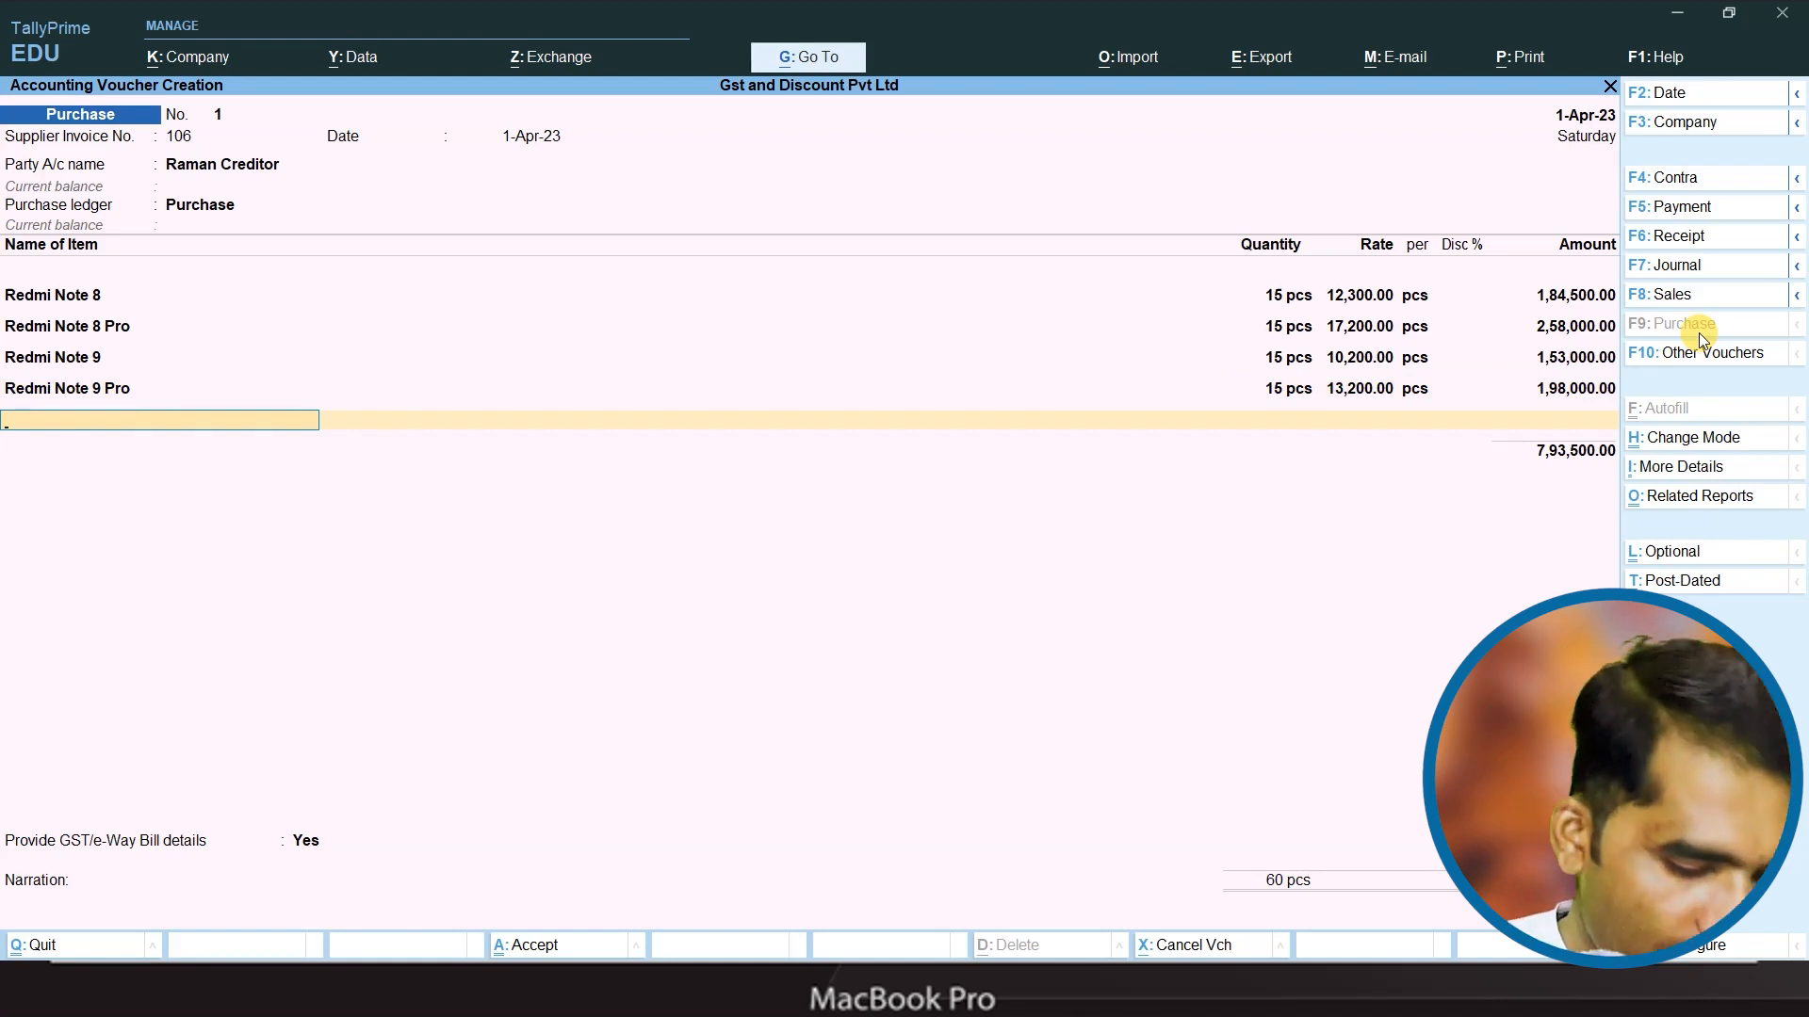
- Add Galaxy F62 as the fifth purchase item with a quantity of 15 pcs
text(G)
key(Down)
key(Down)
key(Return)
text(15 pcs)
key(Return)
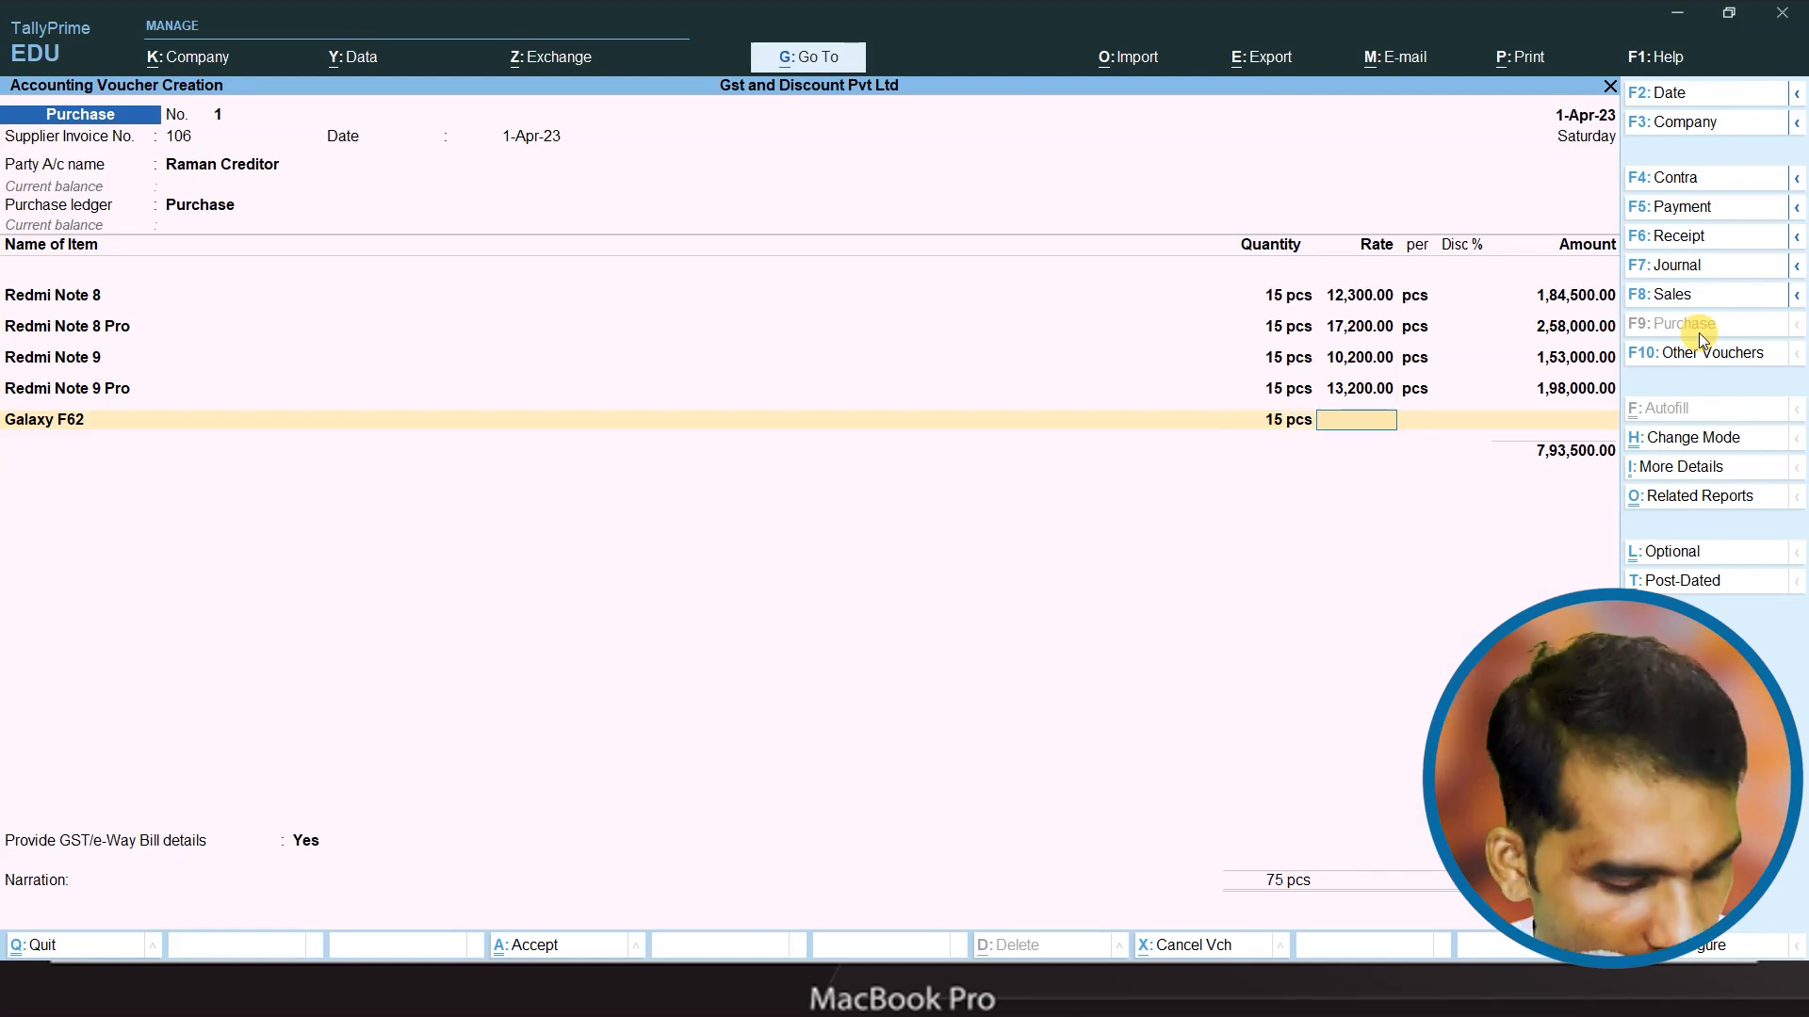
- Check the Galaxy F62 purchase rate in the PowerPoint table and enter 20490 per piece in TallyPrime, without discount
key(alt+Tab)
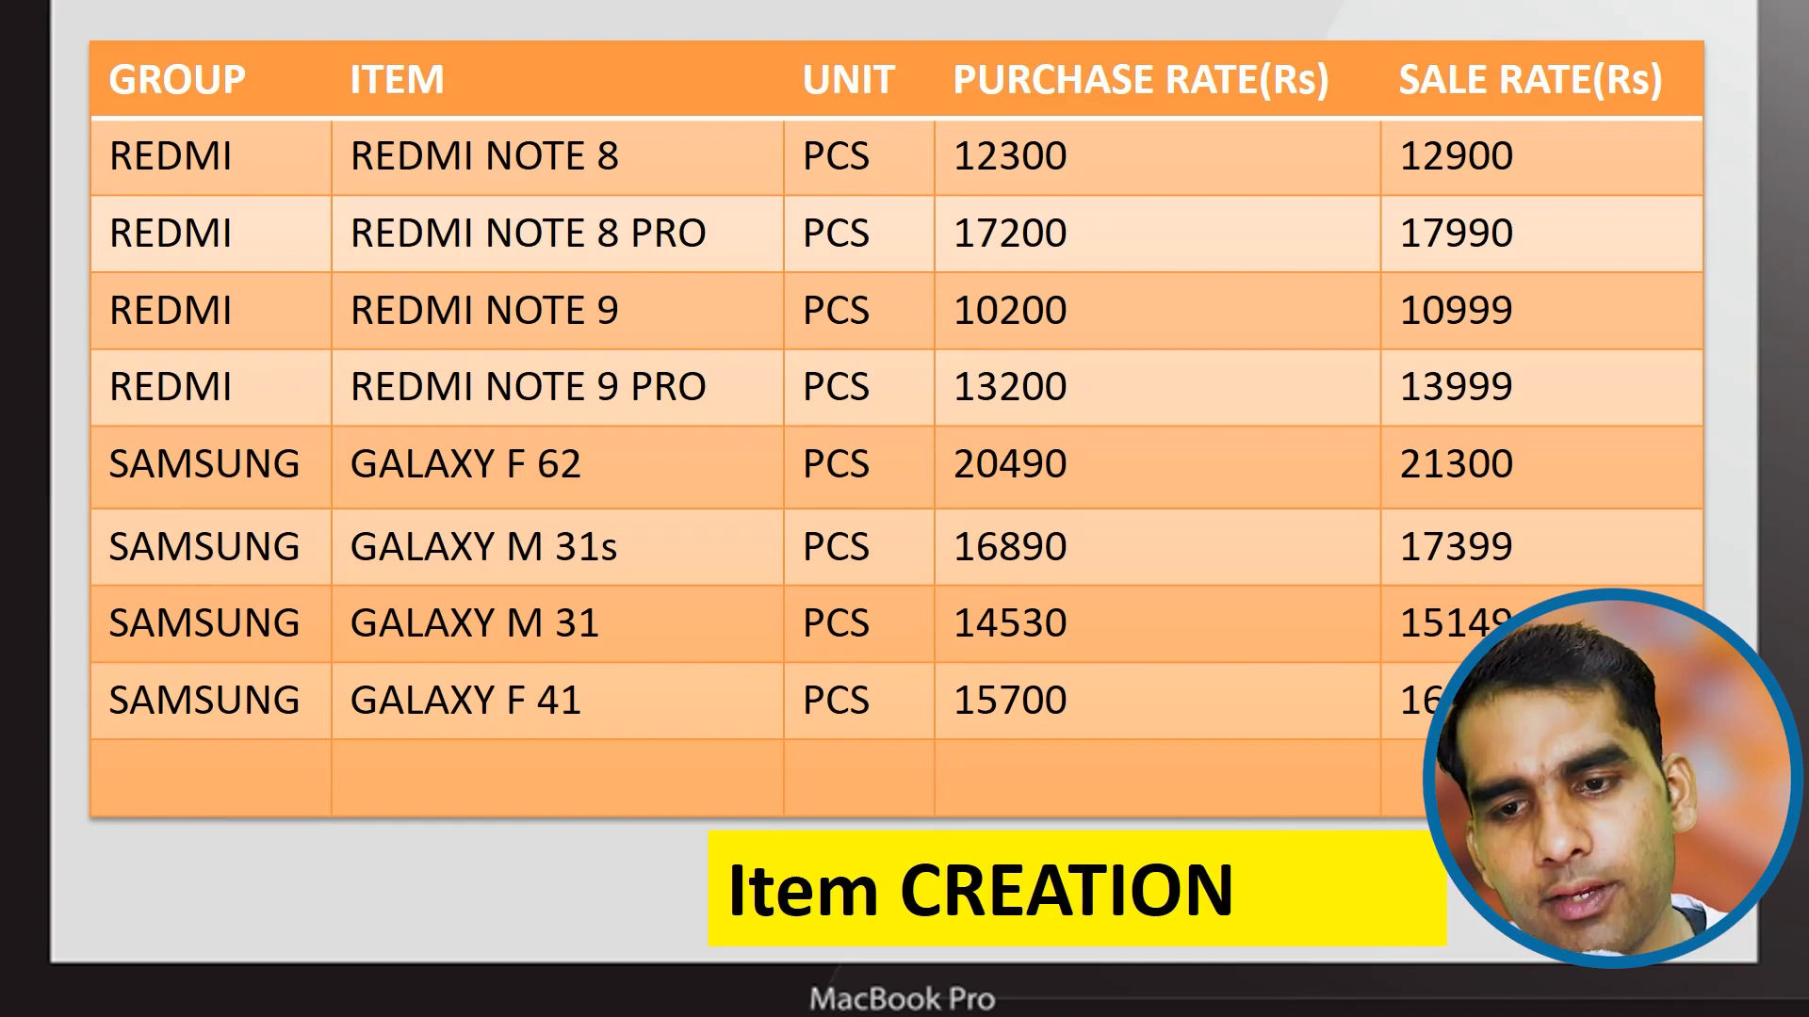
key(alt+Tab)
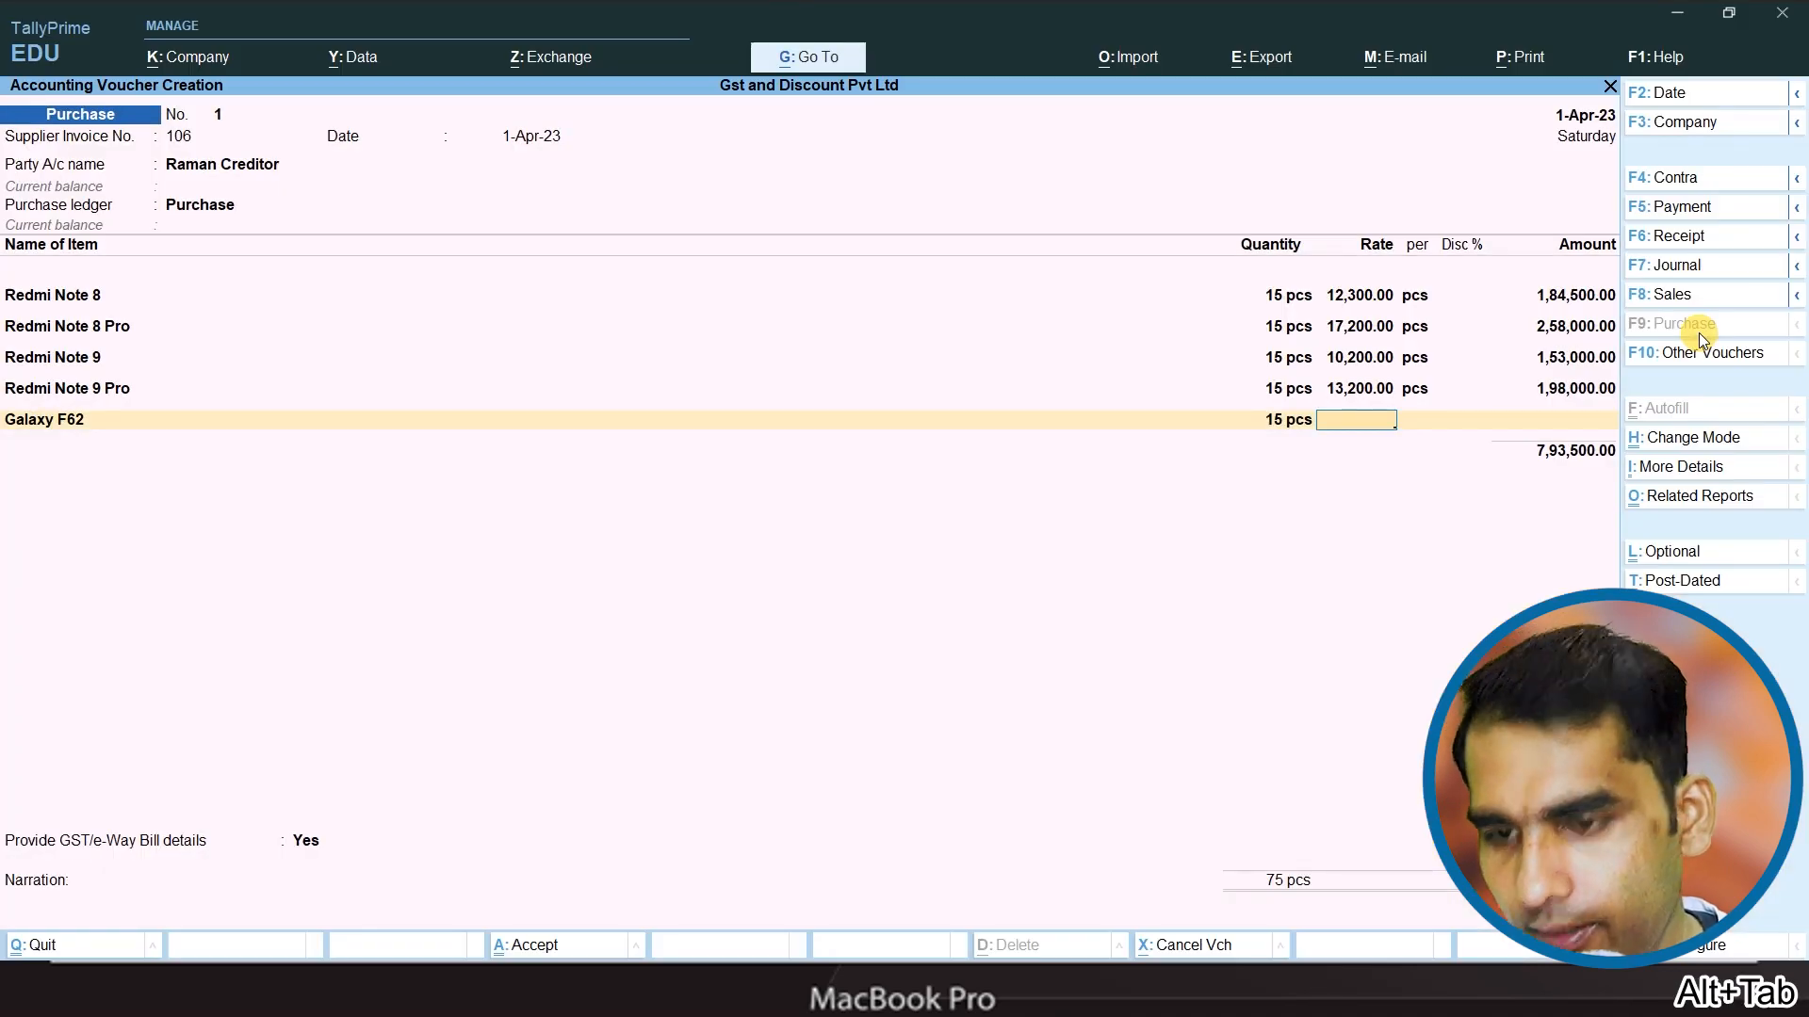
text(20,490)
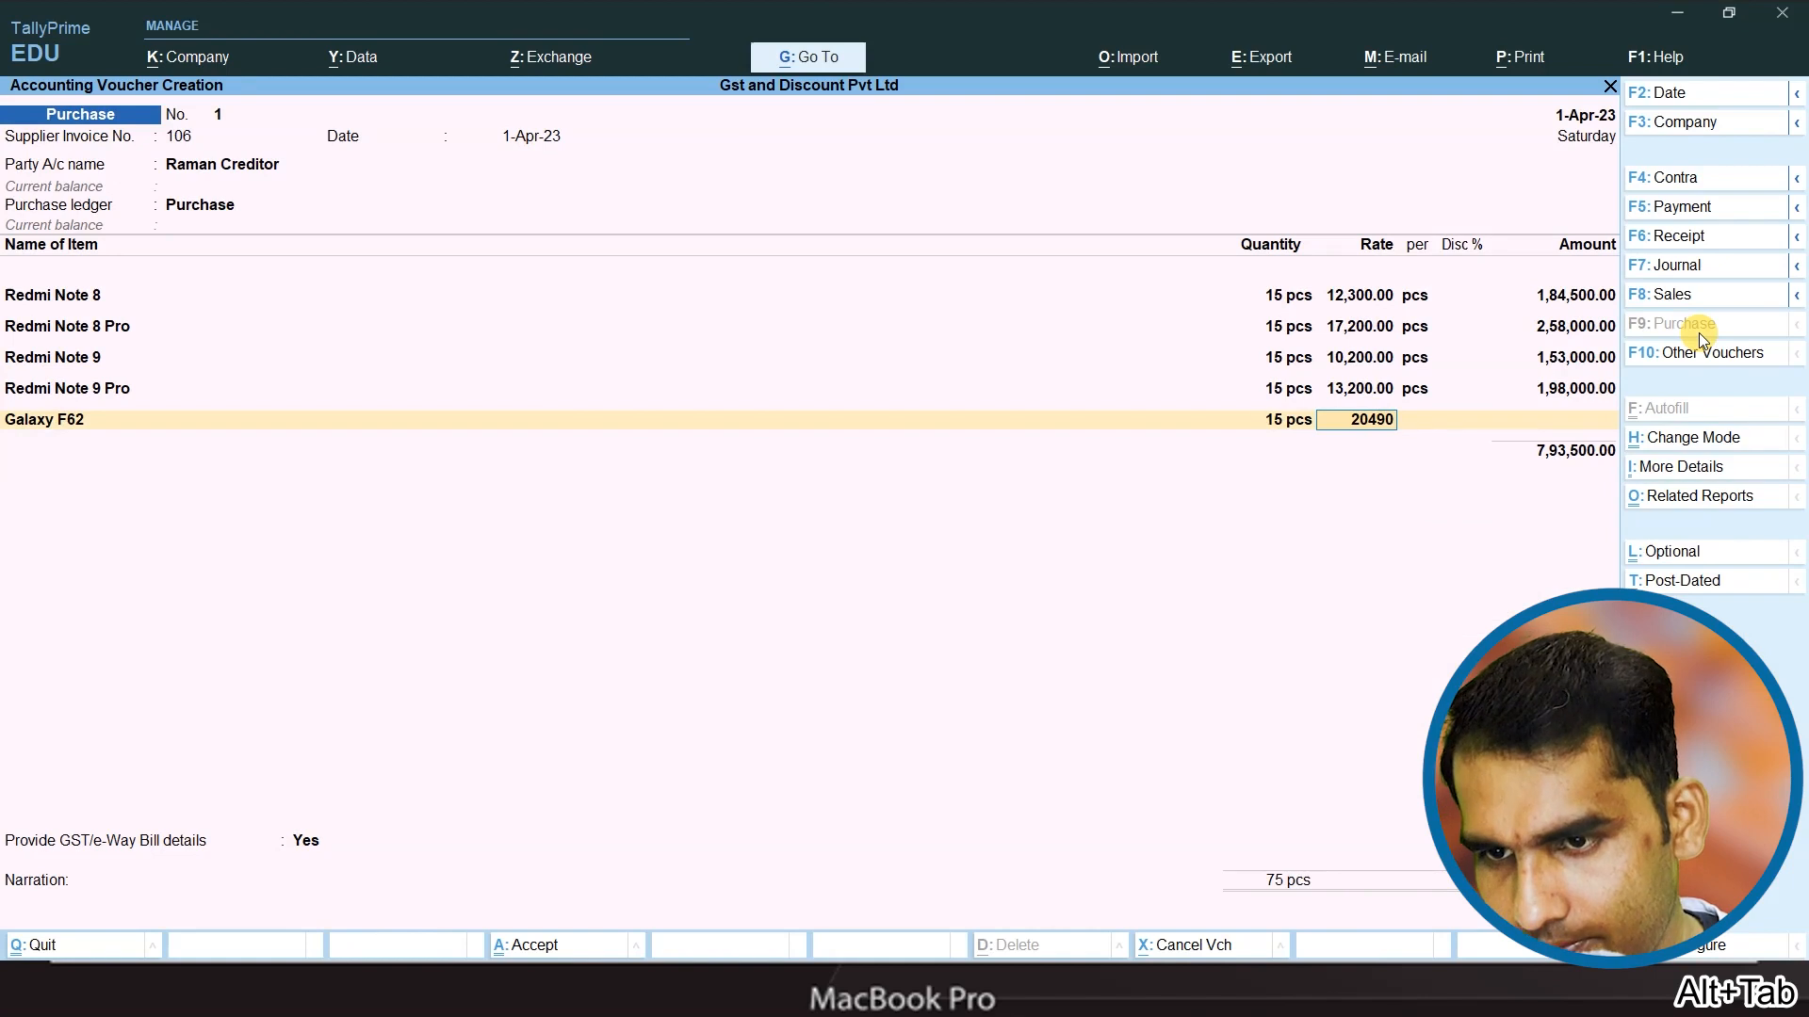
key(Return)
key(Return)
key(Return)
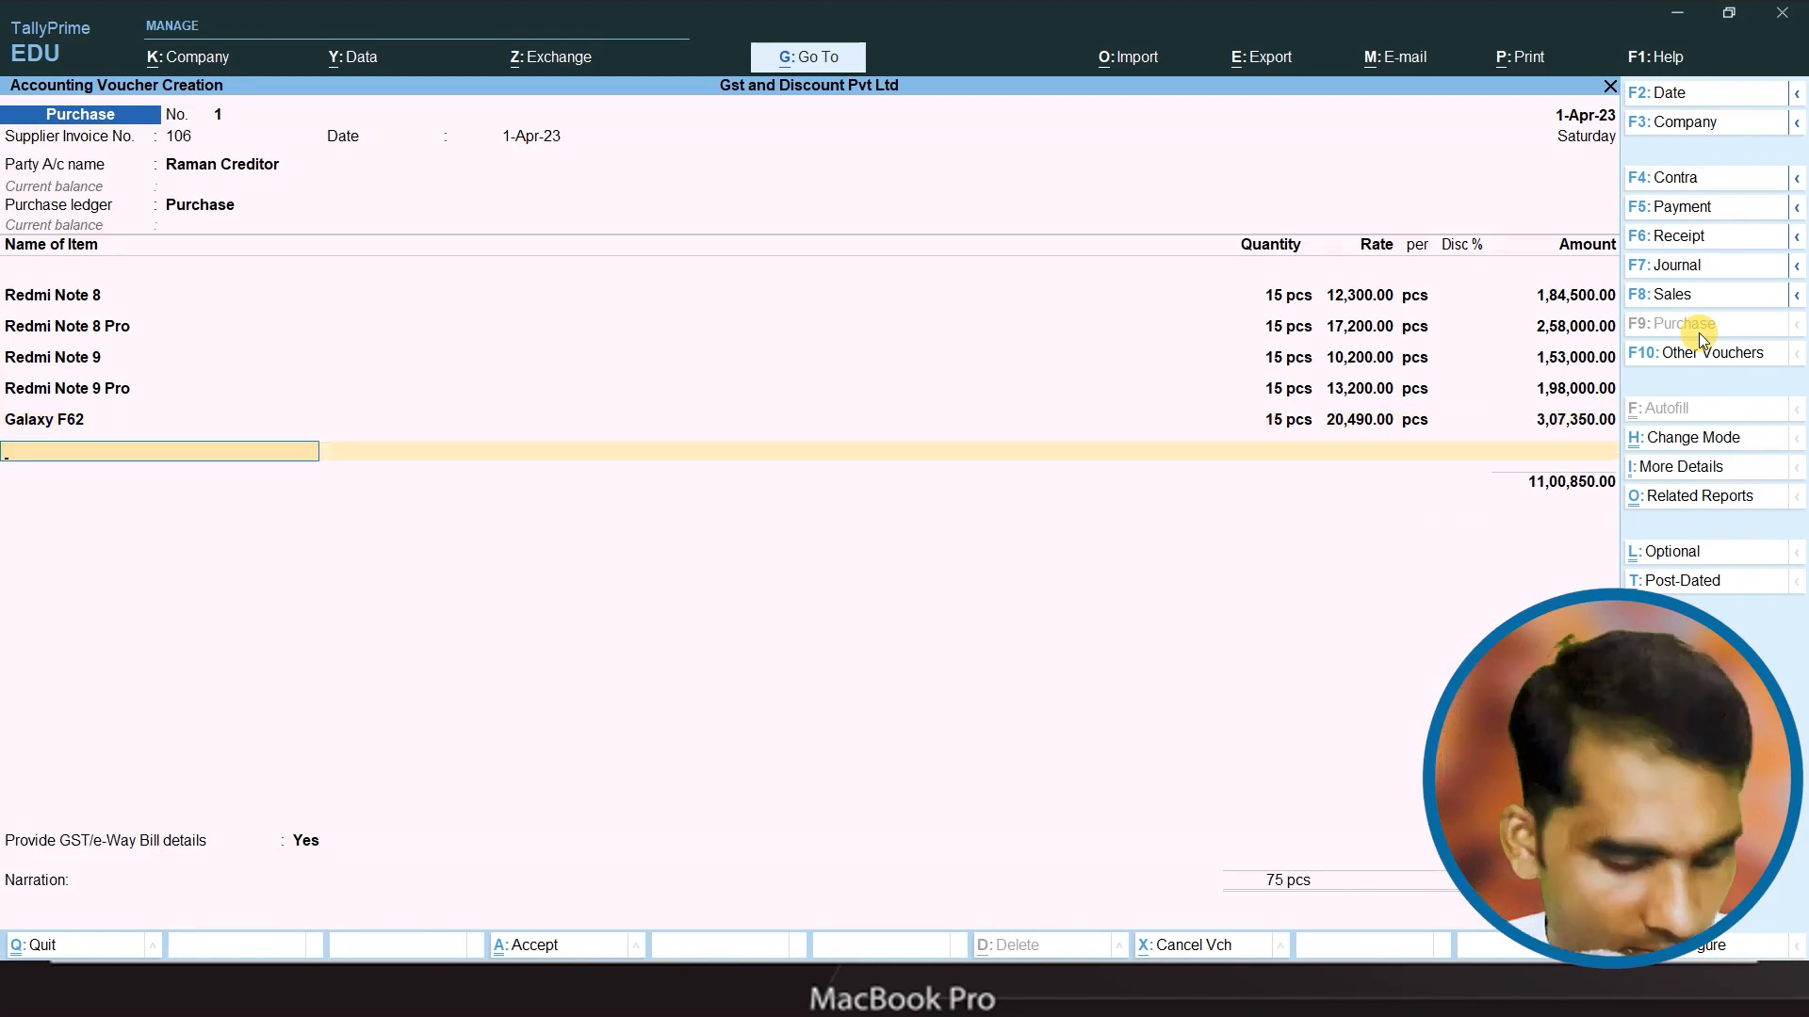
- Add Galaxy F 41 as the sixth purchase item with a quantity of 15 pcs
text(G)
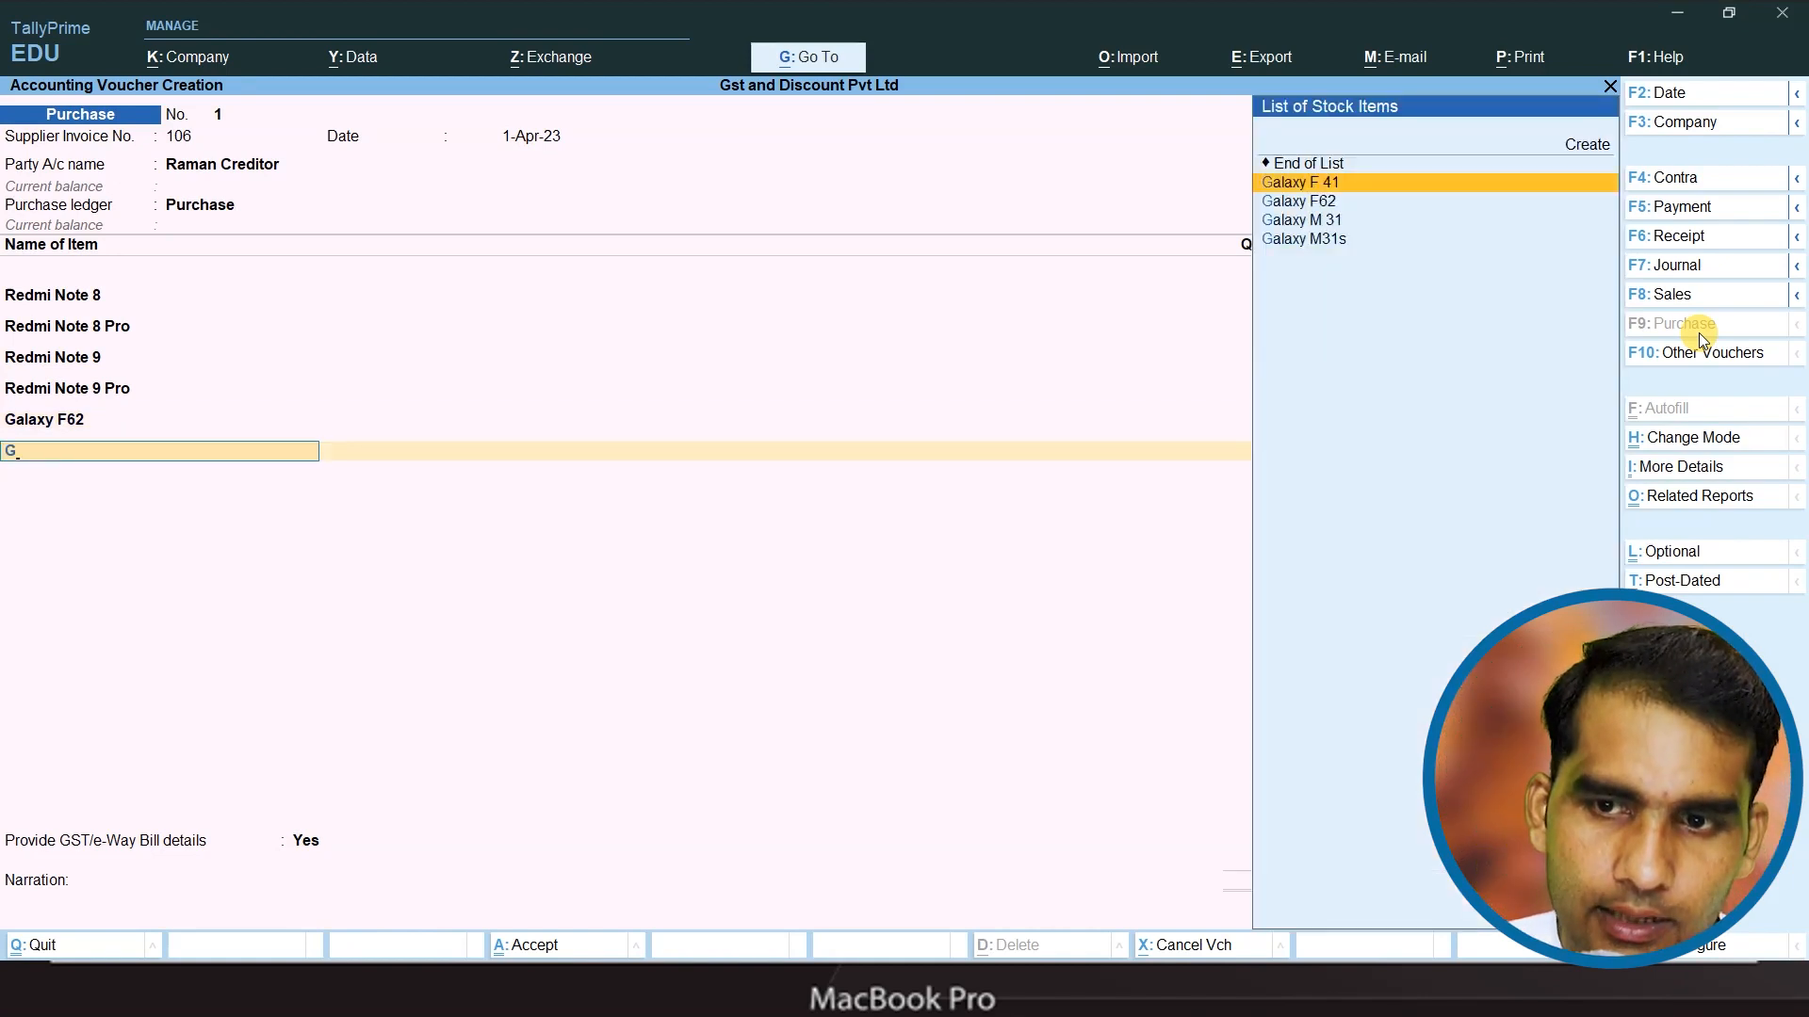
key(Return)
text(15)
key(Return)
- Check the Galaxy F 41 purchase rate in the PowerPoint table and enter 15700 per piece in TallyPrime, without discount
key(alt+Tab)
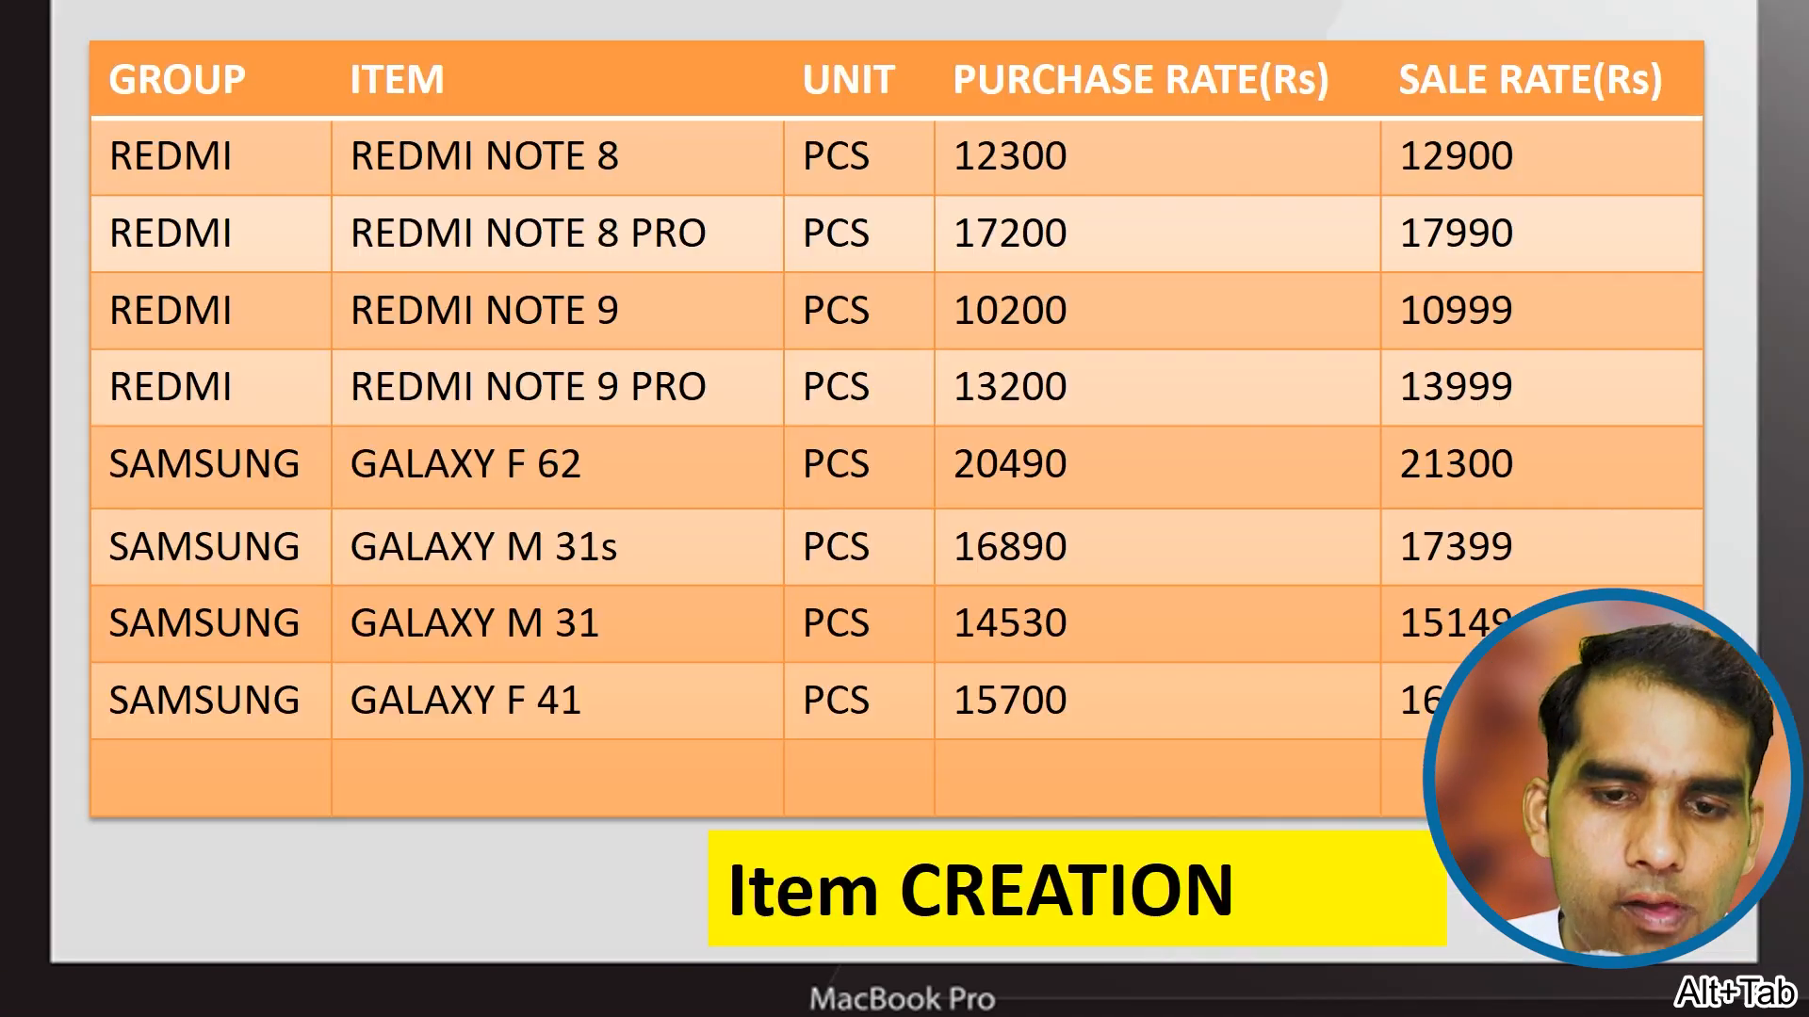
key(alt+Tab)
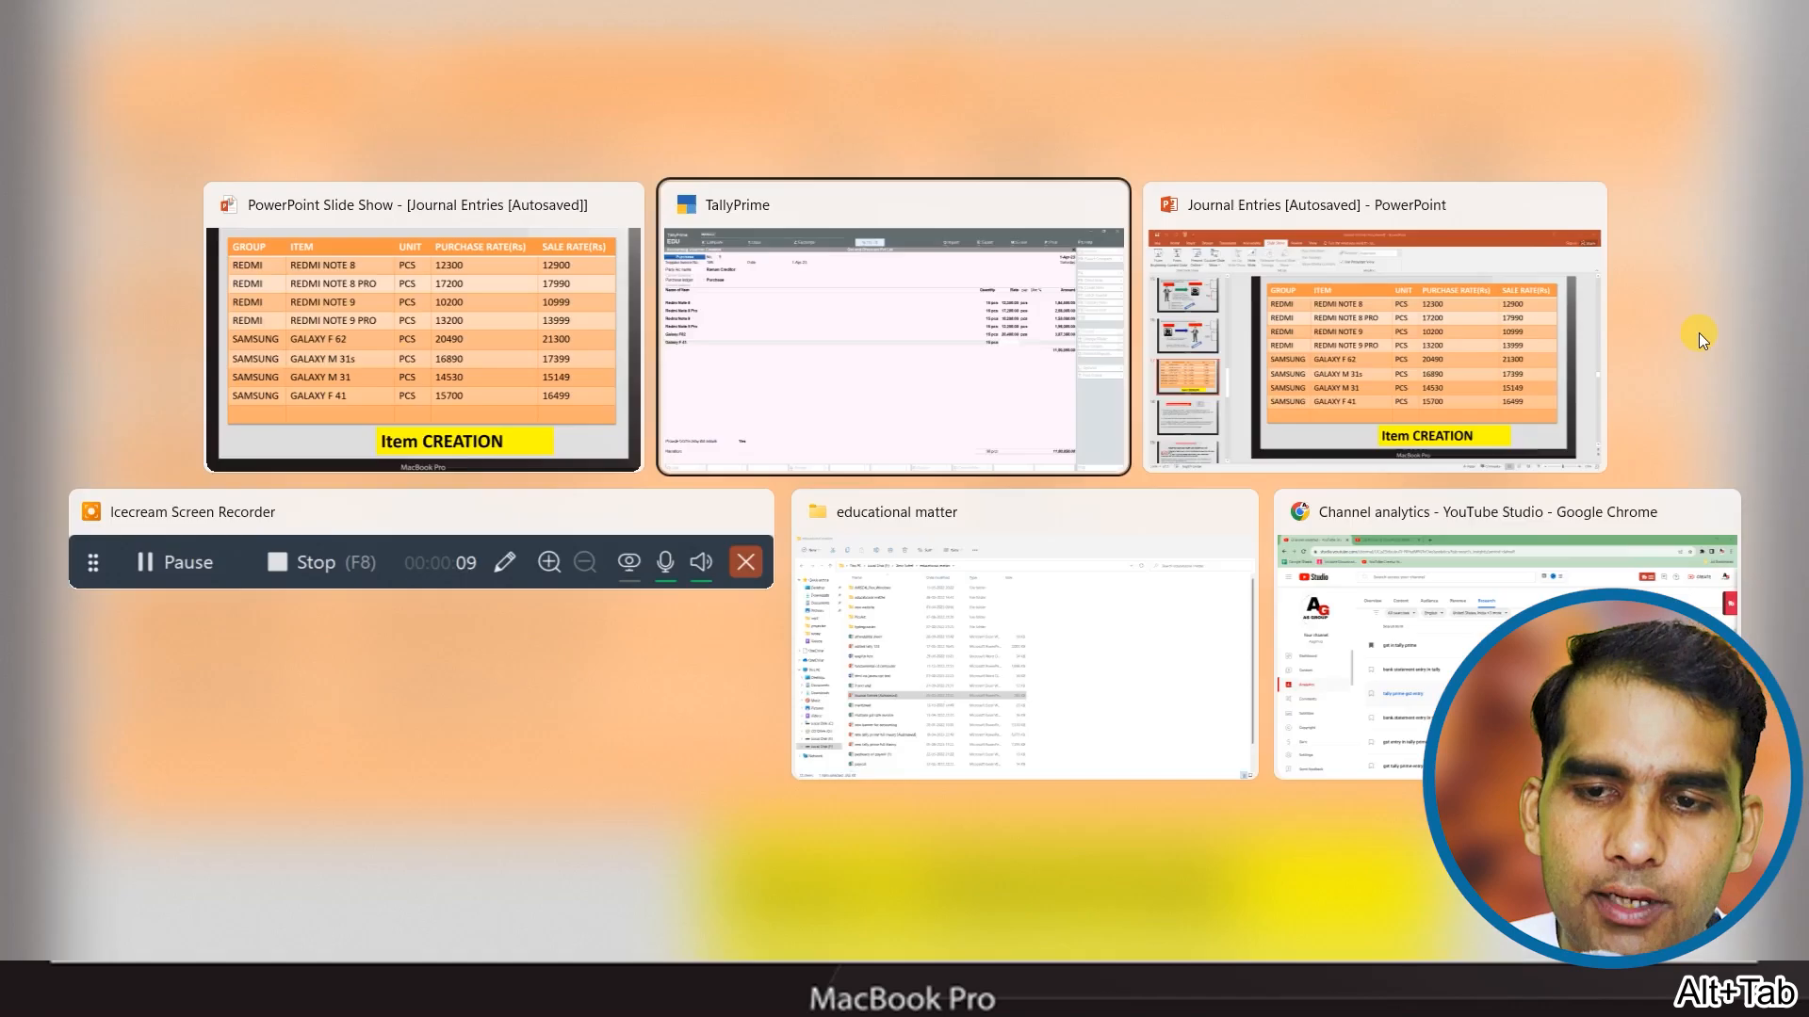
text(15700)
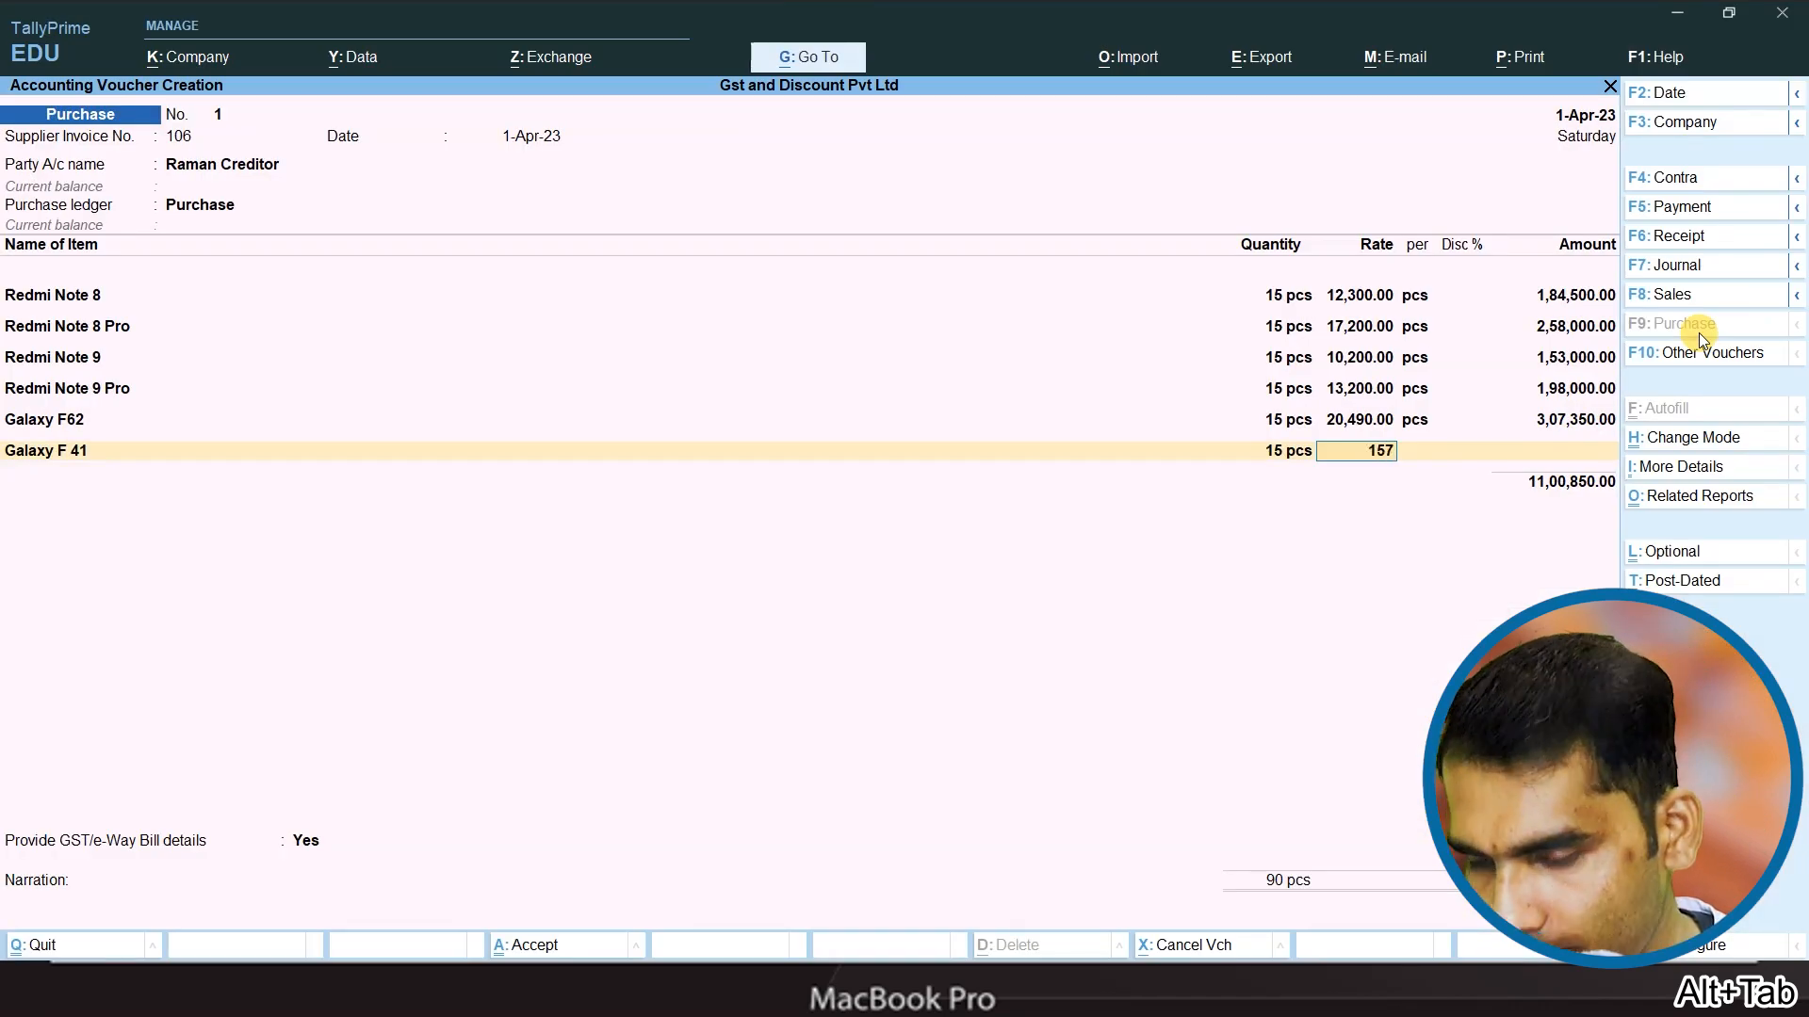
key(Return)
key(Return)
key(Return)
key(Return)
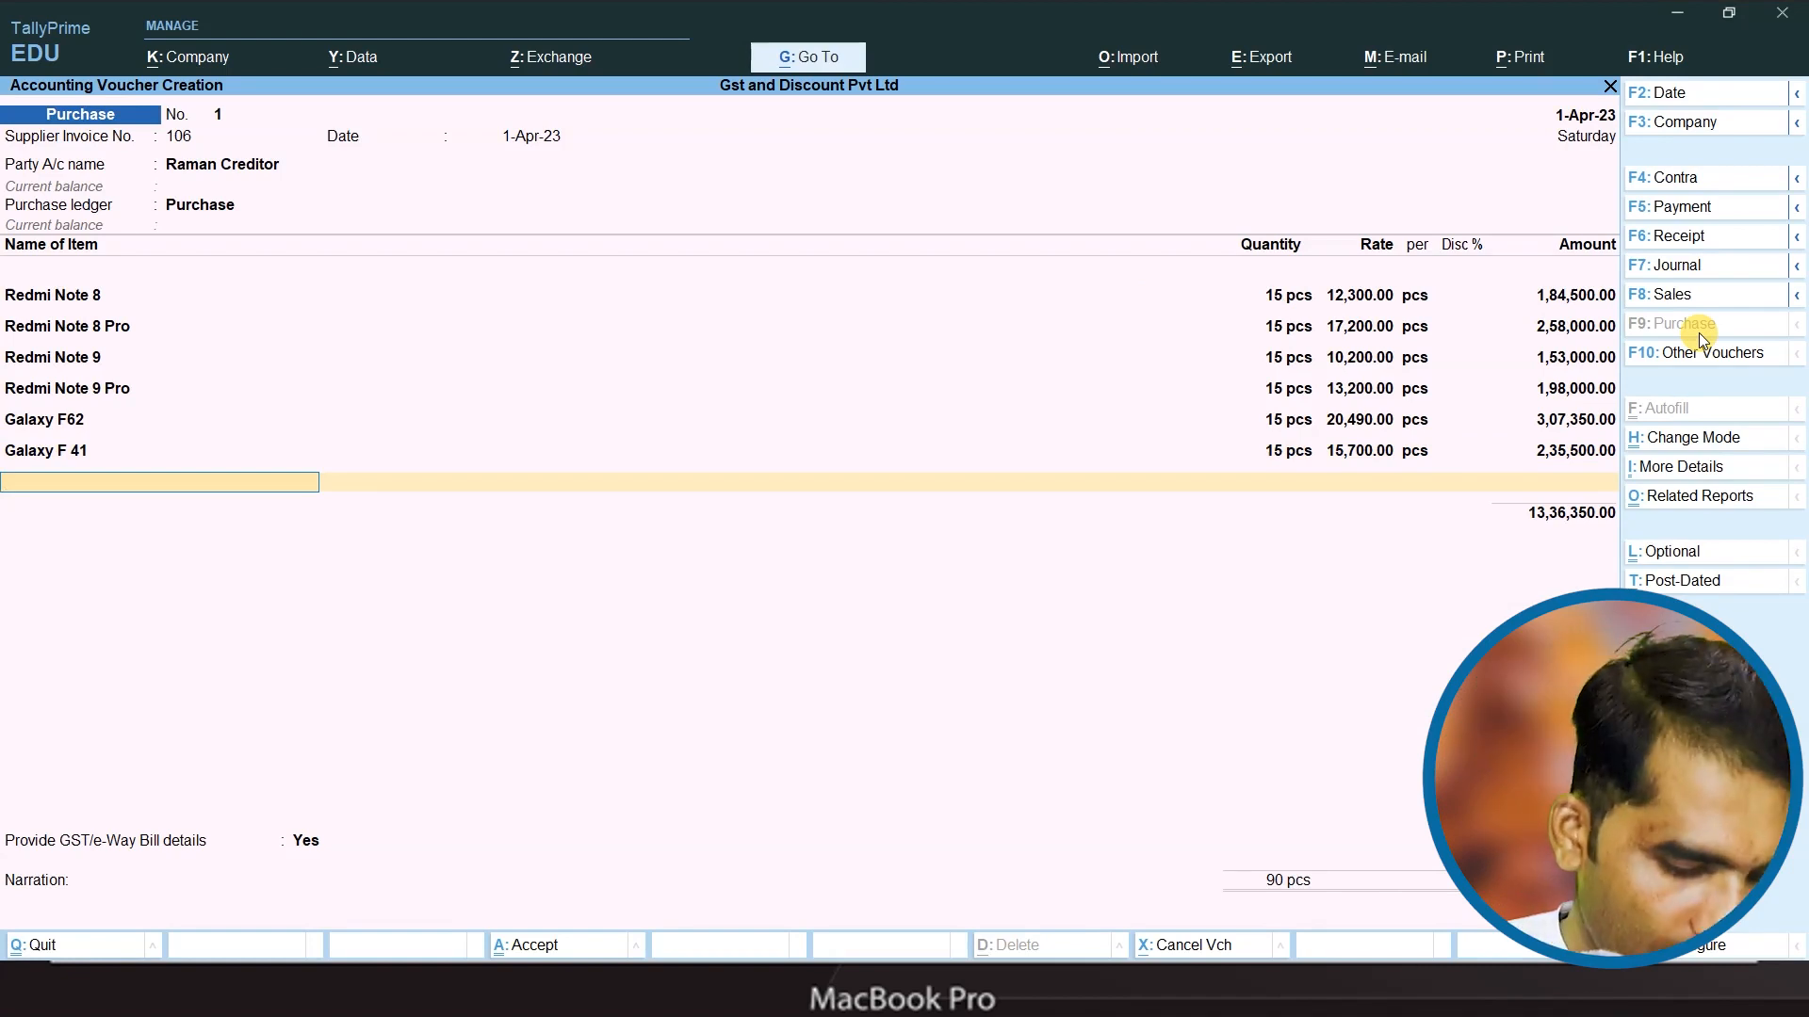
- Add Galaxy M 31 as the seventh purchase item with a quantity of 15 pcs
text(G)
key(Down)
key(Down)
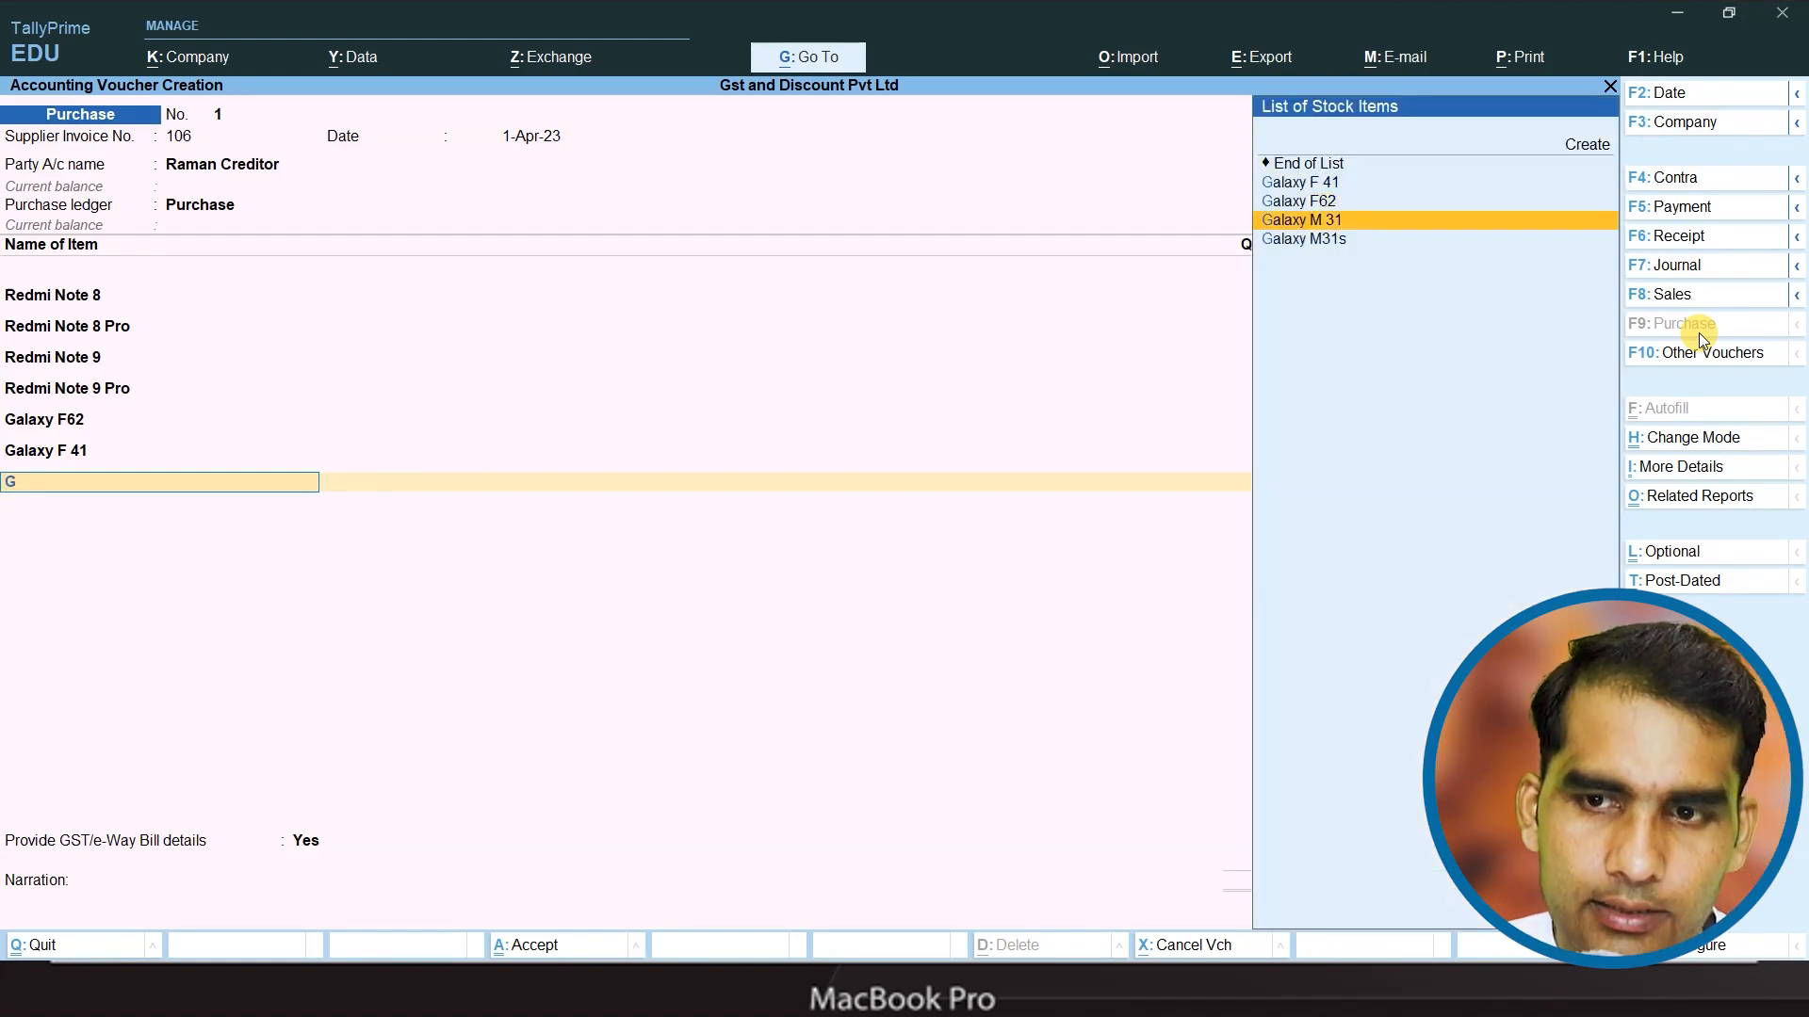
key(Return)
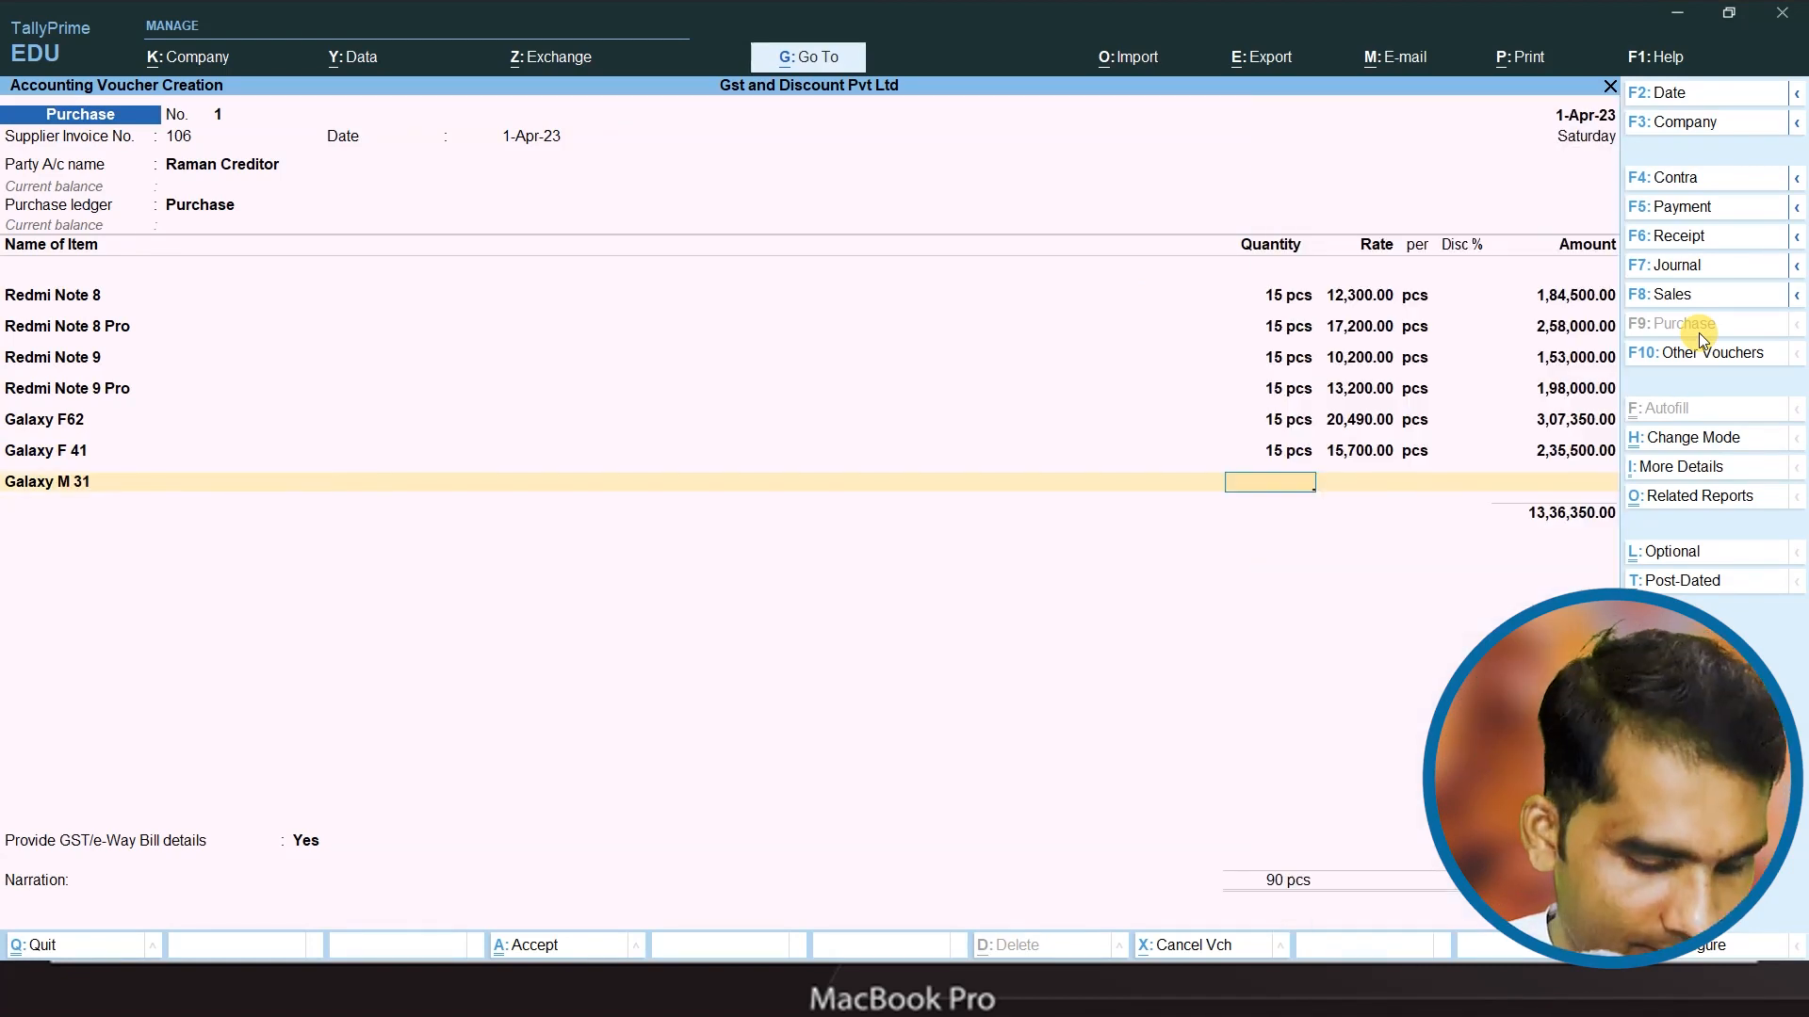
text(15)
key(Return)
- Check the Galaxy M 31 purchase rate in the PowerPoint table and enter 14530 per piece in TallyPrime, without discount
key(alt+Tab)
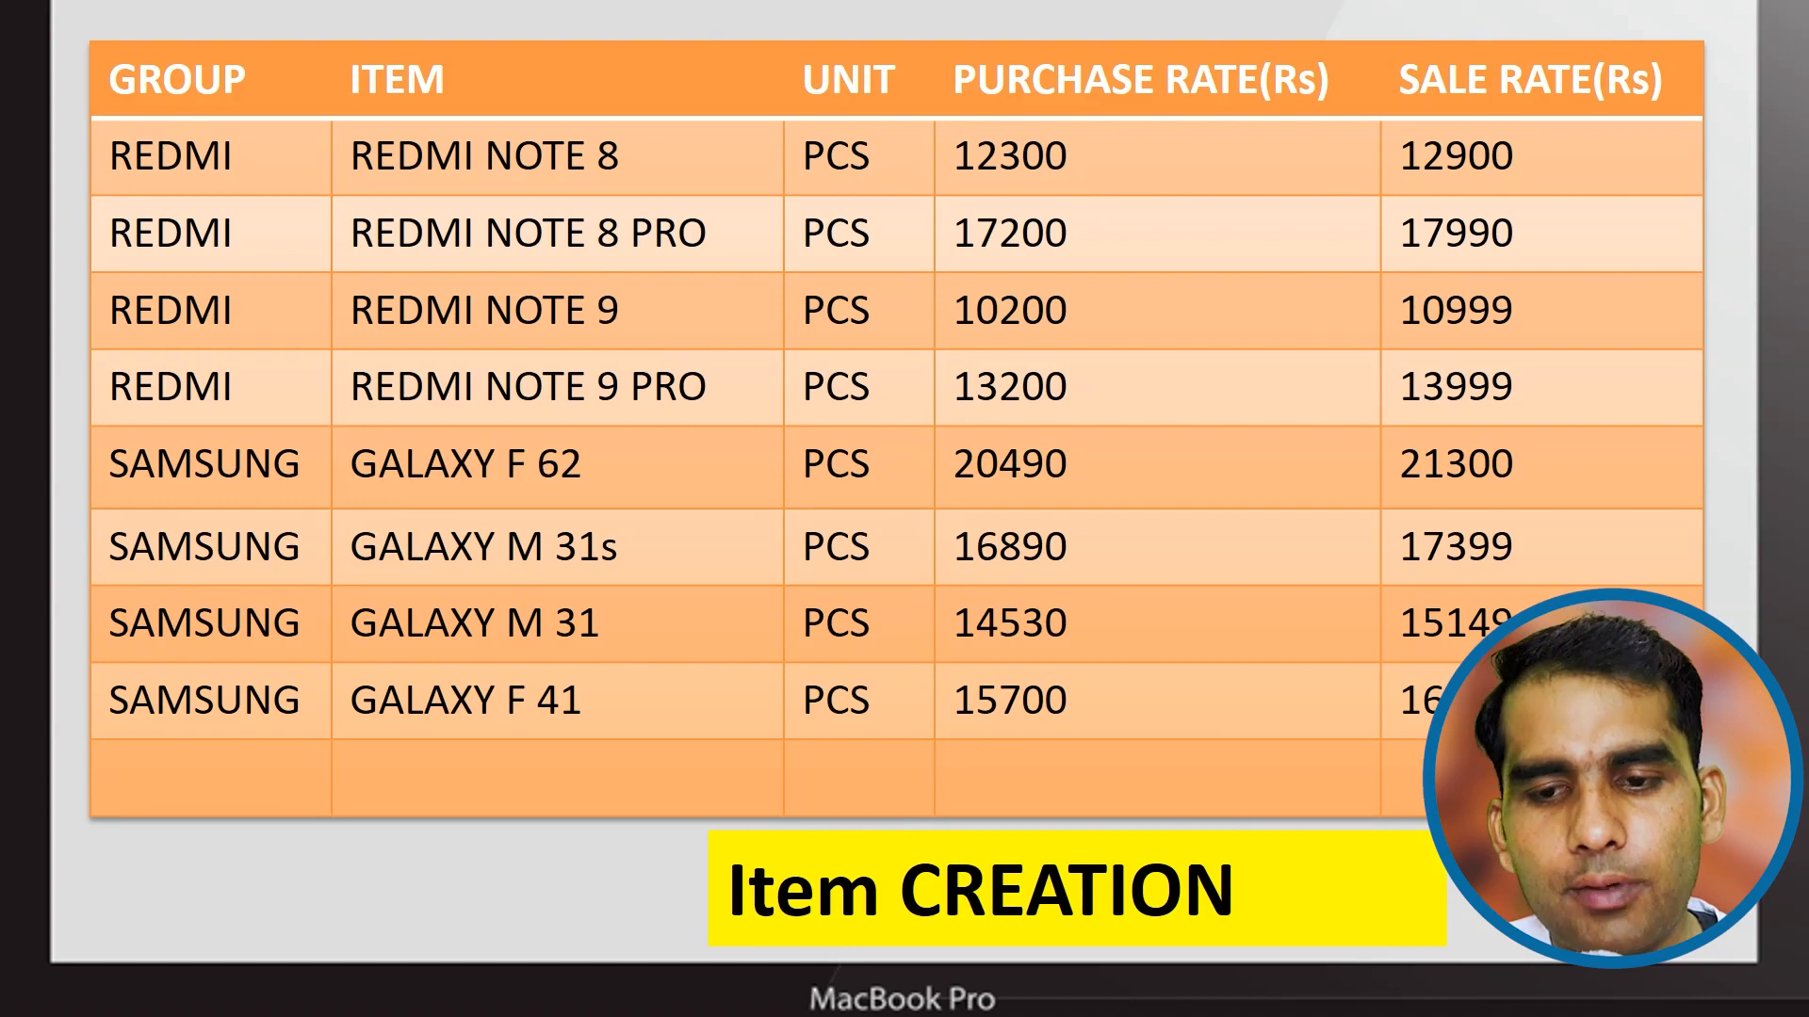
key(alt+Tab)
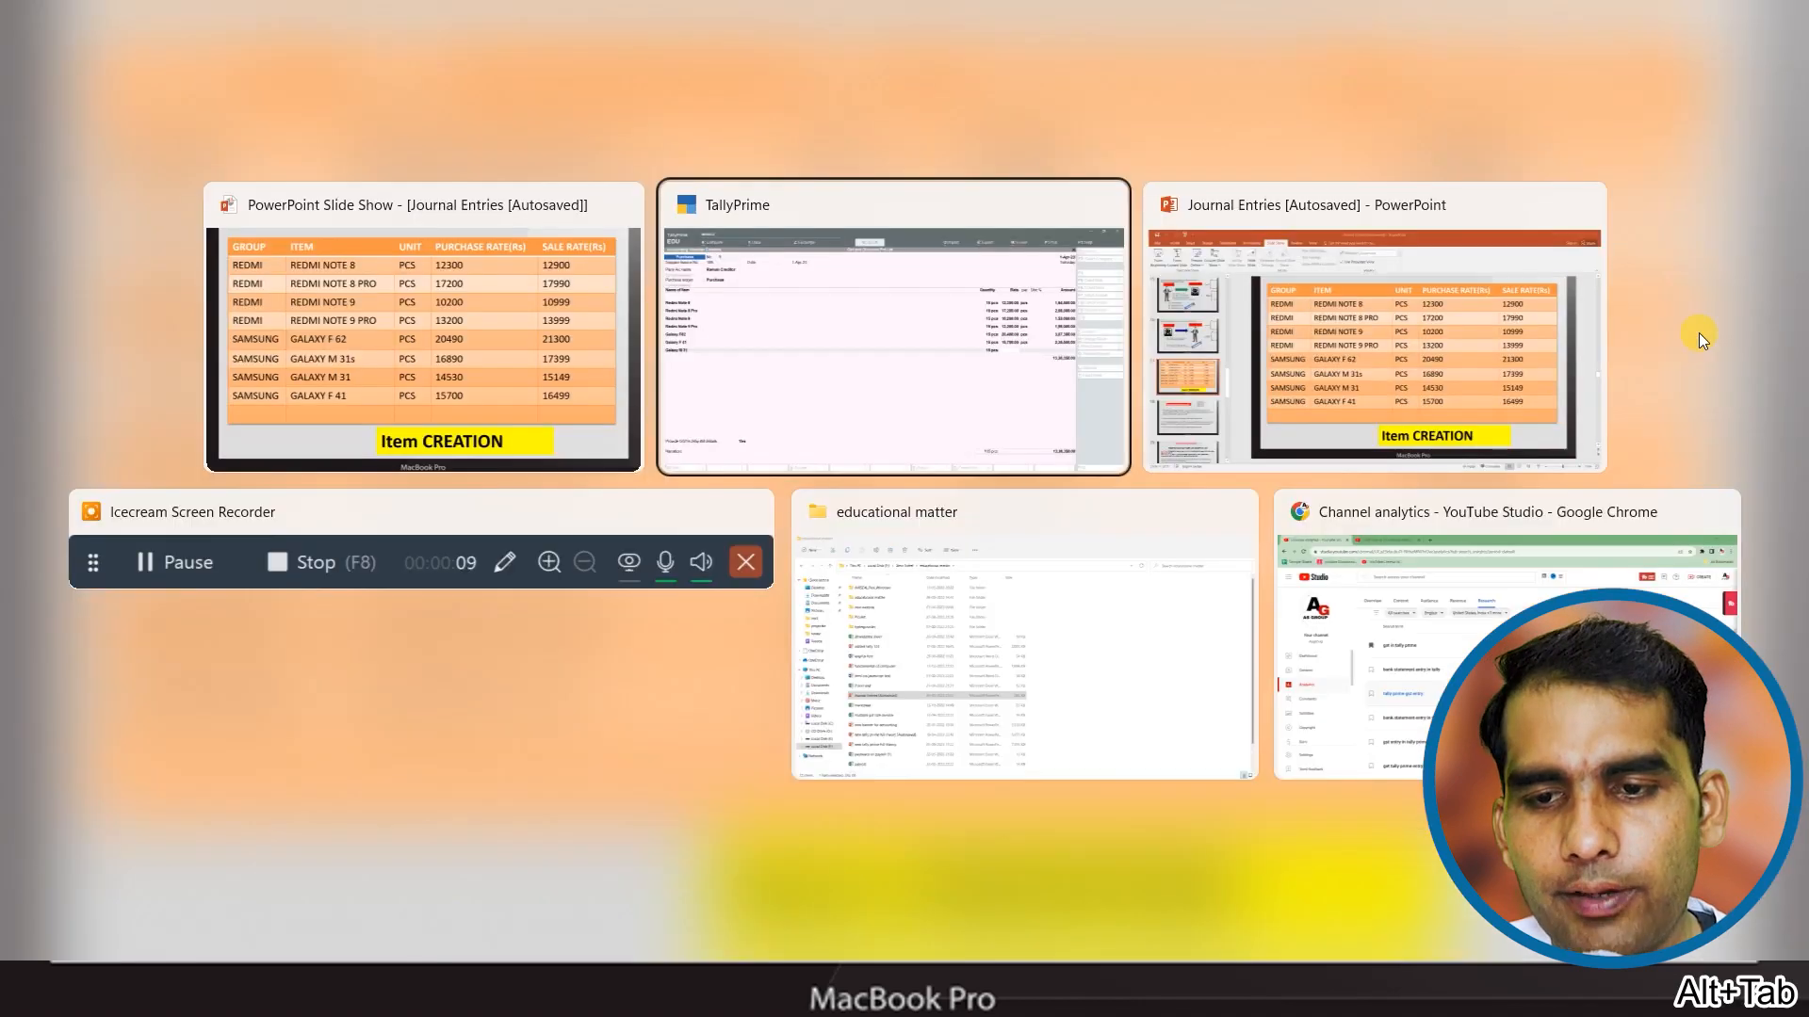
key(alt+Tab)
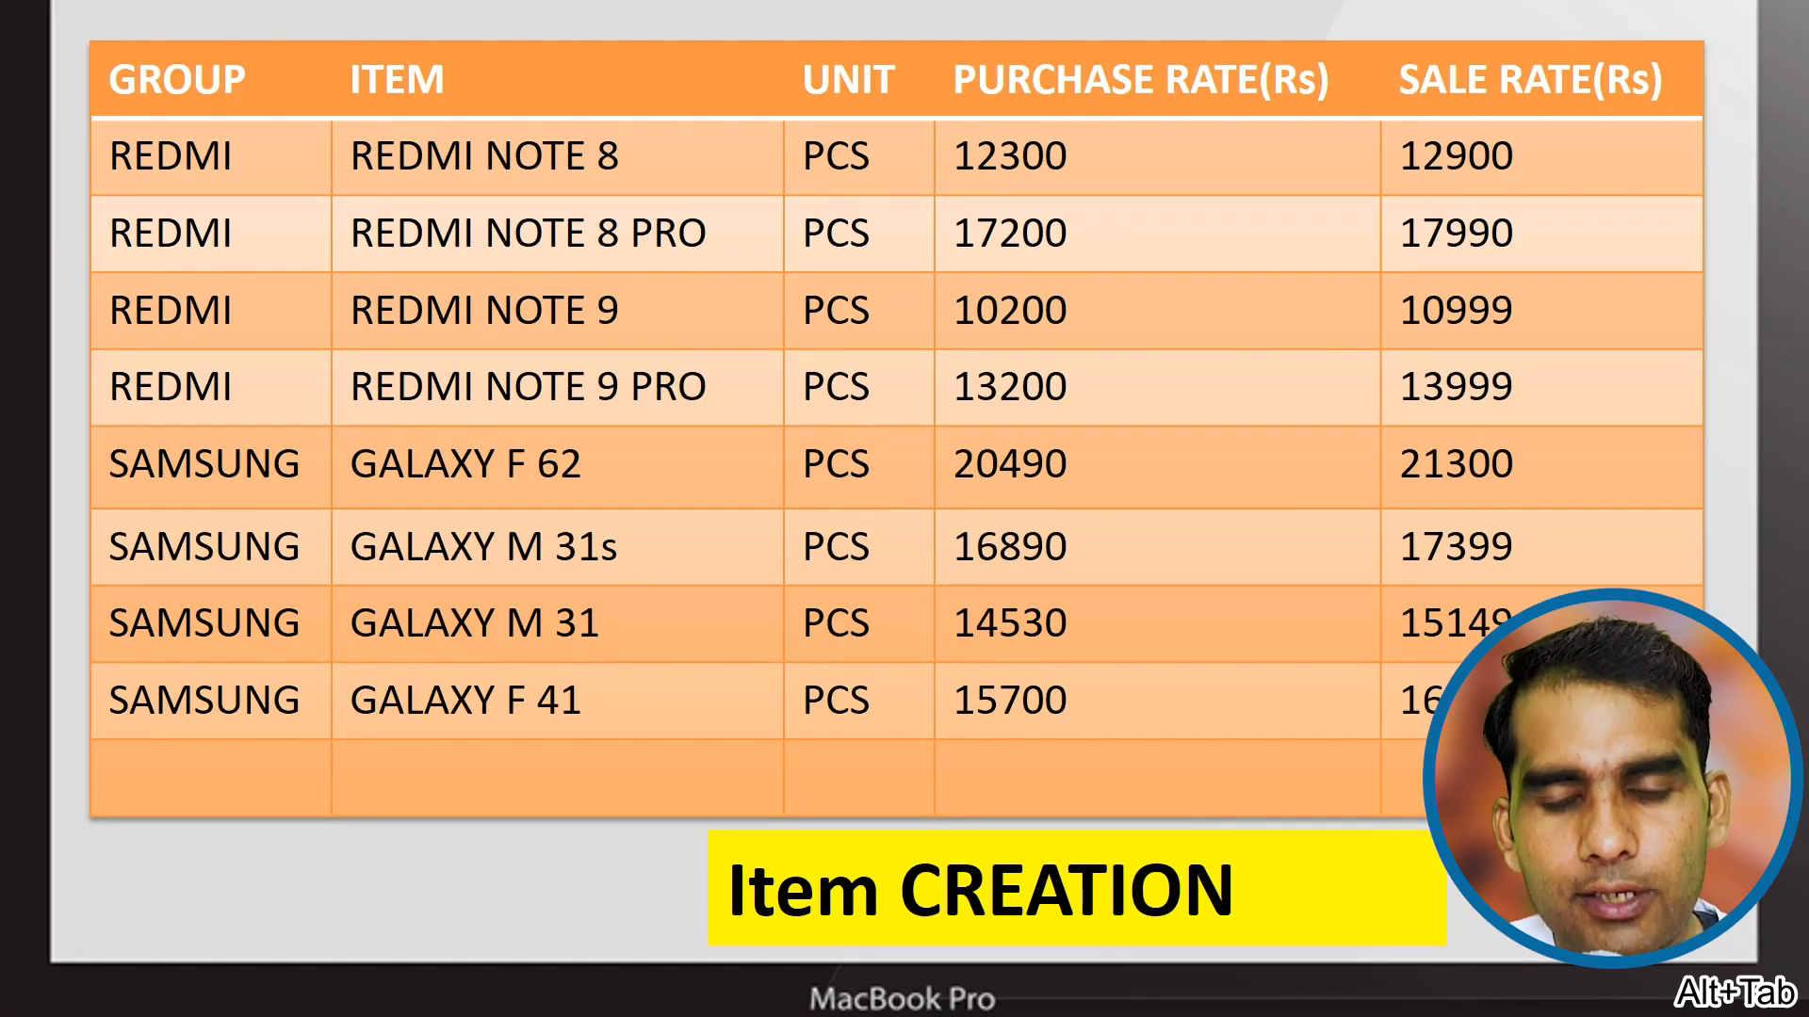
key(alt+Tab)
text(14530)
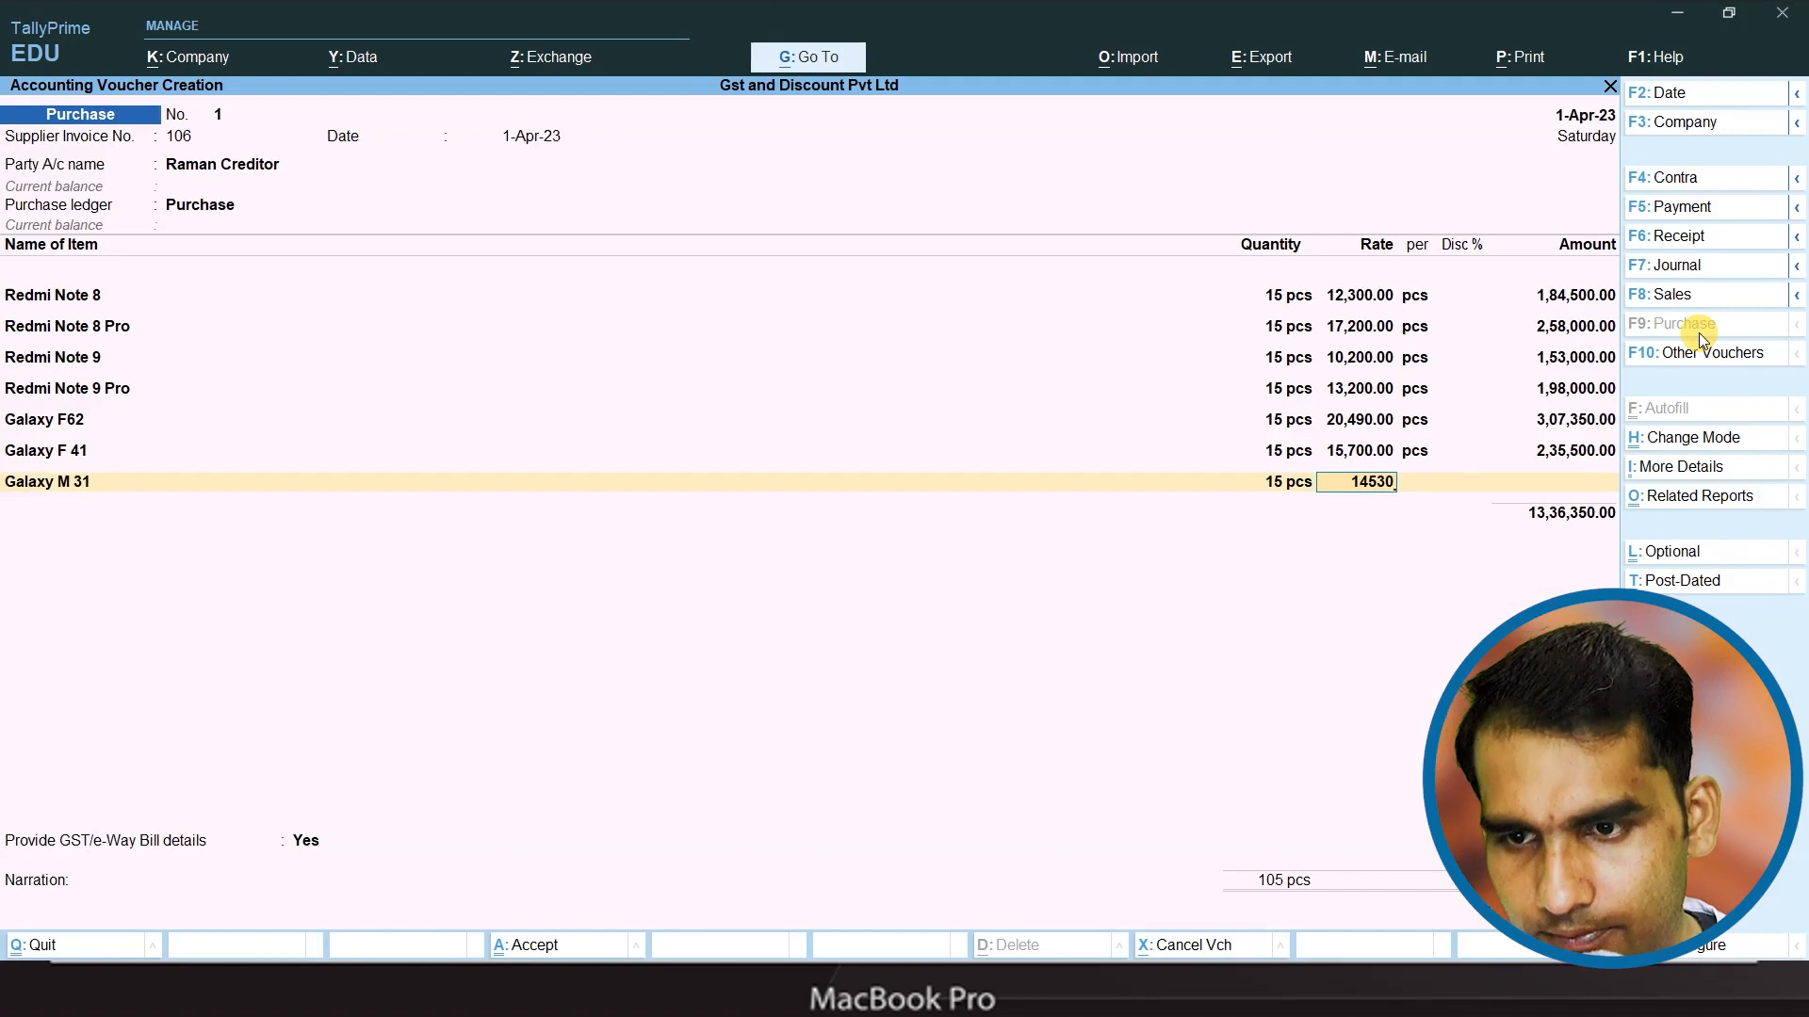
key(Return)
key(Return)
key(Return)
key(Return)
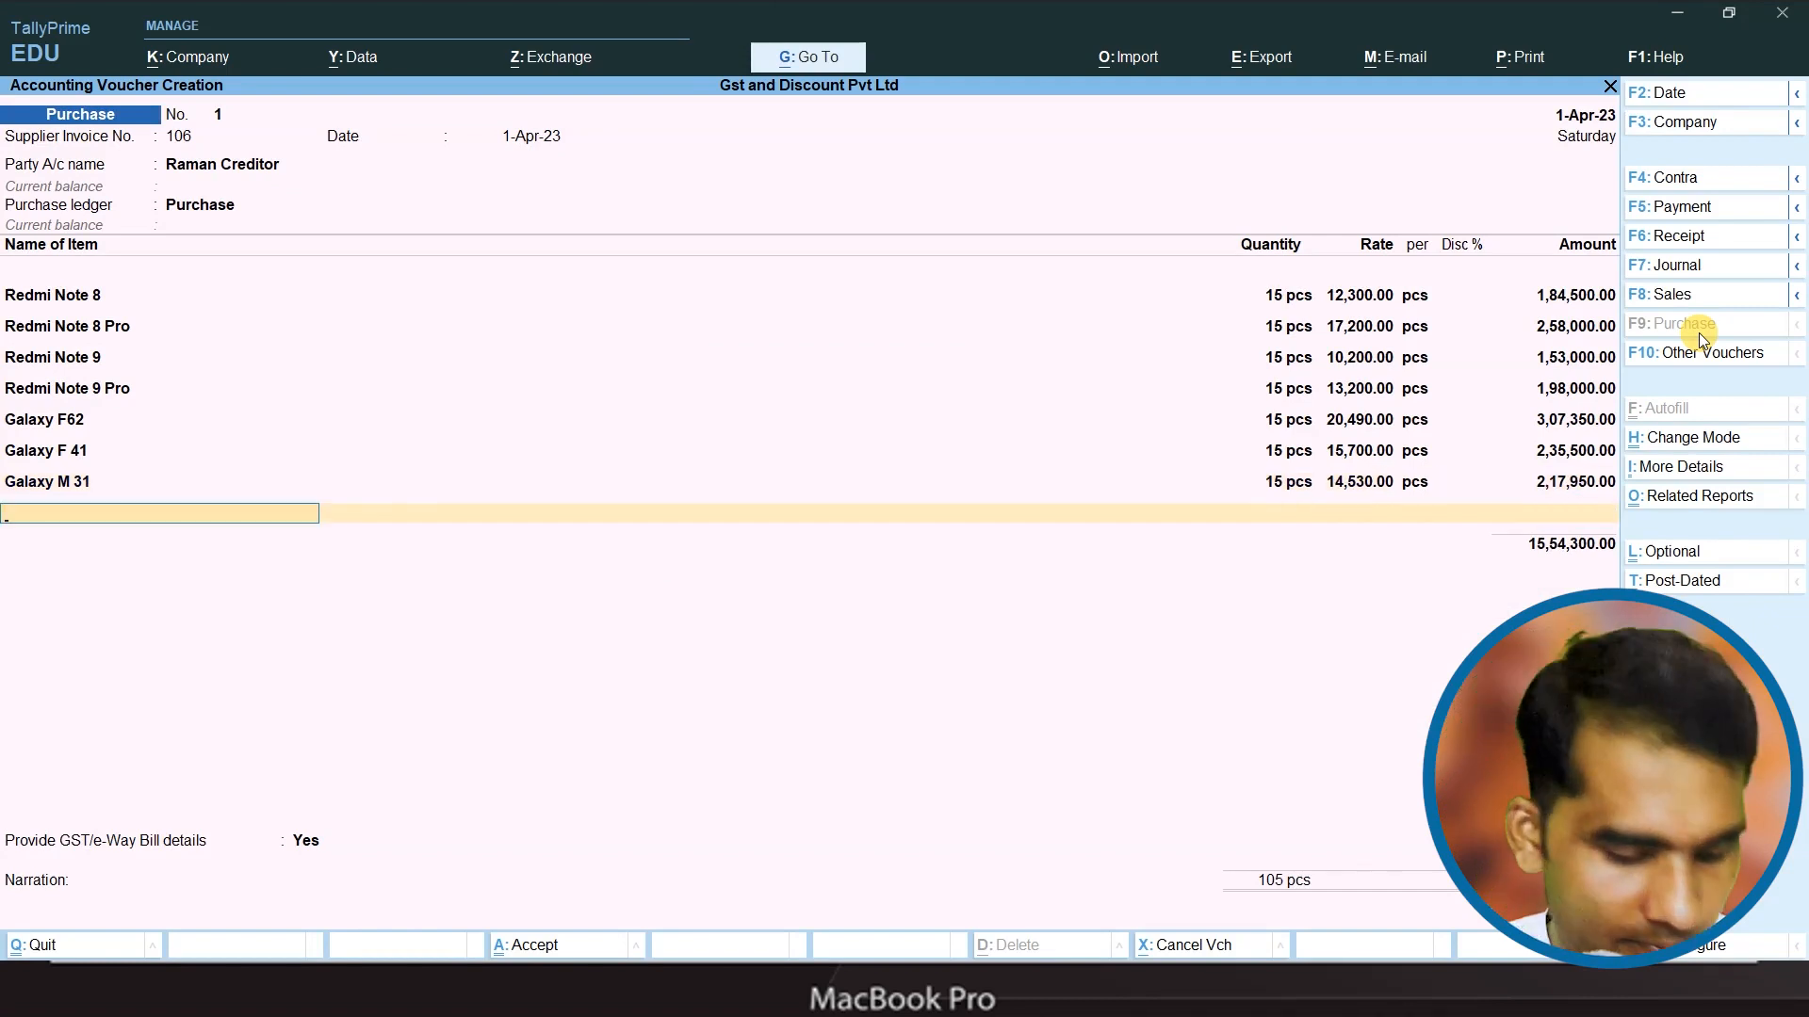
- Add Galaxy M31s as the eighth purchase item with a quantity of 15 pcs
text(G)
key(Down)
key(Down)
key(Down)
key(Down)
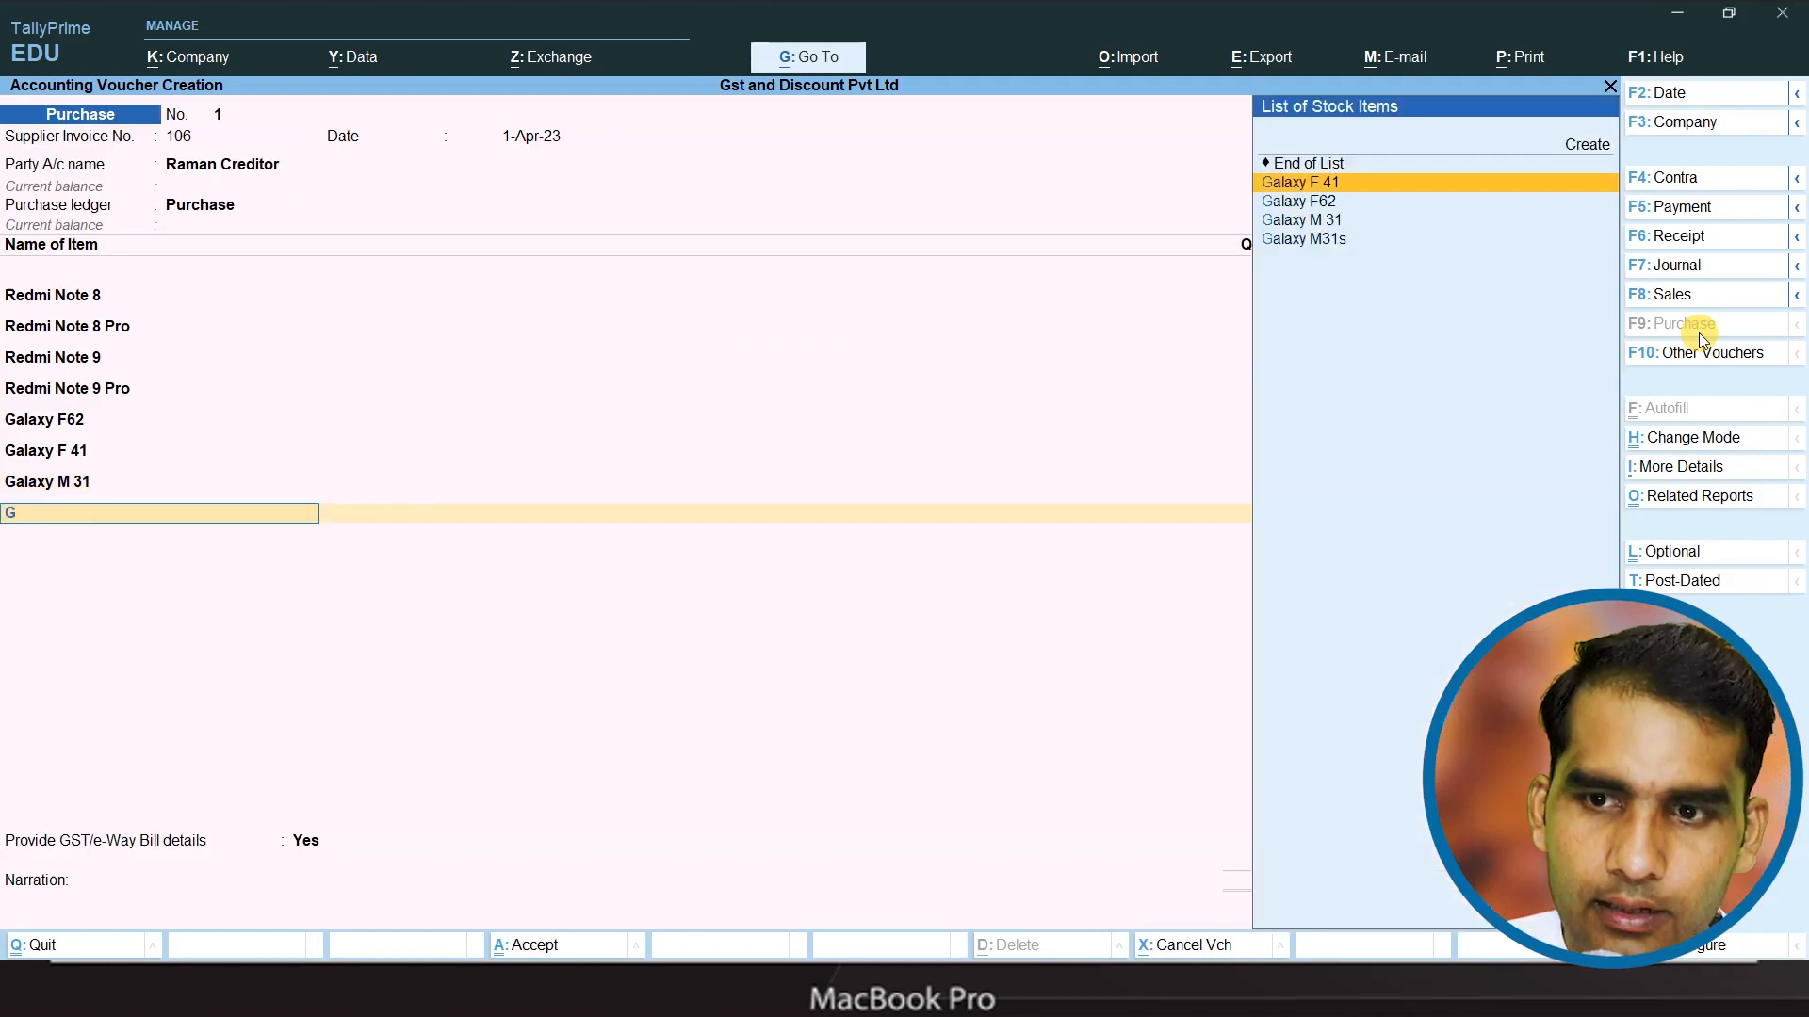
key(Return)
text(15)
key(Return)
- Check the Galaxy M31s purchase rate in the PowerPoint table and enter 16890 per piece in TallyPrime, without discount
key(alt+Tab)
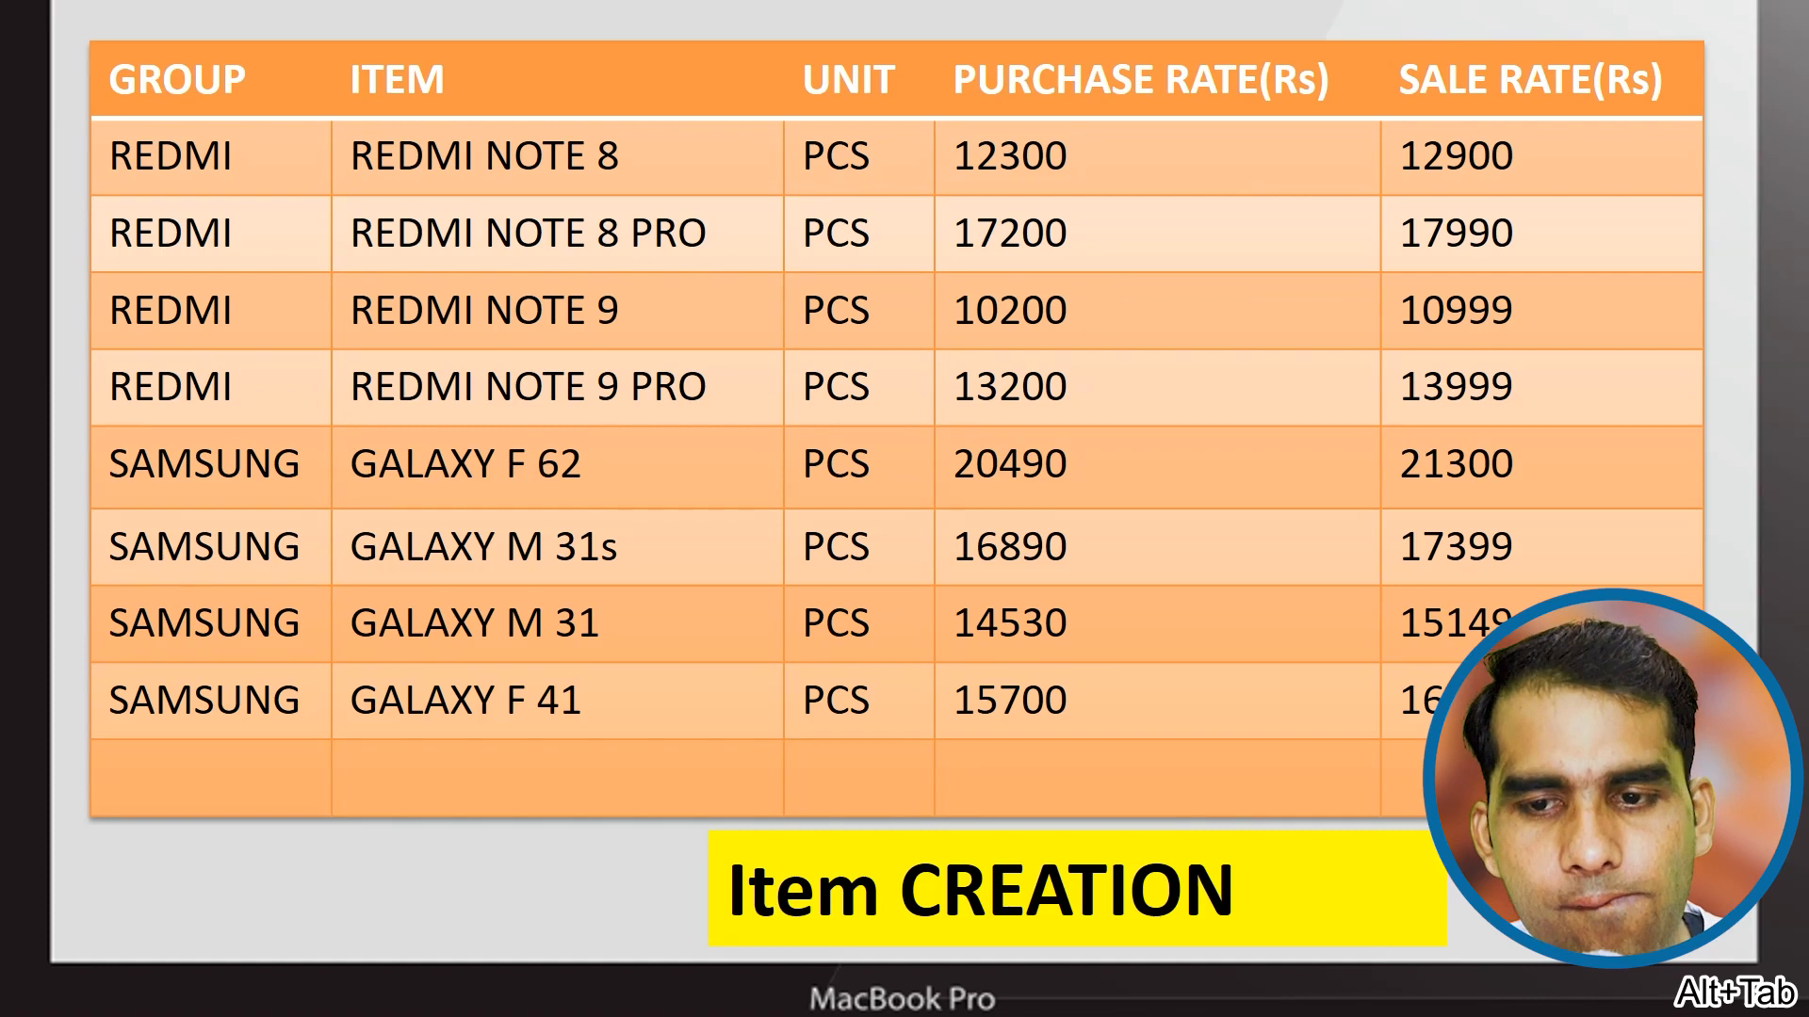
key(alt+Tab)
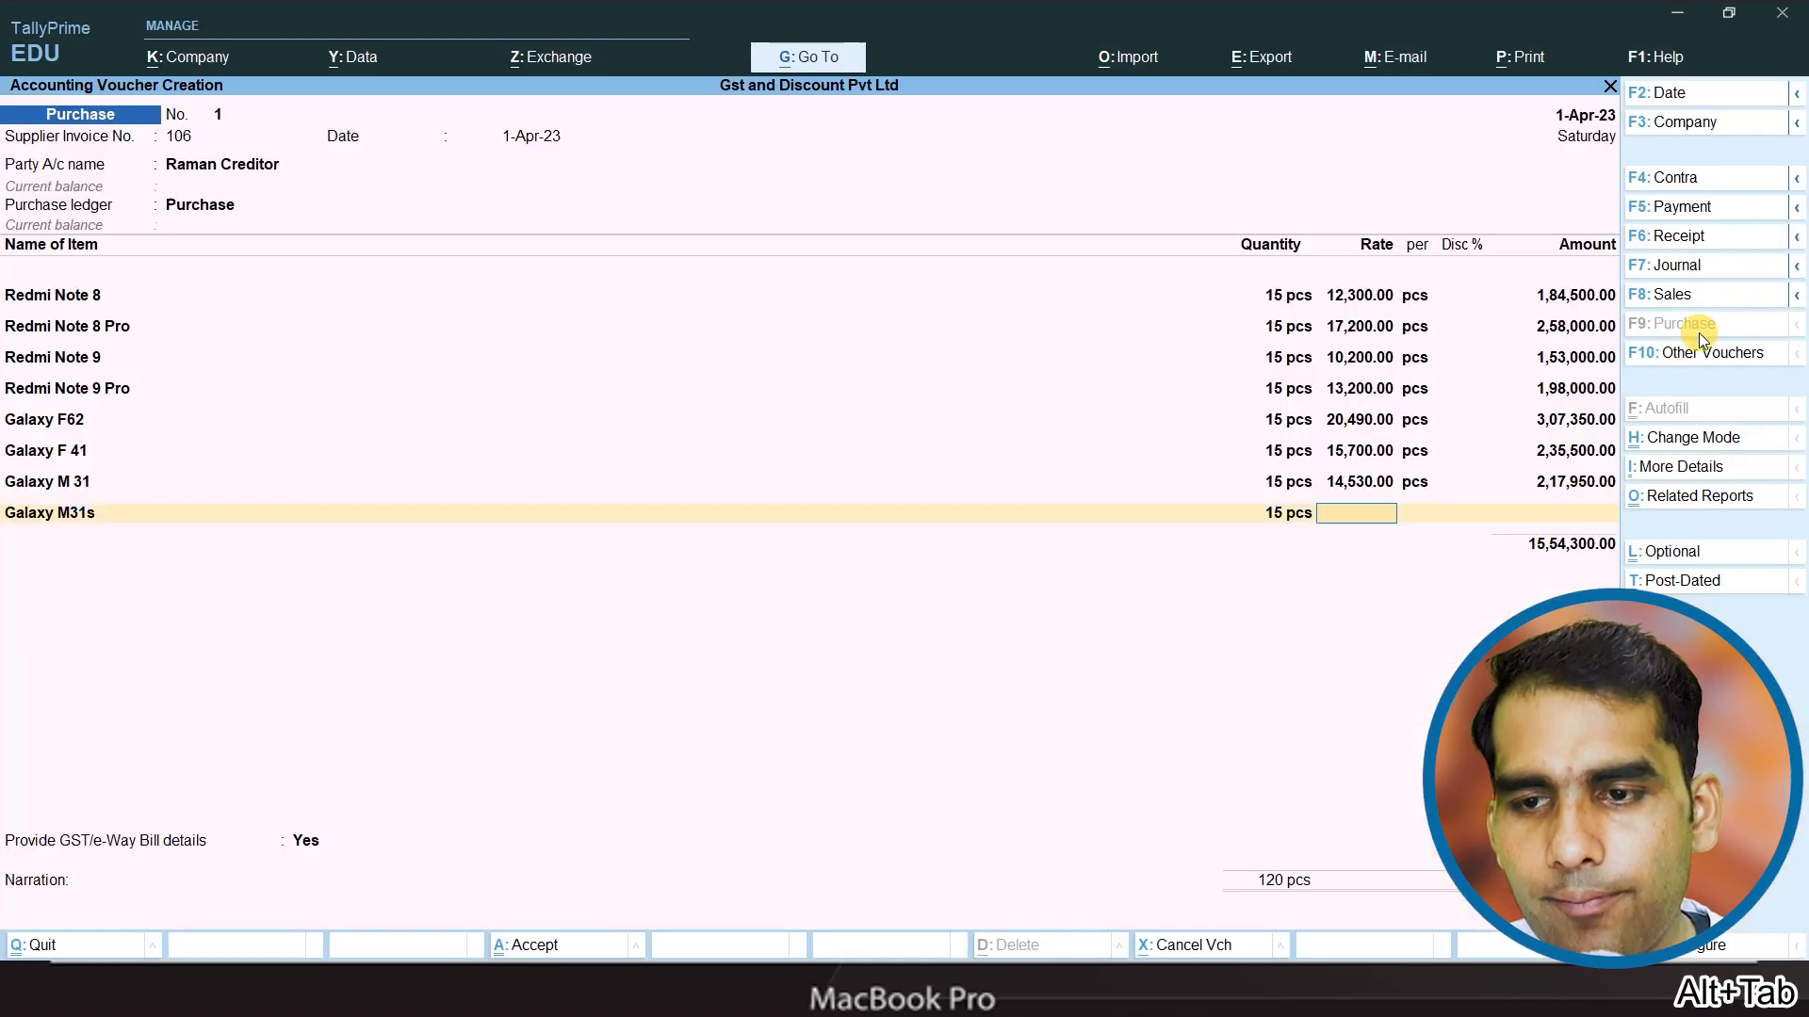
text(16890)
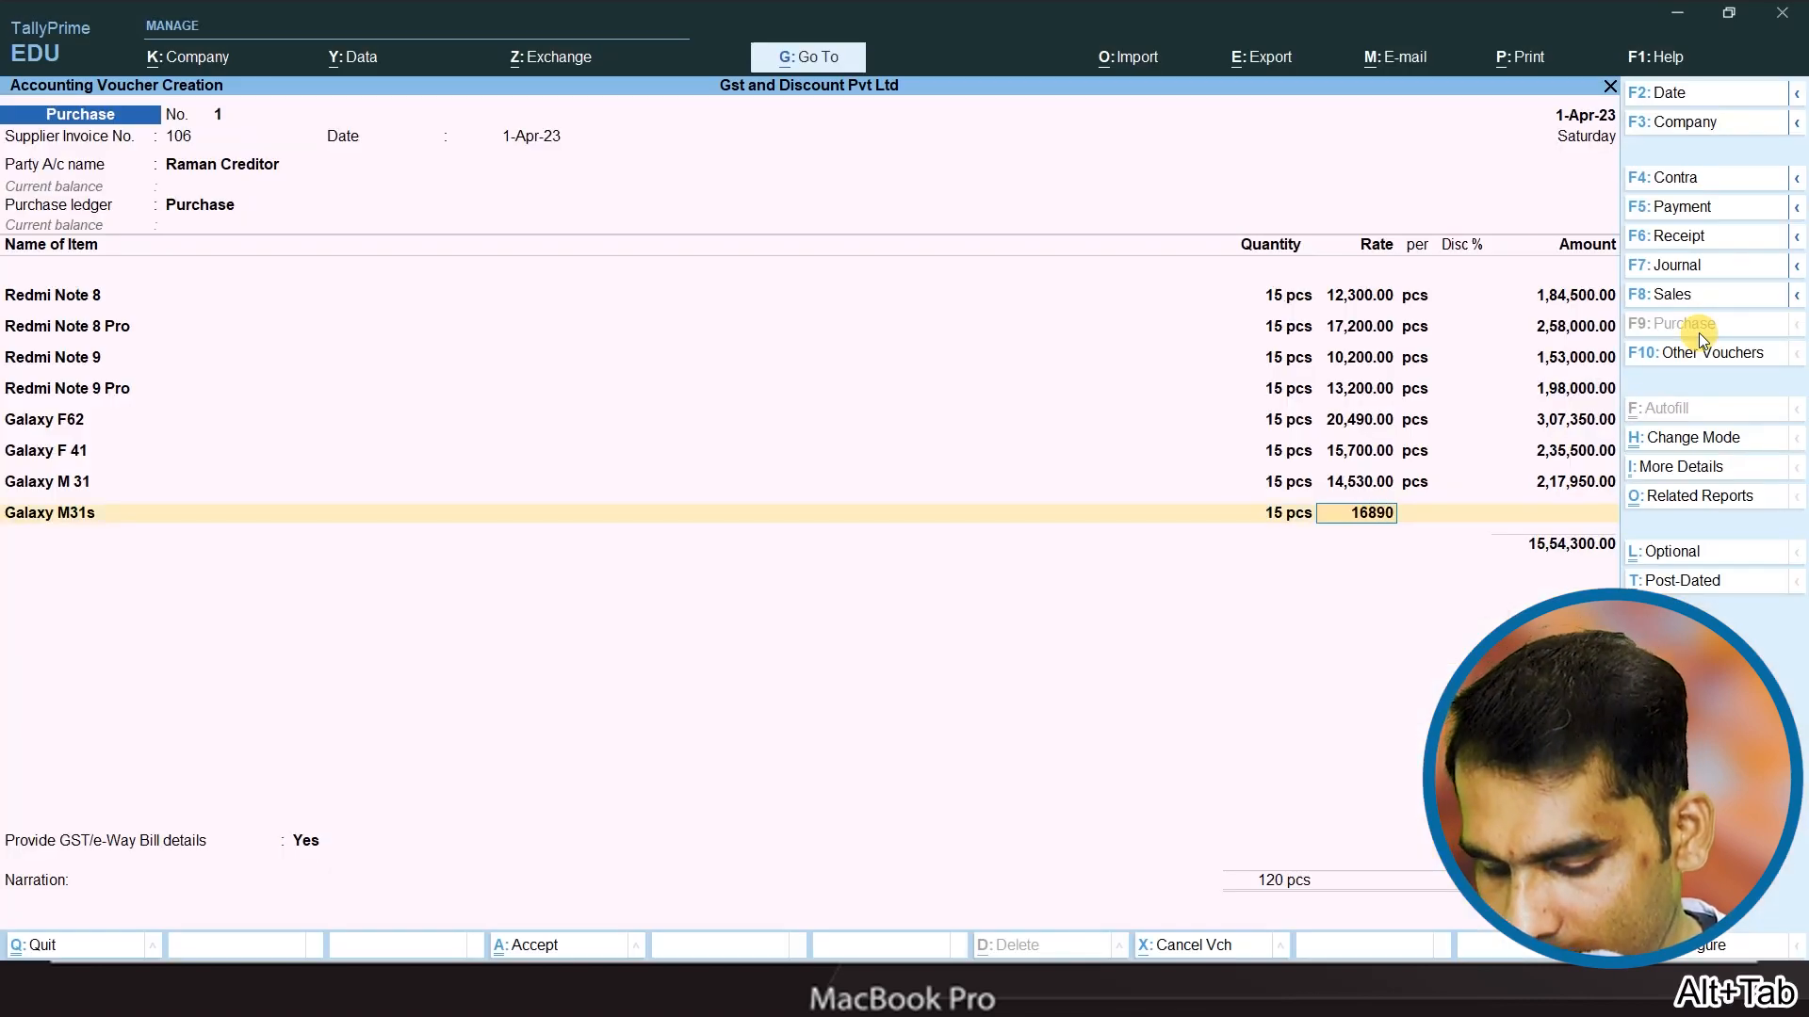
key(Return)
key(Return)
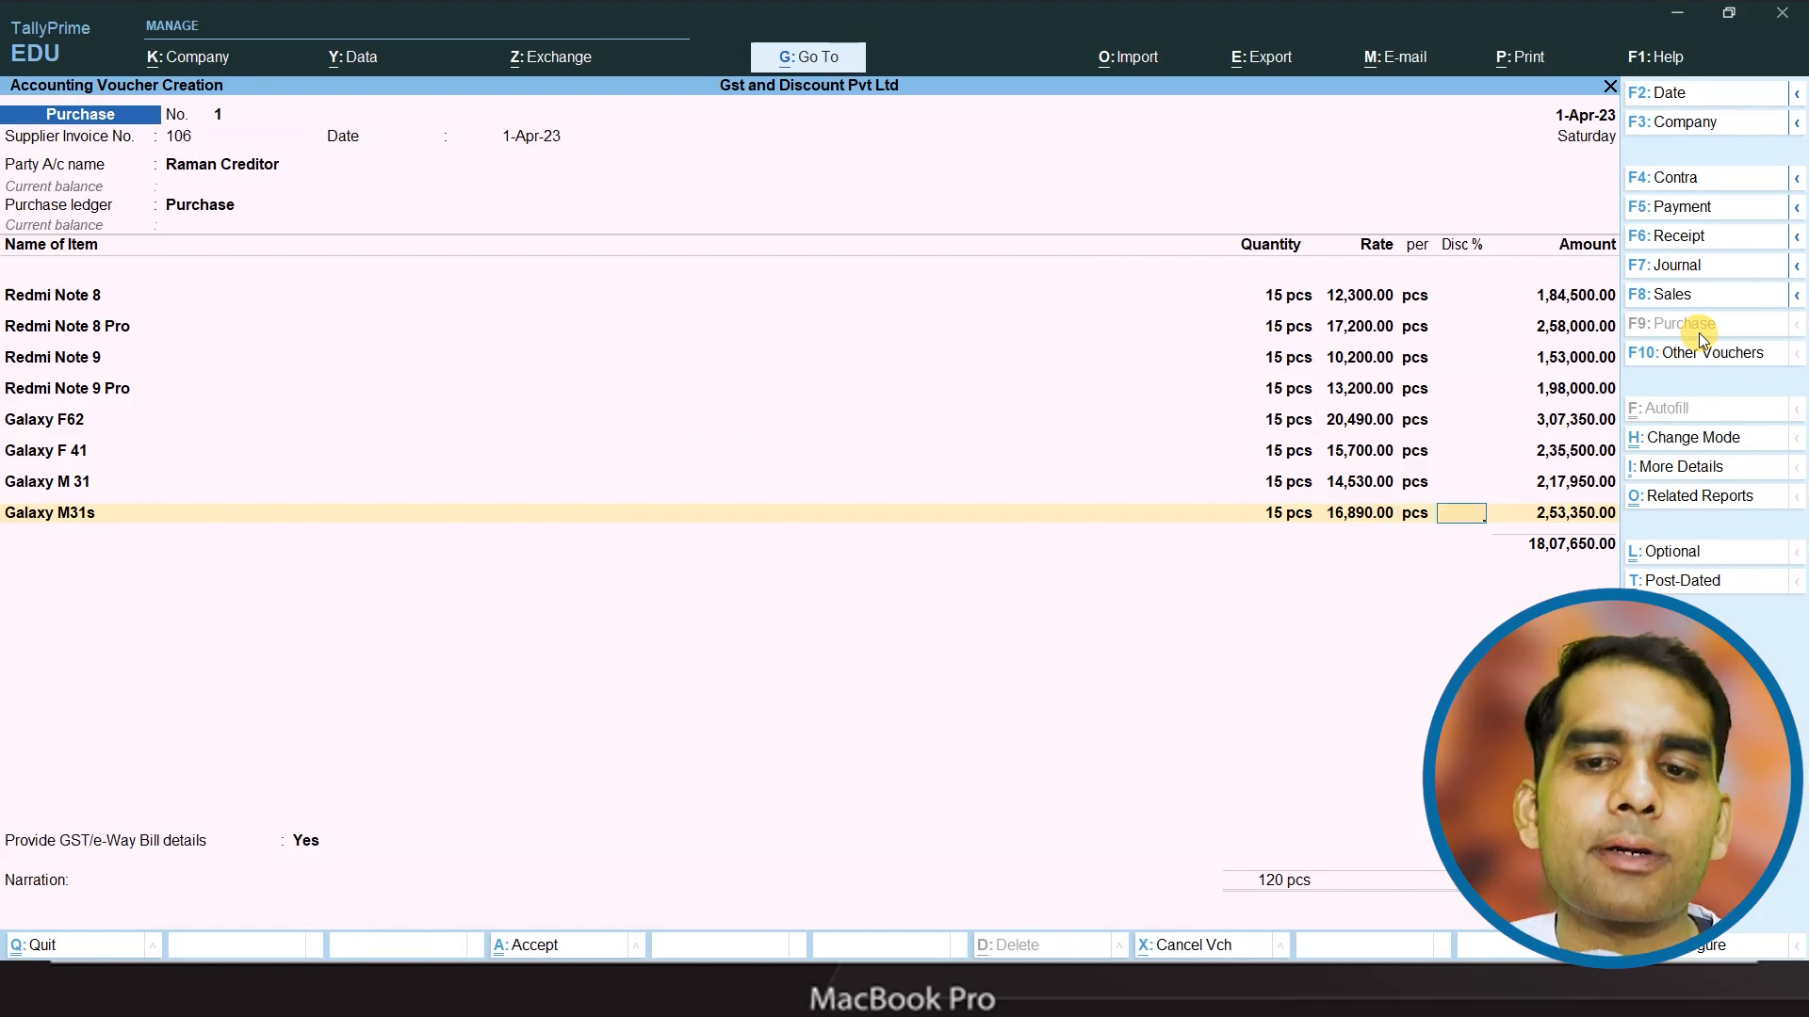
key(Return)
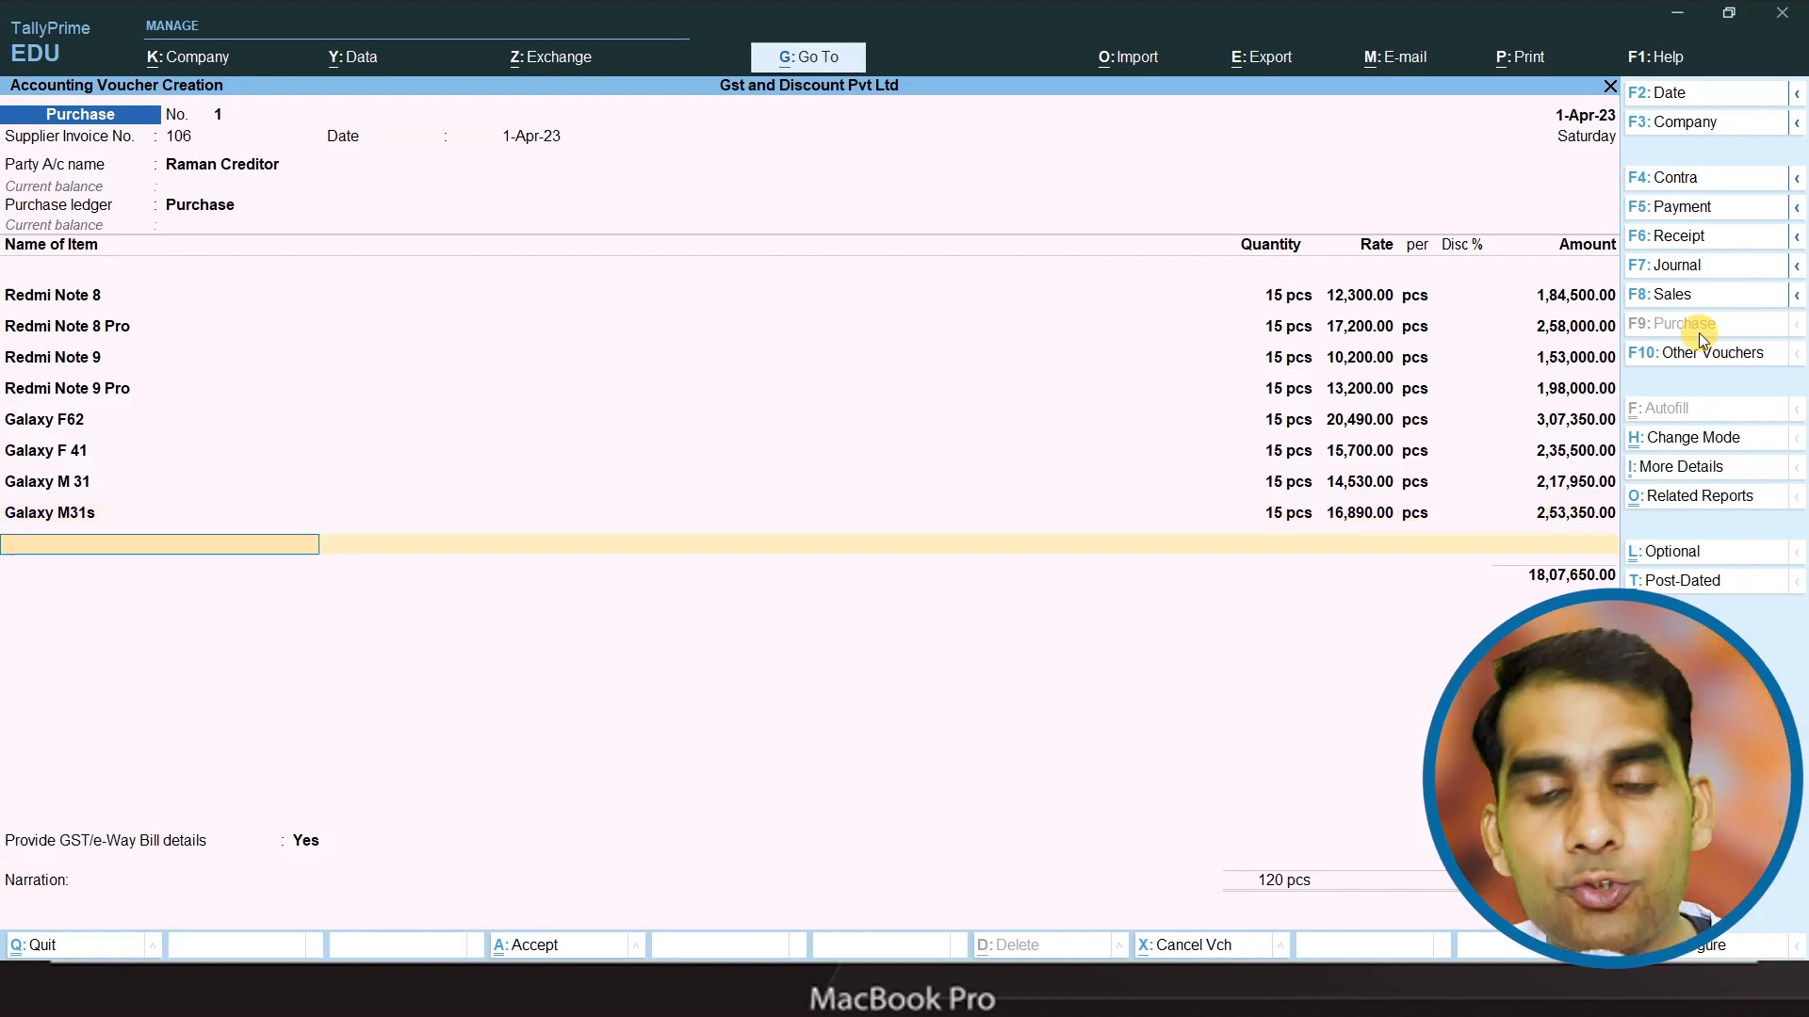
- End the item list, add the C Gst and S Gst ledgers at 9% each, and save the purchase voucher
key(Return)
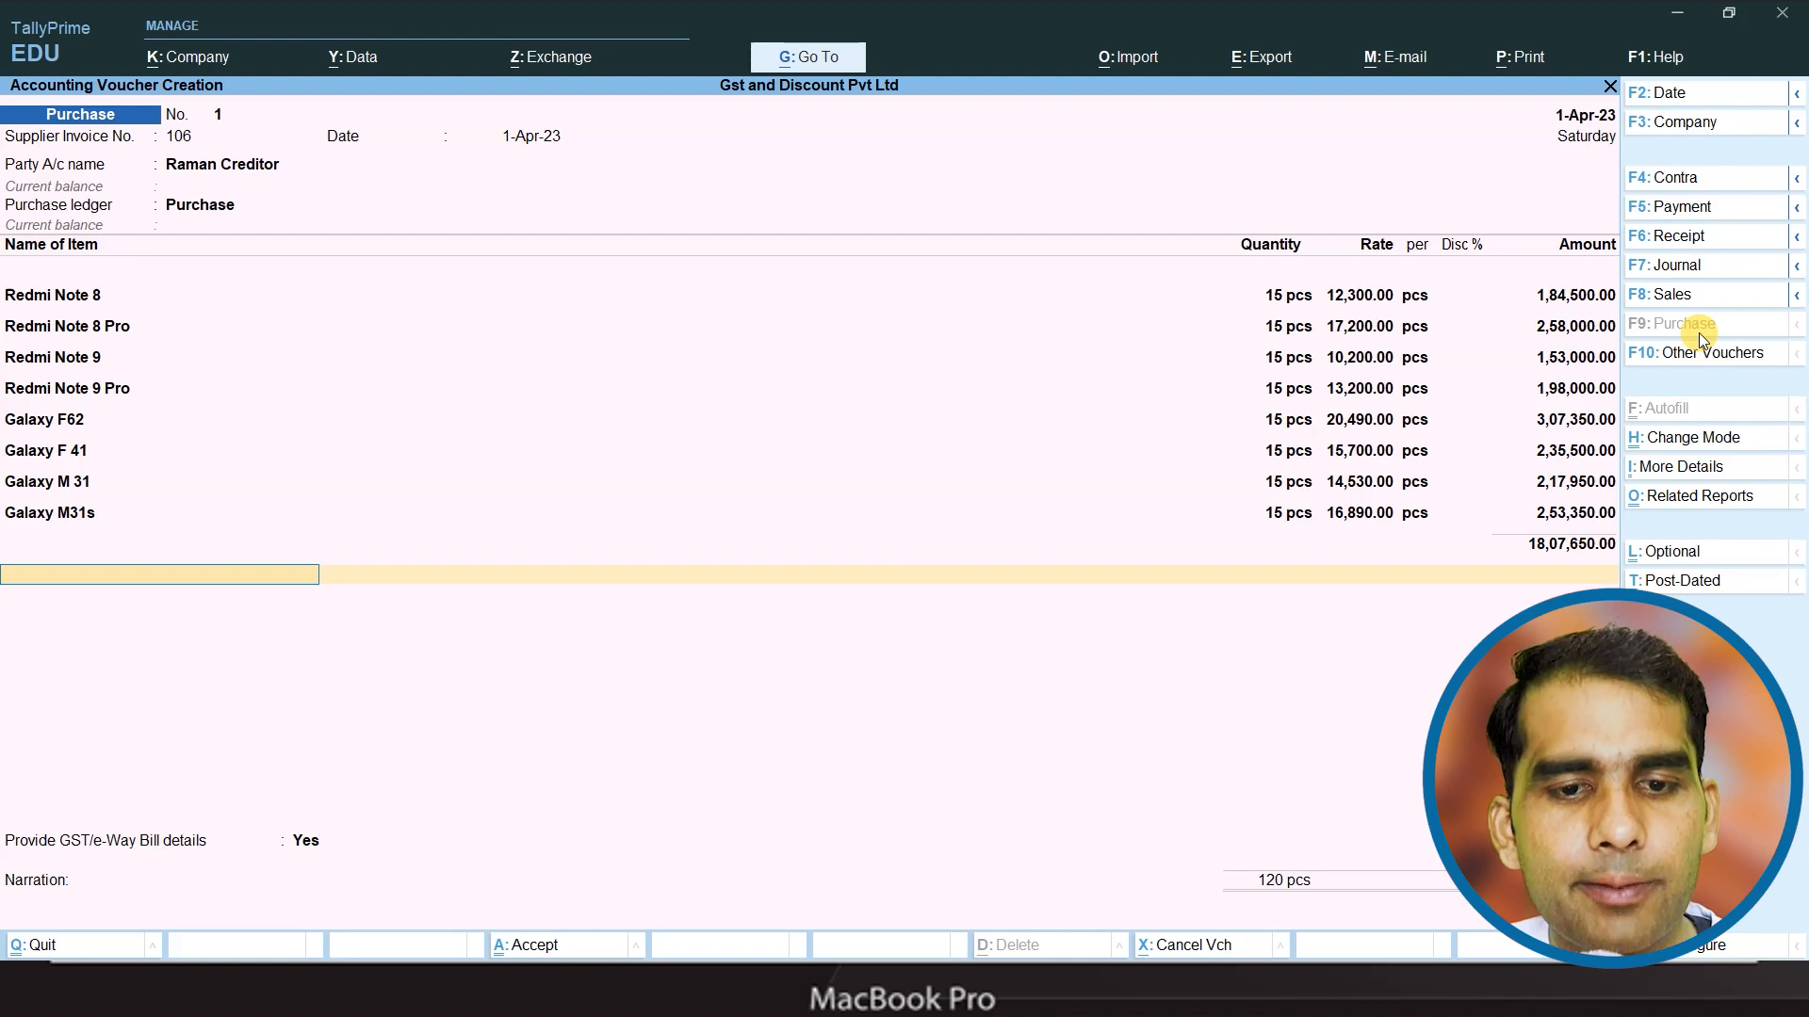
text(c)
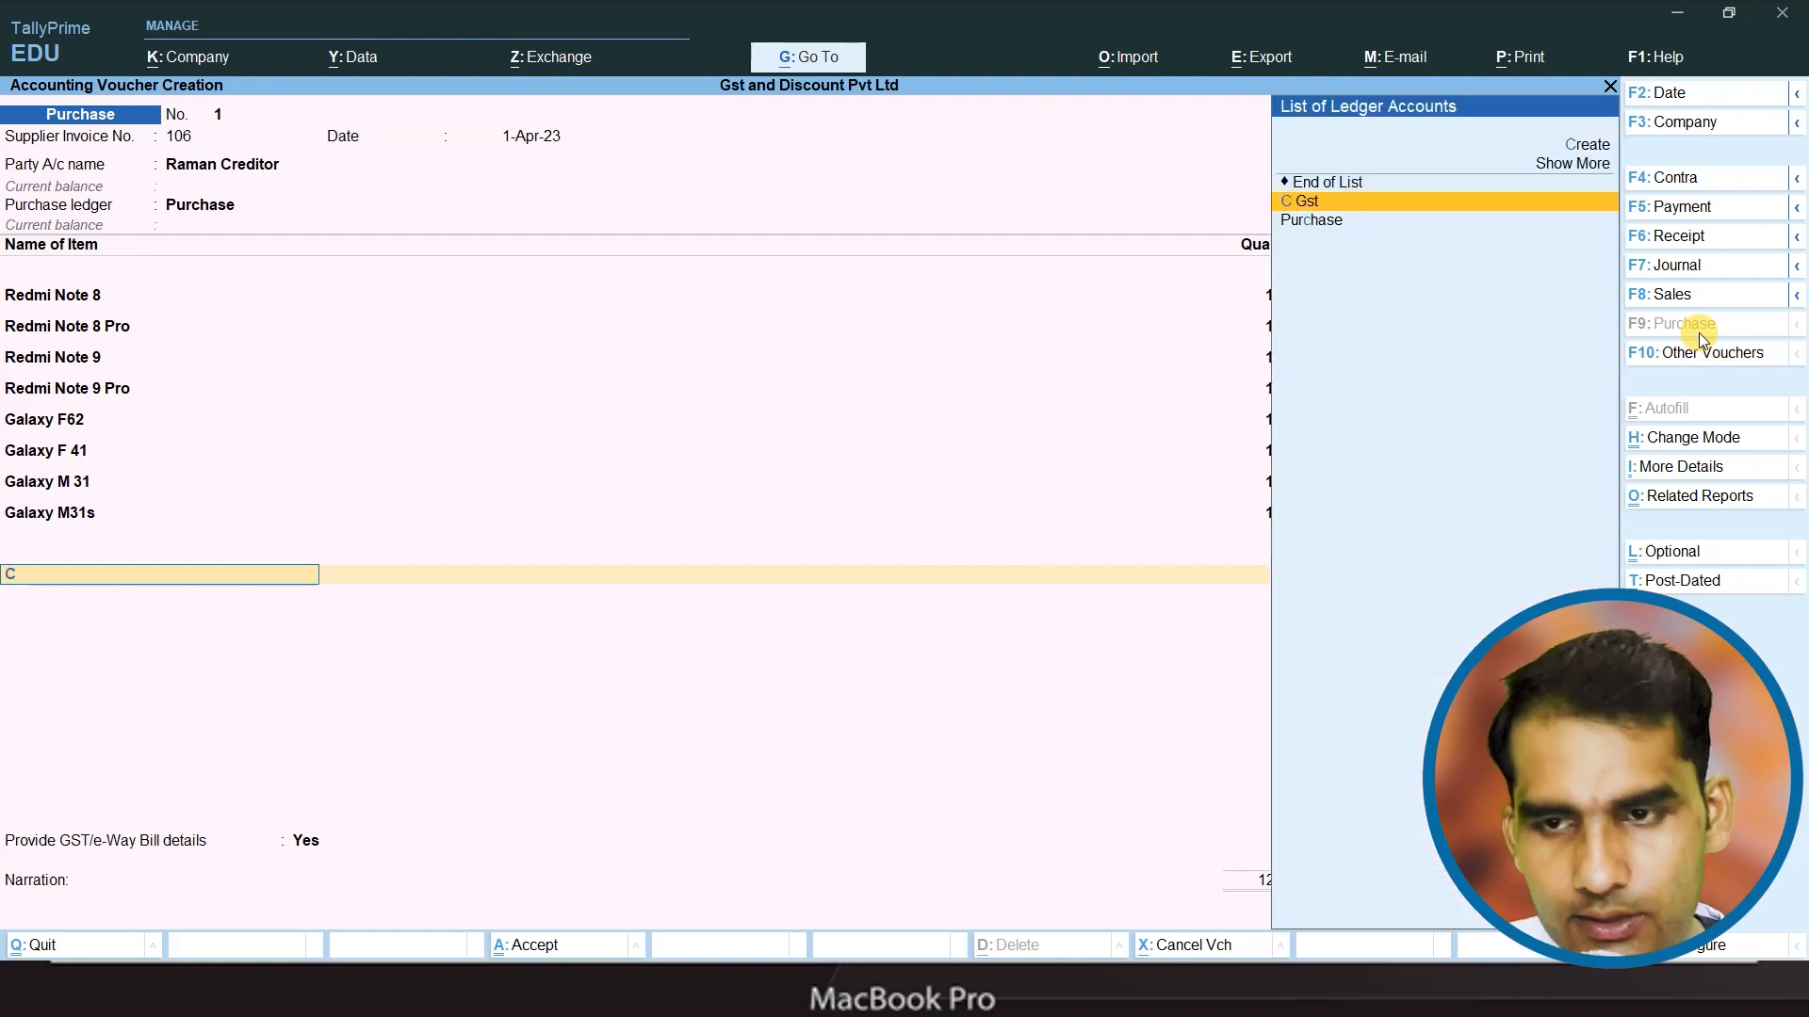
key(Return)
key(Return)
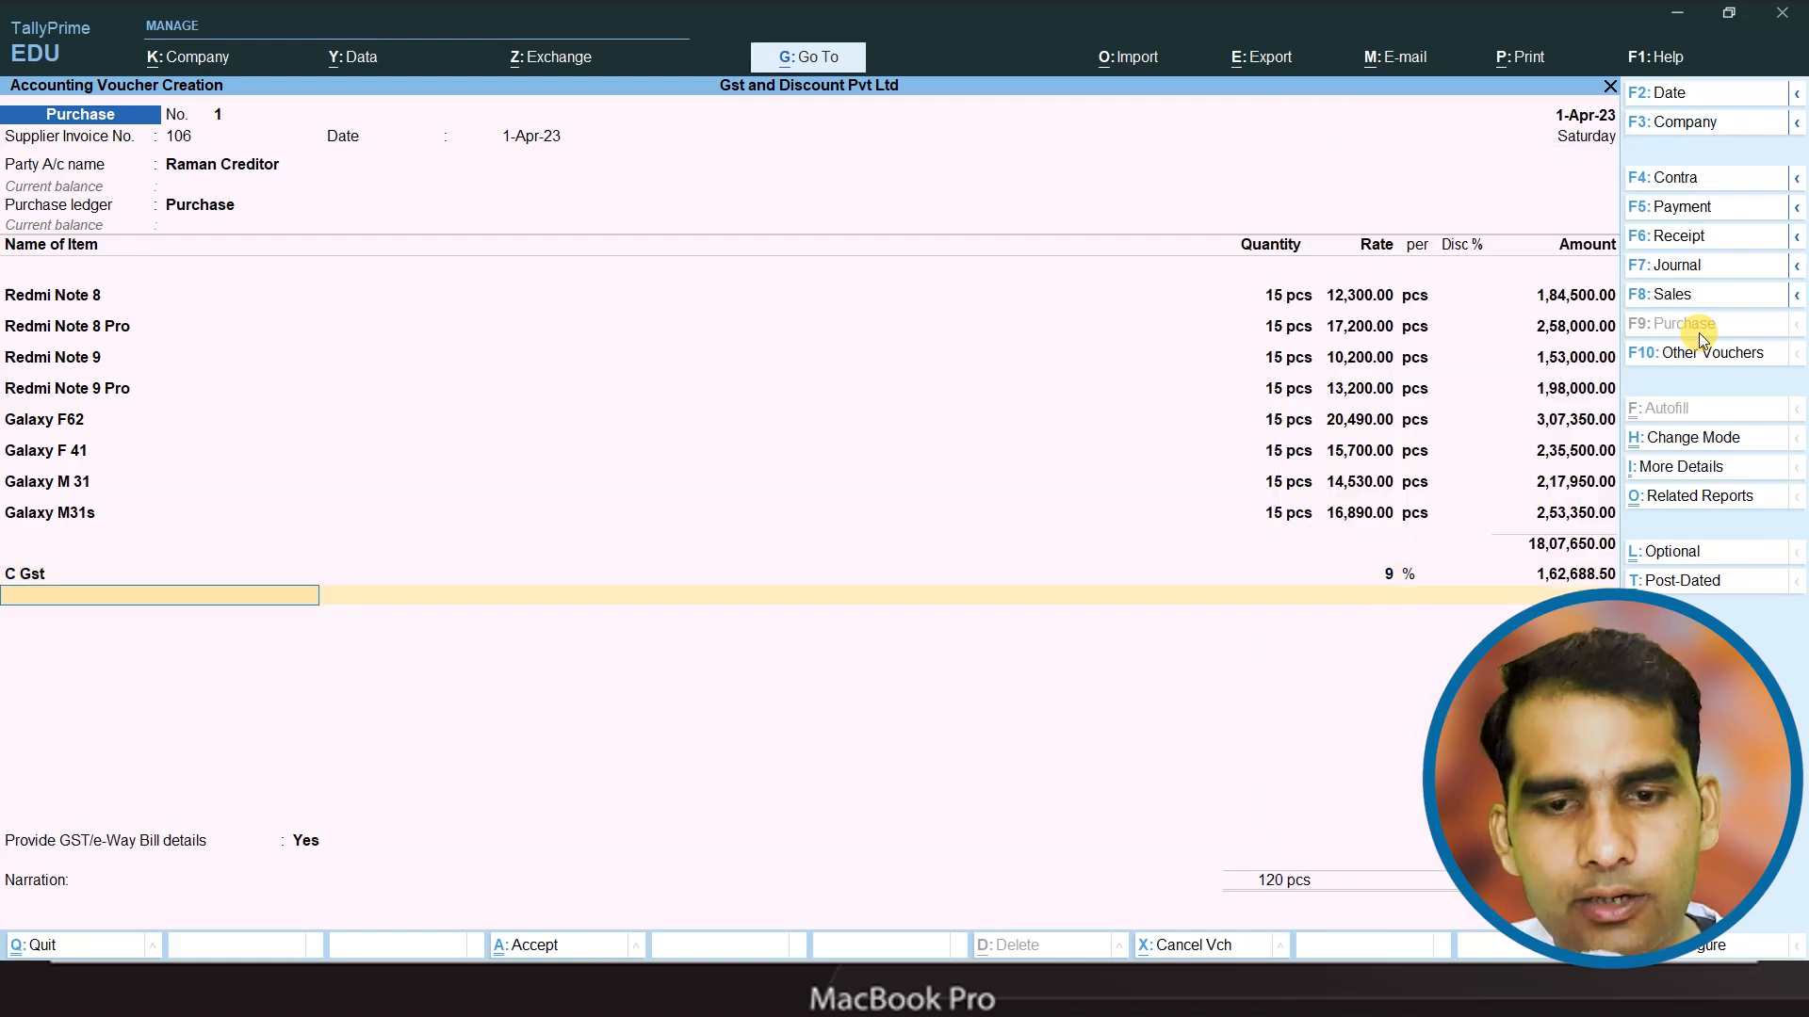
text(s)
key(Return)
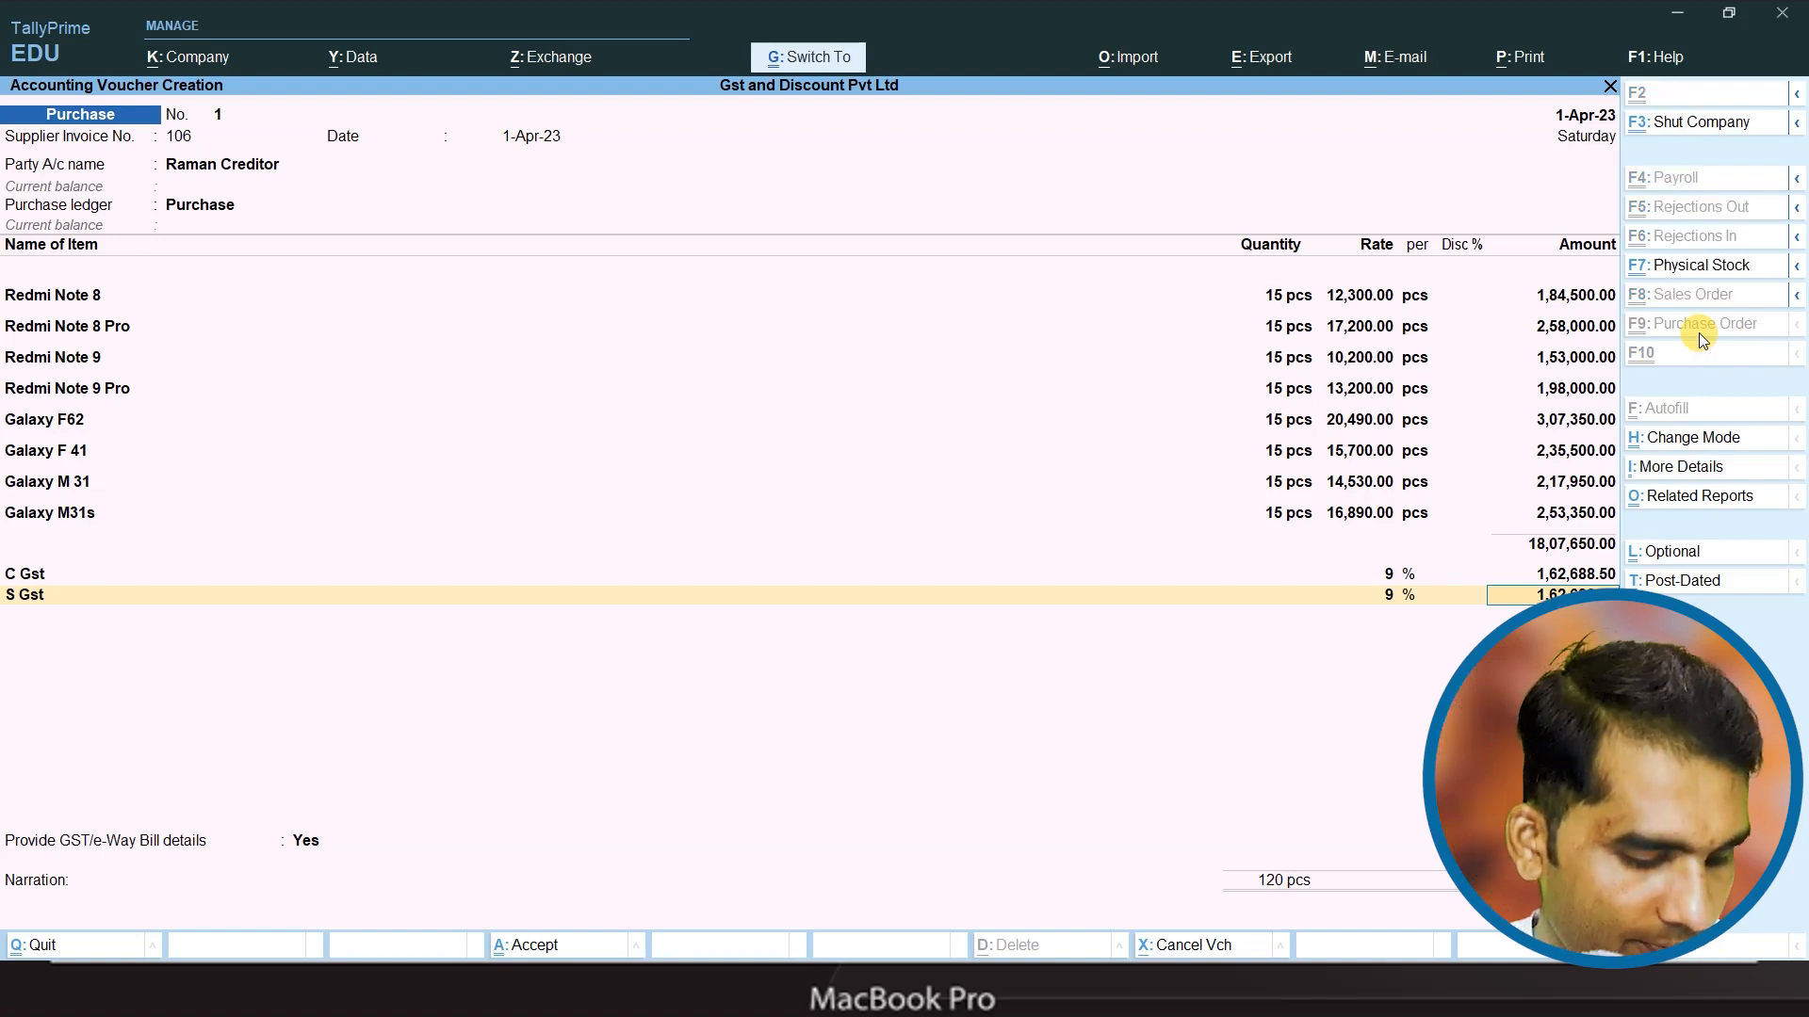
key(ctrl+a)
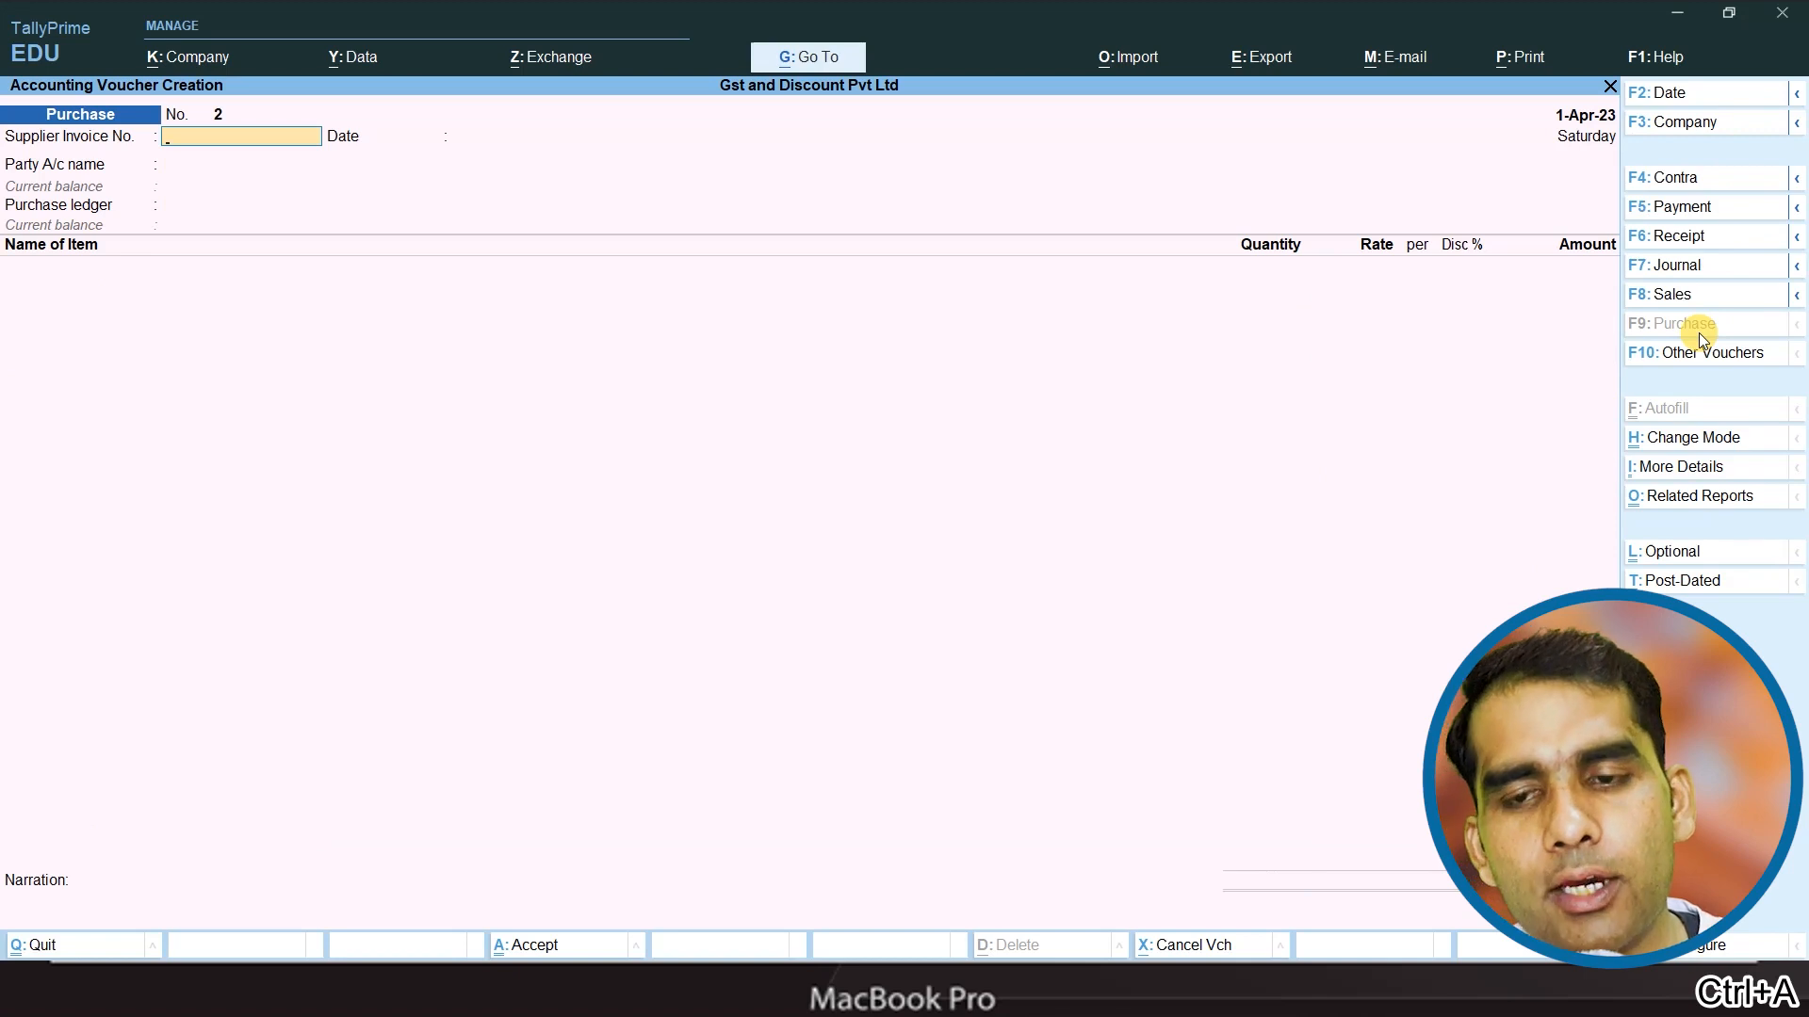
- Leave voucher entry and open the Stock Summary to examine the closing stock by group
key(Escape)
key(Down)
key(Down)
key(Down)
key(Down)
key(Down)
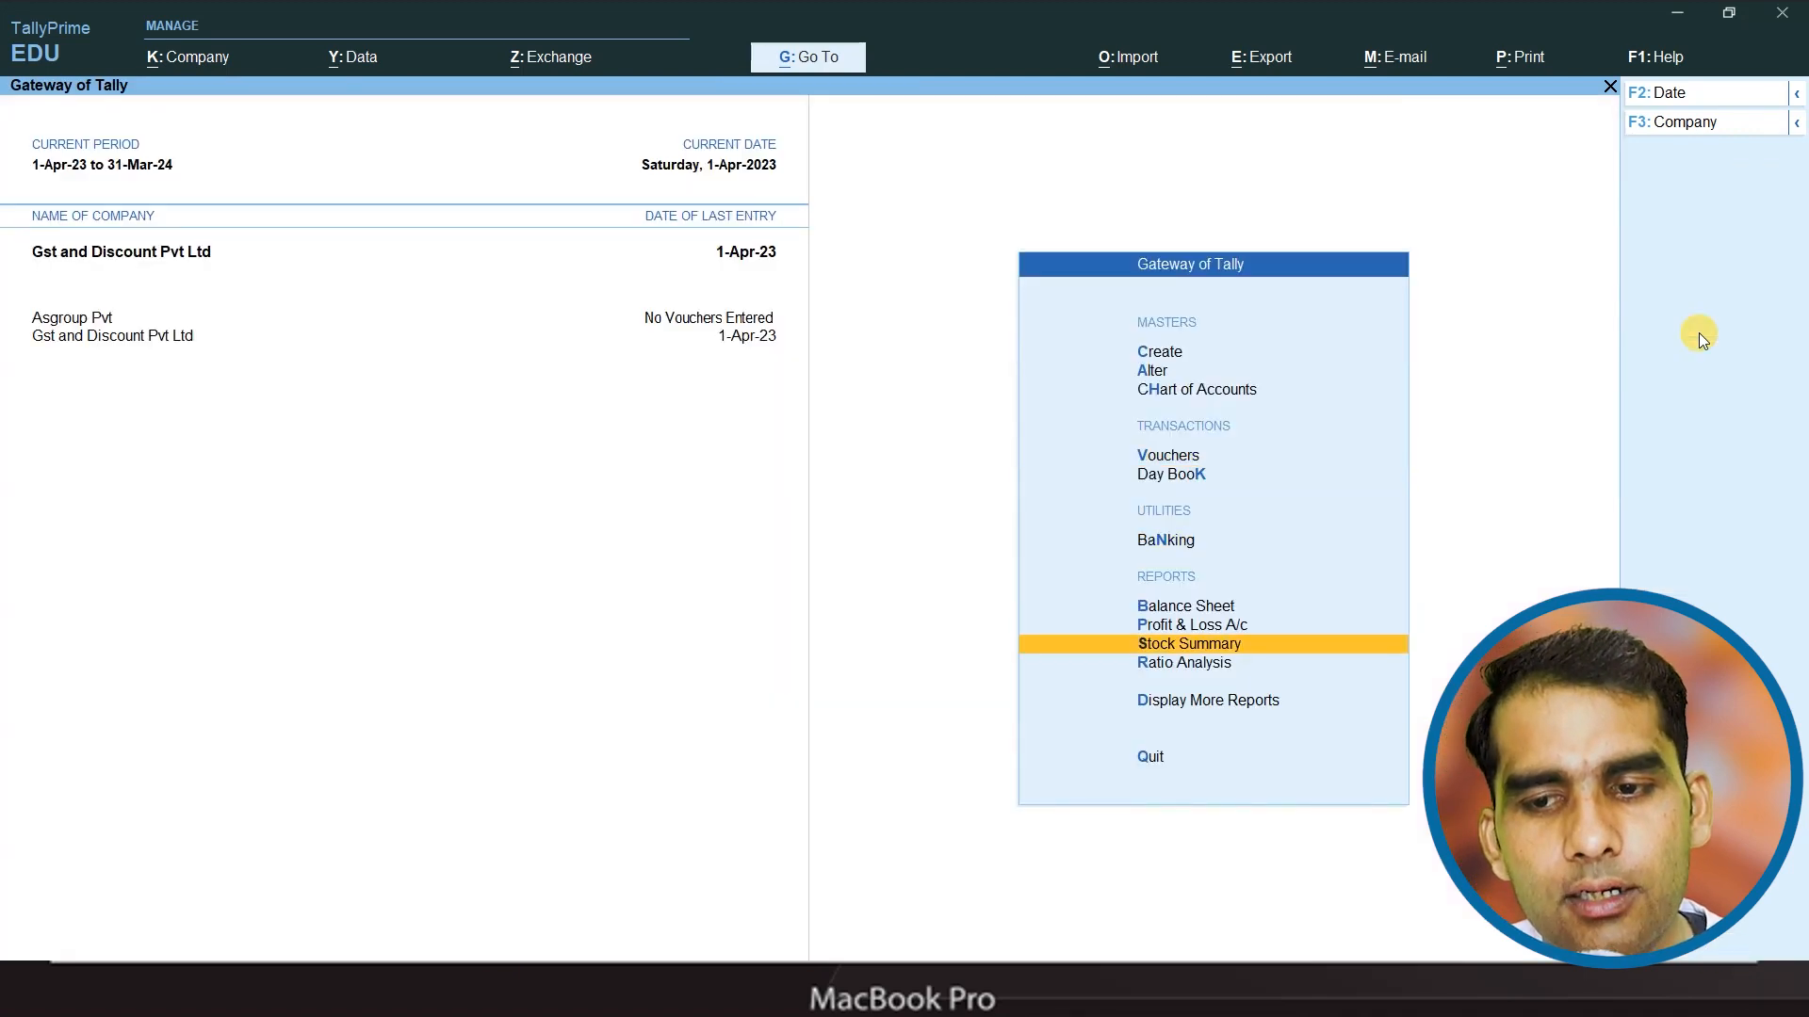
key(Return)
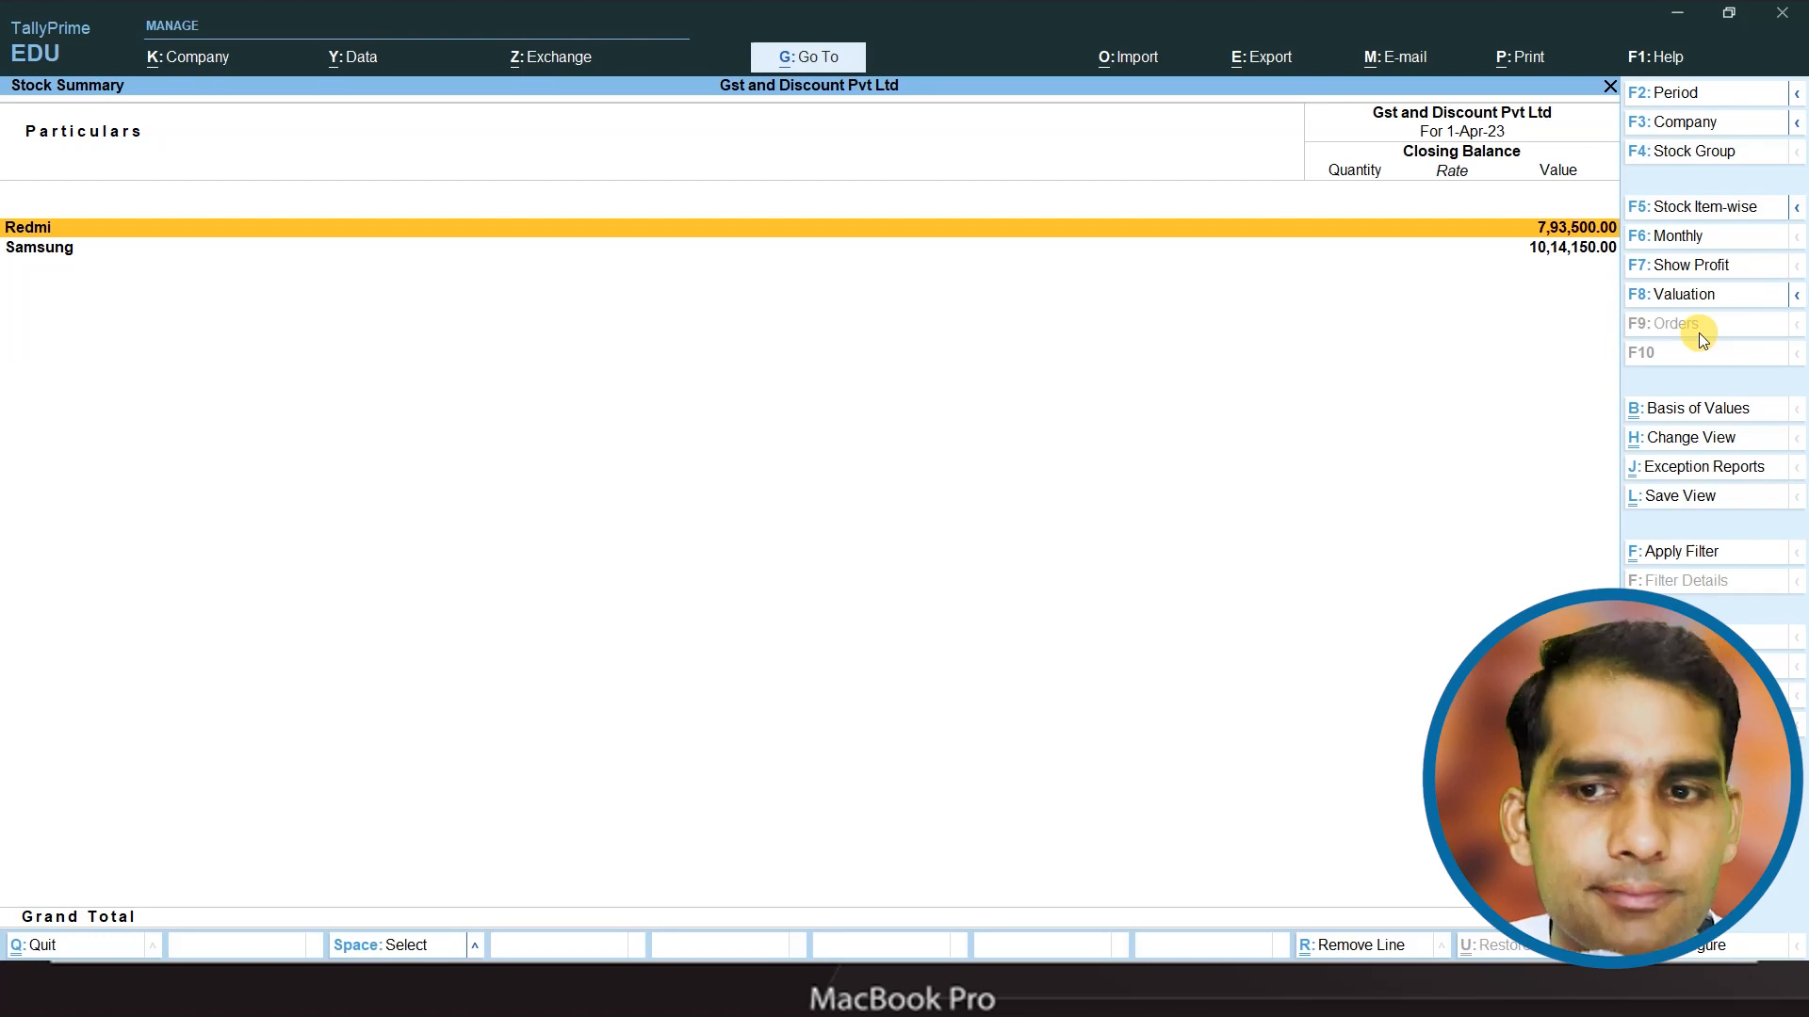
- Close the Stock Summary and start a new Sales voucher
key(Escape)
key(Up)
key(Up)
key(Up)
key(Up)
key(Up)
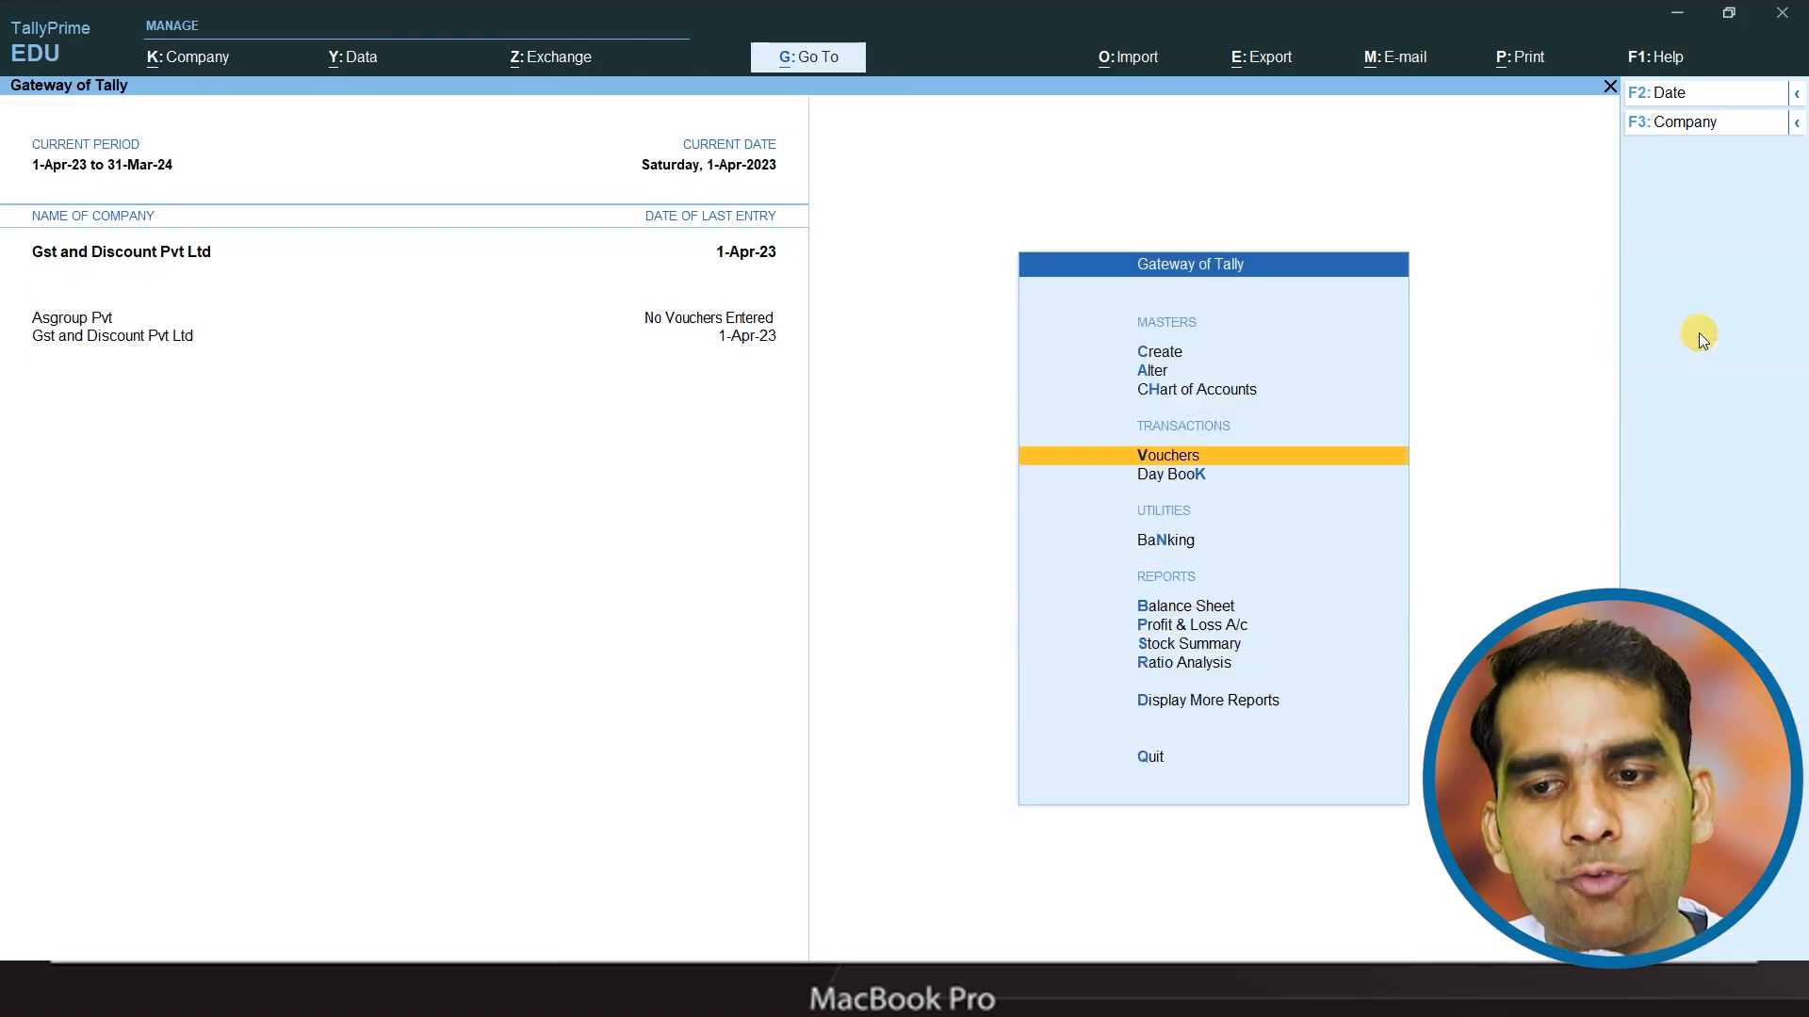
key(Return)
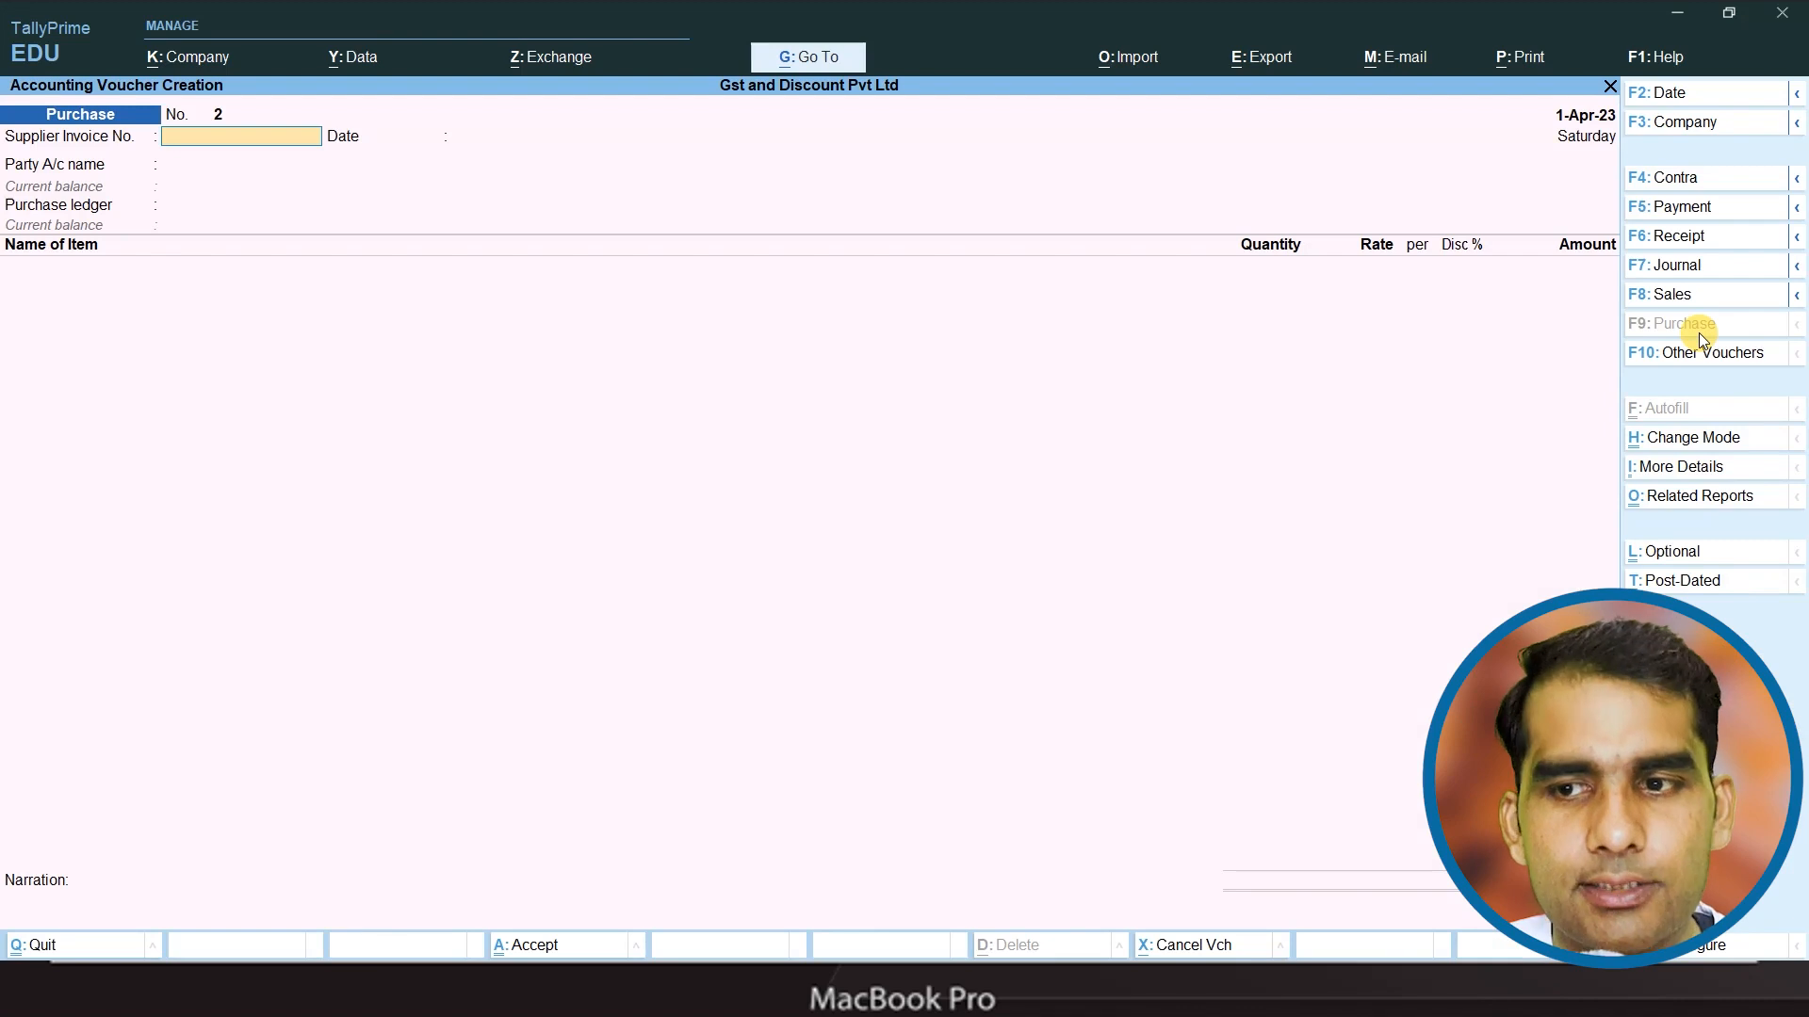
click(1661, 298)
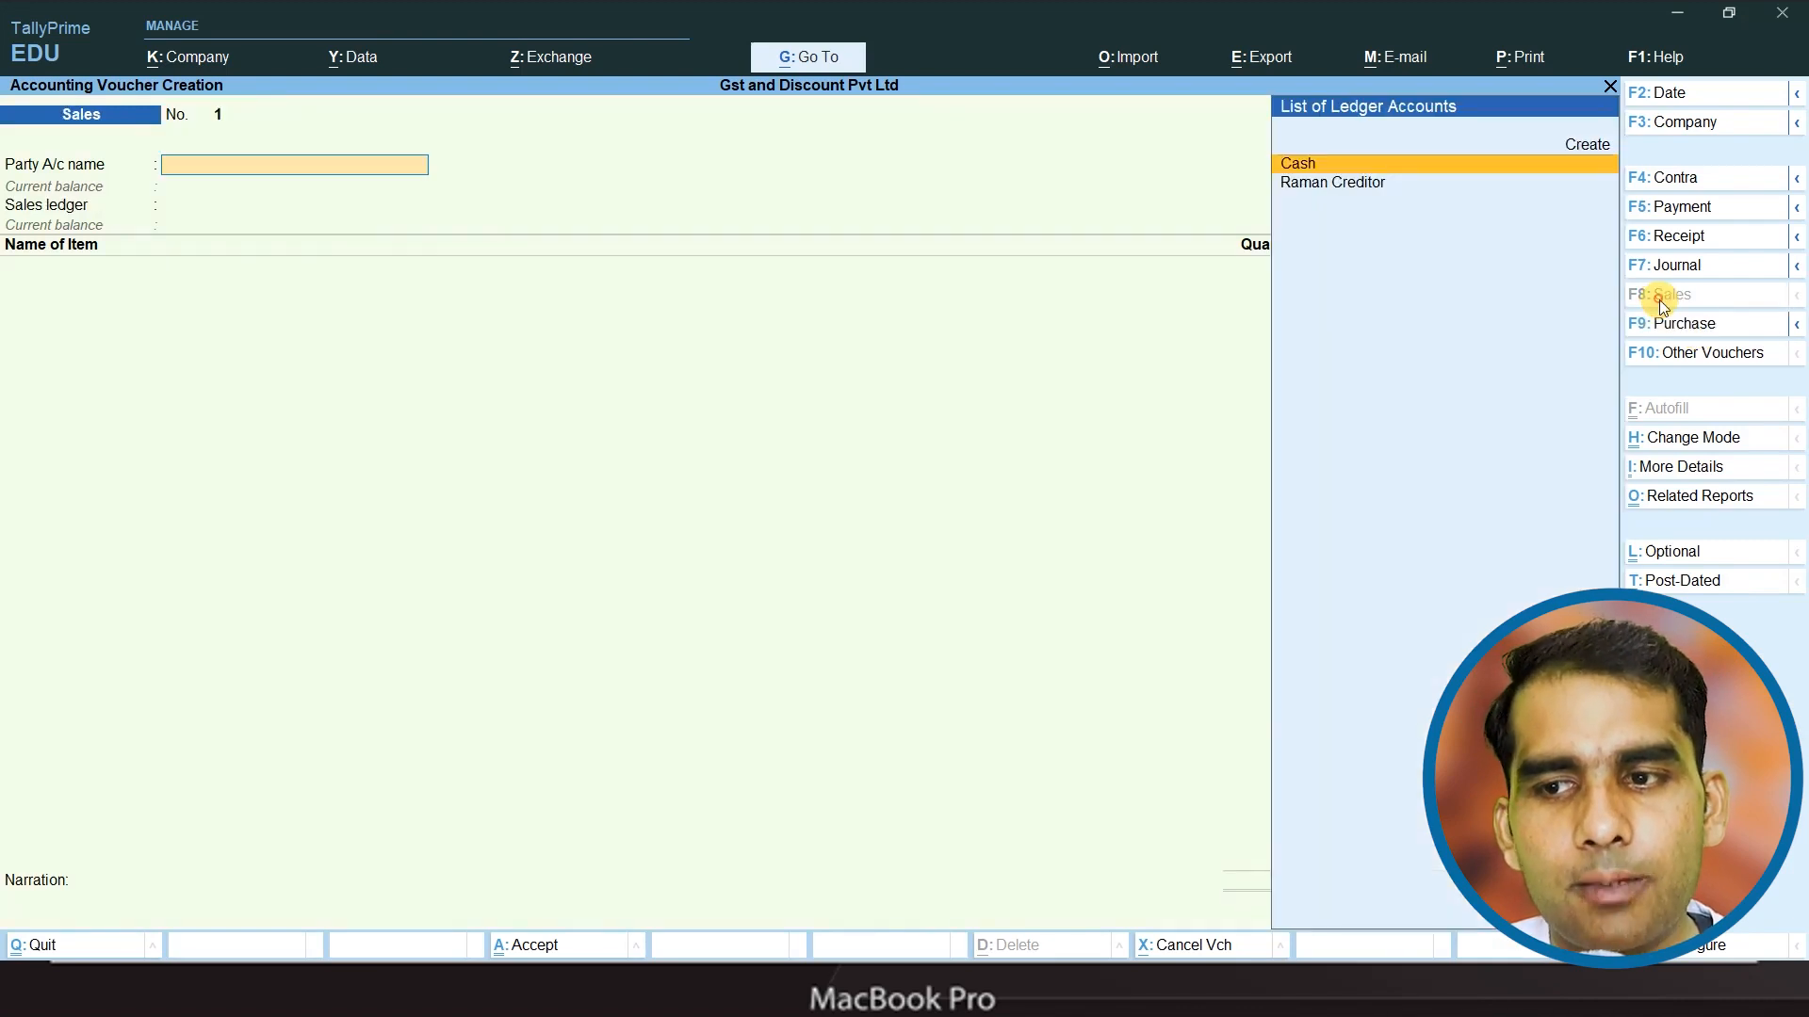
- Read the sales entries with discount and GST on the next PowerPoint slide, and return to TallyPrime
key(alt+Tab)
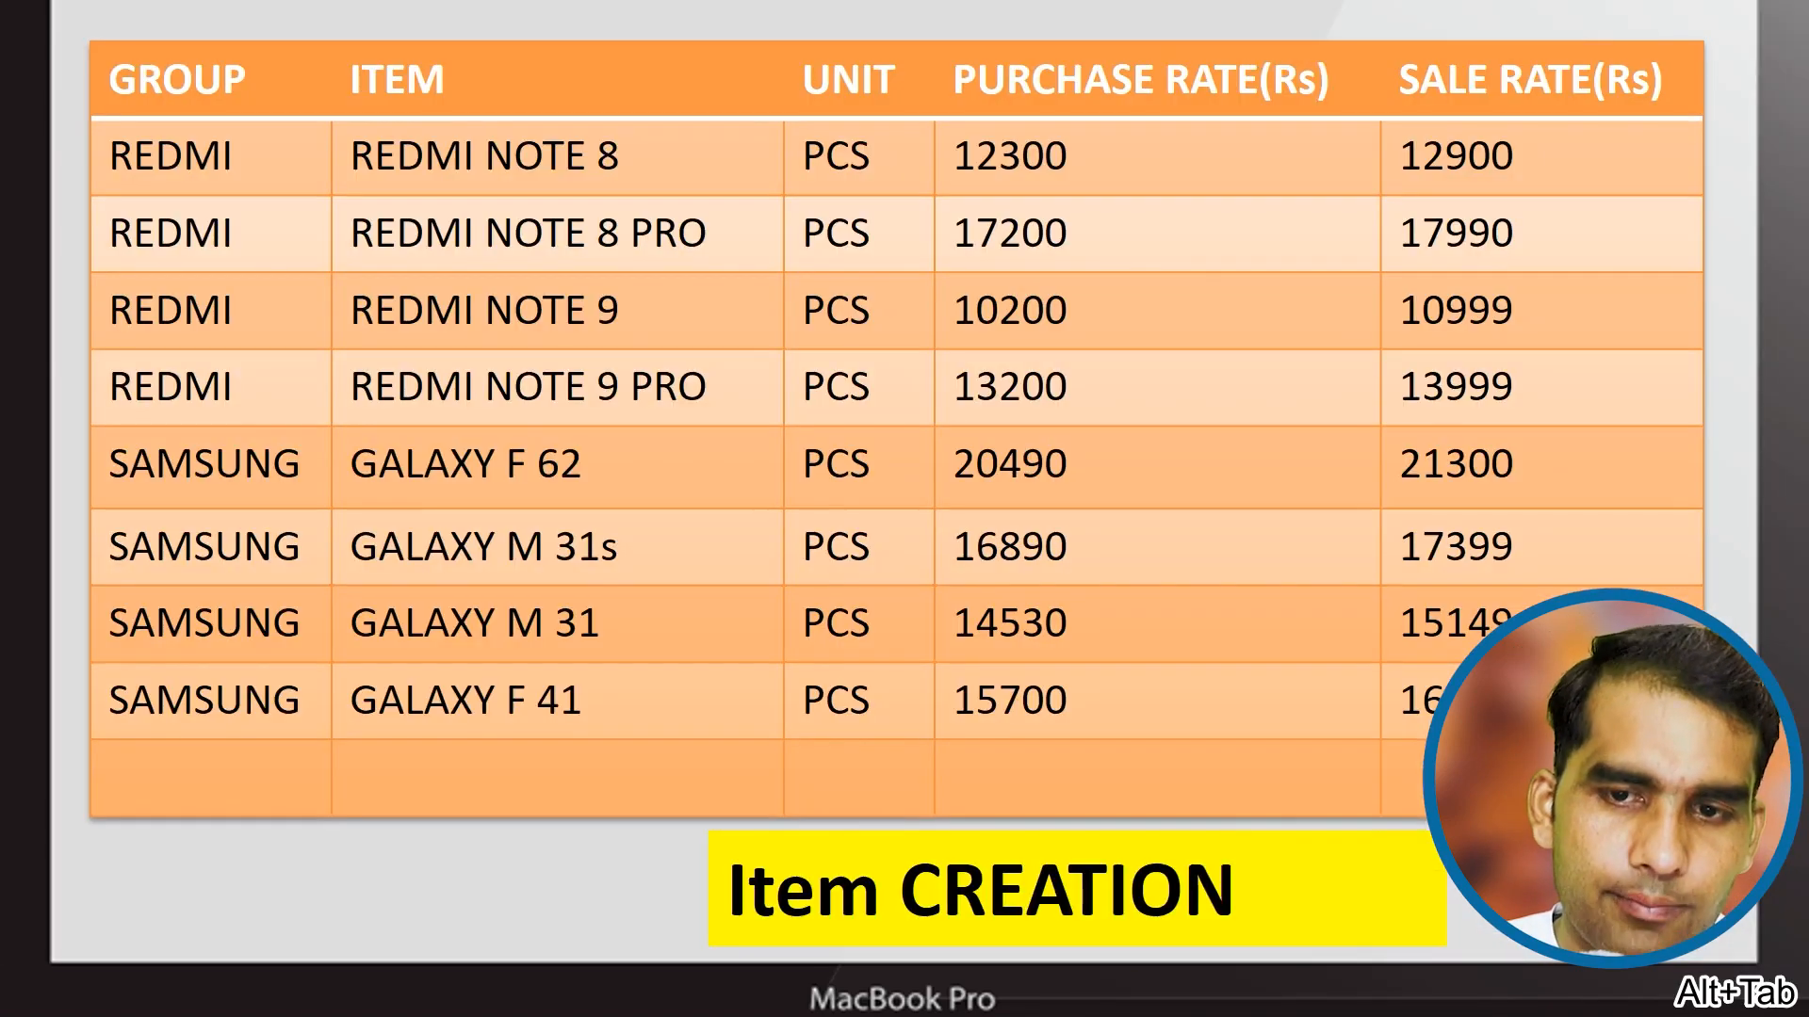
key(Right)
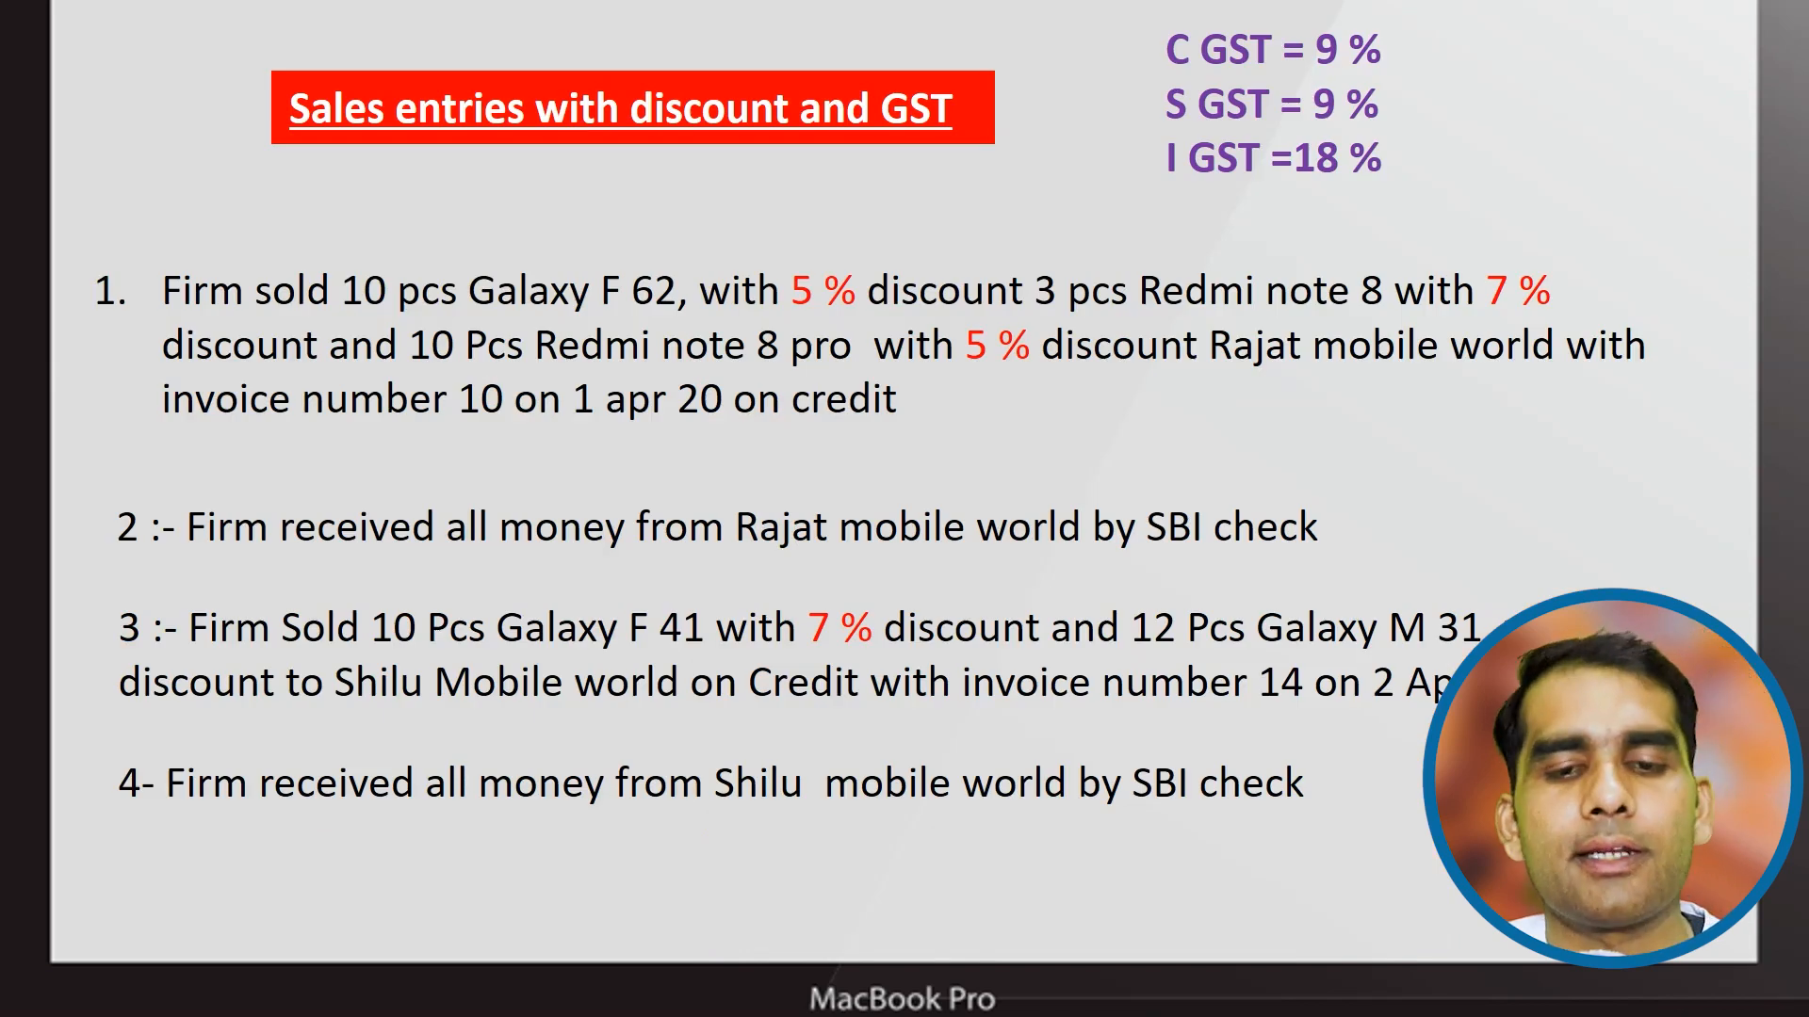
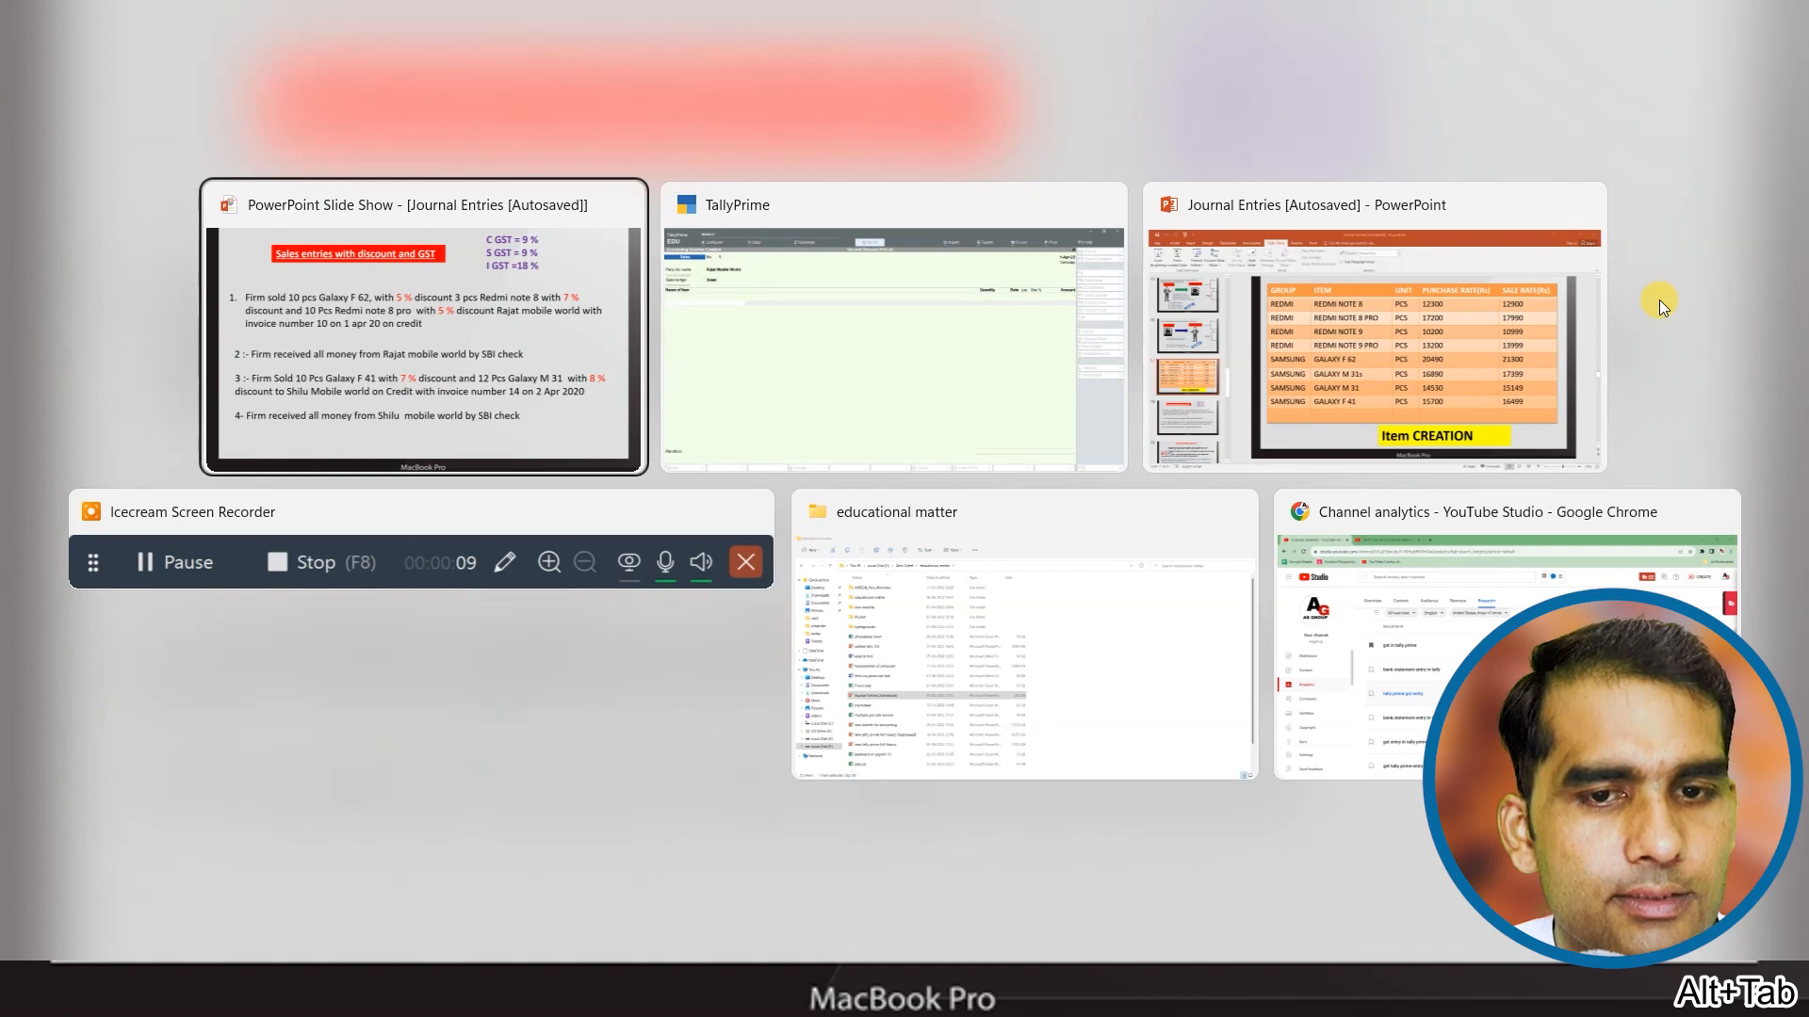
key(alt+Tab)
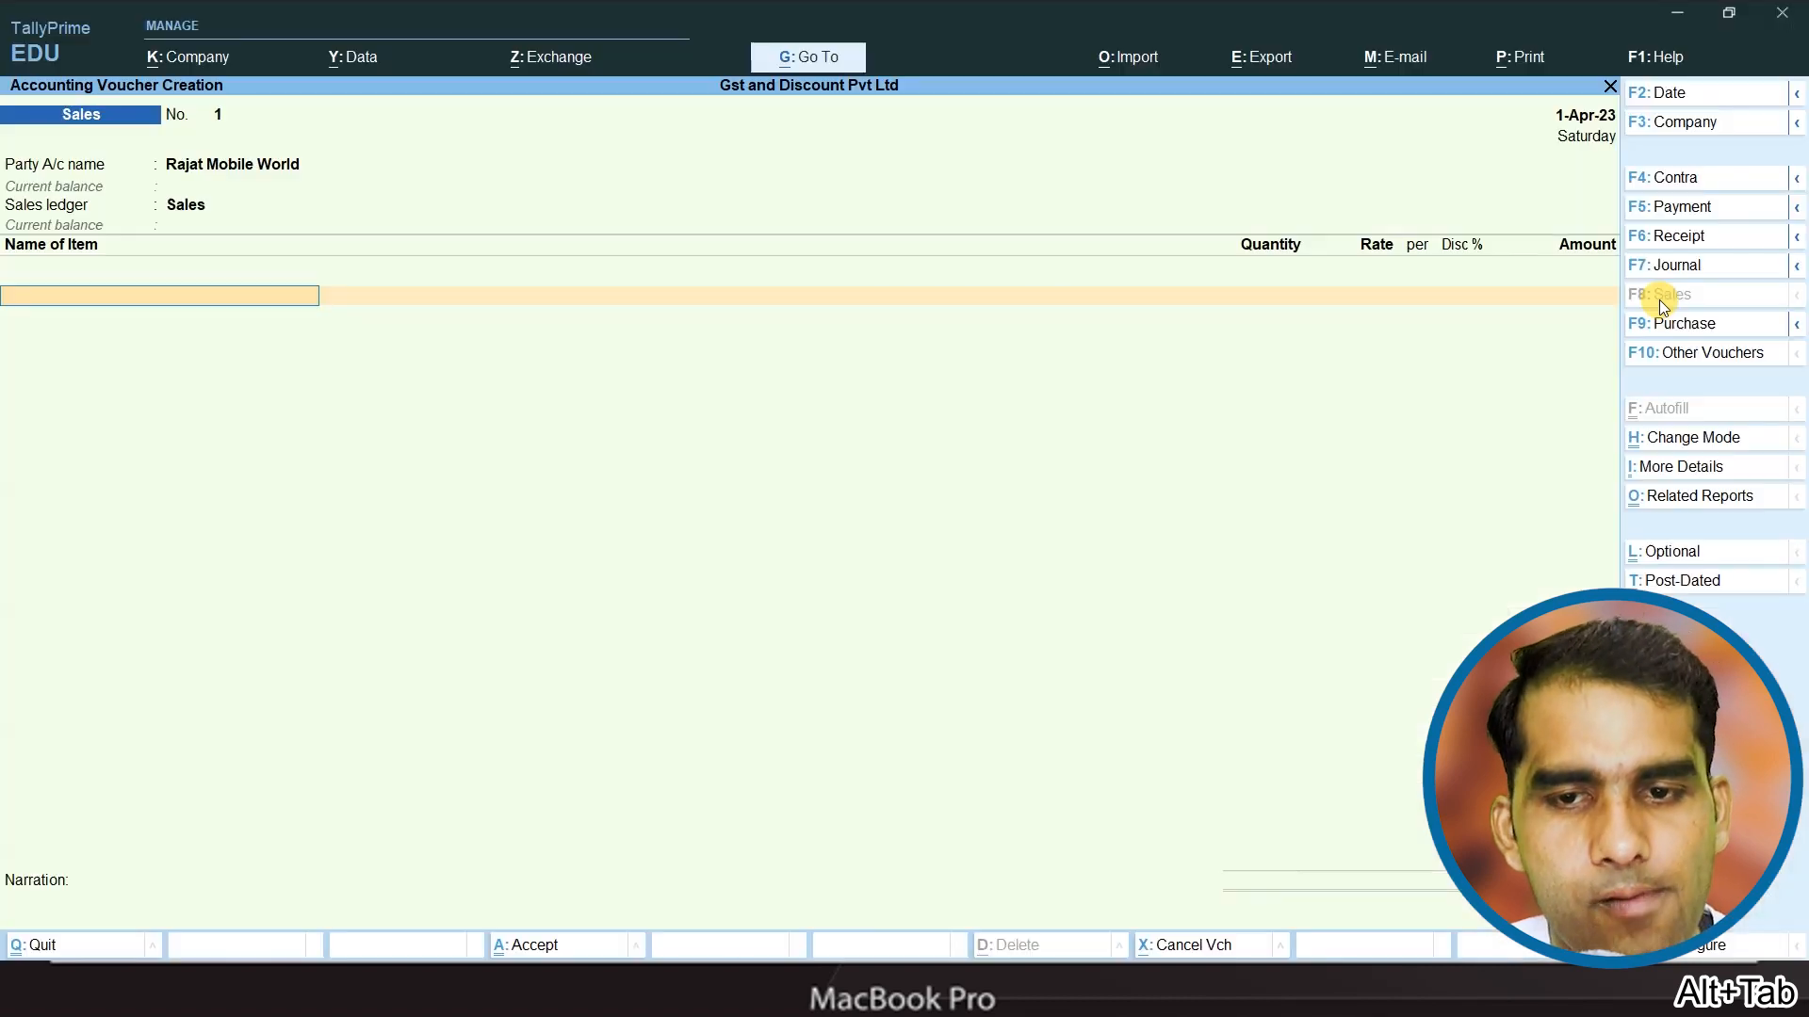
- Add Galaxy F62 as the first item of the sales voucher with a quantity of 10 pcs
key(Down)
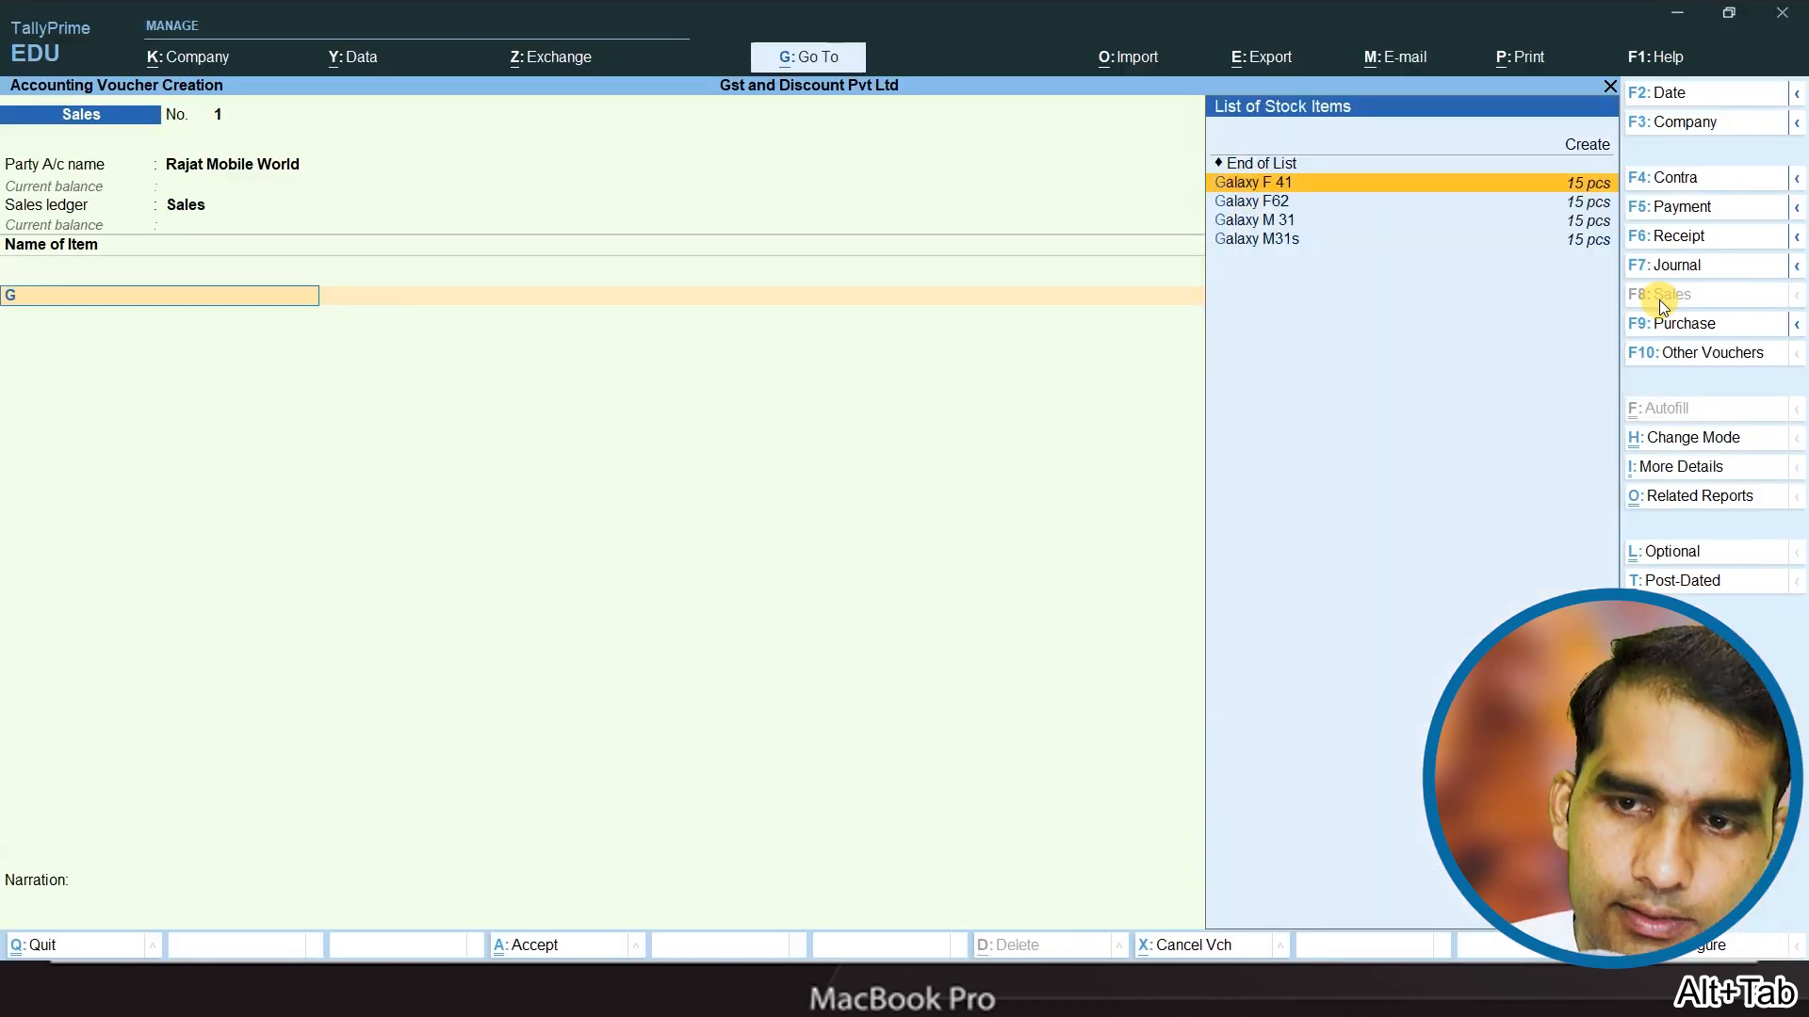
key(Down)
key(Return)
text(10)
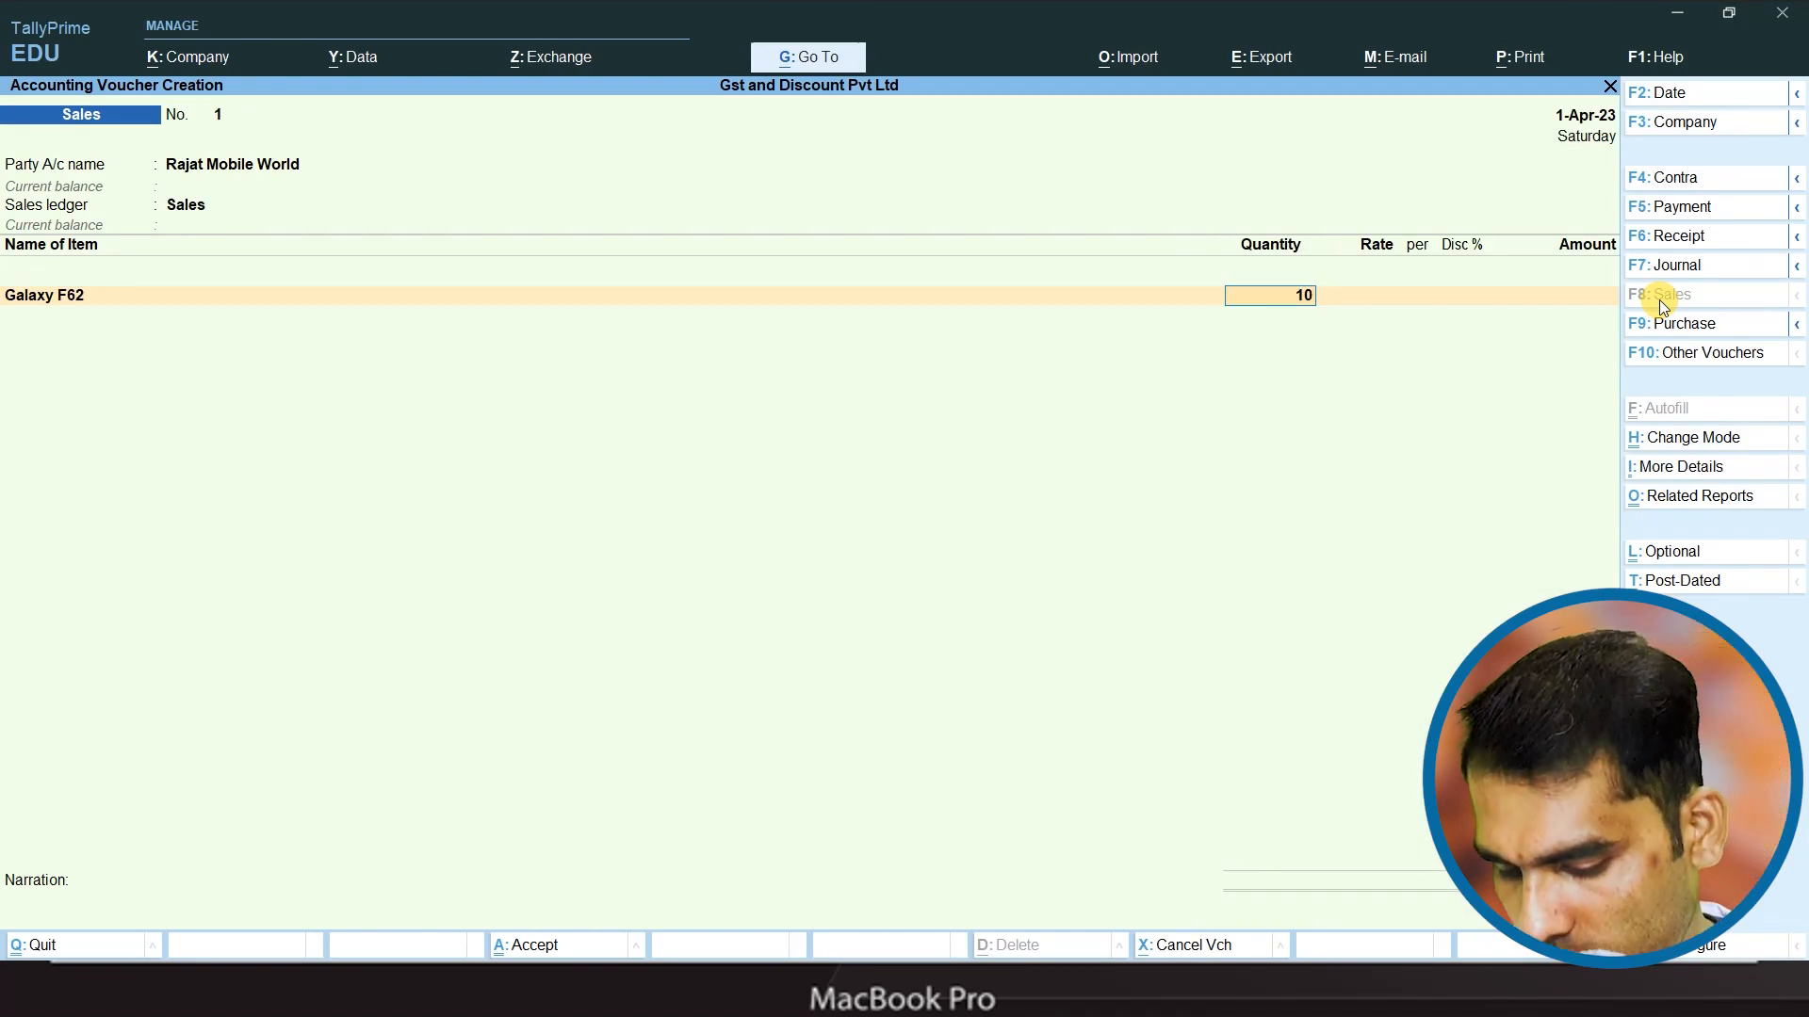
key(Return)
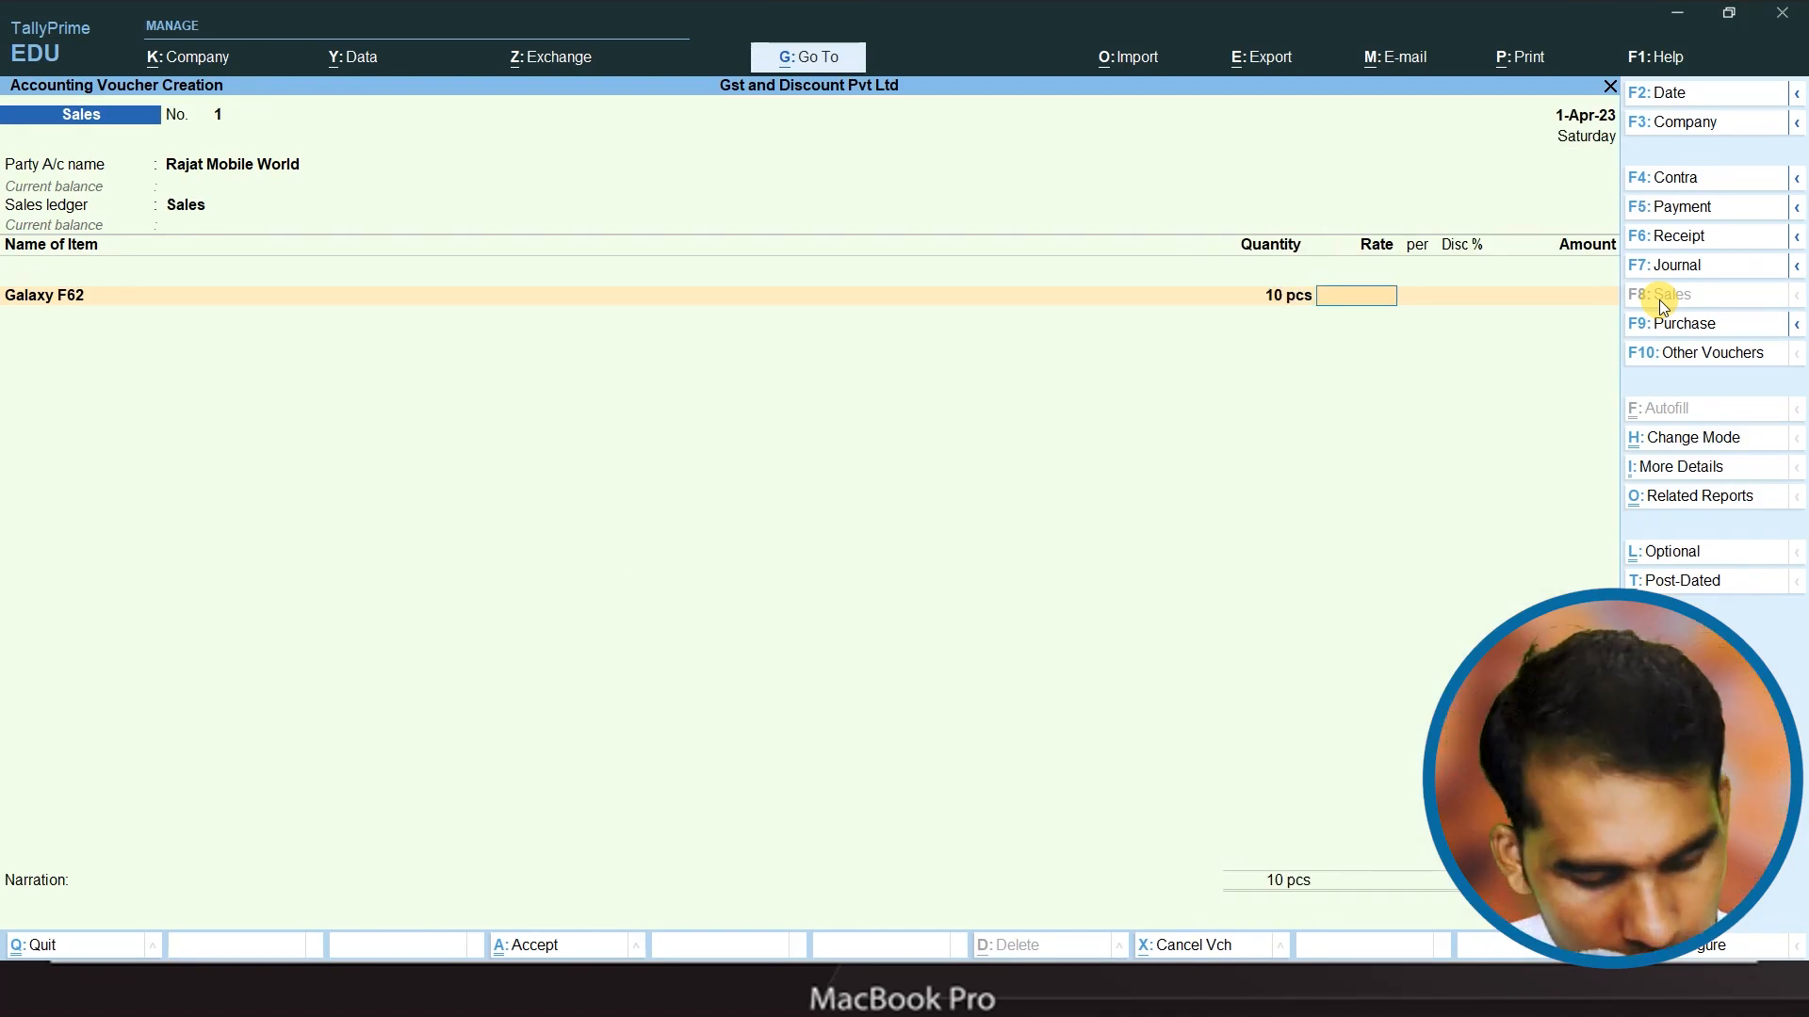
- Check the Galaxy F 62 sale rate in the PowerPoint item table and enter 21300 as its rate in TallyPrime
key(alt+Tab)
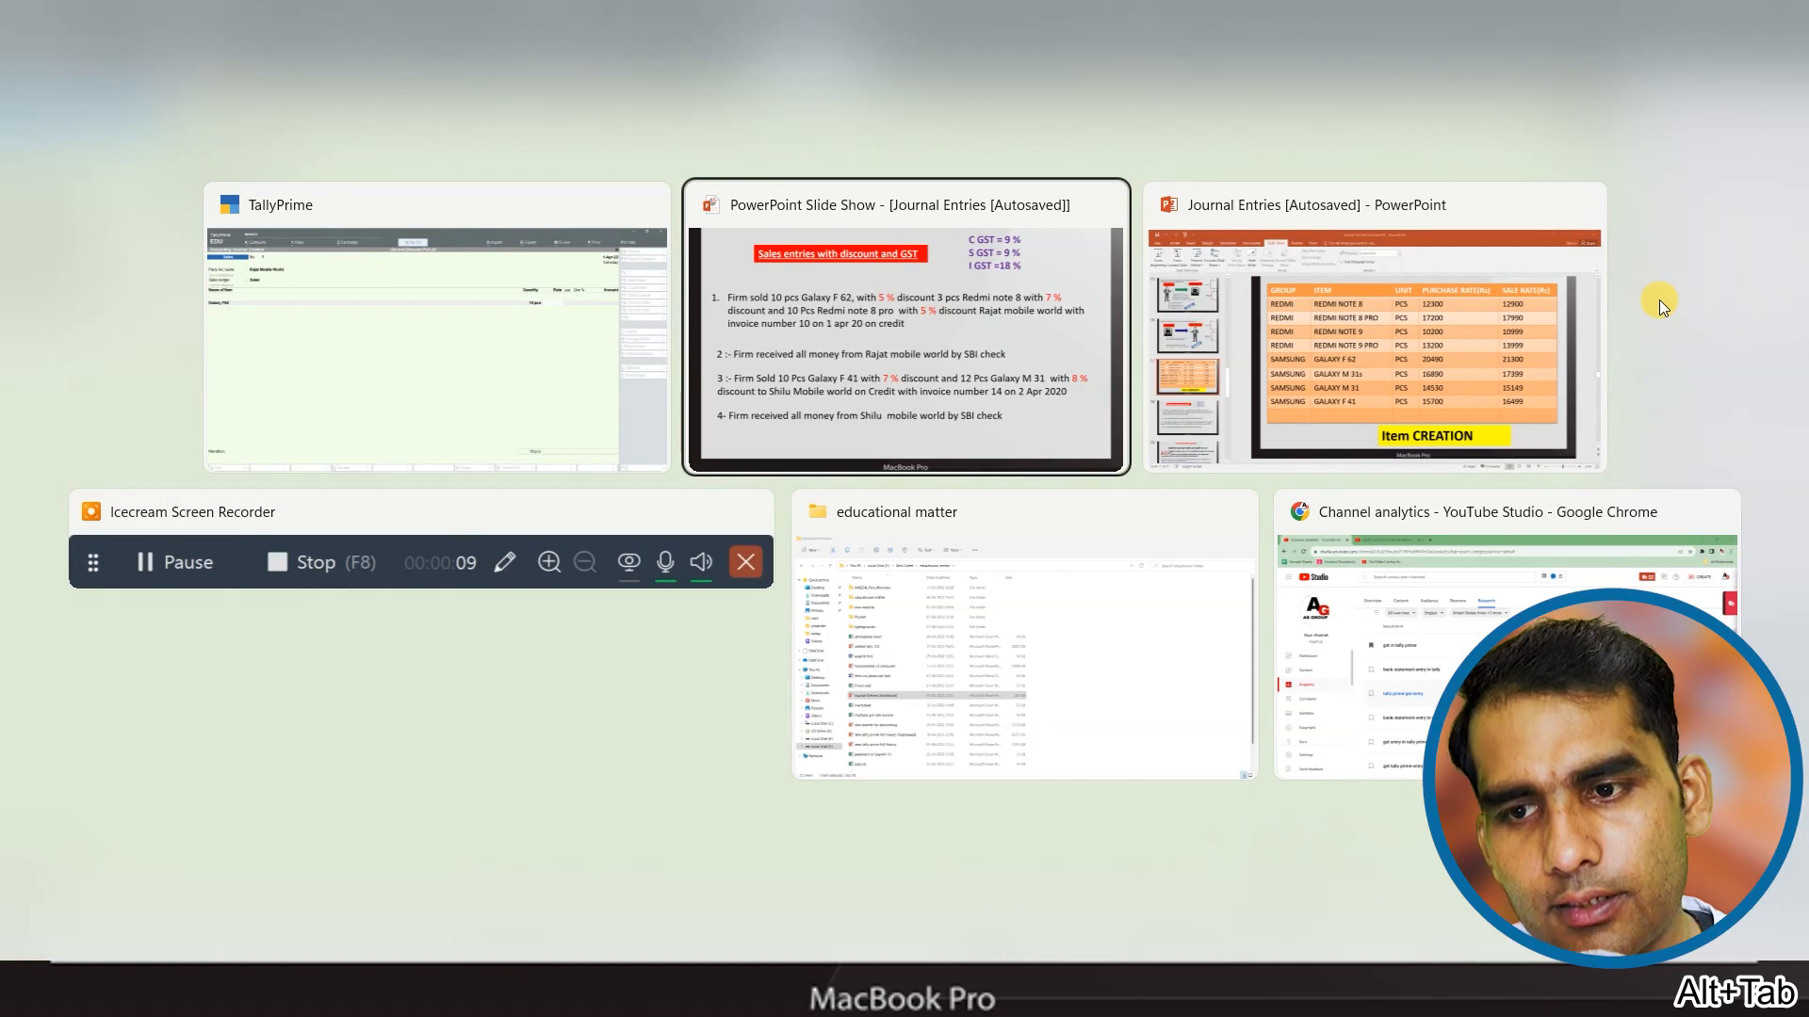
key(Left)
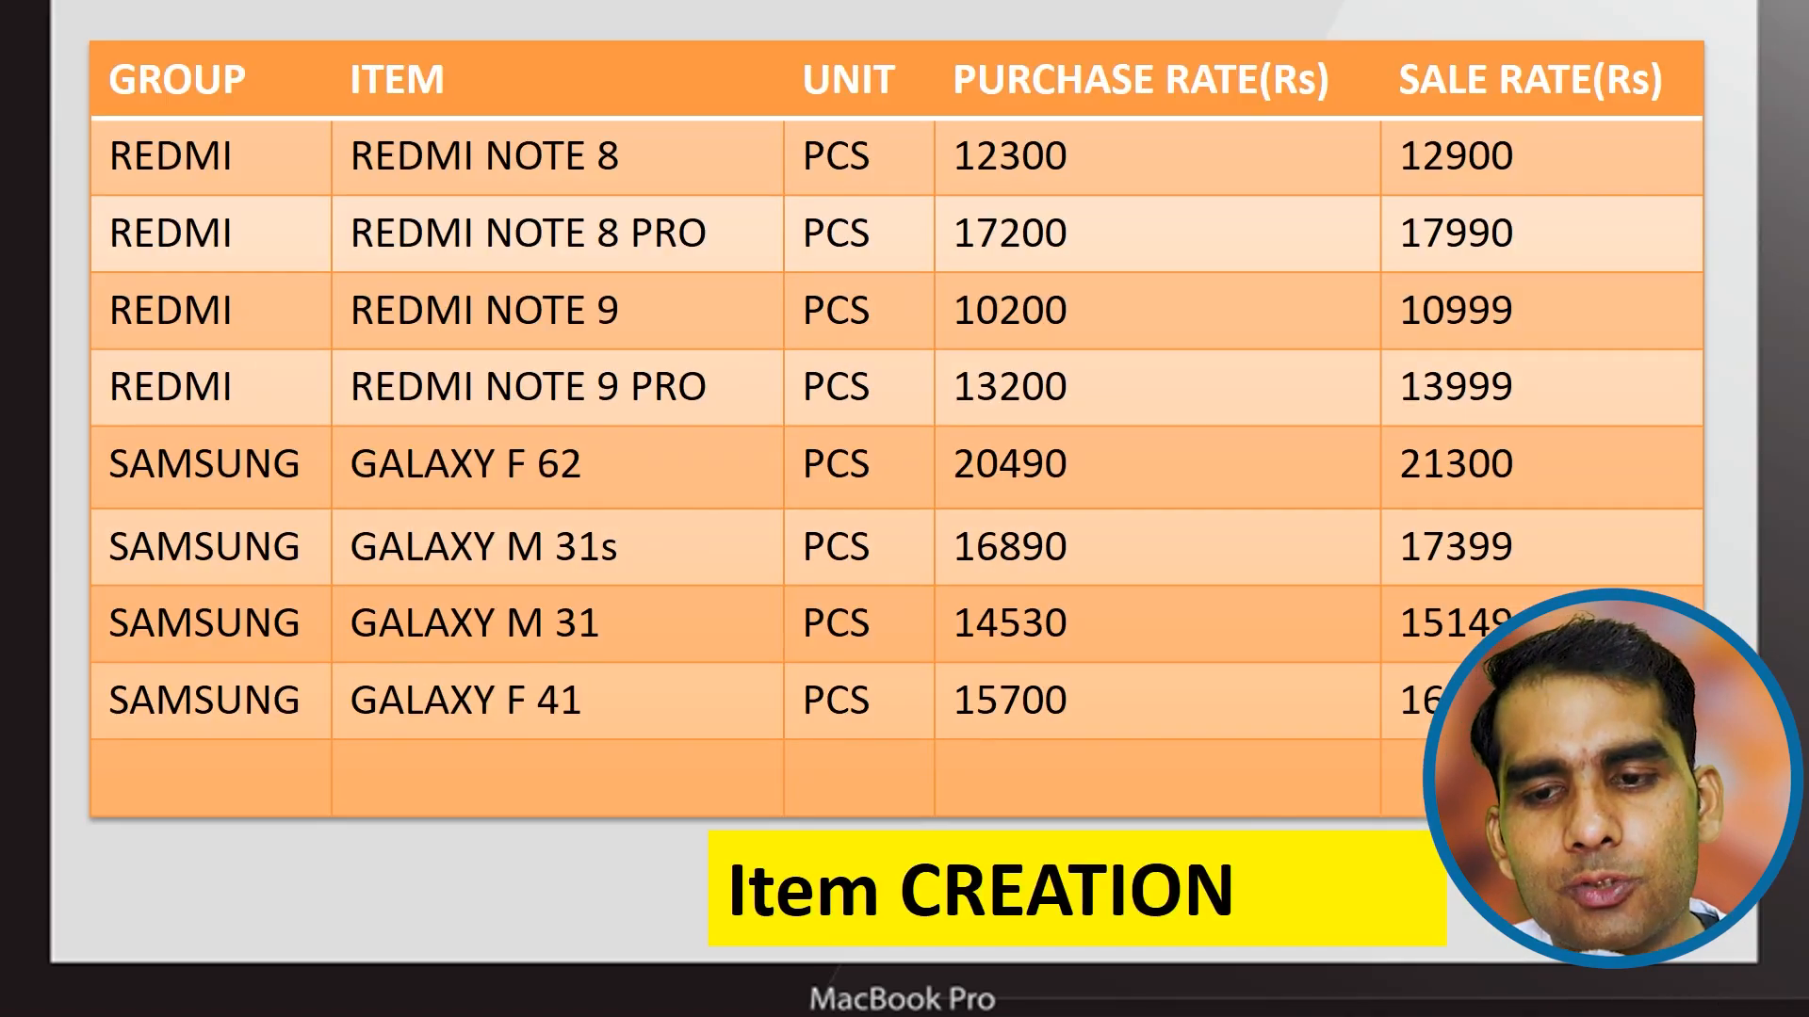
key(alt+Tab)
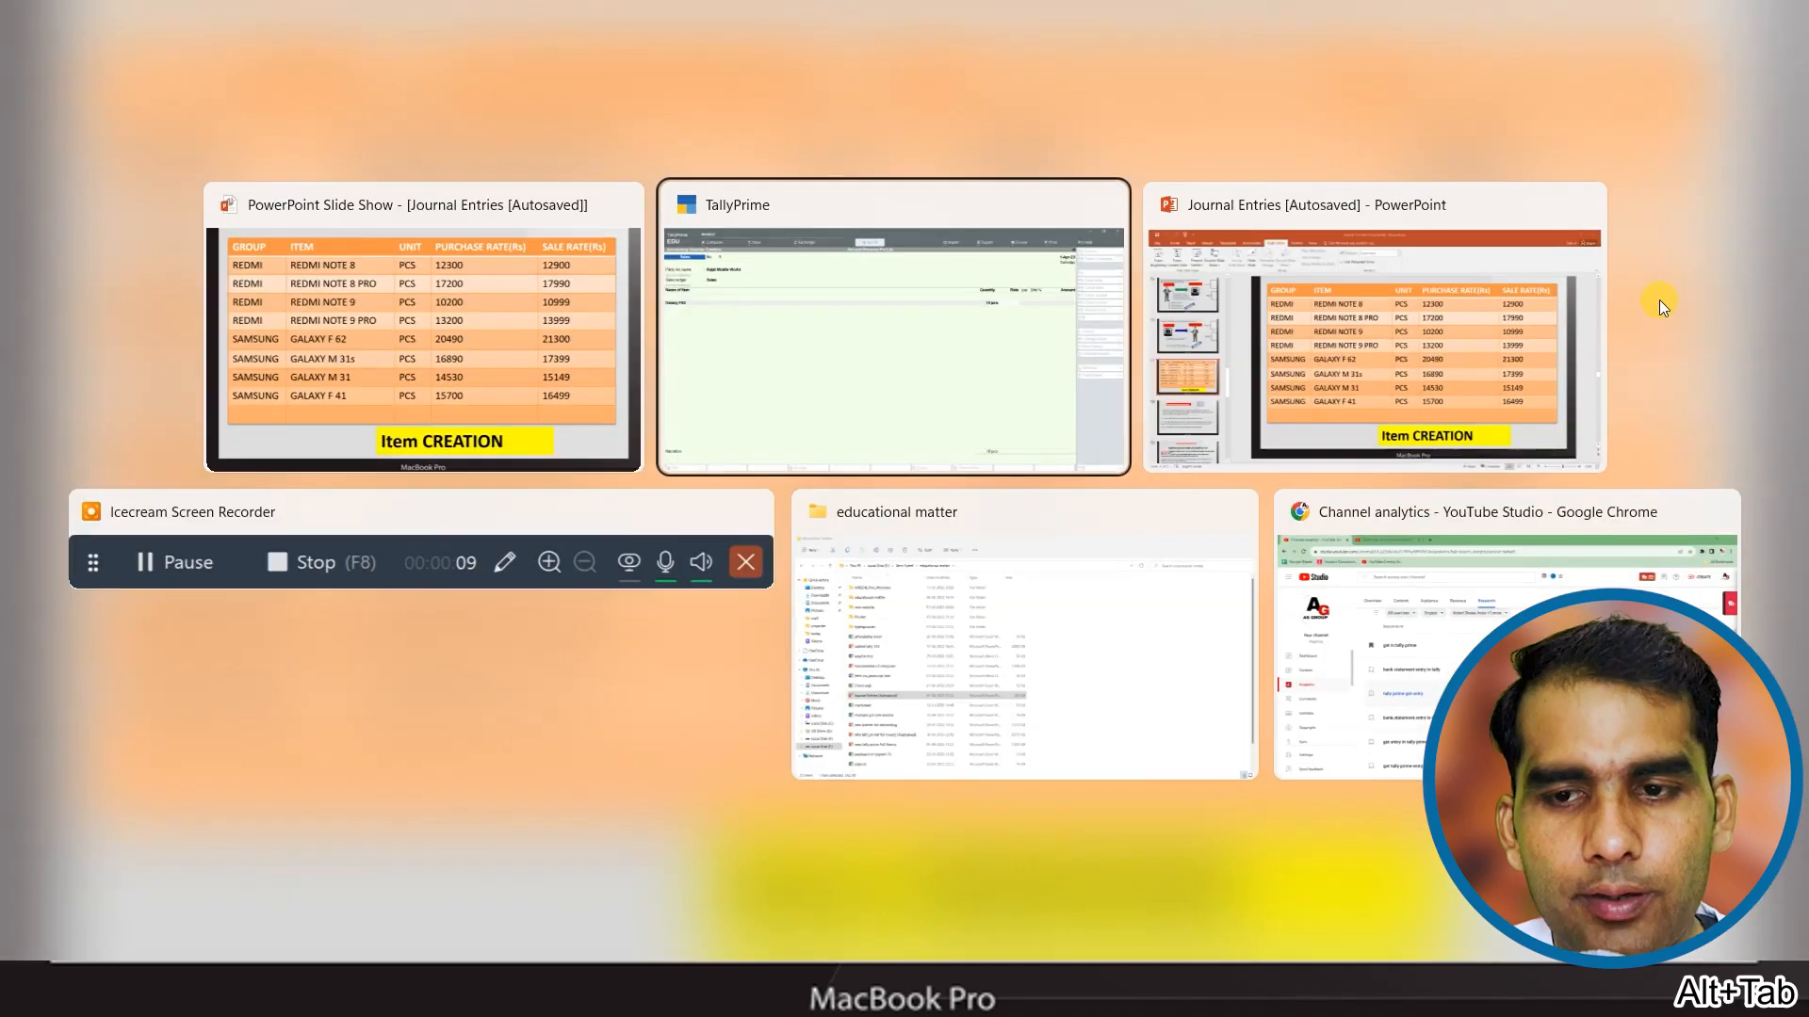
text(21300)
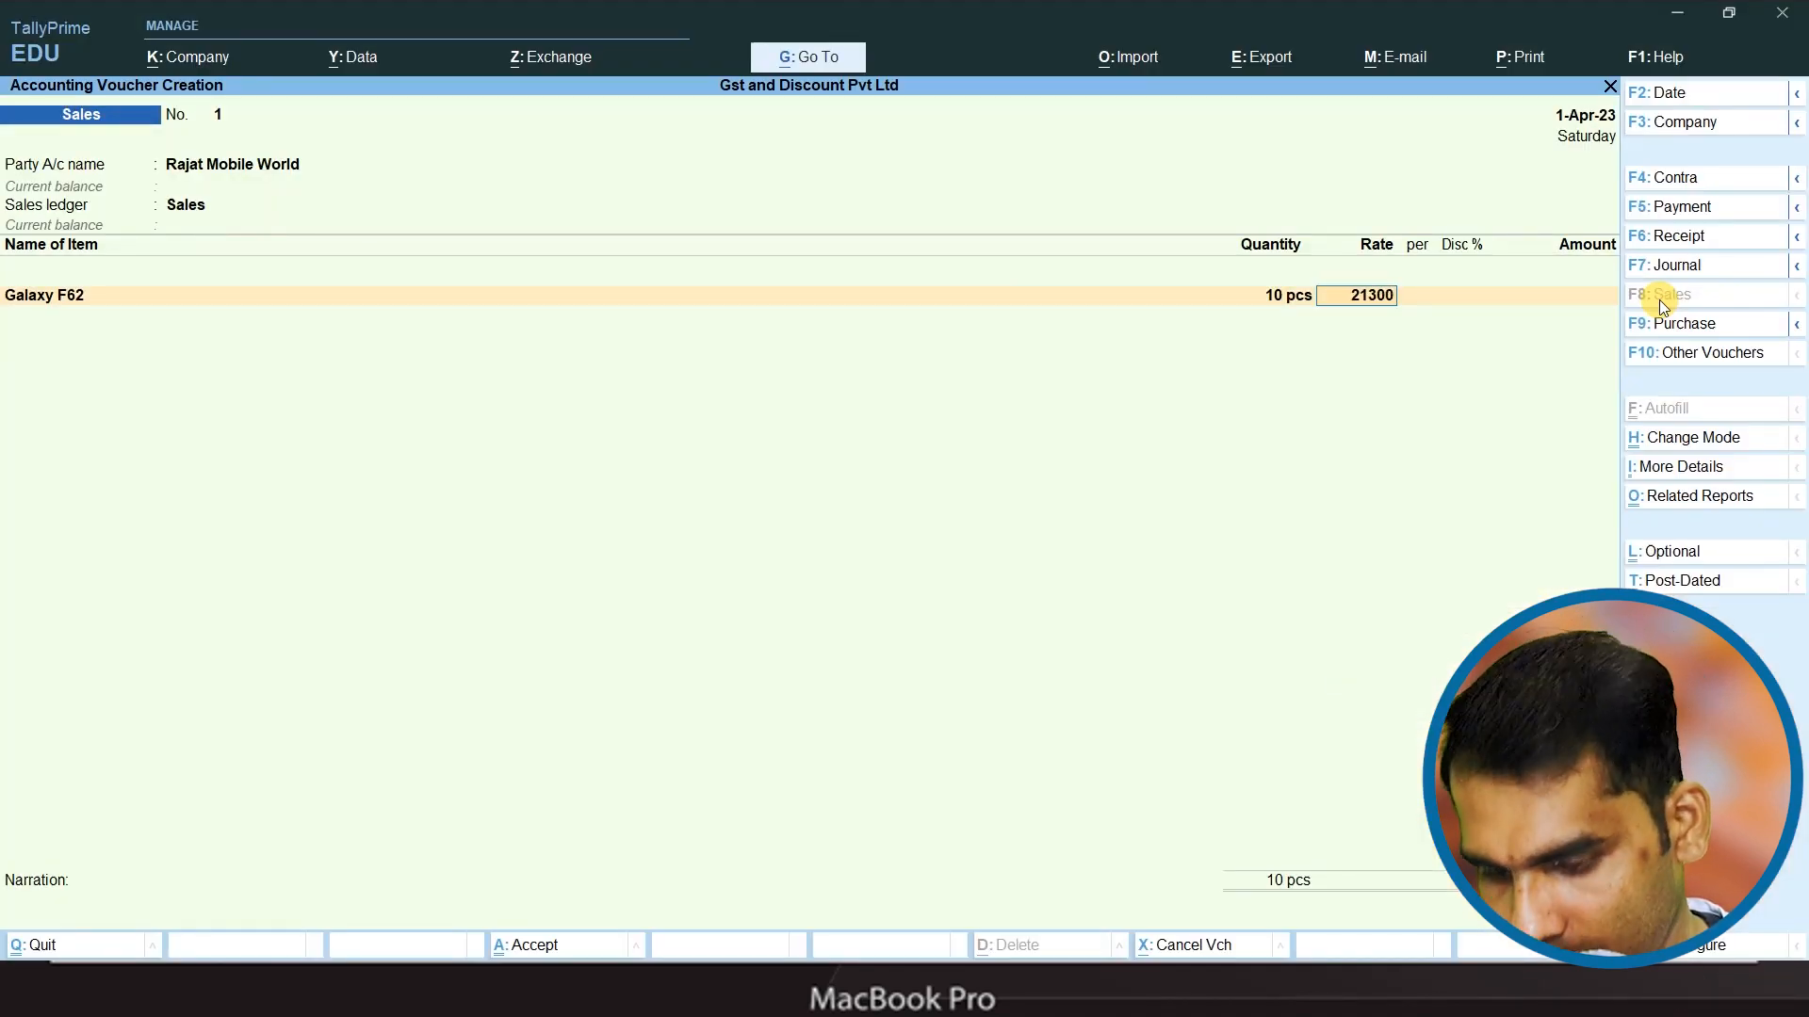
key(Return)
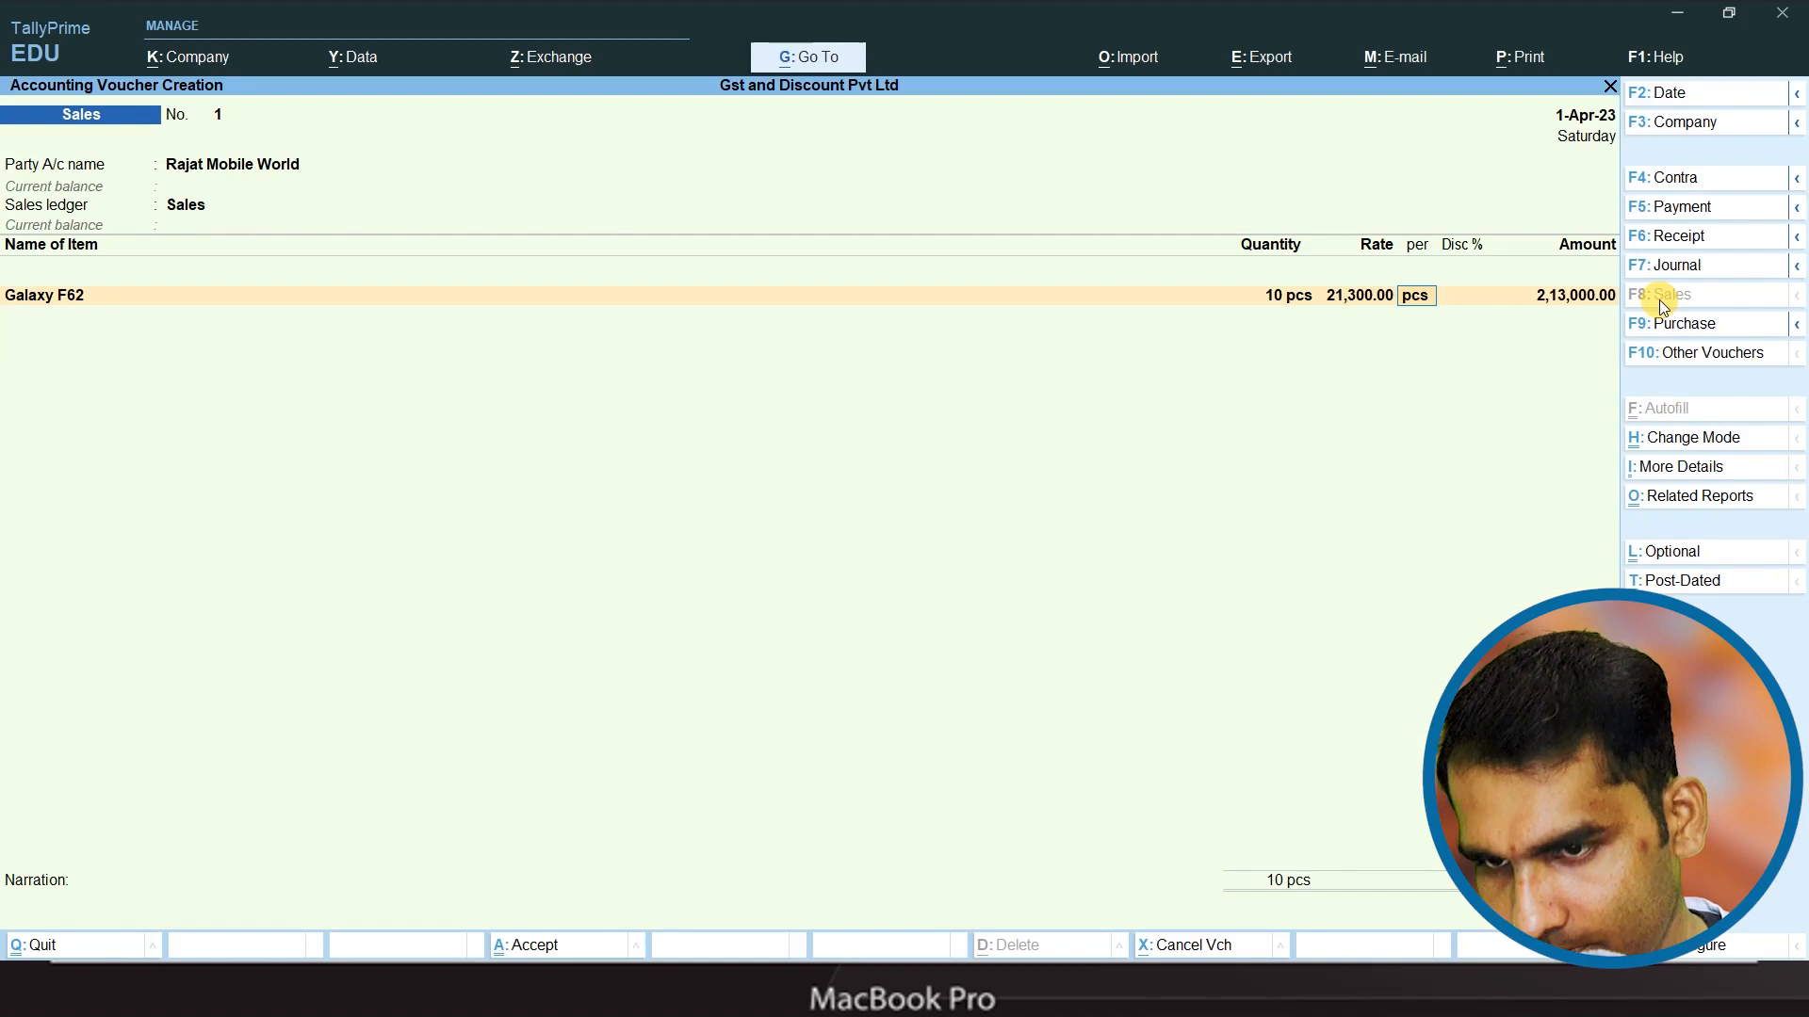
- Switch to the PowerPoint slide show and find the Galaxy F 62 discount on the sales entries slide
key(Return)
key(alt+Tab)
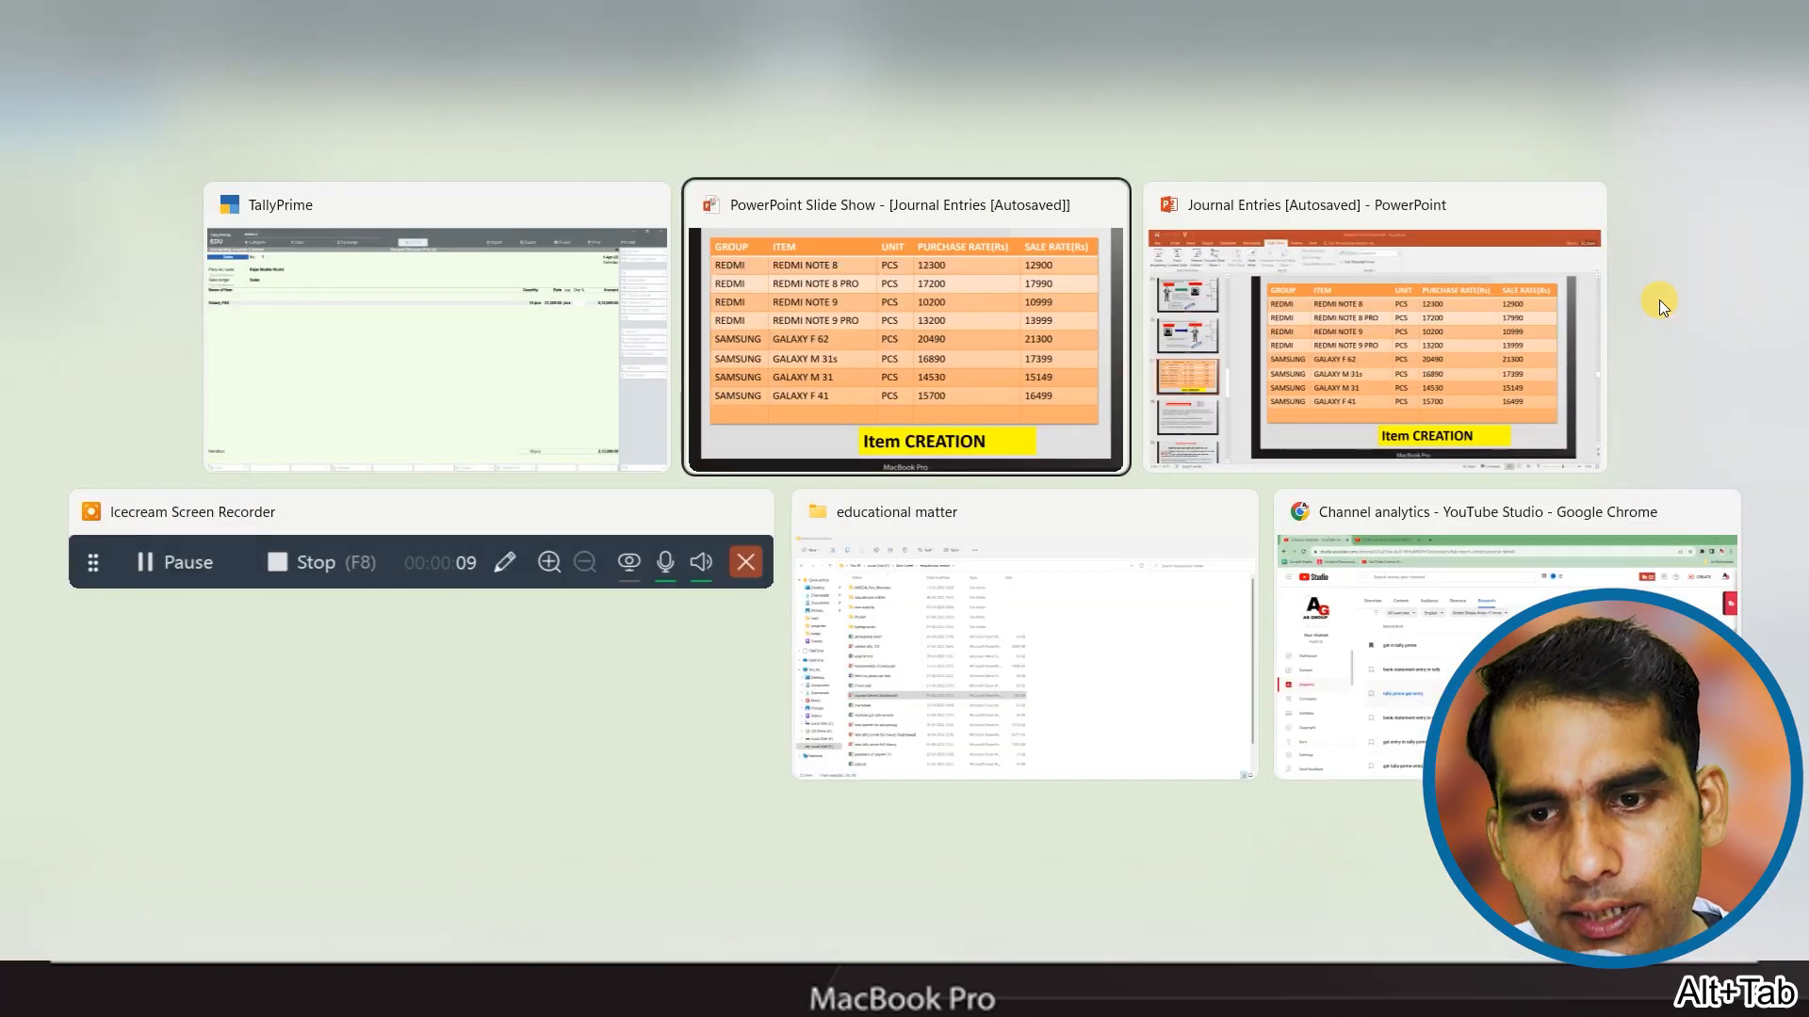
key(alt+Tab)
key(alt+Tab)
key(alt+Tab)
key(alt+Tab)
key(alt+Tab)
key(alt+Tab)
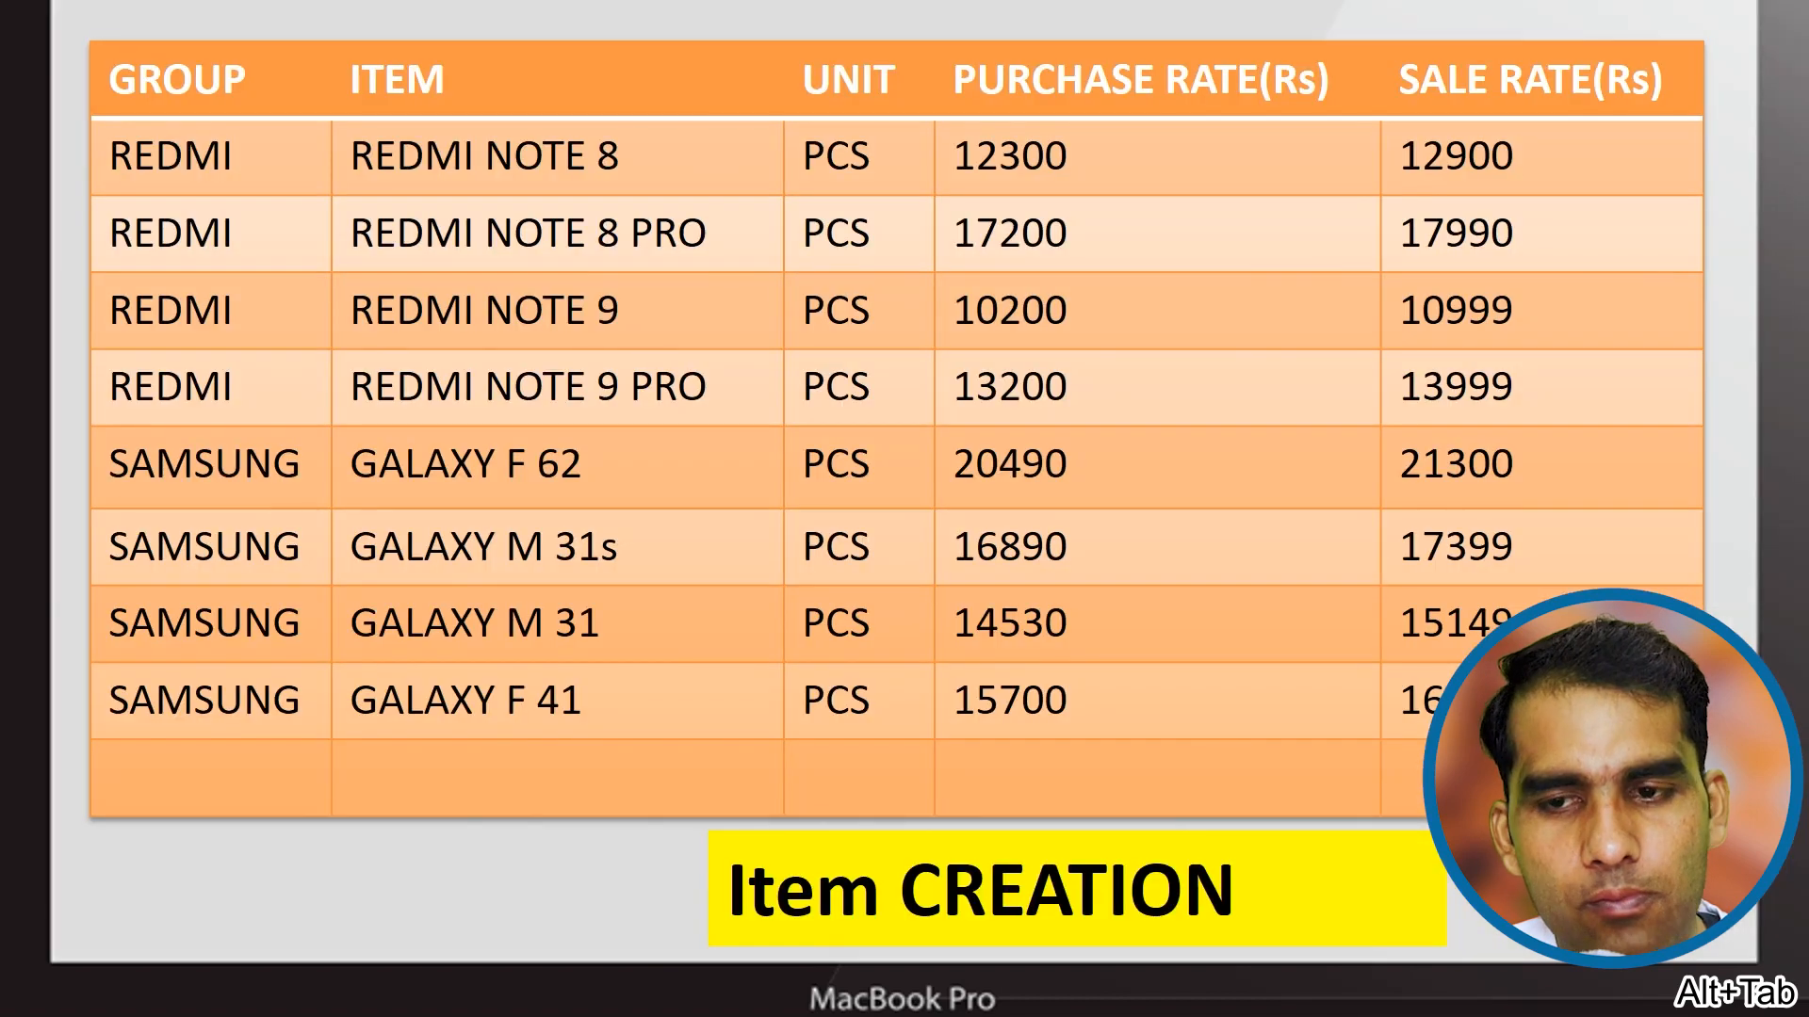
key(Left)
key(Right)
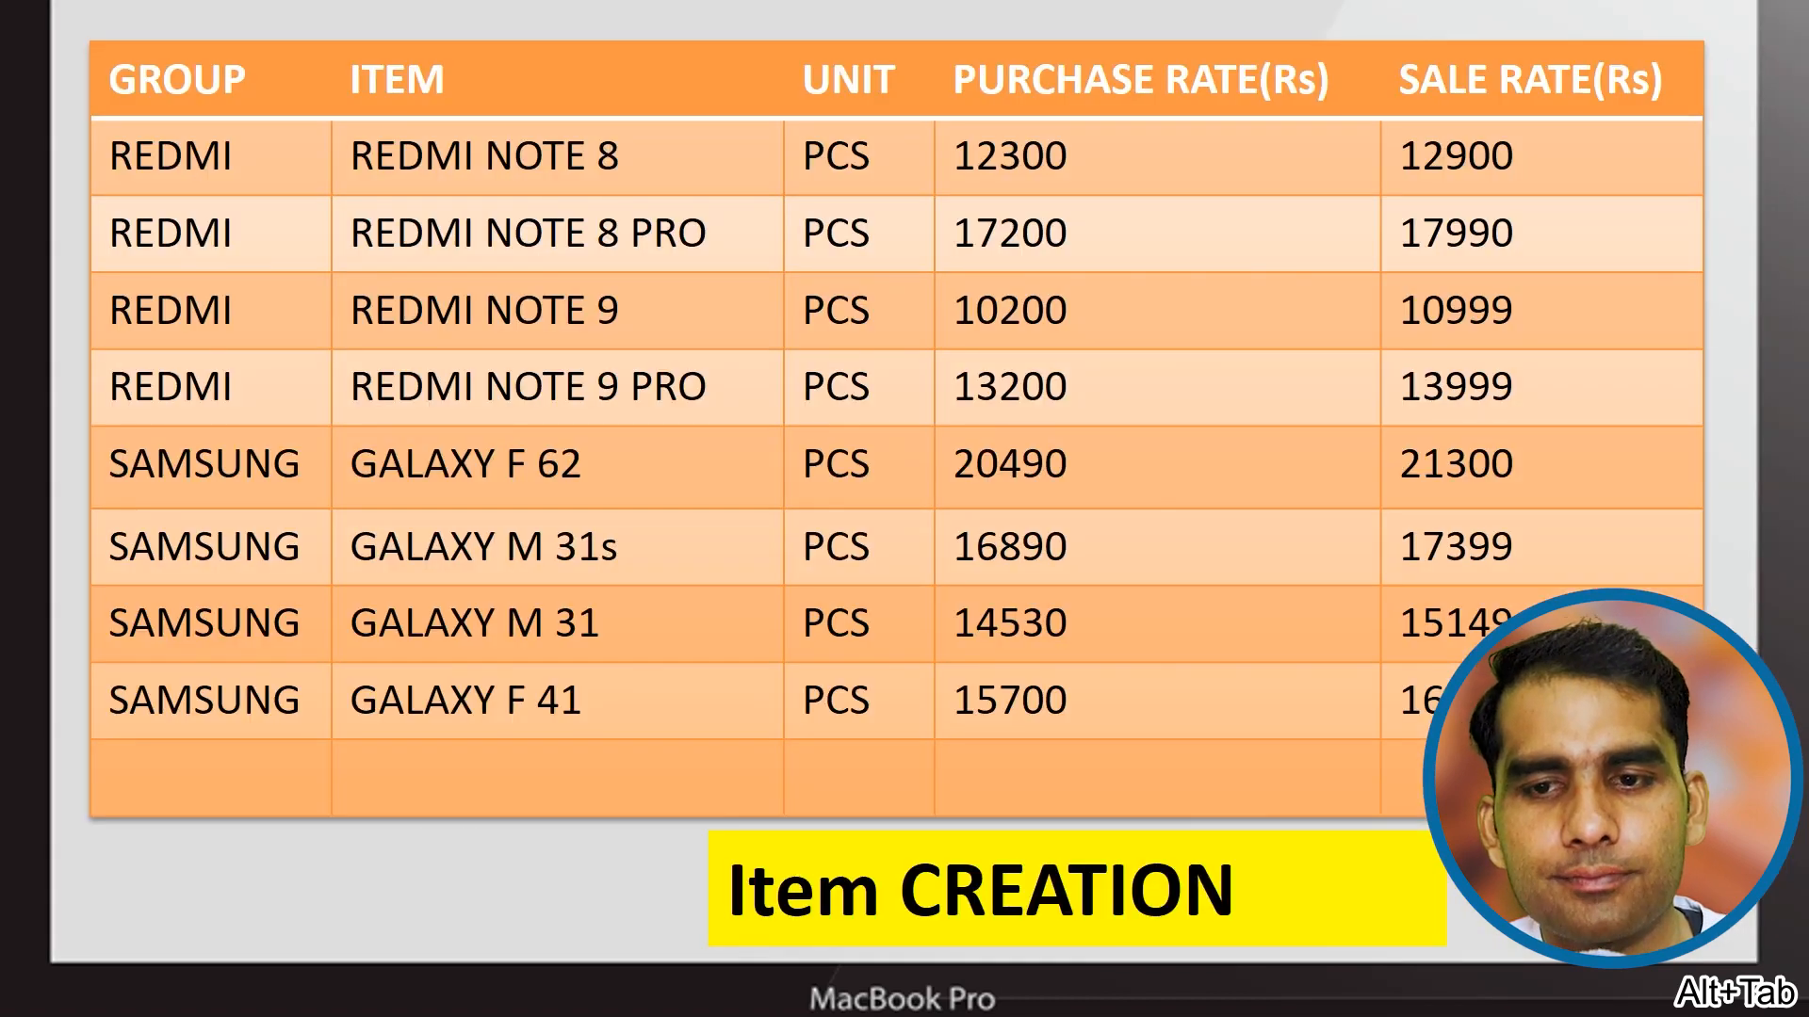
key(Right)
- Return to TallyPrime and set the Galaxy F62 discount to 5 %, completing that item line
key(alt+Tab)
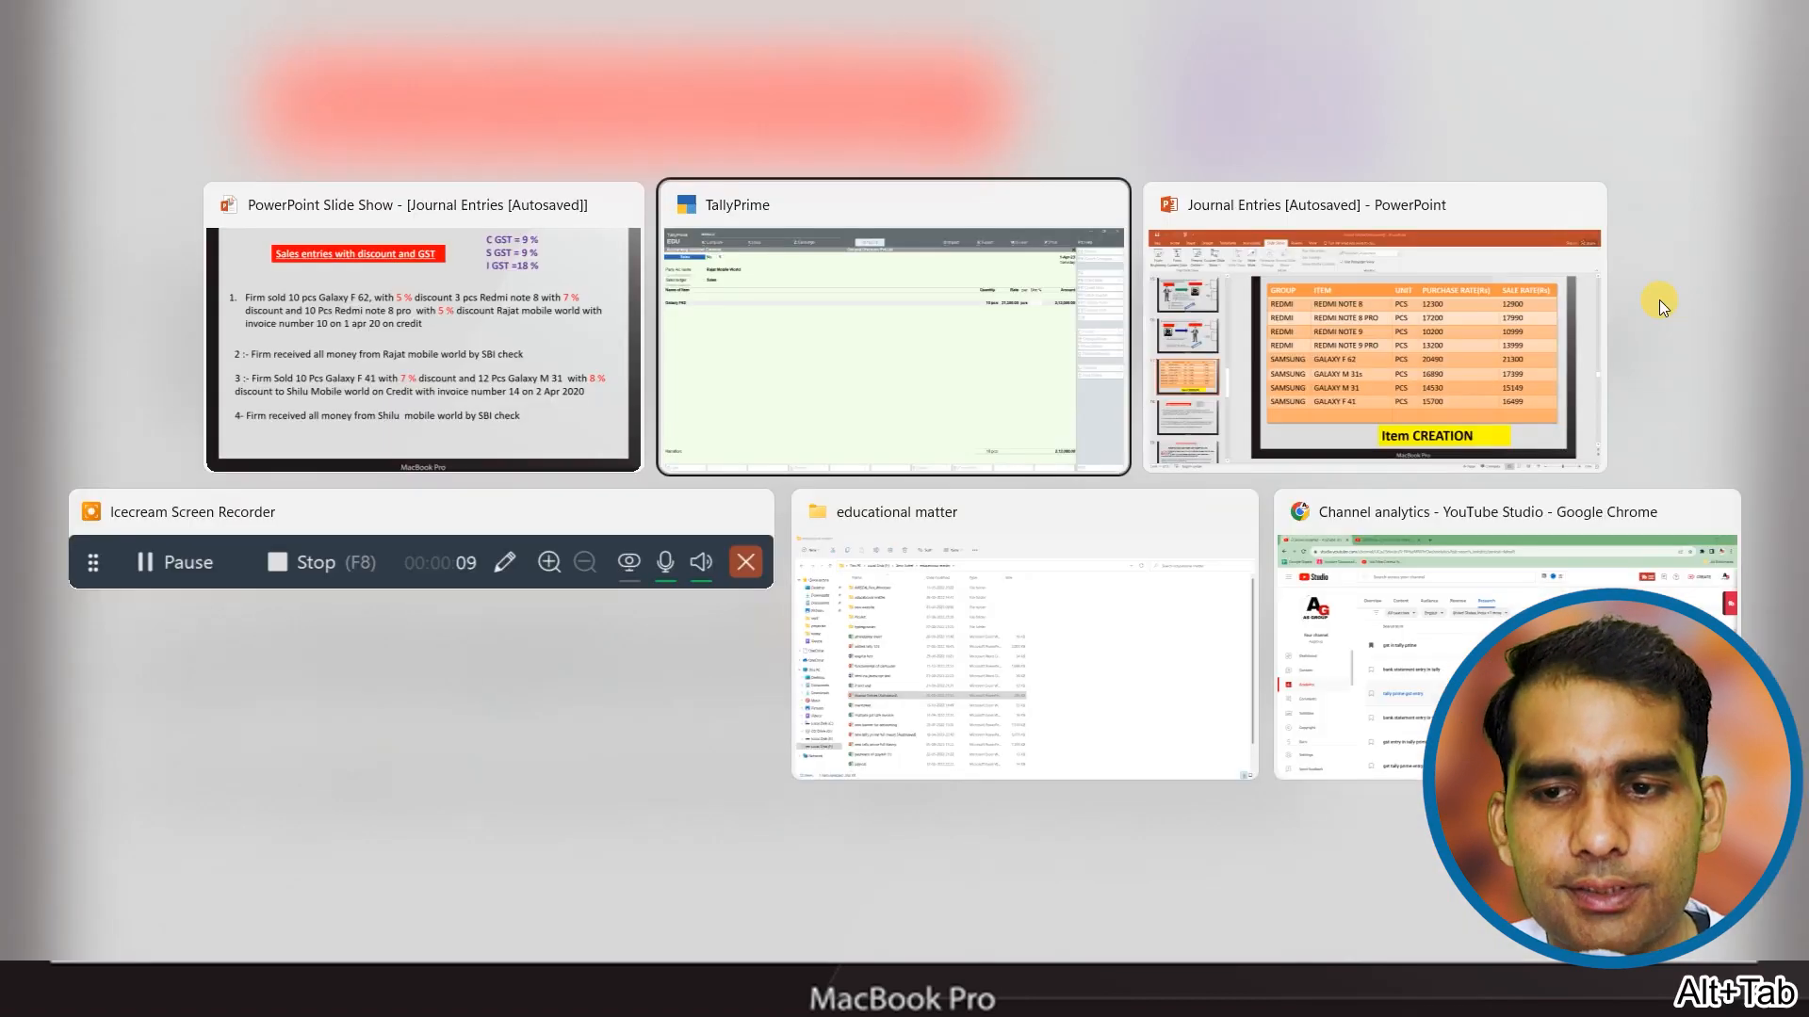
text(5)
key(Return)
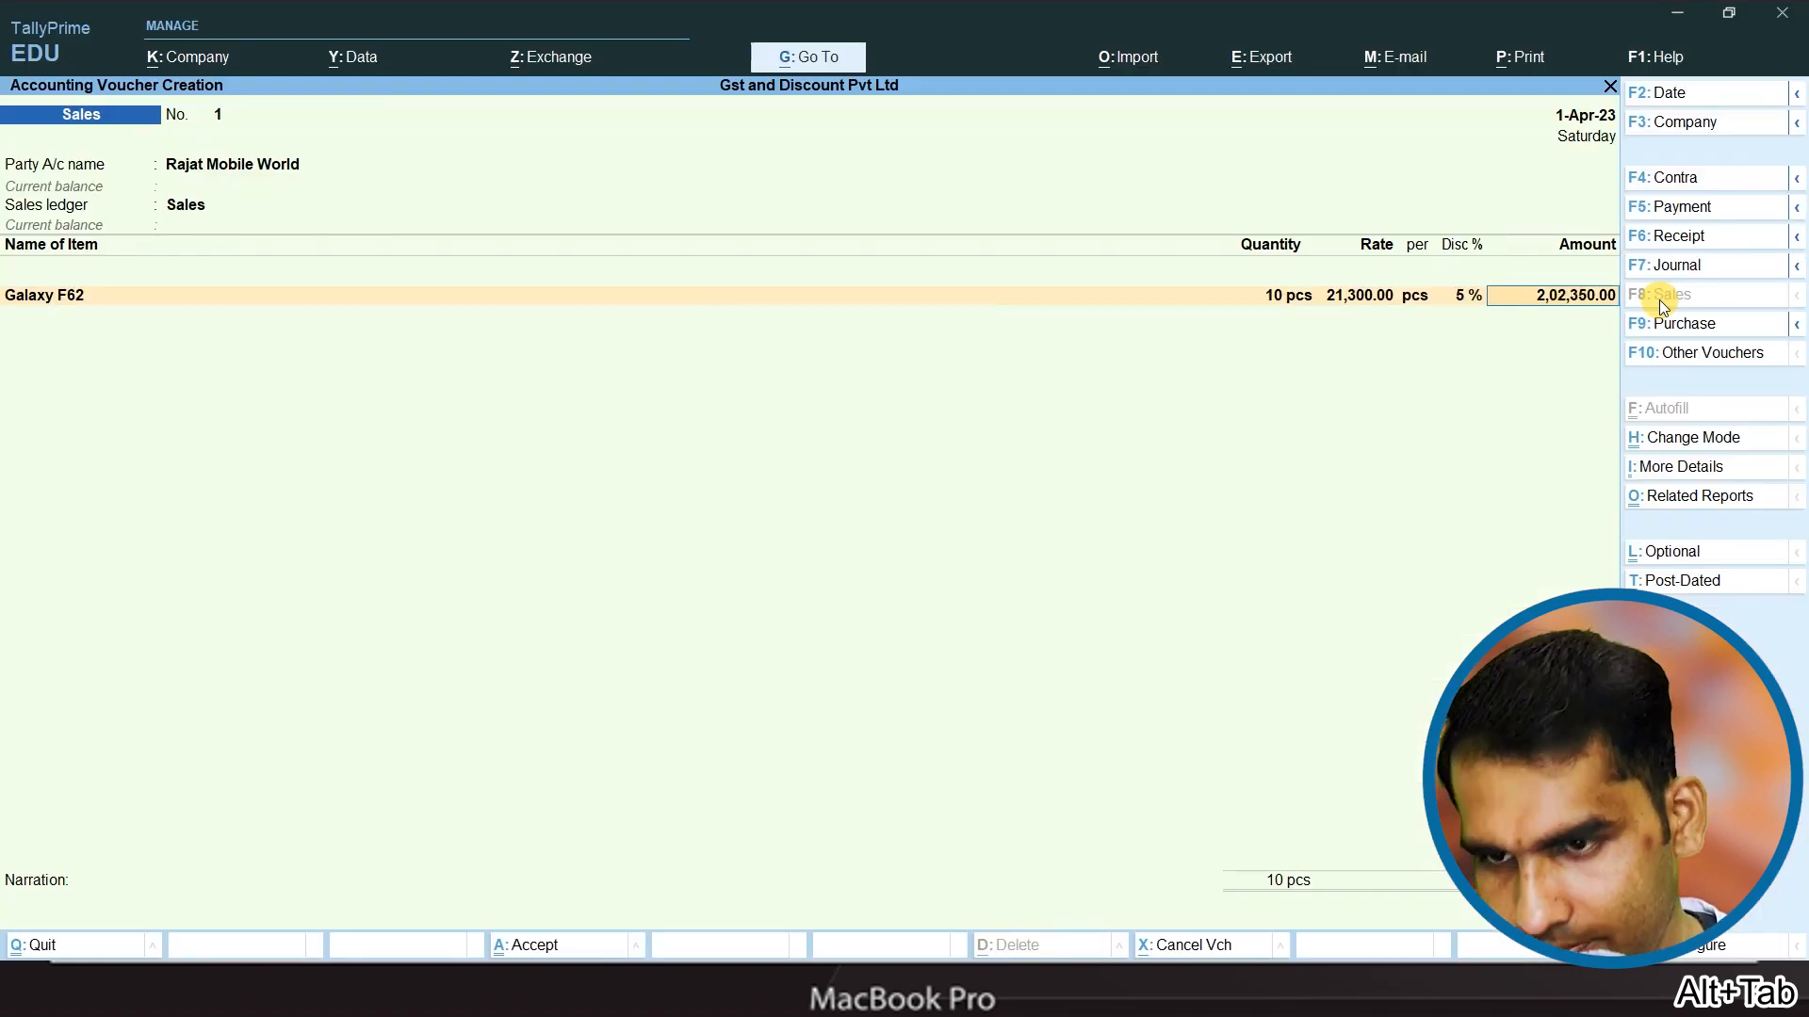
key(Return)
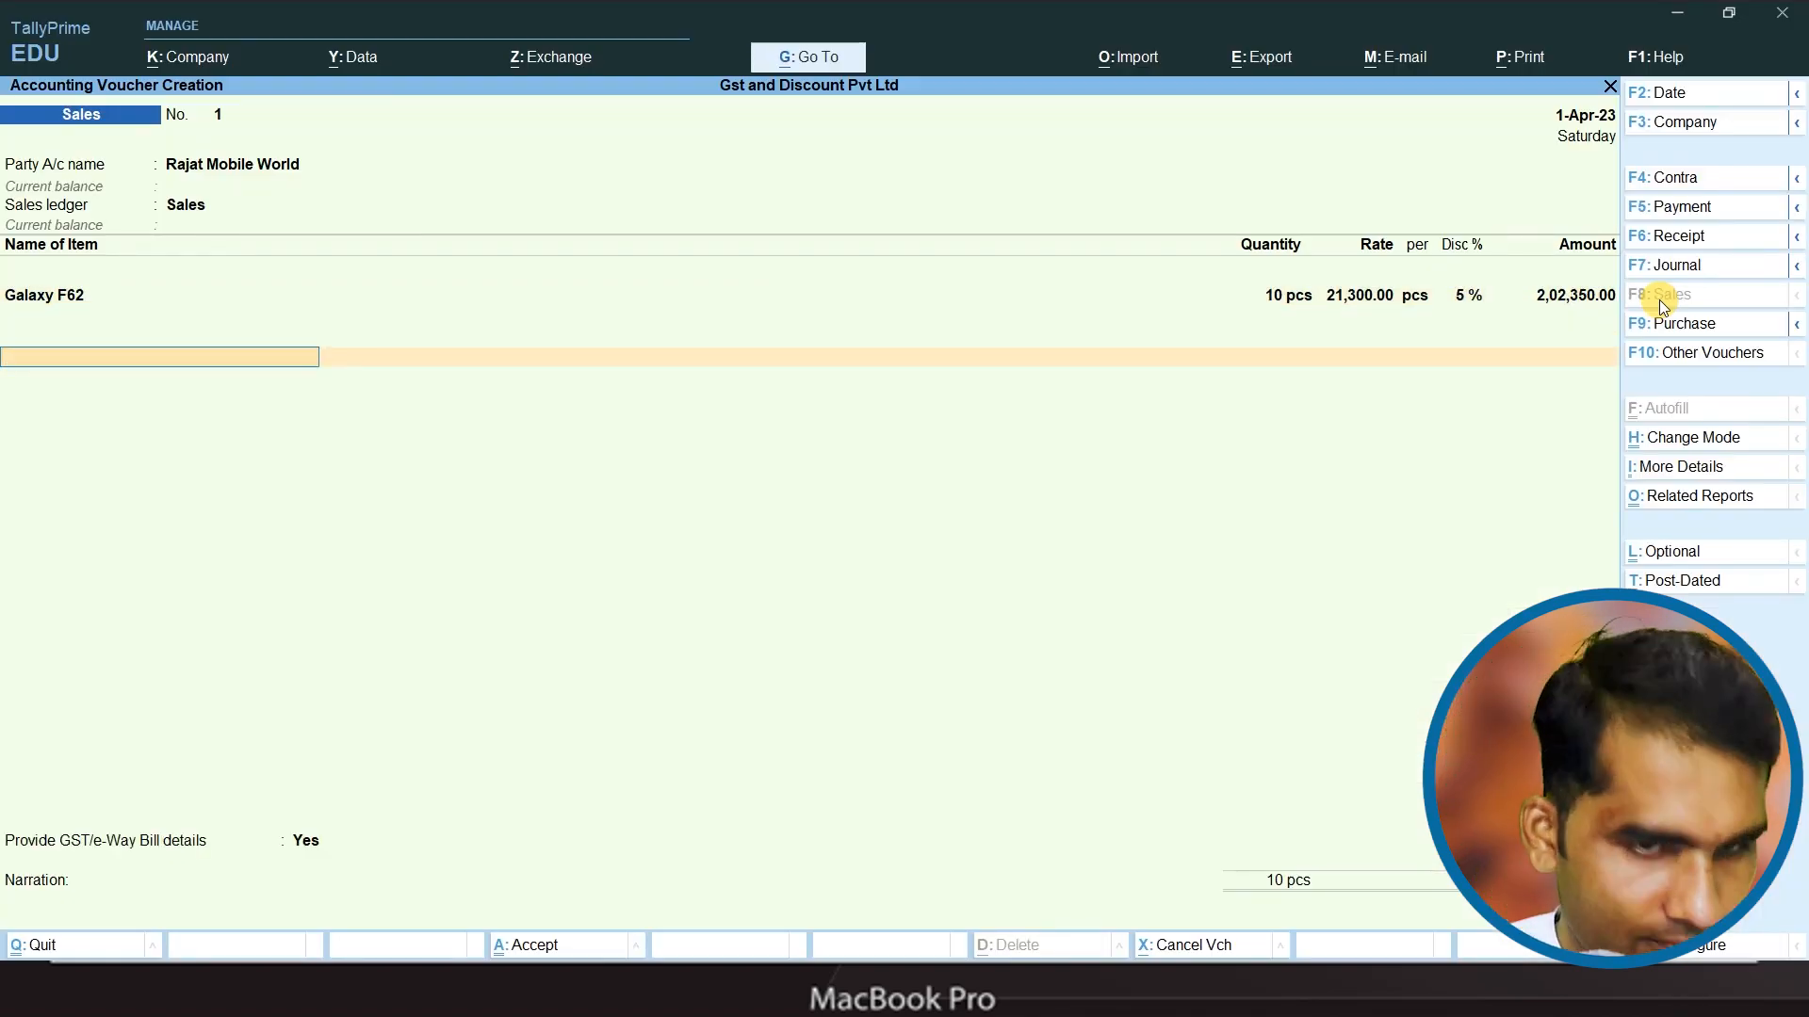
key(BackSpace)
key(Return)
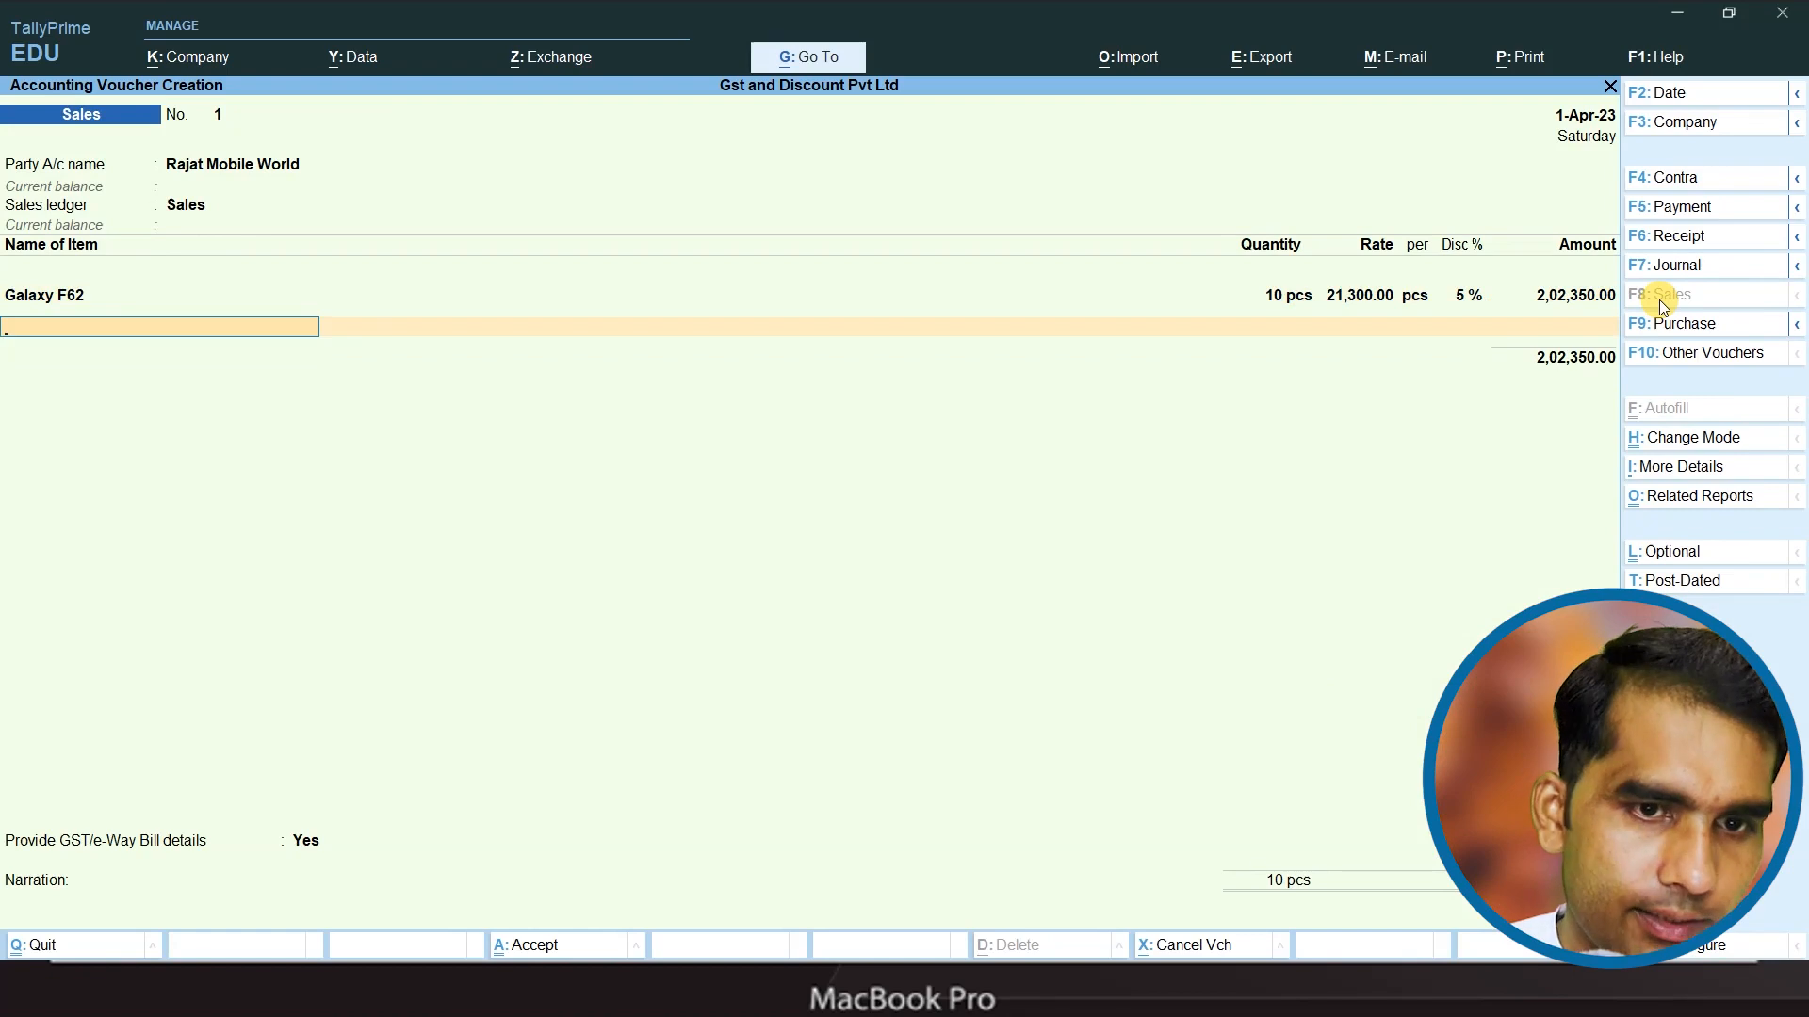
- Check the next sold item on the PowerPoint slide and add Redmi Note 8 to the TallyPrime voucher with a quantity of 3 pcs
key(alt+Tab)
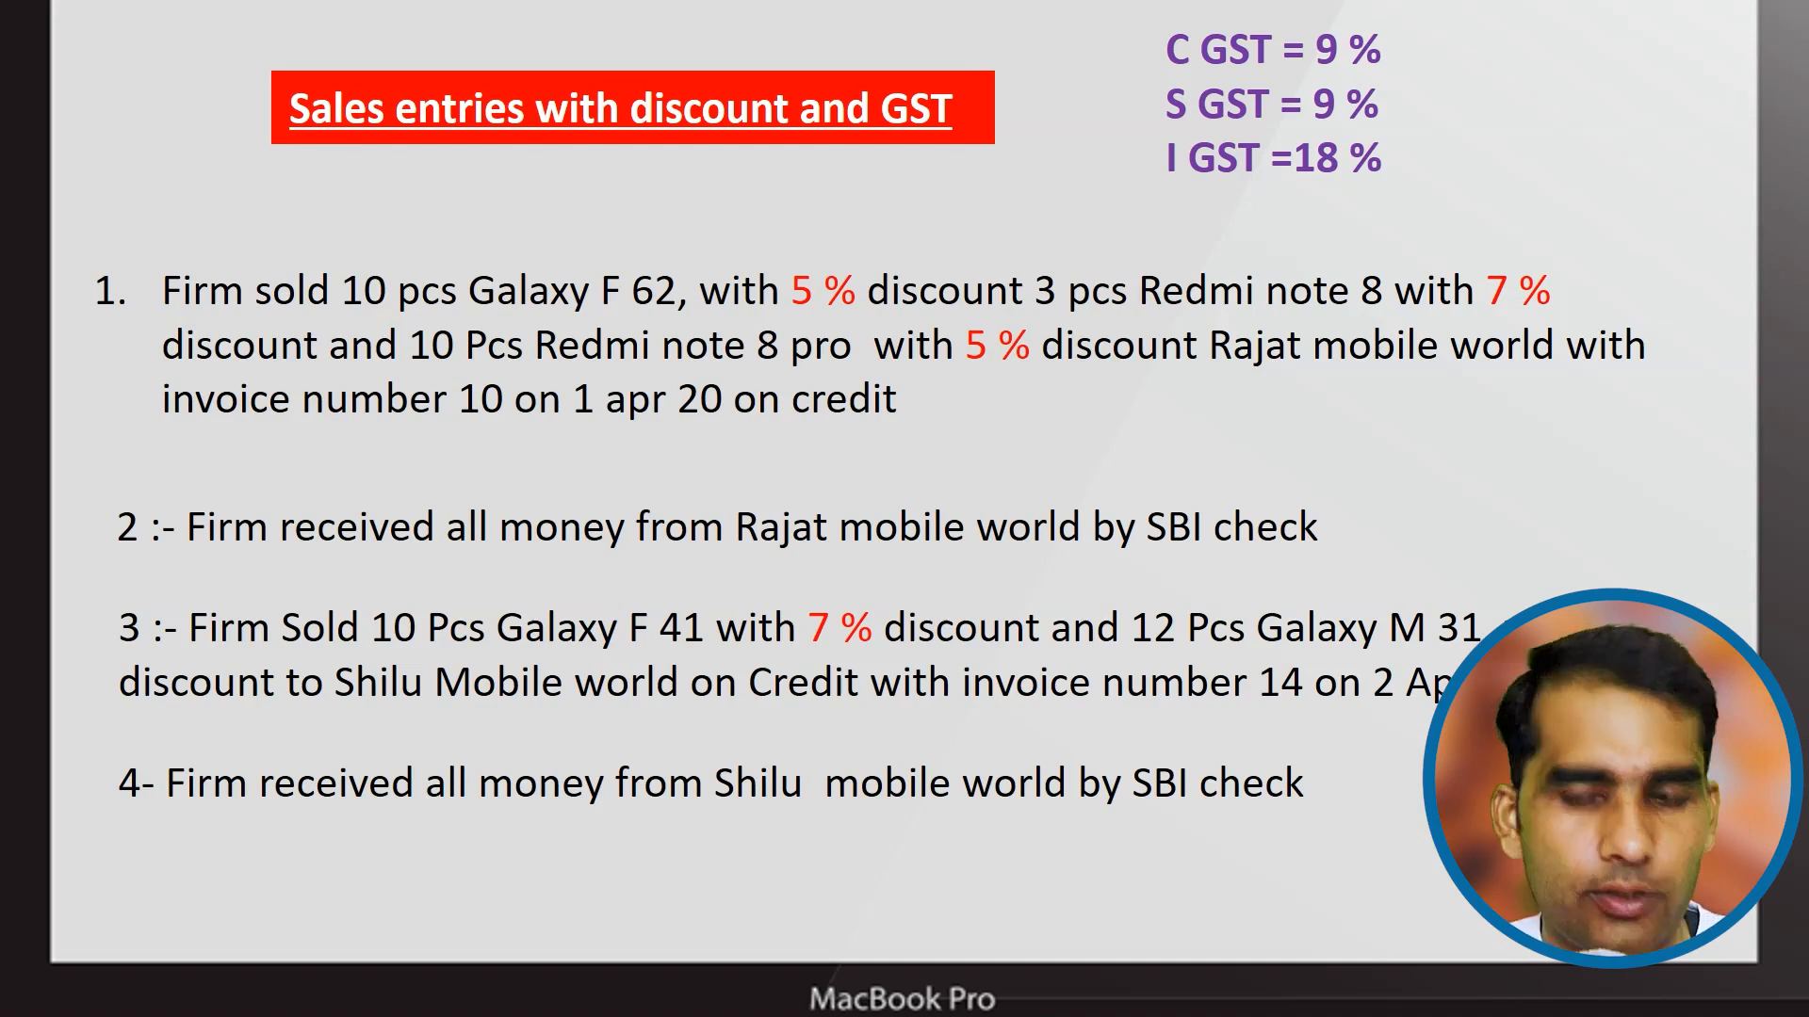
key(alt+Tab)
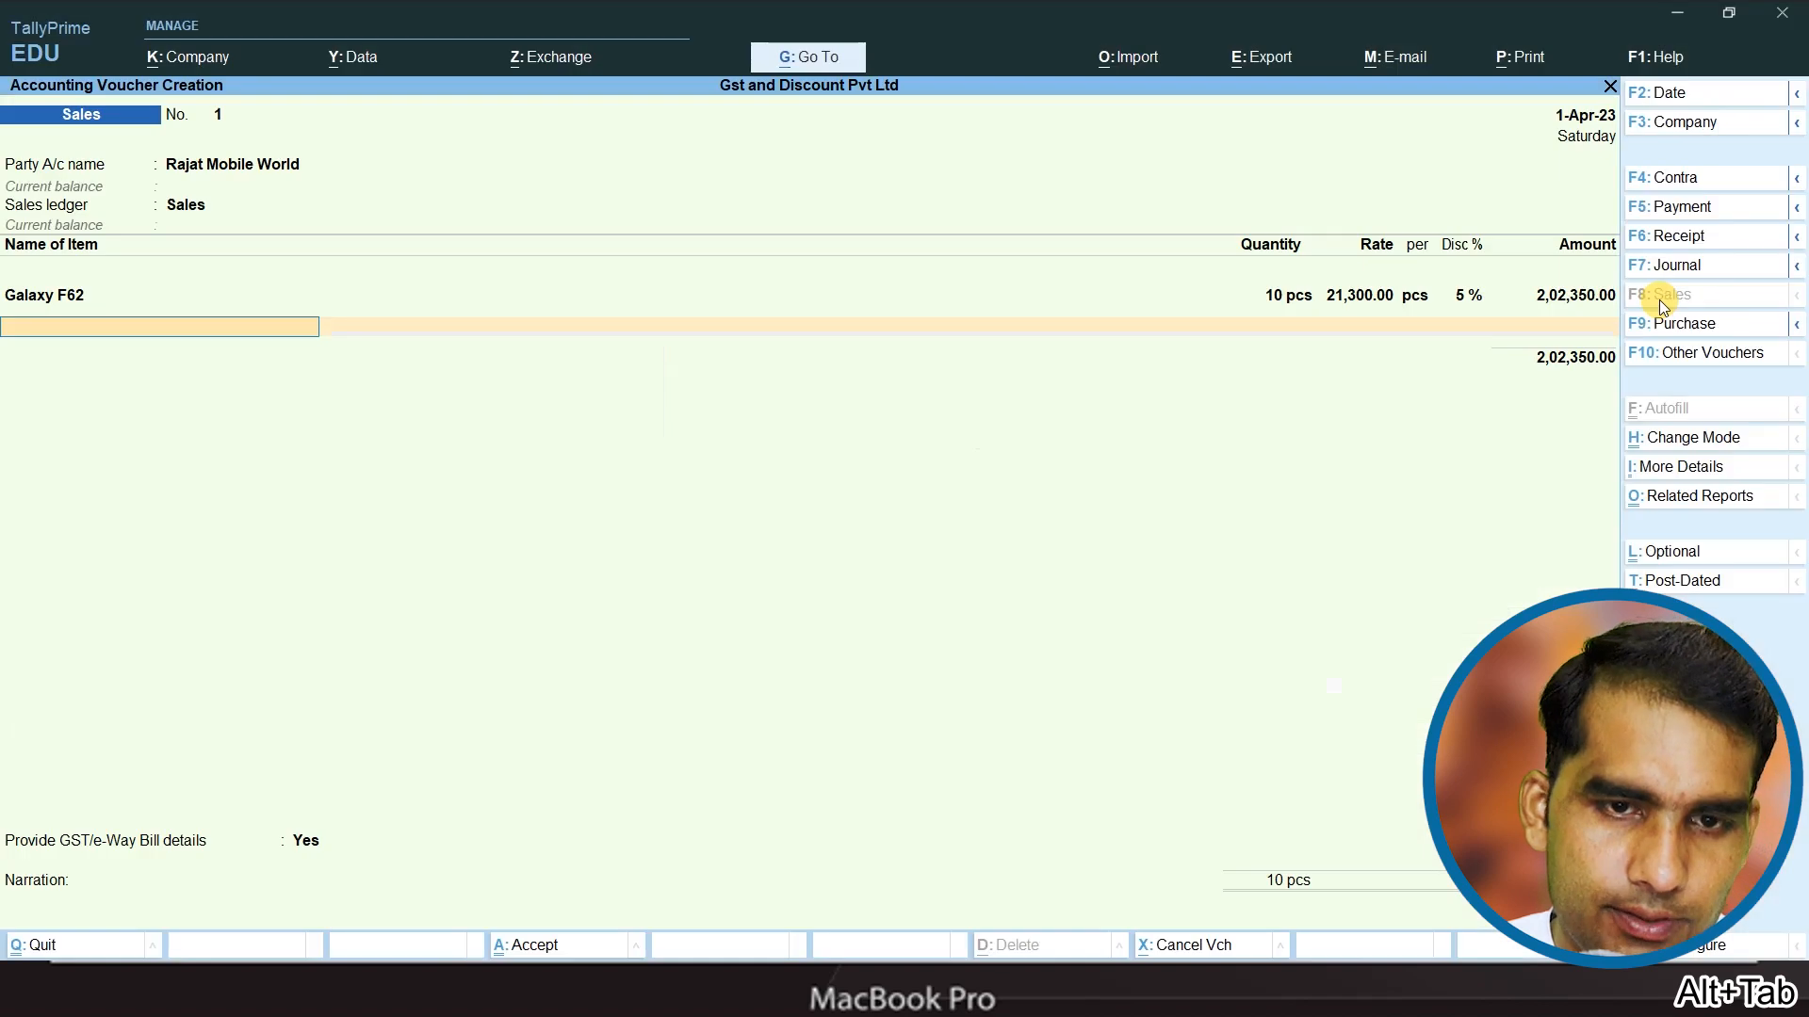
text(Redmi Note 8)
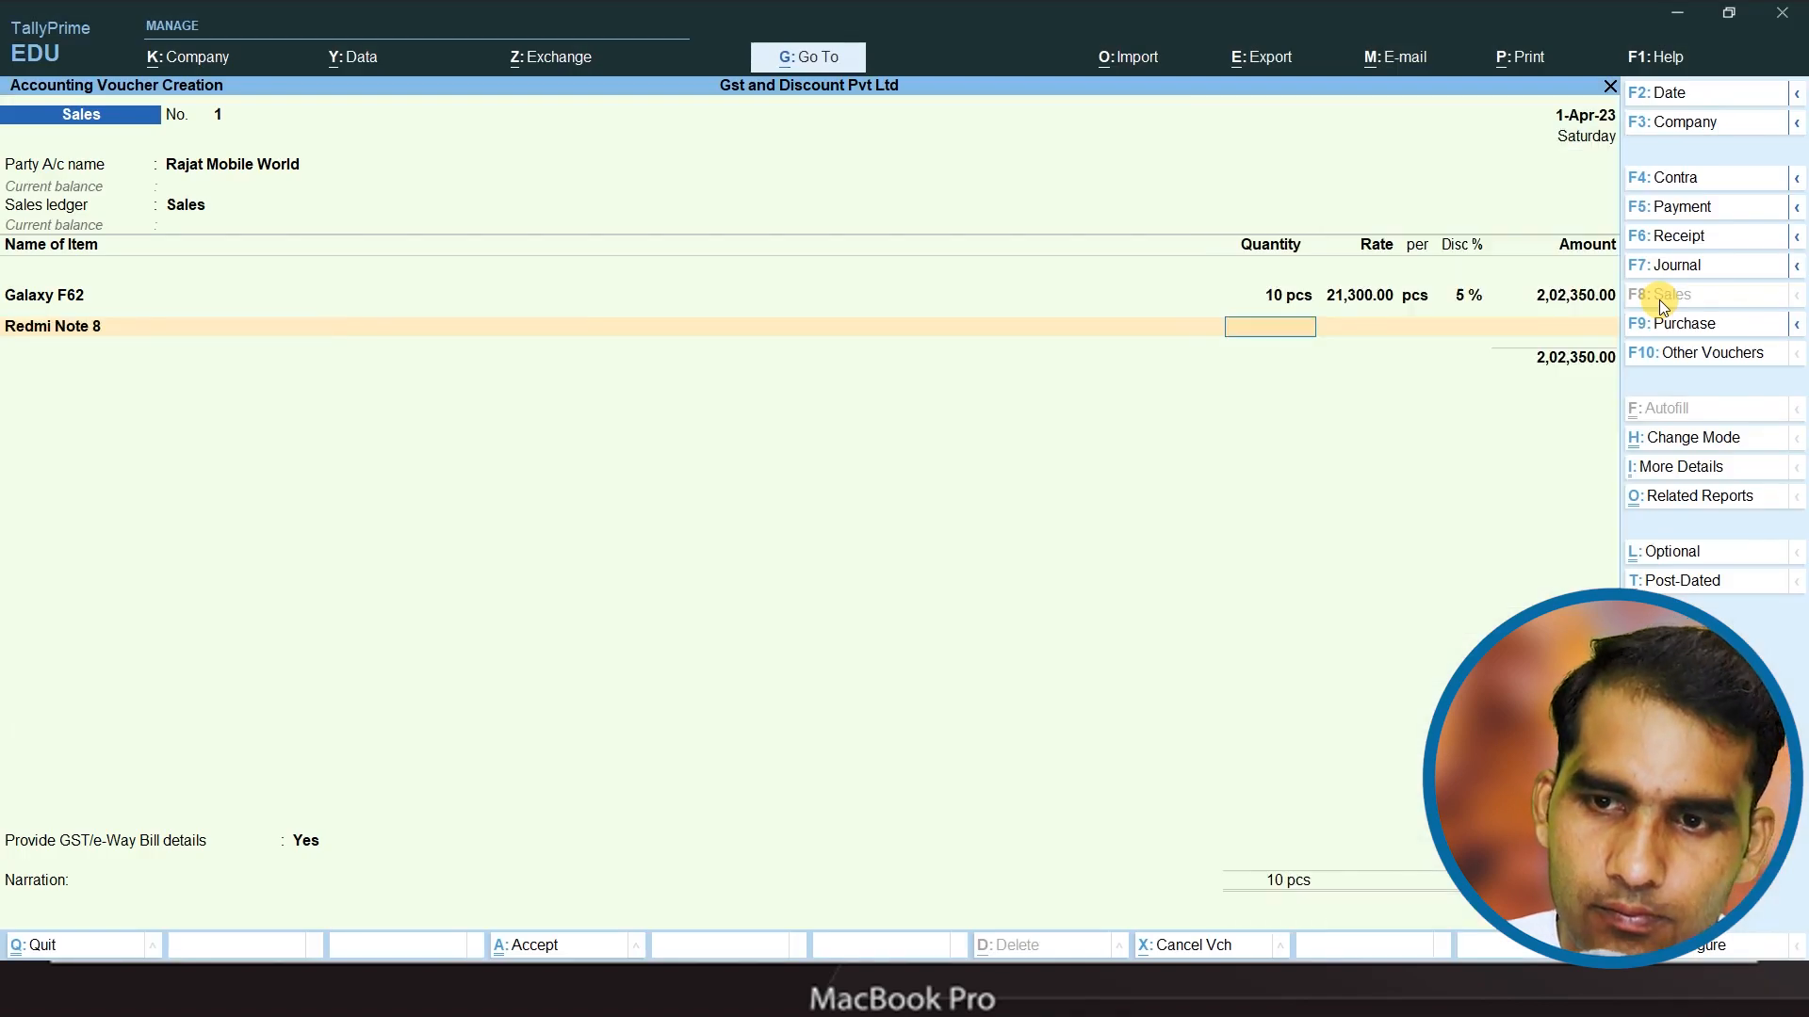
key(Return)
text(3)
key(Return)
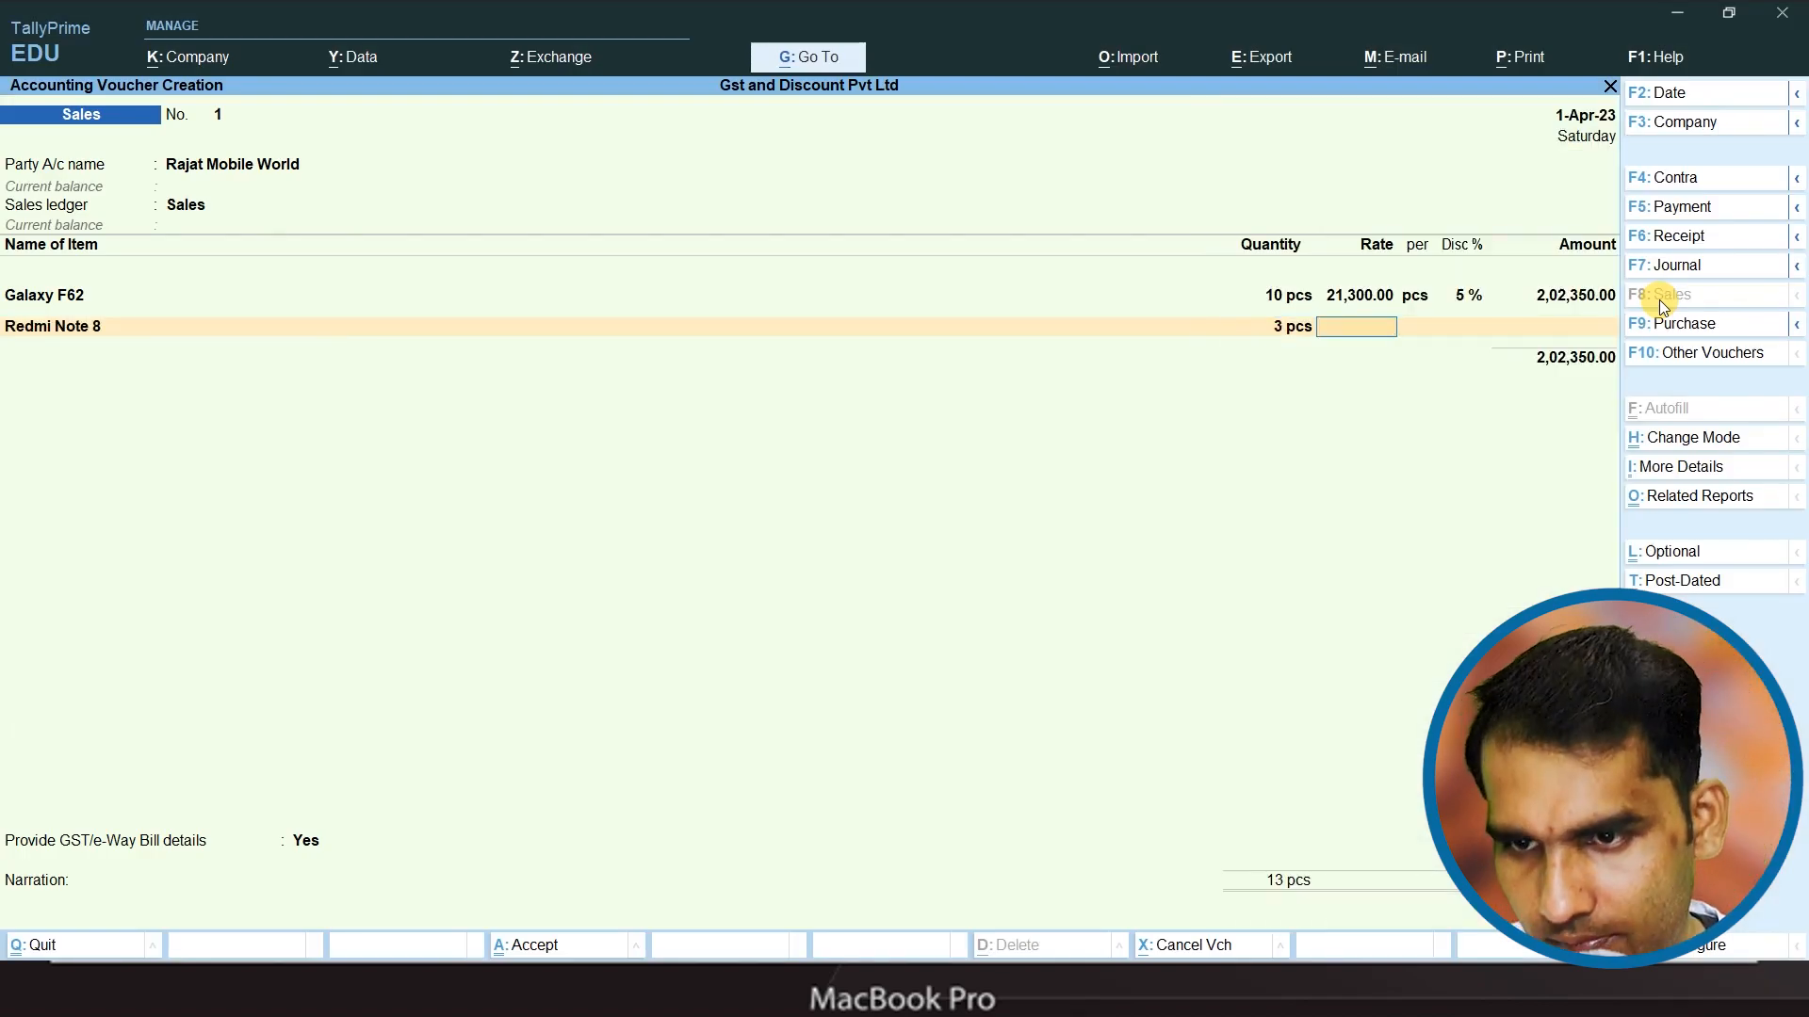
- Look up the Redmi Note 8 sale rate and discount on the PowerPoint slides, and return to TallyPrime
key(alt+Tab)
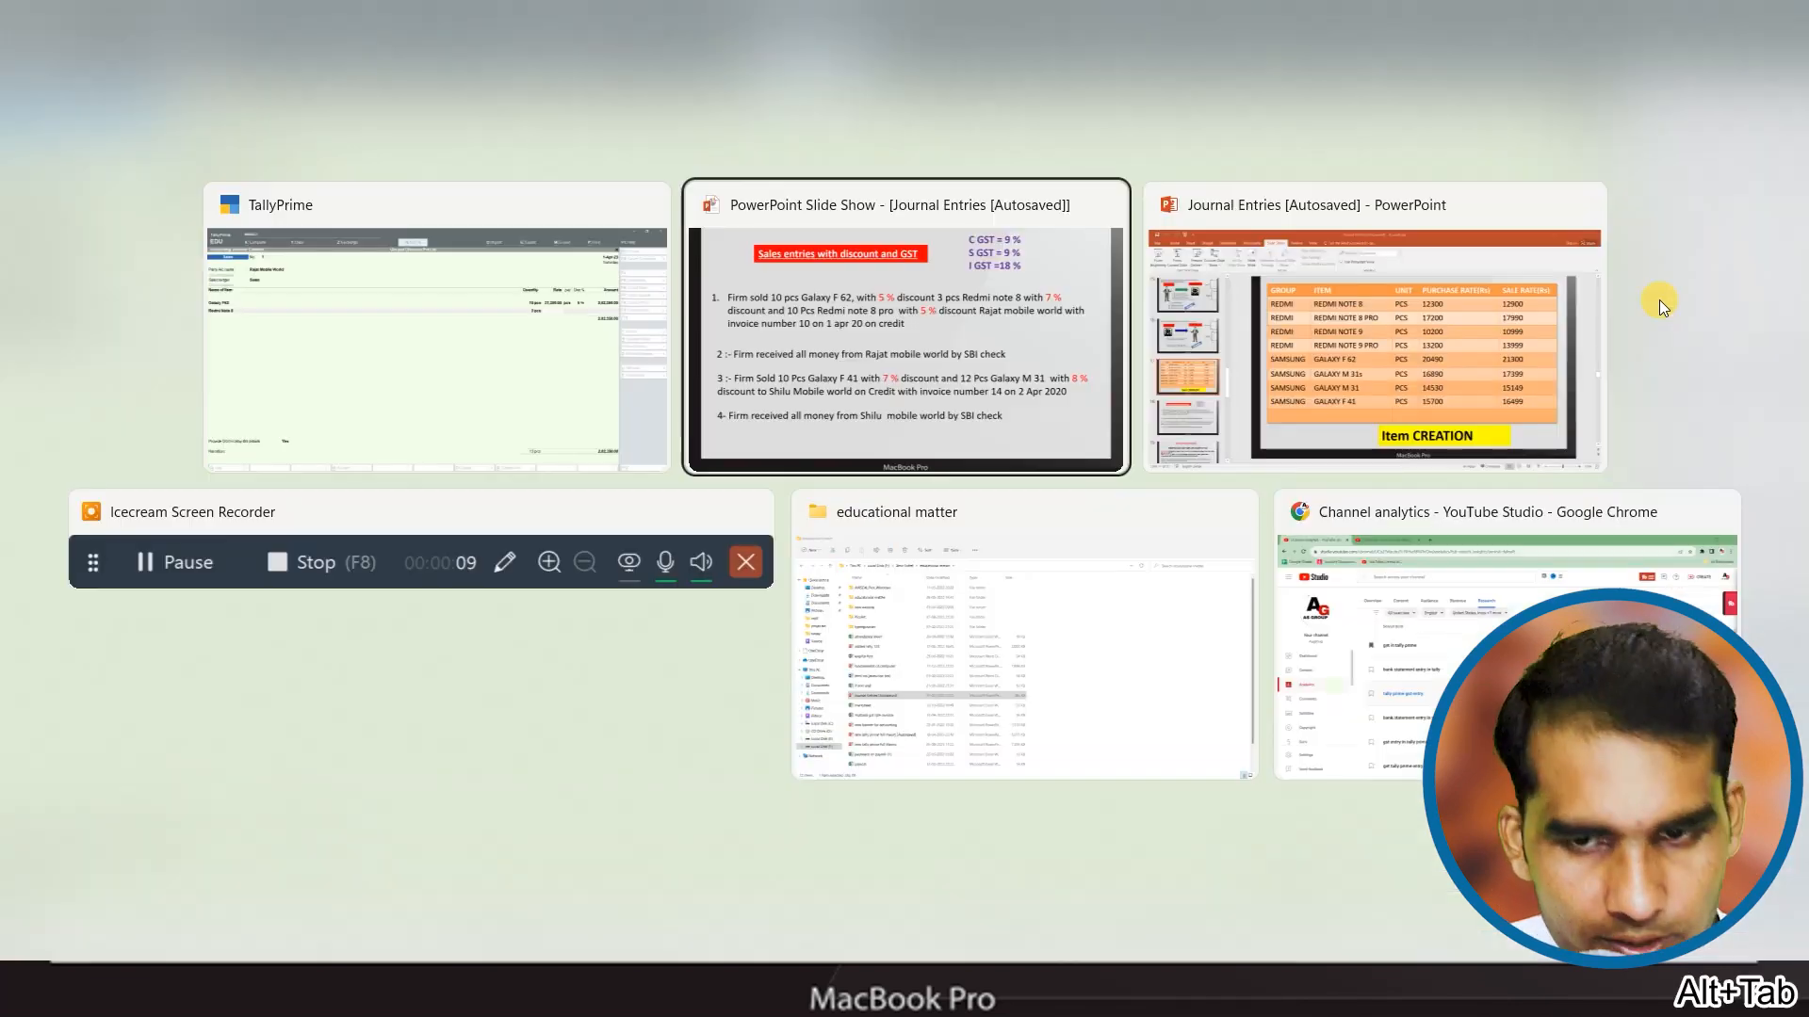
key(Left)
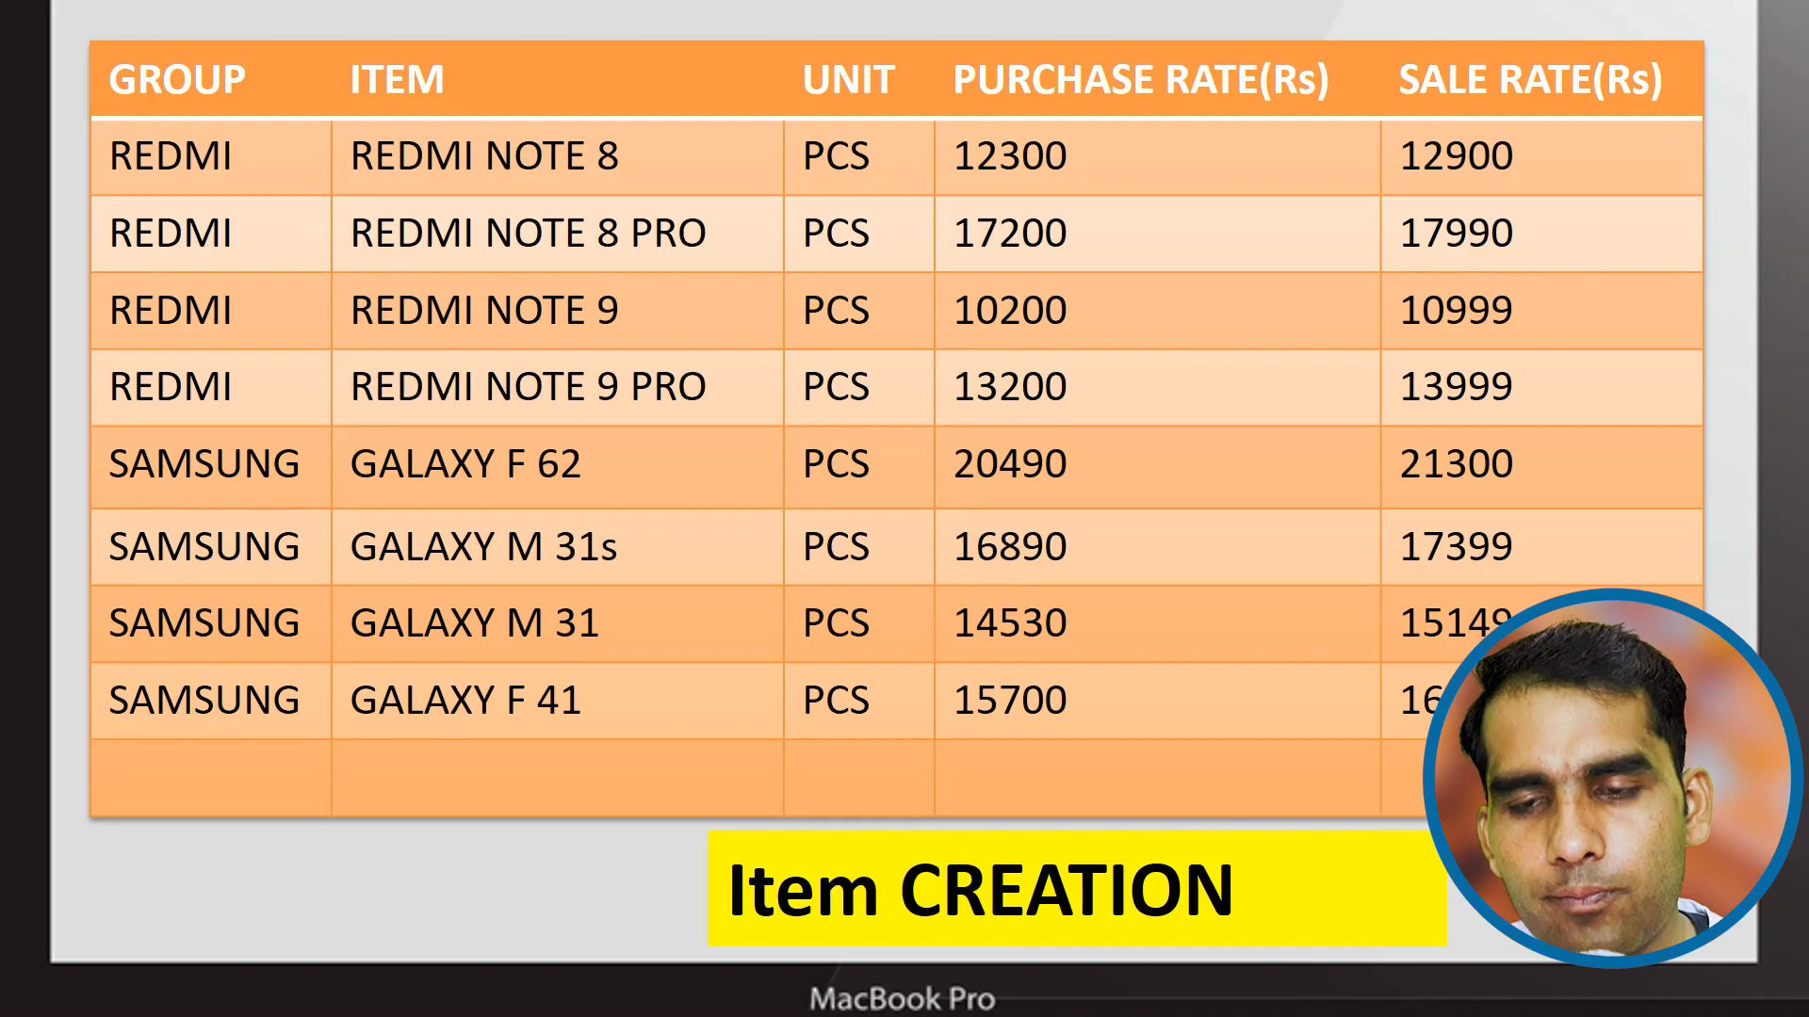
key(Right)
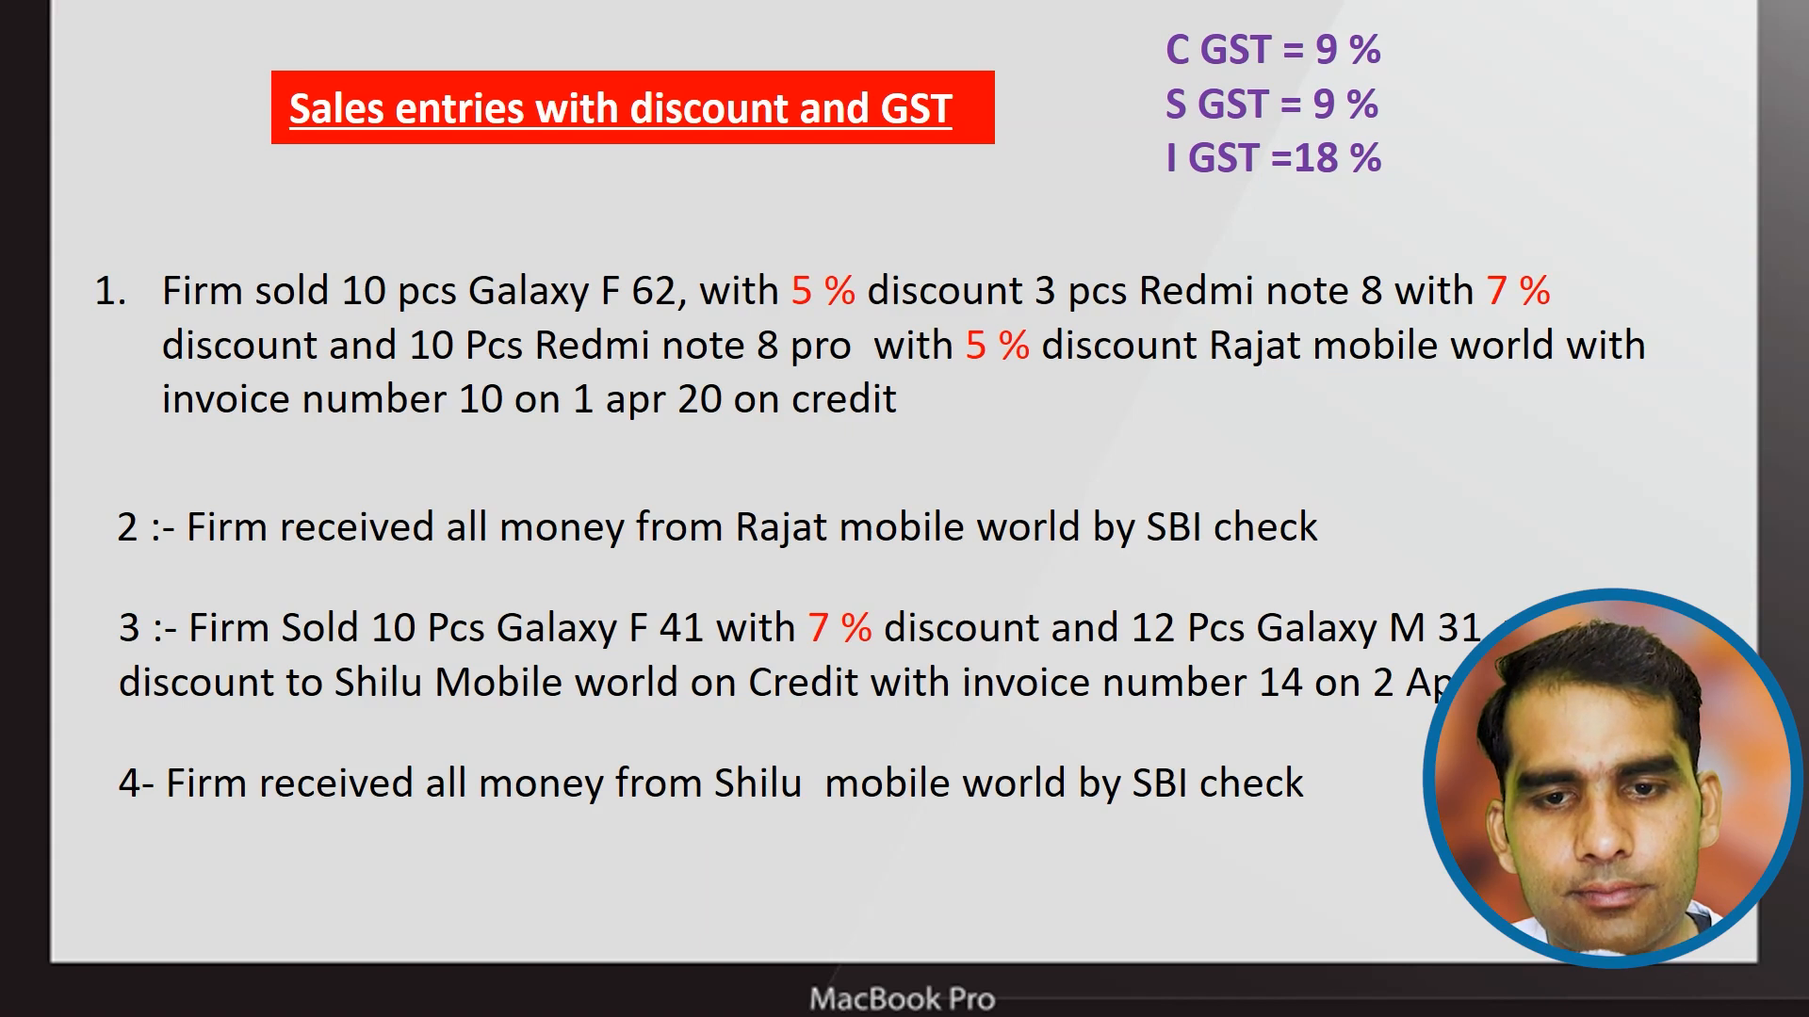
key(alt+Tab)
key(Tab)
key(Tab)
key(Tab)
key(Tab)
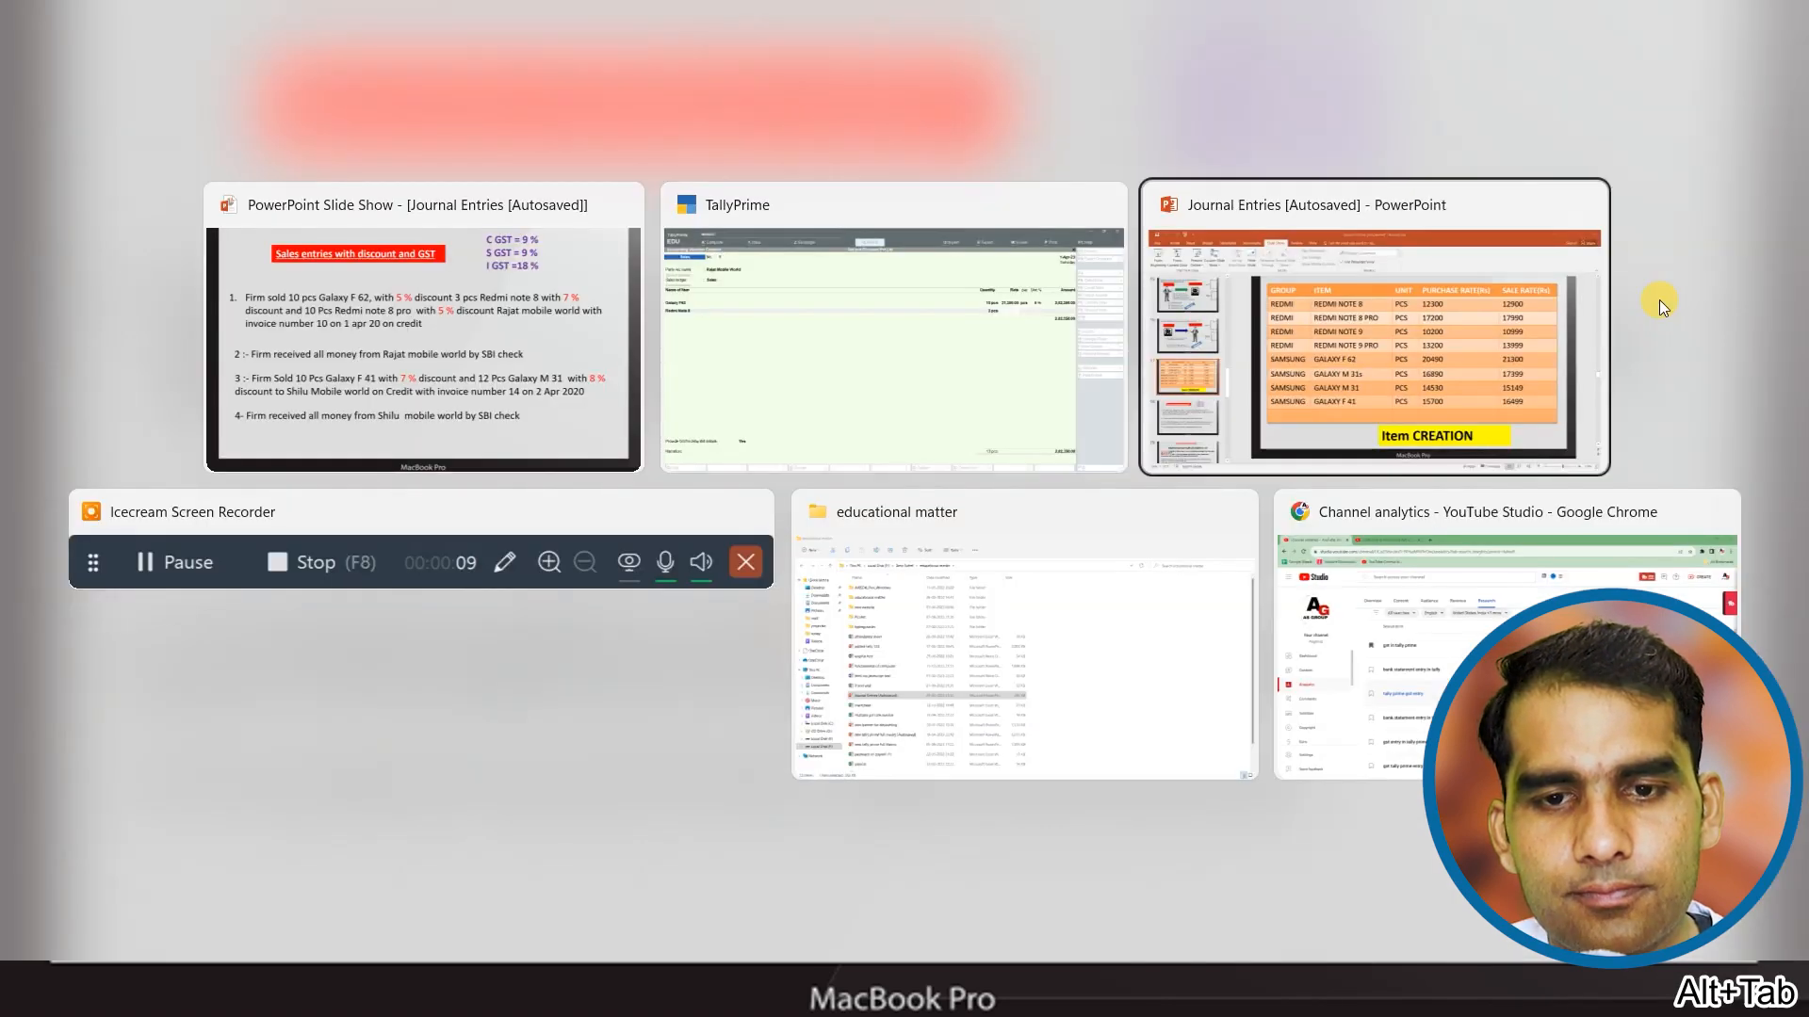
key(Tab)
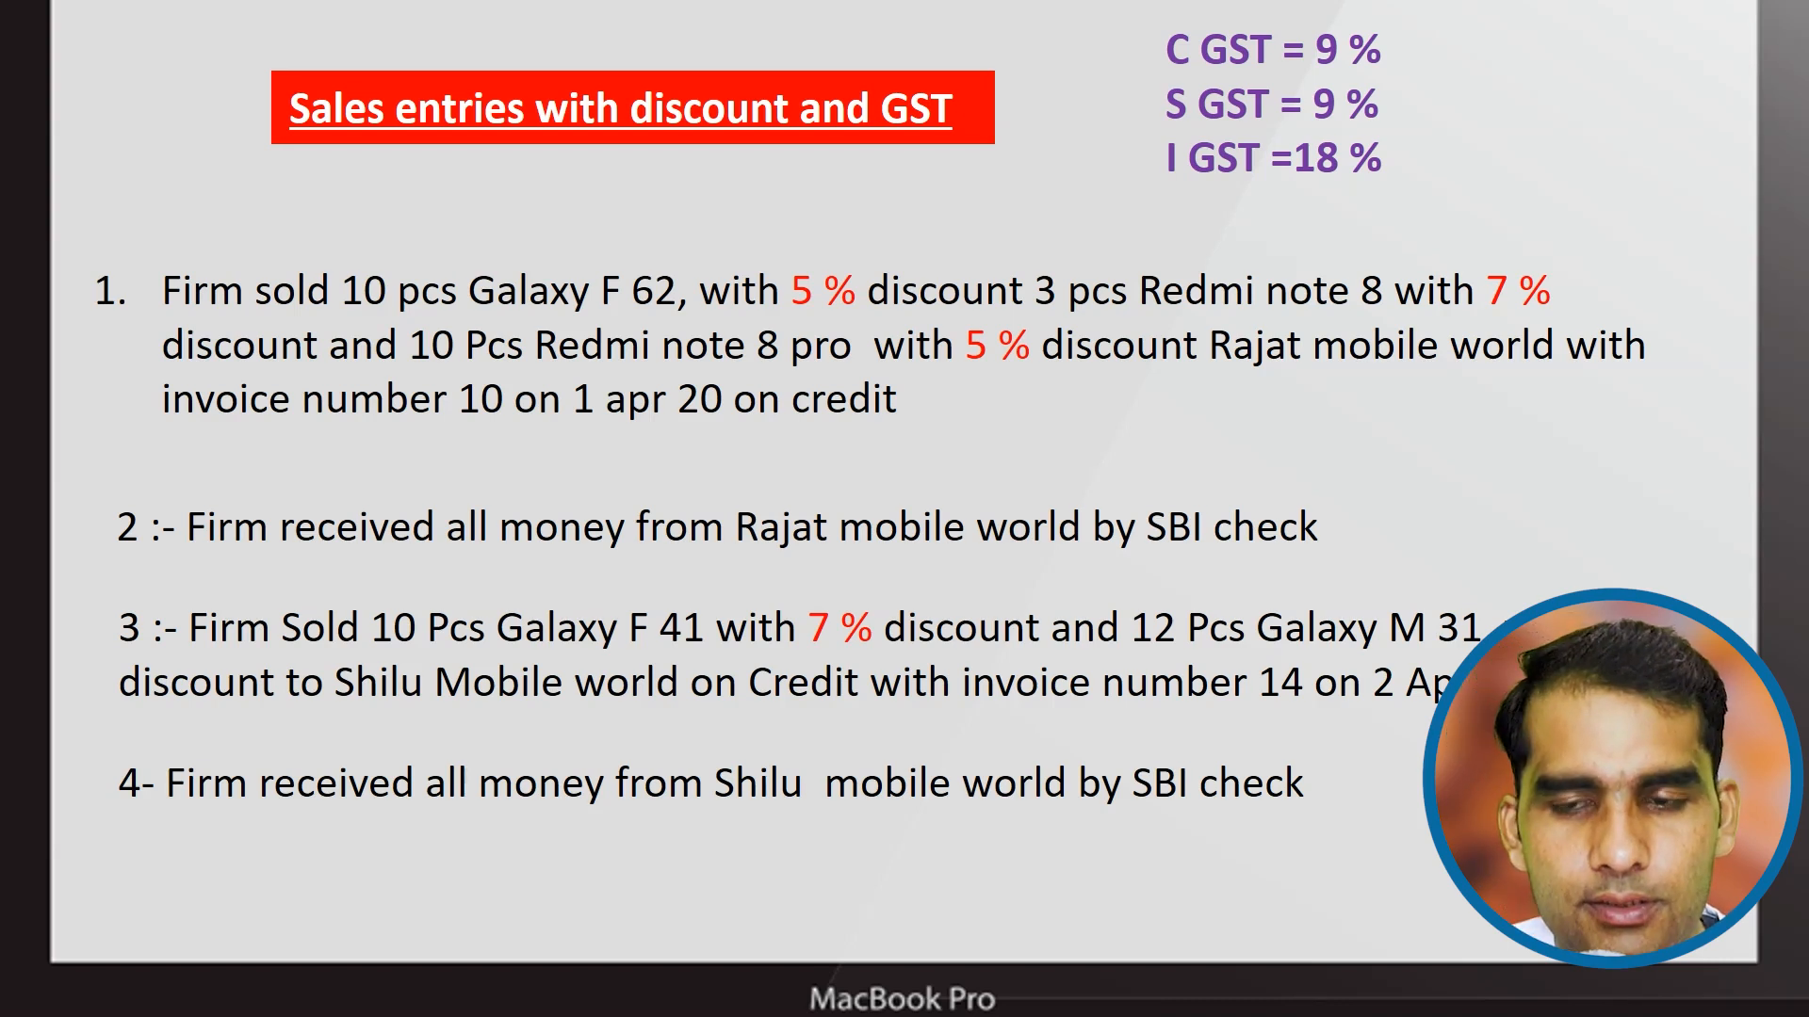
key(alt+Tab)
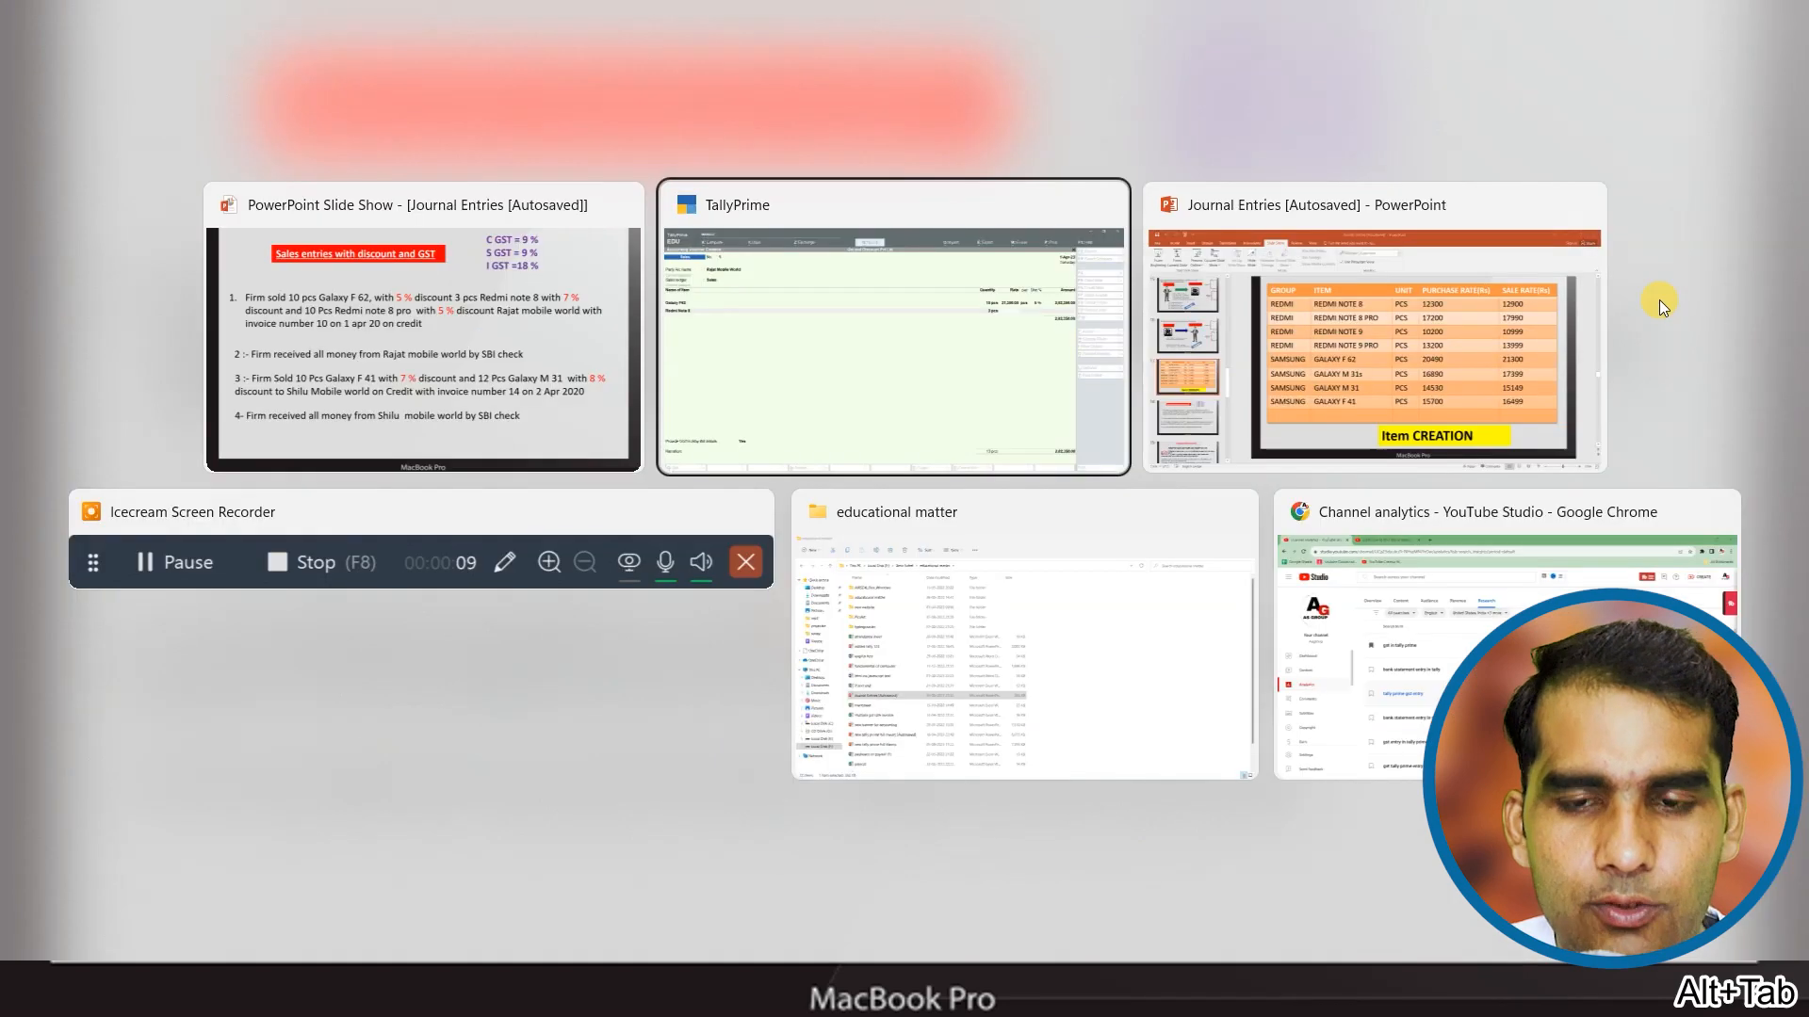
- Try to enter a rate of 12900 and a discount of 7 % for Redmi Note 8
text(12900)
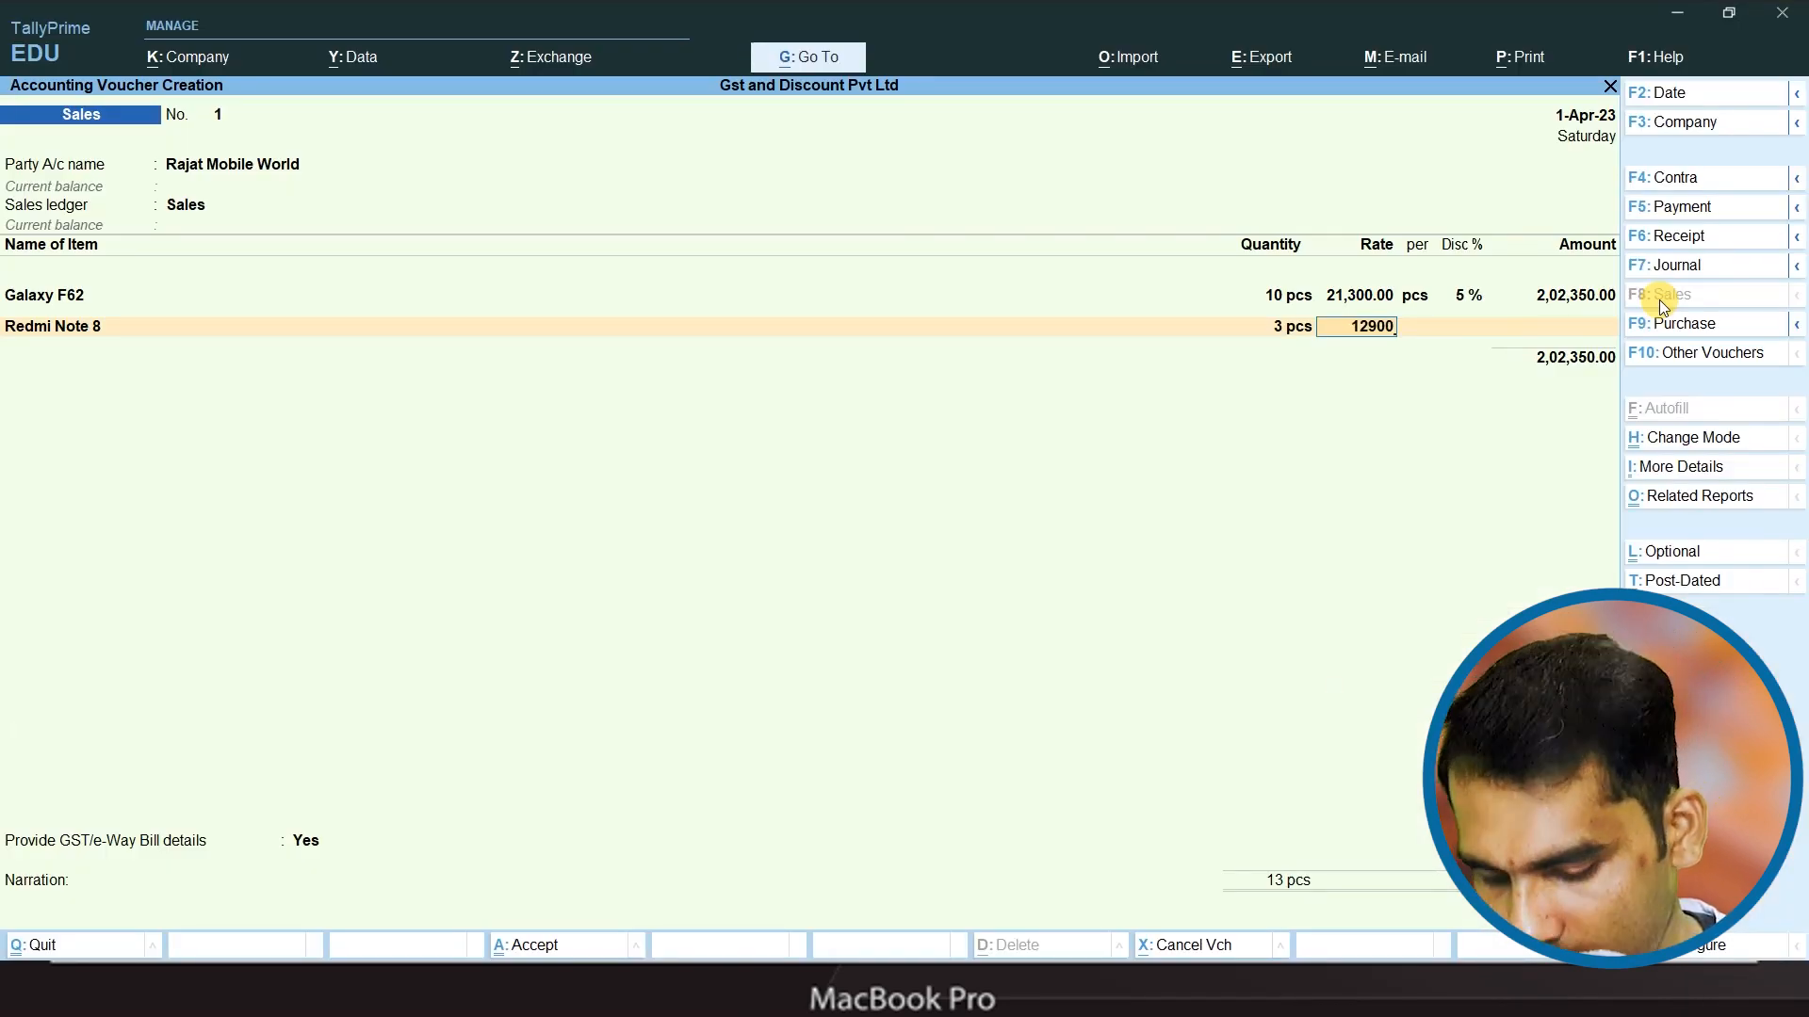
key(Return)
text(7)
key(Return)
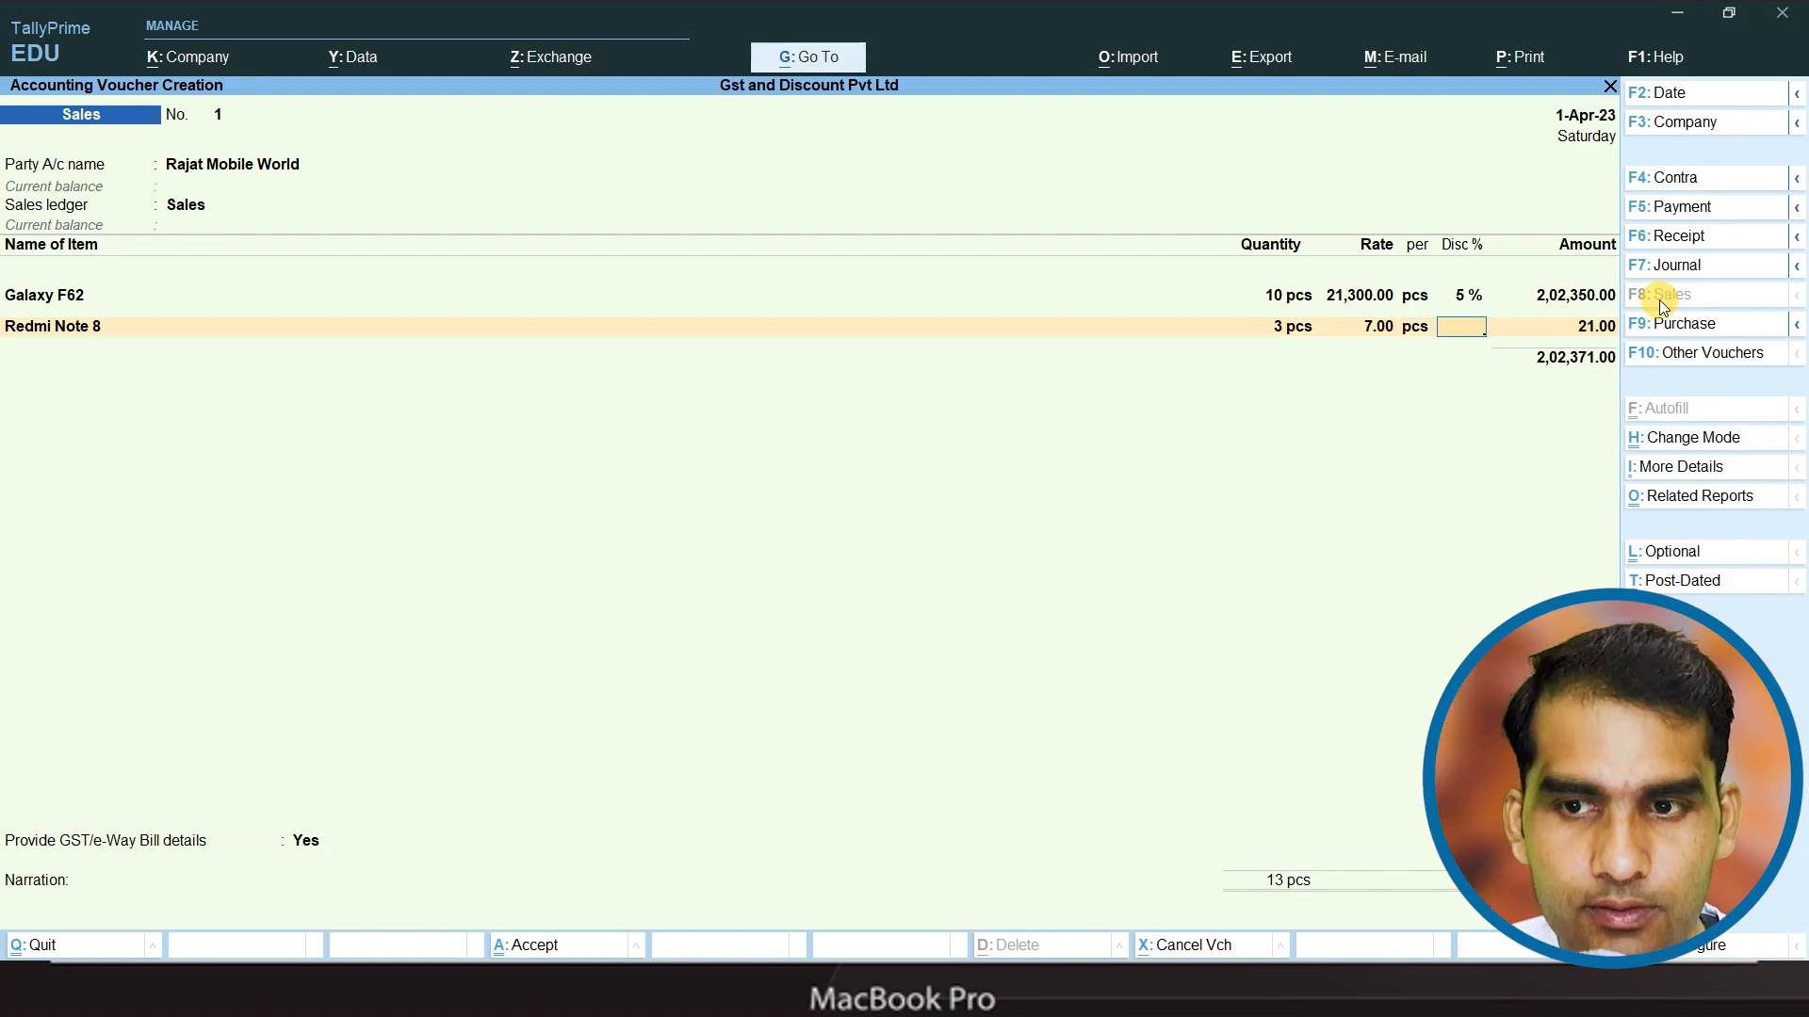
- Correct the Redmi Note 8 rate to 12900 and set its discount to 7 %
key(BackSpace)
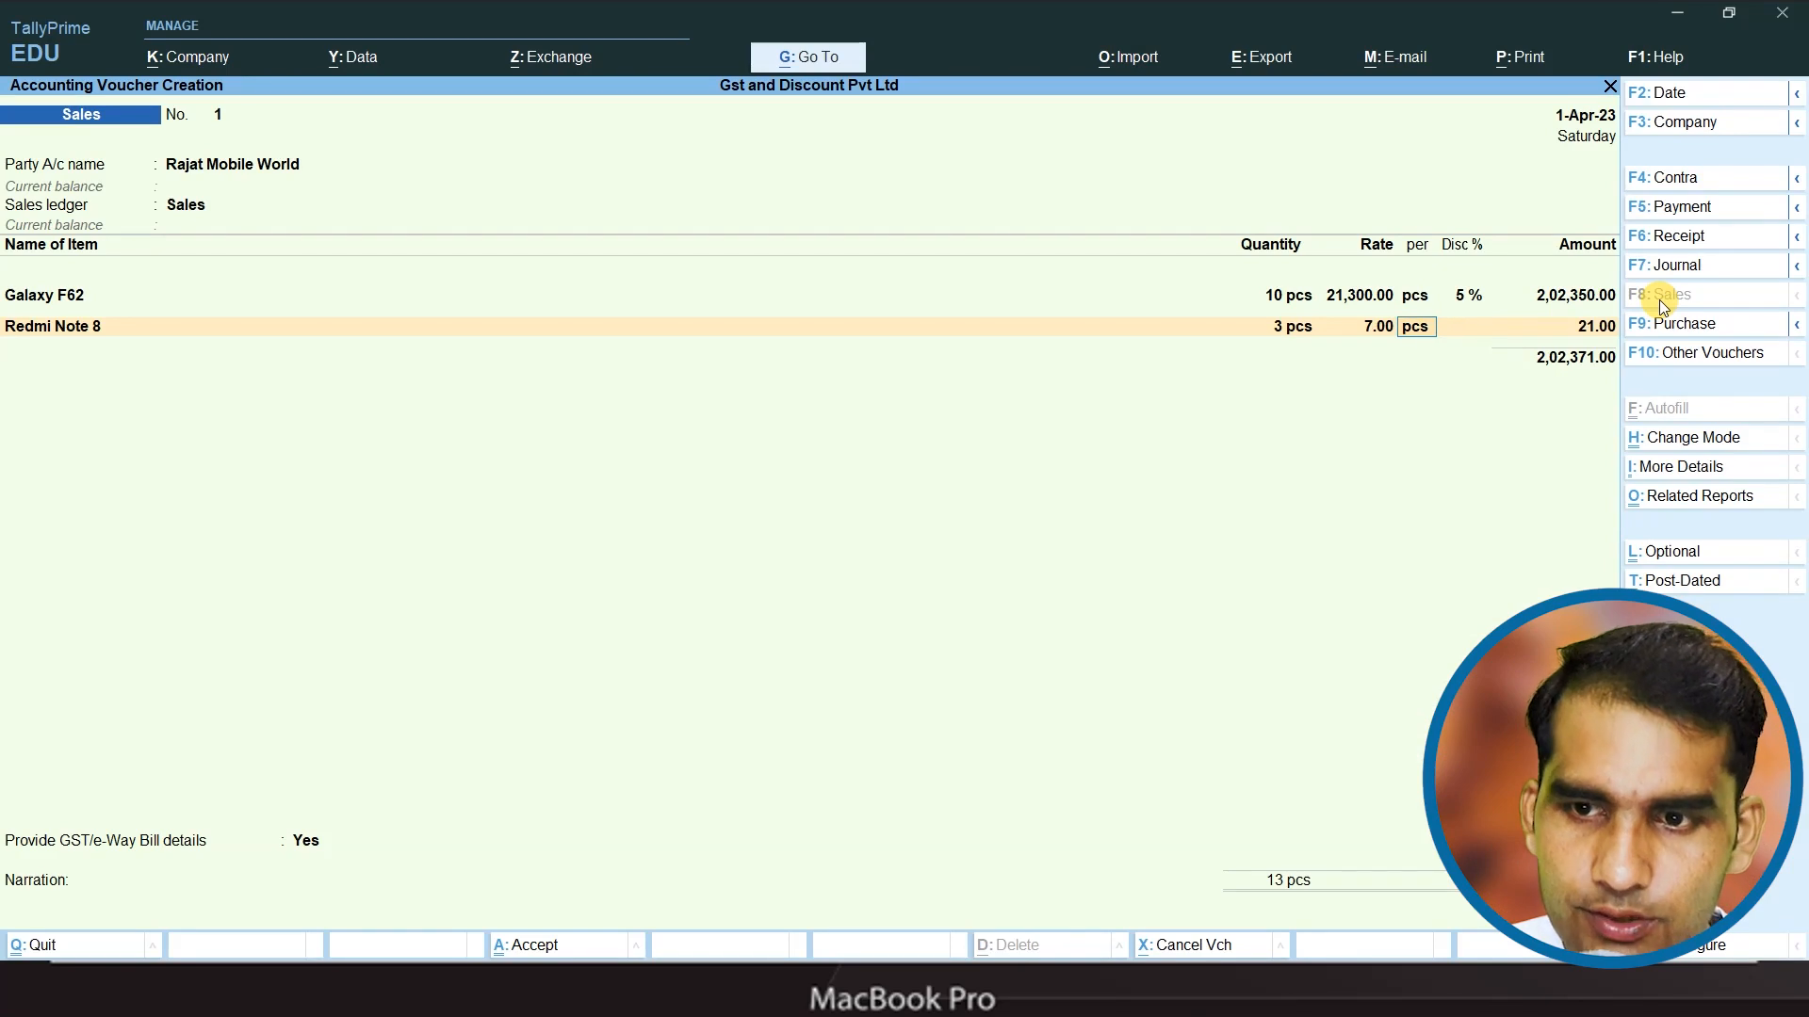
key(BackSpace)
text(12)
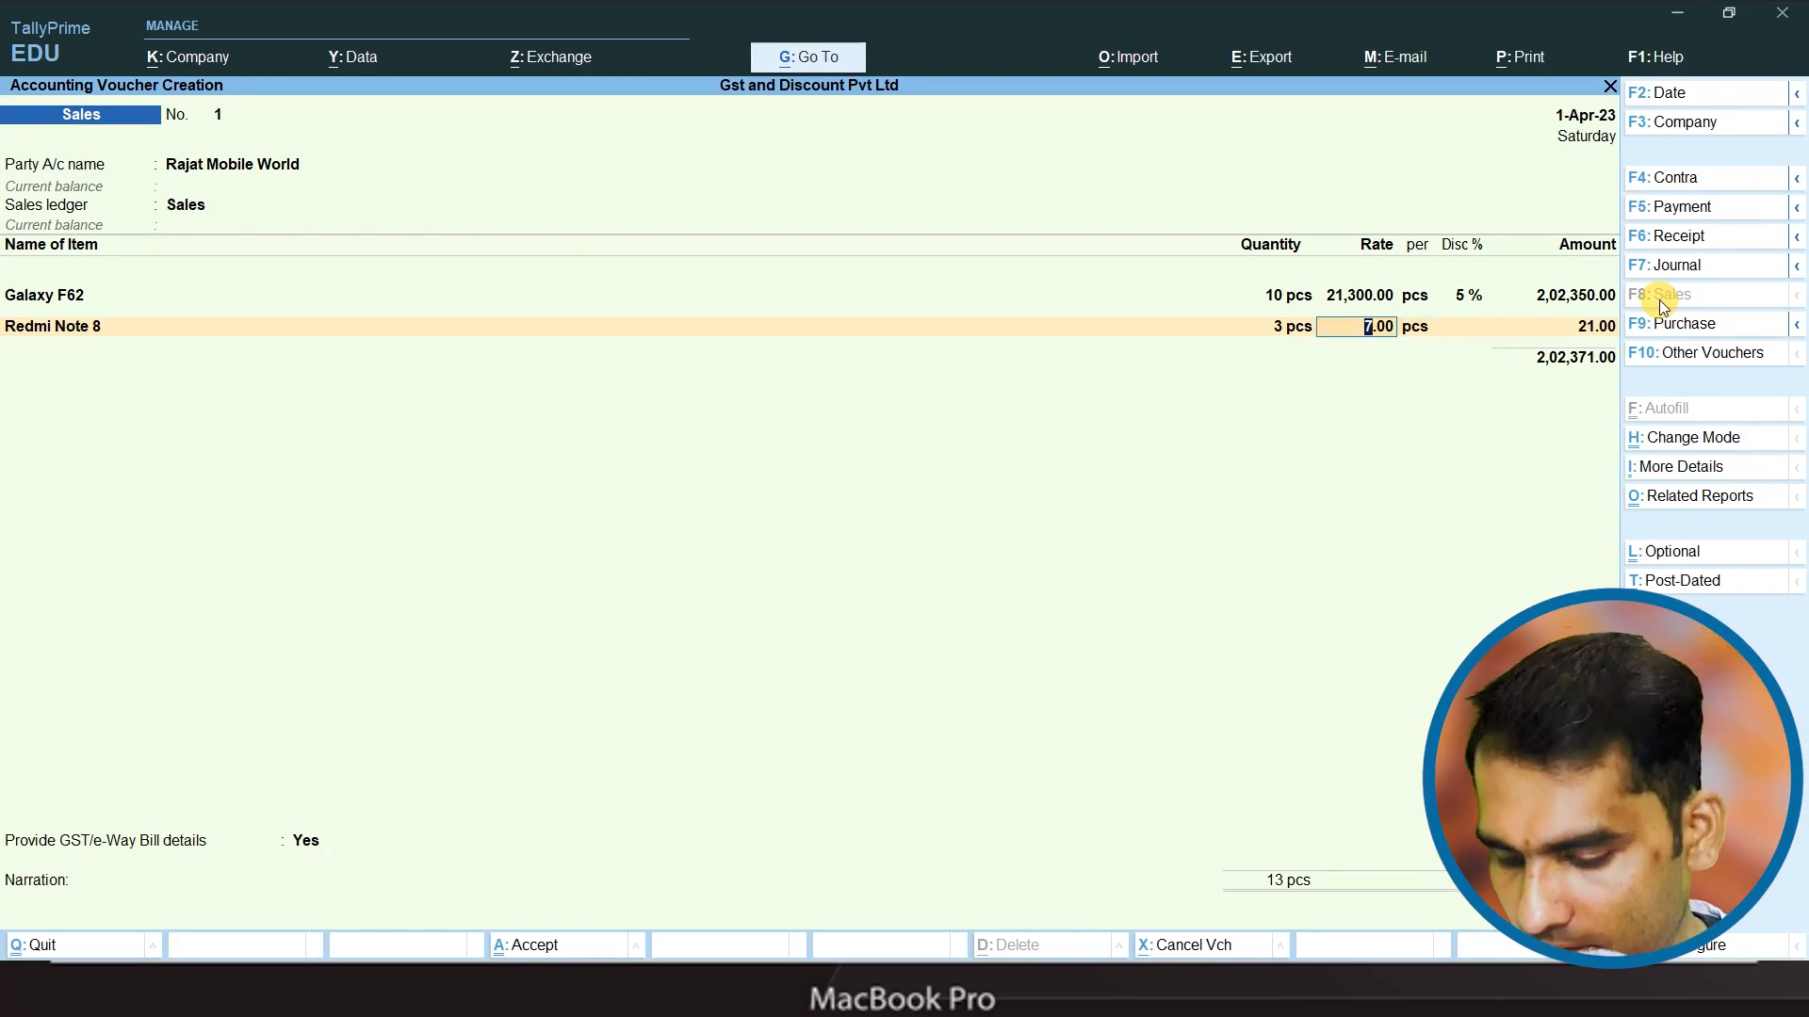
text(900)
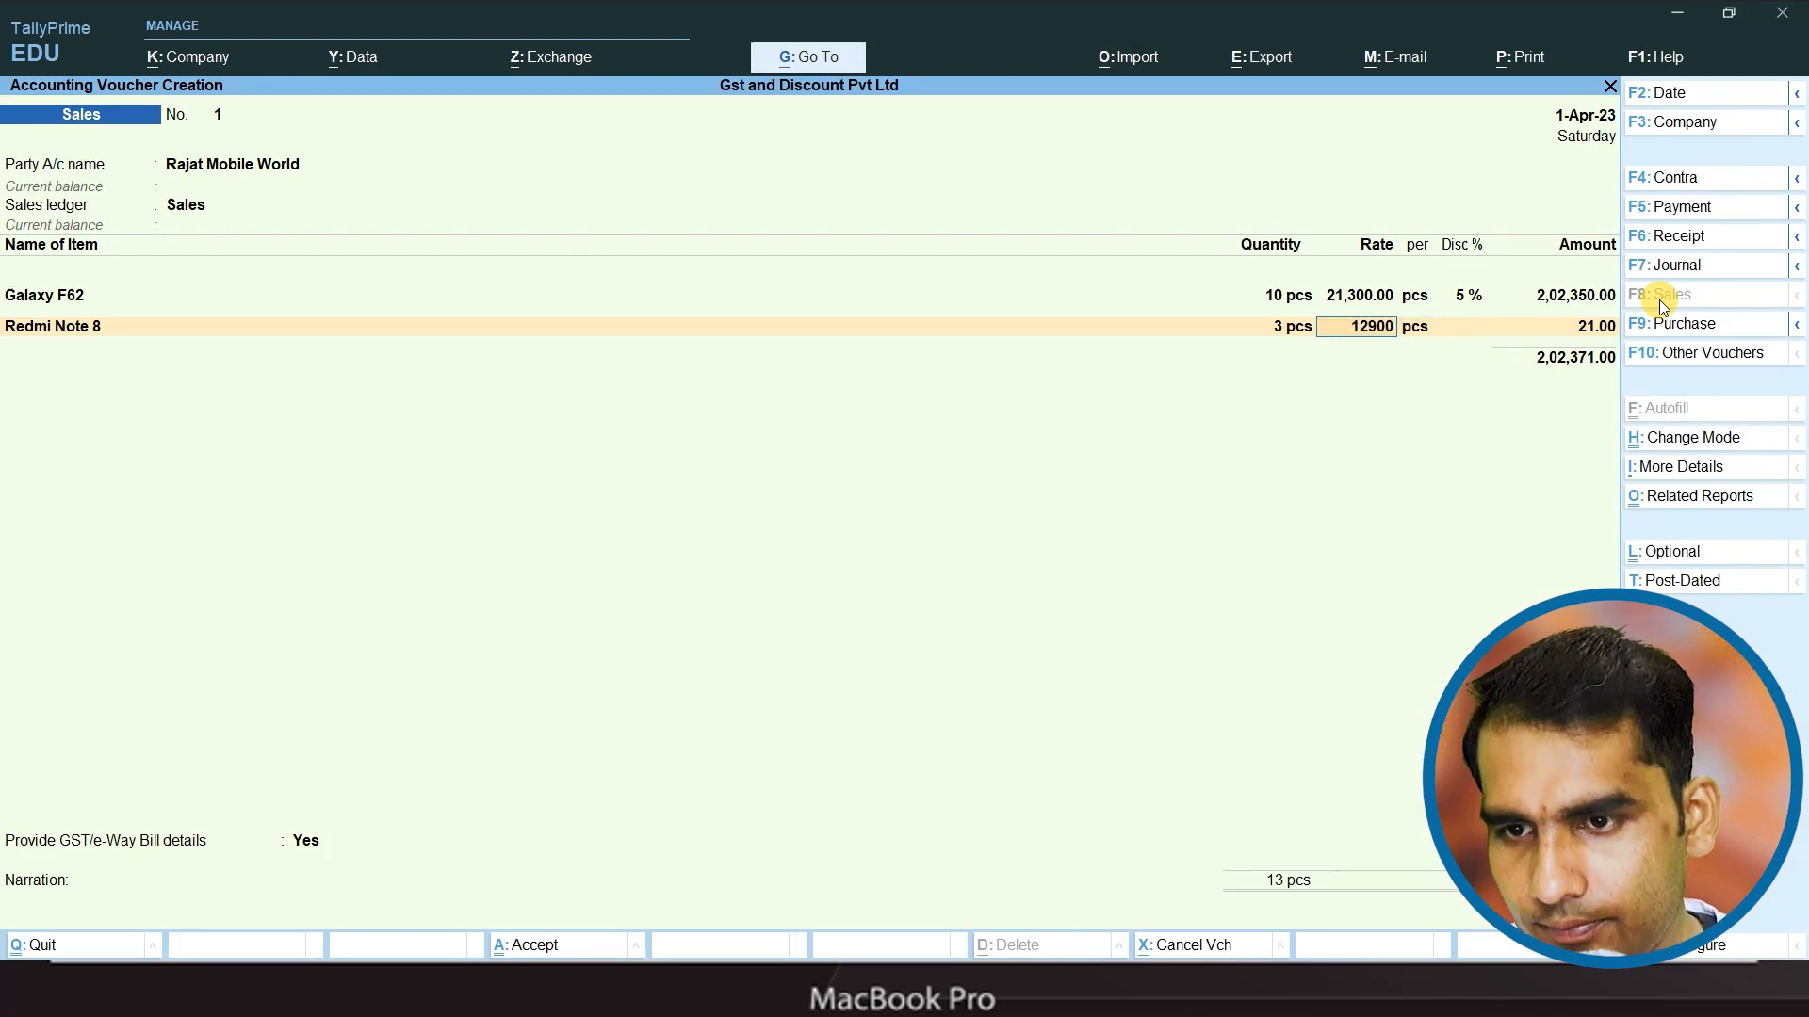
key(Return)
key(Return)
text(7)
key(Return)
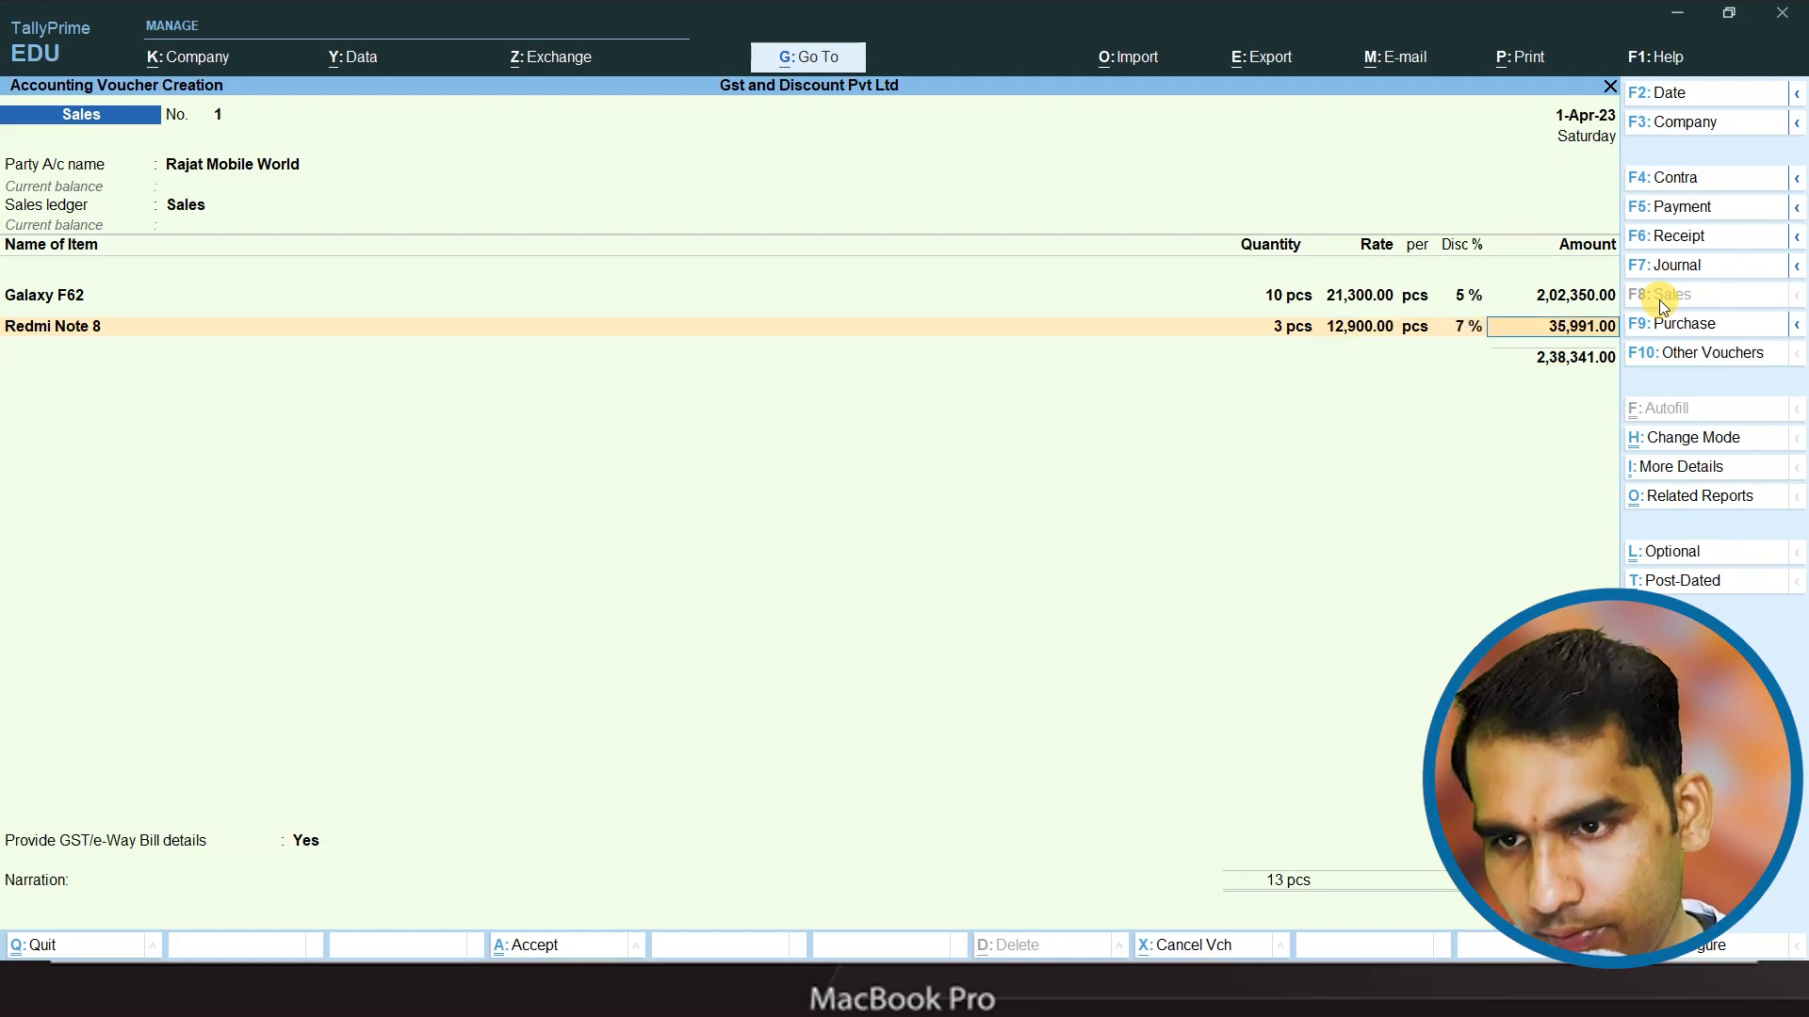
key(Return)
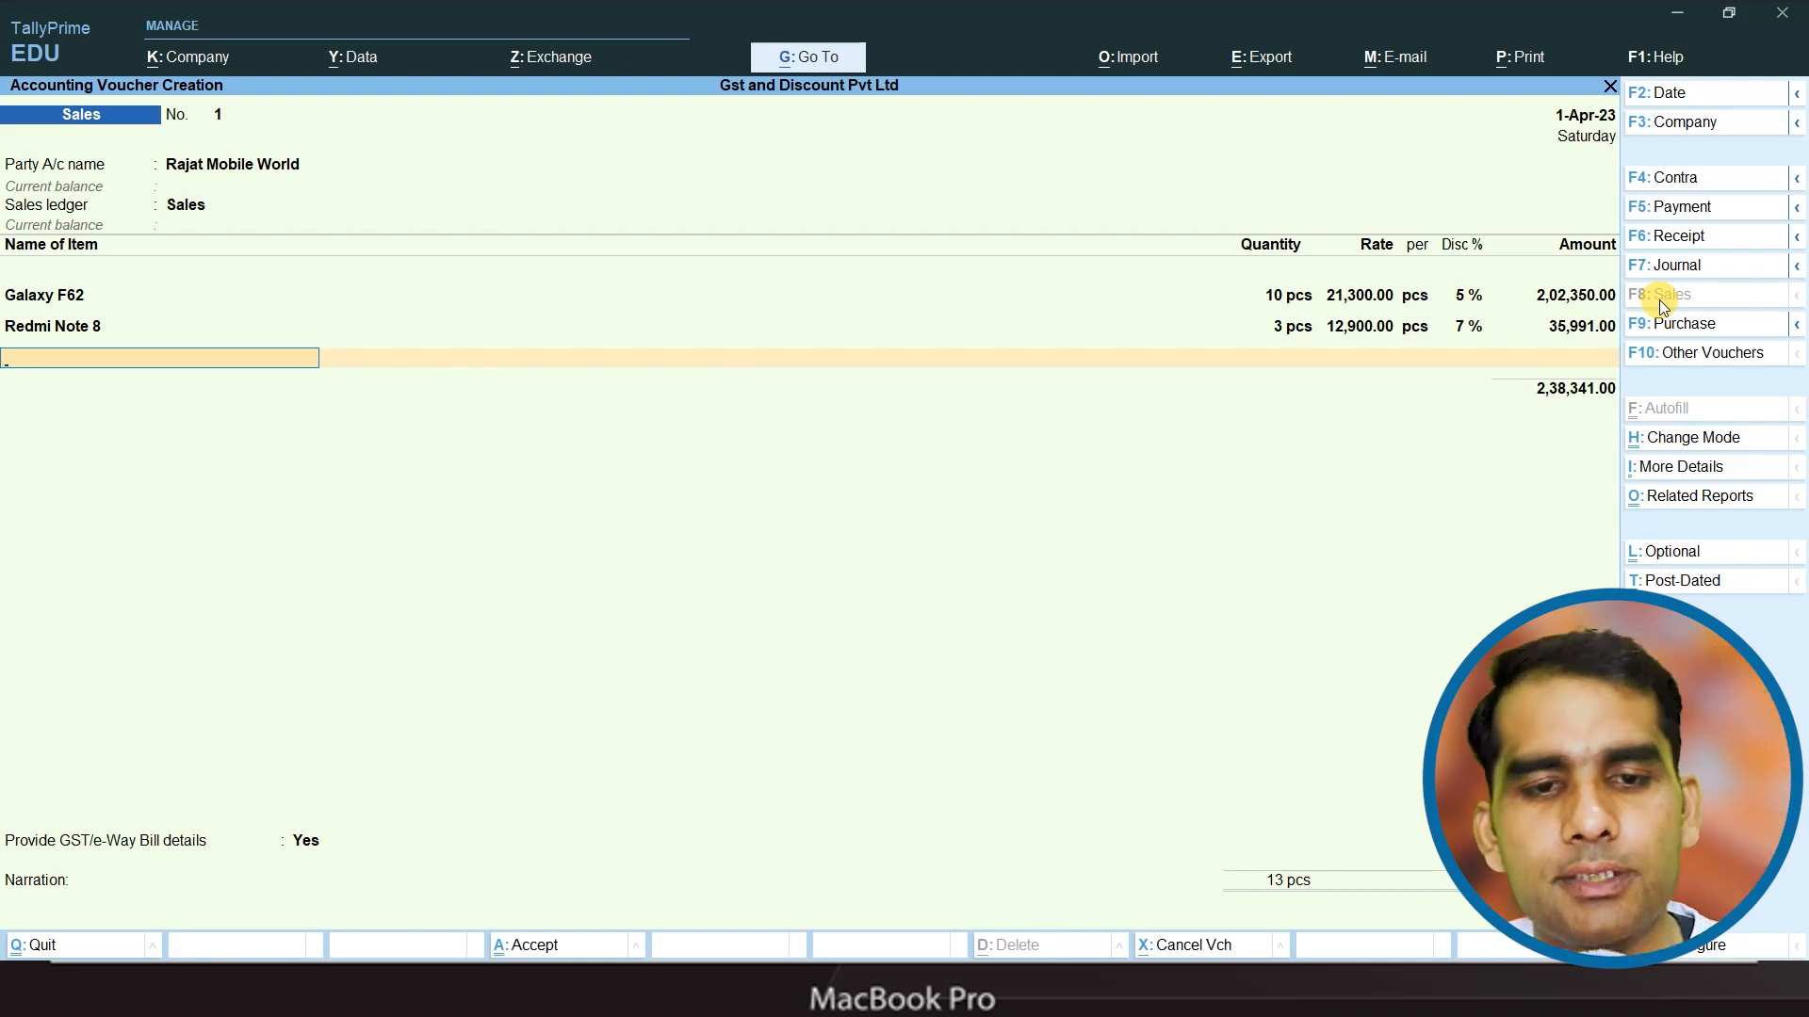
- Check the third sold item on the PowerPoint slide and add Redmi Note 8 Pro in TallyPrime with a quantity of 10 pcs
key(alt+Tab)
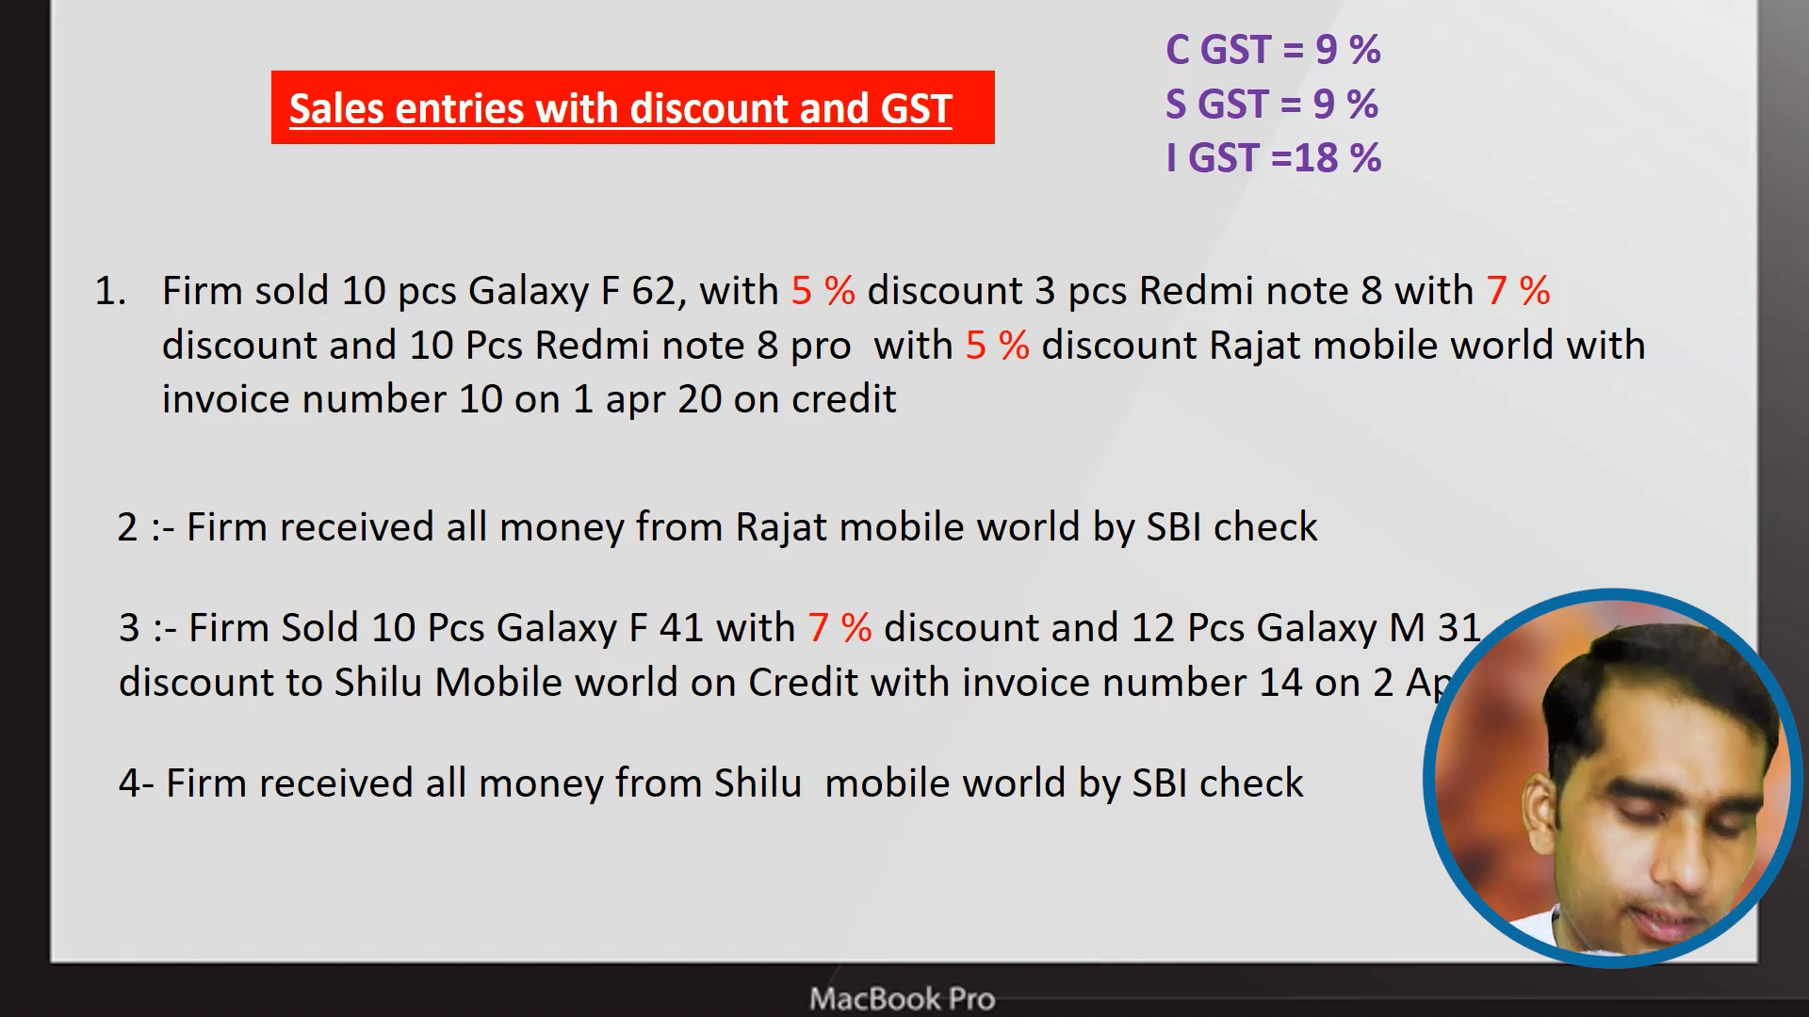
key(alt+Tab)
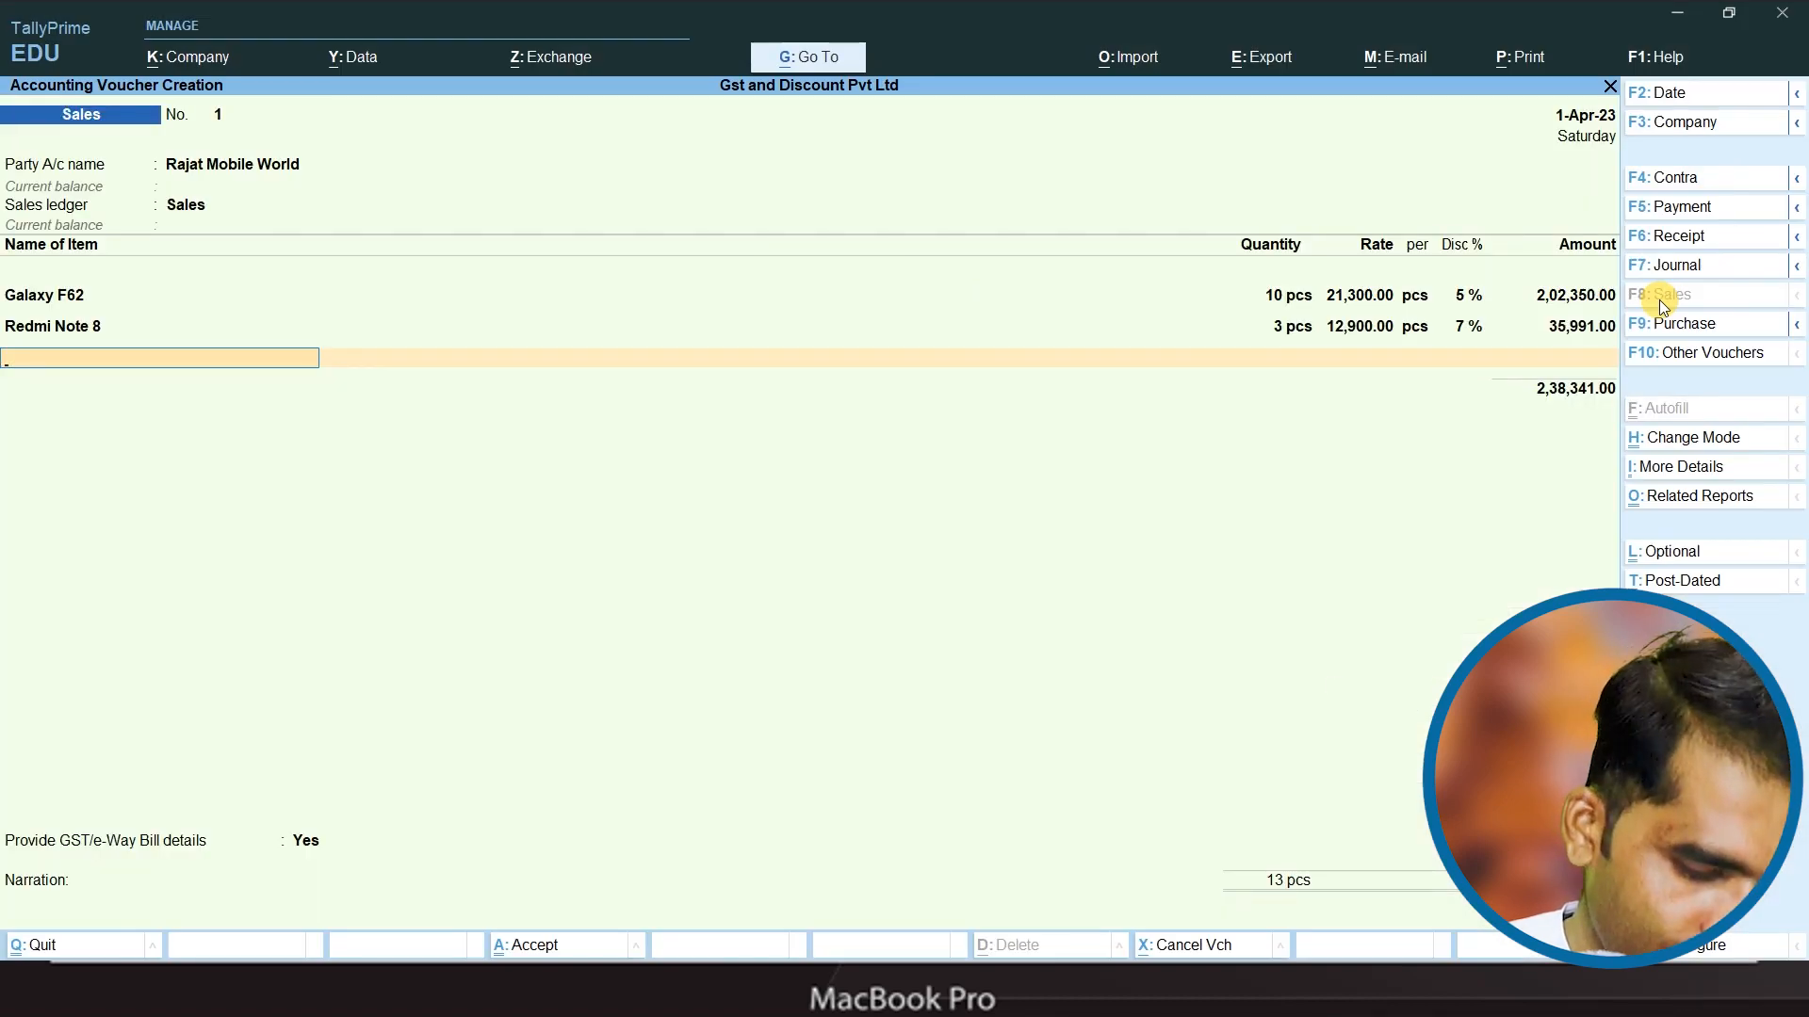
text(R)
key(Down)
key(Return)
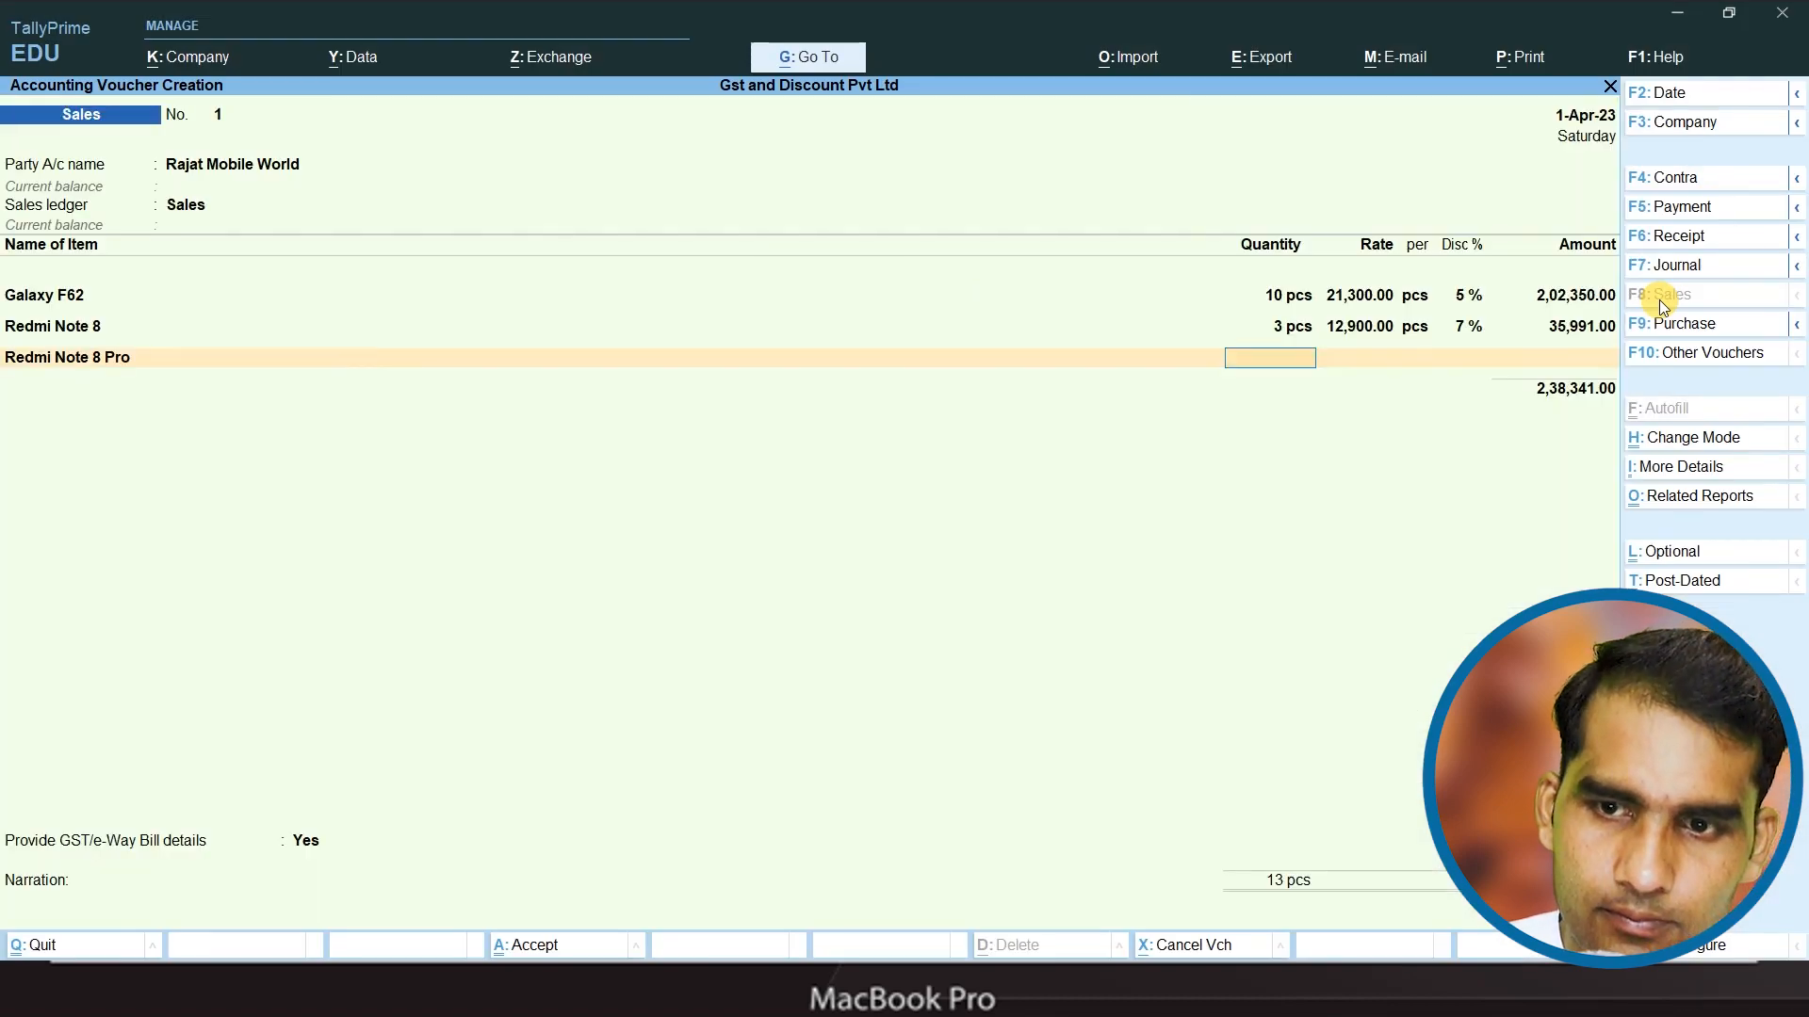
text(10)
key(Return)
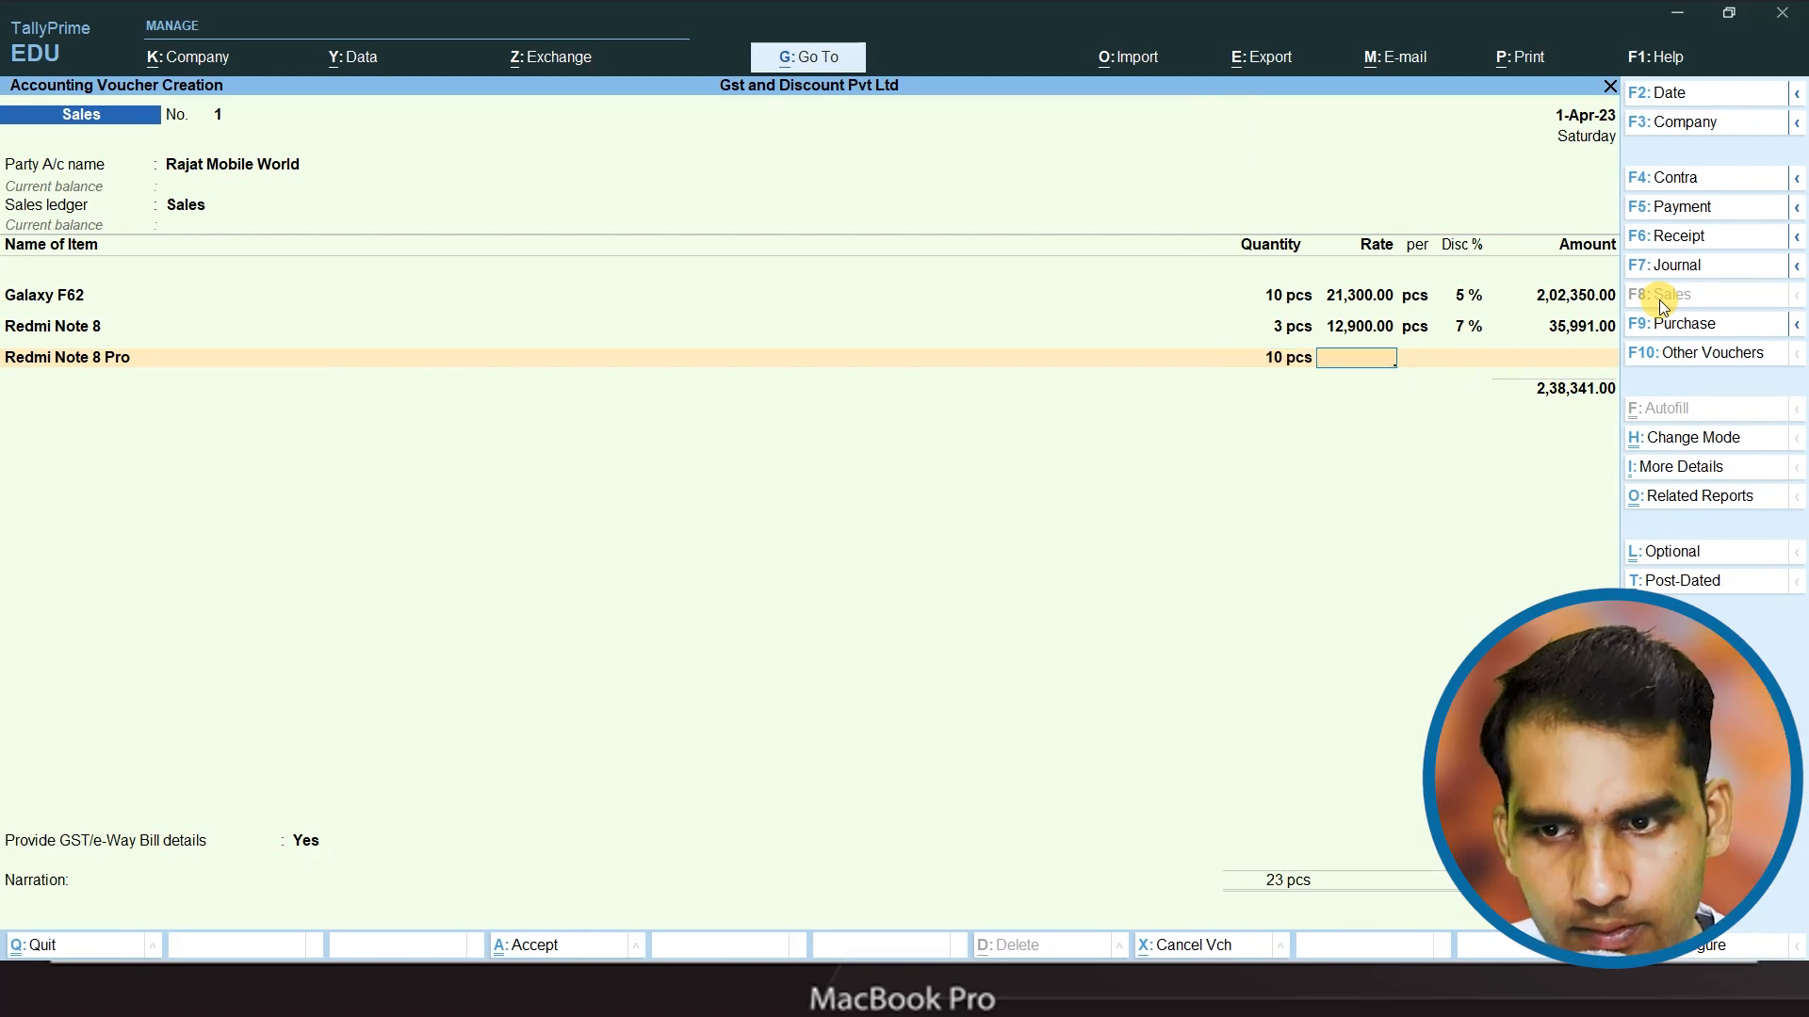
- Check the Redmi Note 8 Pro sale rate in the PowerPoint item table and enter 17990 as its rate in TallyPrime
key(alt+Tab)
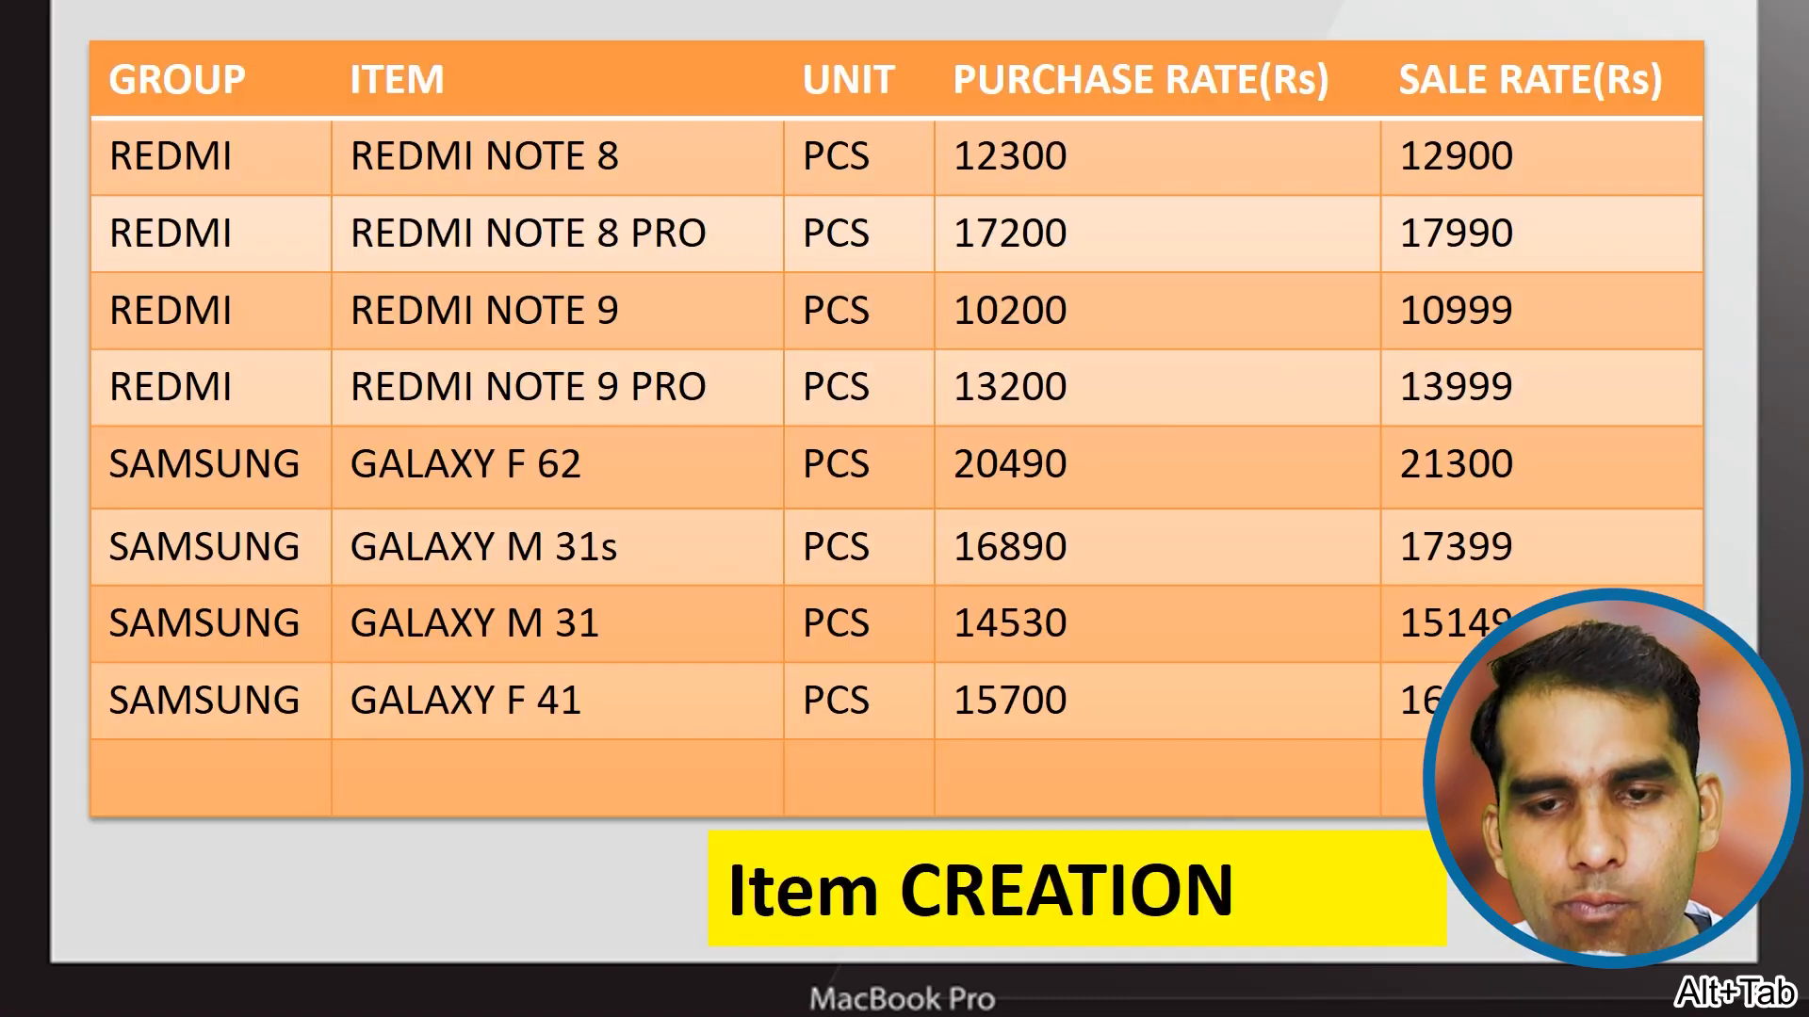
key(alt+Tab)
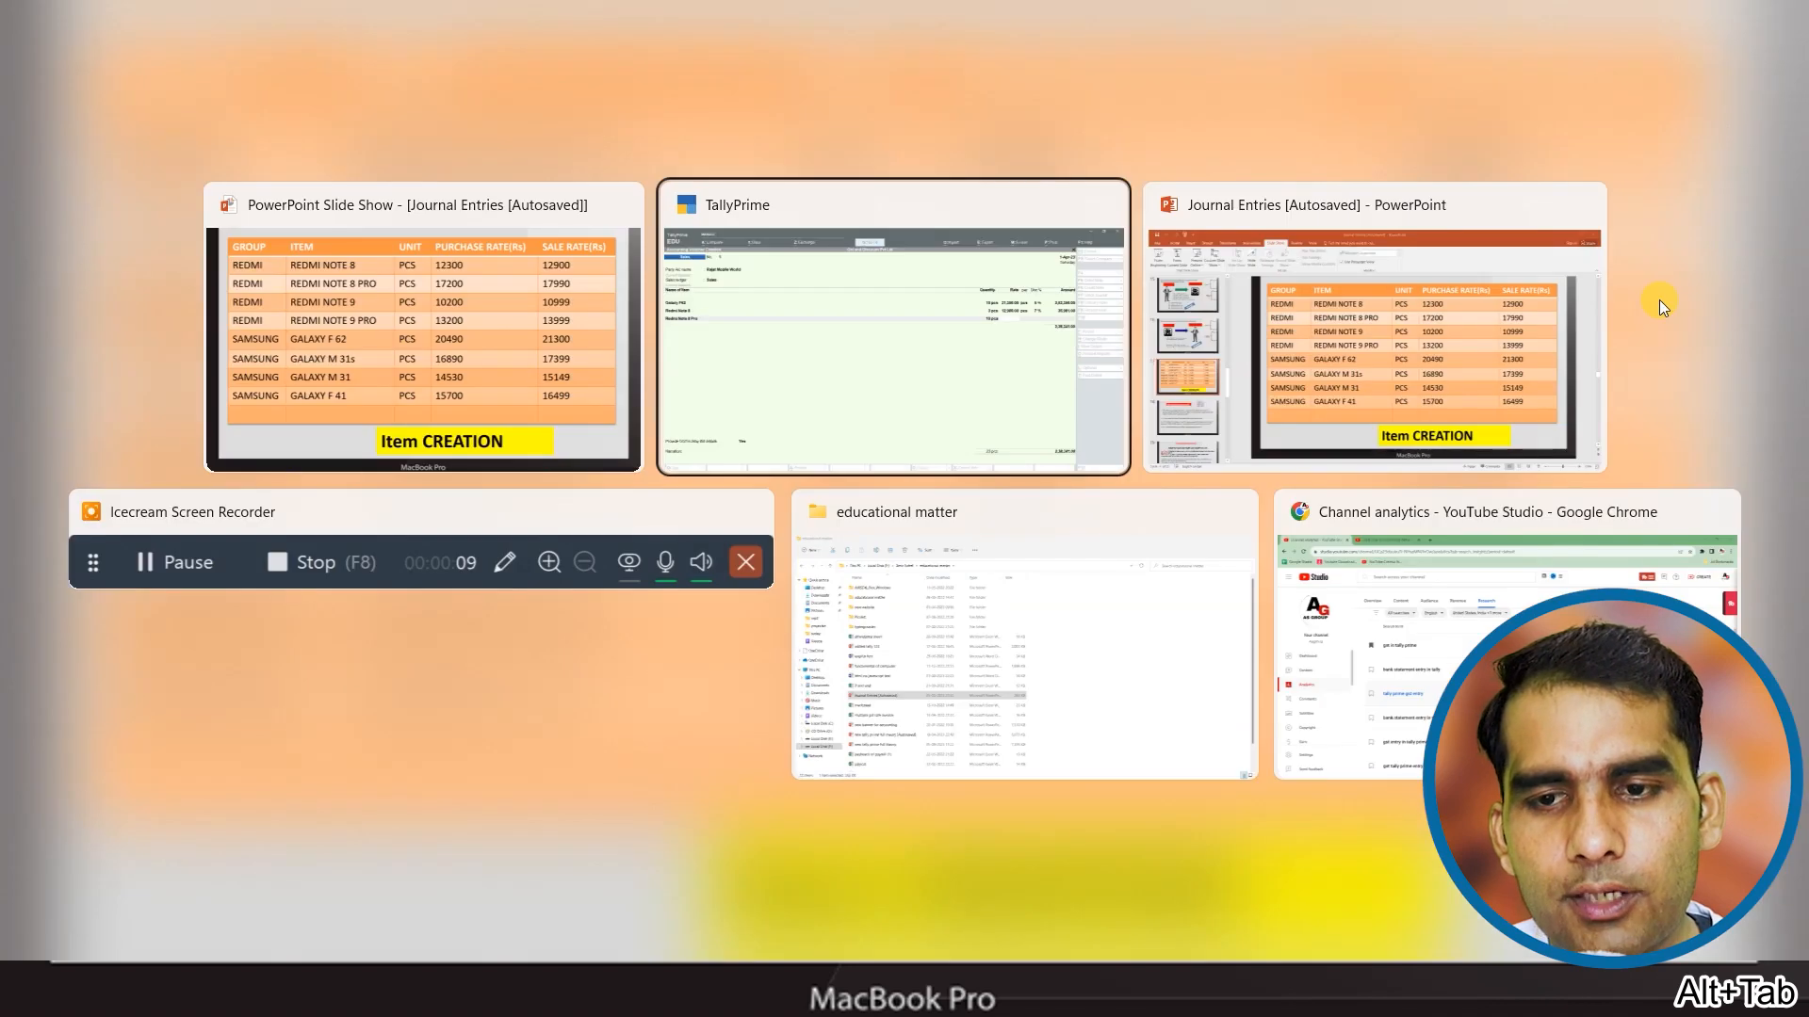
text(17990)
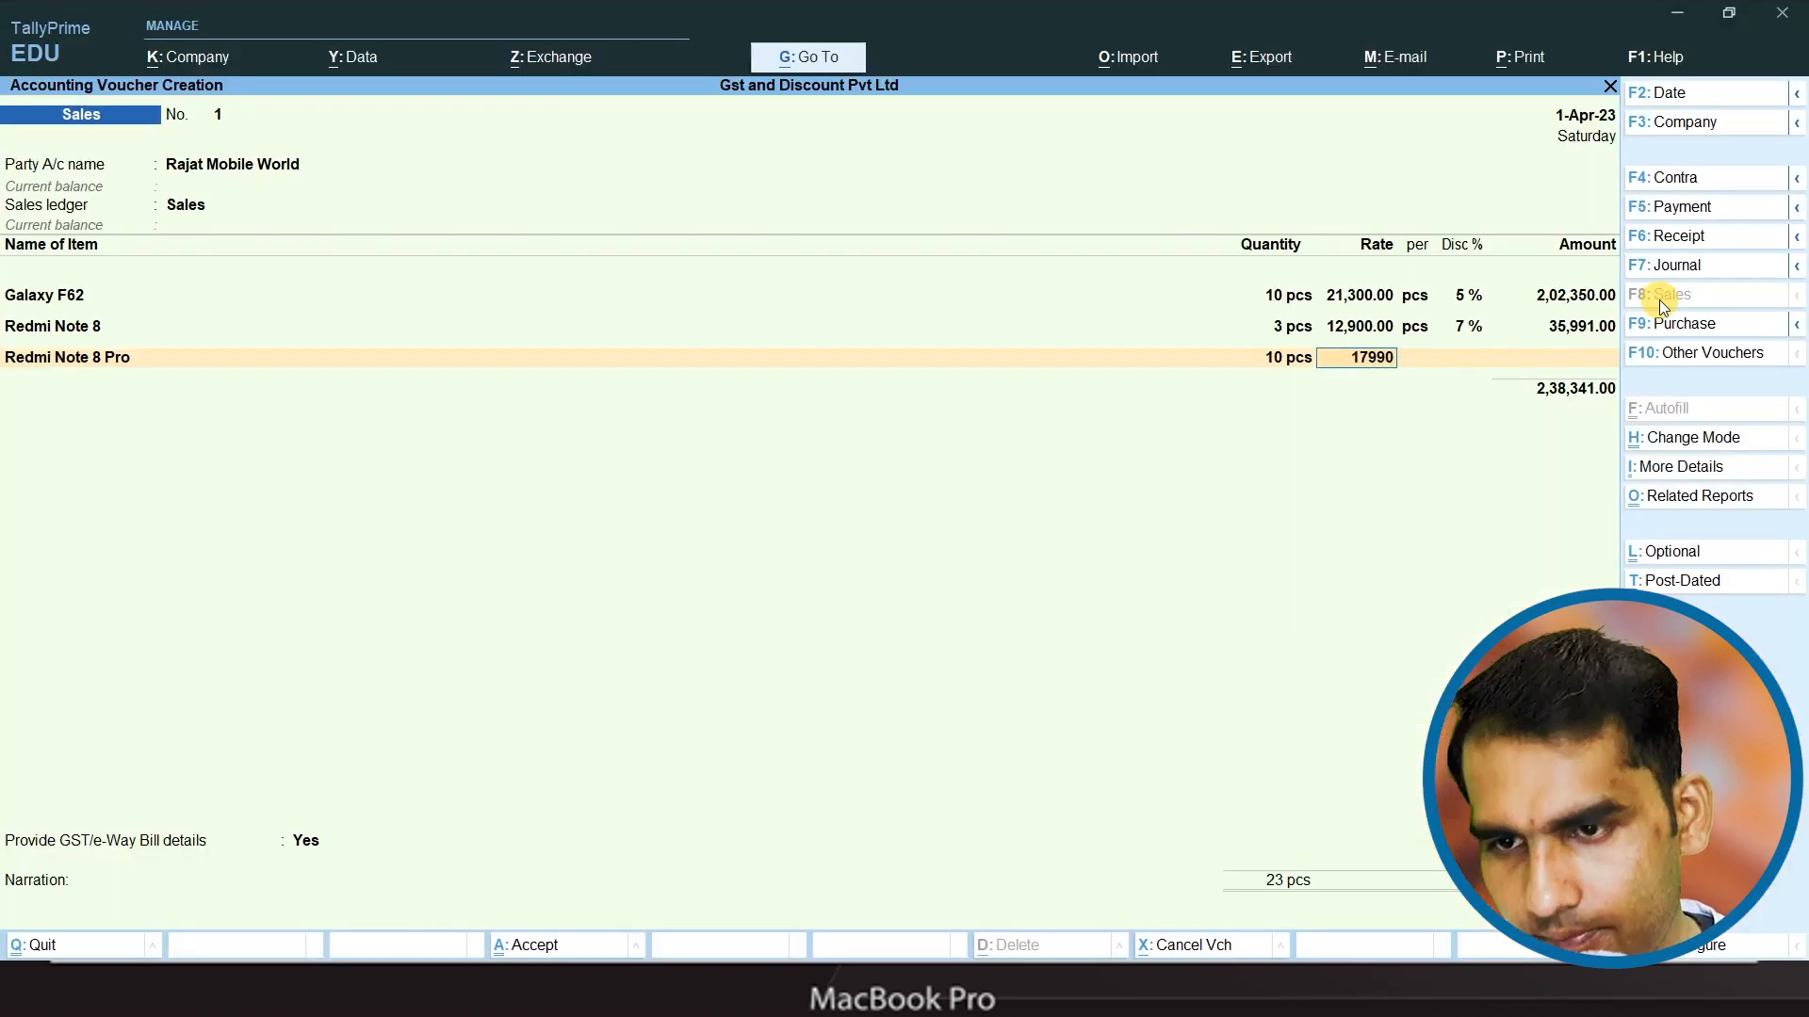
key(Return)
key(Return)
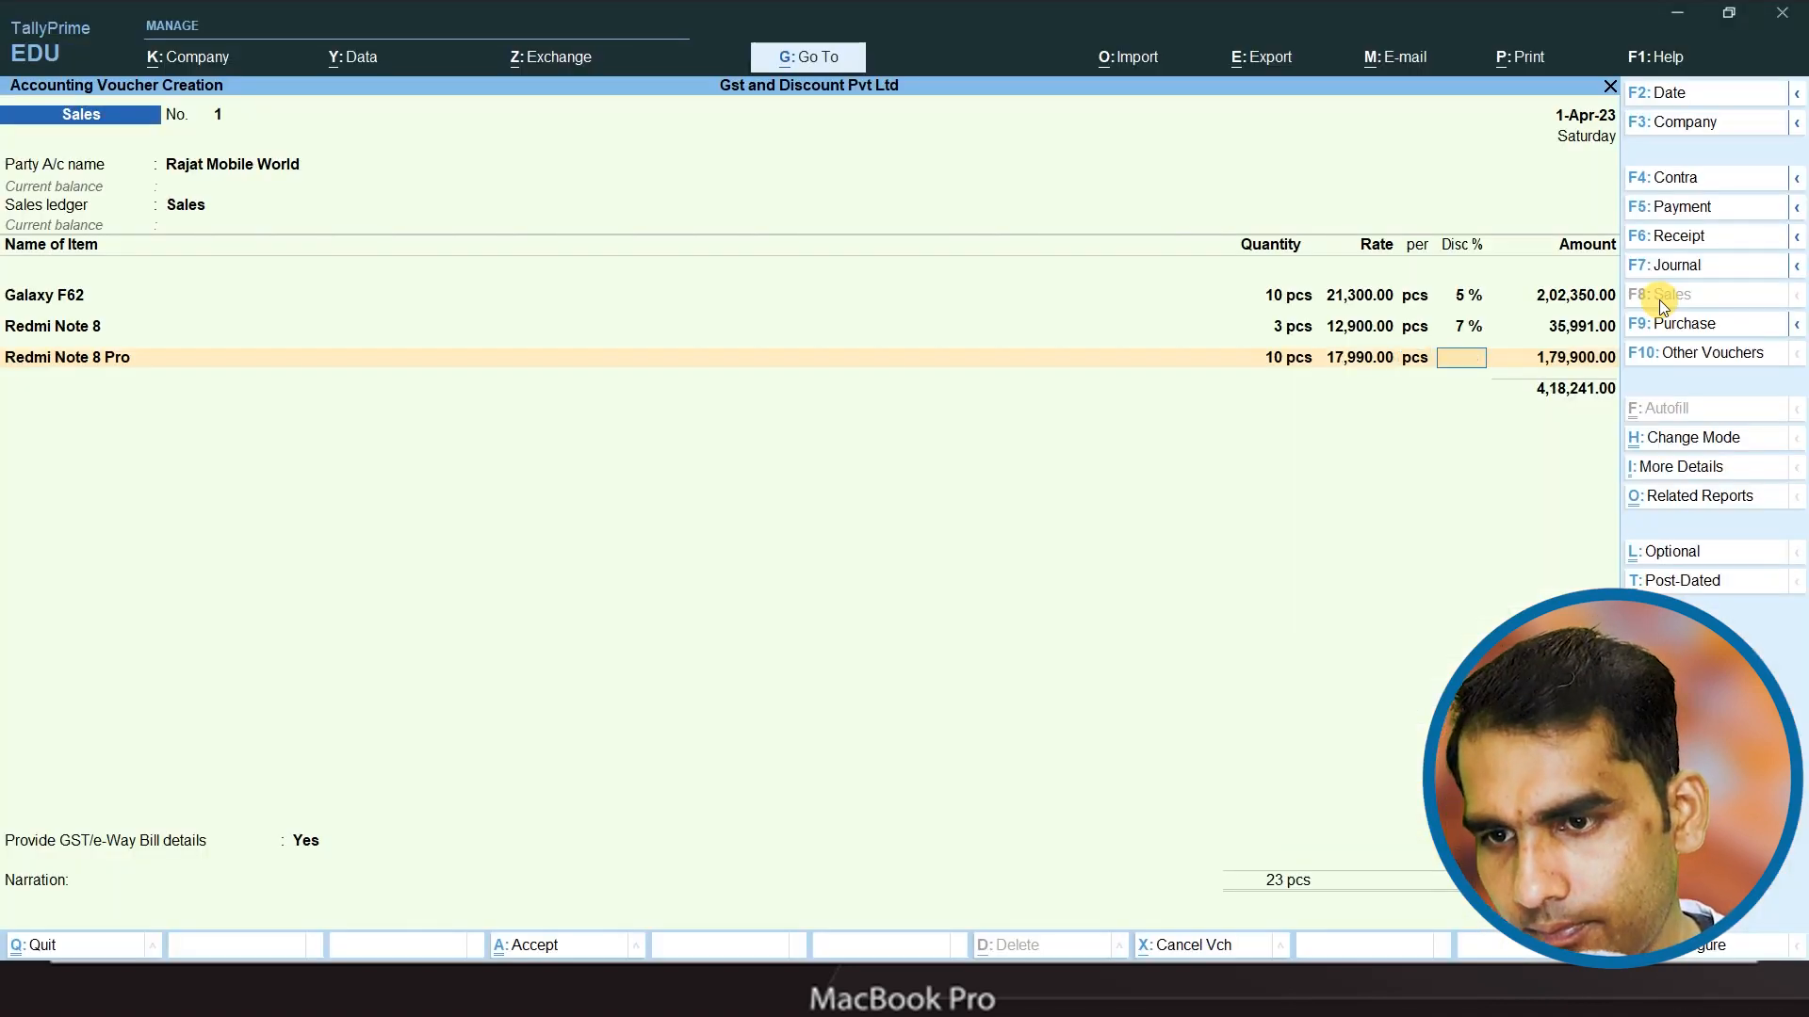
- Check the Redmi Note 8 Pro discount on the PowerPoint sales slide, enter 5 % in TallyPrime, and end the item list
key(alt+Tab)
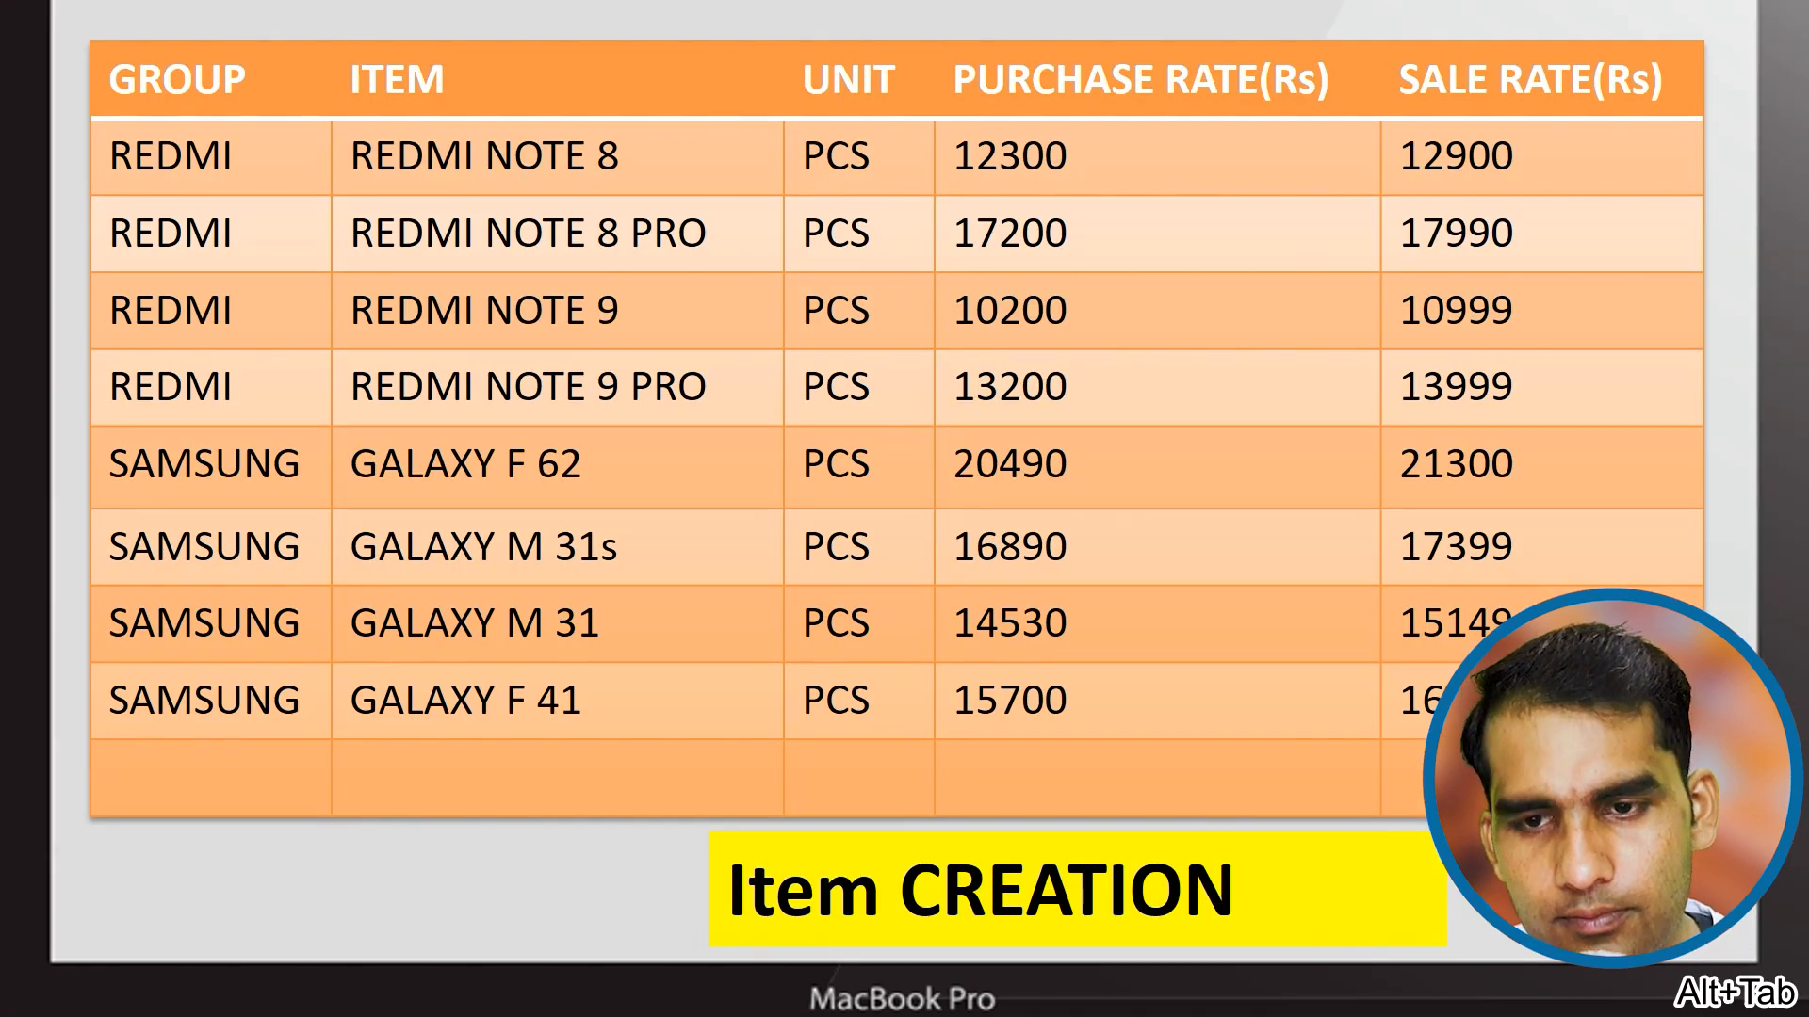
key(Right)
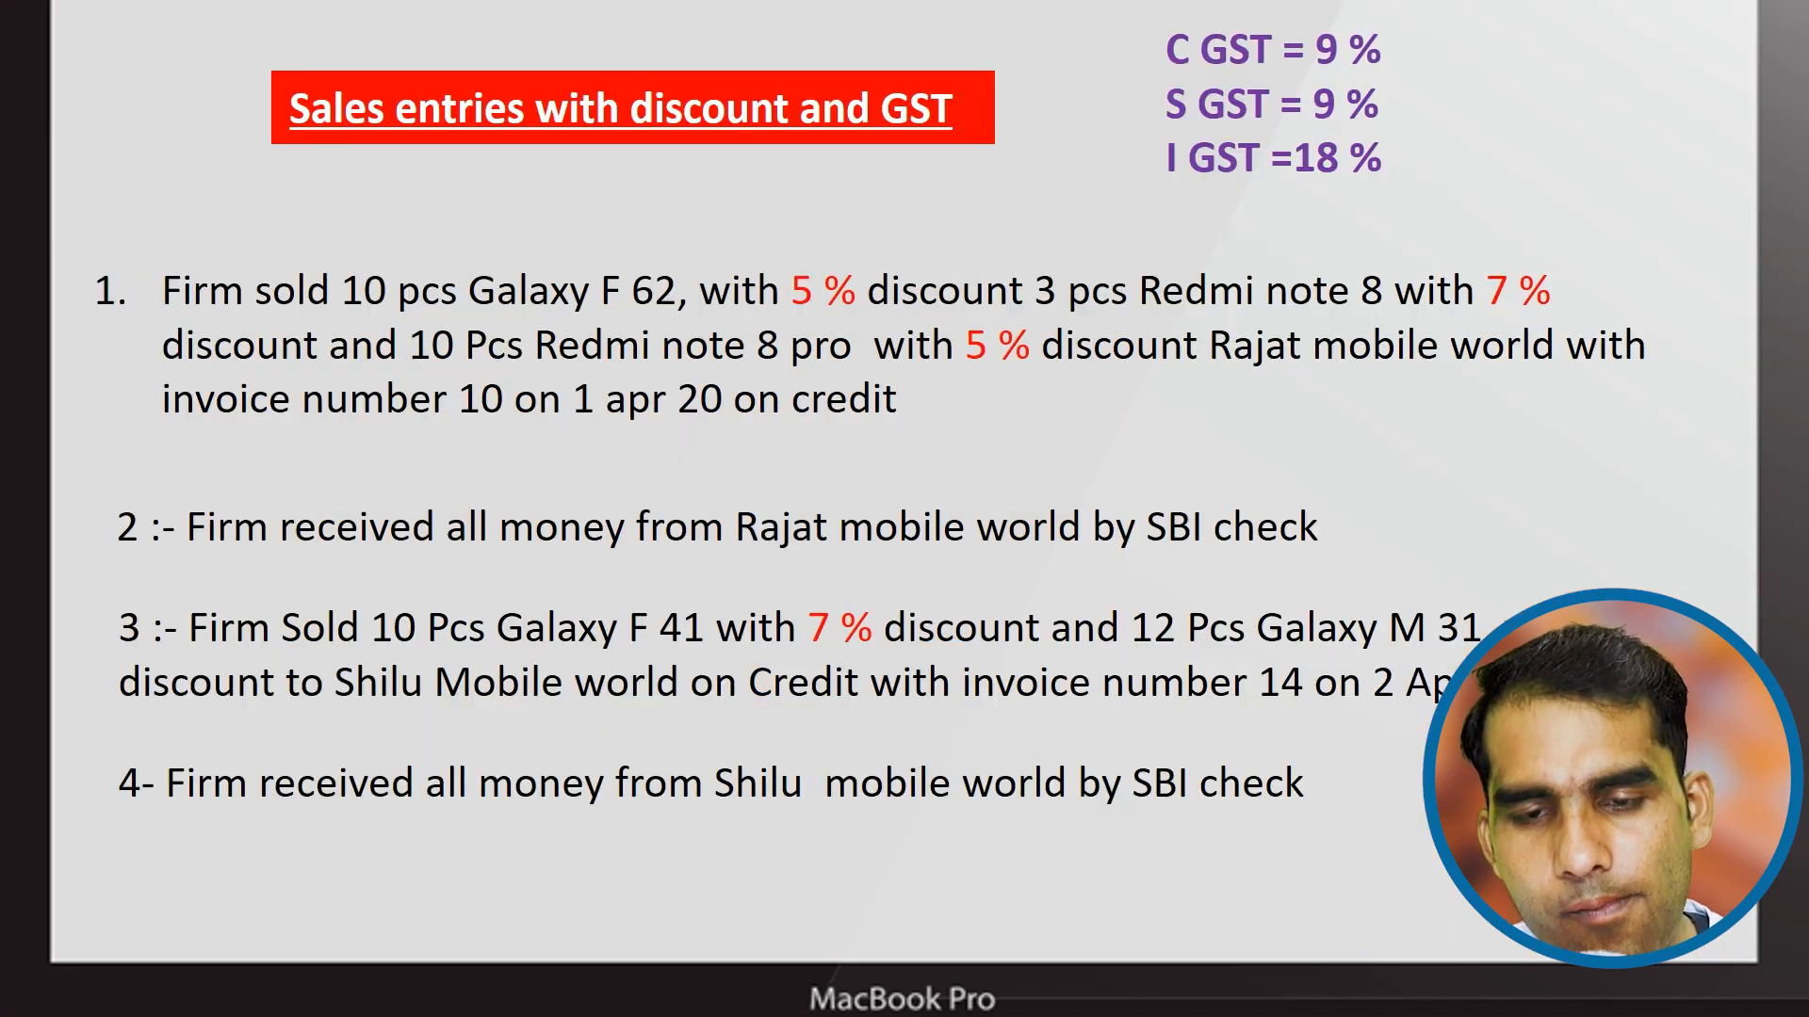
key(alt+Tab)
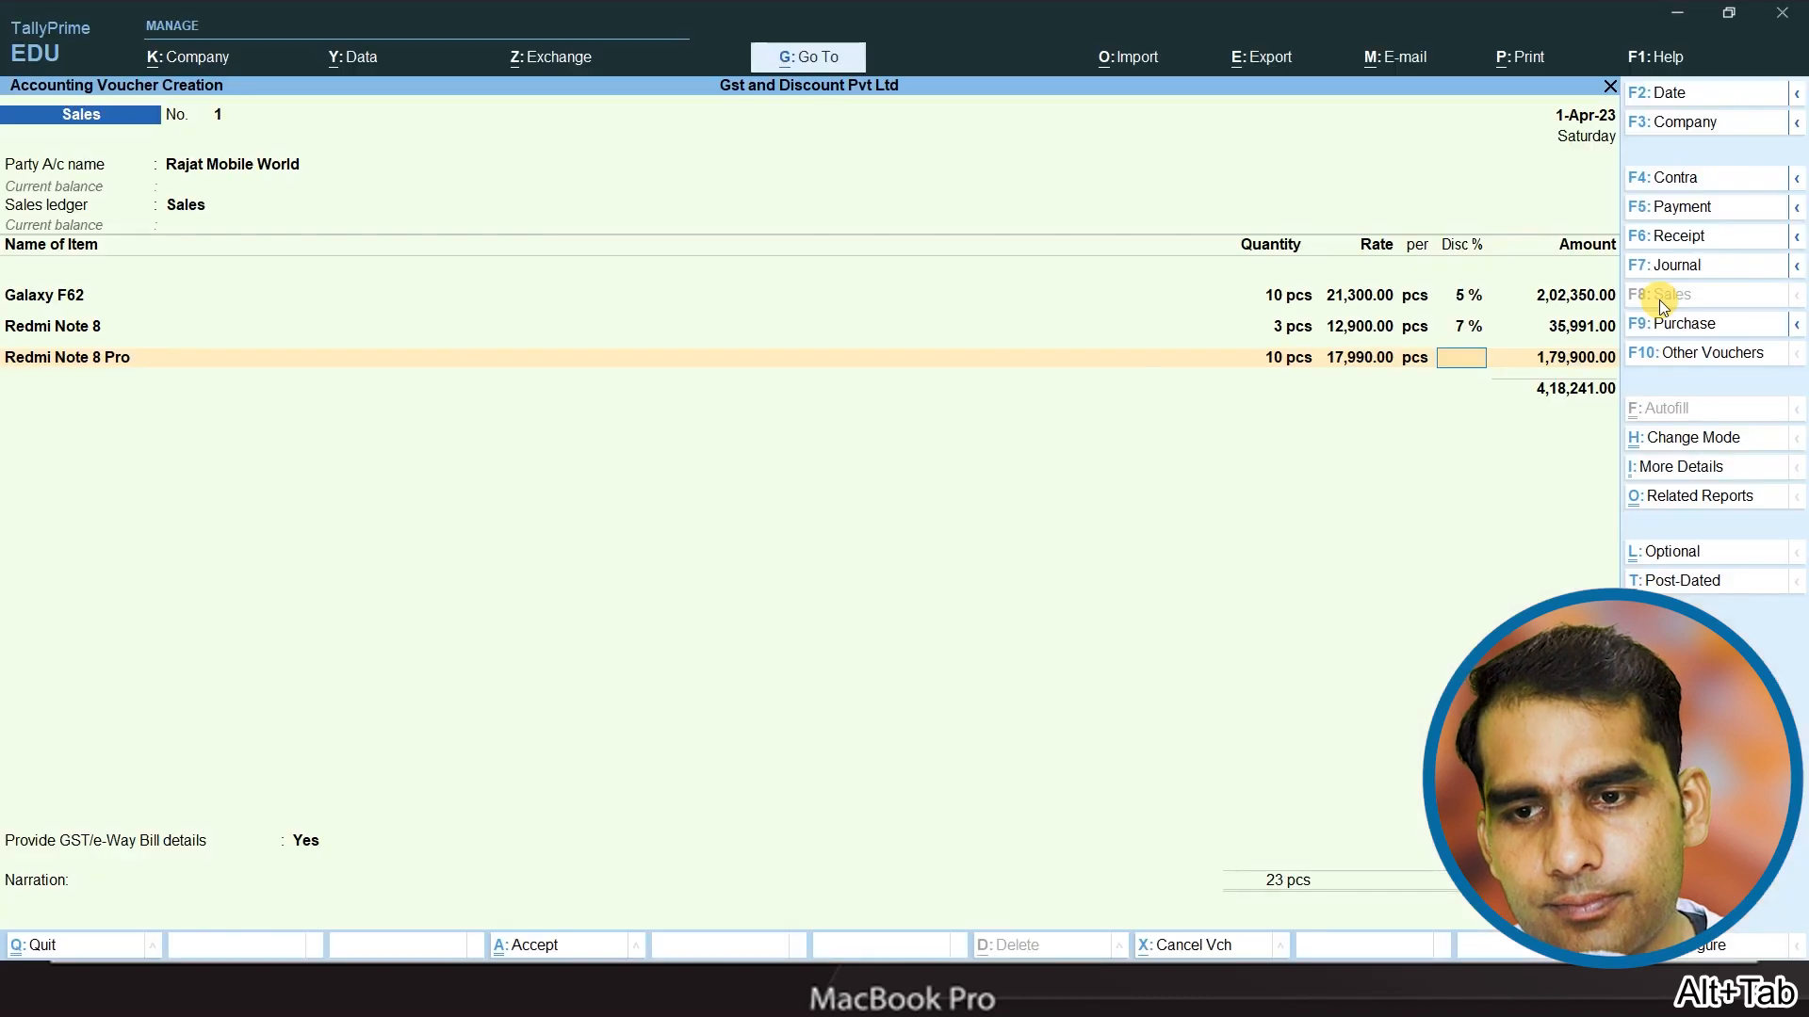
text(5)
key(Return)
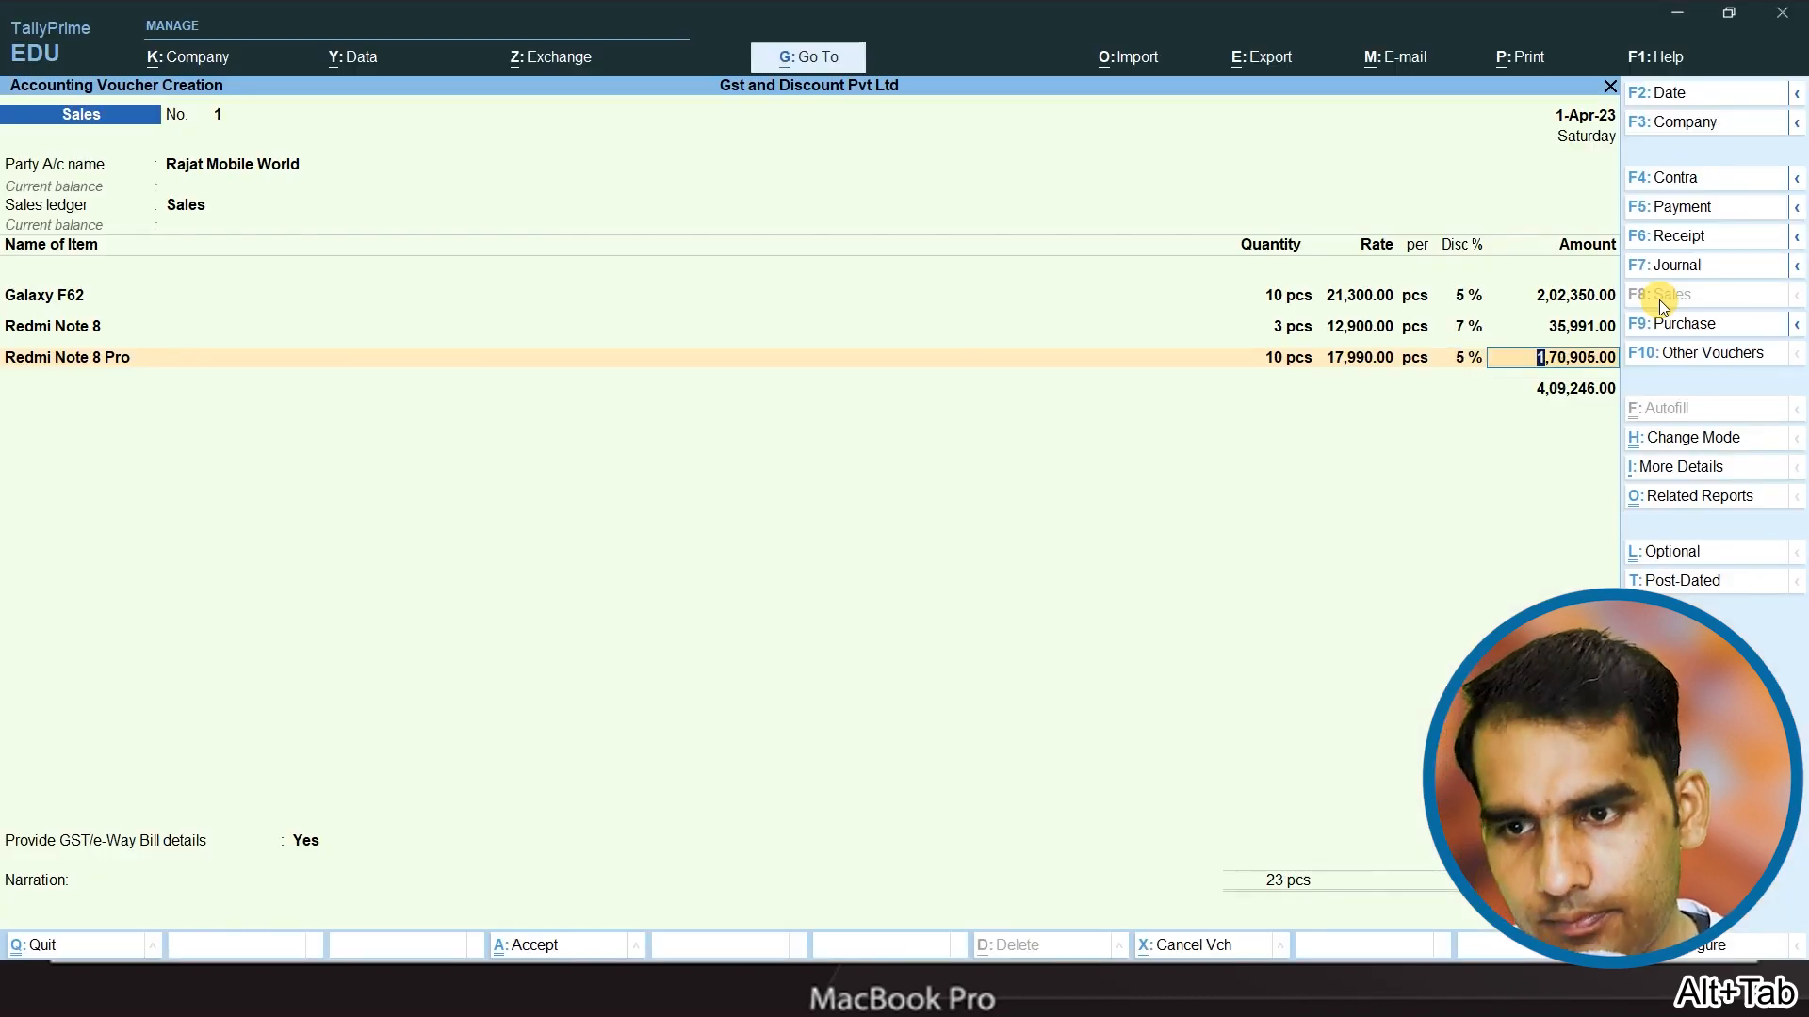
key(Return)
key(Return)
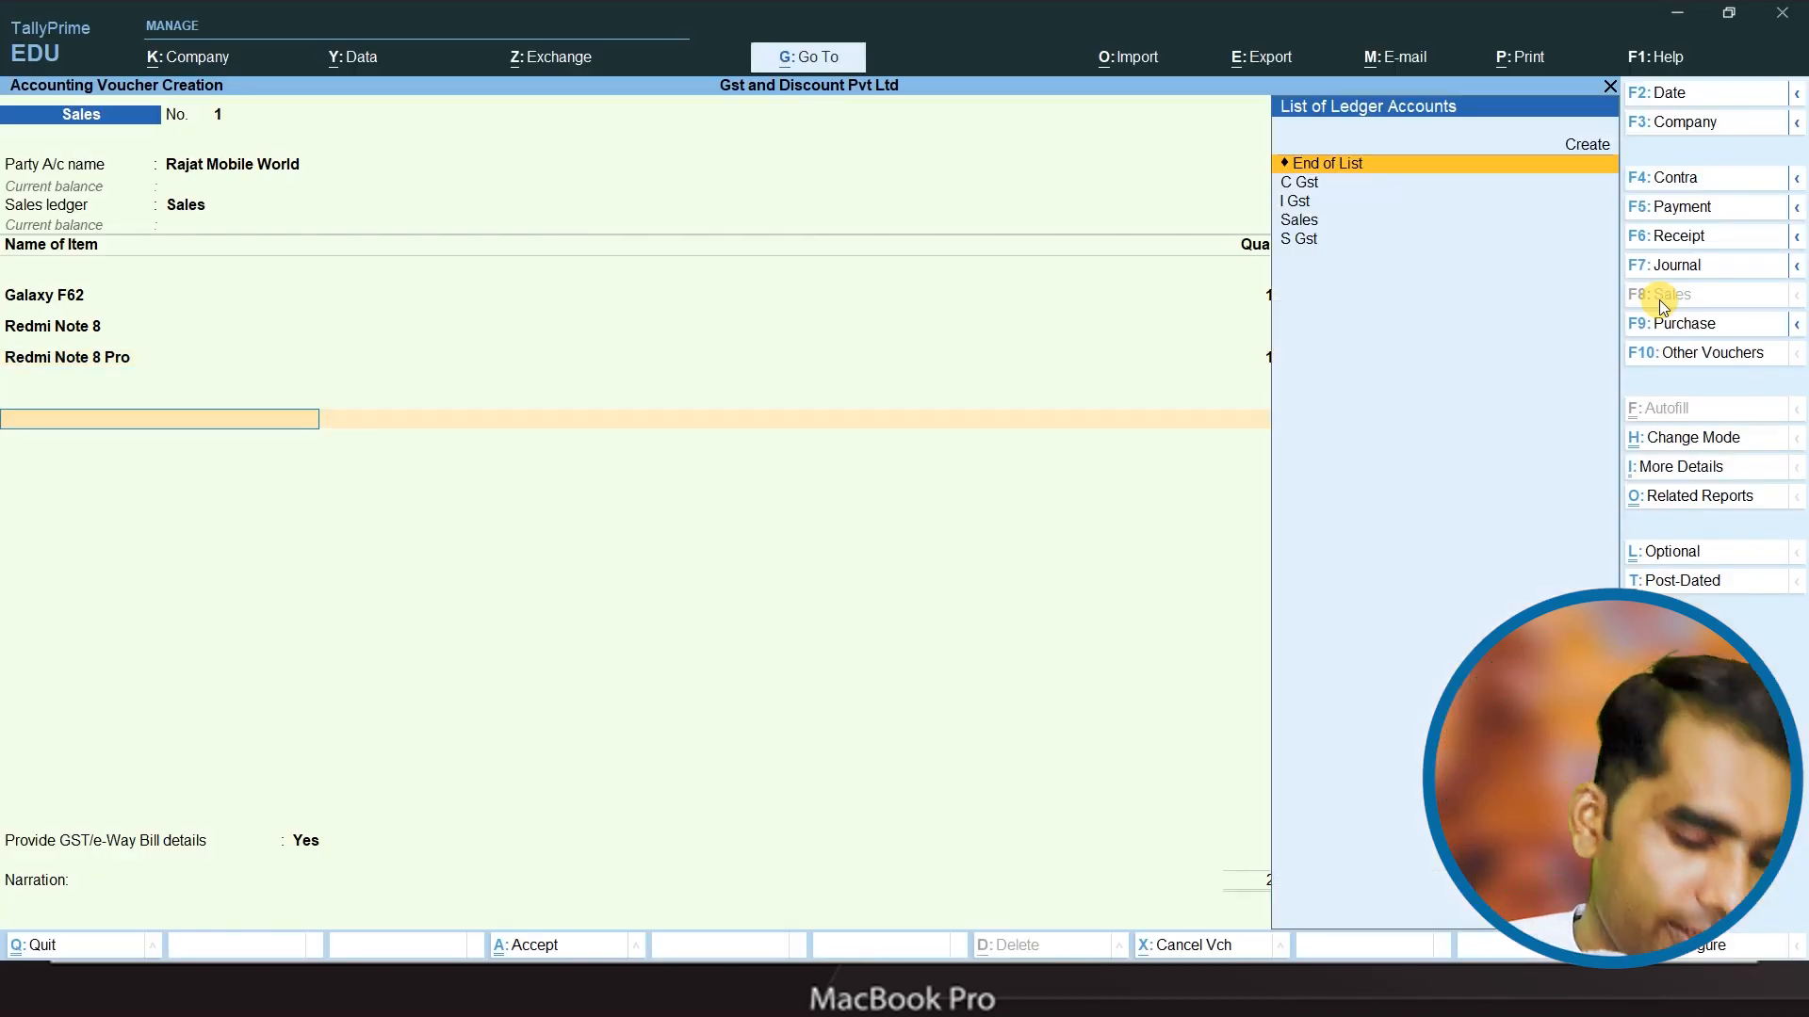
- Add the C Gst and S Gst ledgers to the Rajat Mobile World sales voucher below the items
text(c)
key(Return)
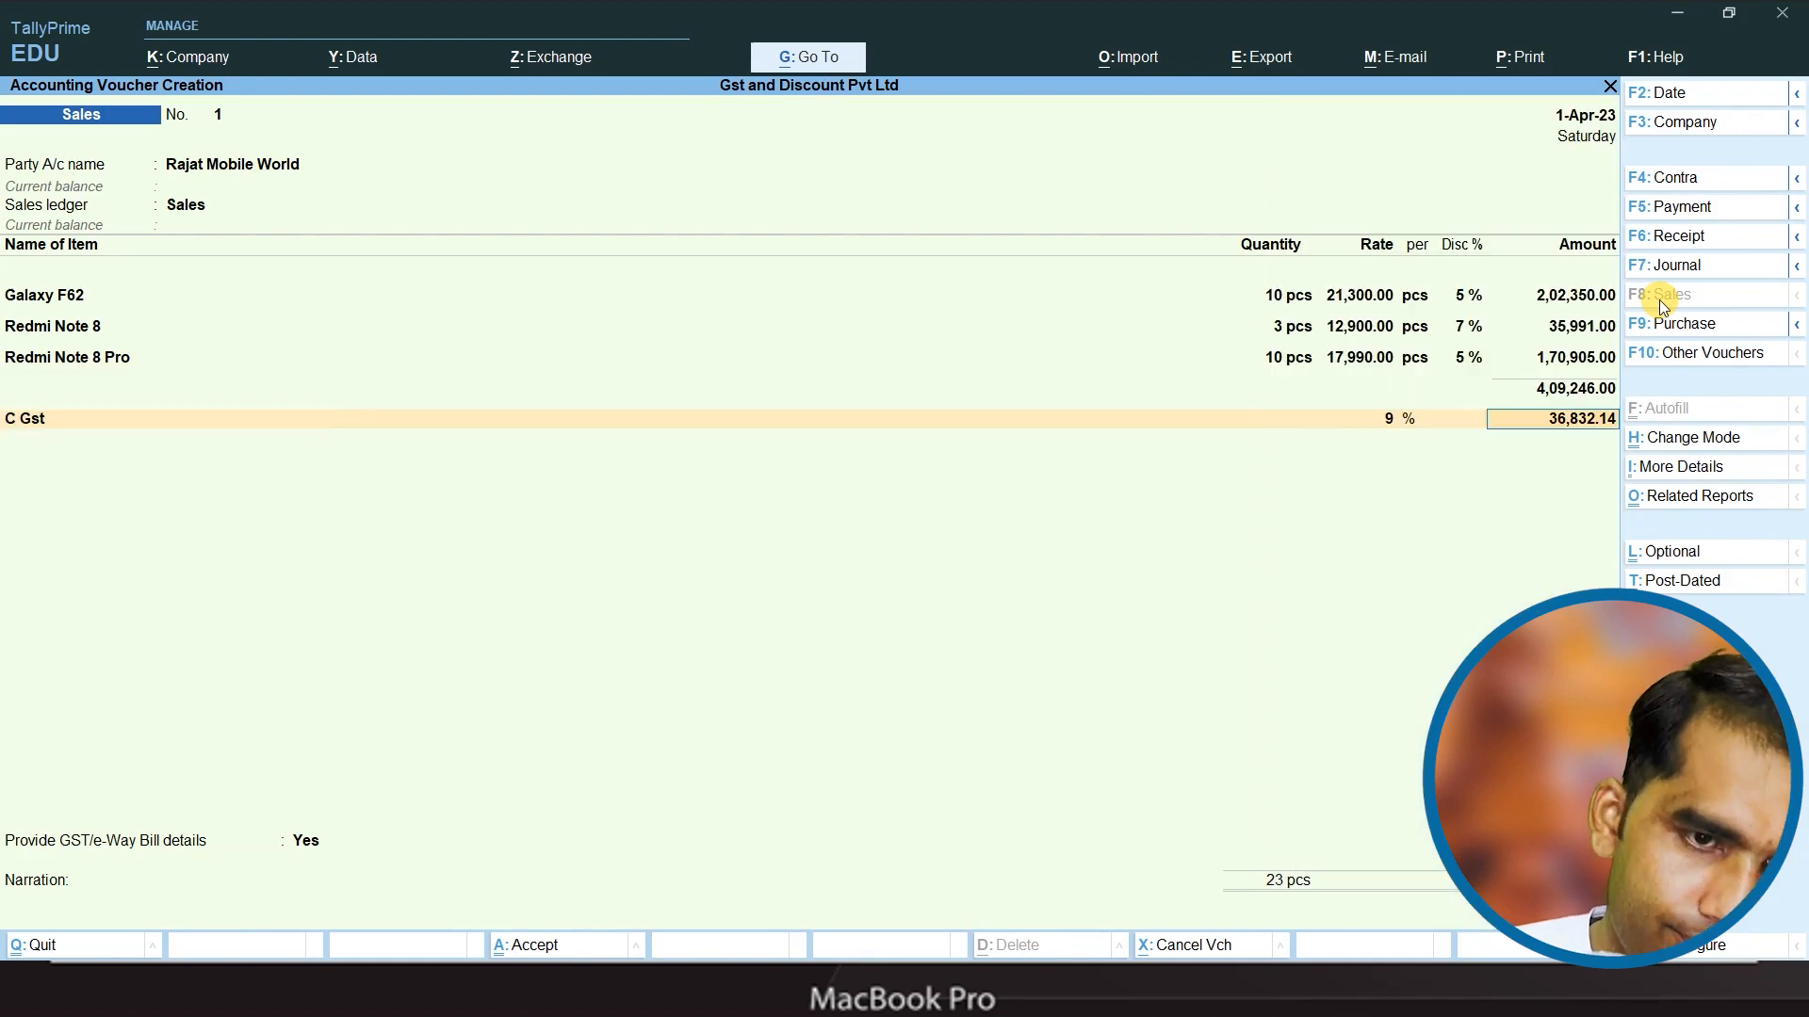
key(Return)
text(S)
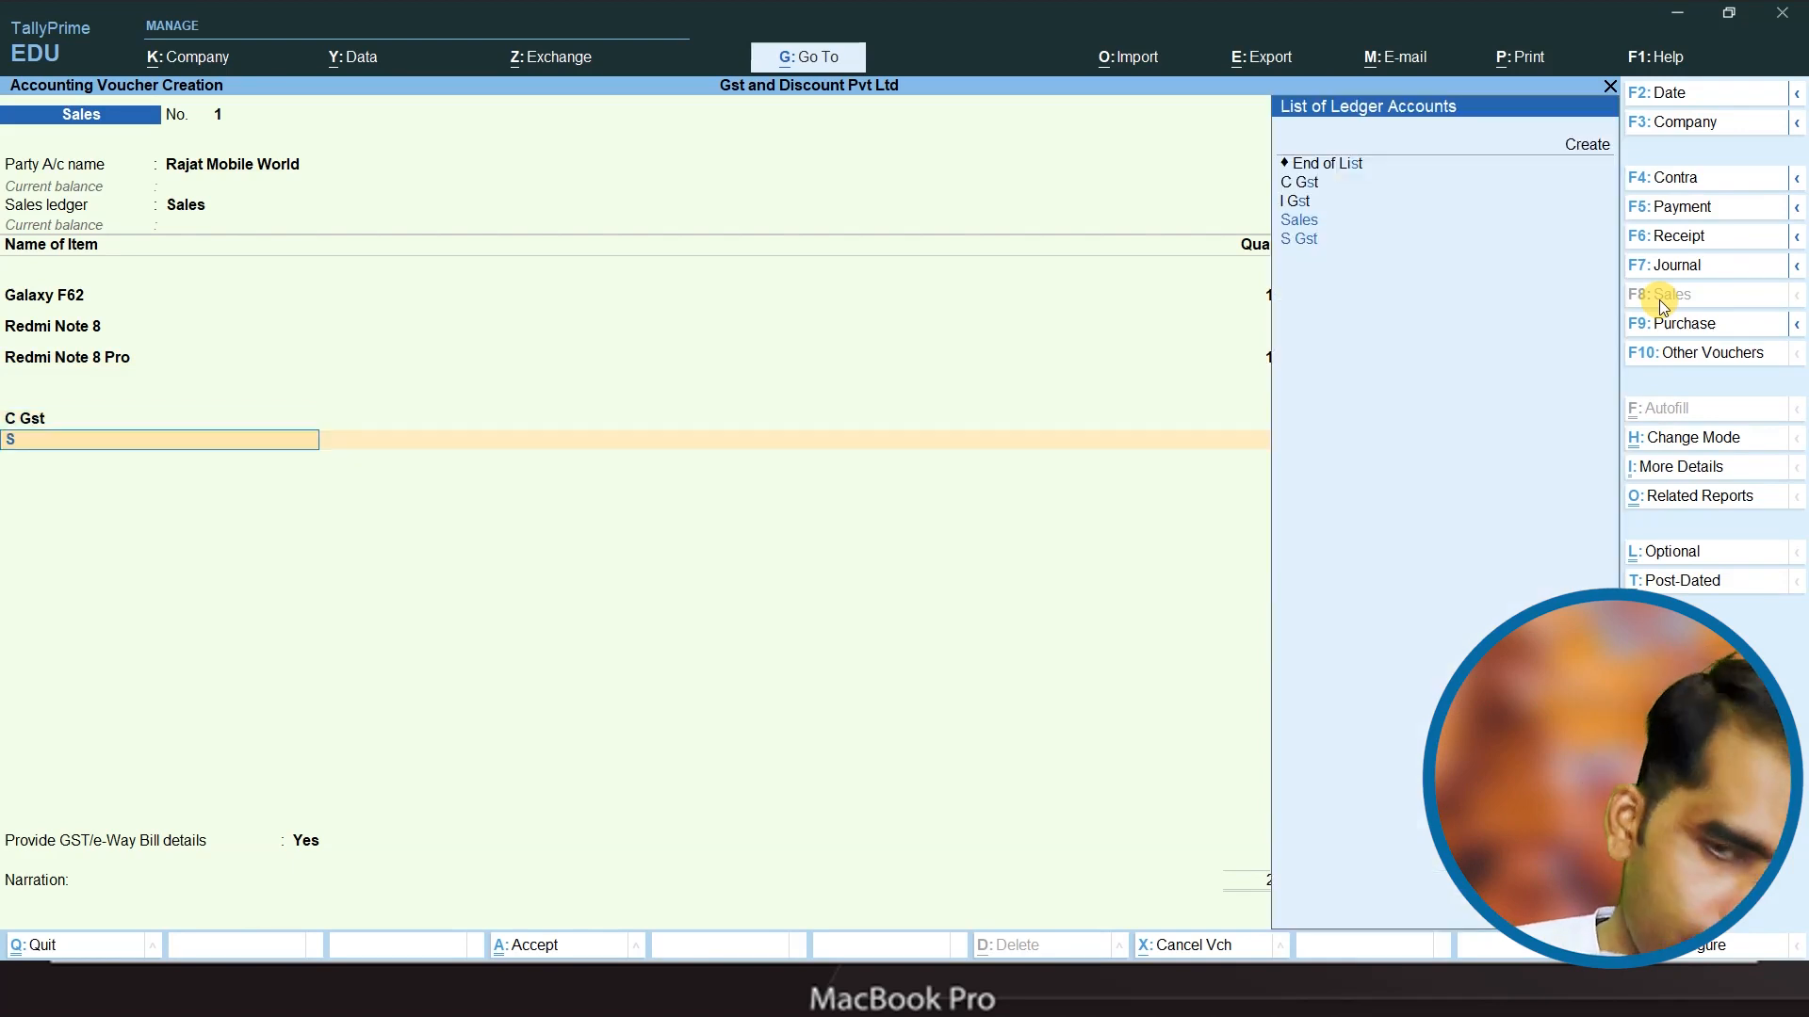
key(Down)
key(Return)
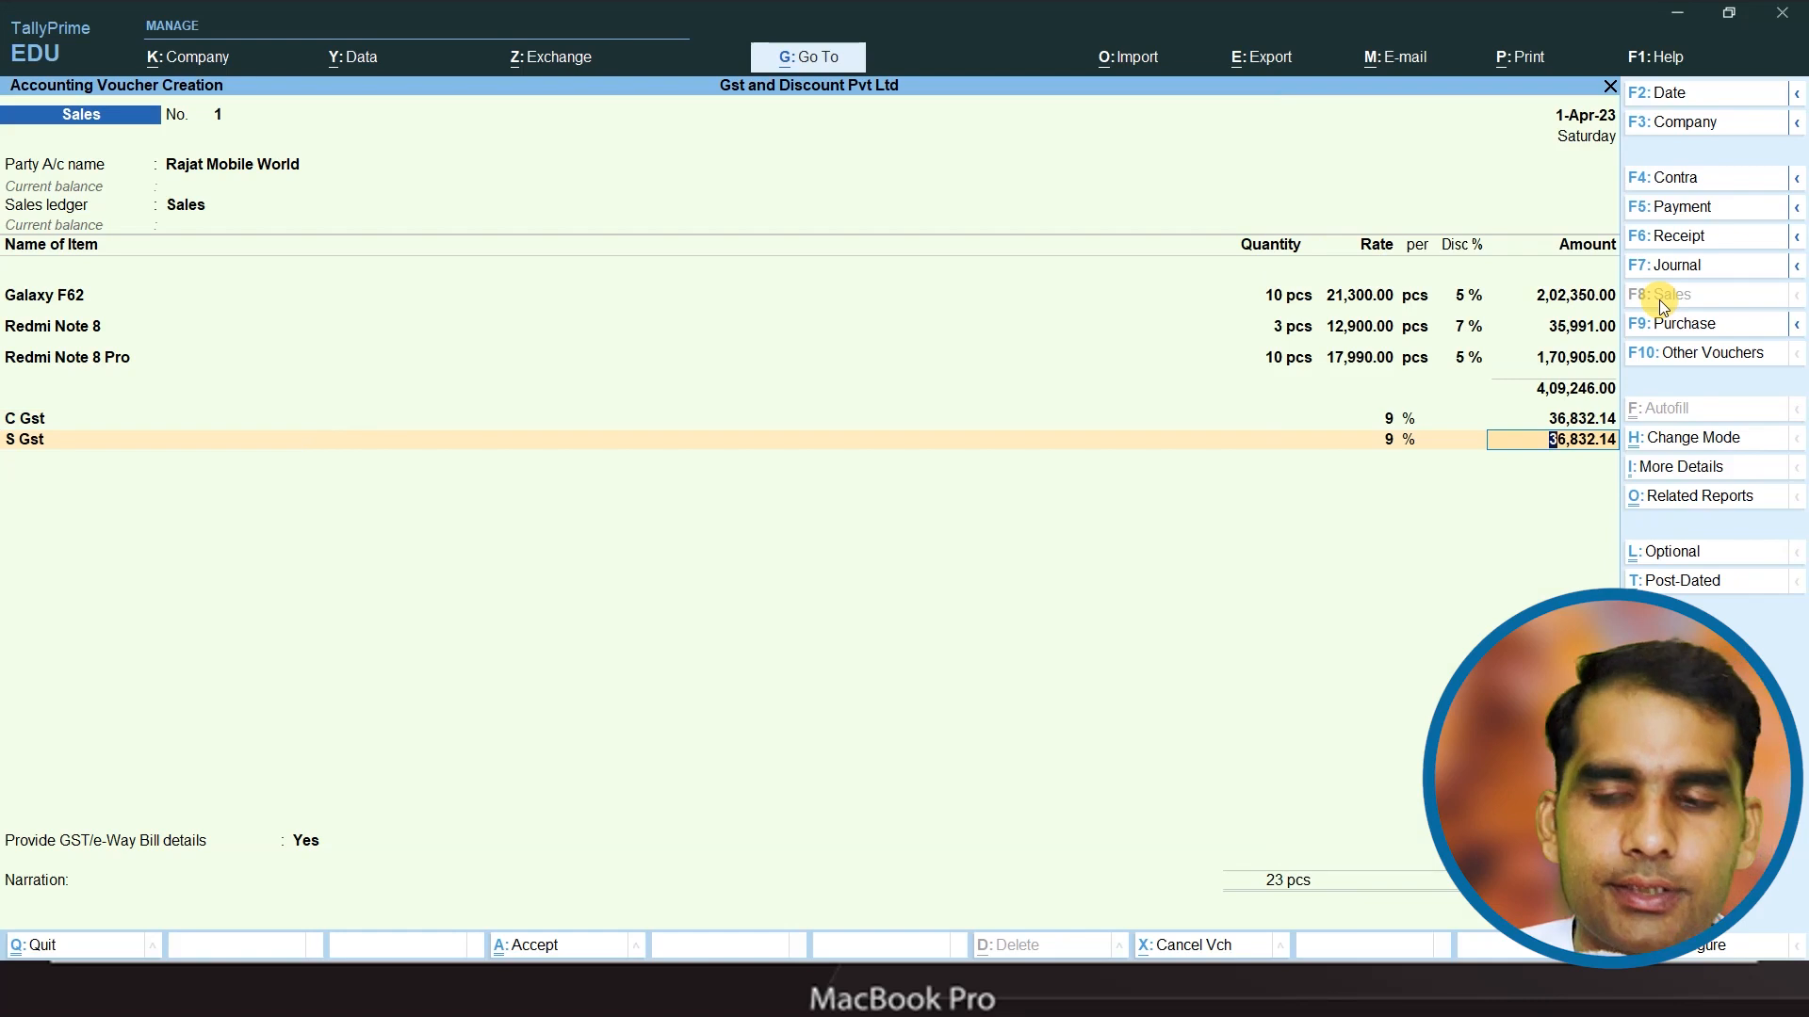
- Save the Rajat Mobile World sales voucher and decline sending its details for e-Way Bill generation
key(ctrl)
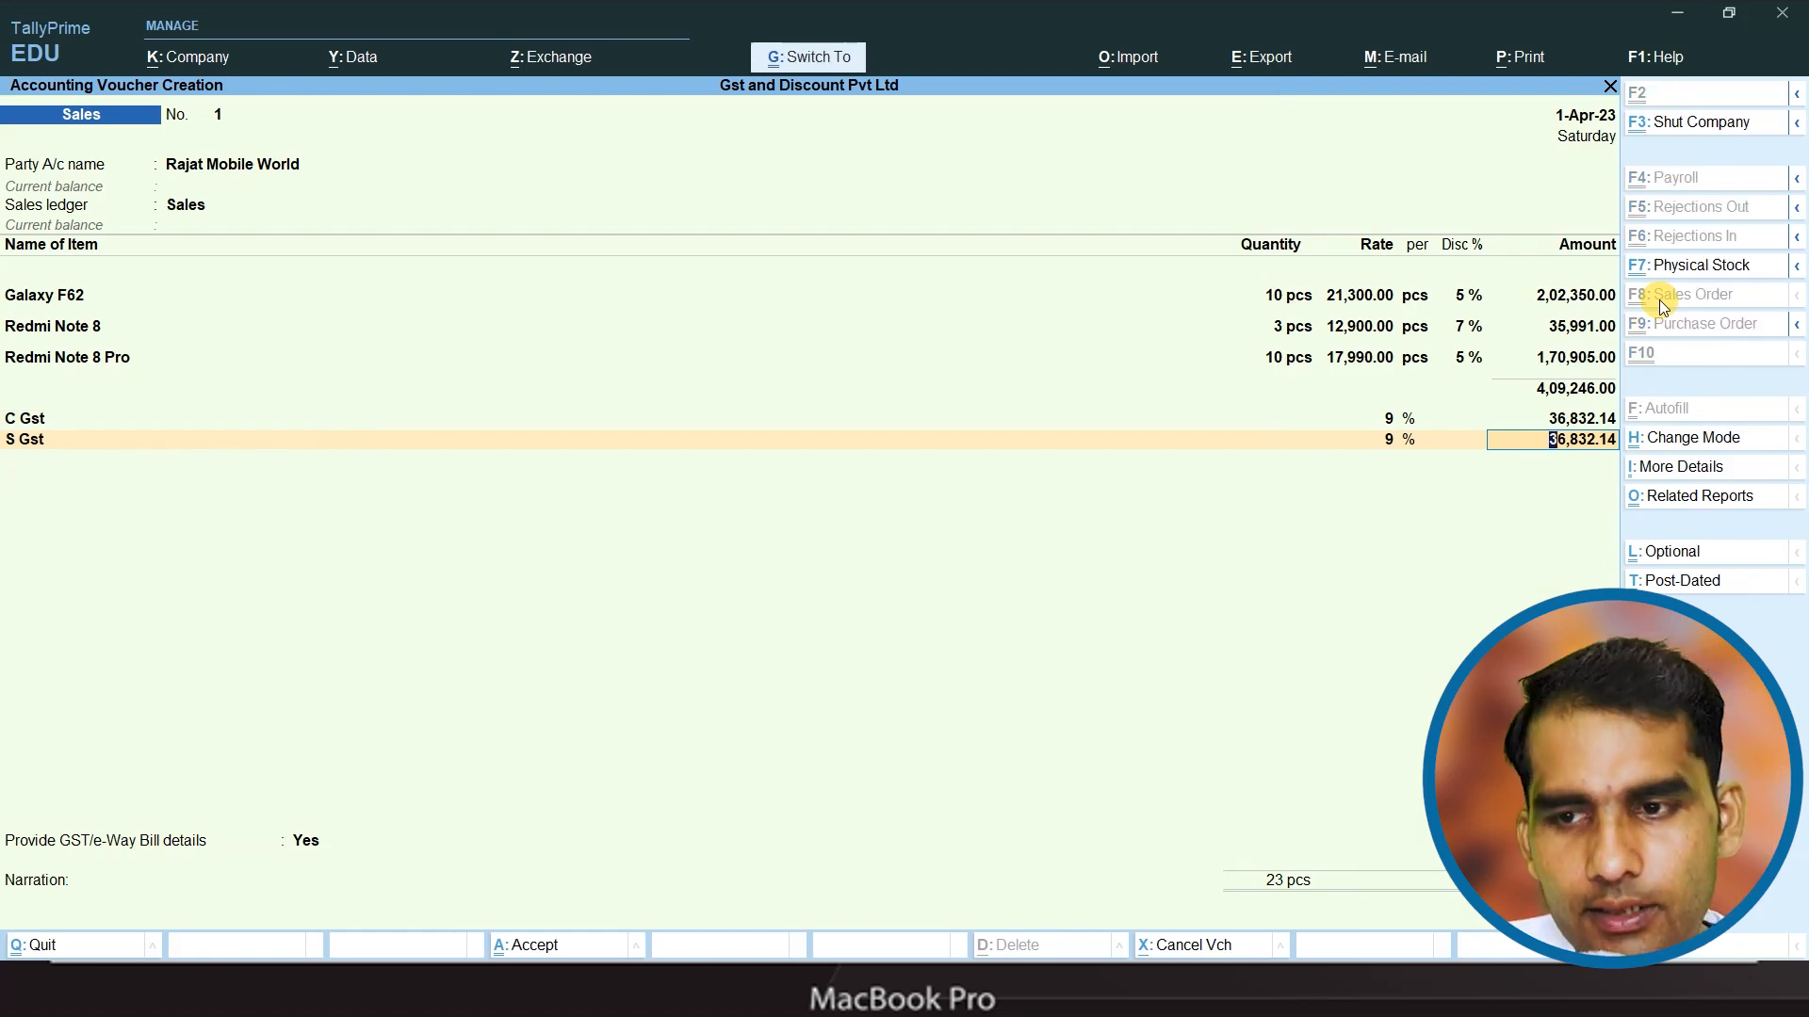
key(ctrl+a)
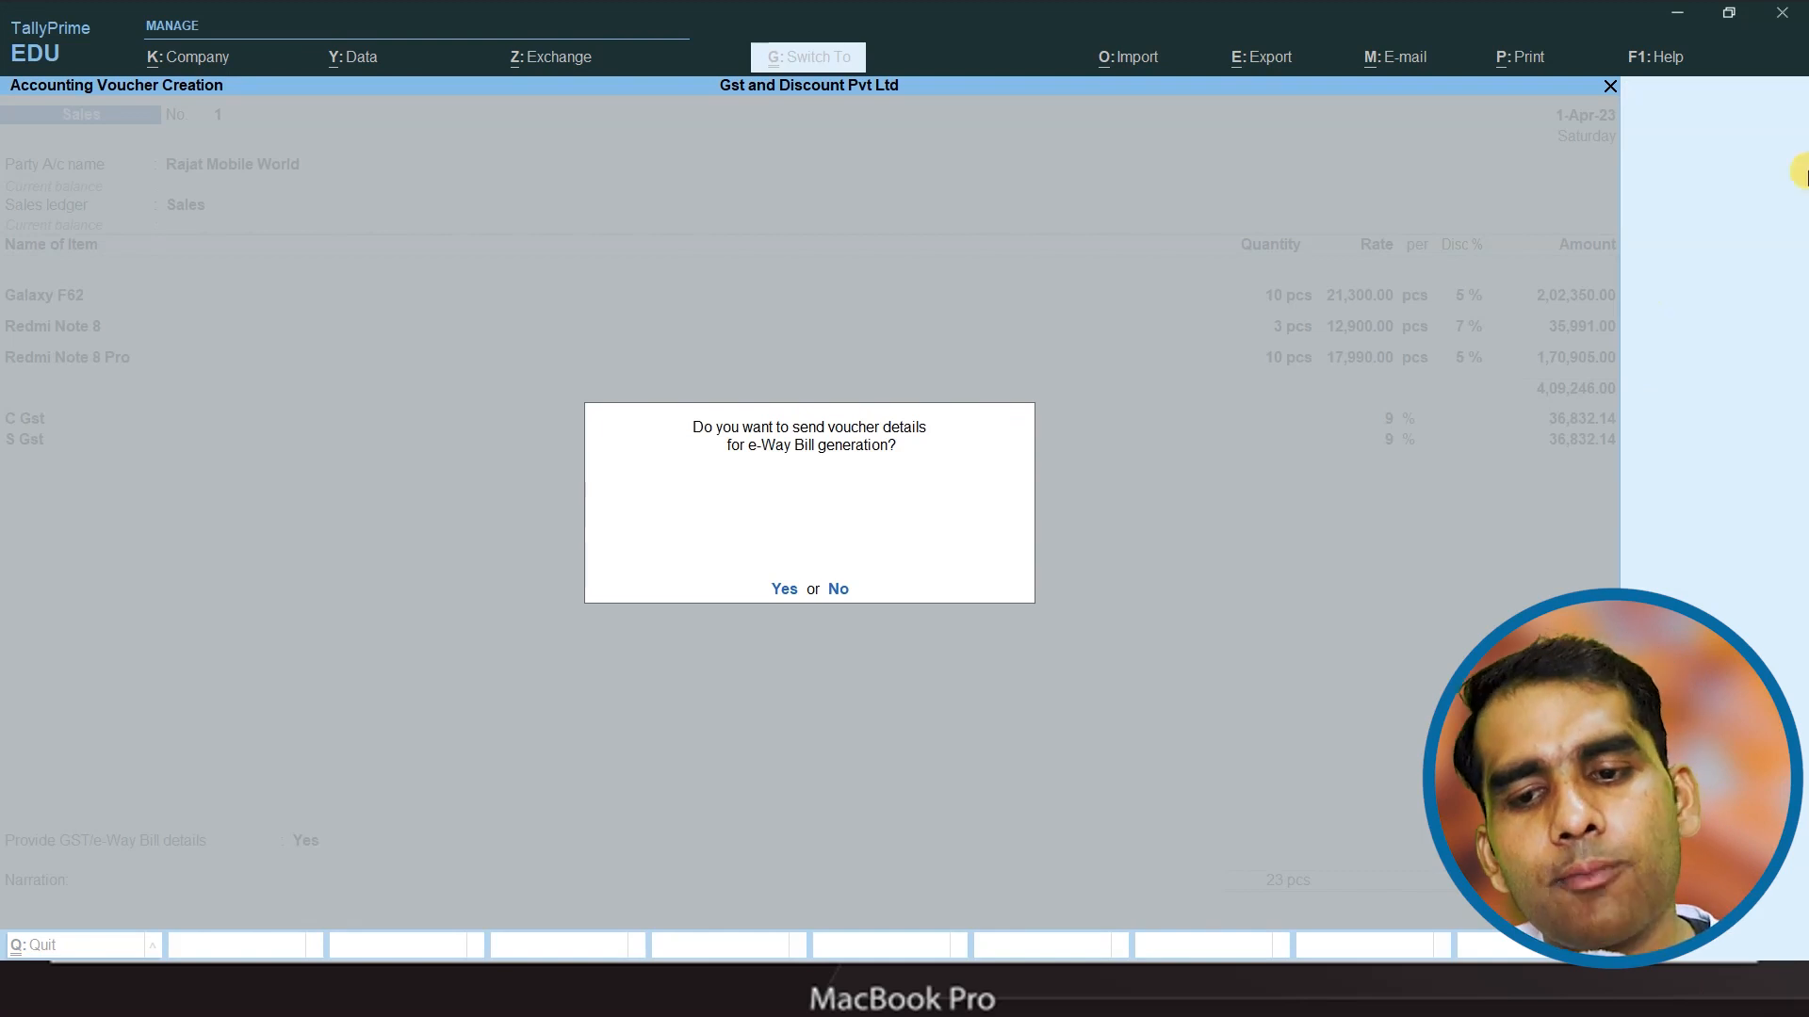
click(843, 589)
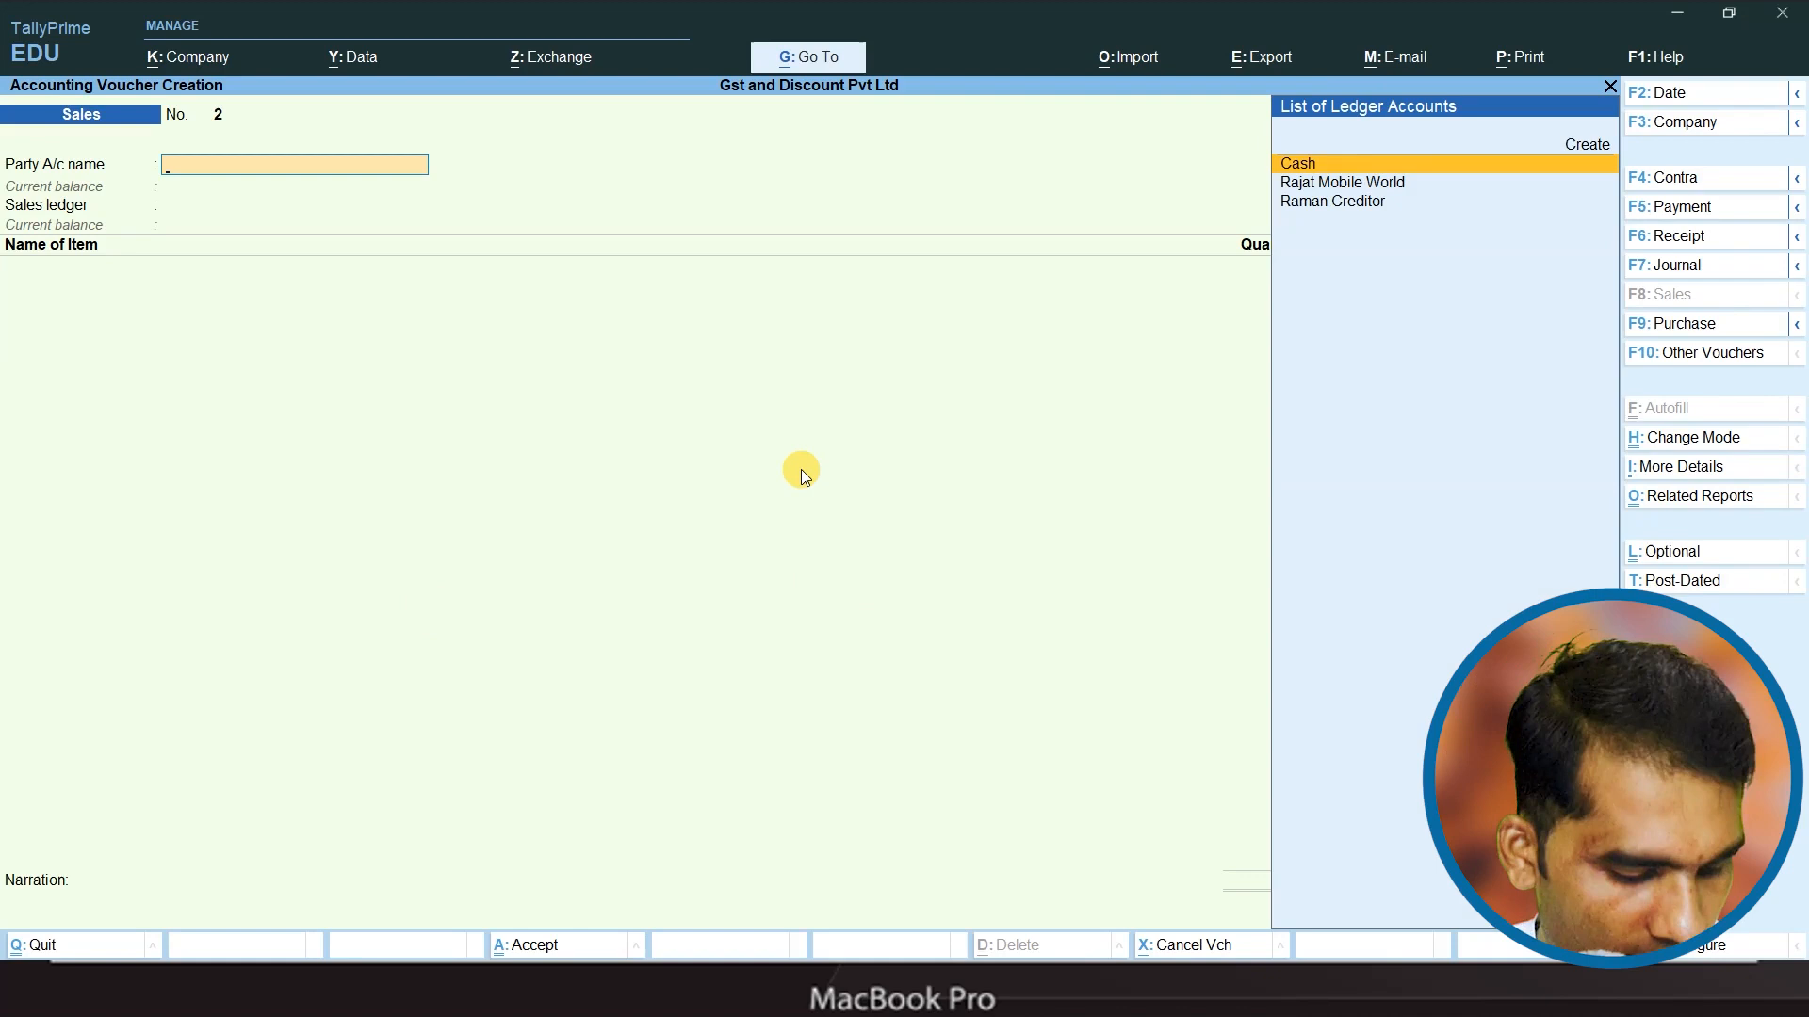
- Check the second transaction on the PowerPoint slide and start a receipt voucher in TallyPrime with Rajat Mobile World as the credited party
key(alt+Tab)
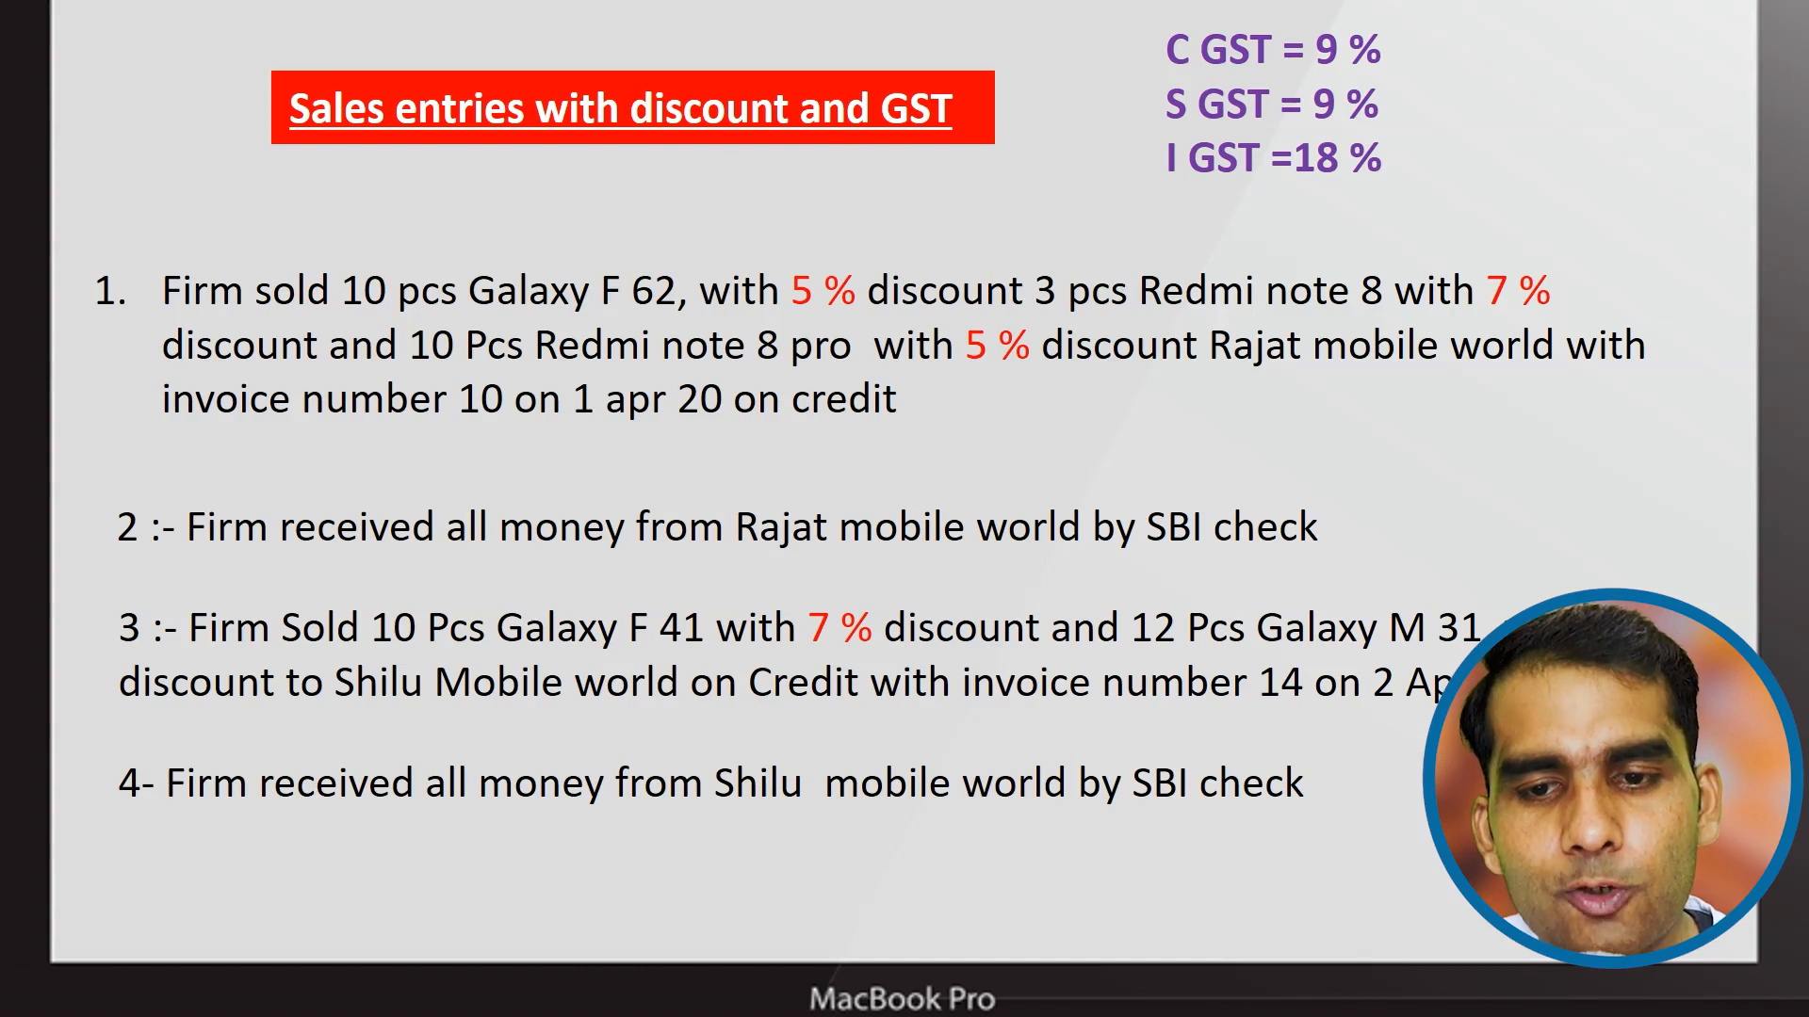
key(alt+Tab)
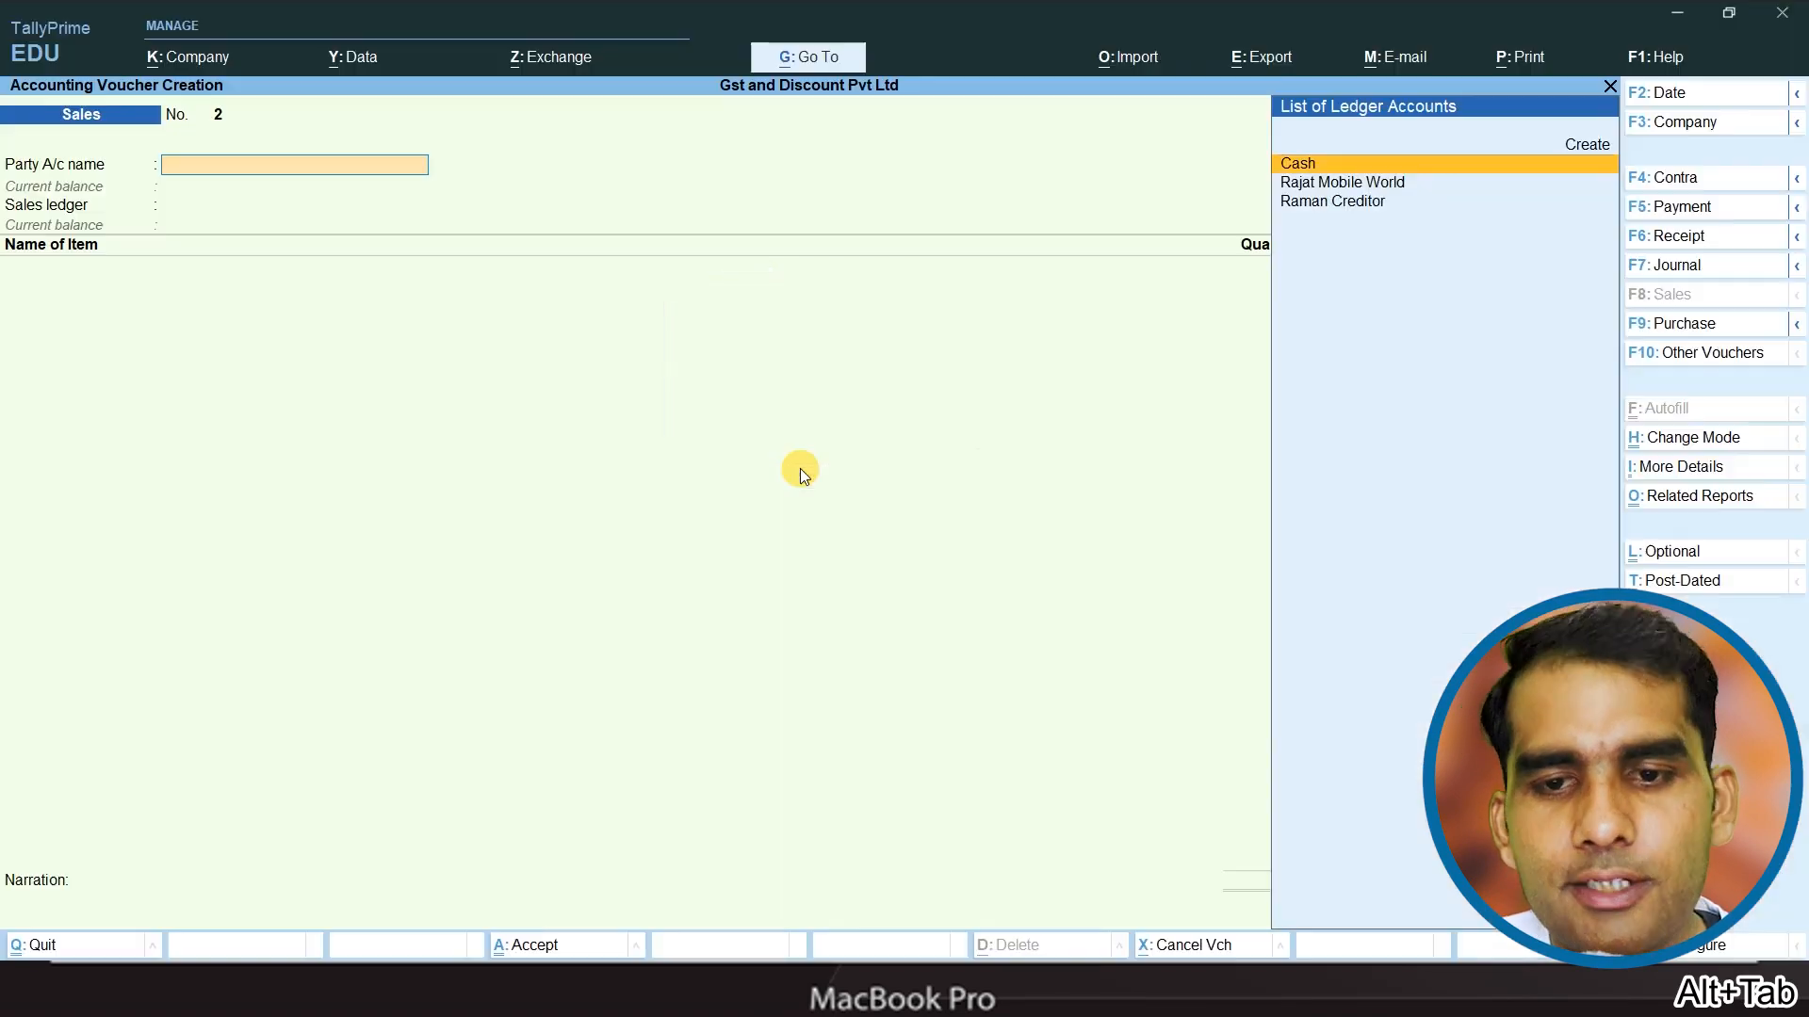
click(1686, 236)
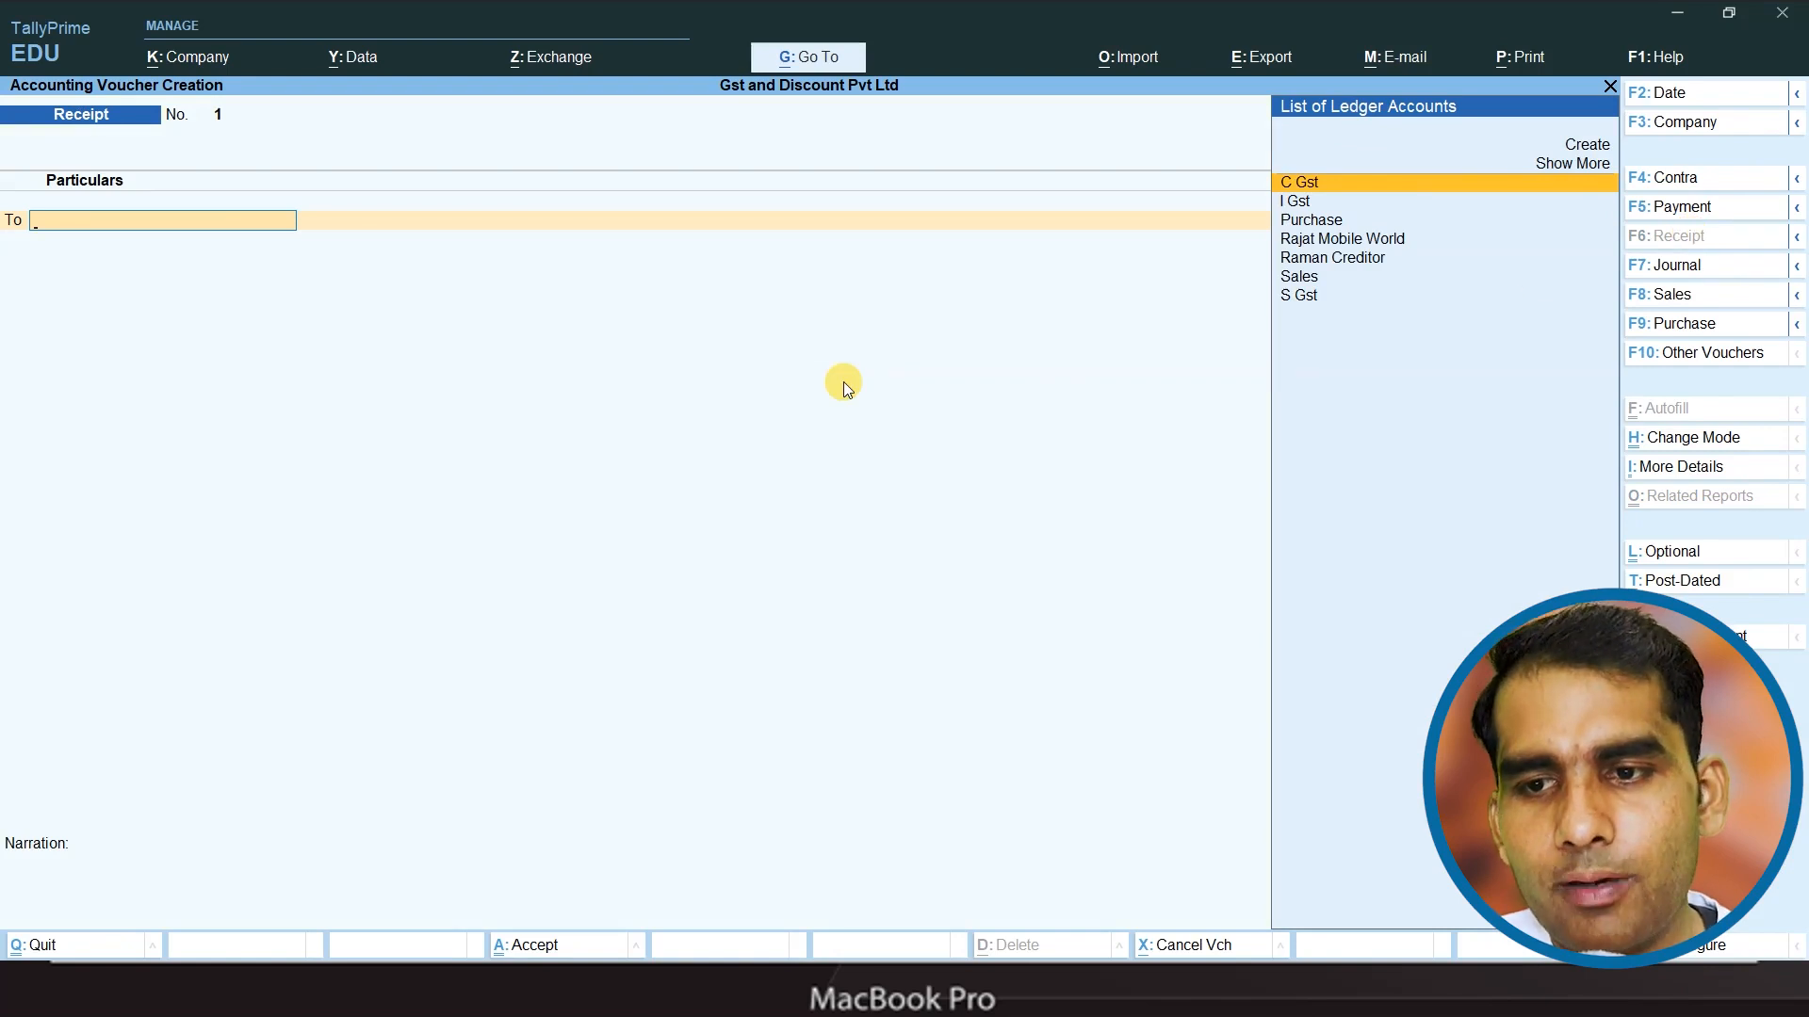
key(Down)
key(Down)
key(Down)
key(Return)
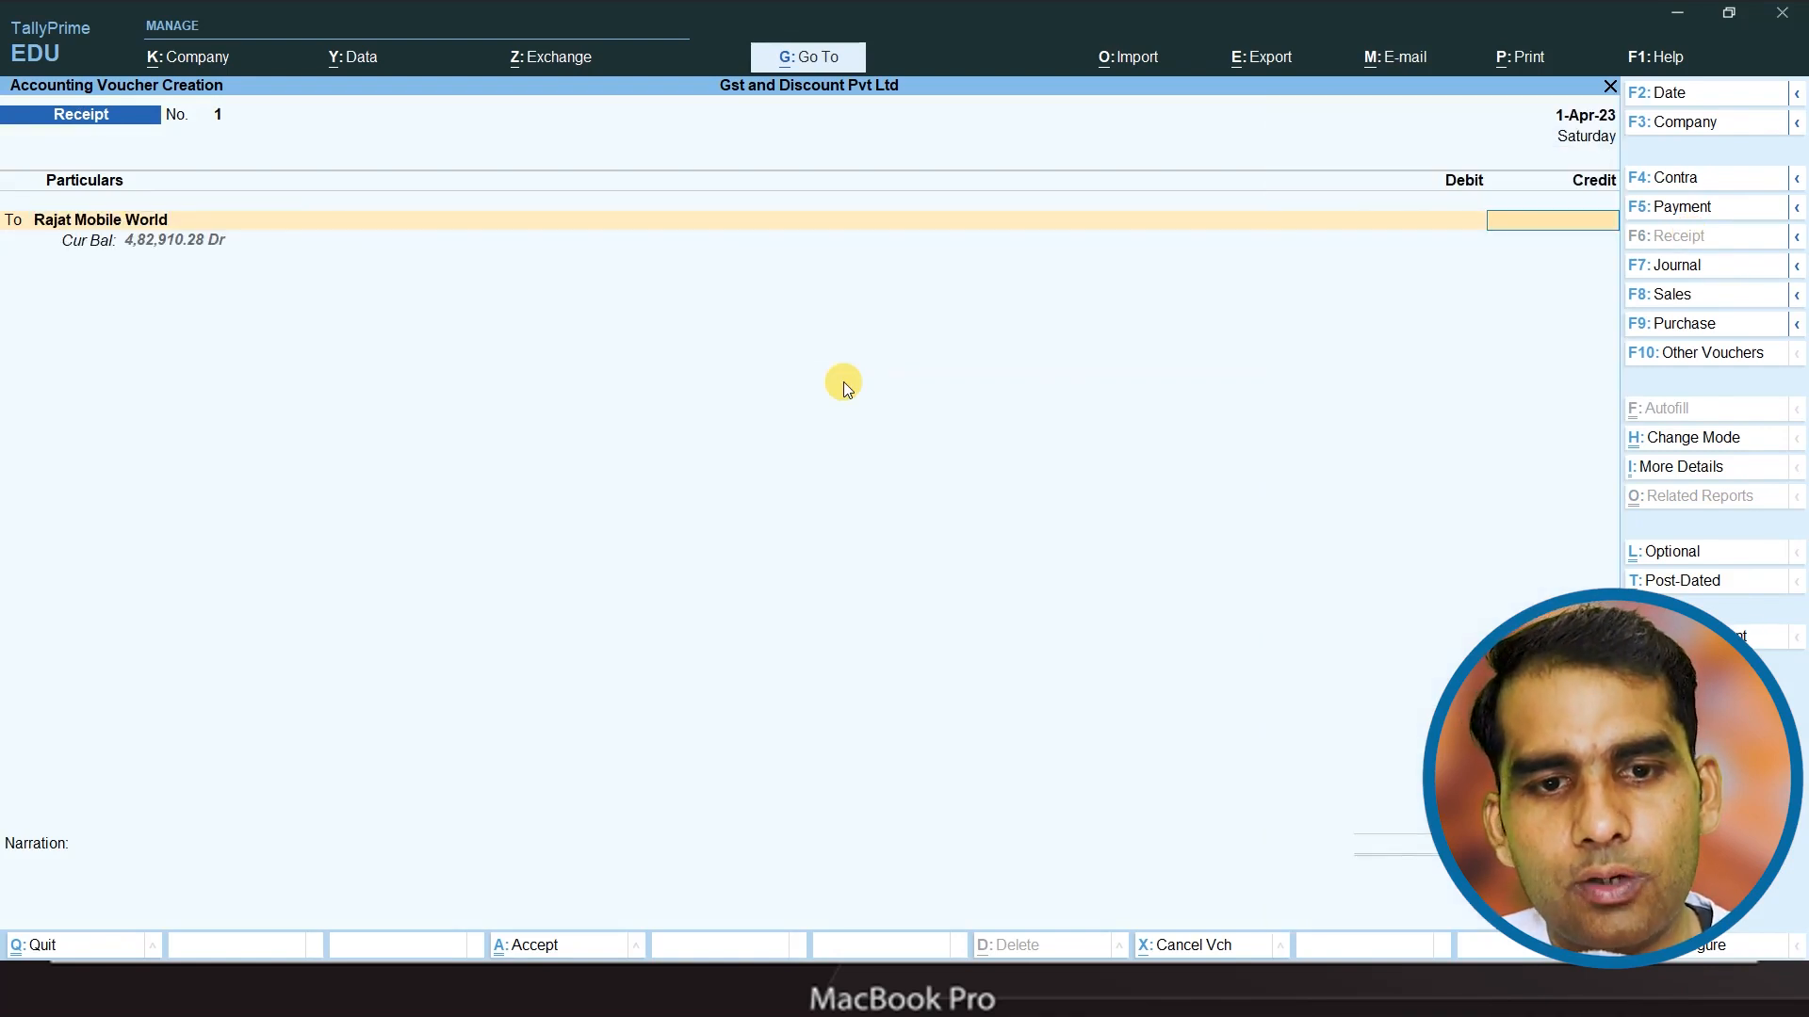
- Credit Rajat Mobile World with 482910.28 and allocate the amount as Agst Ref to bill 1
text(4)
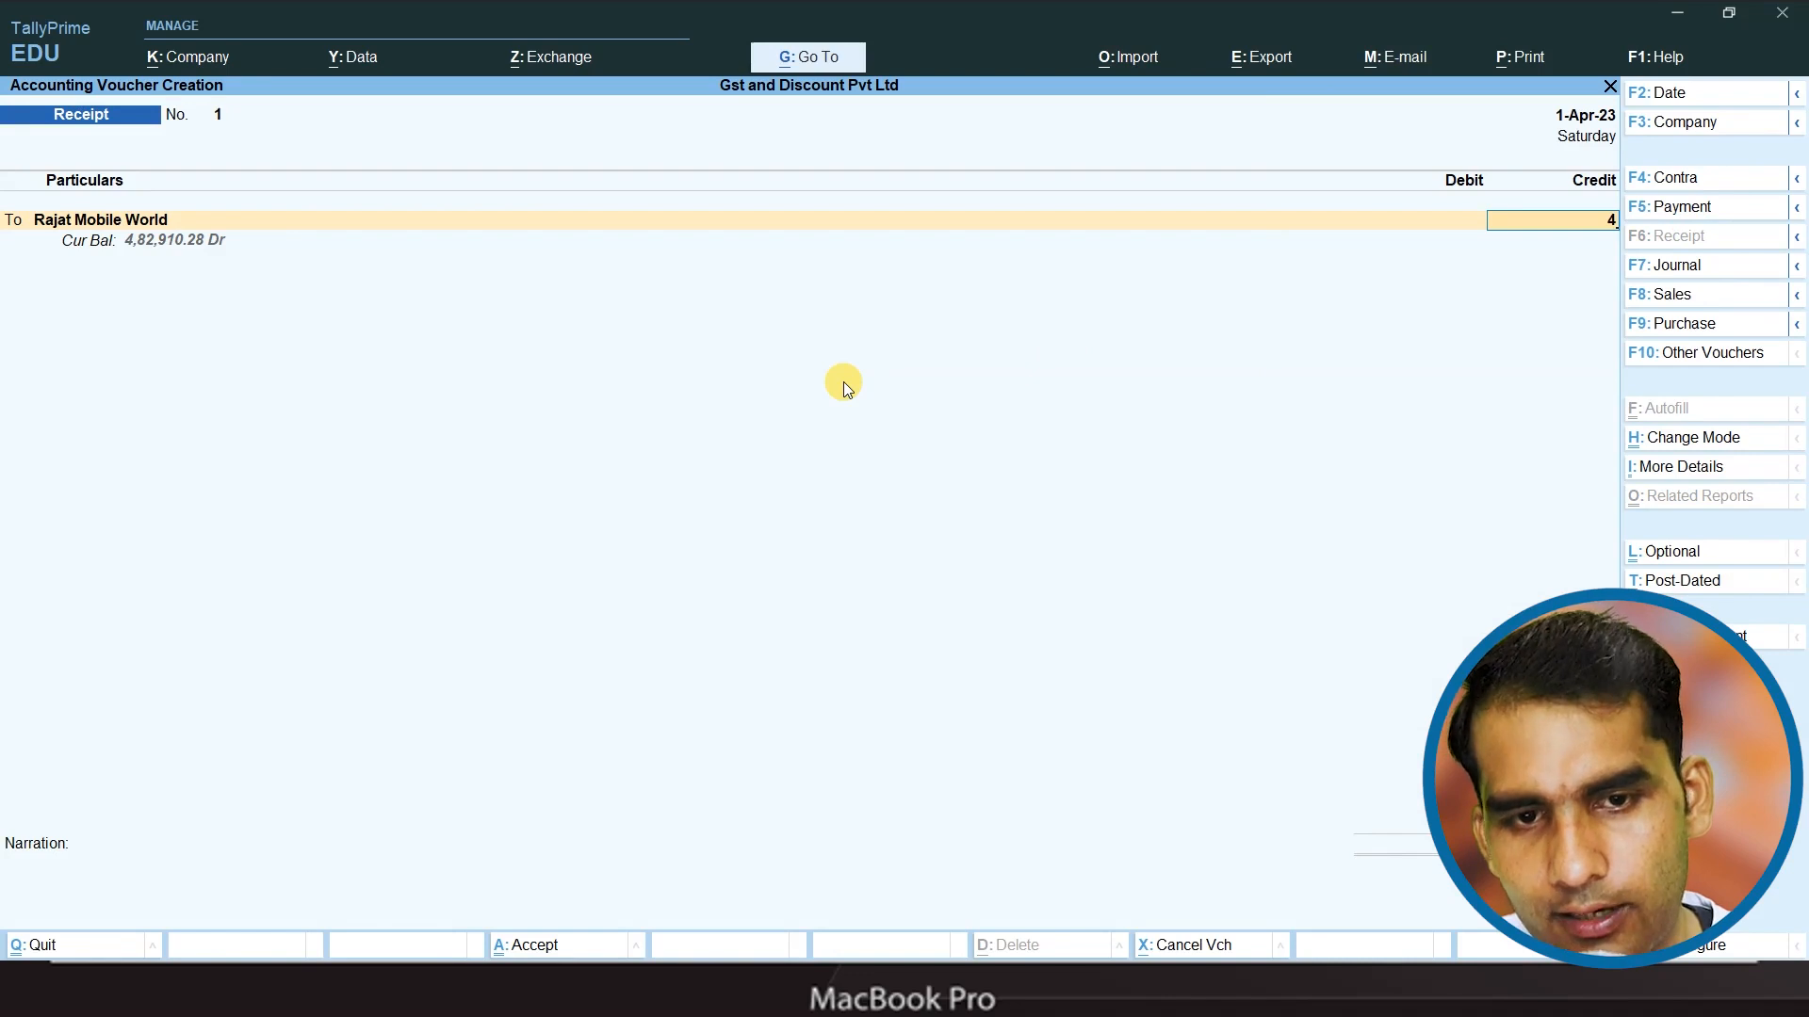
text(82)
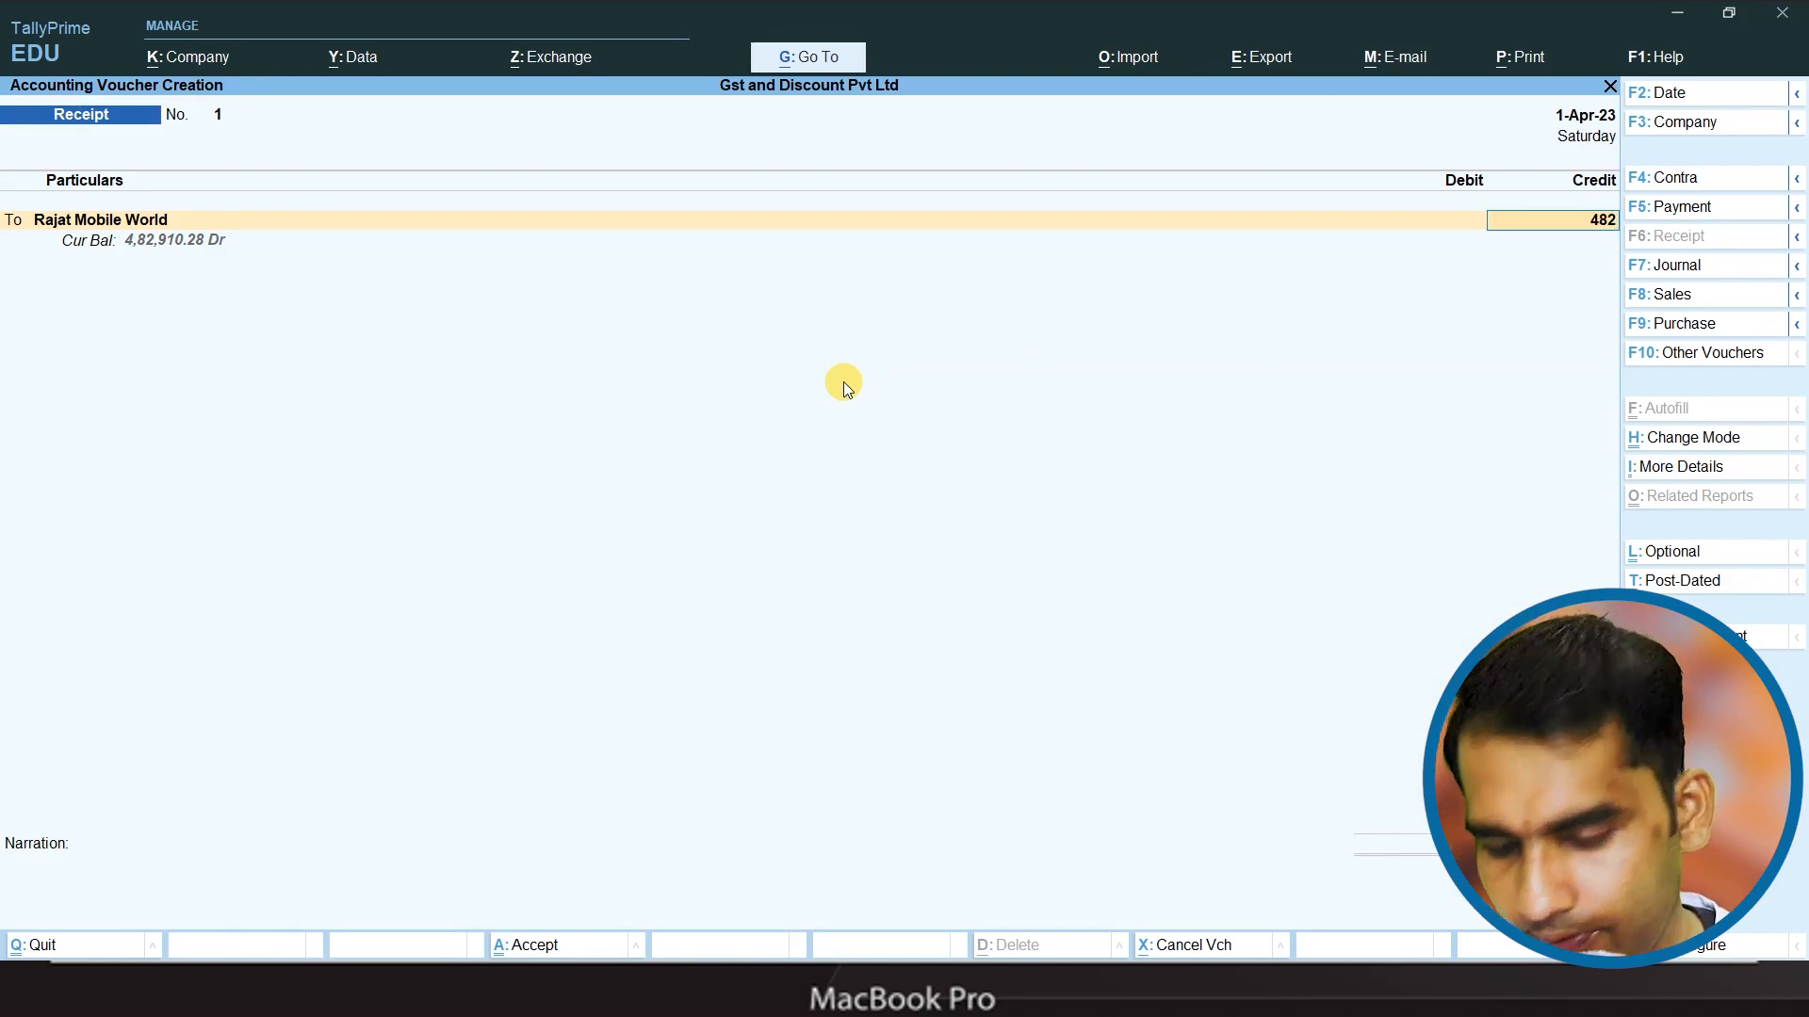
text(91)
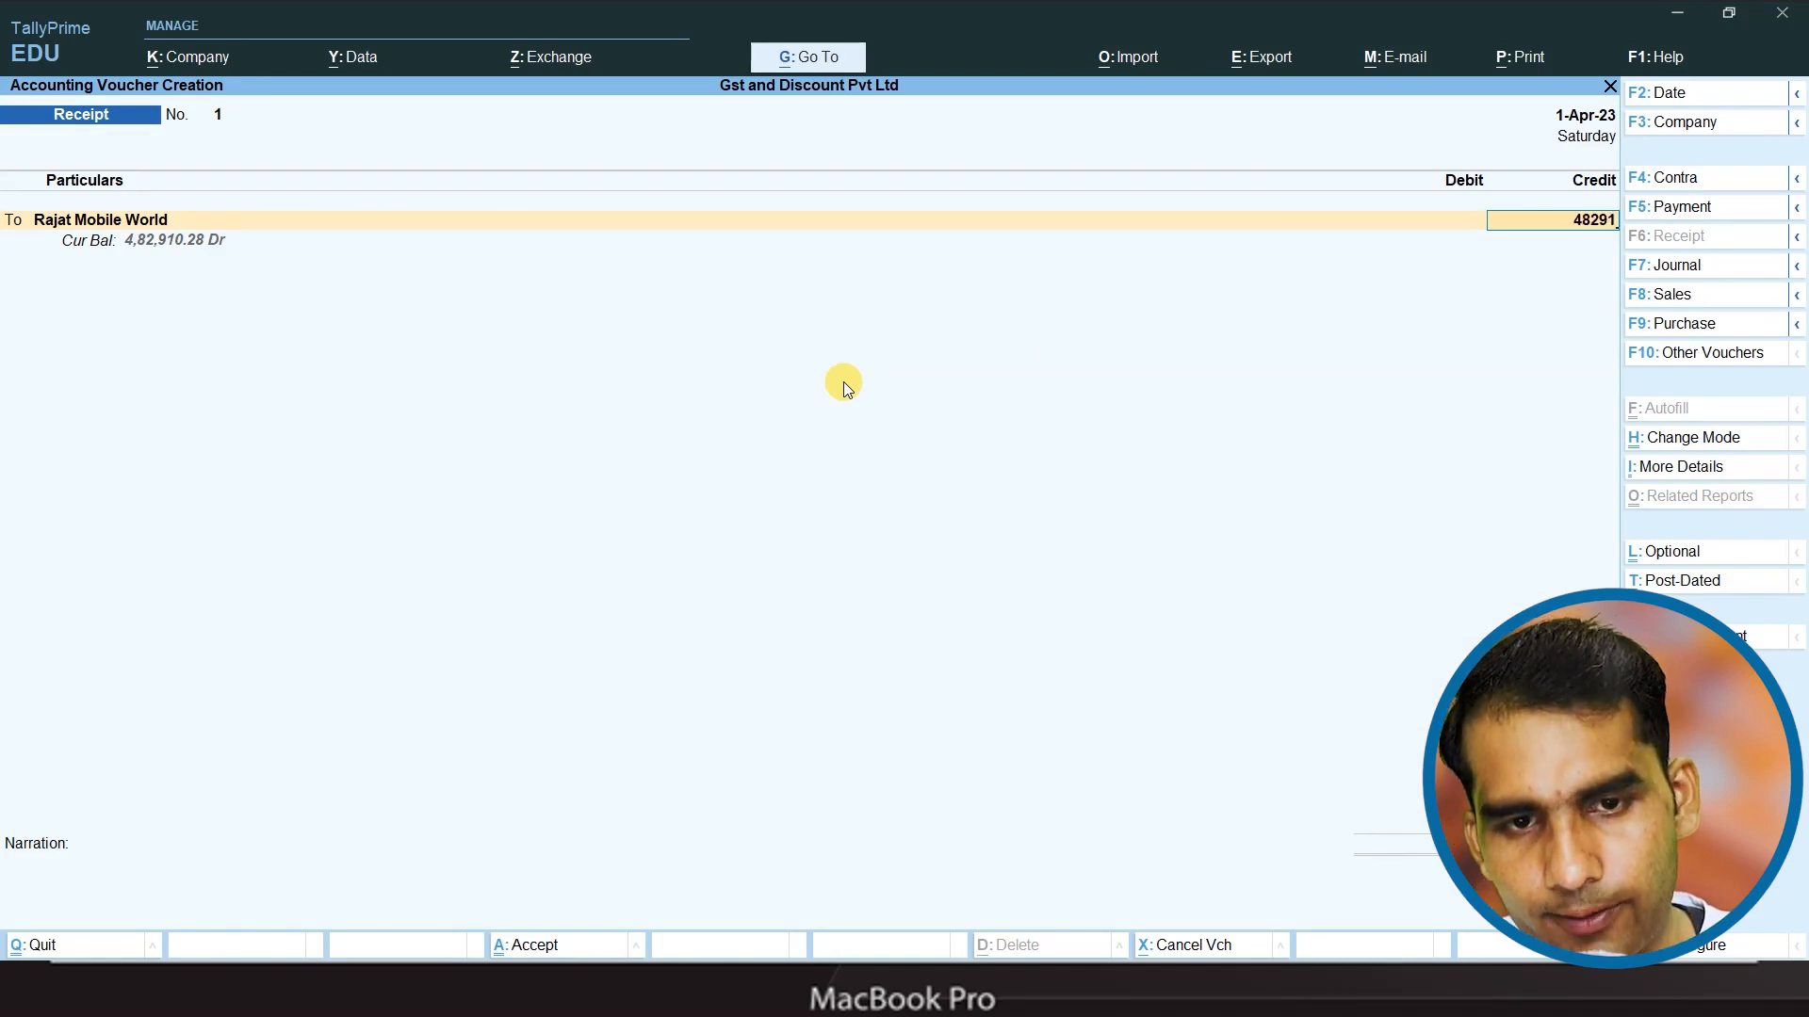
text(0.28)
key(Return)
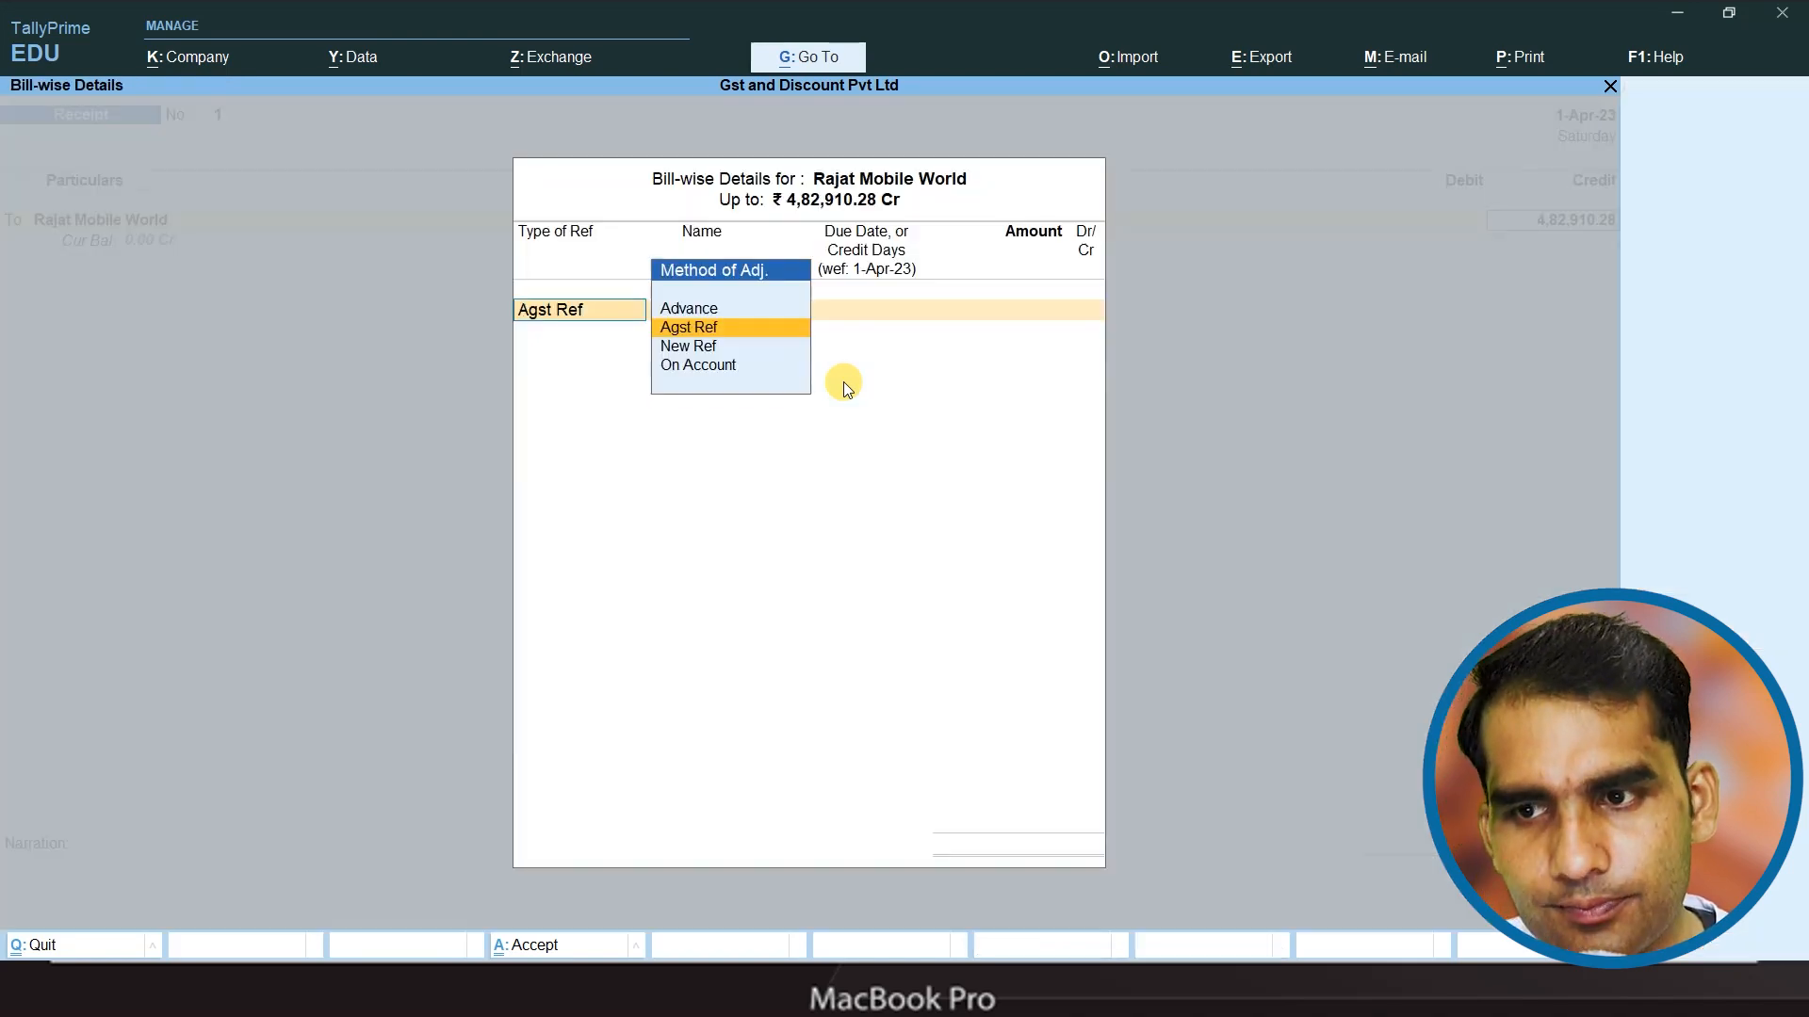
key(Return)
key(Return)
key(Return)
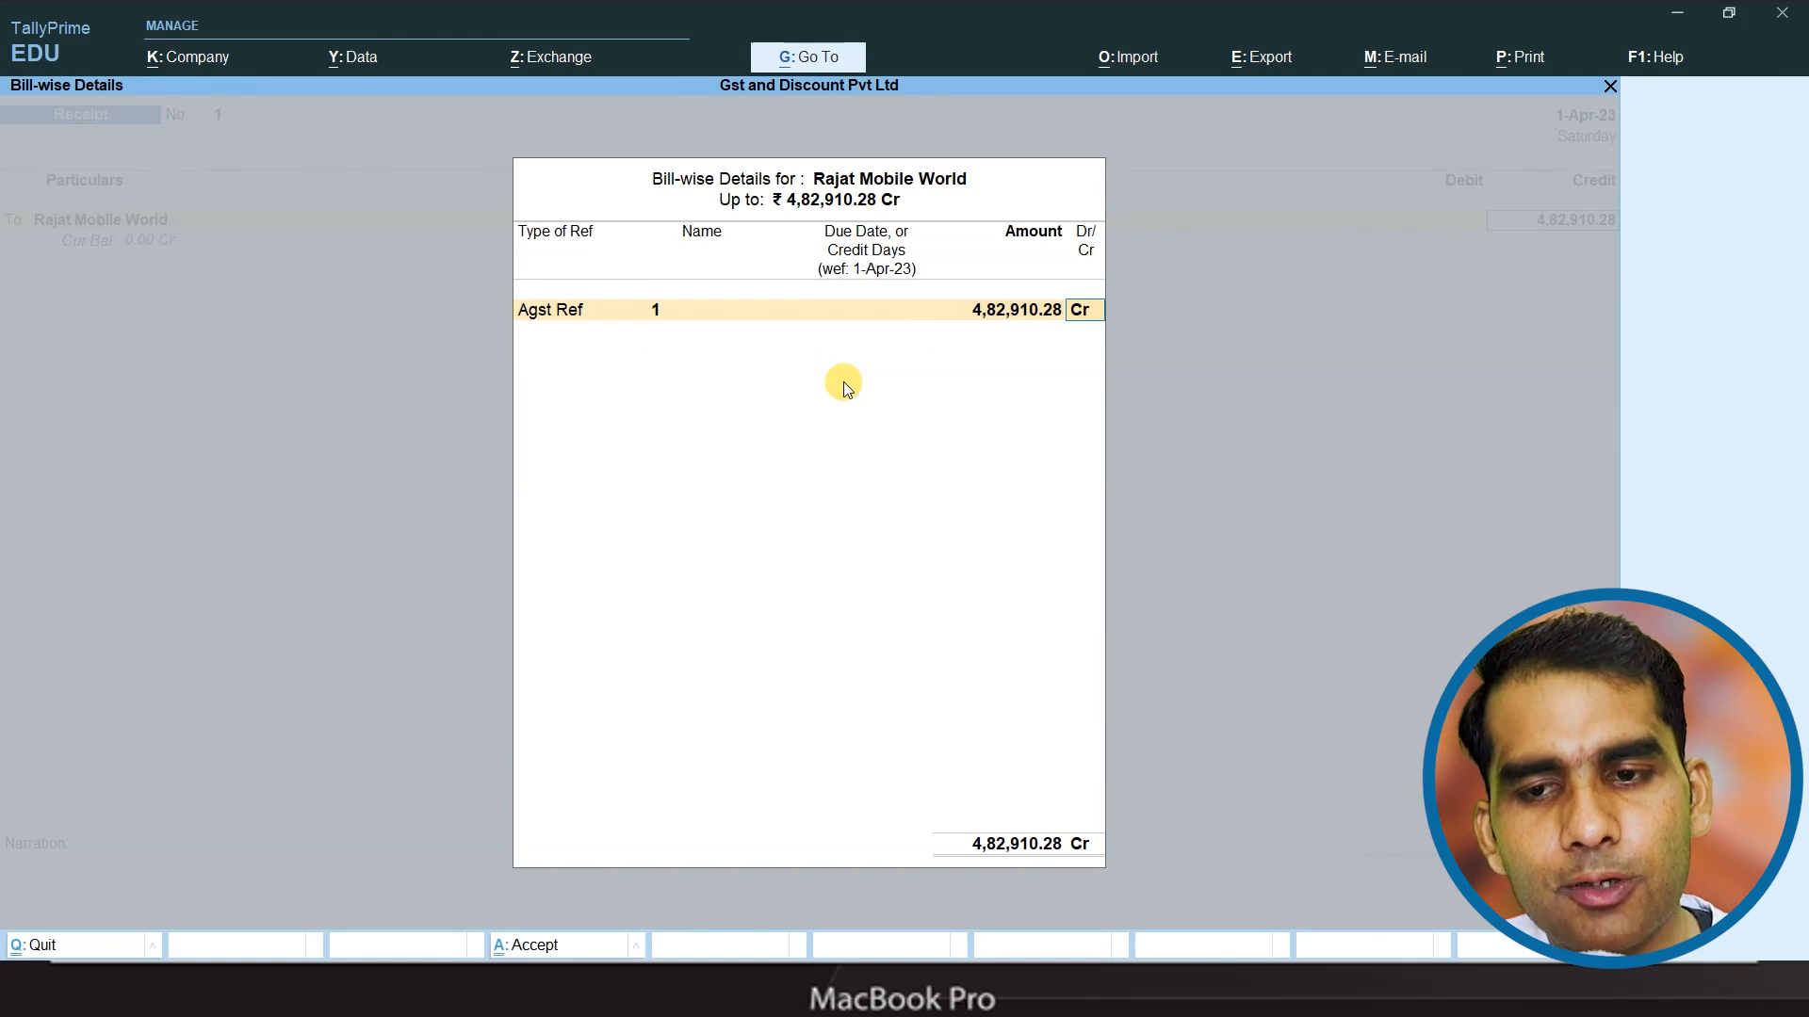
key(Return)
key(Return)
- Create an SBI ledger under Bank Accounts as the debit side of the receipt and save the voucher
text(S)
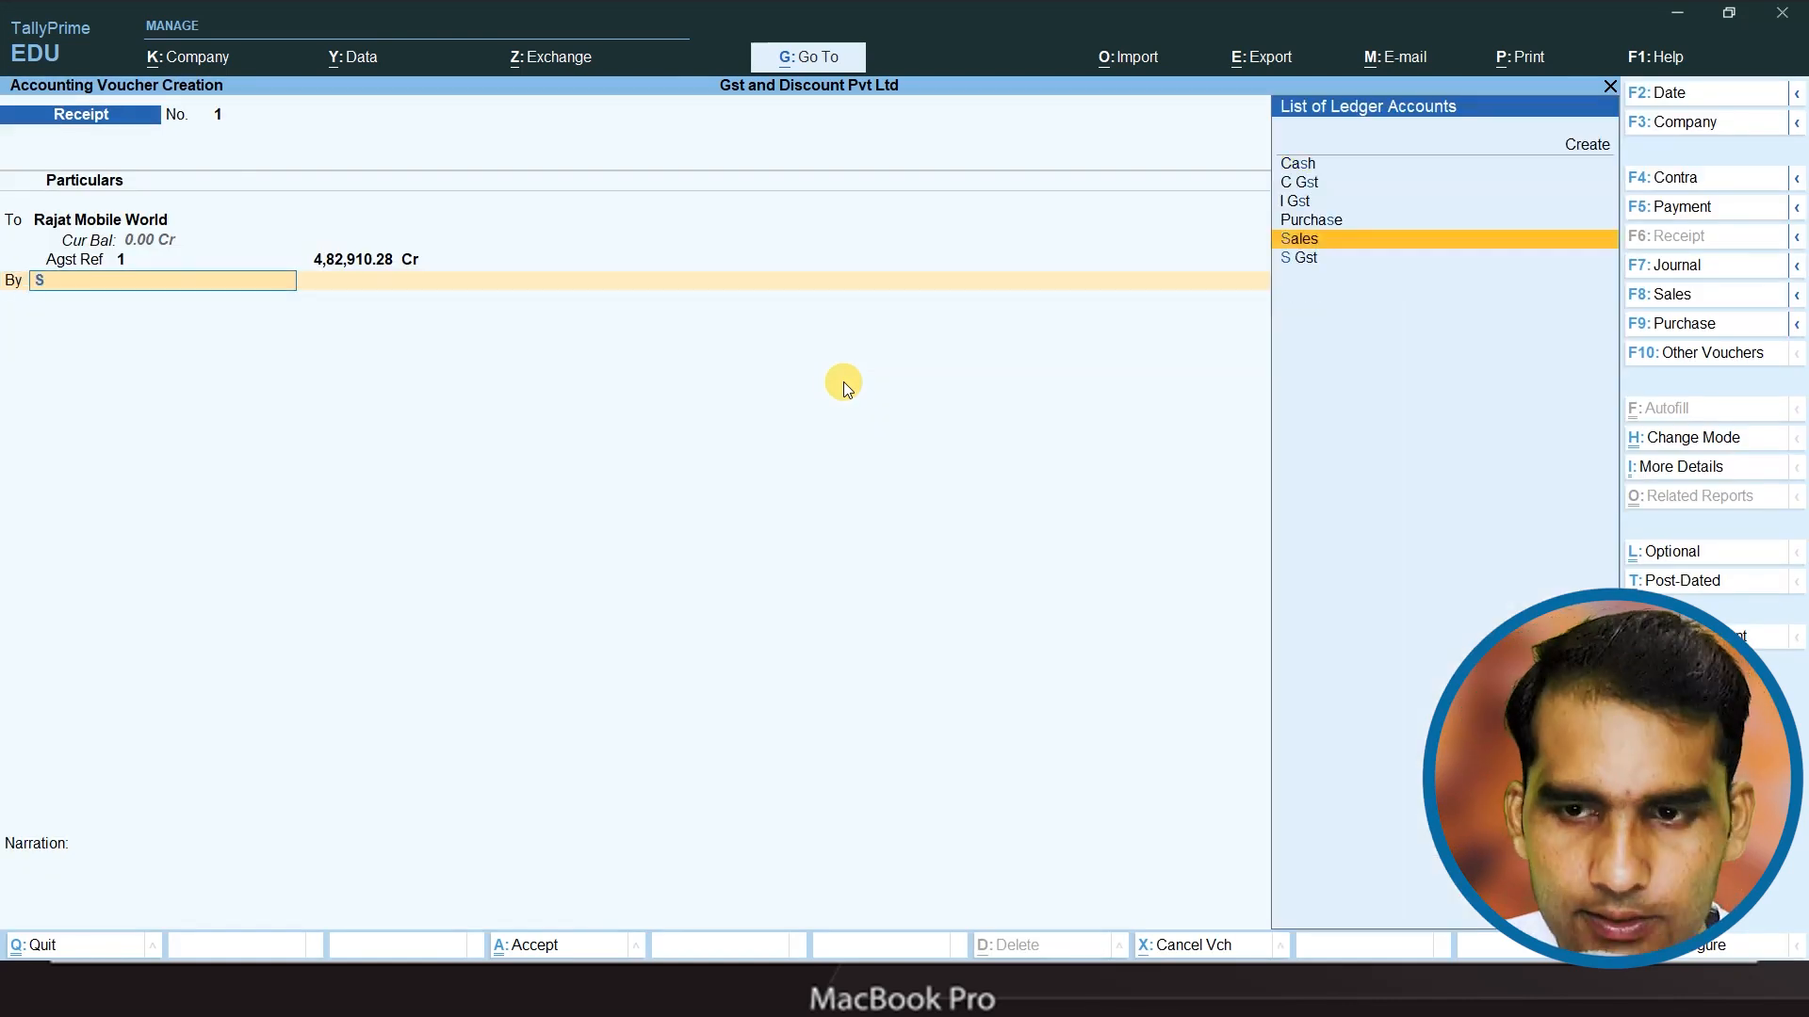
key(Up)
key(Up)
key(Up)
key(Up)
key(Up)
key(Up)
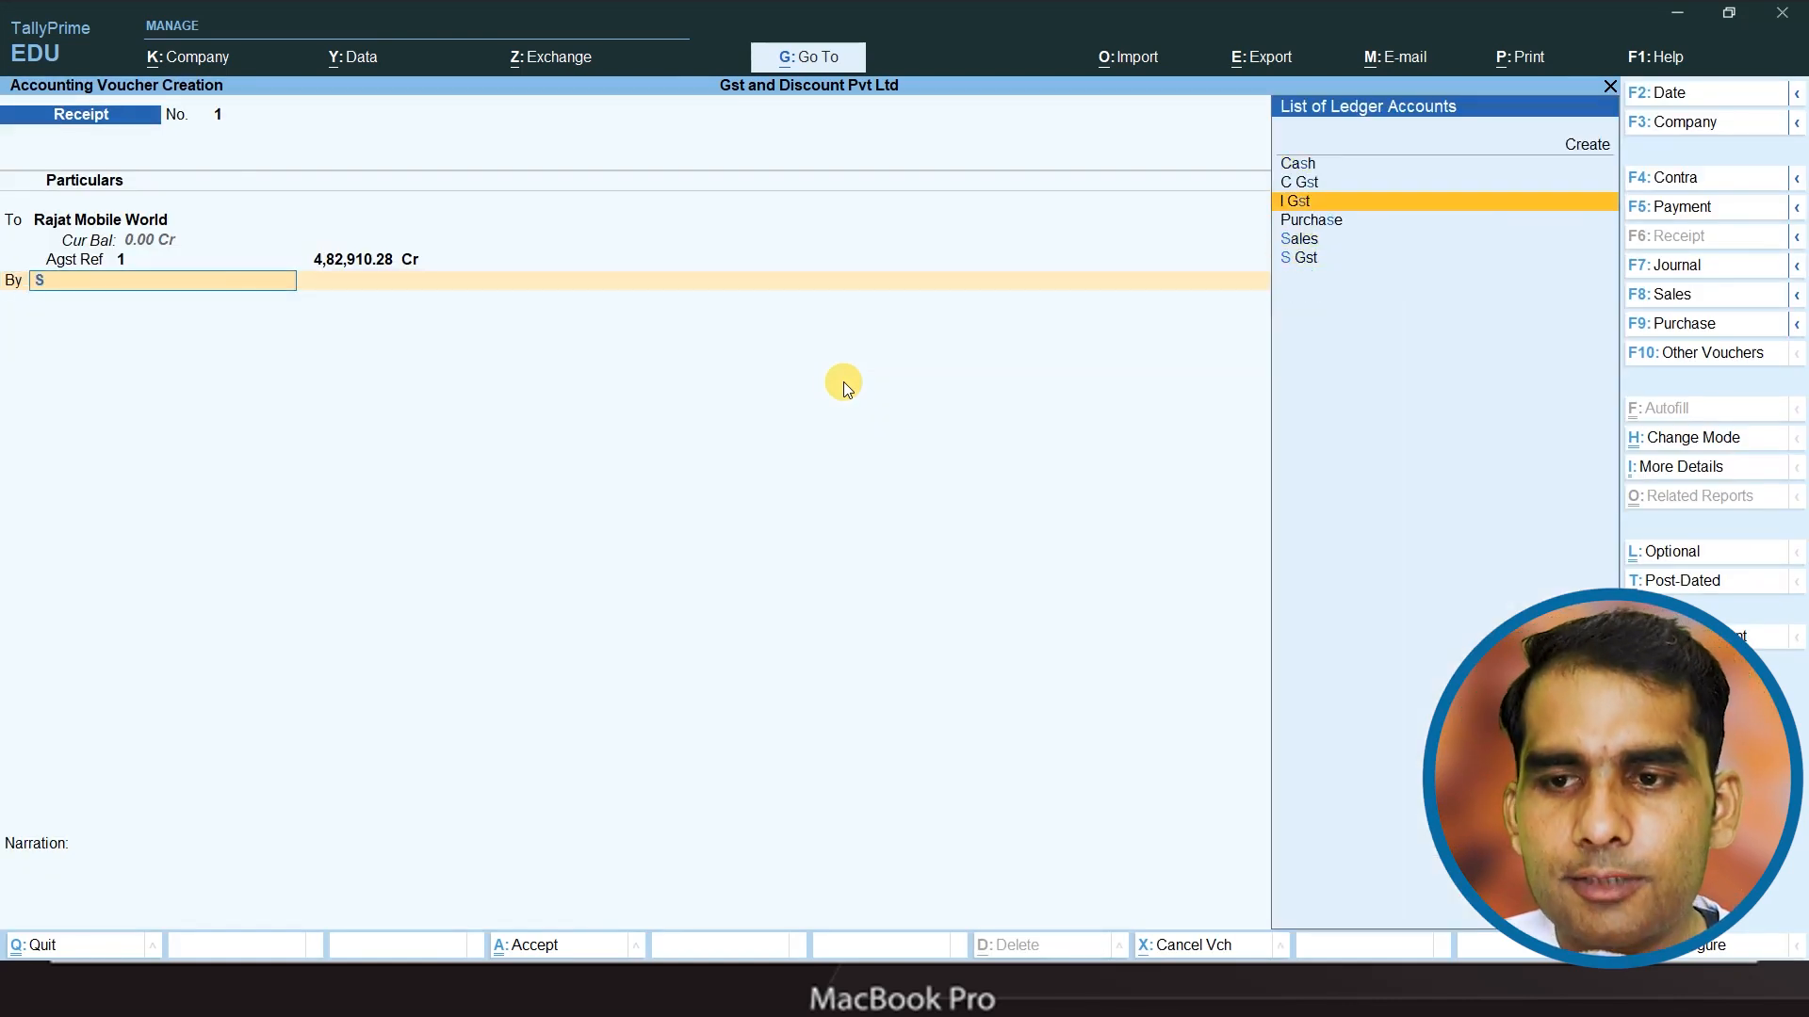
key(Return)
text(SBI)
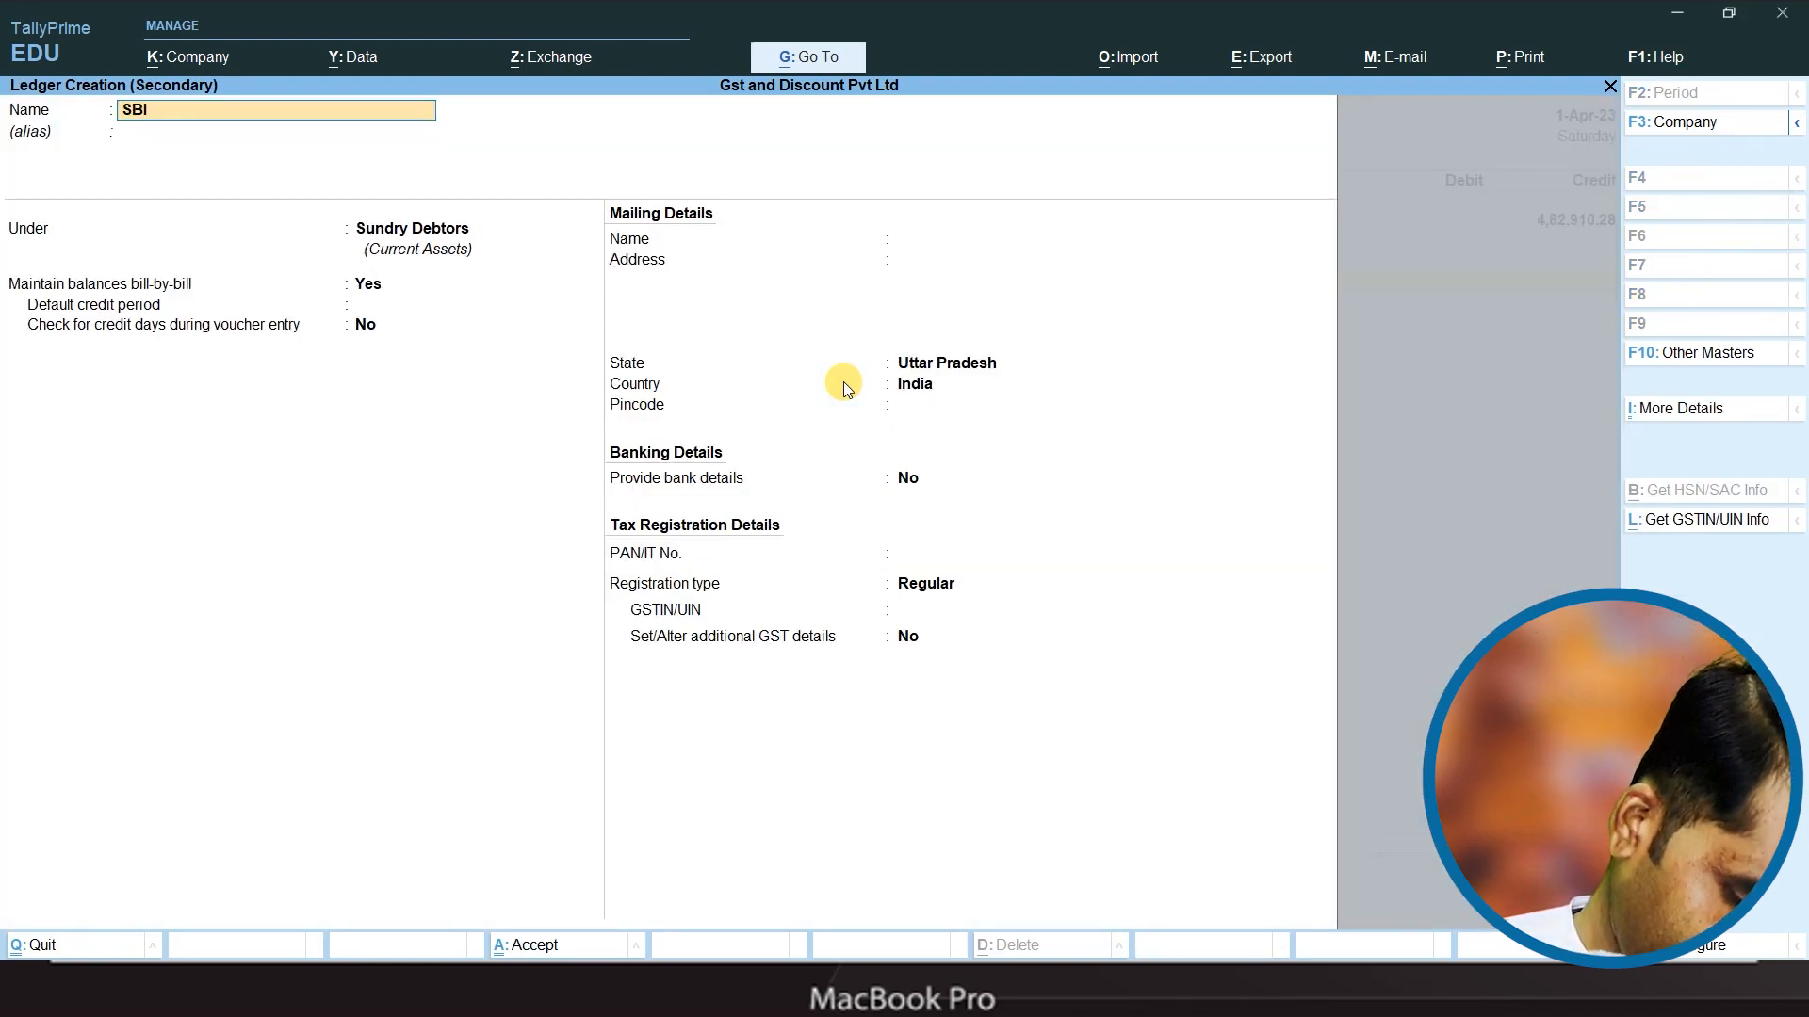
key(Return)
key(Return)
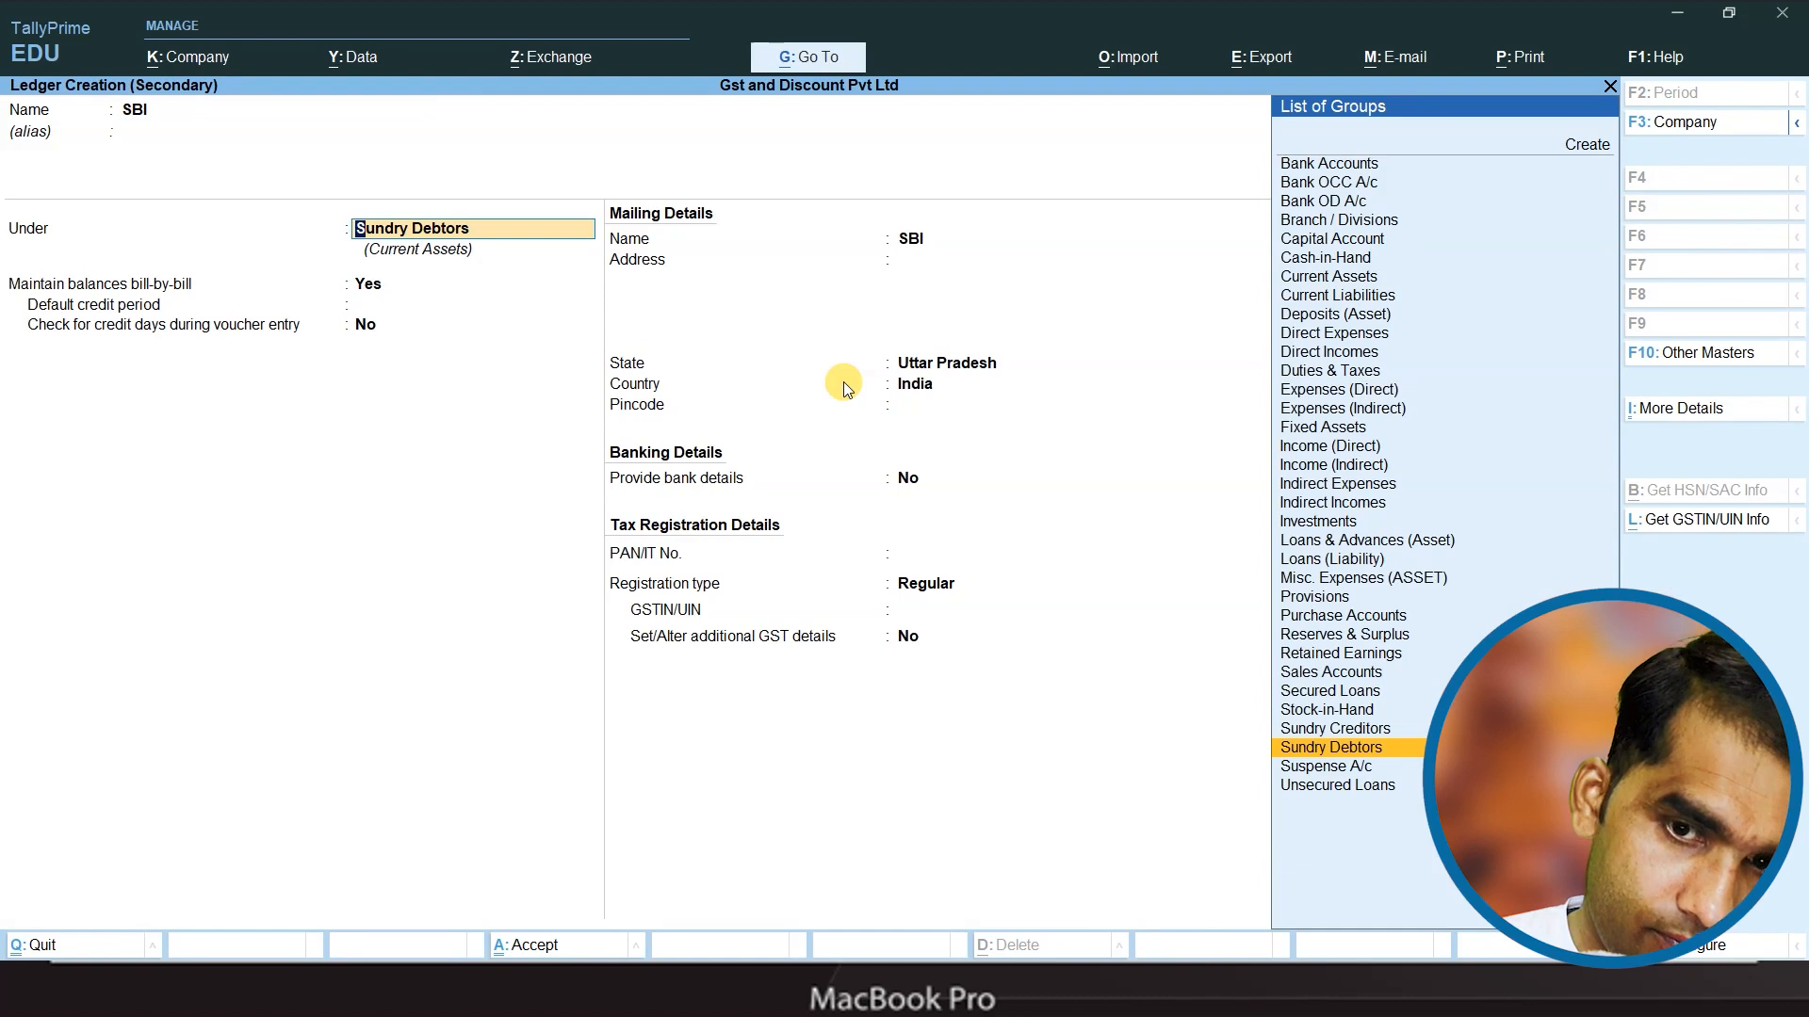
text(B)
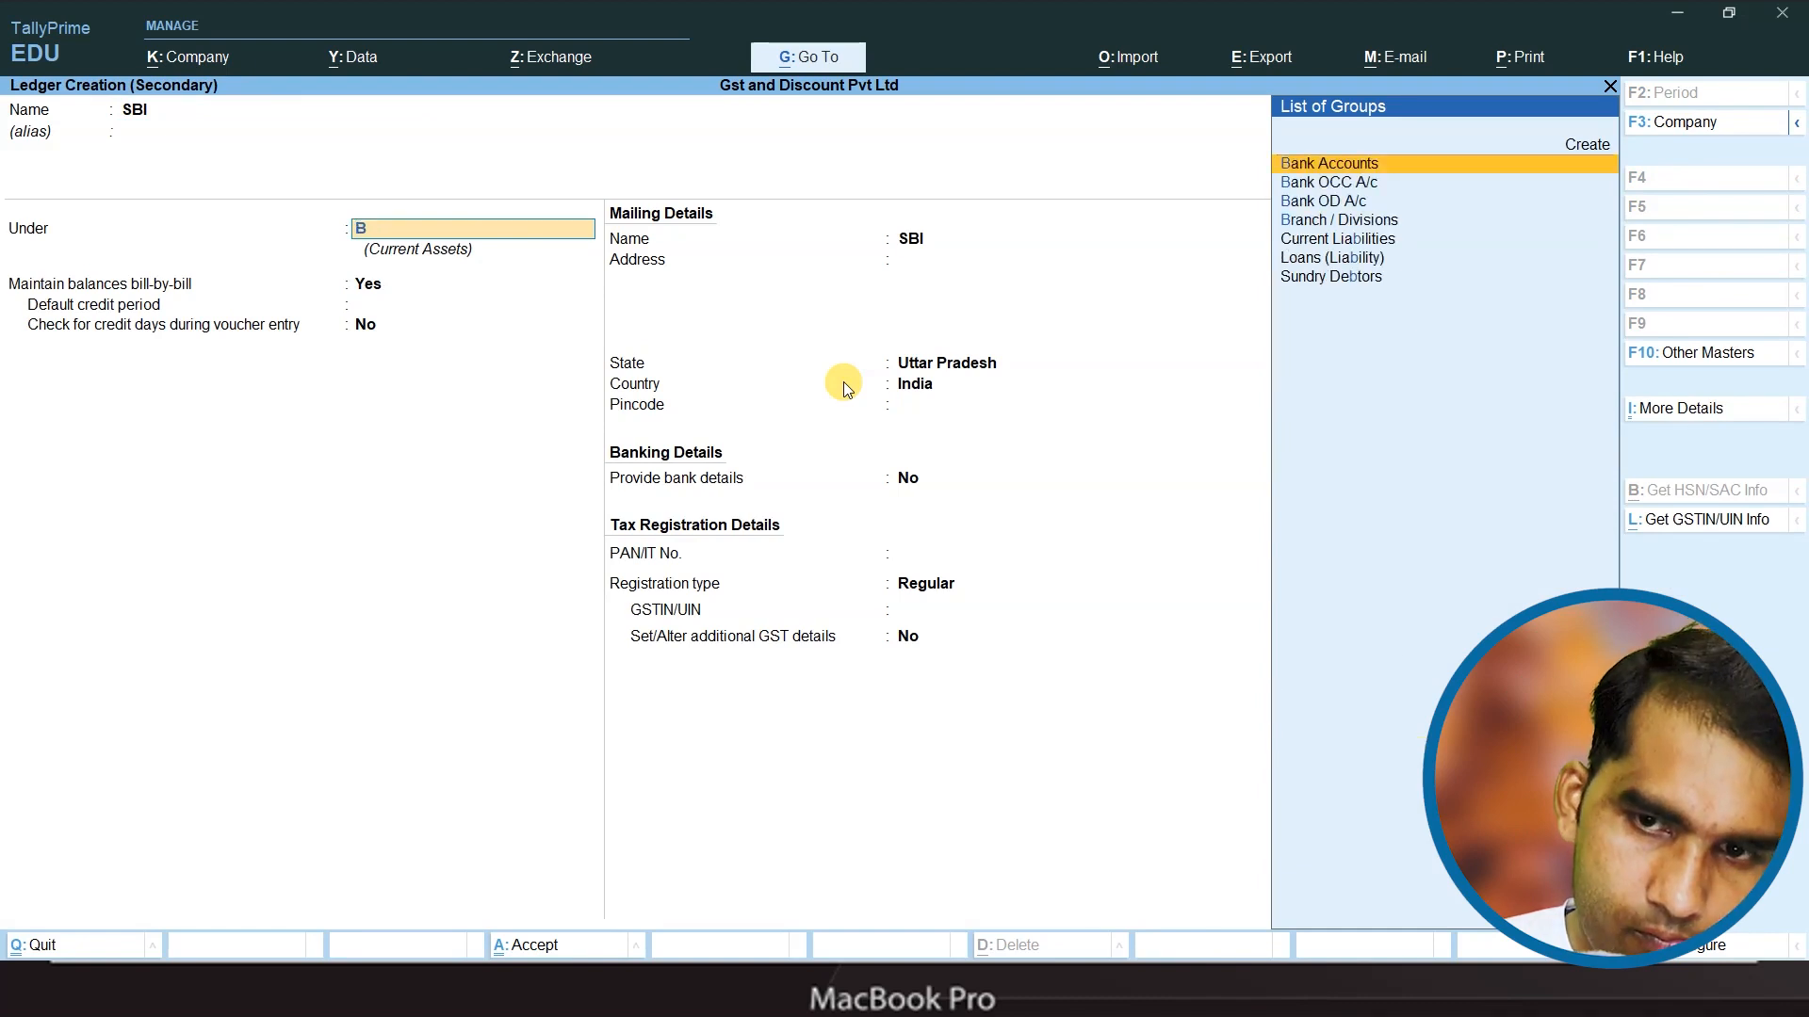
key(Return)
key(ctrl+a)
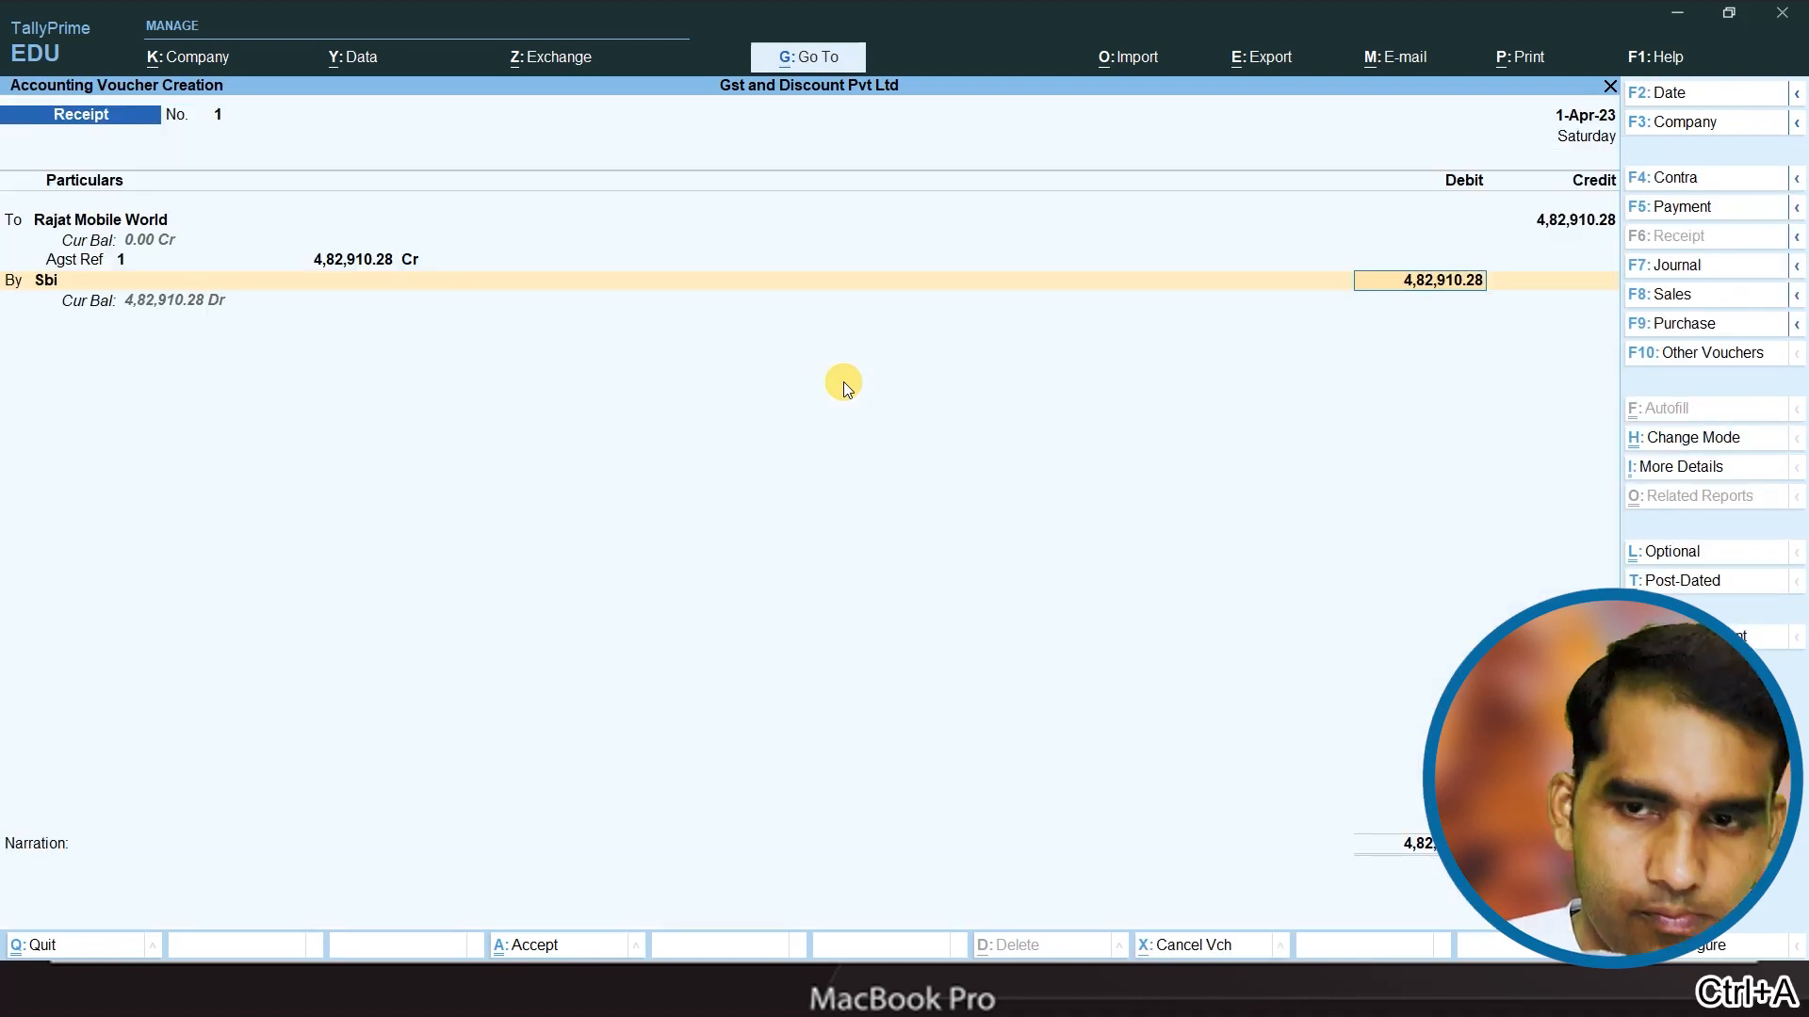
key(ctrl+a)
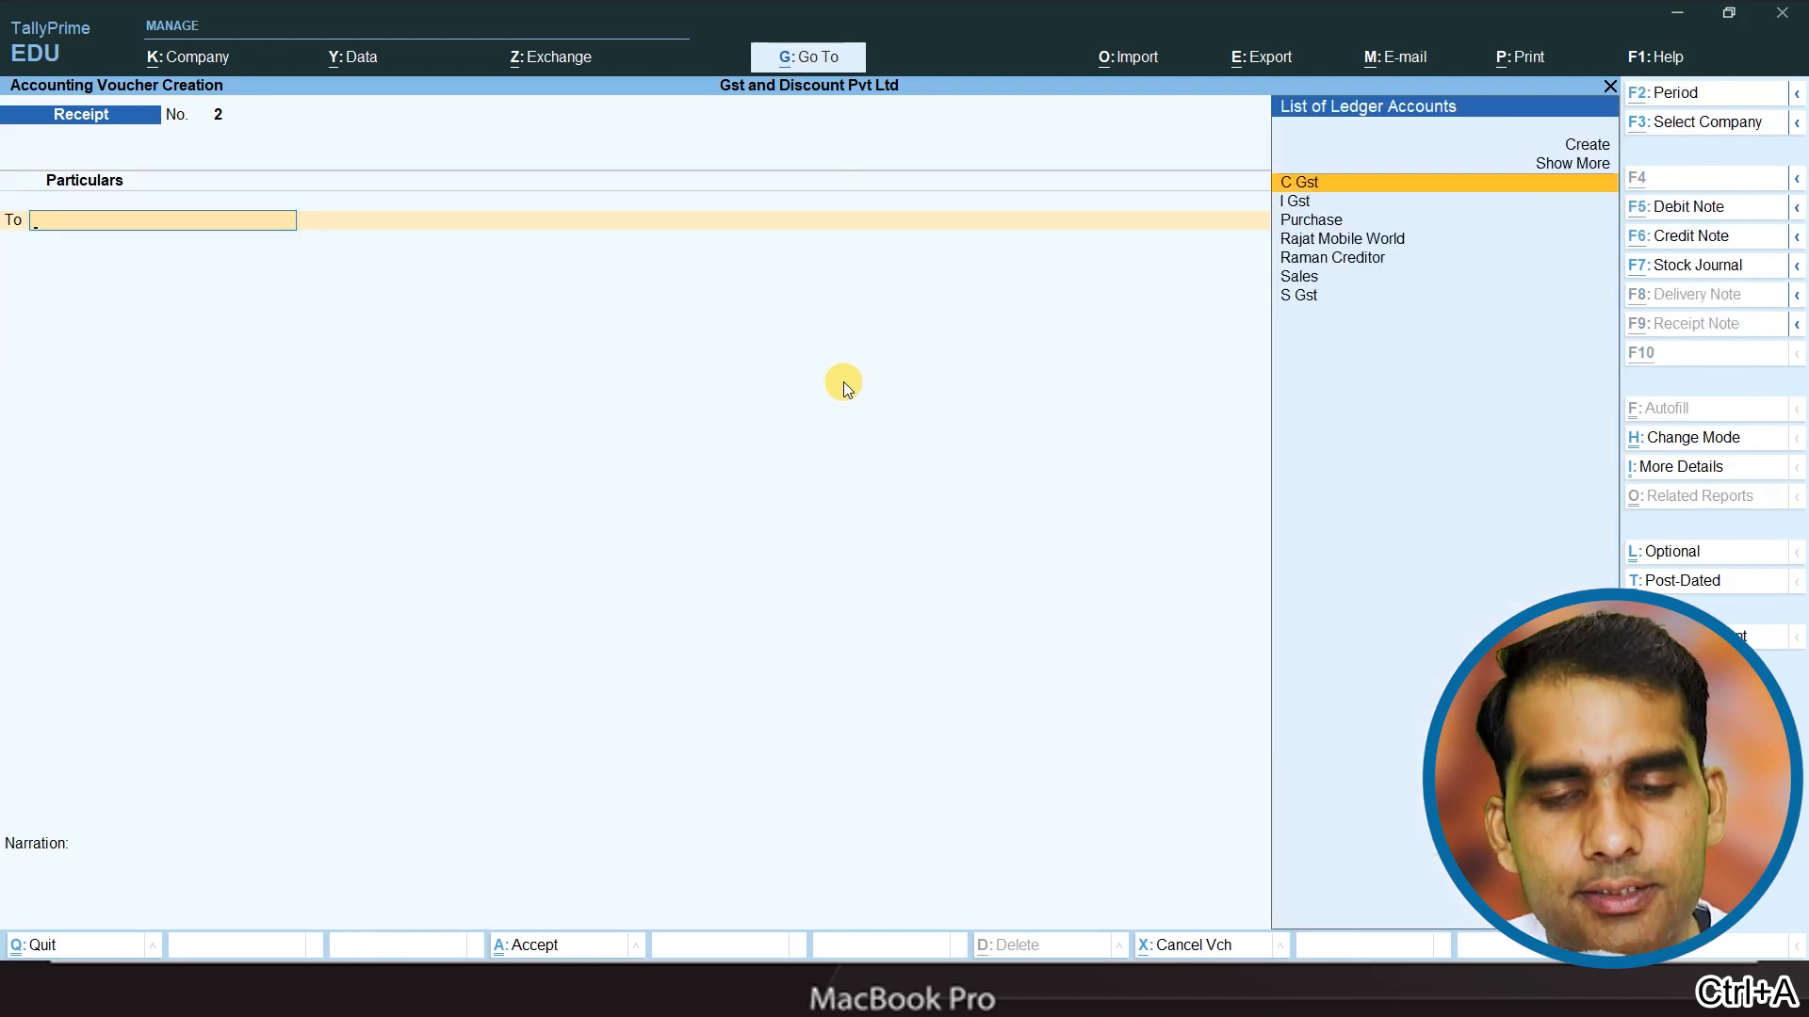
- Switch to the PowerPoint sales slide to check the third transaction
key(alt+Tab)
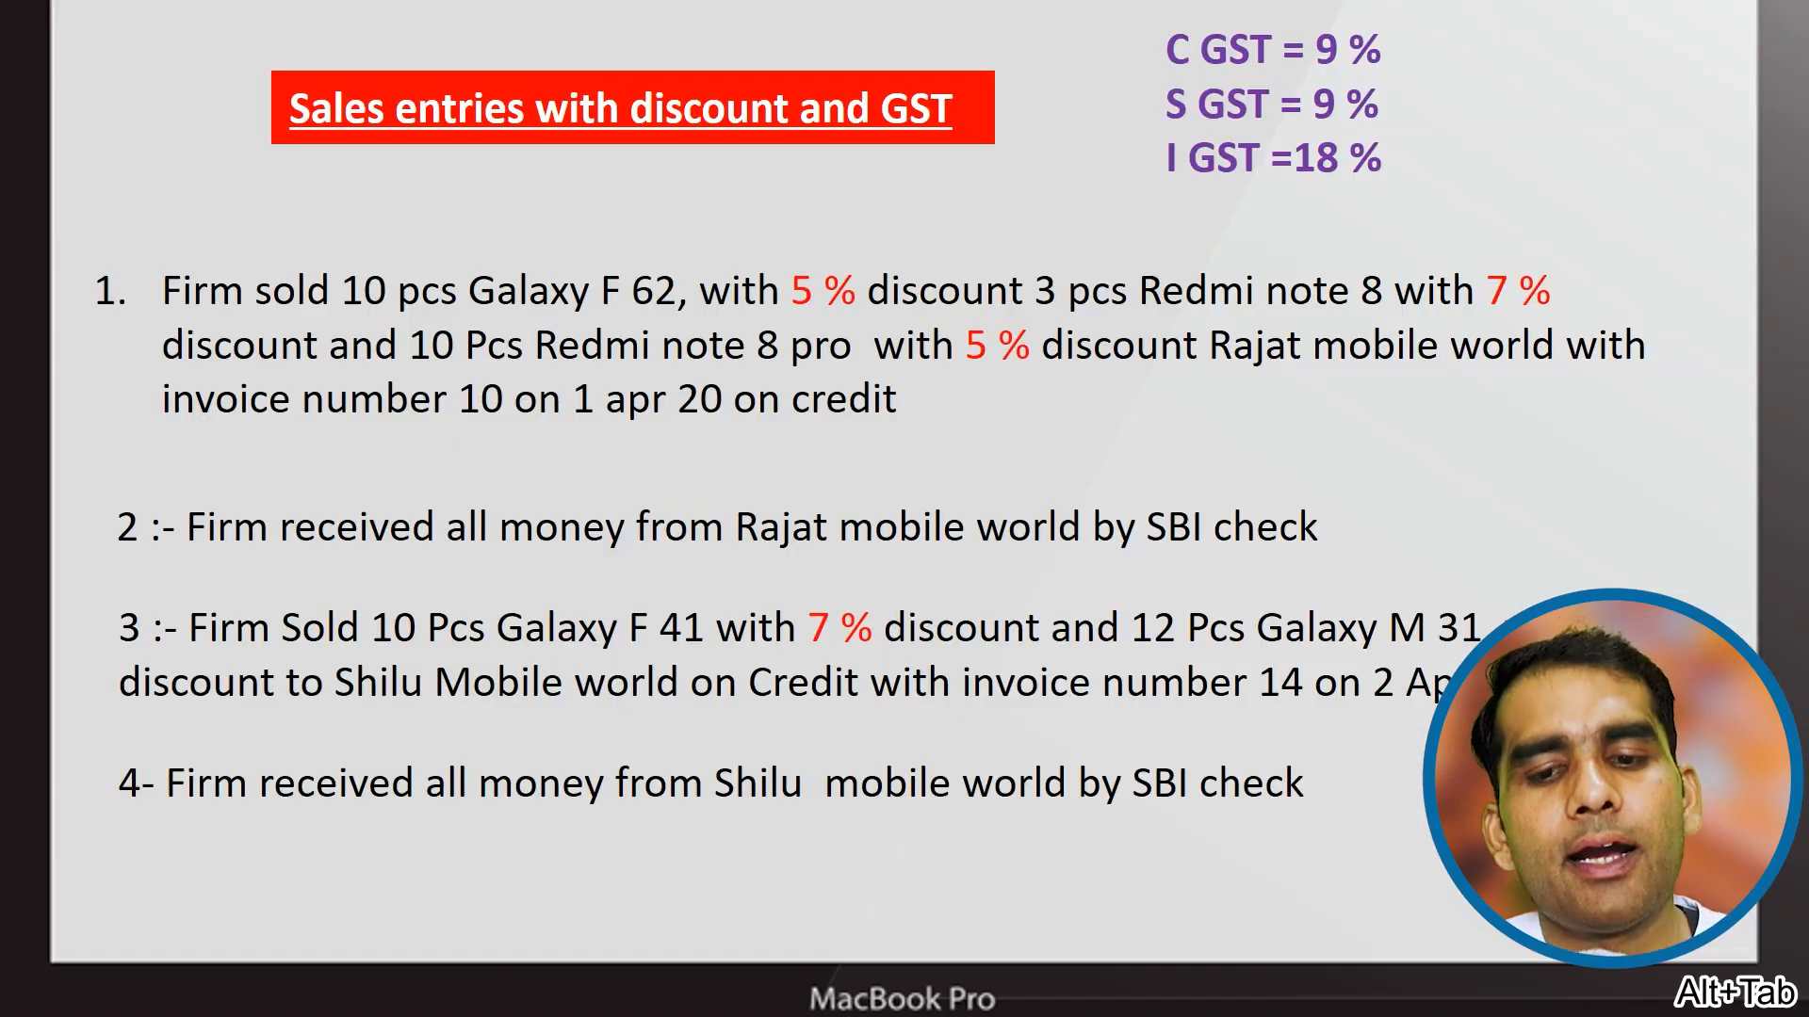